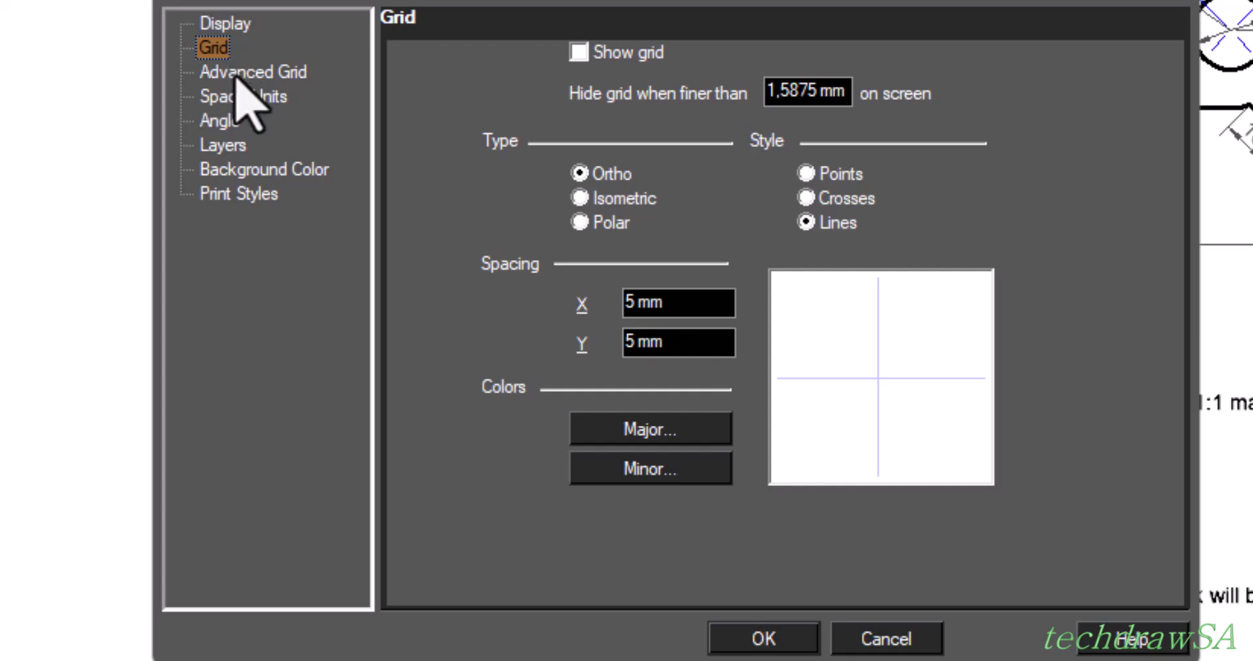
- Go through the grid, units, angle and layer settings, set the Outline / Solid layer's line width to 0,5 mm and accept the settings
{"action": "left_click", "coordinate": [237, 75]}
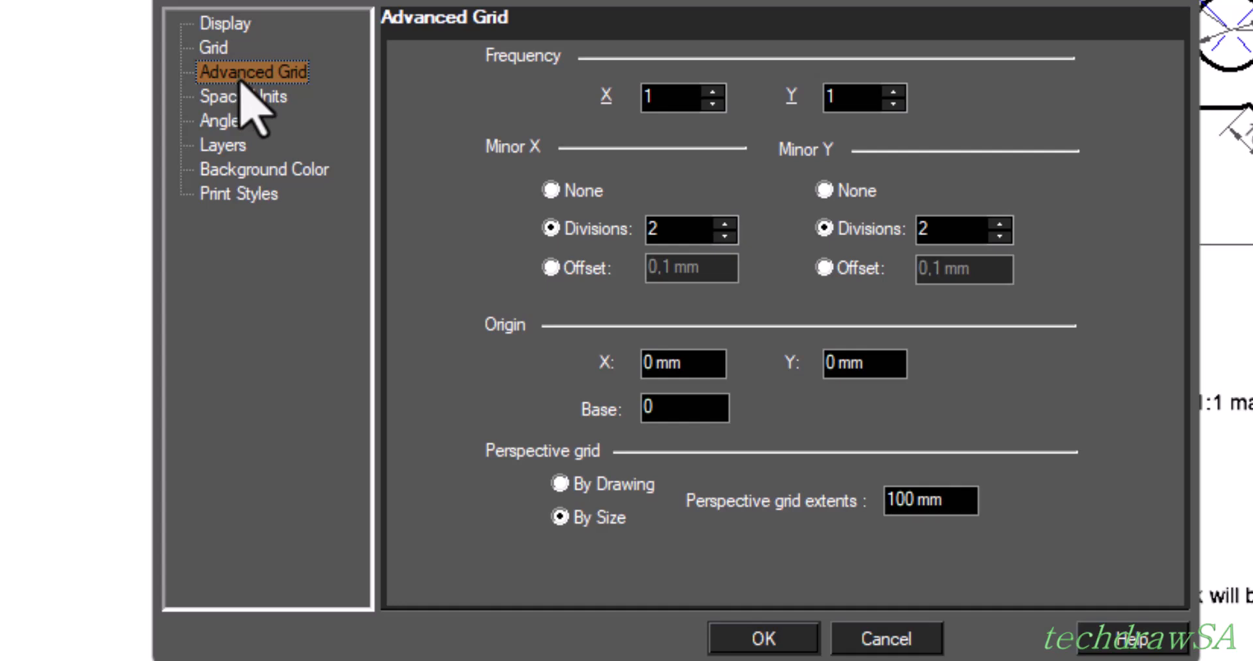
{"action": "left_click", "coordinate": [264, 103]}
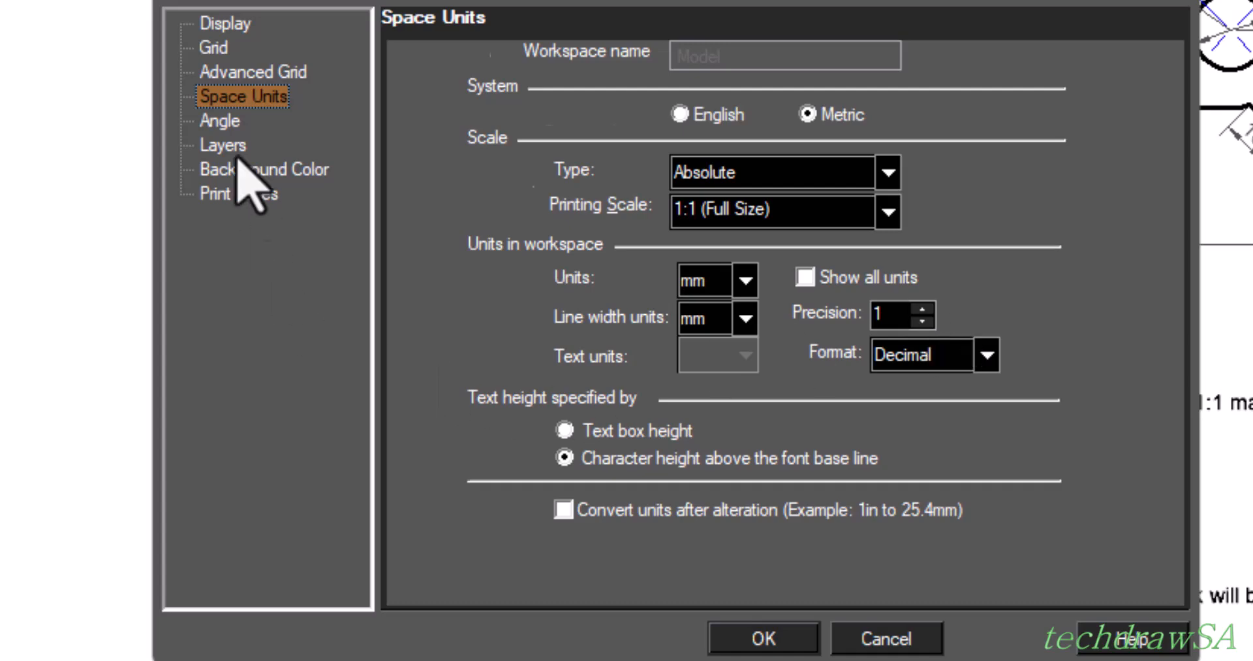
{"action": "left_click", "coordinate": [225, 125]}
{"action": "left_click", "coordinate": [226, 145]}
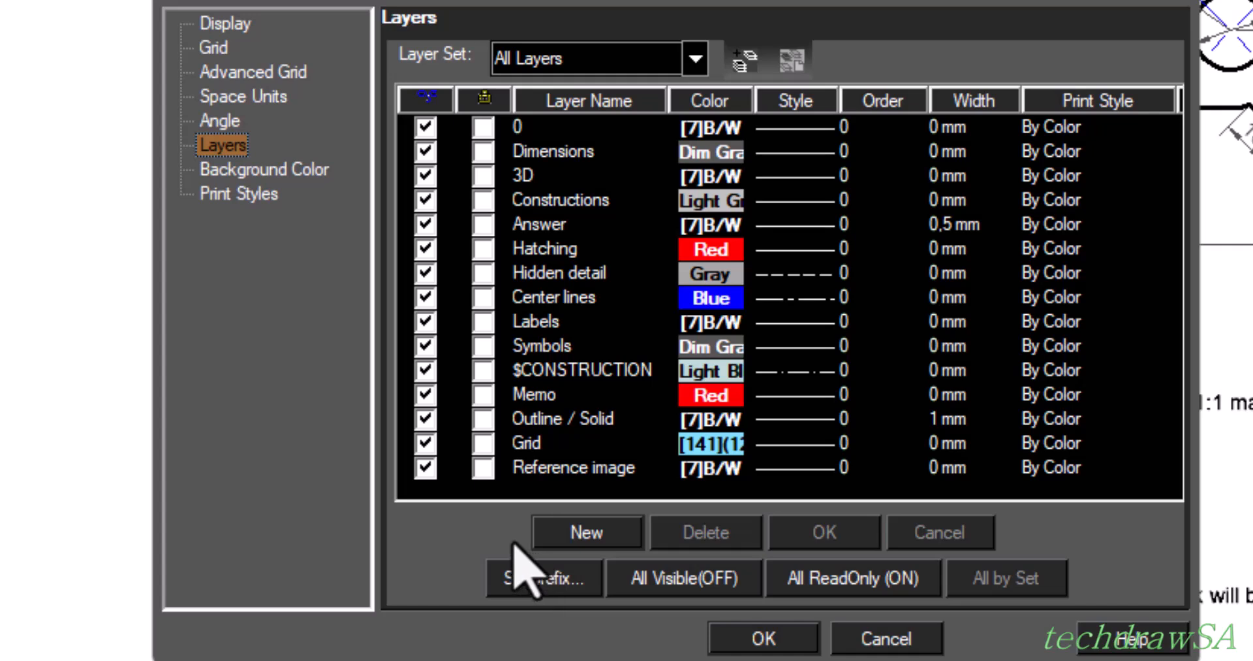
{"action": "left_click", "coordinate": [957, 425]}
{"action": "left_click", "coordinate": [1008, 426]}
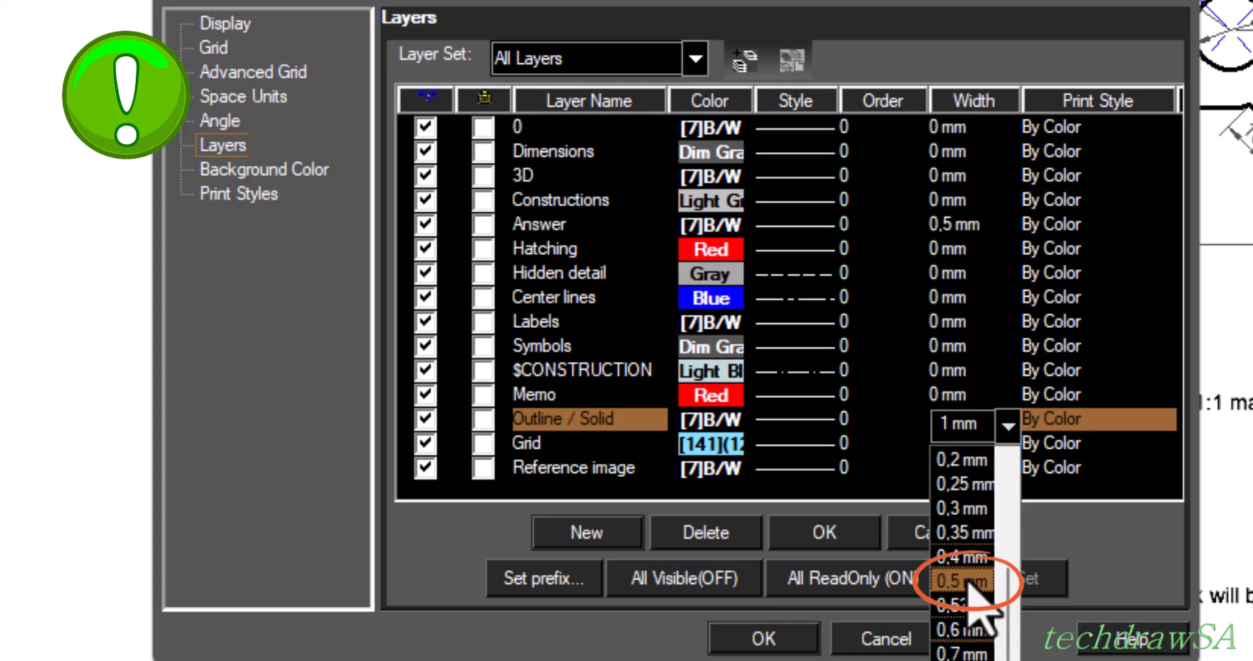
{"action": "left_click", "coordinate": [820, 630]}
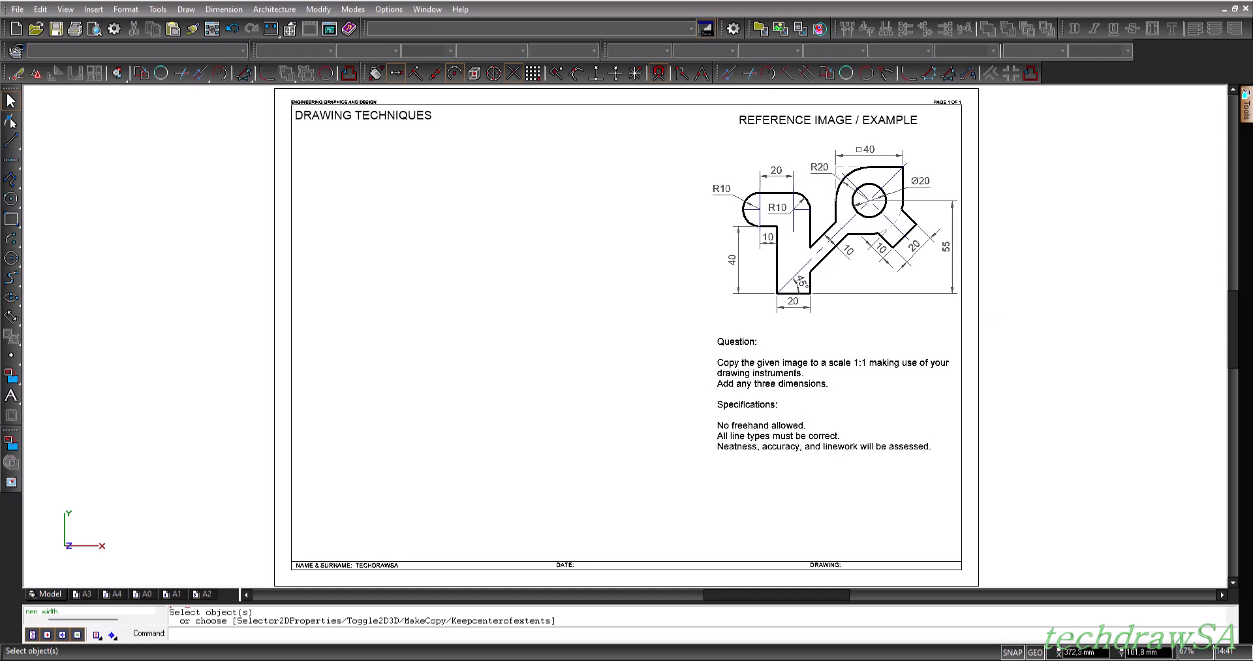
- Place a vertical and a horizontal construction line crossing just below the DRAWING TECHNIQUES heading, inside the sheet's border
{"action": "scroll", "coordinate": [871, 183], "scroll_direction": "up", "scroll_amount": 3}
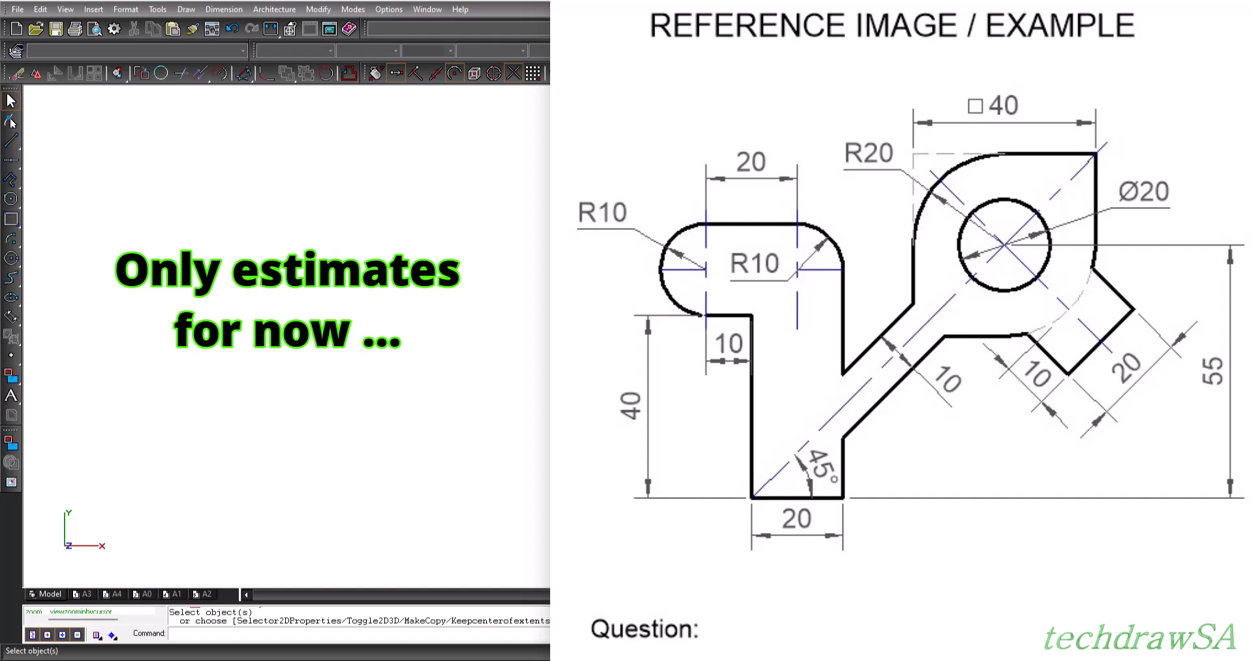
{"action": "scroll", "coordinate": [353, 261], "scroll_direction": "down", "scroll_amount": 3}
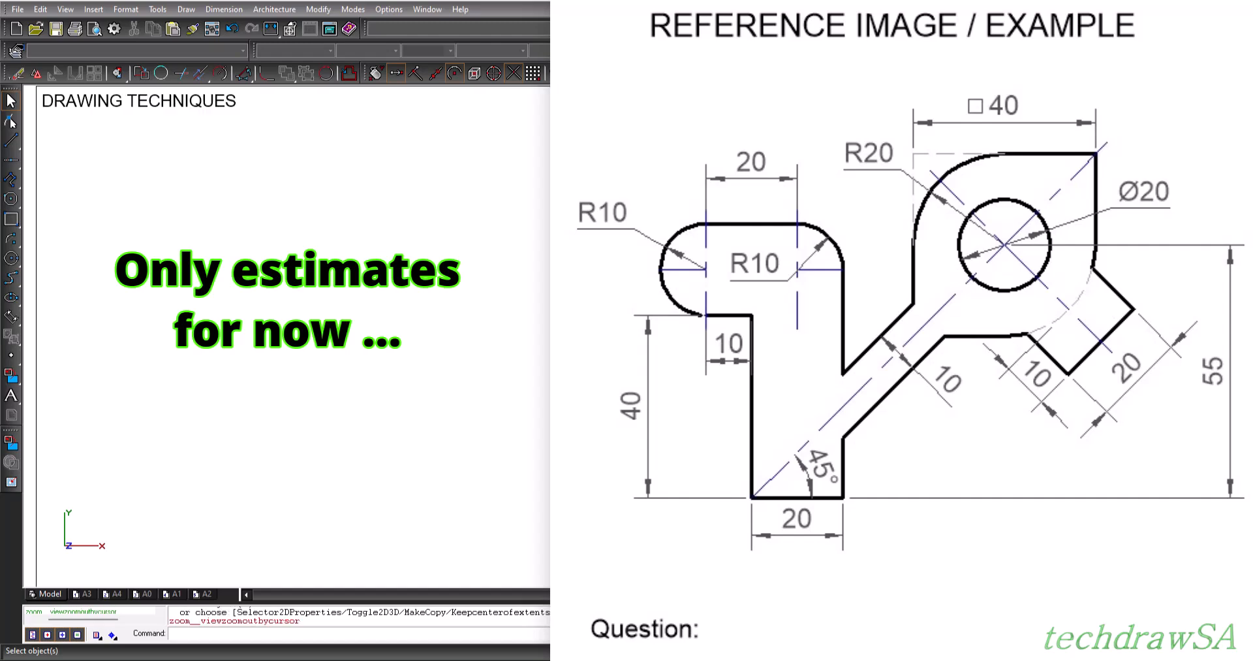
{"action": "scroll", "coordinate": [440, 269], "scroll_direction": "up", "scroll_amount": 1}
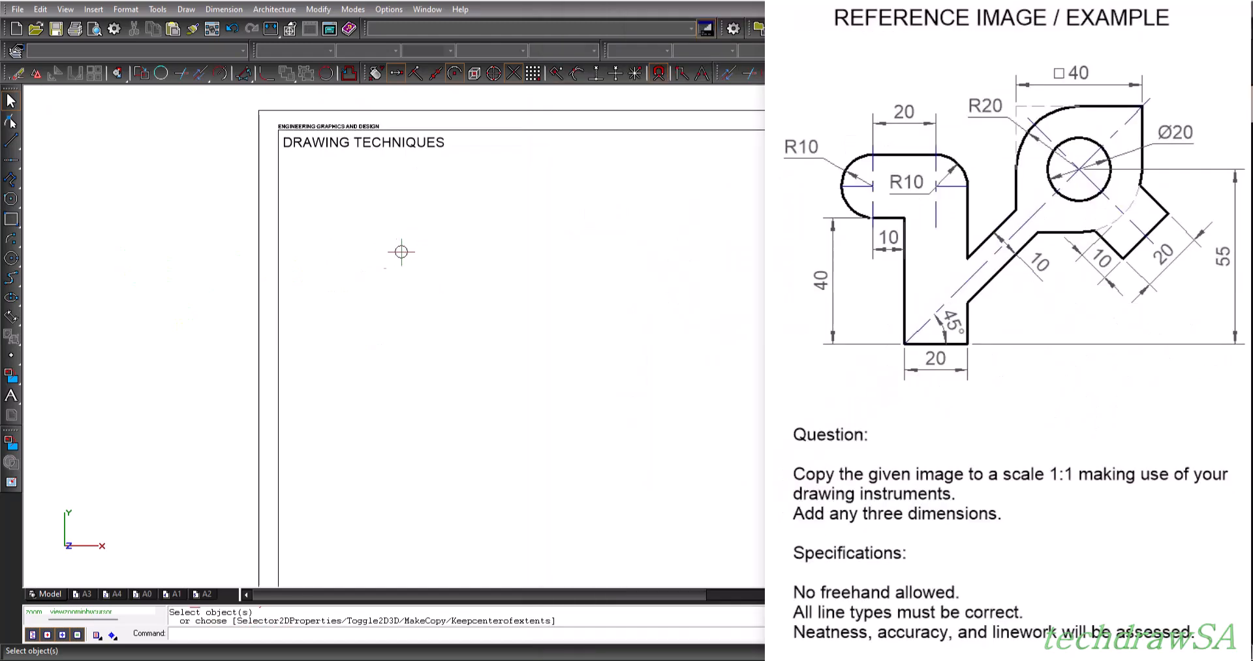
{"action": "left_click", "coordinate": [10, 162]}
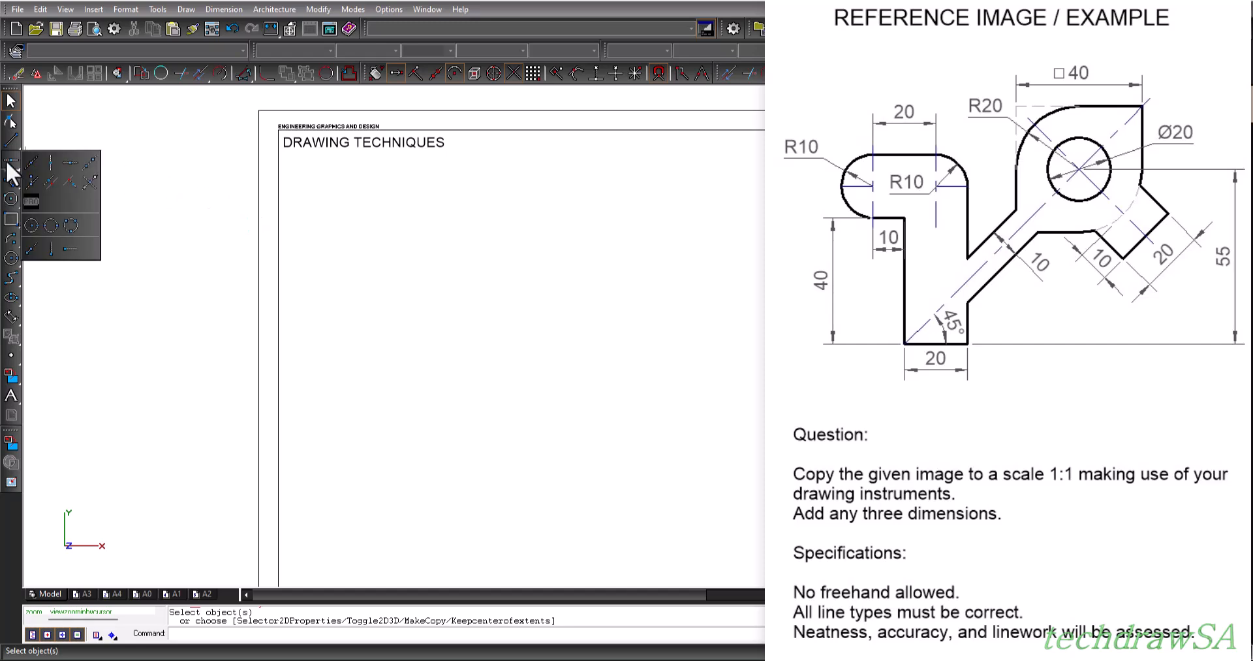
{"action": "left_click", "coordinate": [52, 164]}
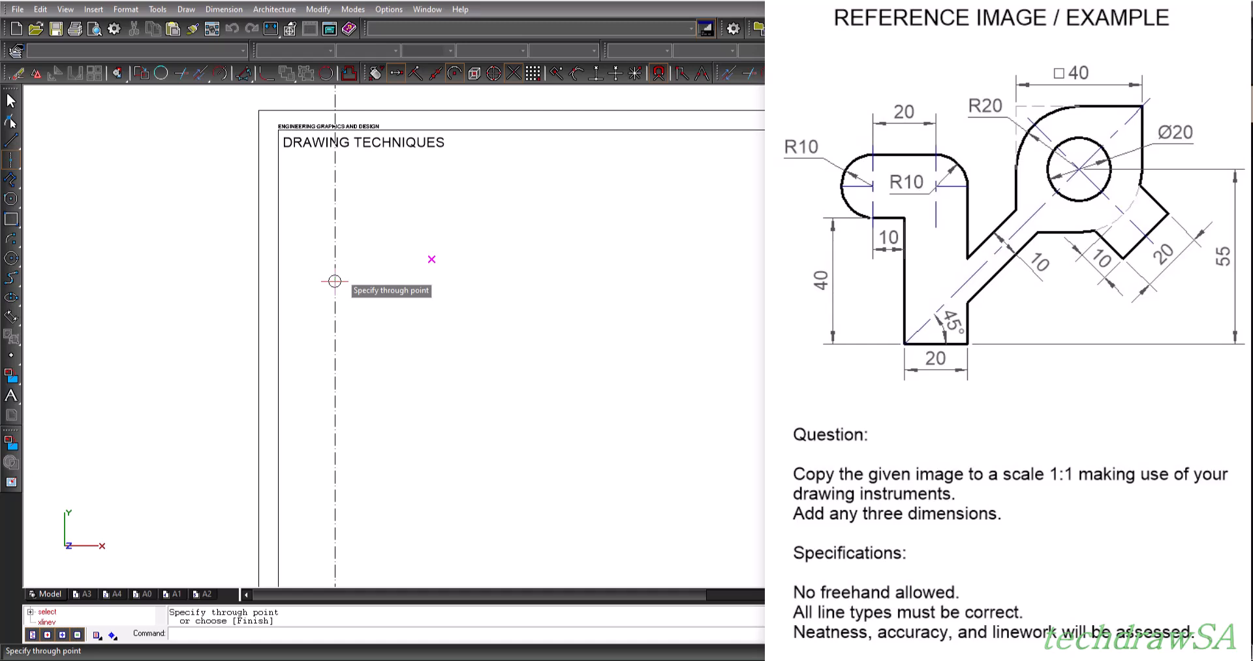
{"action": "left_click", "coordinate": [335, 281]}
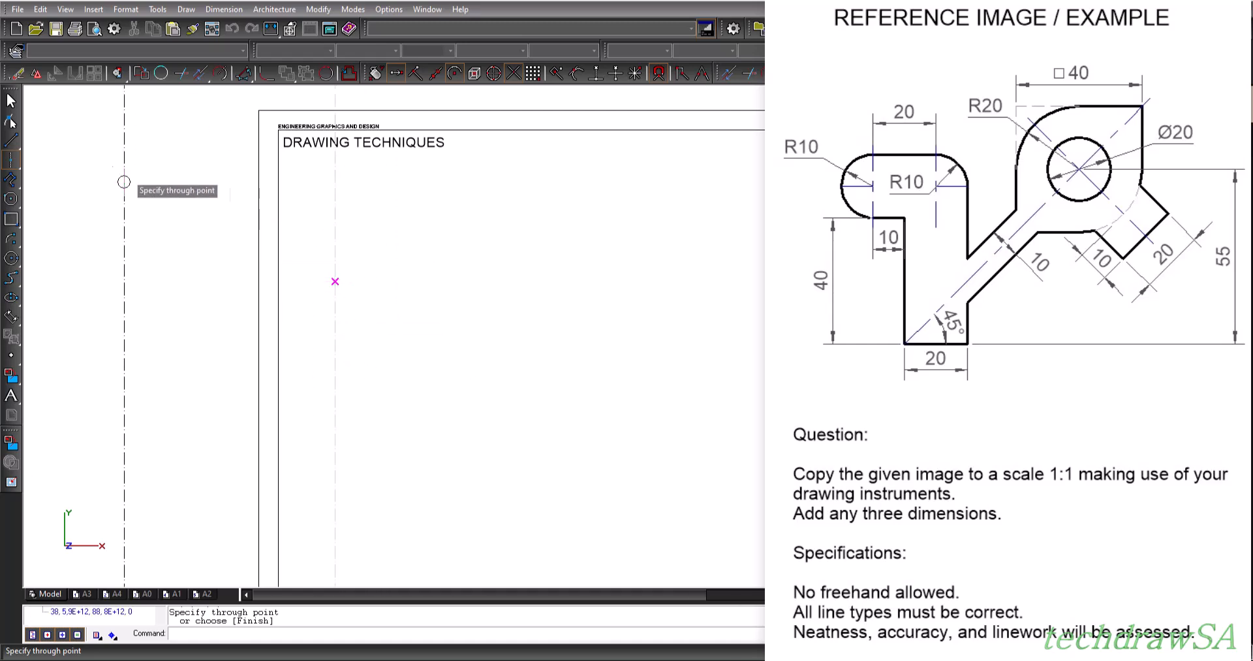
{"action": "left_click", "coordinate": [12, 157]}
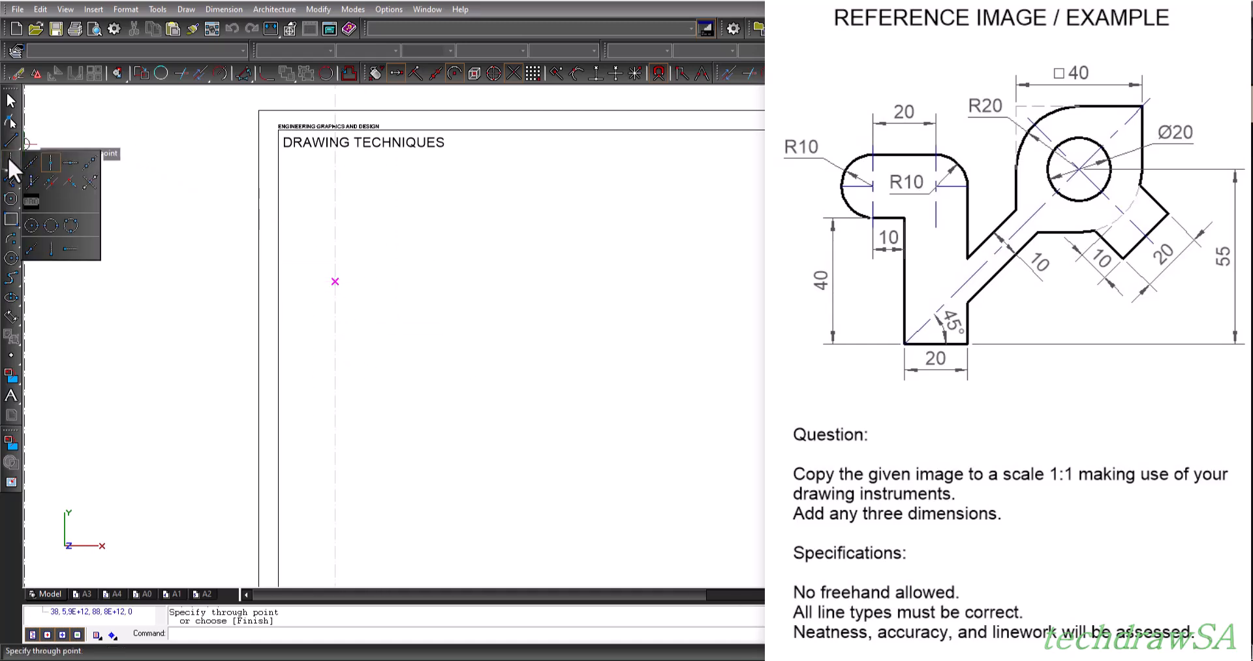
{"action": "left_click", "coordinate": [69, 161]}
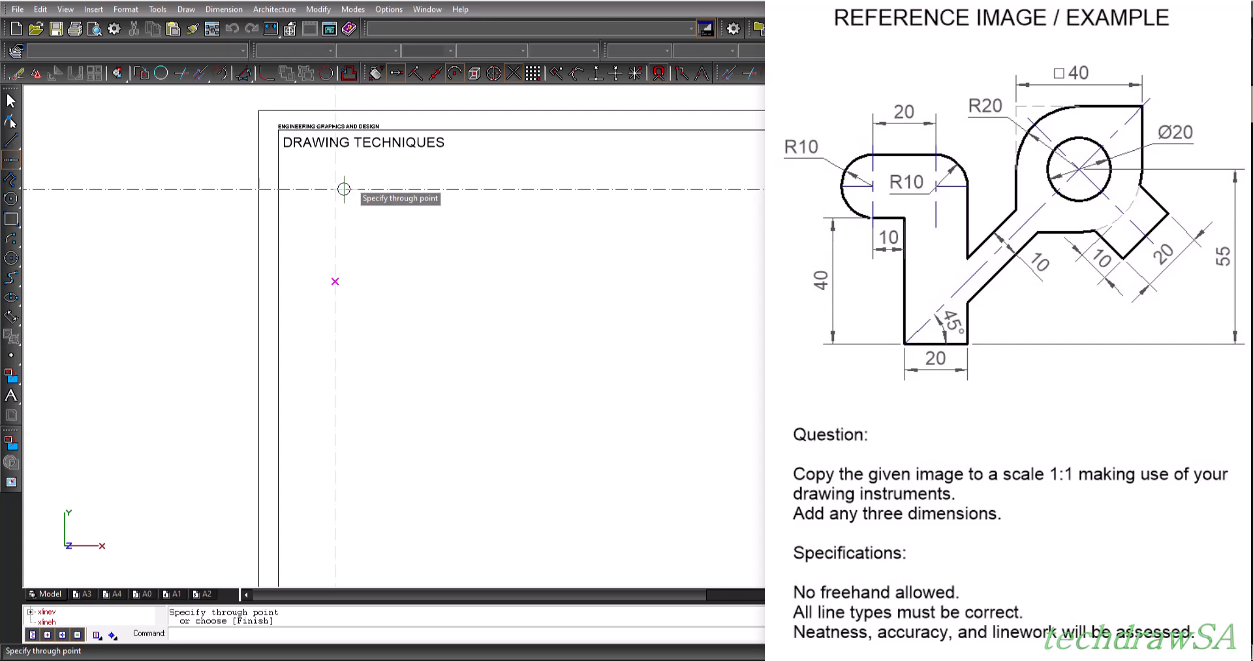
{"action": "left_click", "coordinate": [344, 189]}
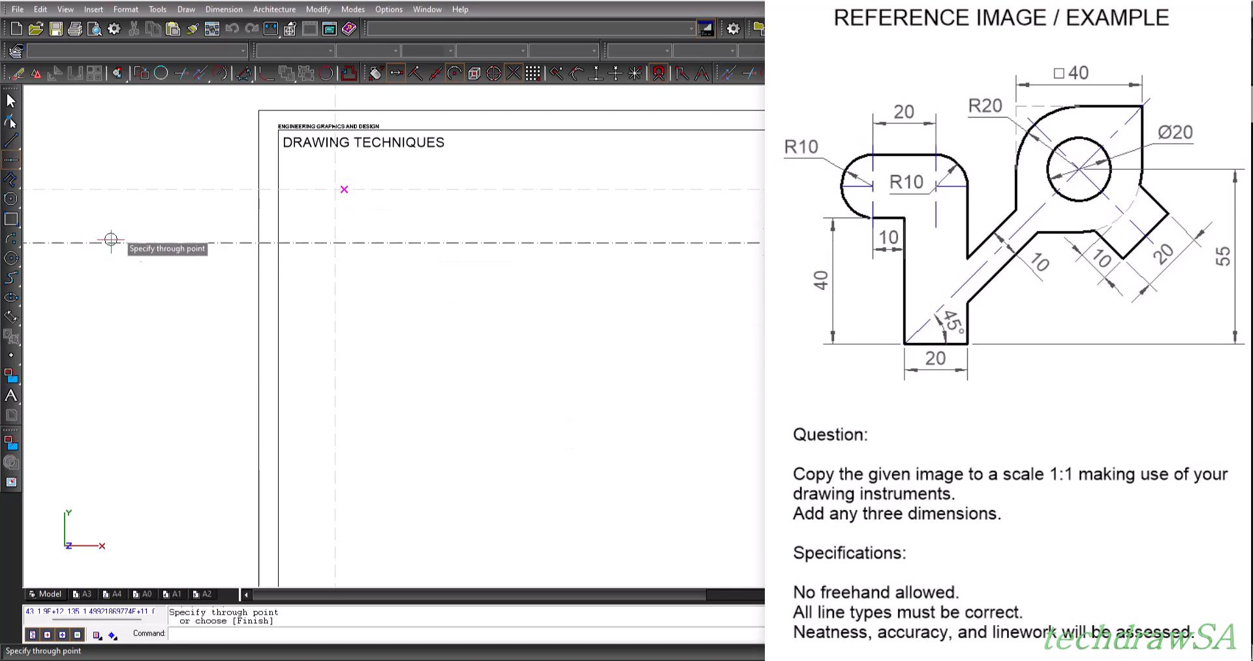
- Add a construction circle of radius 120 mm centred on the intersection of the two construction lines
{"action": "left_click", "coordinate": [12, 159]}
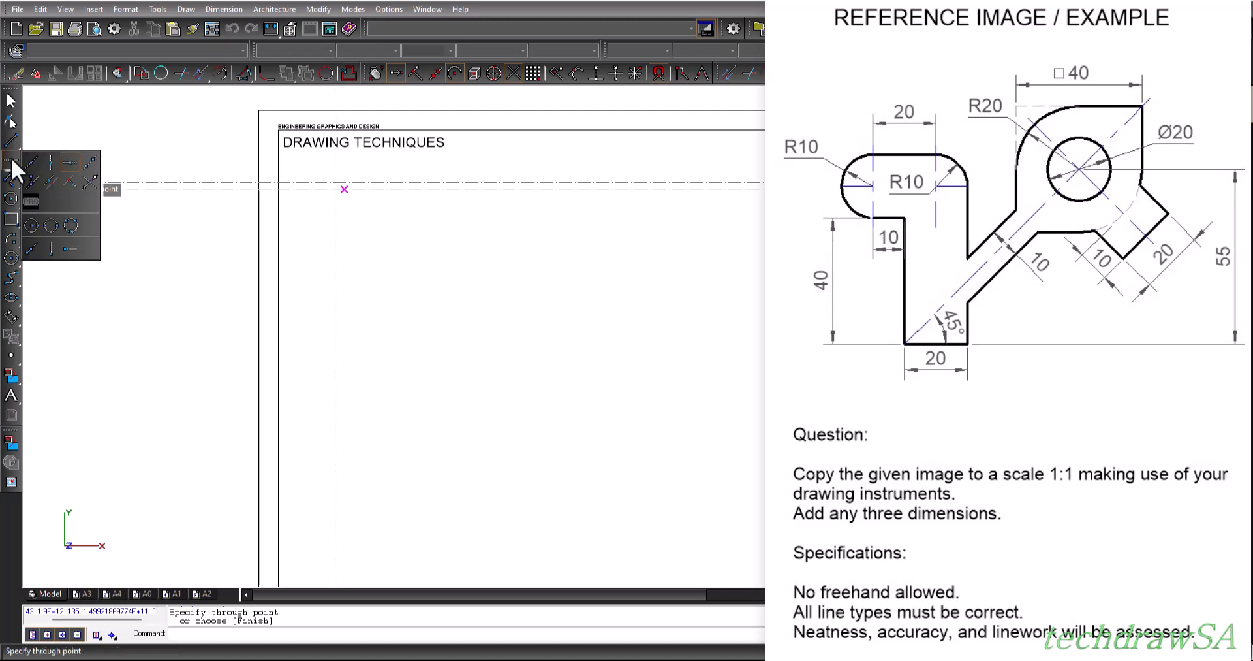
{"action": "left_click", "coordinate": [31, 225]}
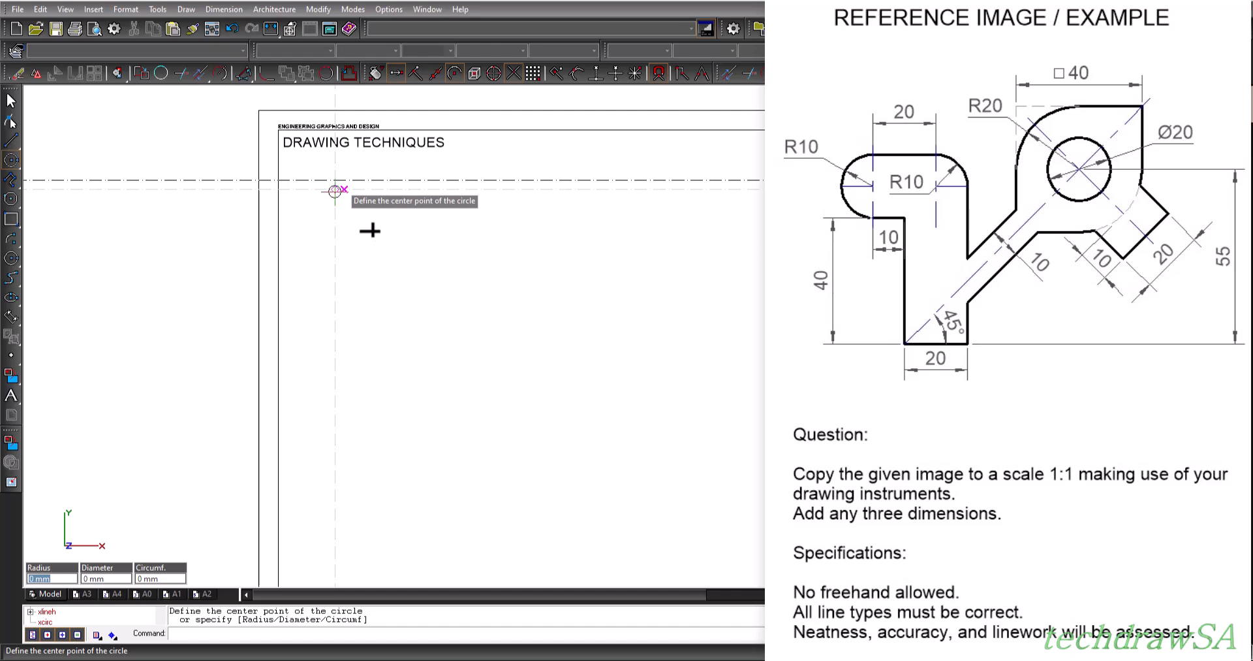
{"action": "left_click", "coordinate": [335, 190]}
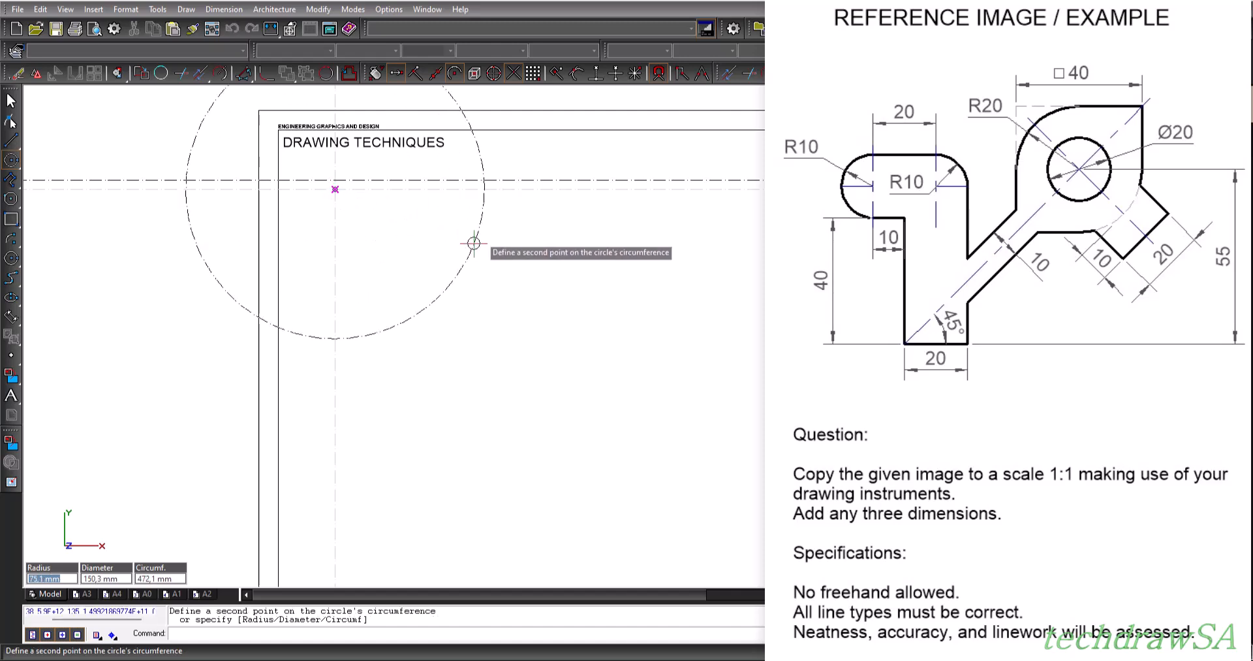
{"action": "type", "text": "120"}
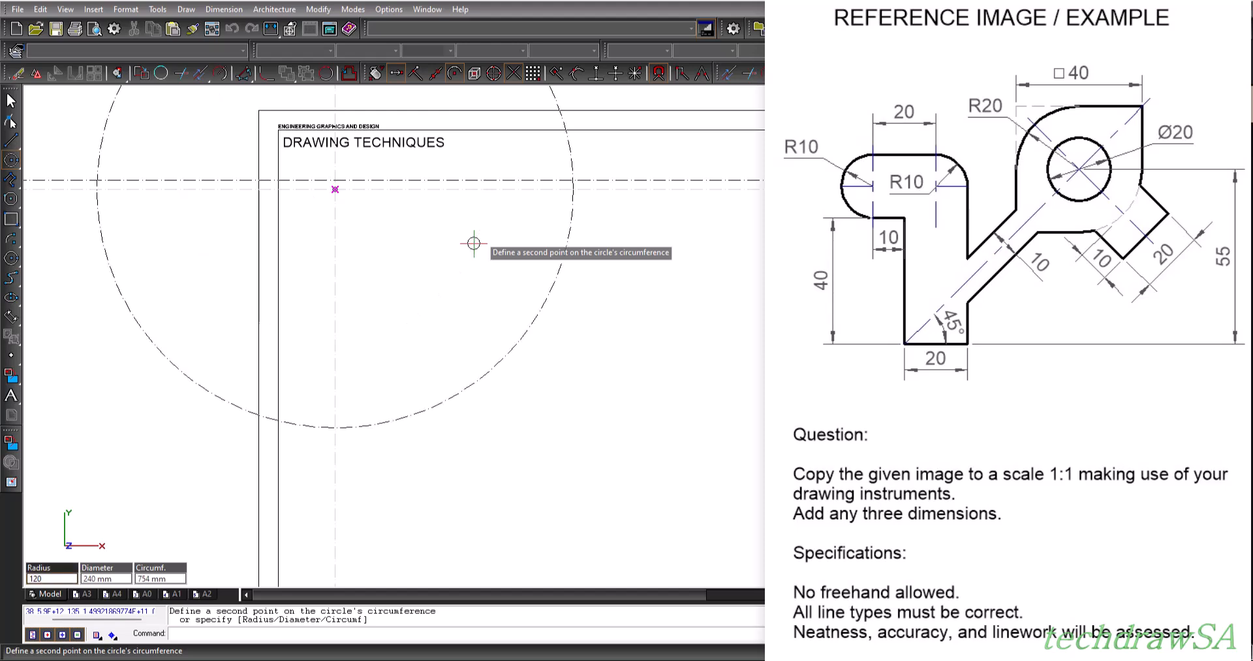
{"action": "key", "text": "Return"}
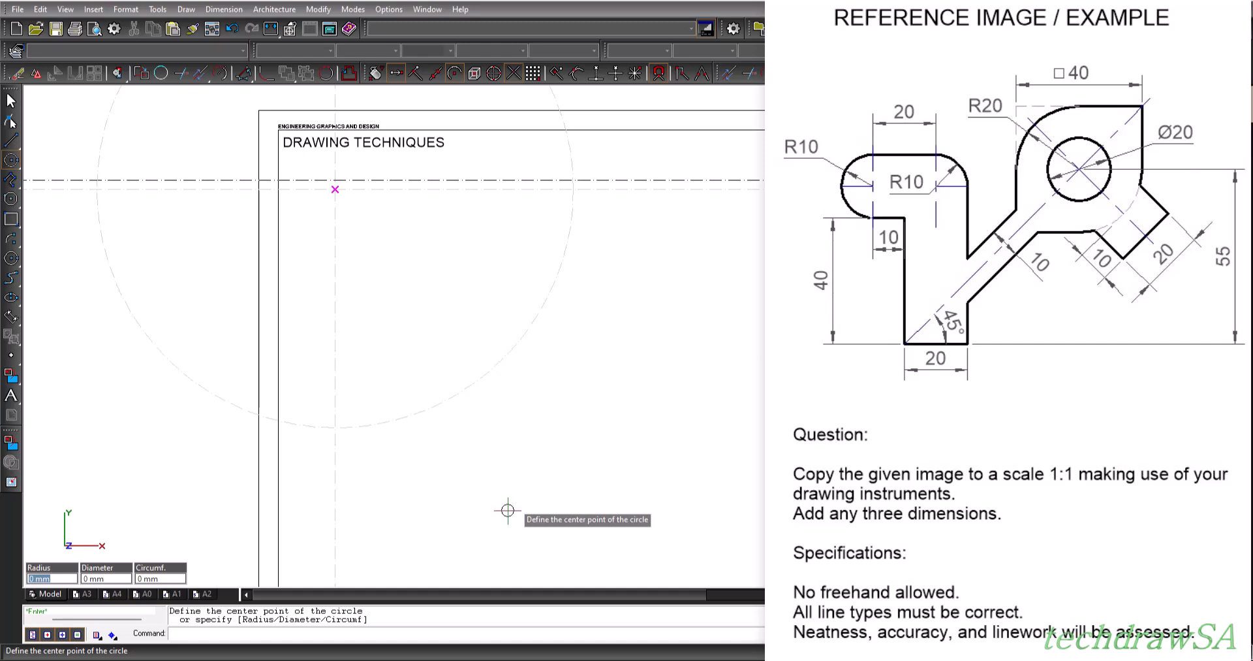
- Add a second construction circle of radius 80 mm, concentric with the 120 mm one
{"action": "left_click", "coordinate": [335, 189]}
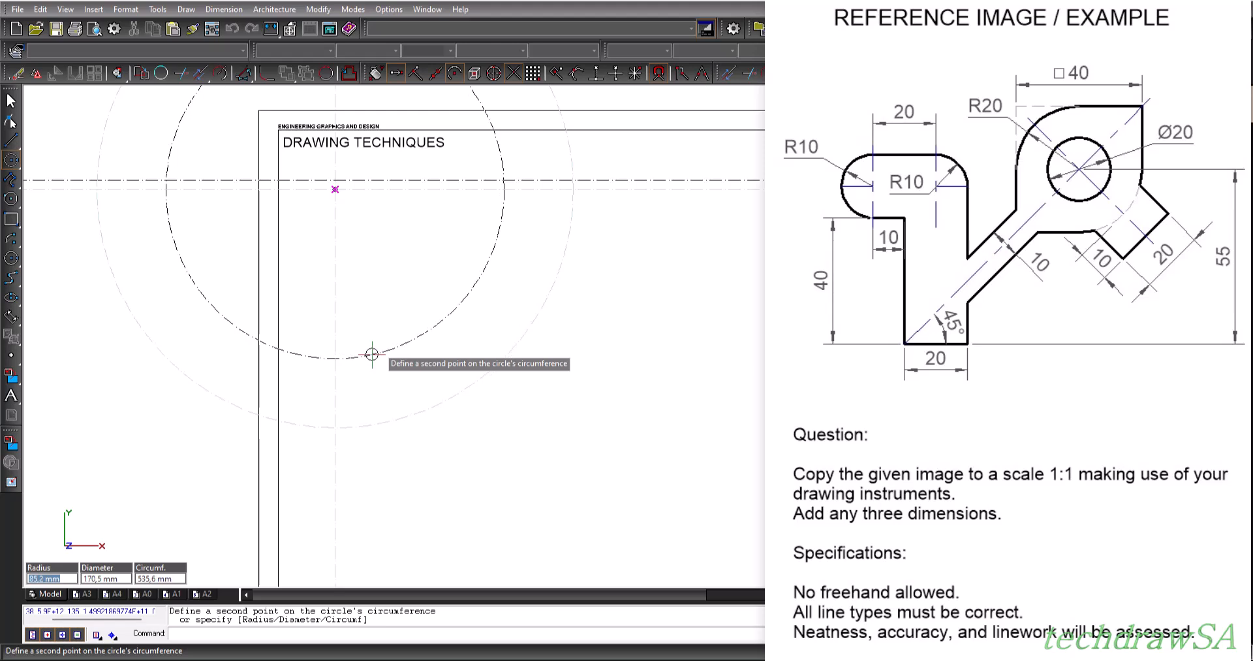
{"action": "key", "text": "Tab"}
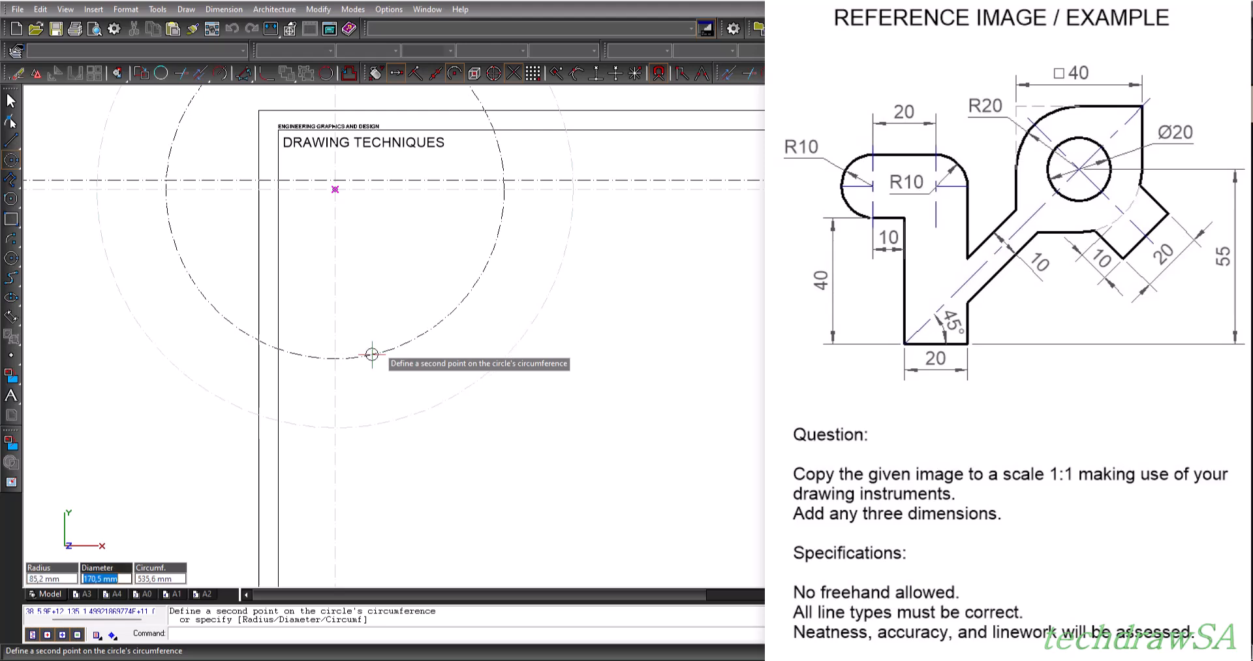
{"action": "key", "text": "Tab"}
{"action": "key", "text": "Tab"}
{"action": "type", "text": "80"}
{"action": "key", "text": "Return"}
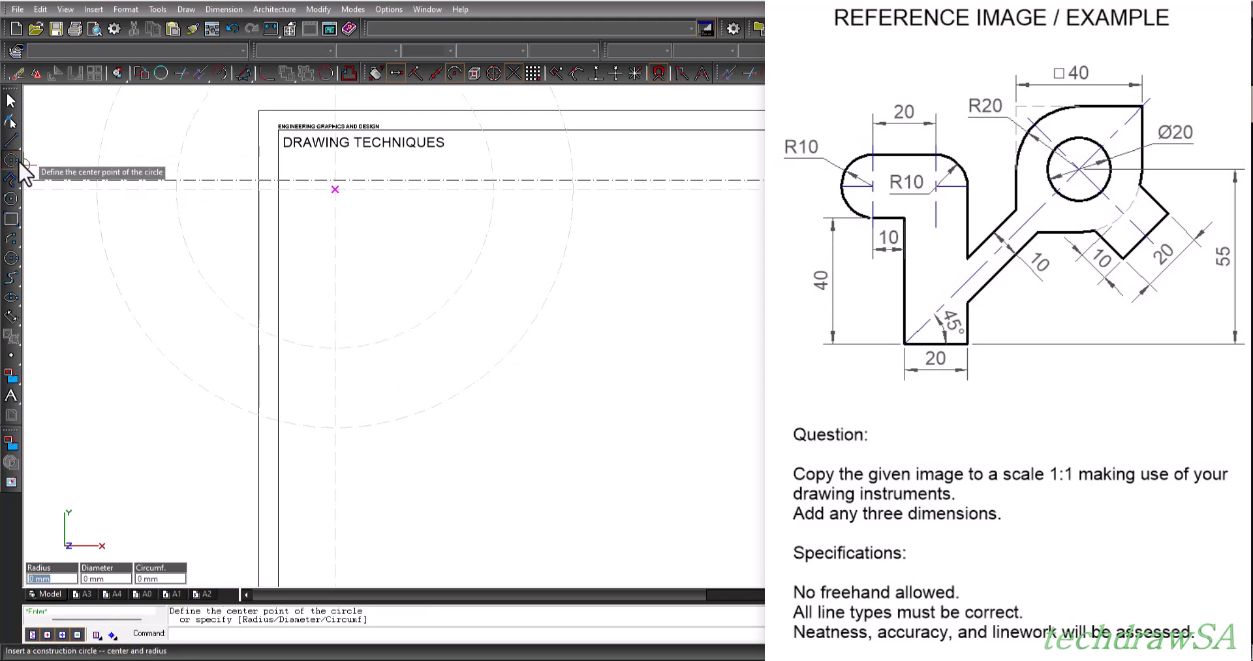
- Add a horizontal construction line through the lowest point of the 80 mm circle and a vertical one through the rightmost point of the 120 mm circle
{"action": "mouse_move", "coordinate": [11, 161]}
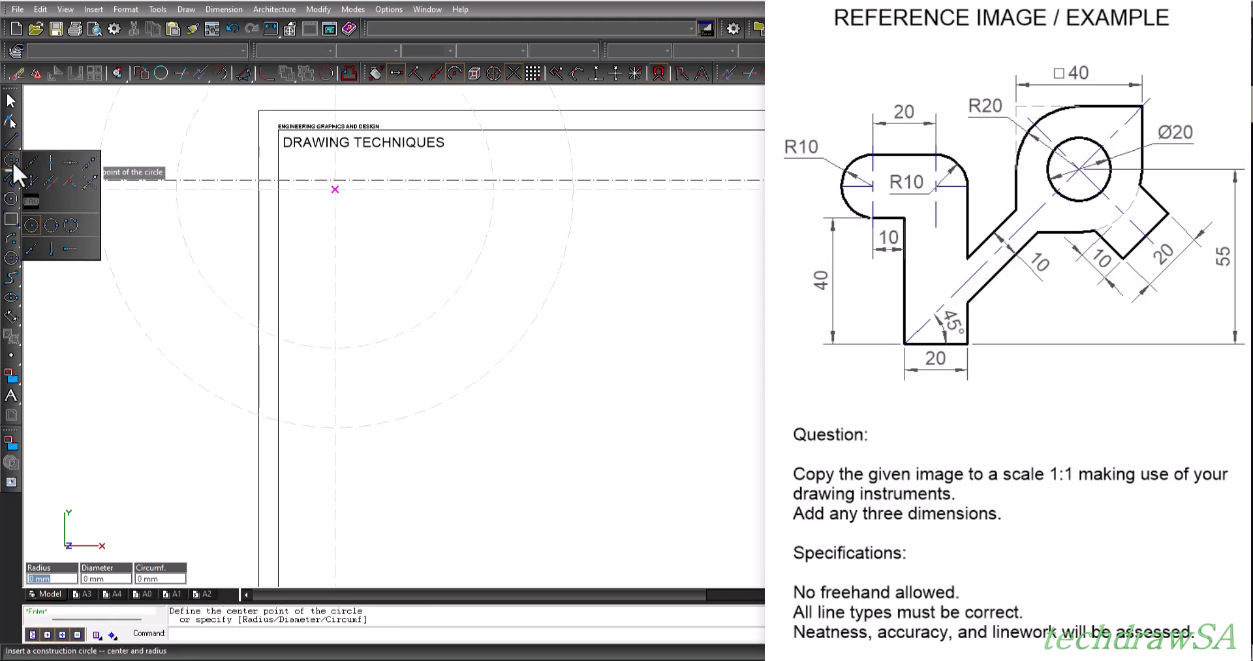
{"action": "left_click", "coordinate": [73, 167]}
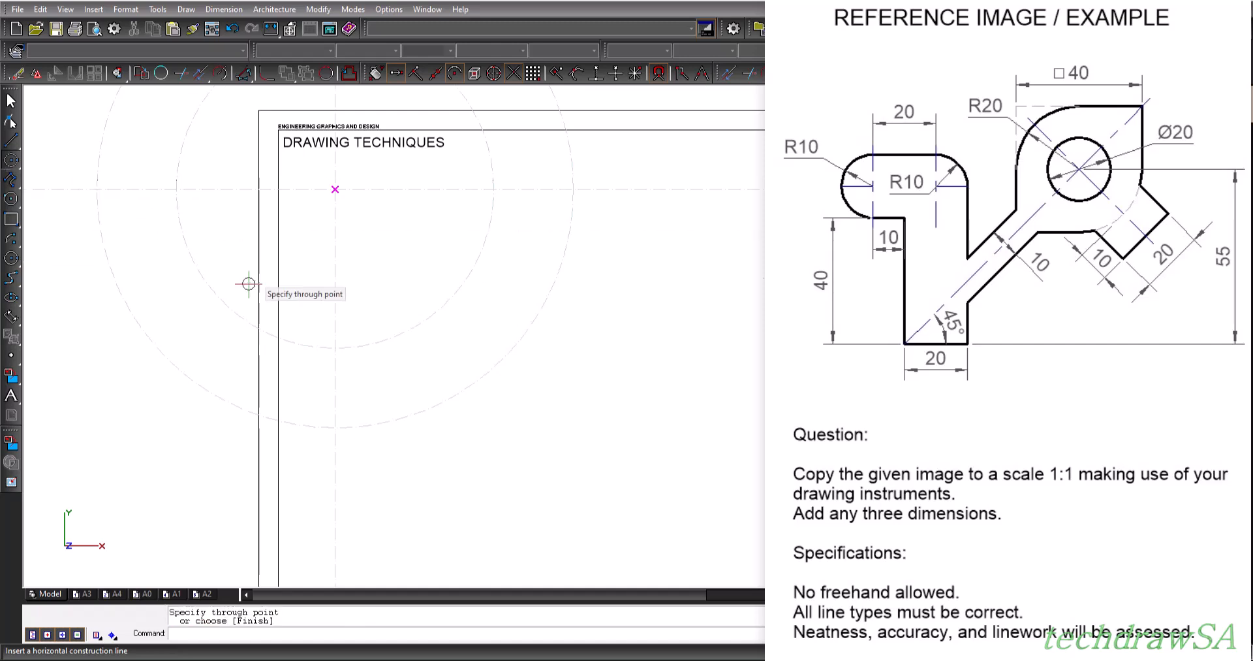
{"action": "left_click", "coordinate": [369, 386]}
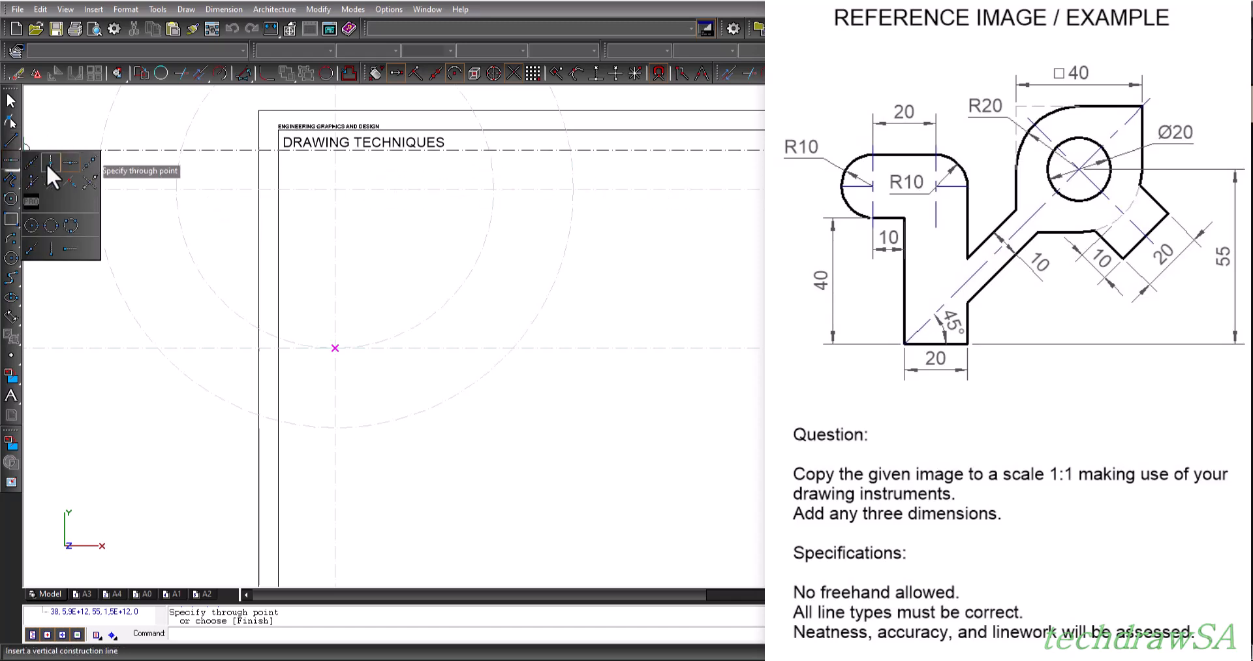
{"action": "left_click", "coordinate": [11, 159]}
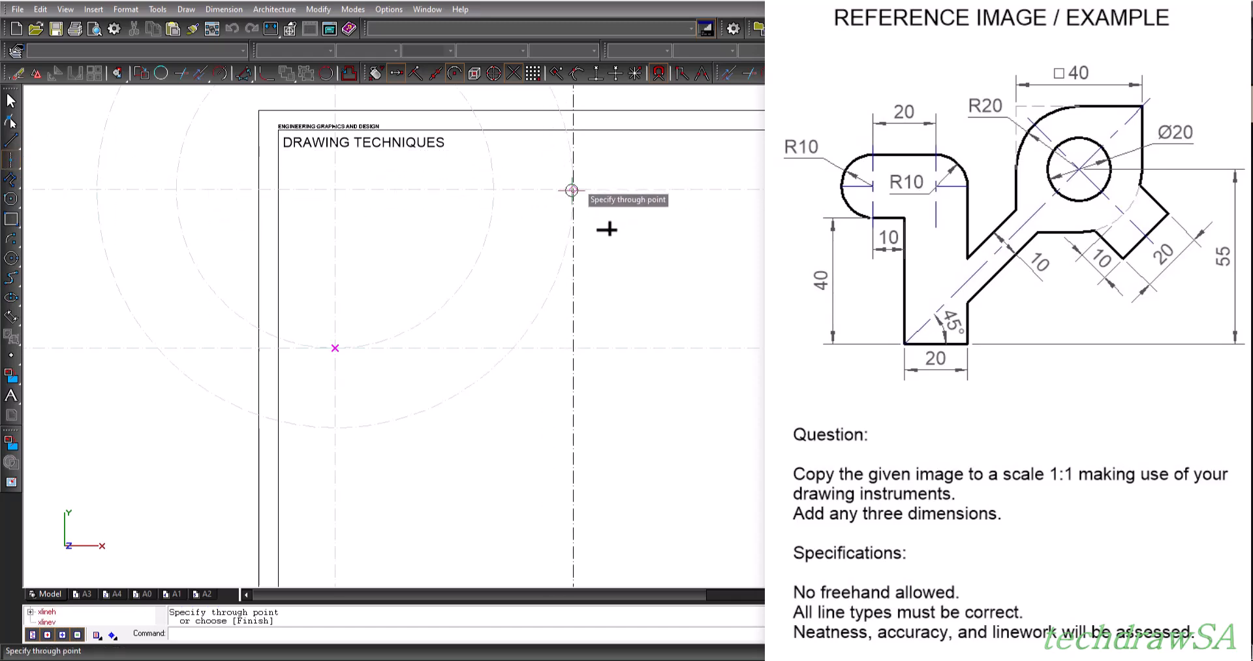
{"action": "left_click", "coordinate": [573, 190]}
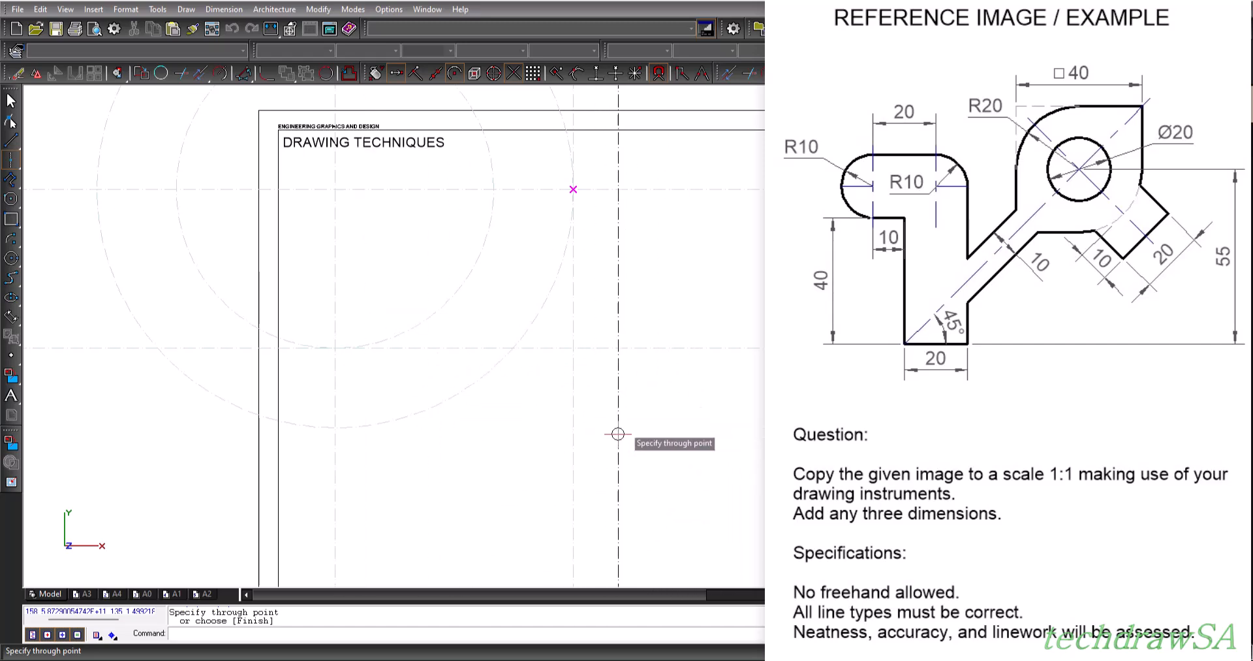
{"action": "left_click", "coordinate": [11, 101]}
{"action": "scroll", "coordinate": [915, 481], "scroll_direction": "up", "scroll_amount": 2}
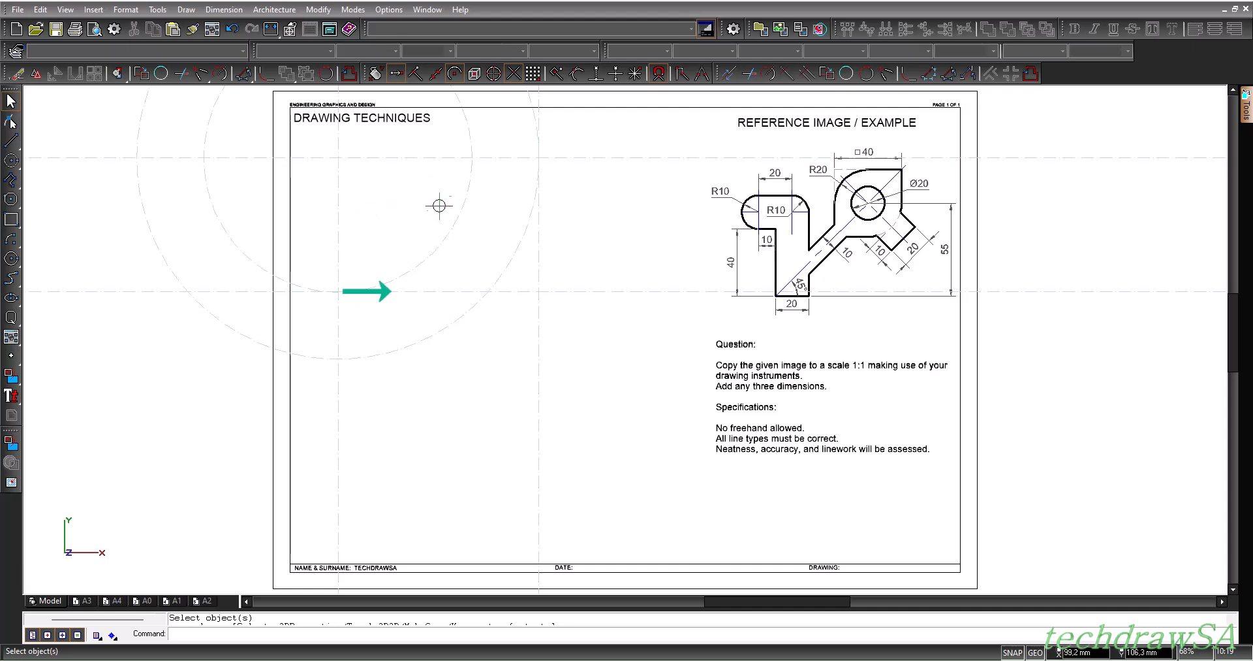
{"action": "scroll", "coordinate": [418, 209], "scroll_direction": "up", "scroll_amount": 2}
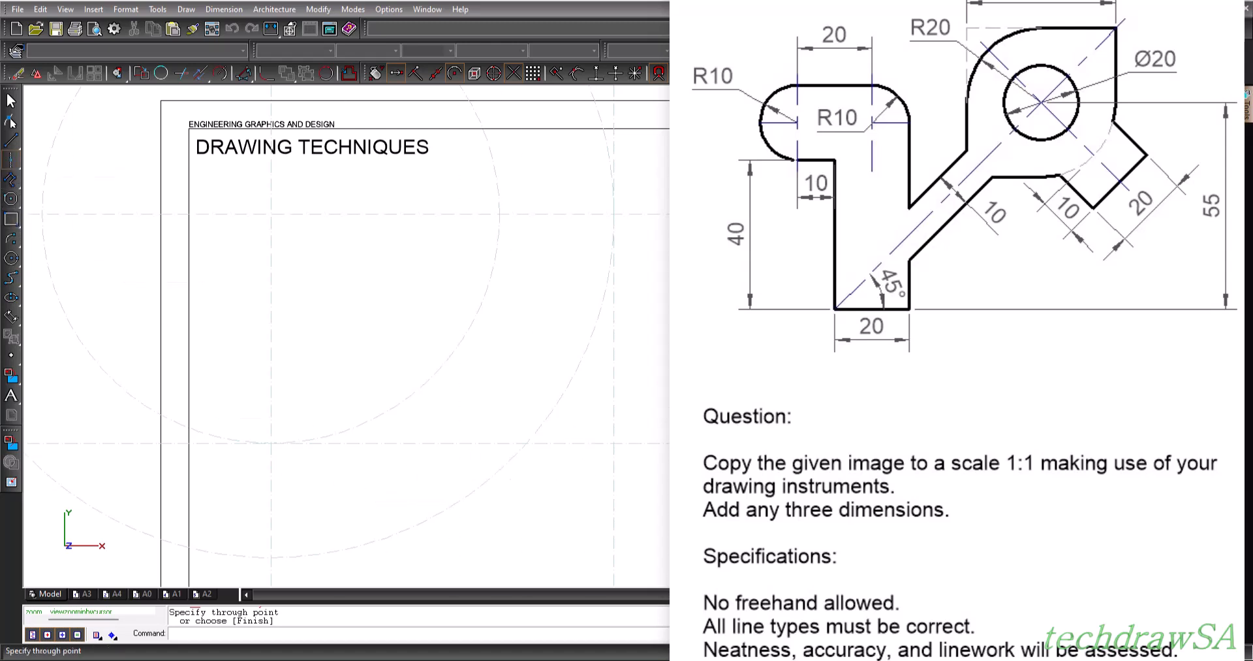
{"action": "left_click", "coordinate": [165, 443]}
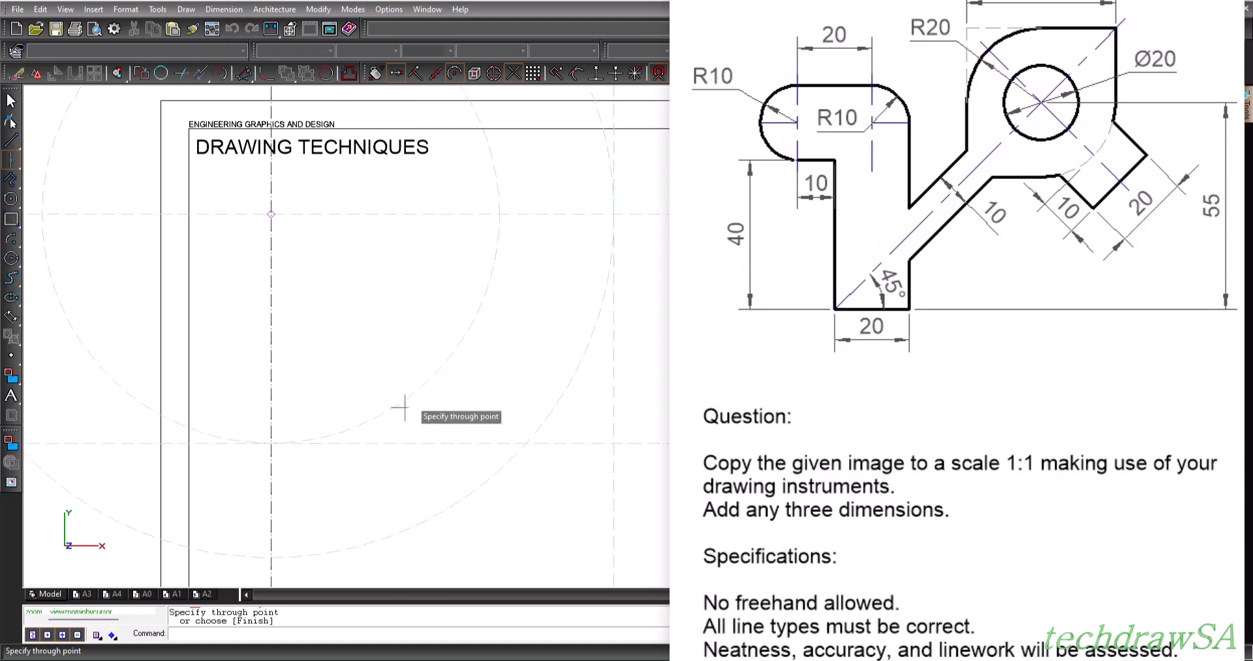
{"action": "left_click", "coordinate": [527, 516]}
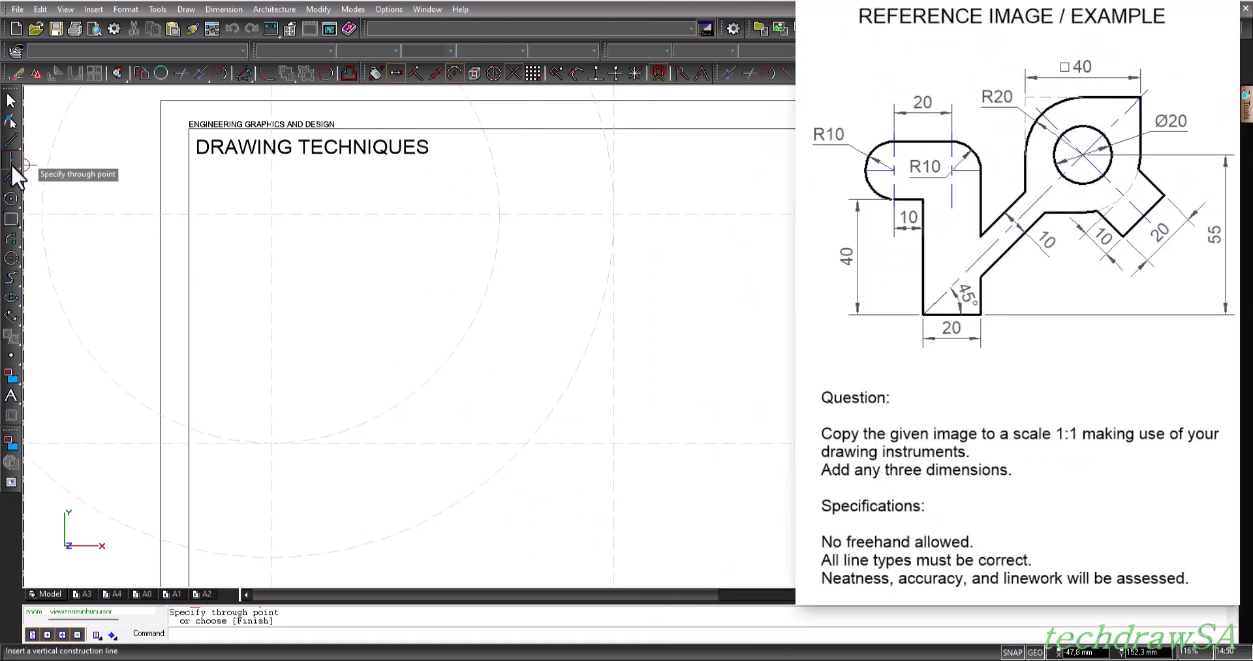
- Draw a closed 120 by 80 mm rectangular frame on the Constructions layer with connected lines through the four construction line intersections
{"action": "left_click", "coordinate": [13, 138]}
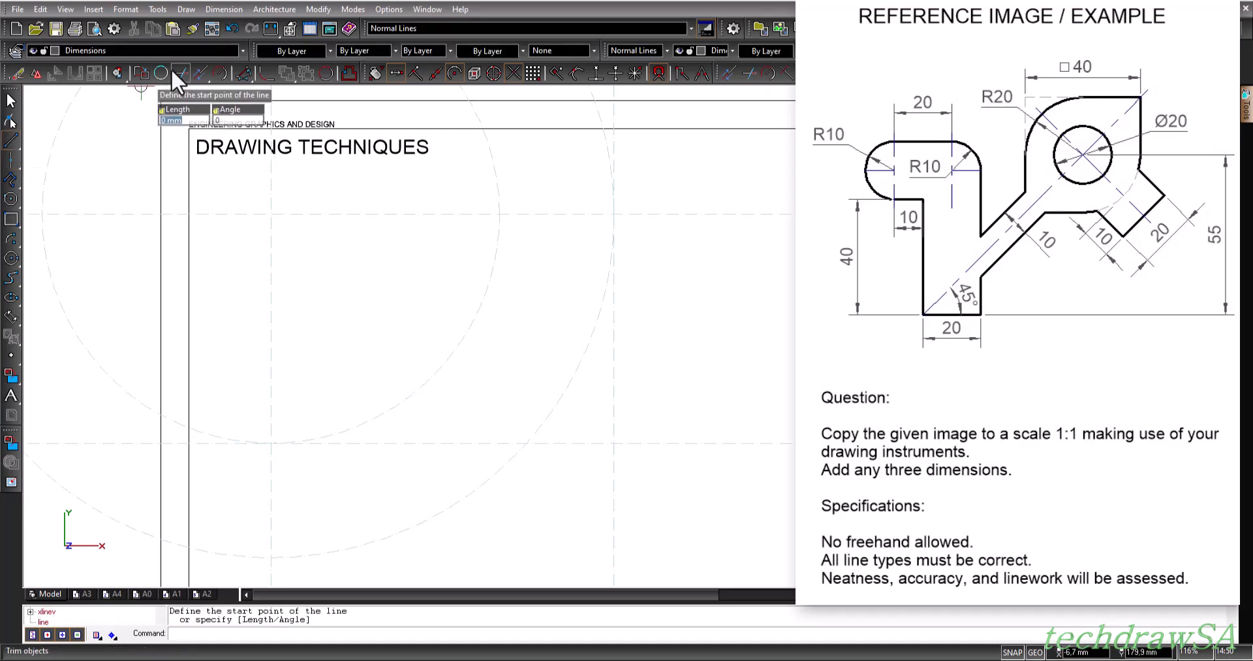
{"action": "left_click", "coordinate": [242, 51]}
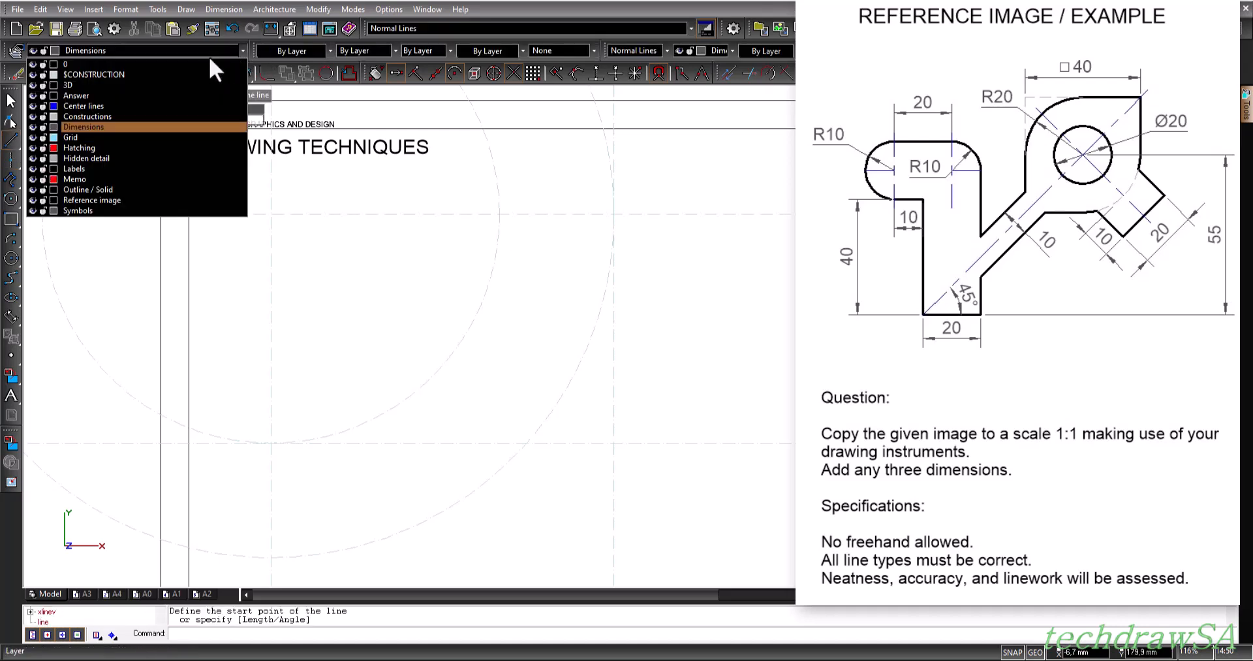
{"action": "left_click", "coordinate": [89, 117]}
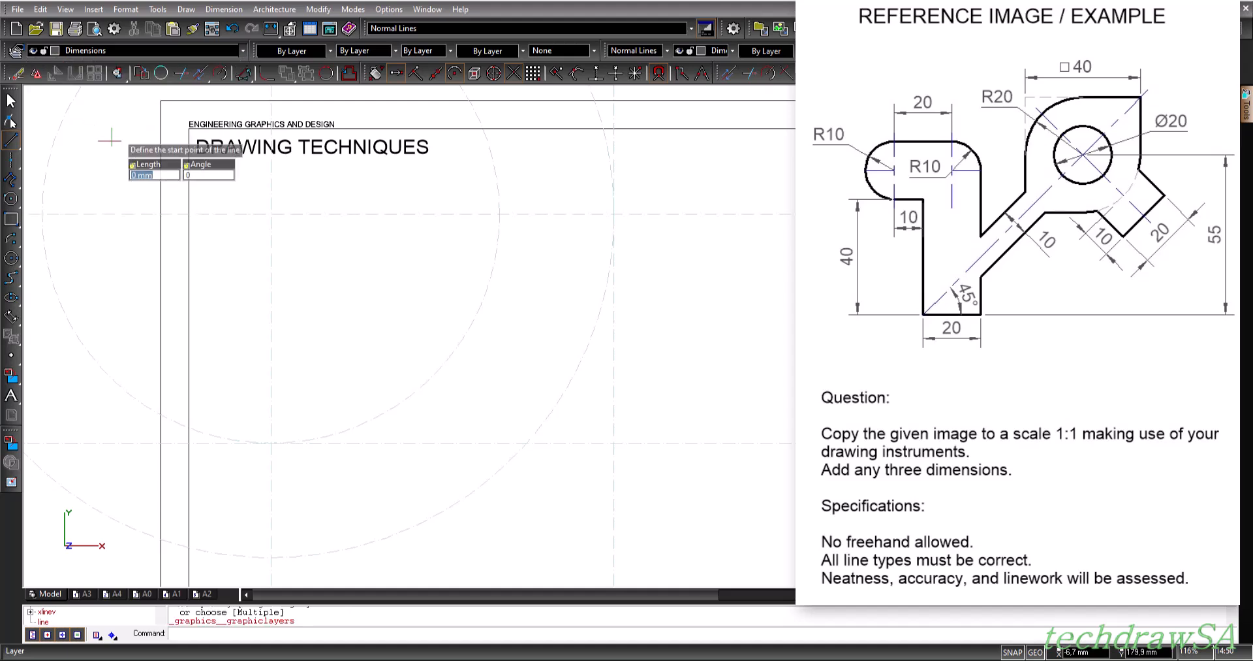
{"action": "left_click", "coordinate": [272, 214]}
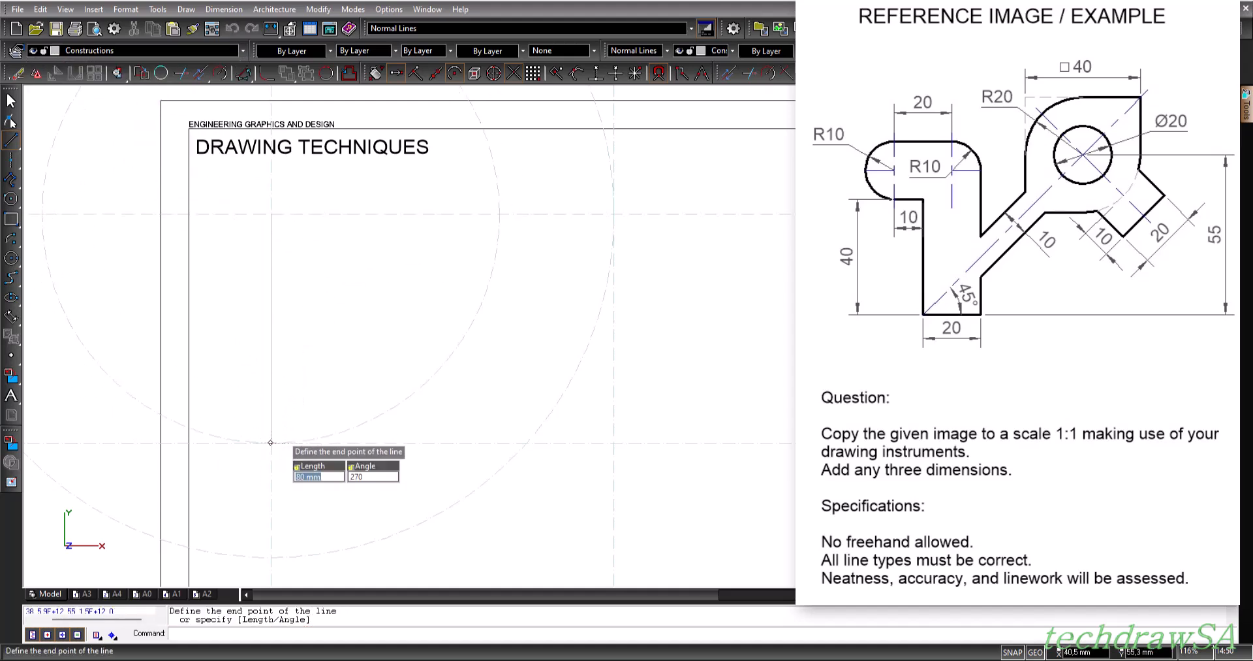
{"action": "left_click", "coordinate": [272, 443]}
{"action": "left_click", "coordinate": [614, 443]}
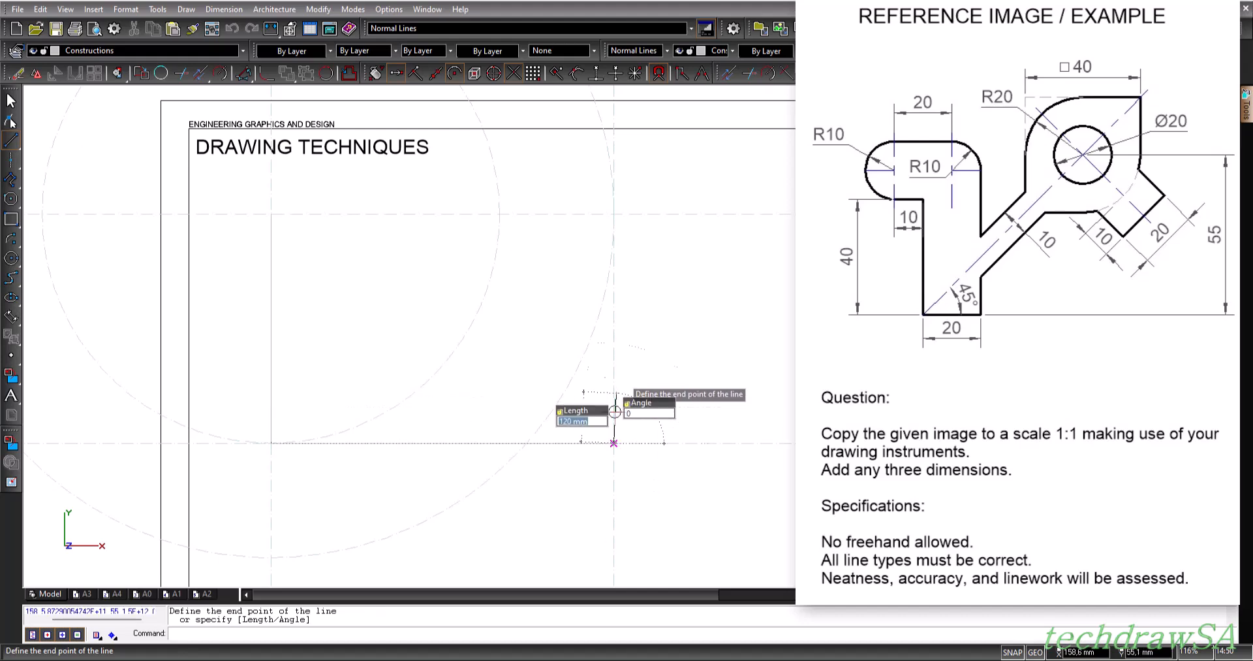
{"action": "left_click", "coordinate": [612, 211]}
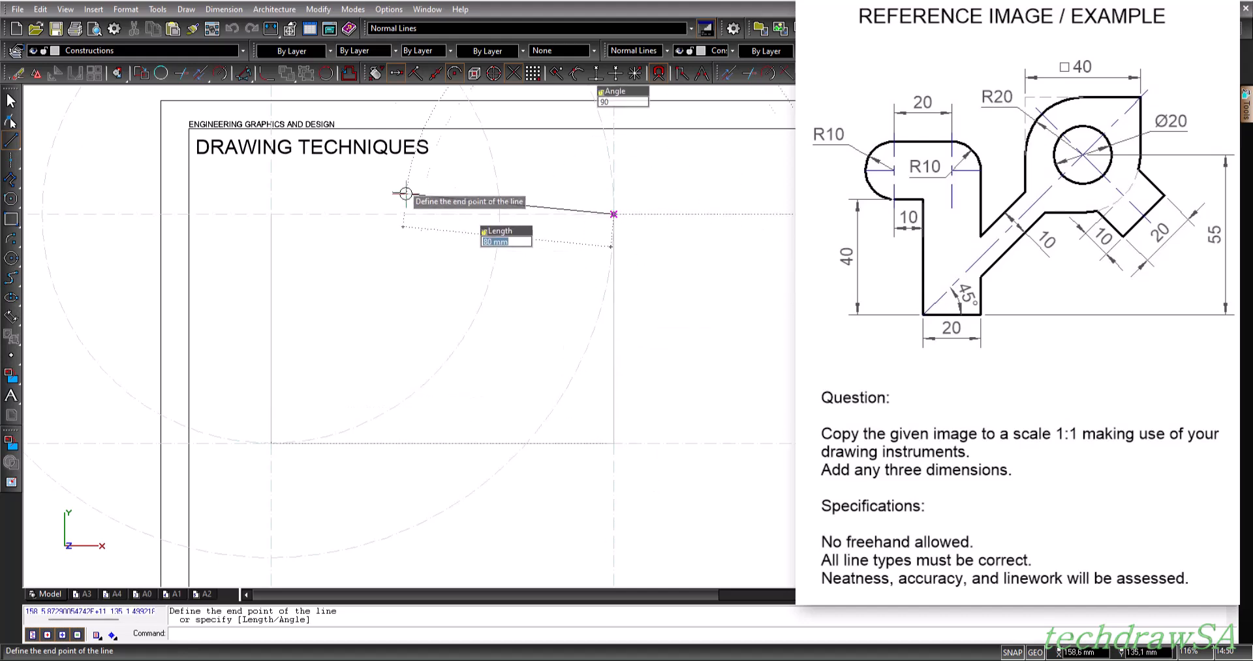
{"action": "left_click", "coordinate": [270, 214]}
{"action": "right_click", "coordinate": [217, 217]}
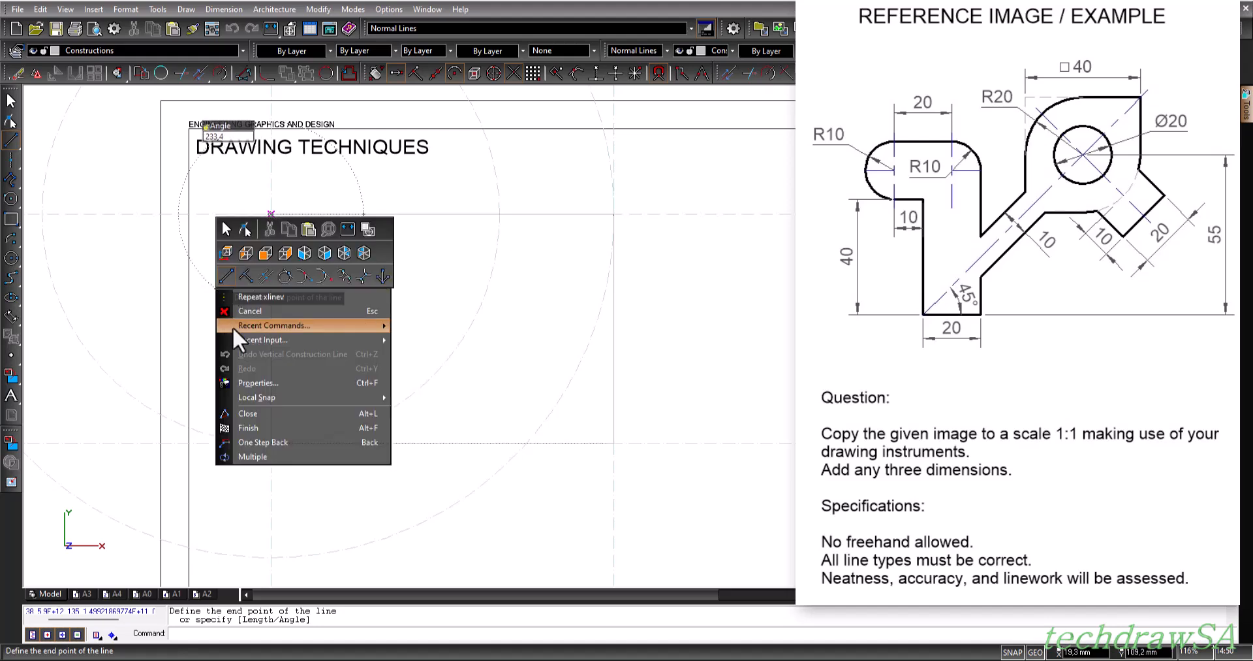
{"action": "left_click", "coordinate": [255, 428]}
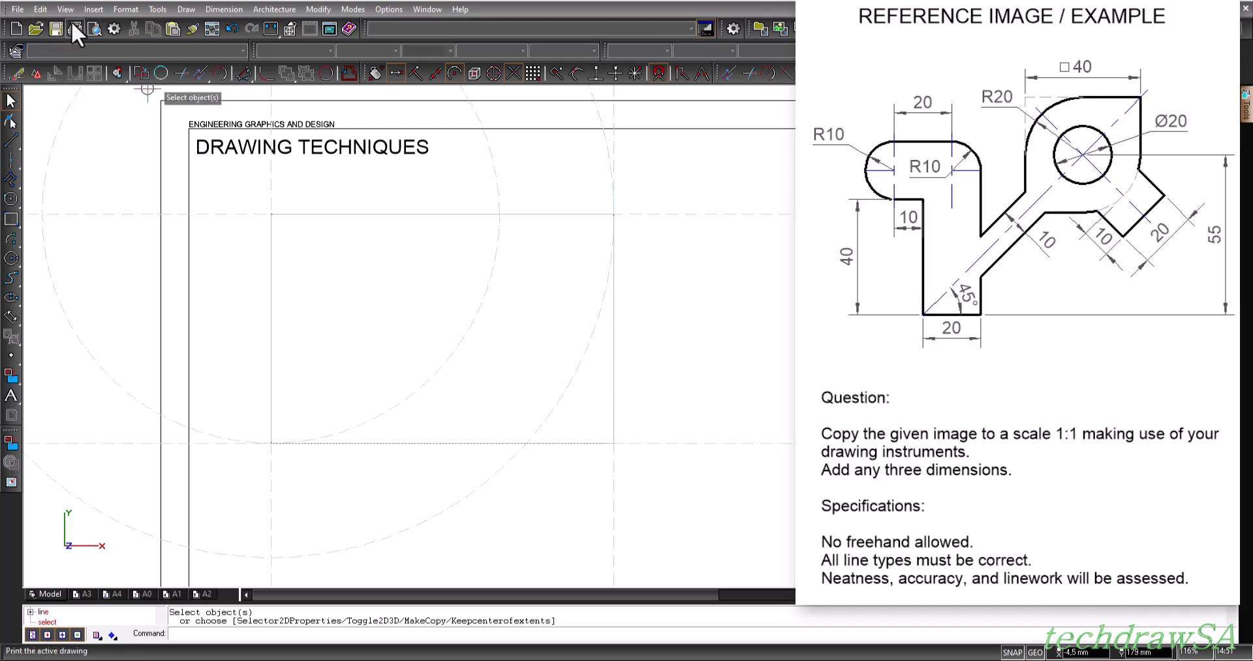
- Clear all construction lines and circles from the drawing
{"action": "left_click", "coordinate": [42, 7]}
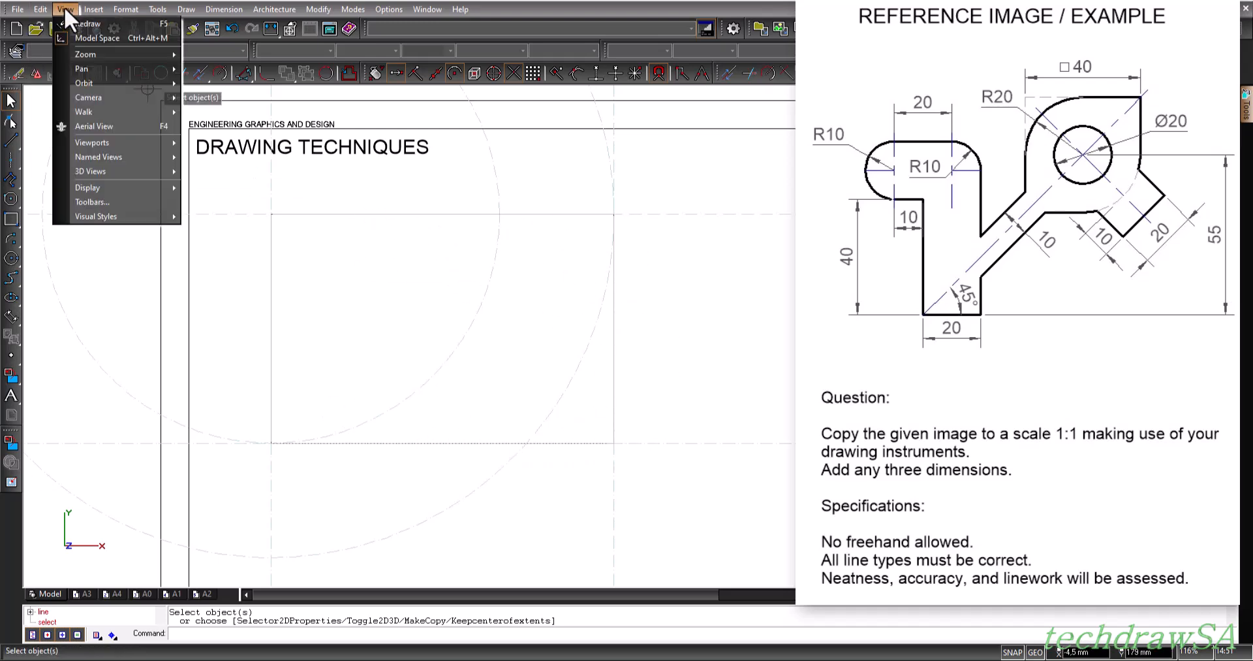
{"action": "mouse_move", "coordinate": [72, 115]}
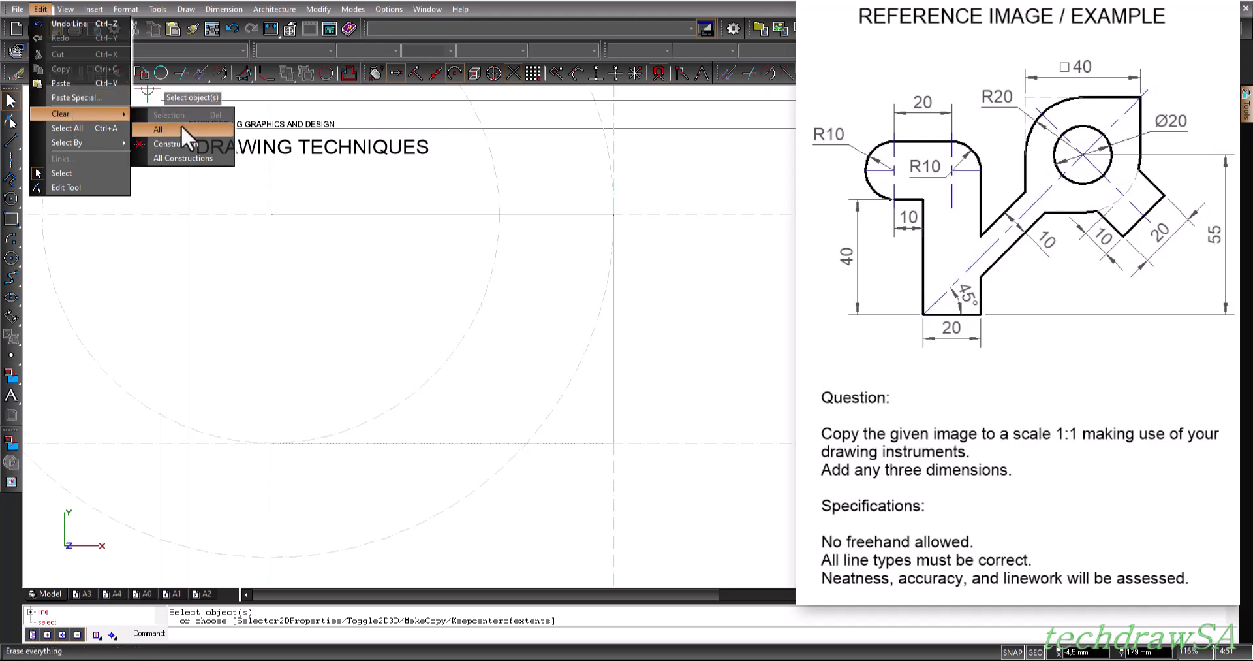
{"action": "left_click", "coordinate": [189, 160]}
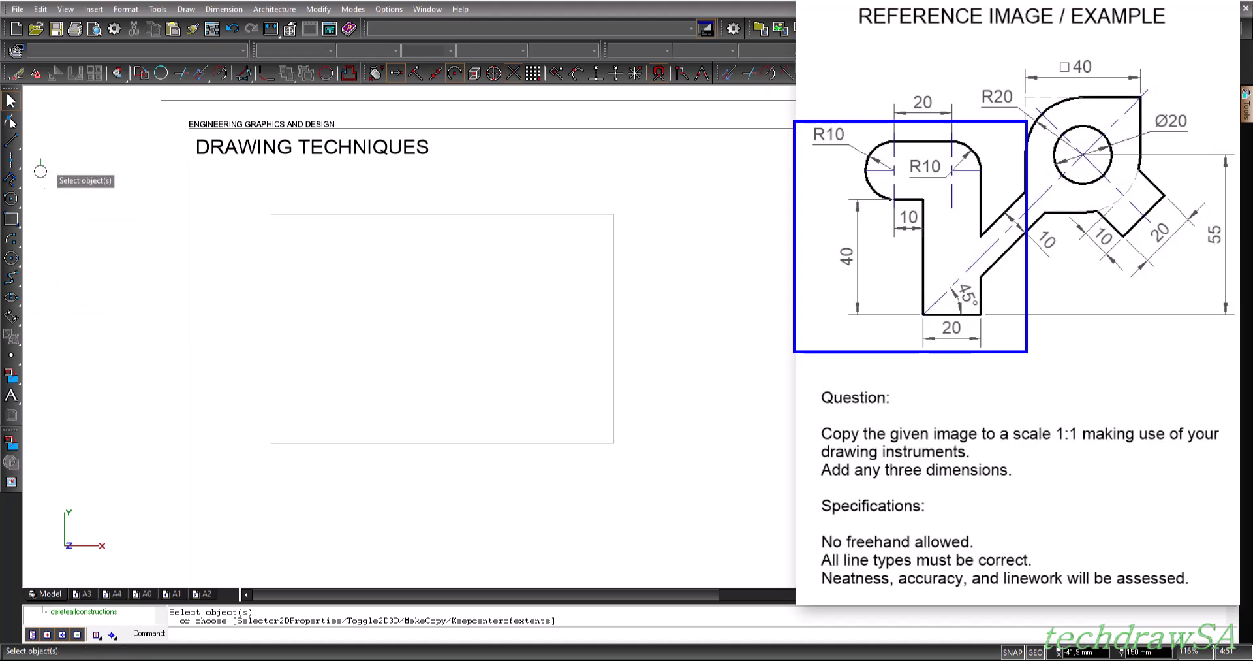
- Add a construction circle of radius 10 mm centred on the frame's lower-left corner
{"action": "left_click", "coordinate": [11, 160]}
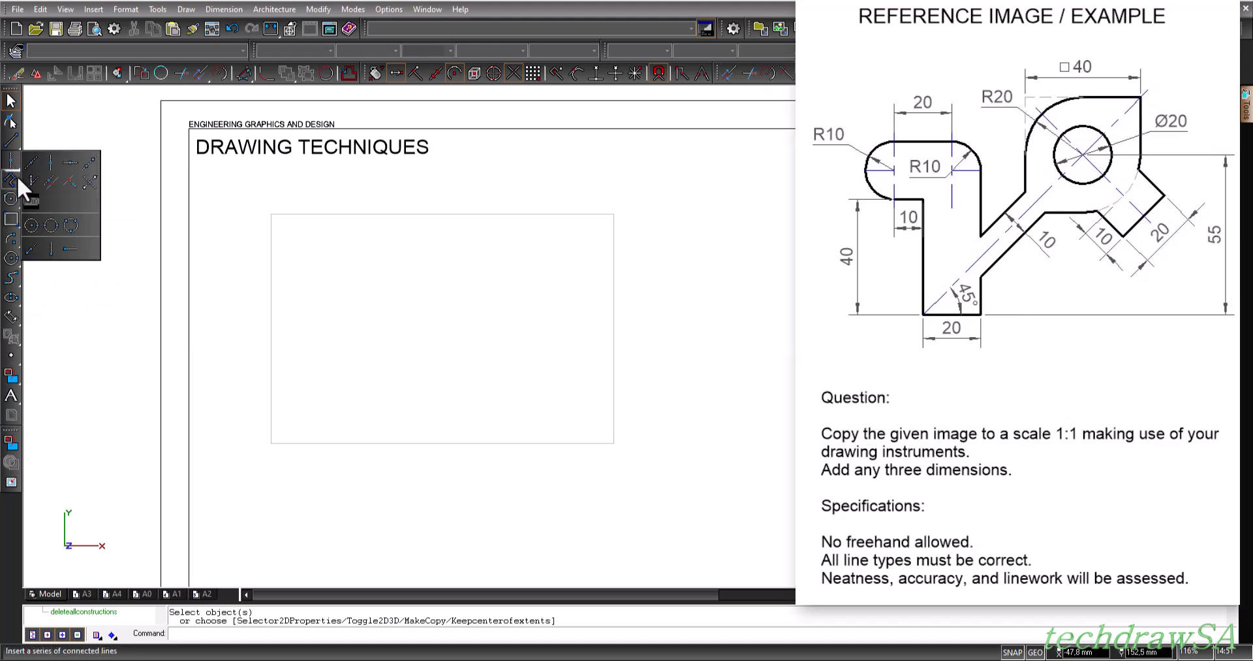
{"action": "left_click", "coordinate": [33, 225]}
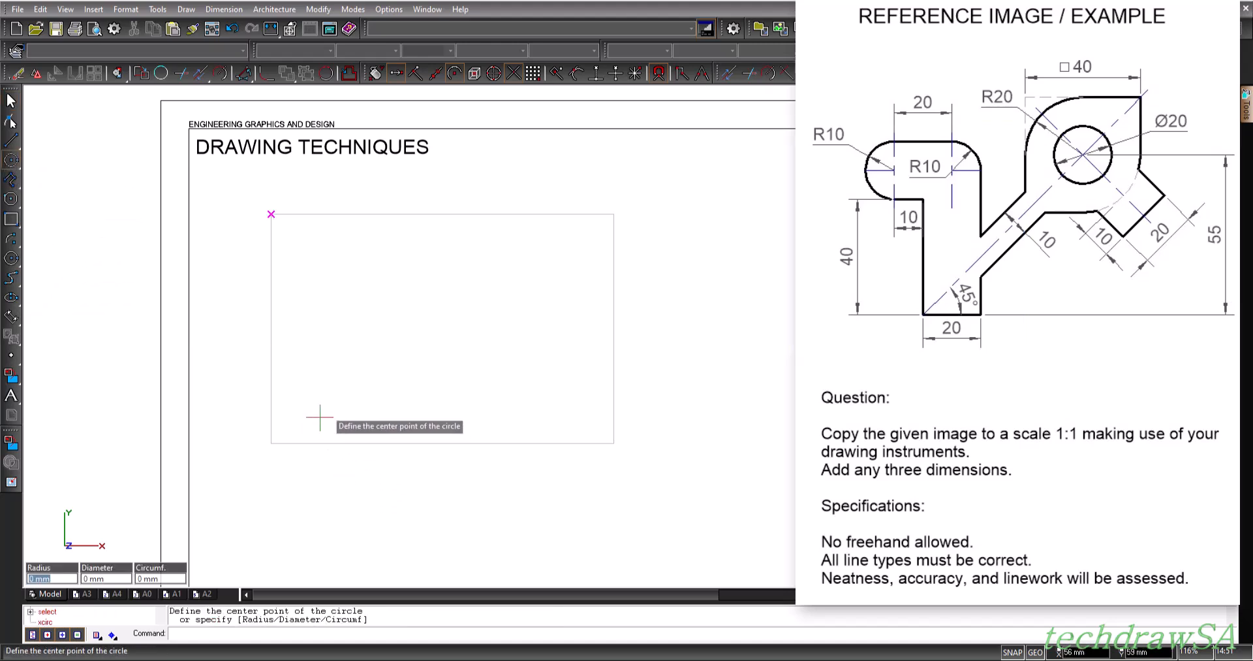
{"action": "scroll", "coordinate": [318, 423], "scroll_direction": "up", "scroll_amount": 2}
{"action": "left_click", "coordinate": [249, 454]}
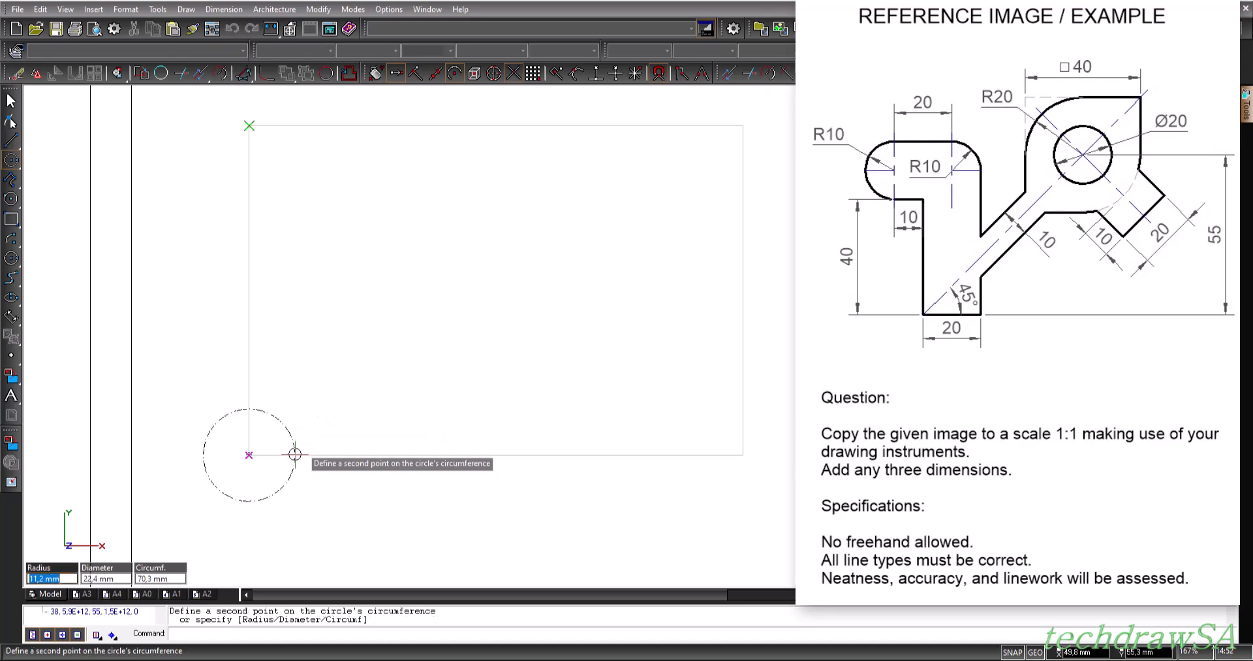
{"action": "key", "text": "Return"}
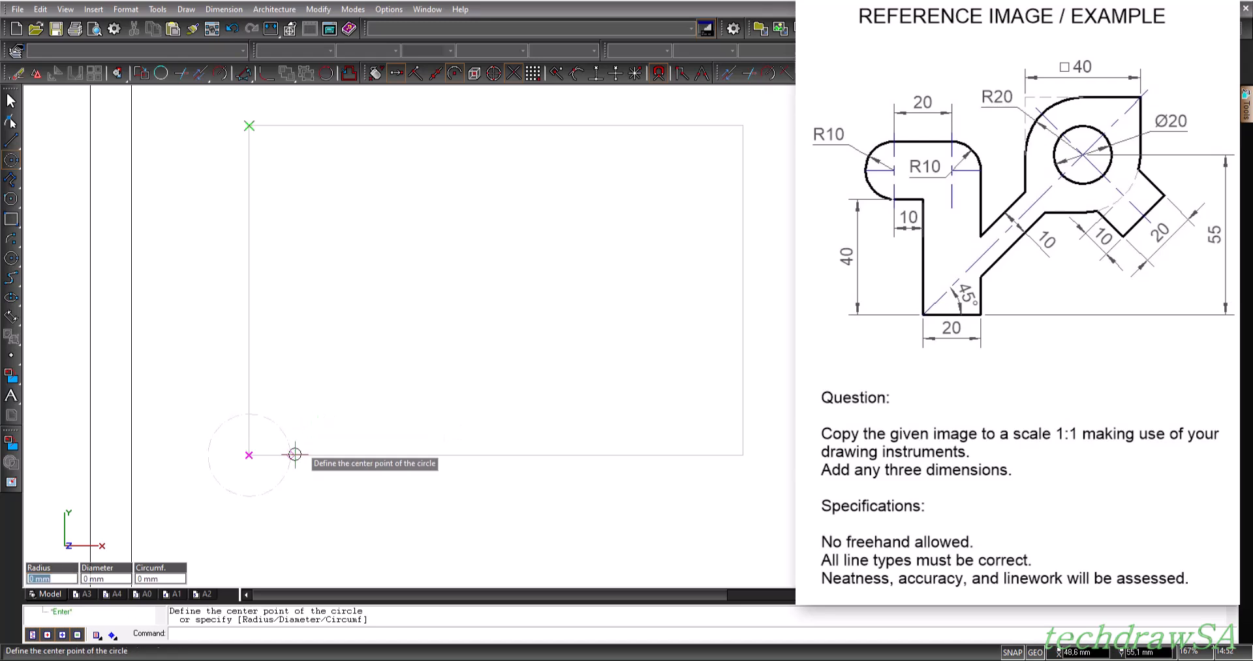
- Add three more 10 mm radius construction circles along the frame's bottom edge, each centred where the previous circle crosses the edge
{"action": "left_click", "coordinate": [291, 454]}
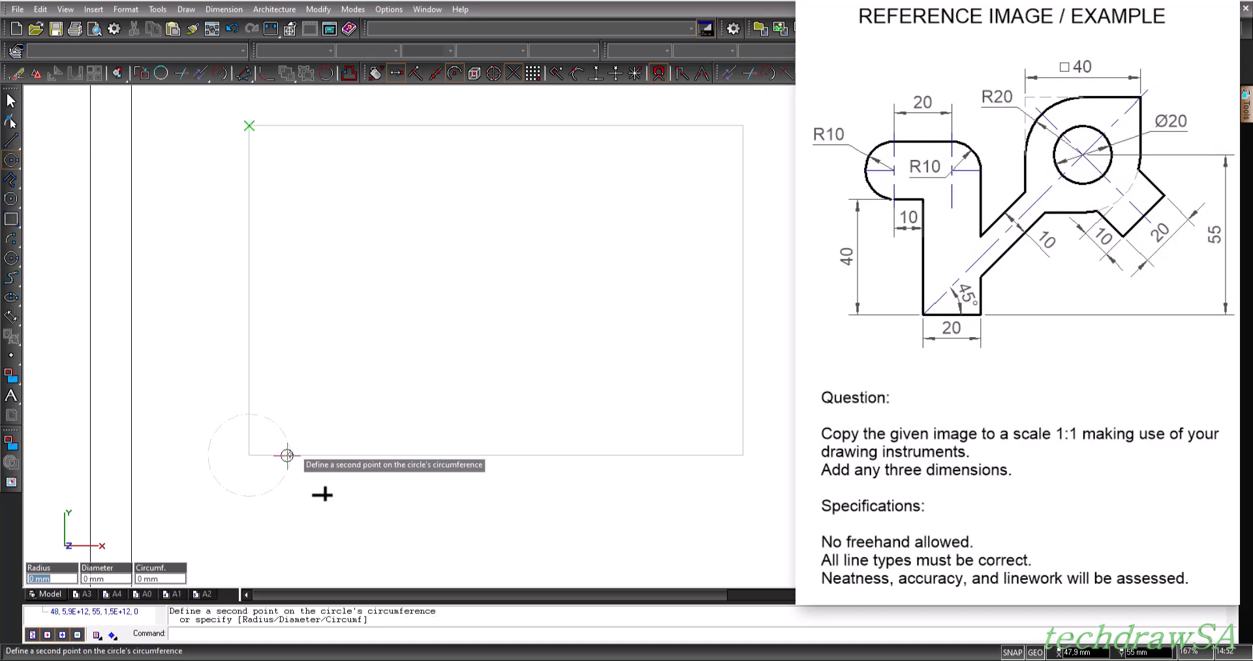
{"action": "key", "text": "Return"}
{"action": "left_click", "coordinate": [332, 455]}
{"action": "key", "text": "Return"}
{"action": "scroll", "coordinate": [620, 484], "scroll_direction": "down", "scroll_amount": 2}
{"action": "scroll", "coordinate": [1093, 437], "scroll_direction": "up", "scroll_amount": 3}
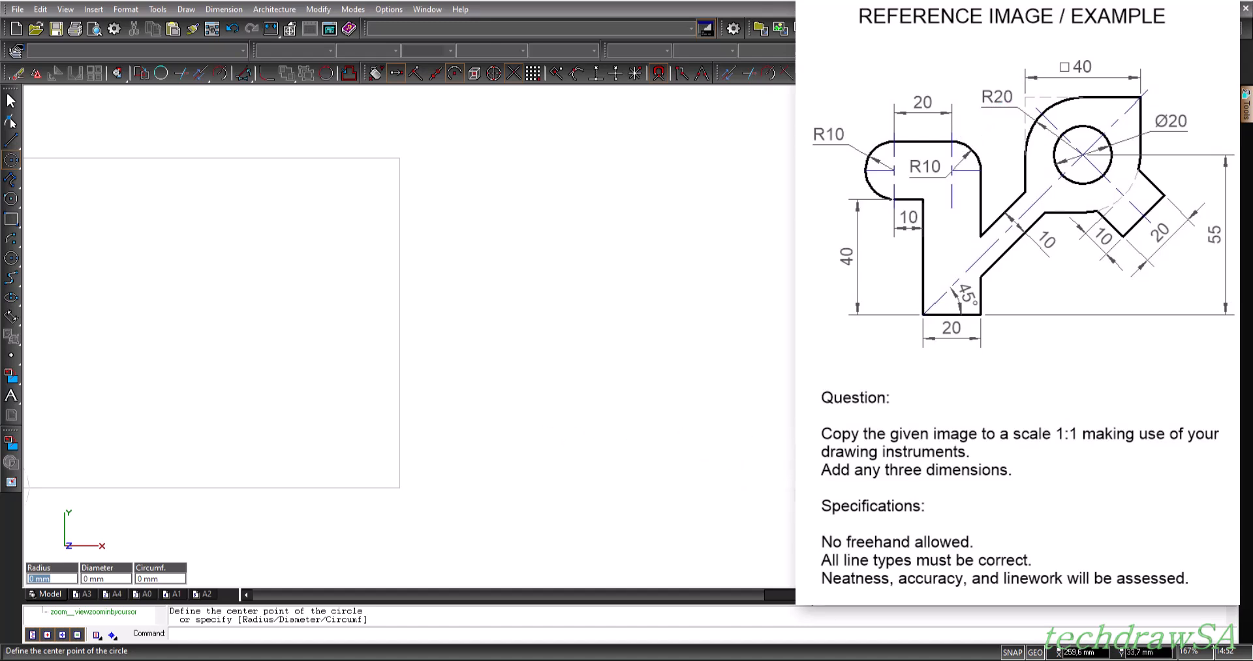
{"action": "left_click_drag", "start_coordinate": [811, 604], "coordinate": [718, 603]}
{"action": "left_click", "coordinate": [443, 487]}
{"action": "left_click", "coordinate": [401, 487]}
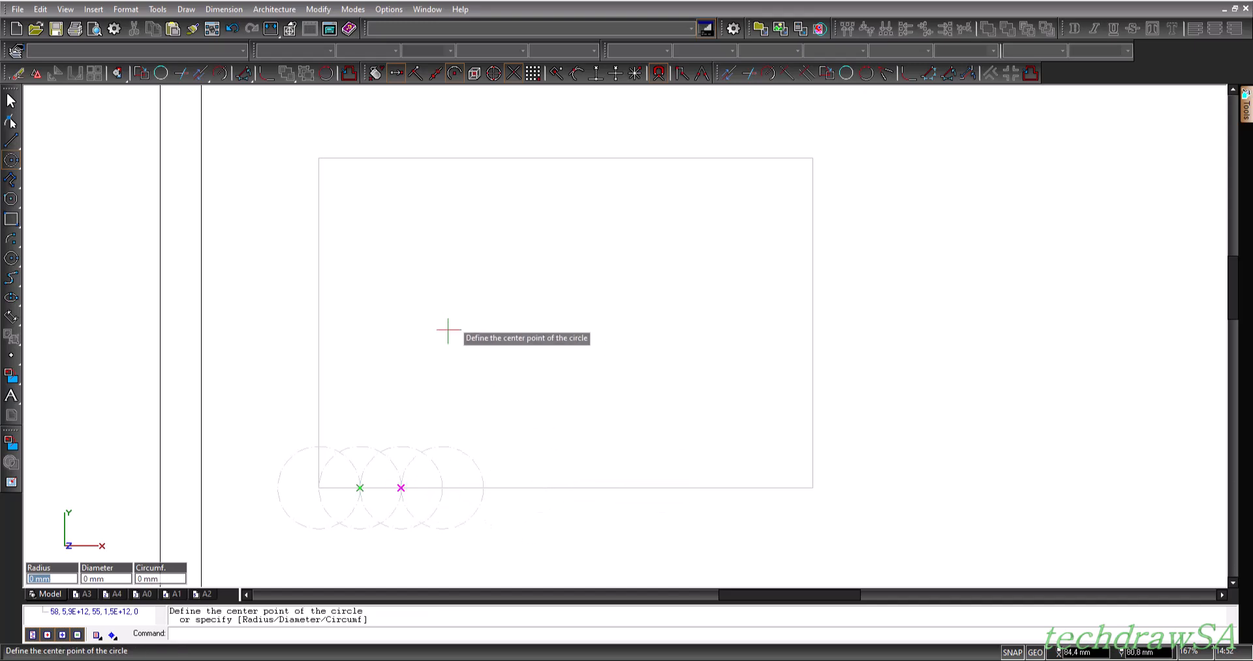
- Draw two vertical lines across the frame's full height, 10 mm and 20 mm from its left side, from the circle intersections
{"action": "left_click", "coordinate": [10, 143]}
{"action": "left_click", "coordinate": [31, 145]}
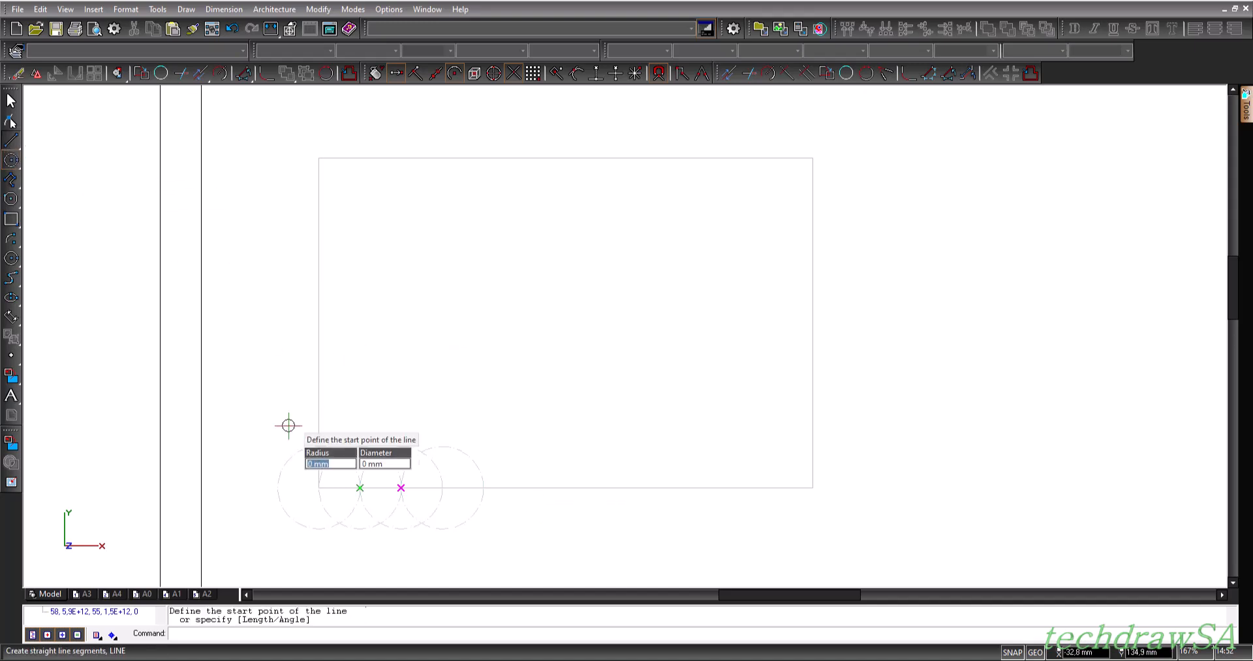
{"action": "left_click", "coordinate": [360, 488]}
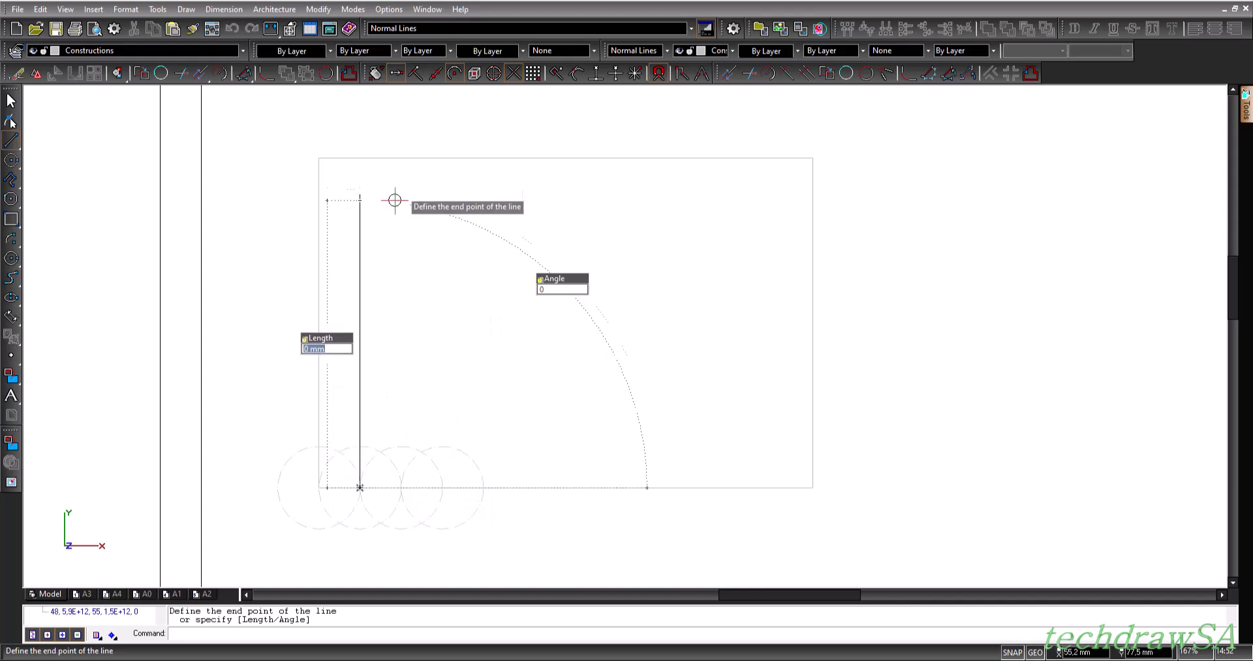
{"action": "left_click", "coordinate": [359, 158]}
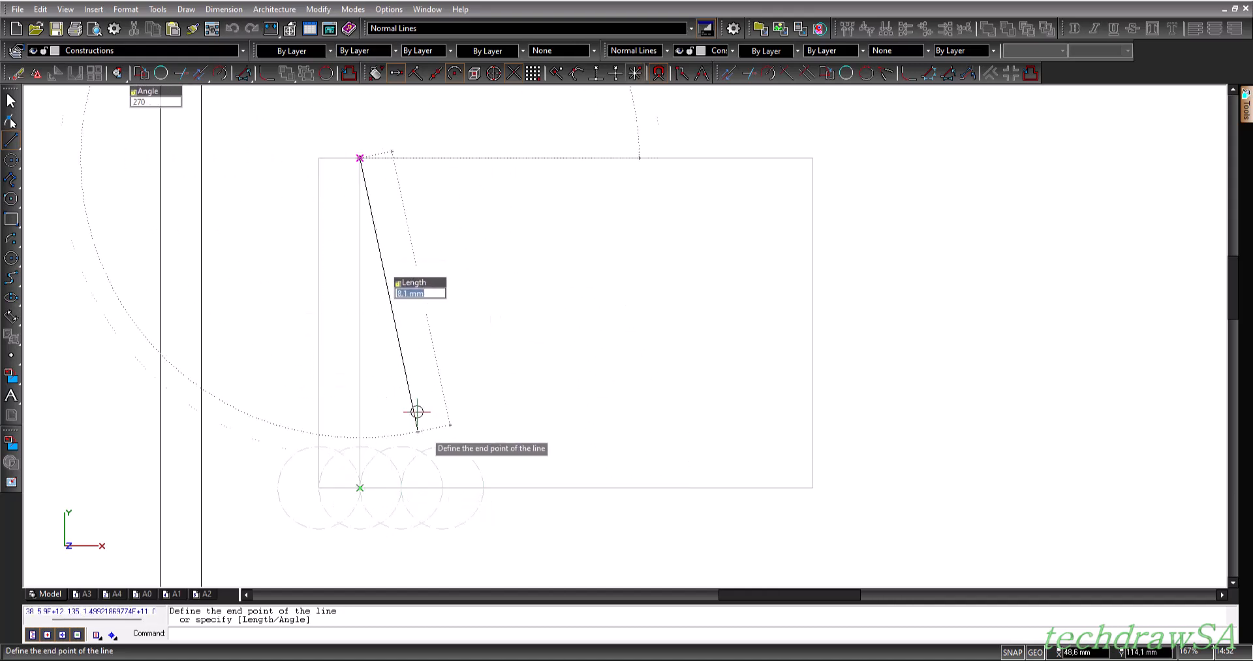
{"action": "key", "text": "Escape"}
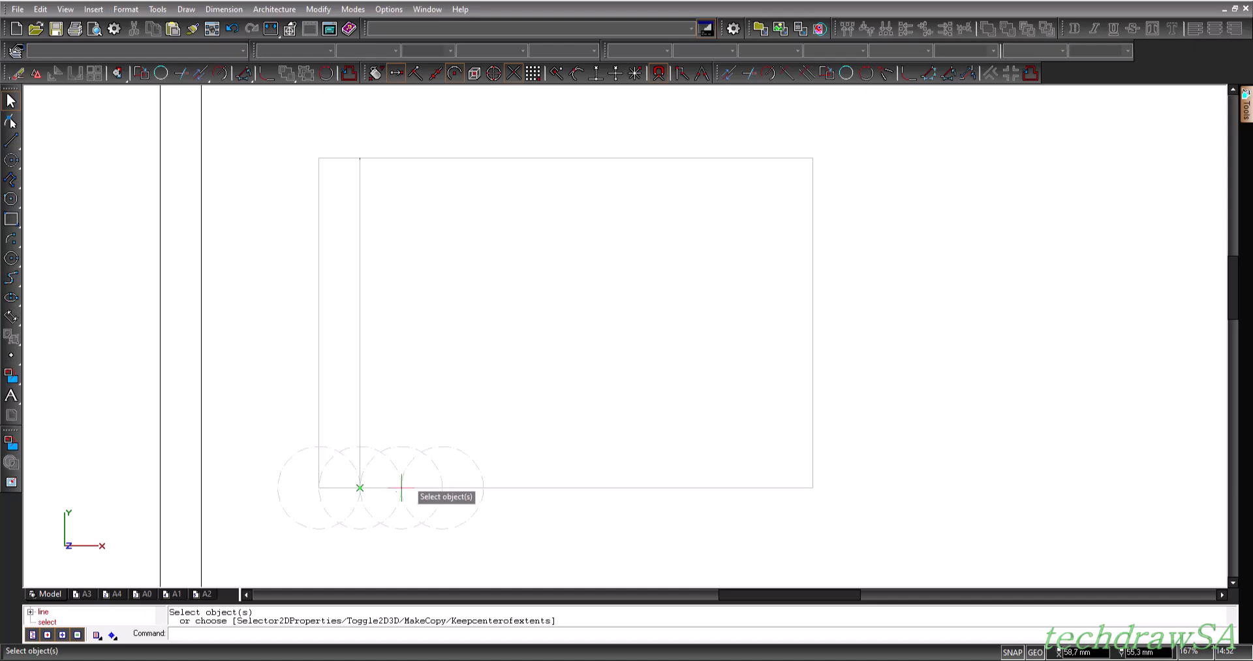
{"action": "left_click", "coordinate": [11, 139]}
{"action": "left_click", "coordinate": [401, 487]}
{"action": "left_click", "coordinate": [401, 158]}
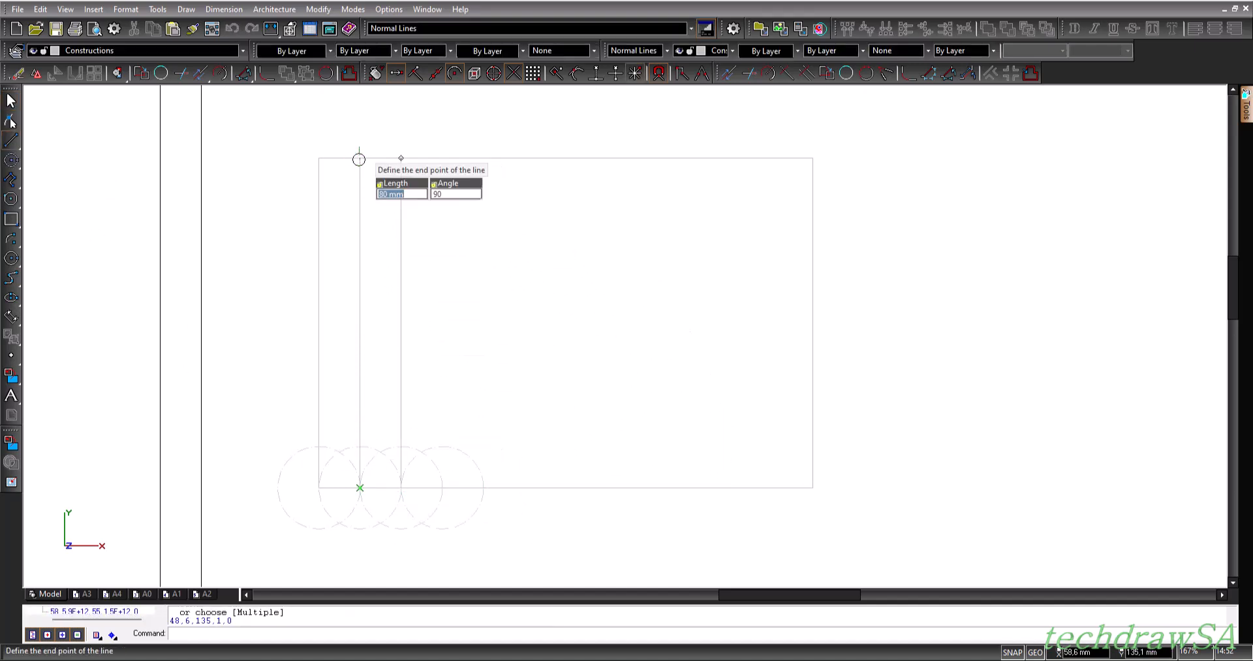
{"action": "key", "text": "Escape"}
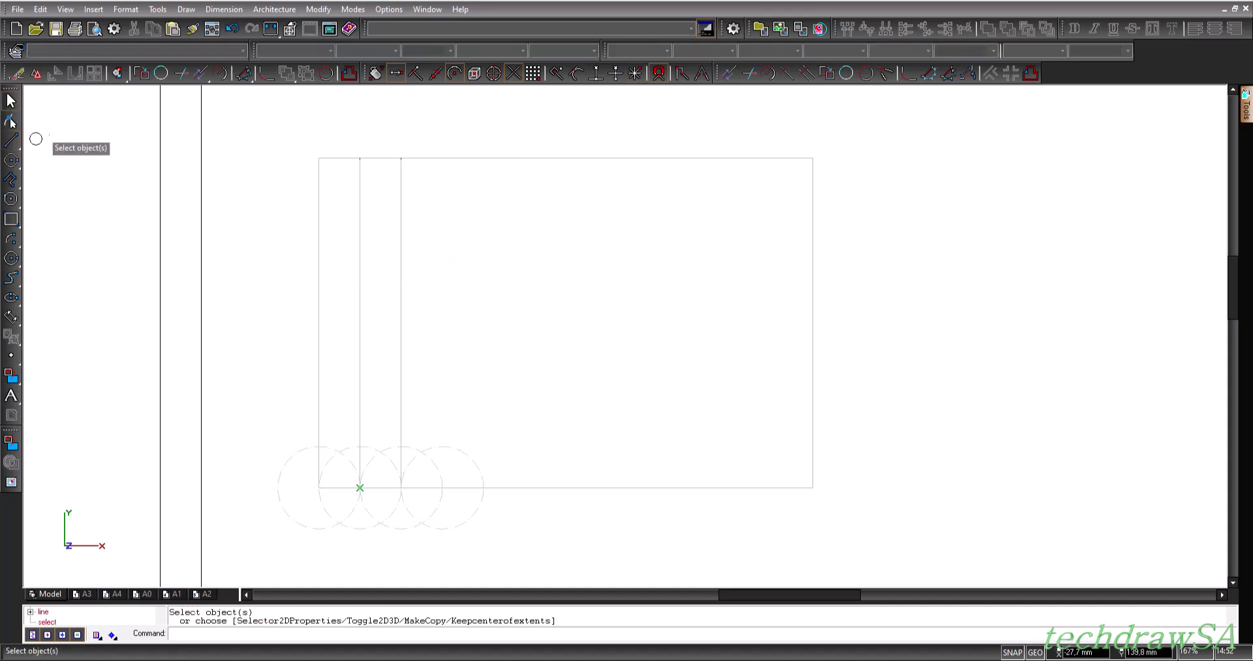
- Draw two further full-height vertical lines in the frame, 30 mm and 40 mm from its left side
{"action": "left_click", "coordinate": [11, 140]}
{"action": "left_click", "coordinate": [442, 487]}
{"action": "left_click", "coordinate": [442, 158]}
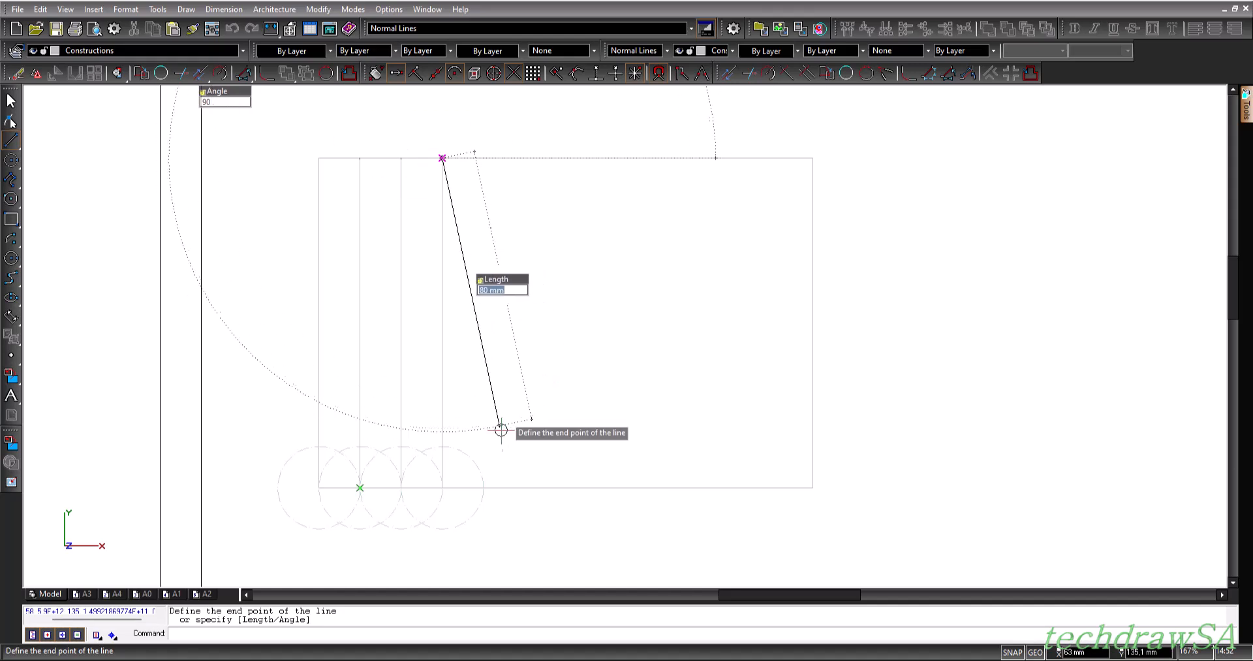
{"action": "key", "text": "Escape"}
{"action": "left_click", "coordinate": [11, 139]}
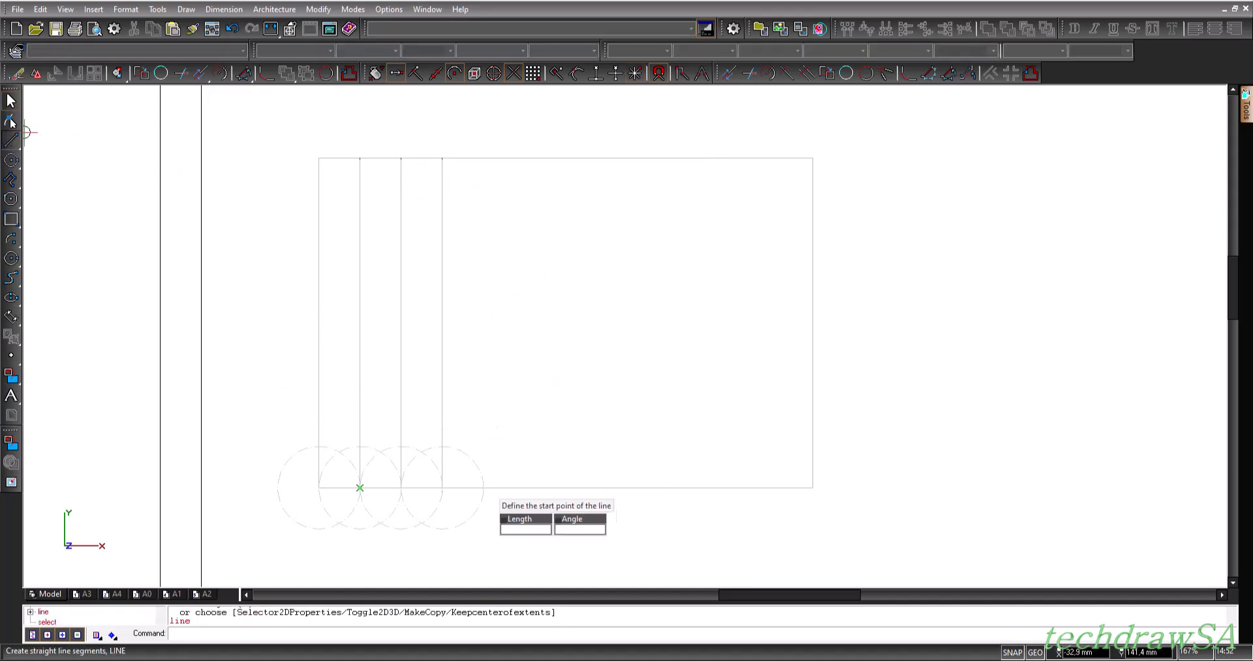
{"action": "left_click", "coordinate": [483, 487]}
{"action": "left_click", "coordinate": [483, 158]}
{"action": "key", "text": "Escape"}
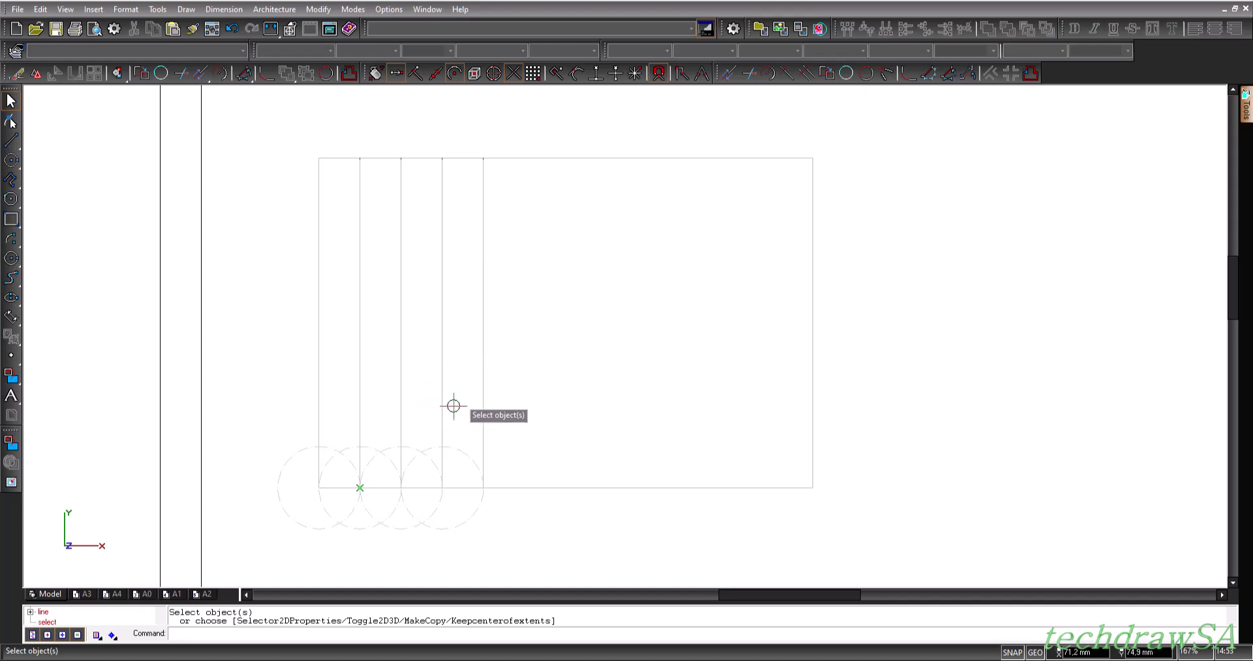
- On the Center lines layer, draw a centre line about 124 mm long at 45° from the frame's bottom edge, 20 mm from its lower-left corner
{"action": "scroll", "coordinate": [460, 398], "scroll_direction": "down", "scroll_amount": 3}
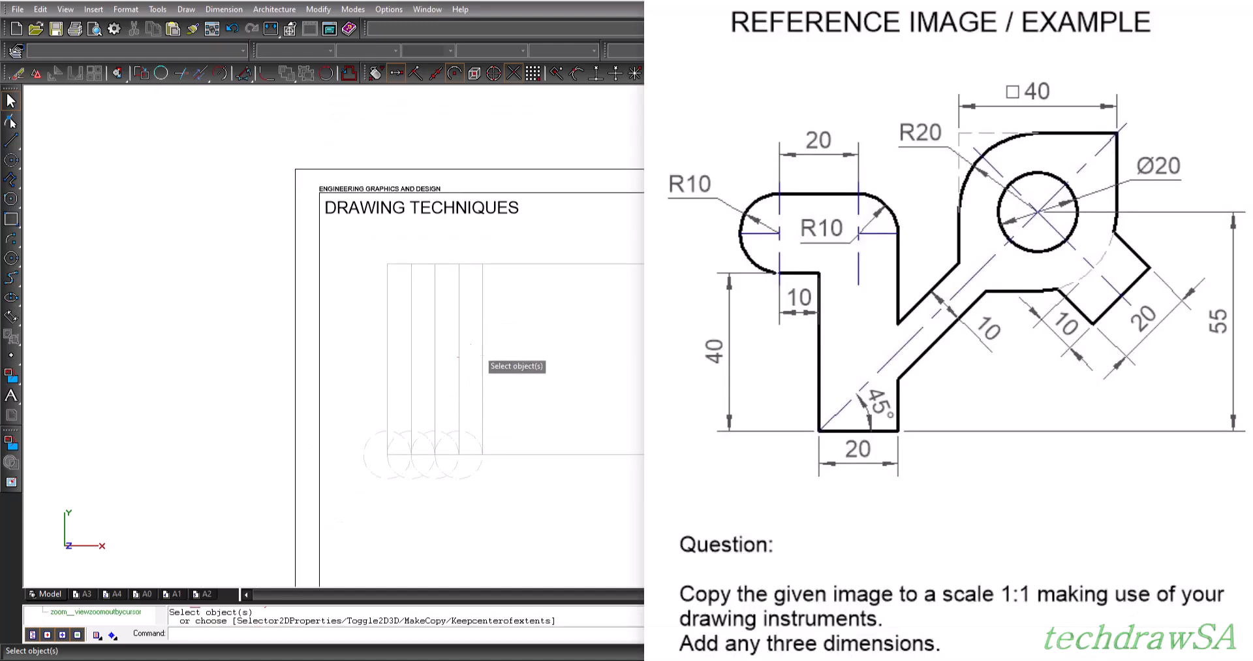
{"action": "scroll", "coordinate": [333, 337], "scroll_direction": "up", "scroll_amount": 4}
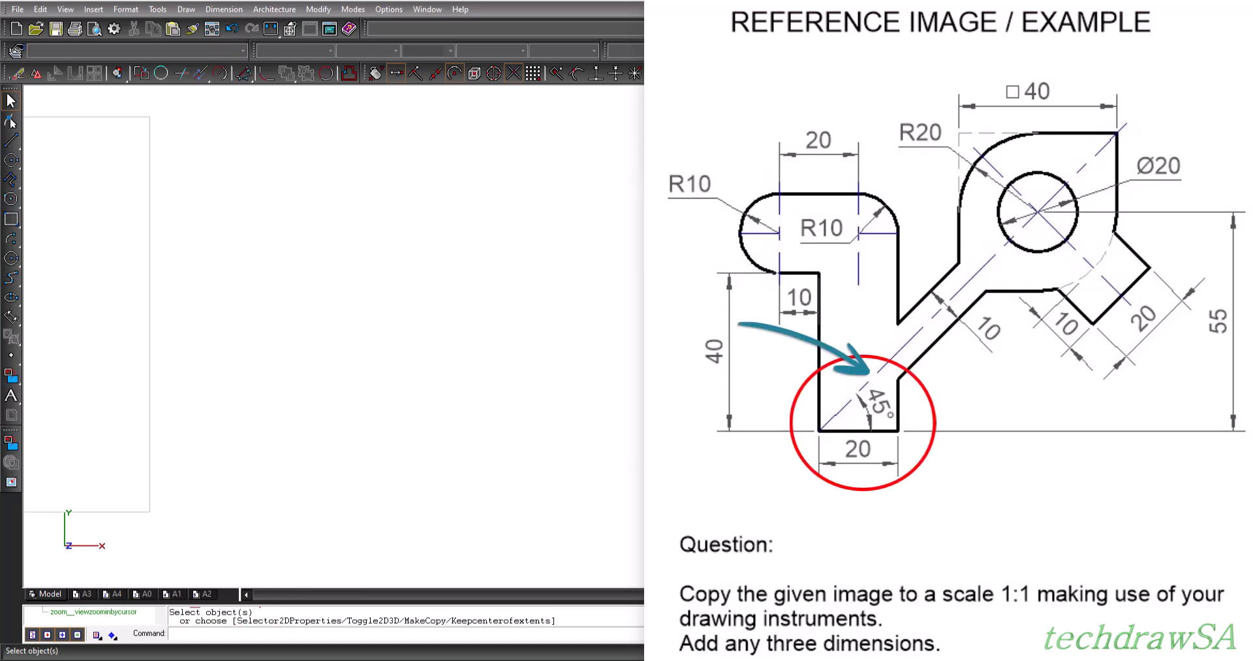
{"action": "scroll", "coordinate": [333, 294], "scroll_direction": "down", "scroll_amount": 1}
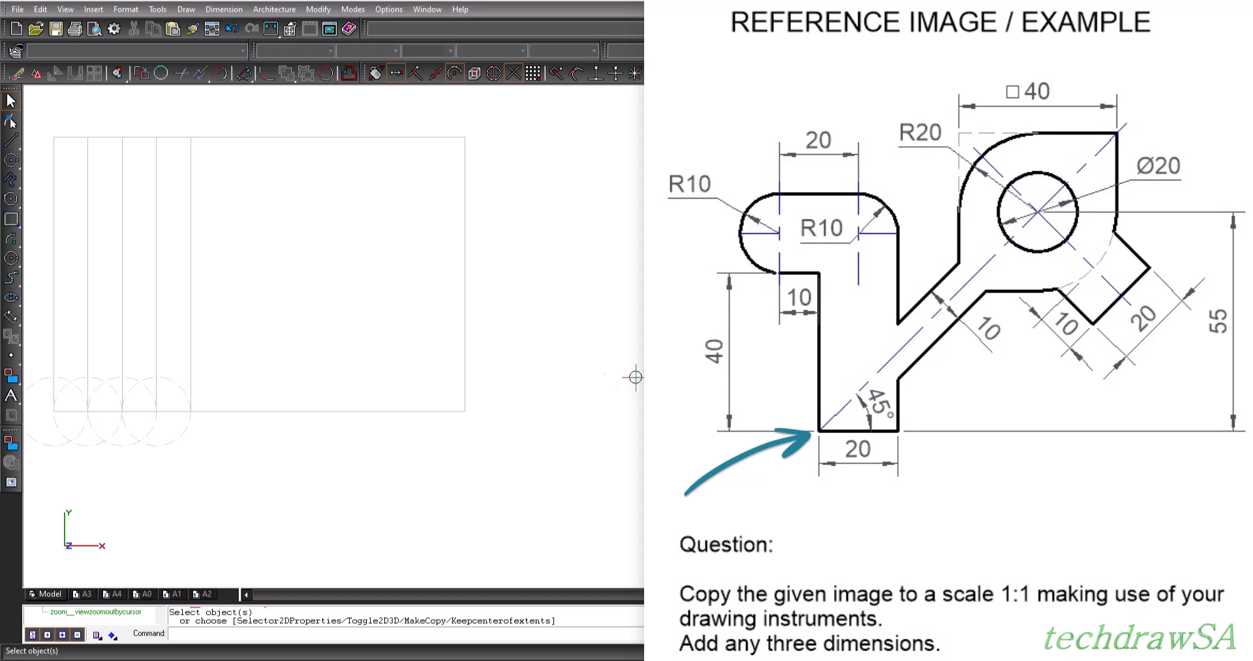
{"action": "scroll", "coordinate": [40, 375], "scroll_direction": "up", "scroll_amount": 2}
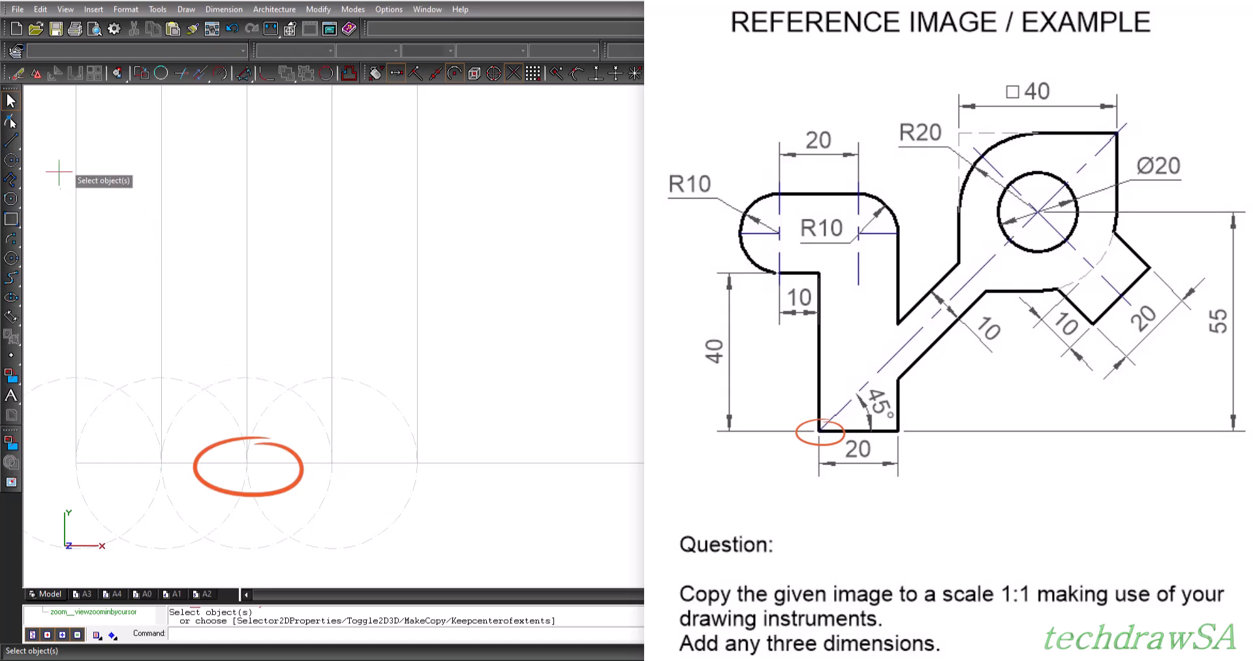
{"action": "left_click", "coordinate": [12, 140]}
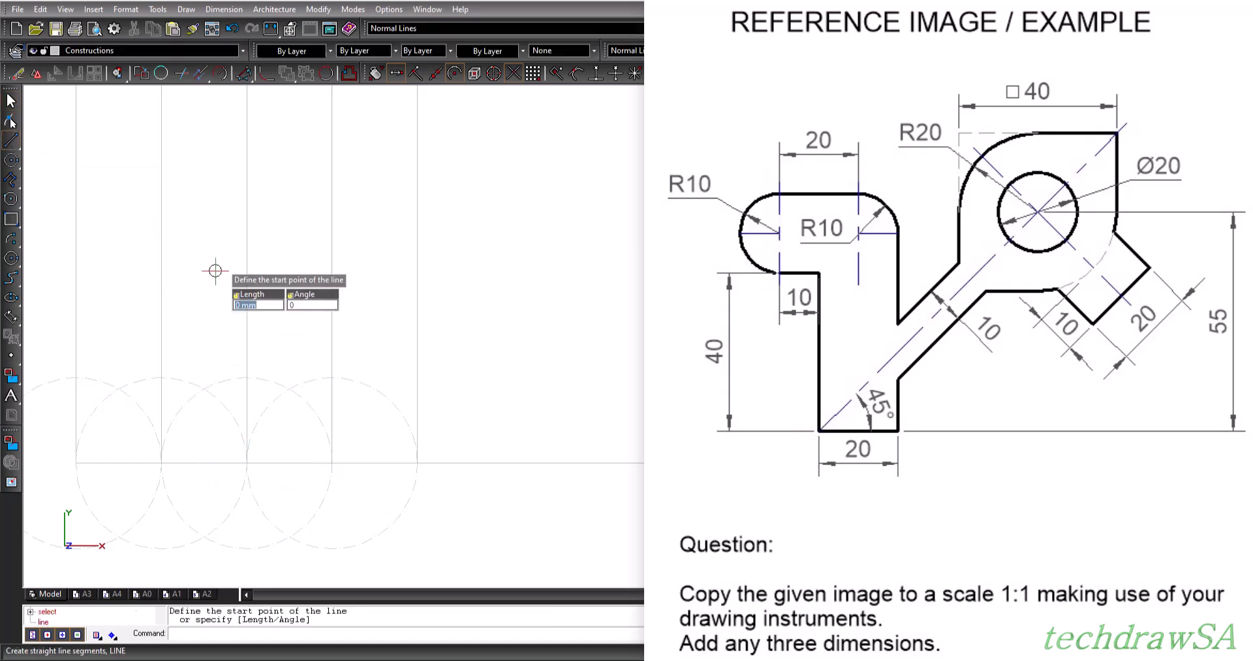
{"action": "left_click", "coordinate": [242, 51]}
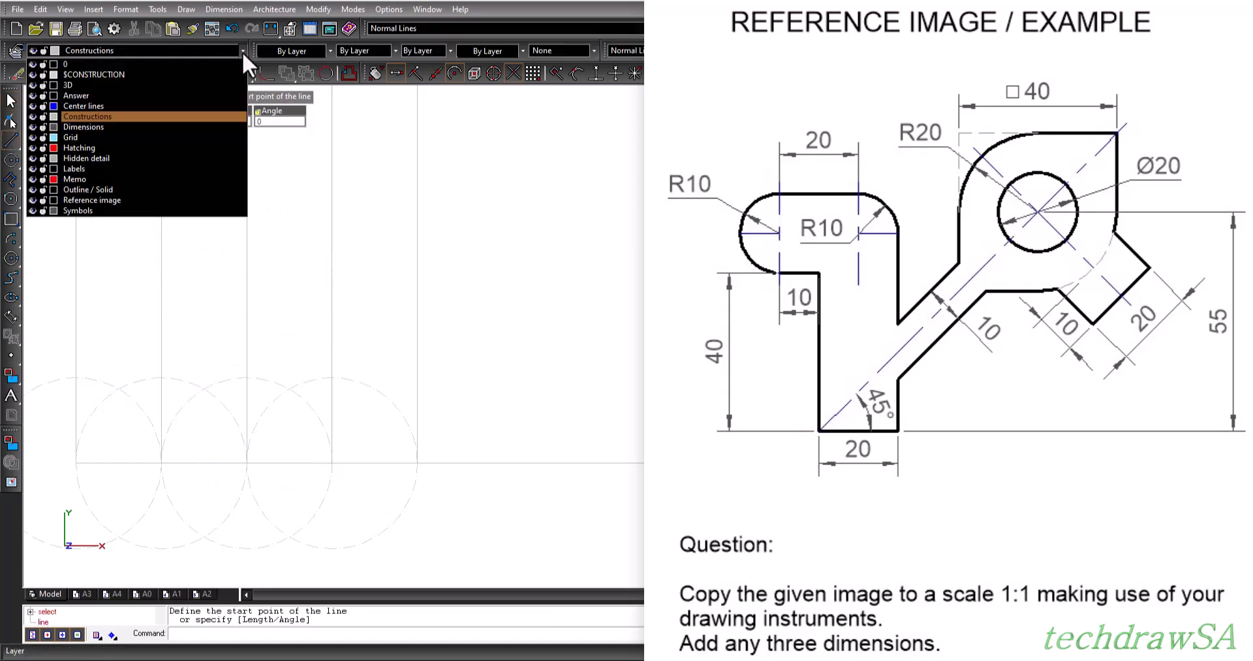
{"action": "left_click", "coordinate": [100, 106]}
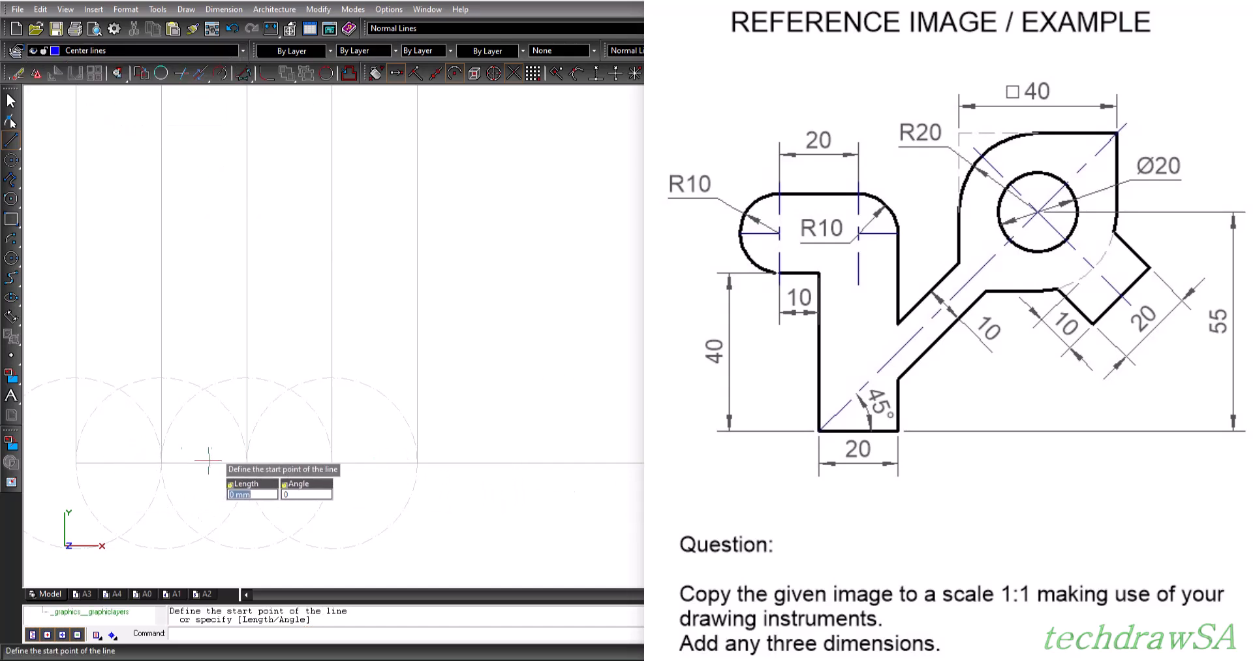
{"action": "scroll", "coordinate": [247, 463], "scroll_direction": "up", "scroll_amount": 2}
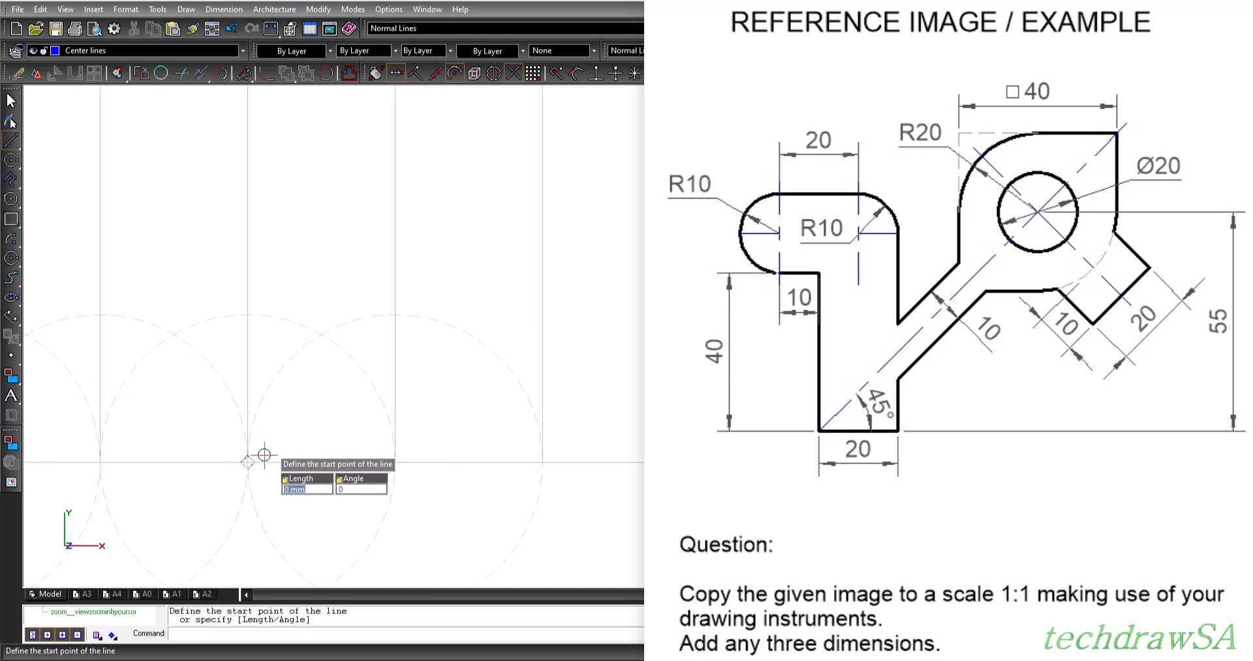
{"action": "left_click", "coordinate": [248, 461]}
{"action": "scroll", "coordinate": [574, 191], "scroll_direction": "down", "scroll_amount": 2}
{"action": "scroll", "coordinate": [457, 457], "scroll_direction": "down", "scroll_amount": 3}
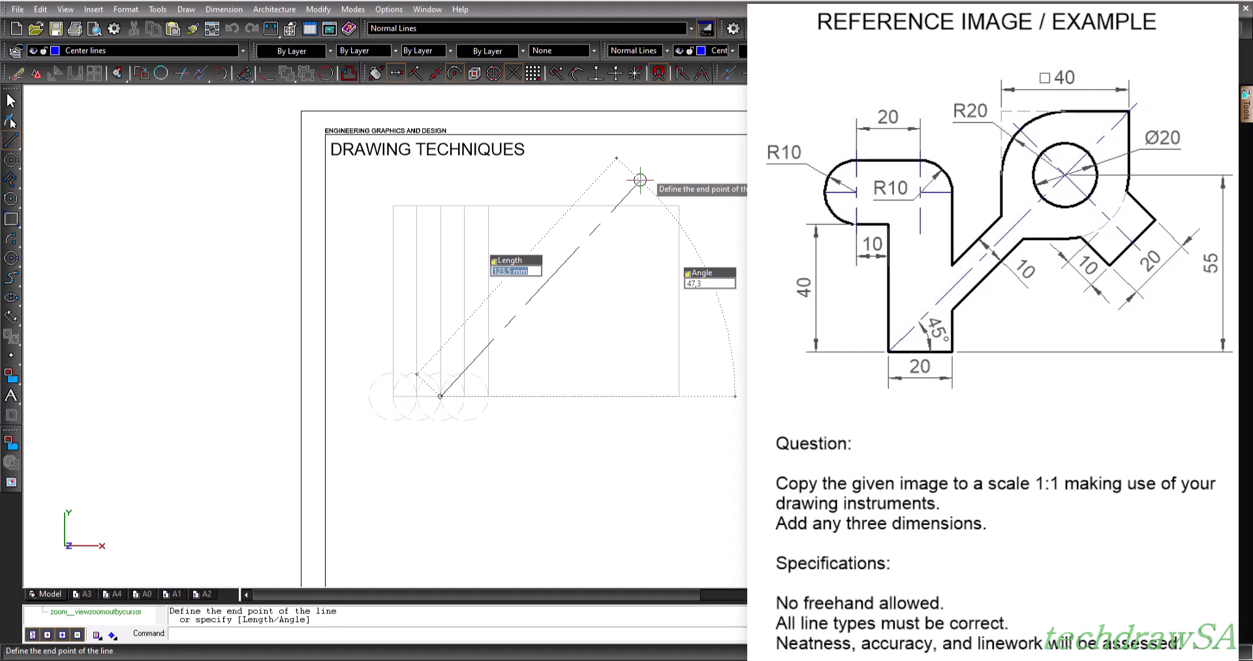
{"action": "key", "text": "Tab"}
{"action": "type", "text": "45"}
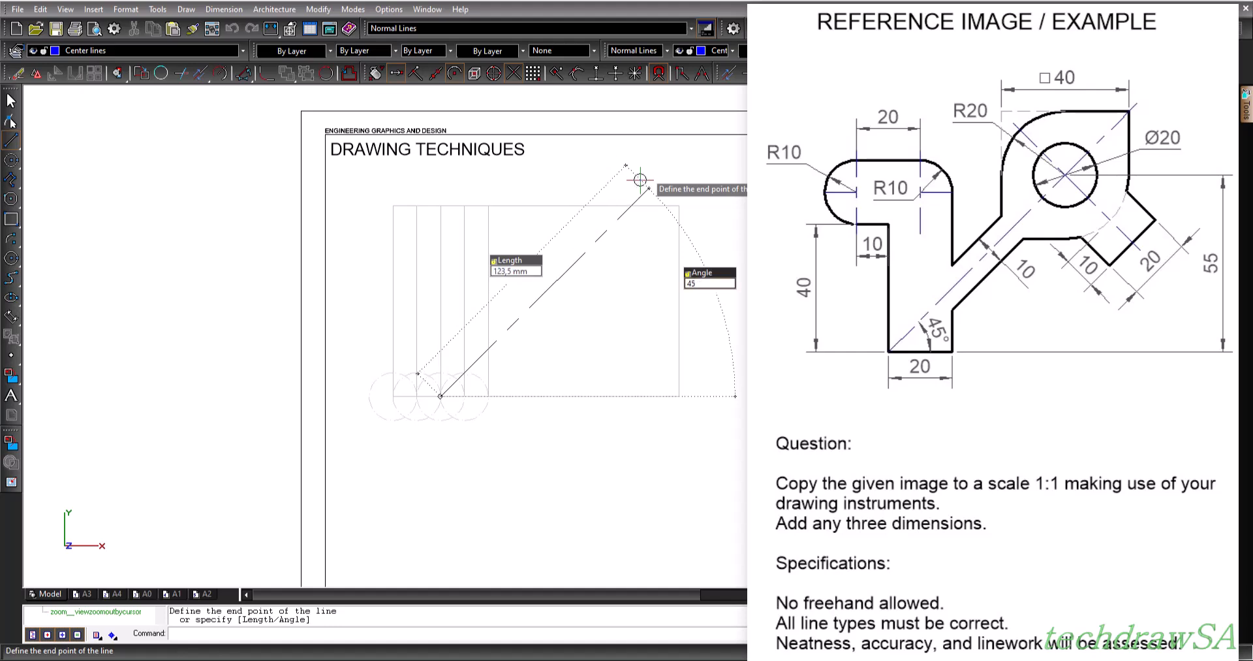
{"action": "key", "text": "Return"}
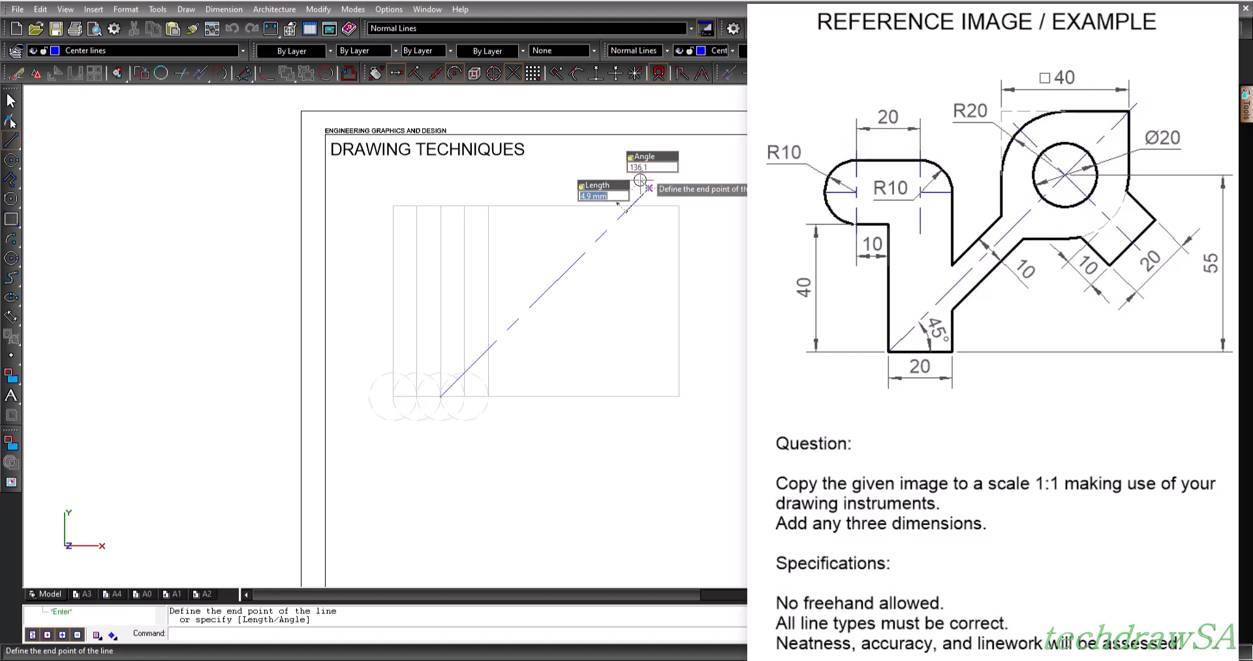
{"action": "key", "text": "Escape"}
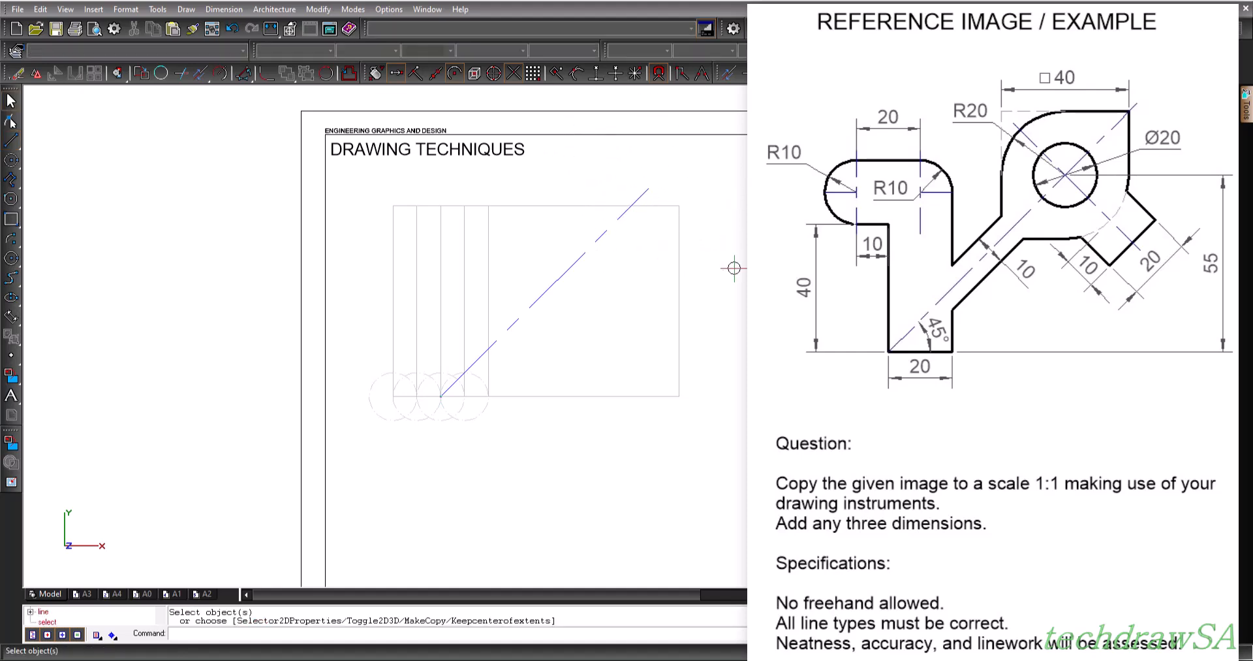
- On the Outline / Solid layer, draw a 20 mm base line along the frame's bottom edge, rightwards from the centre line's start point
{"action": "scroll", "coordinate": [524, 292], "scroll_direction": "up", "scroll_amount": 3}
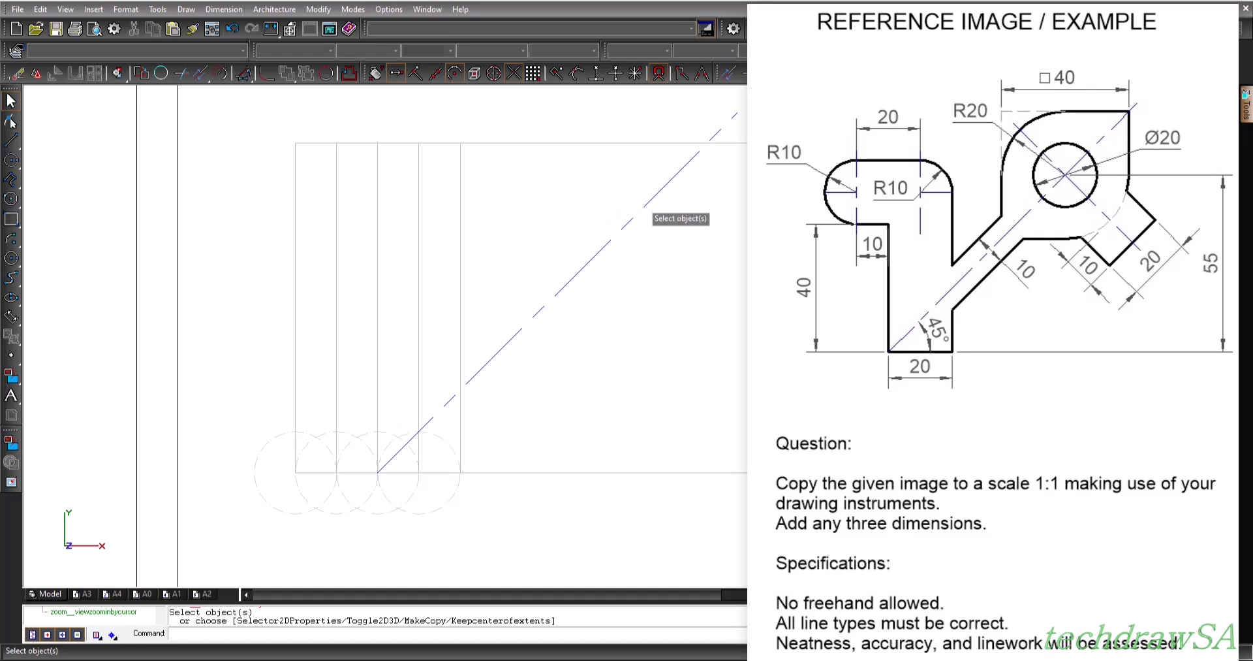
{"action": "scroll", "coordinate": [620, 320], "scroll_direction": "down", "scroll_amount": 2}
{"action": "scroll", "coordinate": [718, 333], "scroll_direction": "up", "scroll_amount": 2}
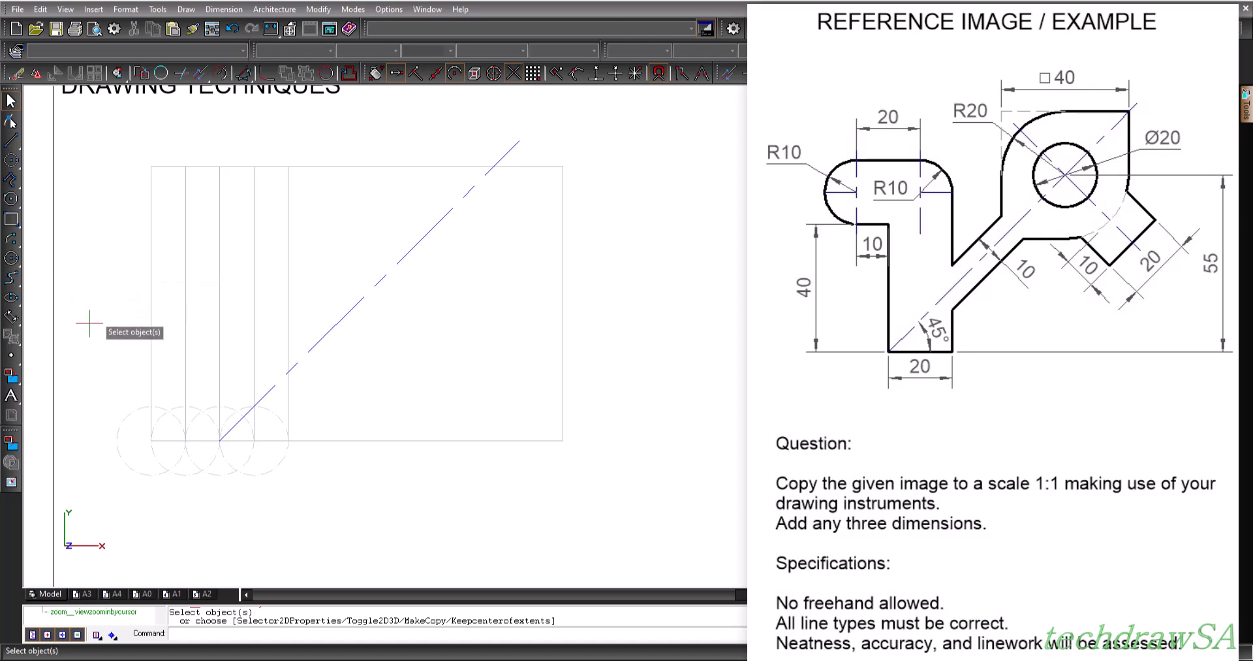
{"action": "scroll", "coordinate": [119, 359], "scroll_direction": "up", "scroll_amount": 2}
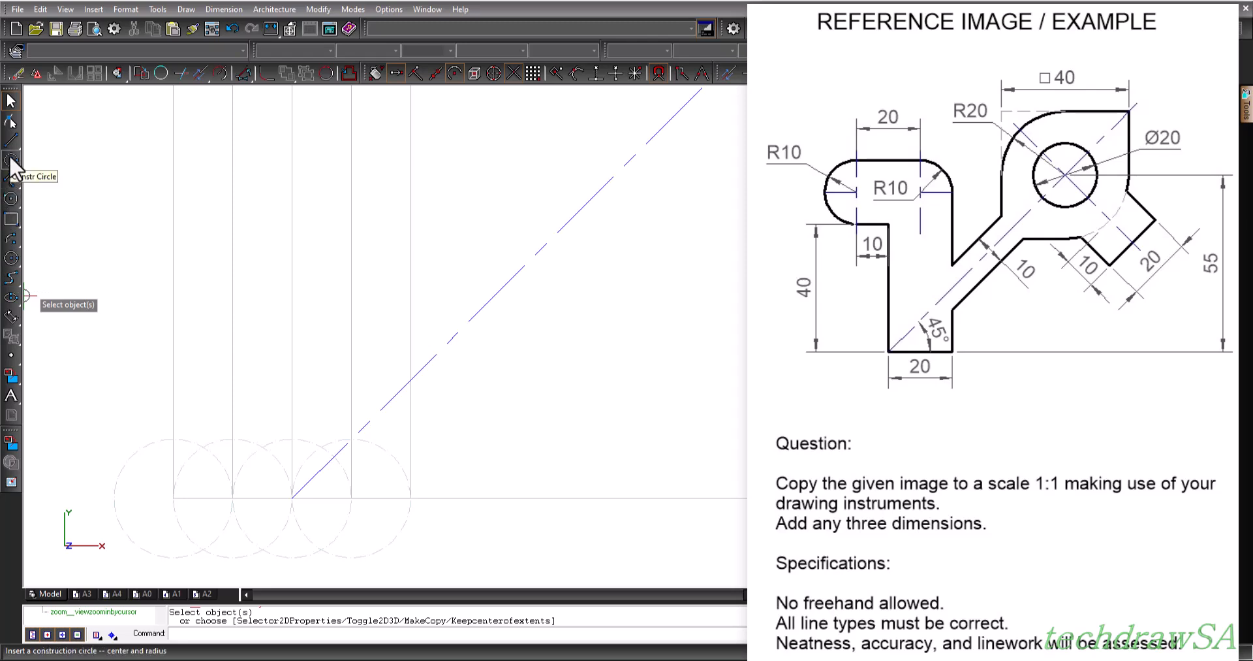
{"action": "left_click", "coordinate": [11, 140]}
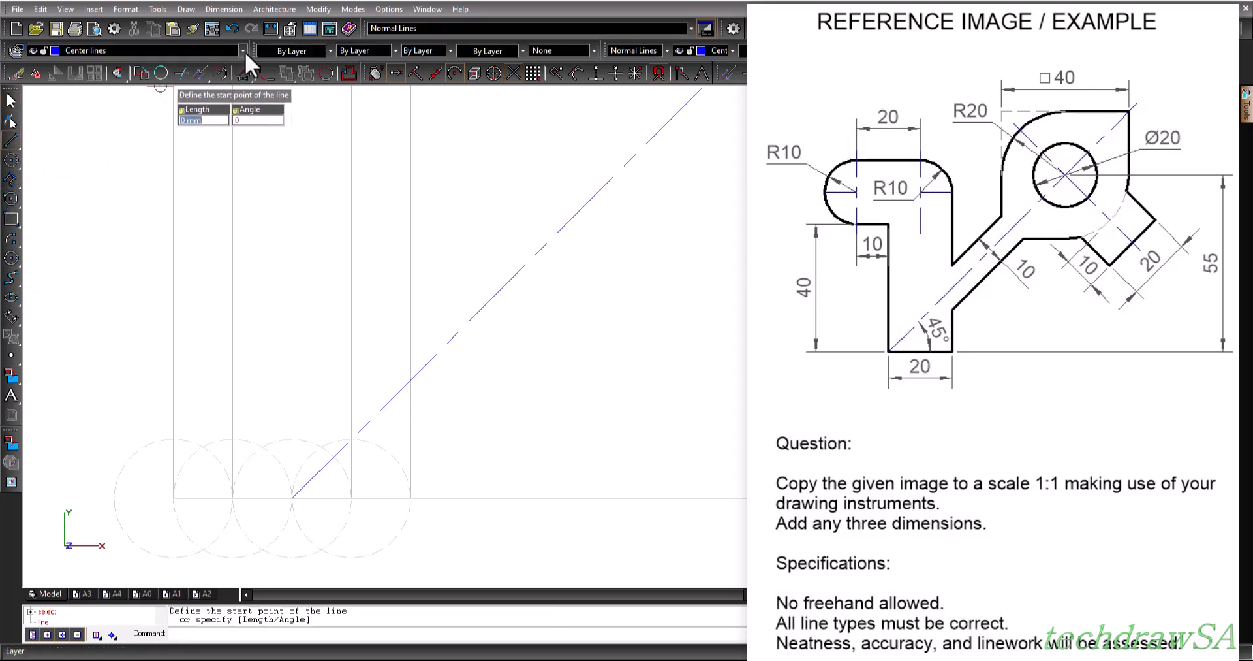
{"action": "left_click", "coordinate": [243, 51]}
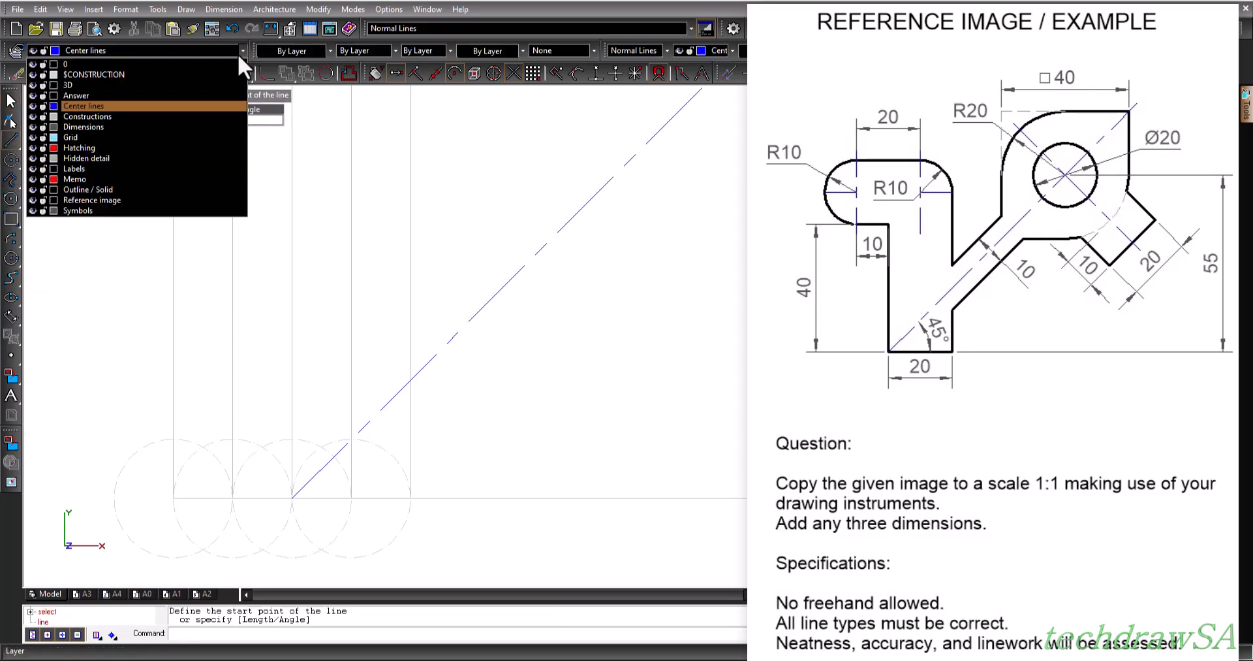
{"action": "left_click", "coordinate": [88, 189]}
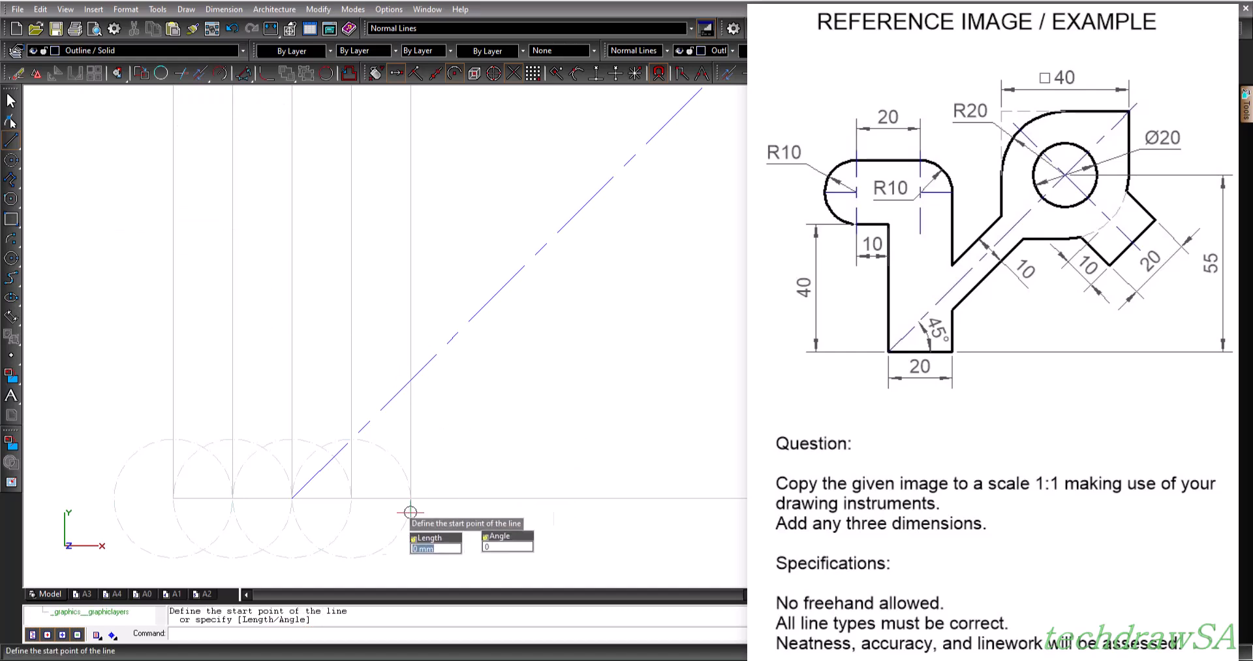
{"action": "left_click", "coordinate": [291, 499]}
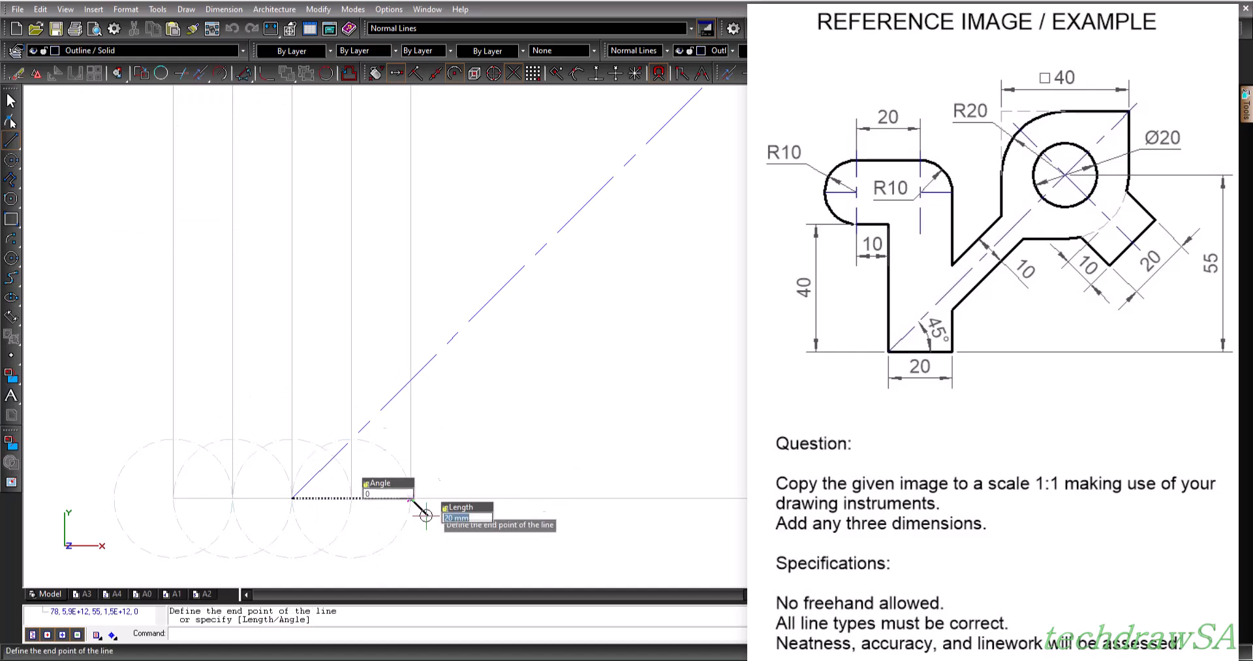
{"action": "left_click", "coordinate": [410, 498]}
{"action": "key", "text": "Escape"}
{"action": "scroll", "coordinate": [401, 486], "scroll_direction": "down", "scroll_amount": 1}
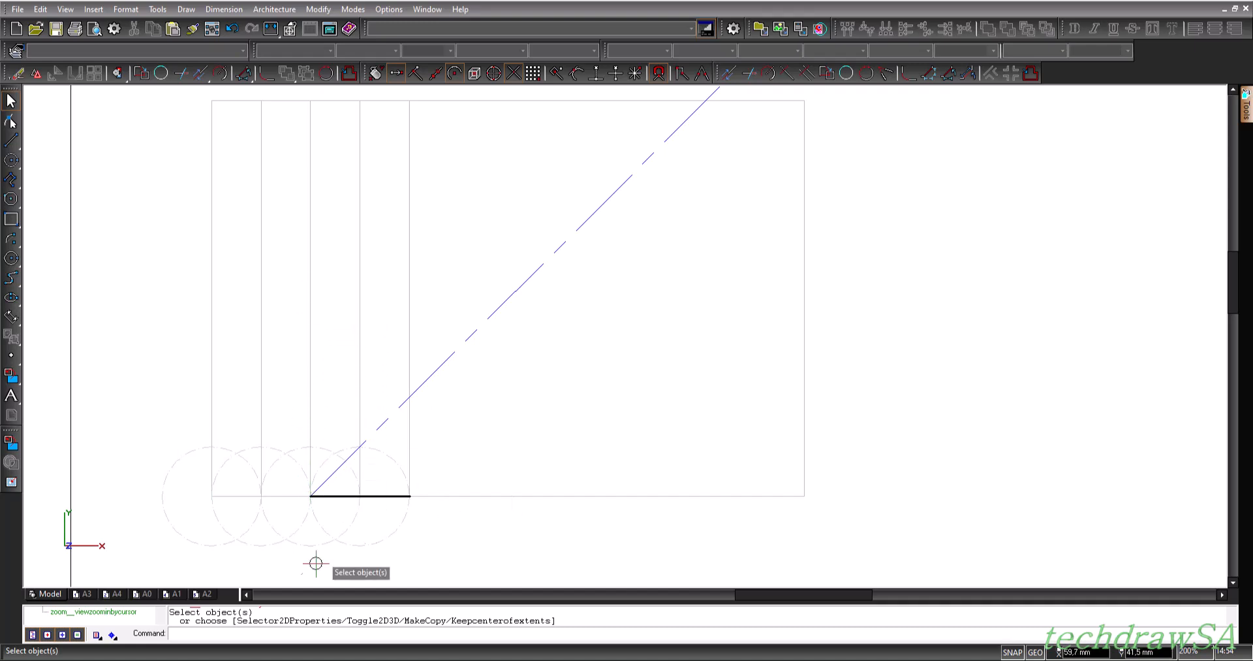
- Add a construction circle of radius 40 mm centred on the left end of the outlined base line
{"action": "left_click_drag", "start_coordinate": [771, 595], "coordinate": [827, 594]}
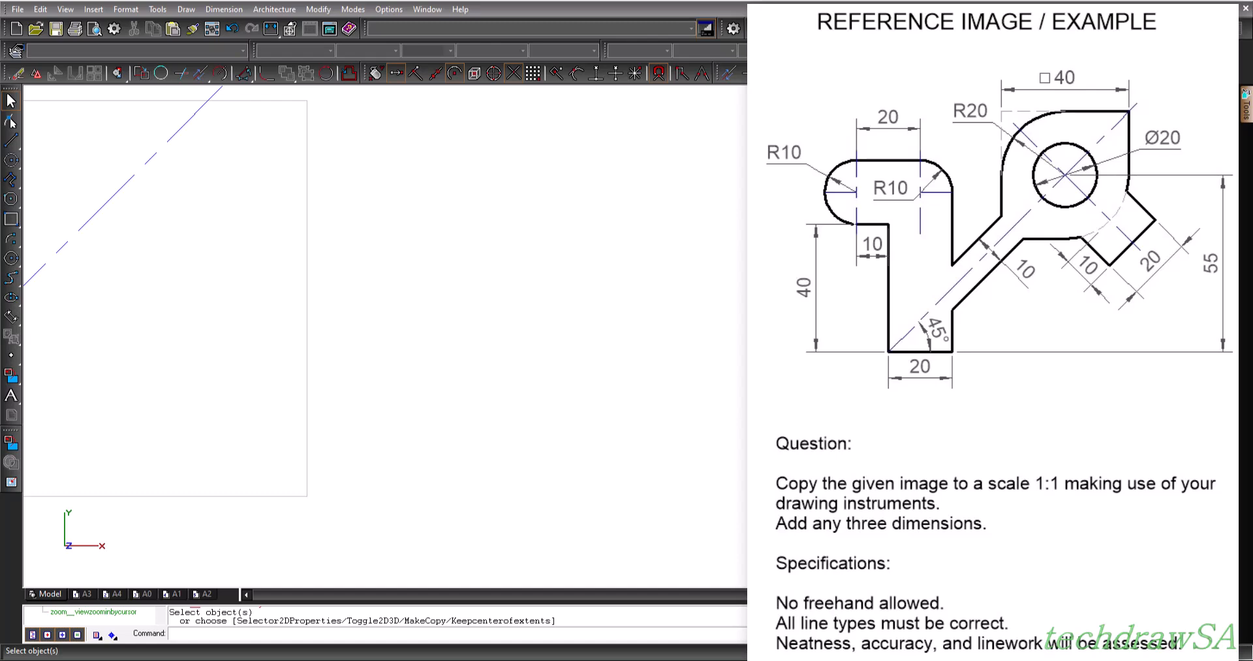
{"action": "left_click_drag", "start_coordinate": [828, 595], "coordinate": [746, 595]}
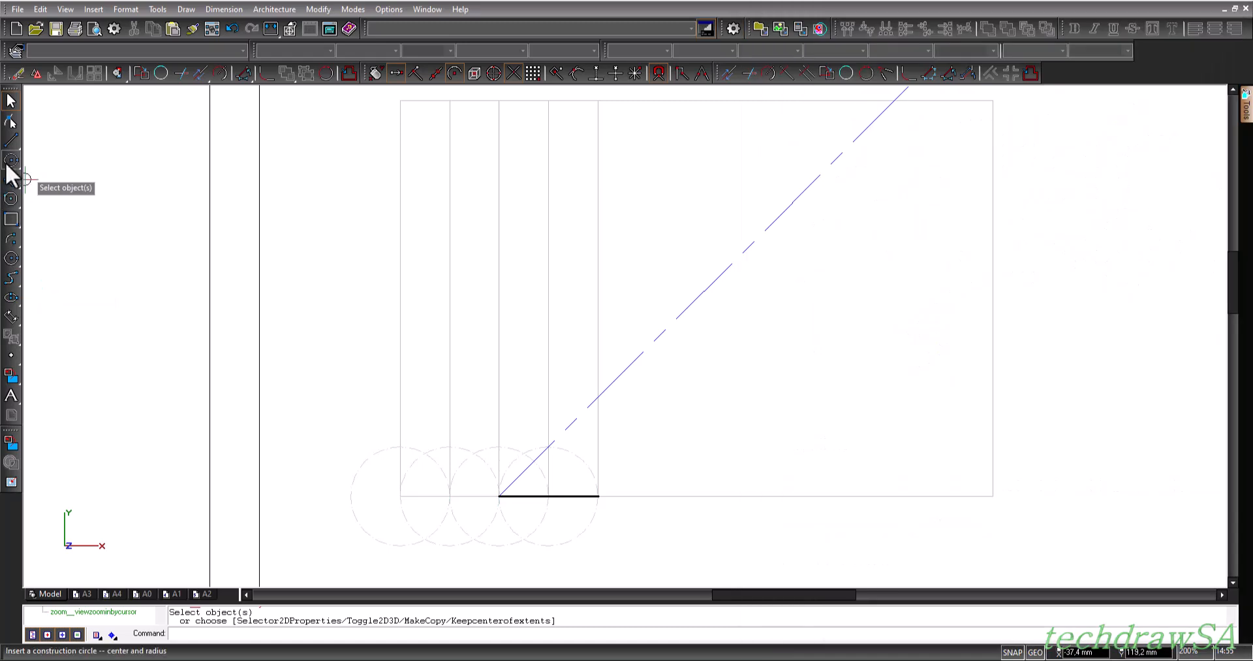
{"action": "left_click", "coordinate": [8, 163]}
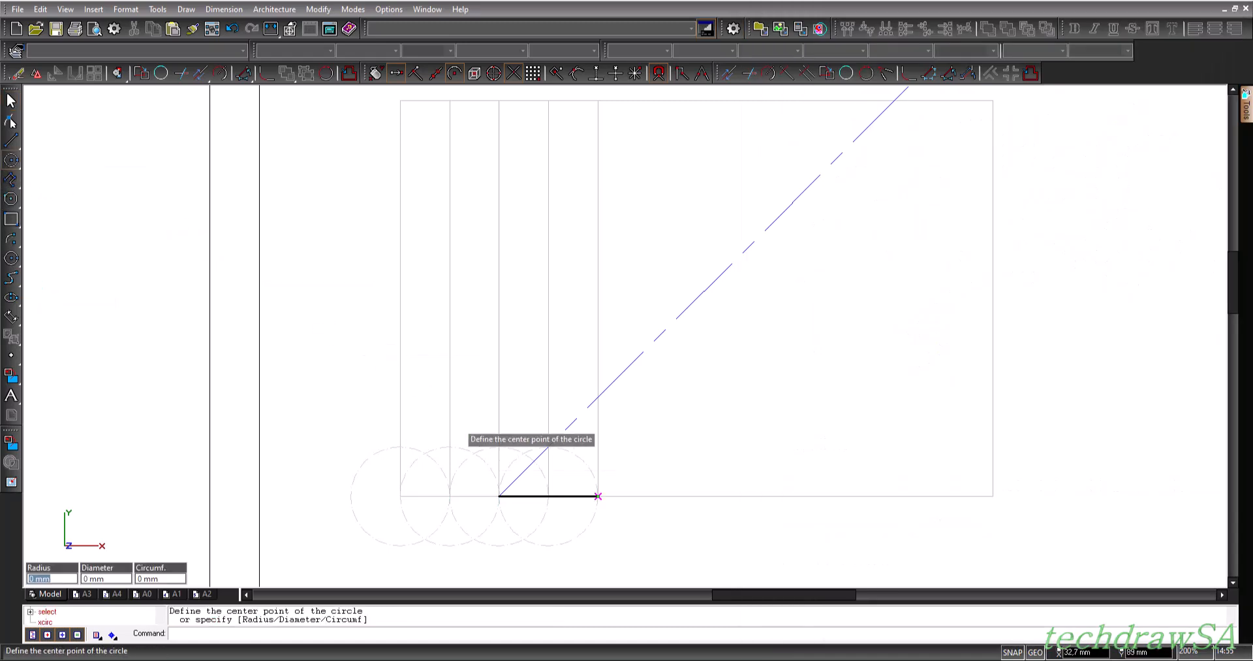
{"action": "left_click", "coordinate": [499, 496]}
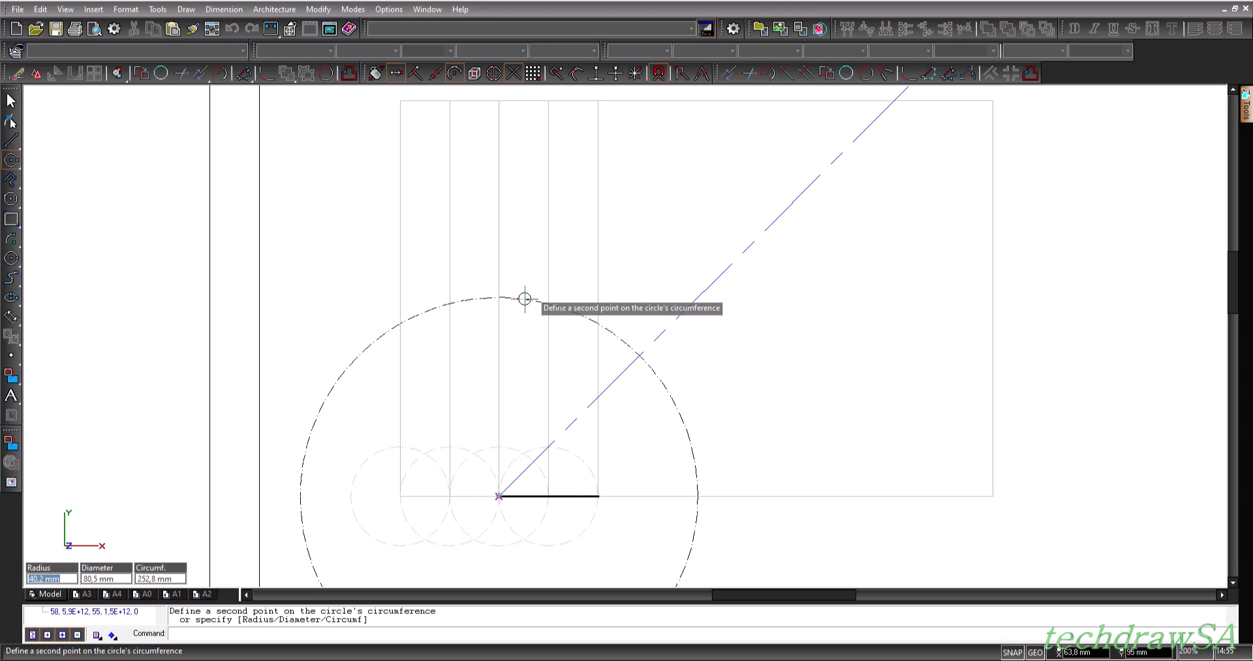
{"action": "key", "text": "Tab"}
{"action": "type", "text": "4"}
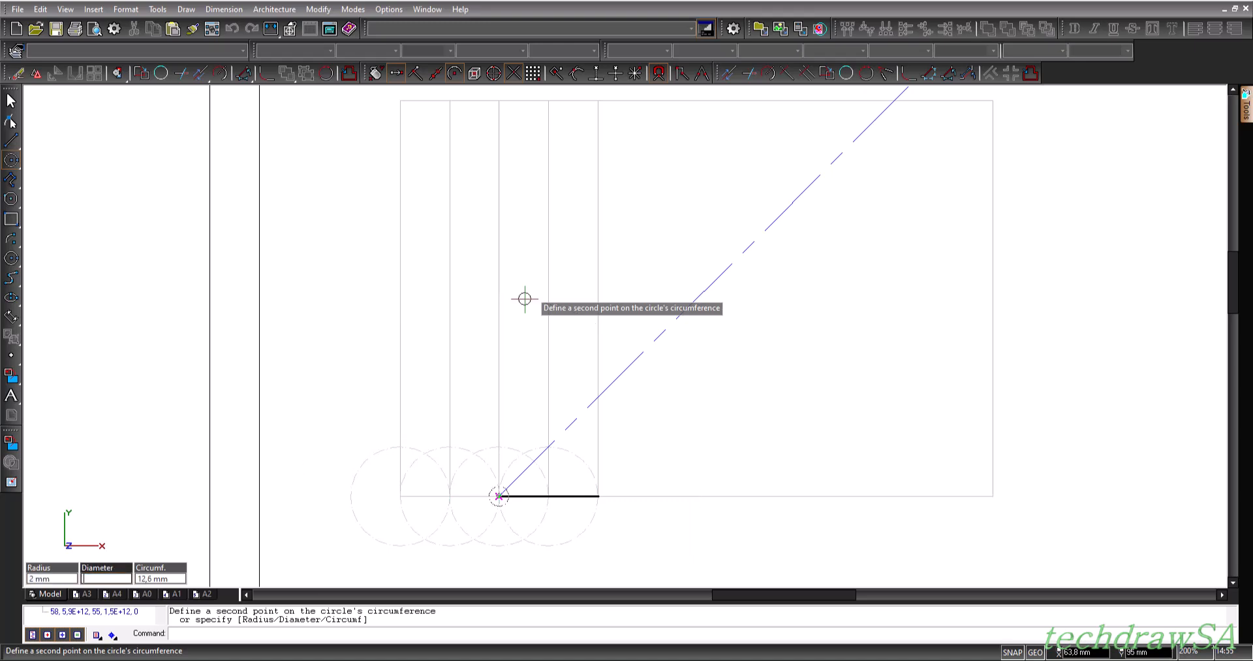
{"action": "key", "text": "BackSpace"}
{"action": "key", "text": "Tab"}
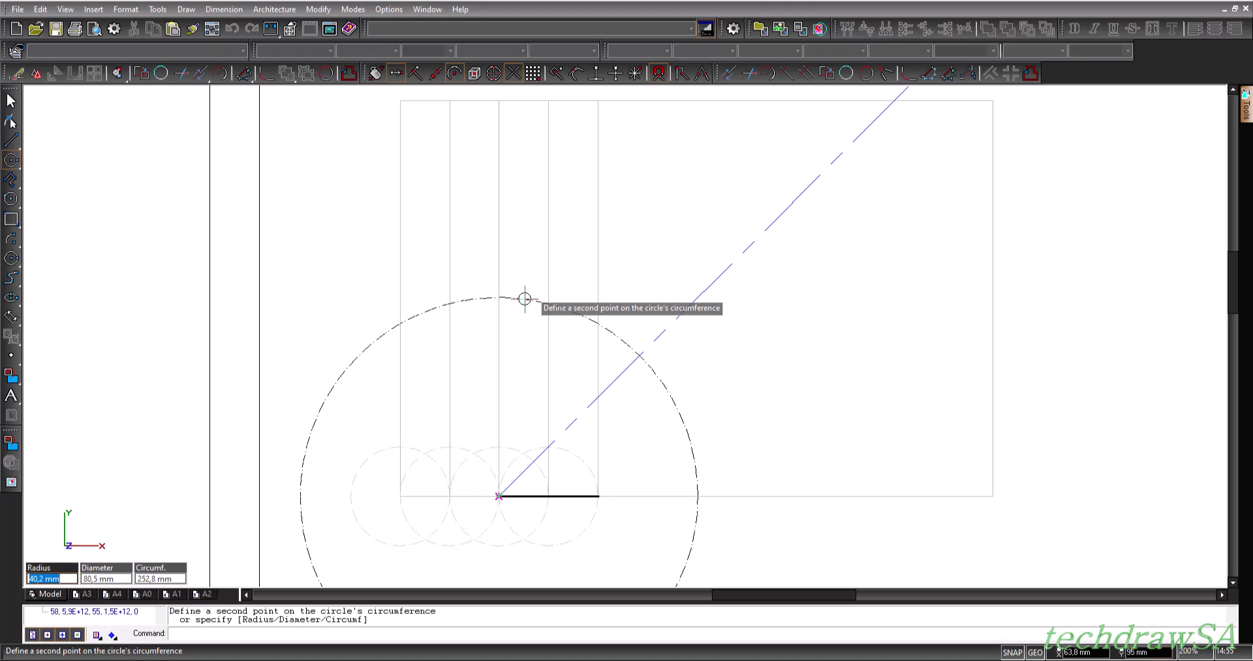
{"action": "key", "text": "Return"}
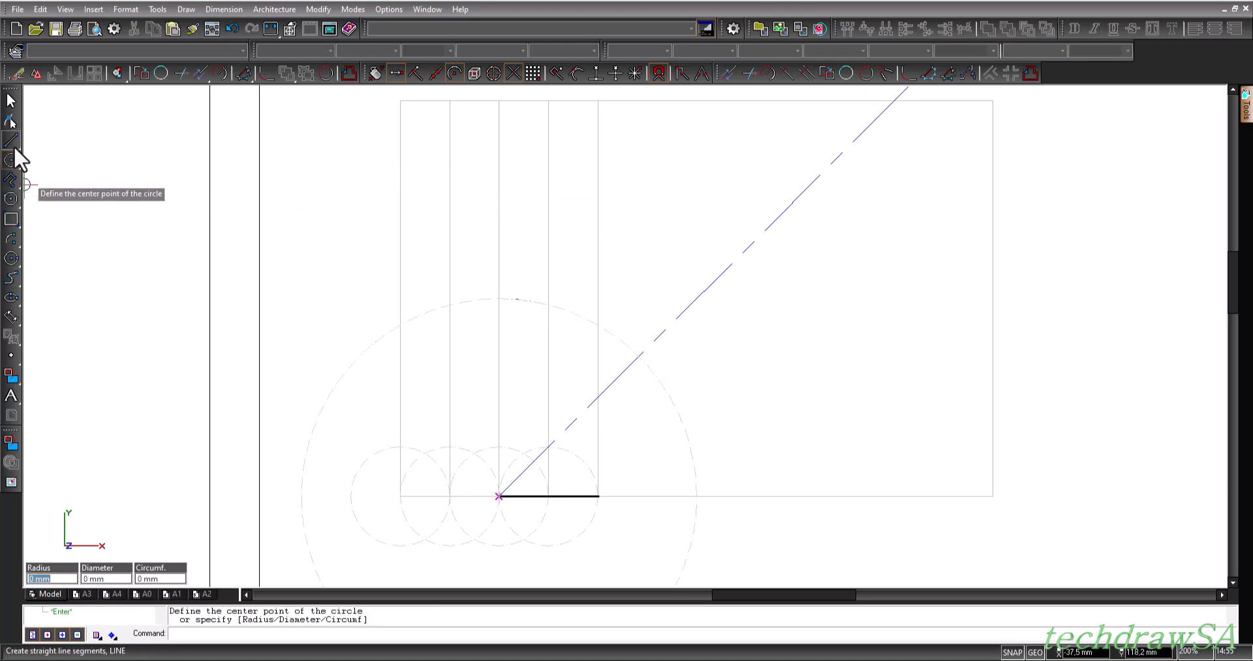
- Draw a vertical outline from the base line's left end up to the top of the 40 mm radius circle
{"action": "left_click", "coordinate": [12, 140]}
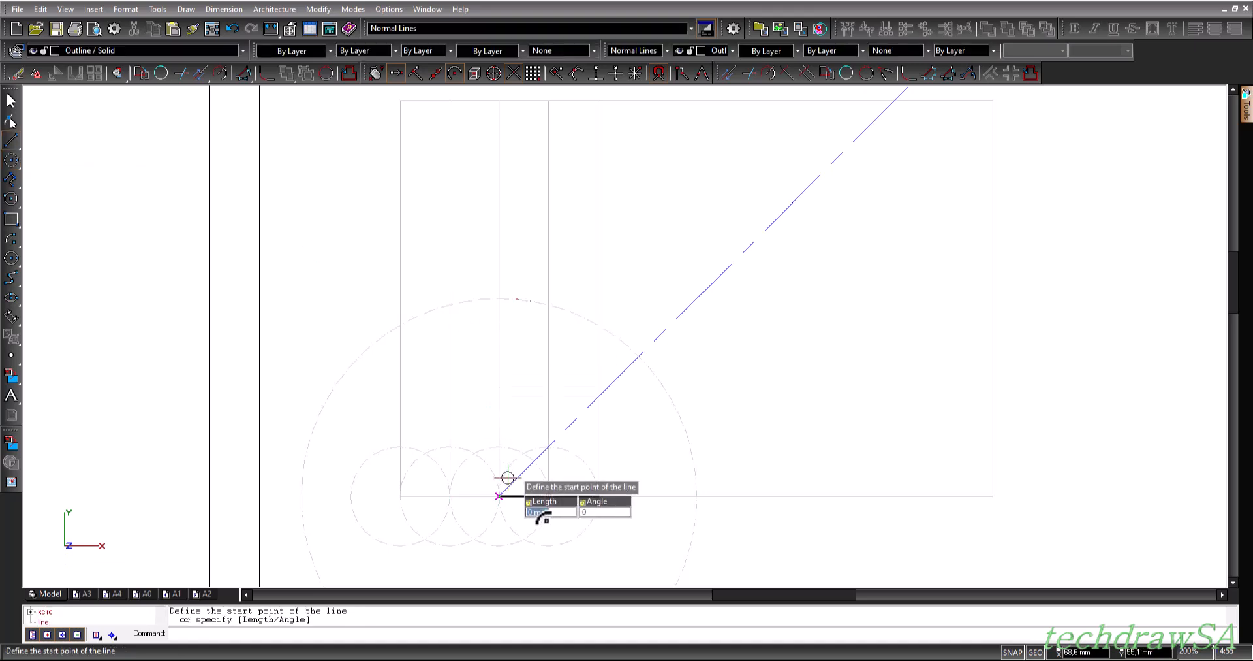
{"action": "left_click", "coordinate": [499, 496]}
{"action": "left_click", "coordinate": [499, 299]}
{"action": "key", "text": "Escape"}
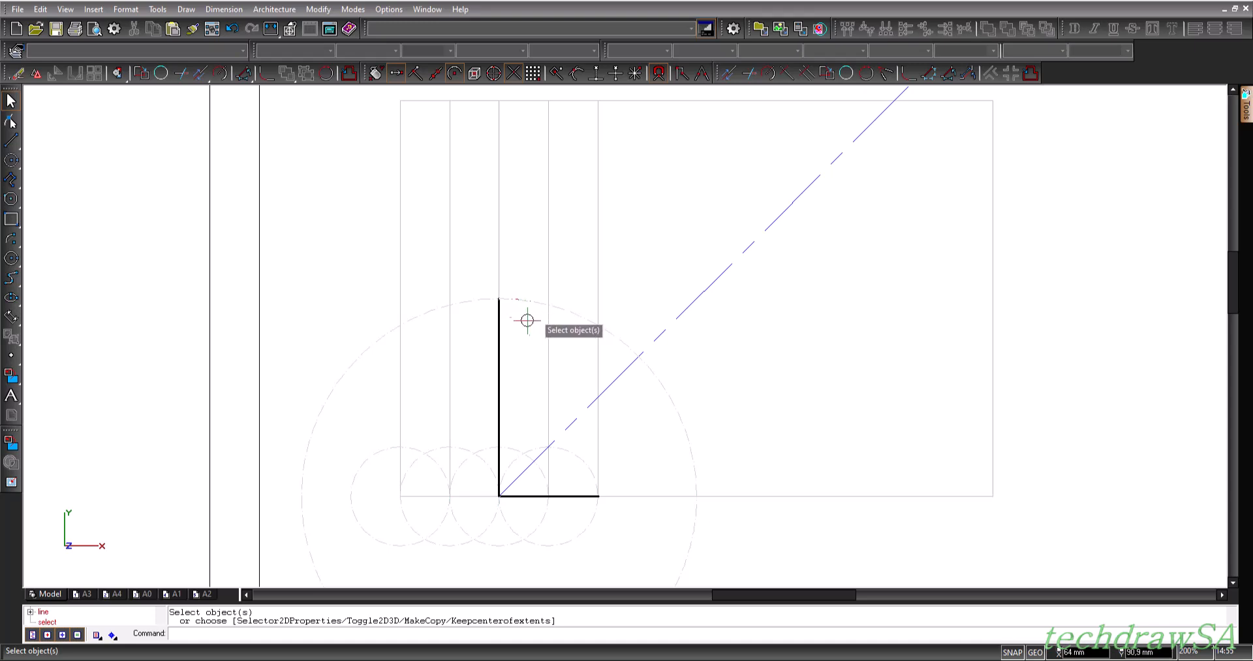
- Draw a 10 mm horizontal outline leftwards from the top end of the 40 mm vertical outline
{"action": "scroll", "coordinate": [568, 338], "scroll_direction": "down", "scroll_amount": 2}
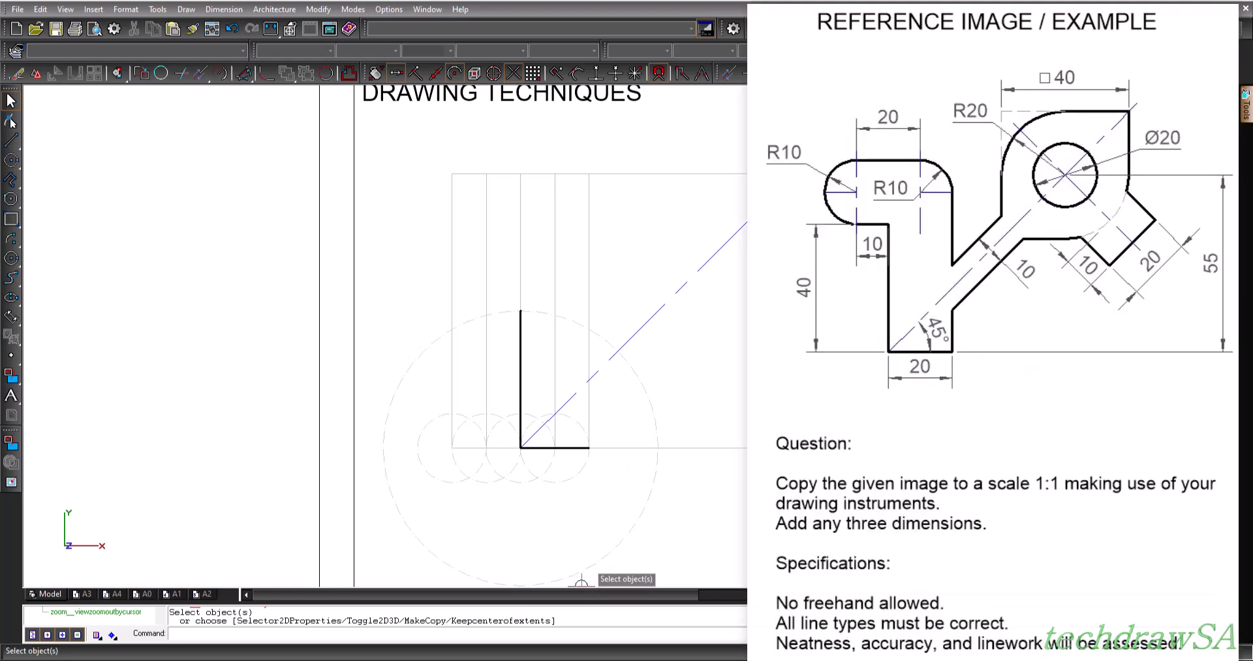
{"action": "scroll", "coordinate": [581, 580], "scroll_direction": "right", "scroll_amount": 5}
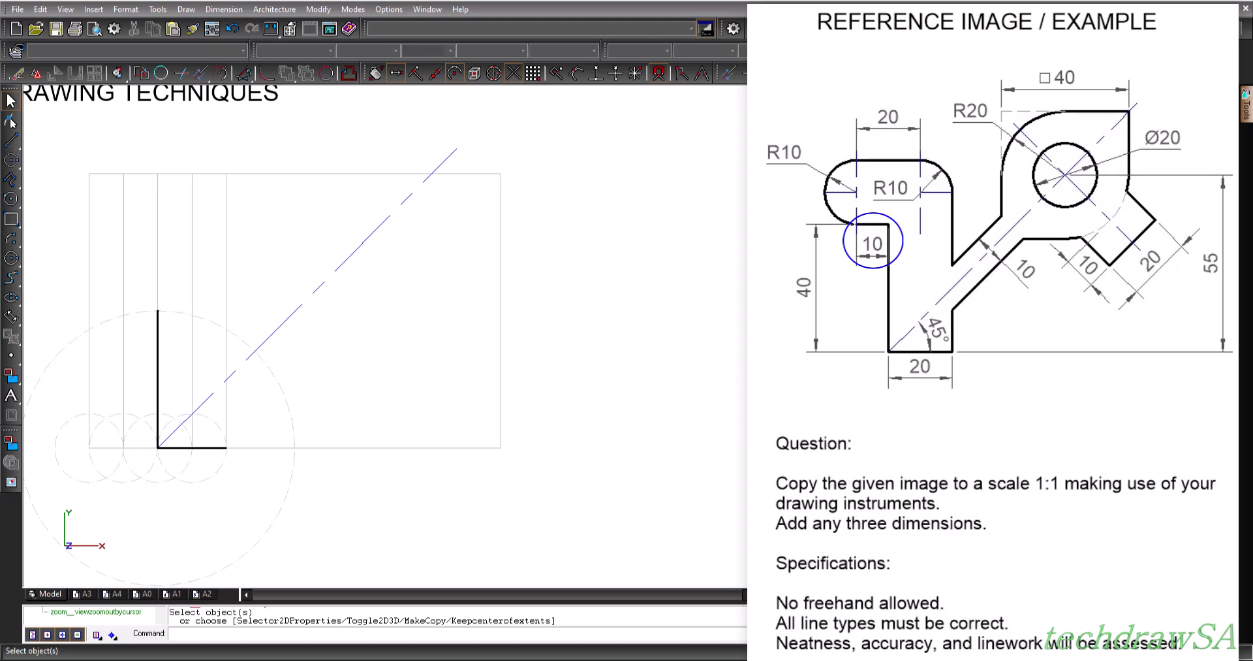
{"action": "scroll", "coordinate": [89, 300], "scroll_direction": "up", "scroll_amount": 3}
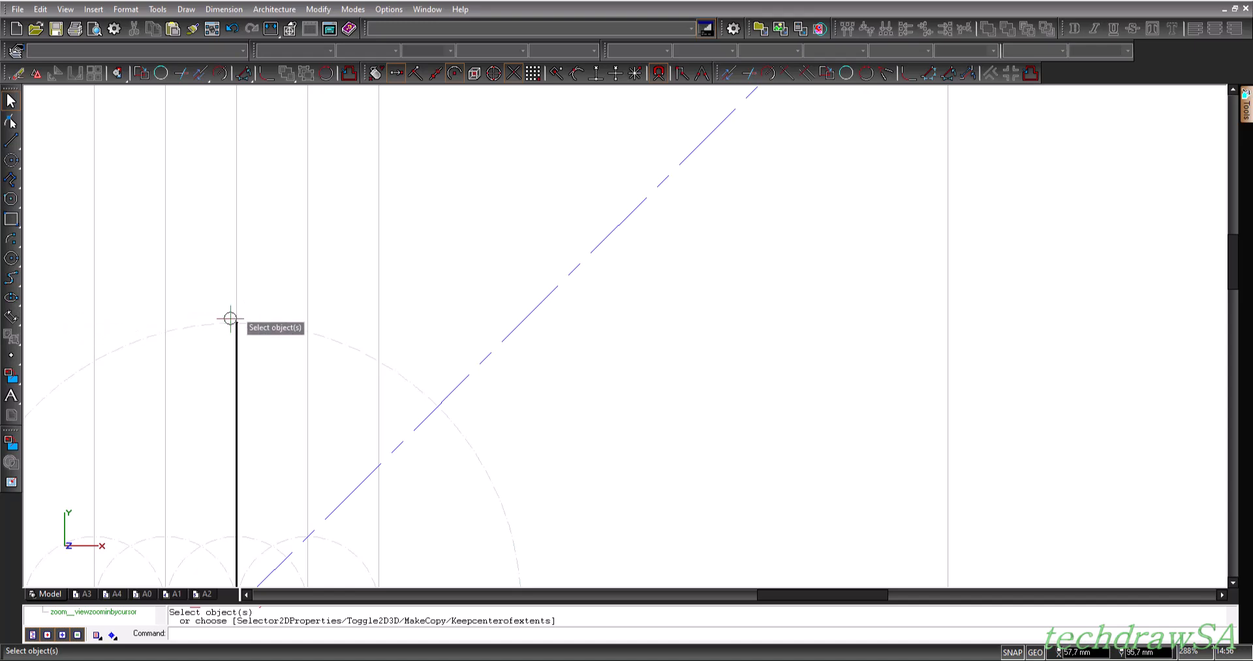
{"action": "left_click", "coordinate": [11, 141]}
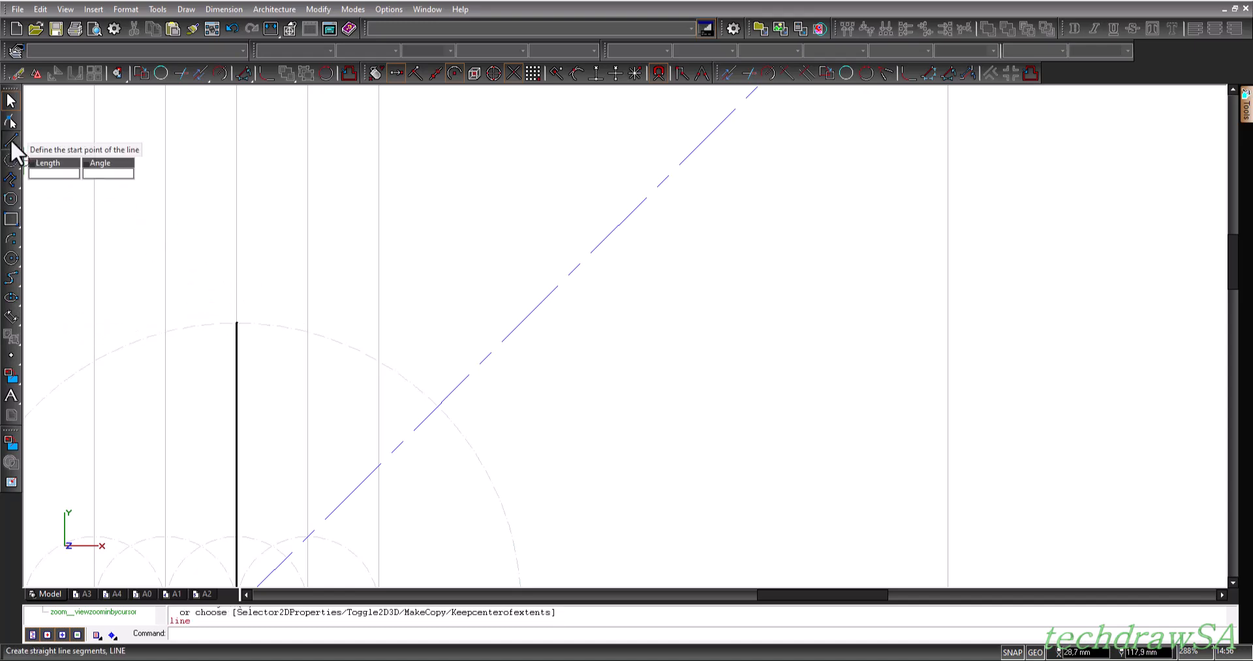
{"action": "left_click", "coordinate": [236, 322]}
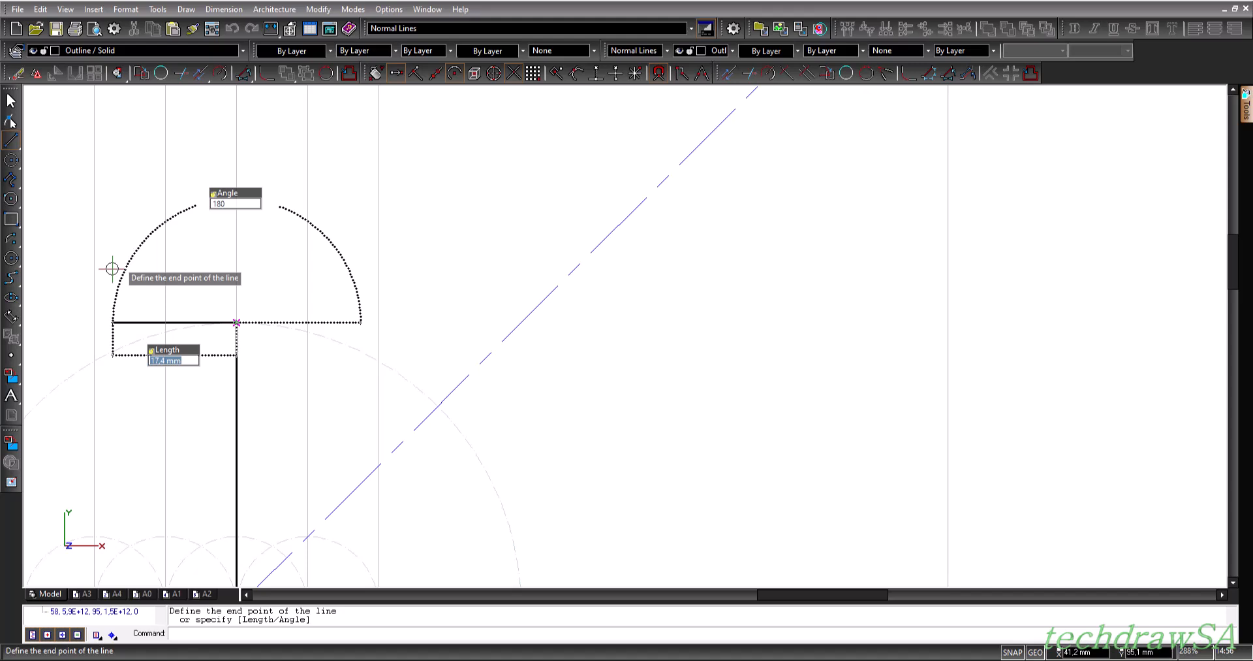
{"action": "type", "text": "10"}
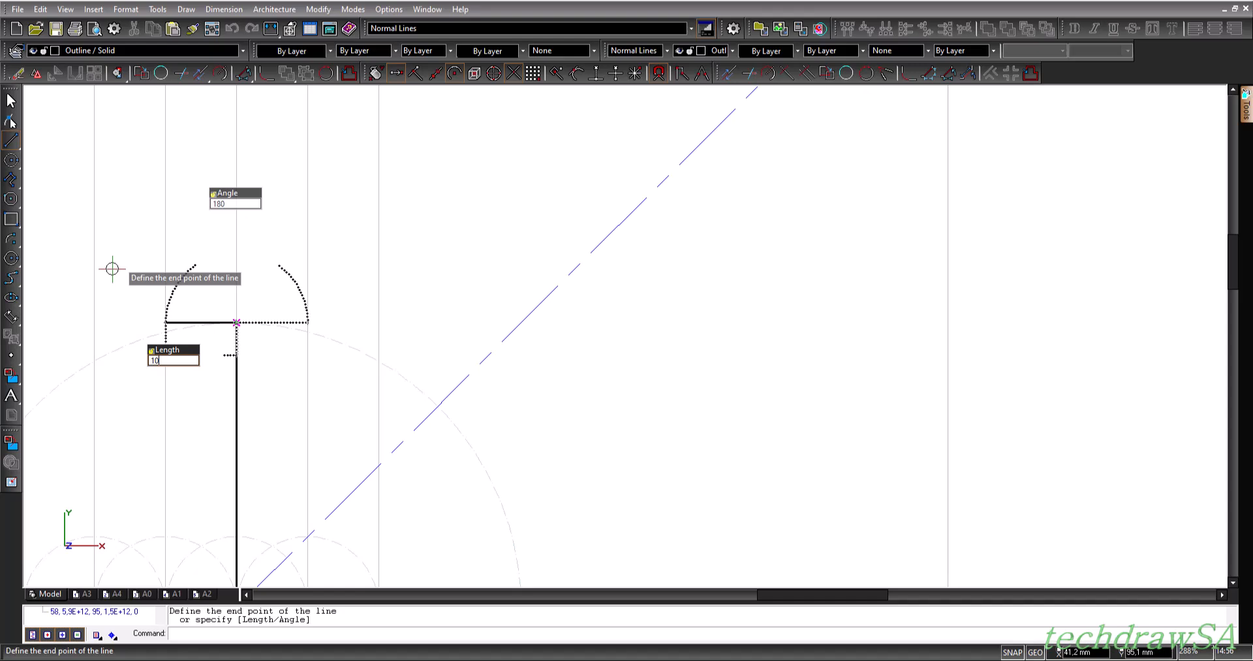
{"action": "key", "text": "Return"}
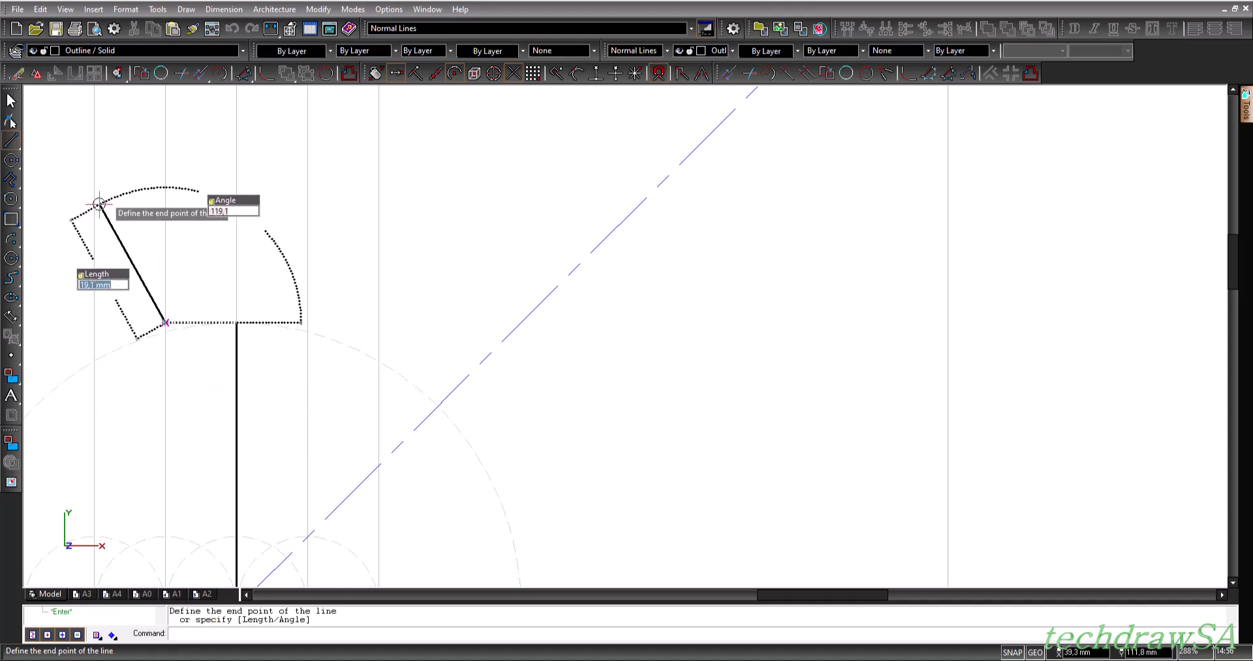
{"action": "key", "text": "Escape"}
- Add a construction circle of radius 10 mm centred on the left end of the short horizontal outline
{"action": "scroll", "coordinate": [222, 273], "scroll_direction": "down", "scroll_amount": 2}
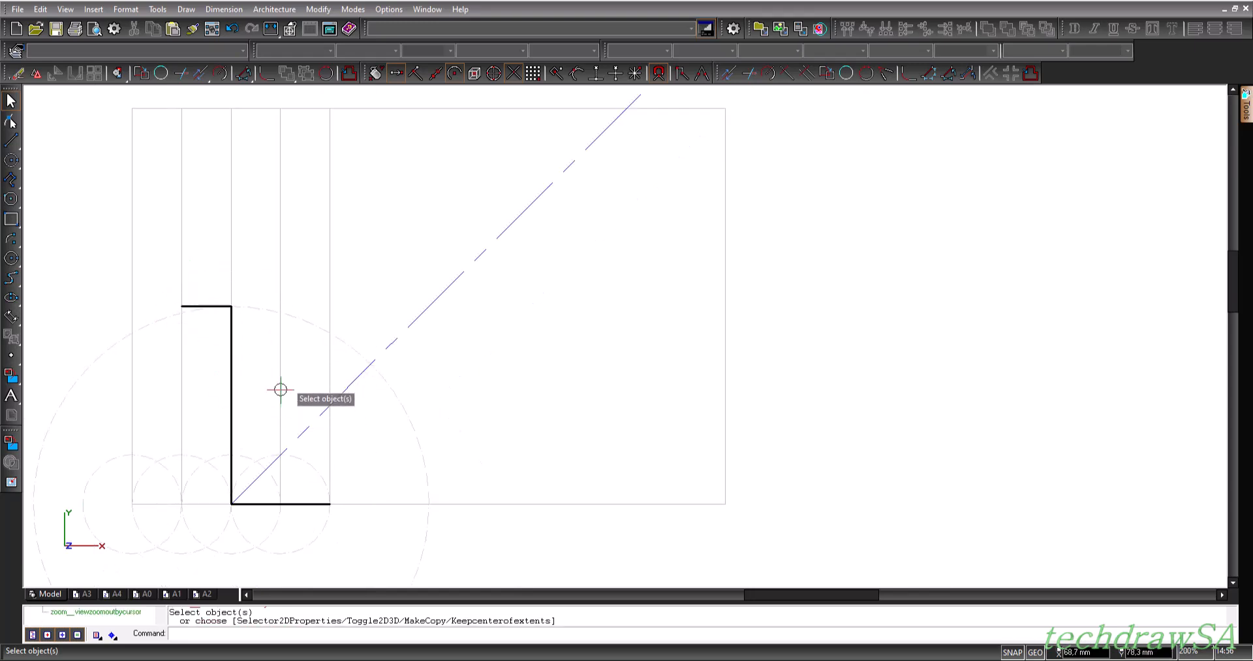
{"action": "scroll", "coordinate": [385, 336], "scroll_direction": "down", "scroll_amount": 1}
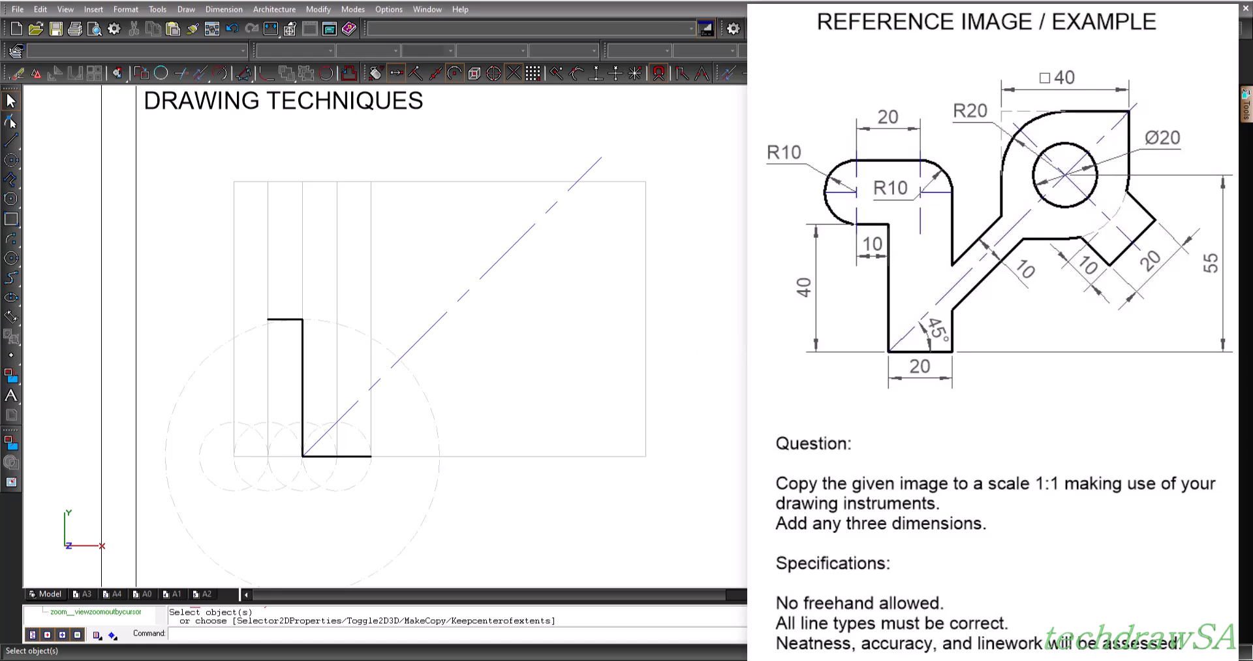
{"action": "scroll", "coordinate": [659, 344], "scroll_direction": "up", "scroll_amount": 2}
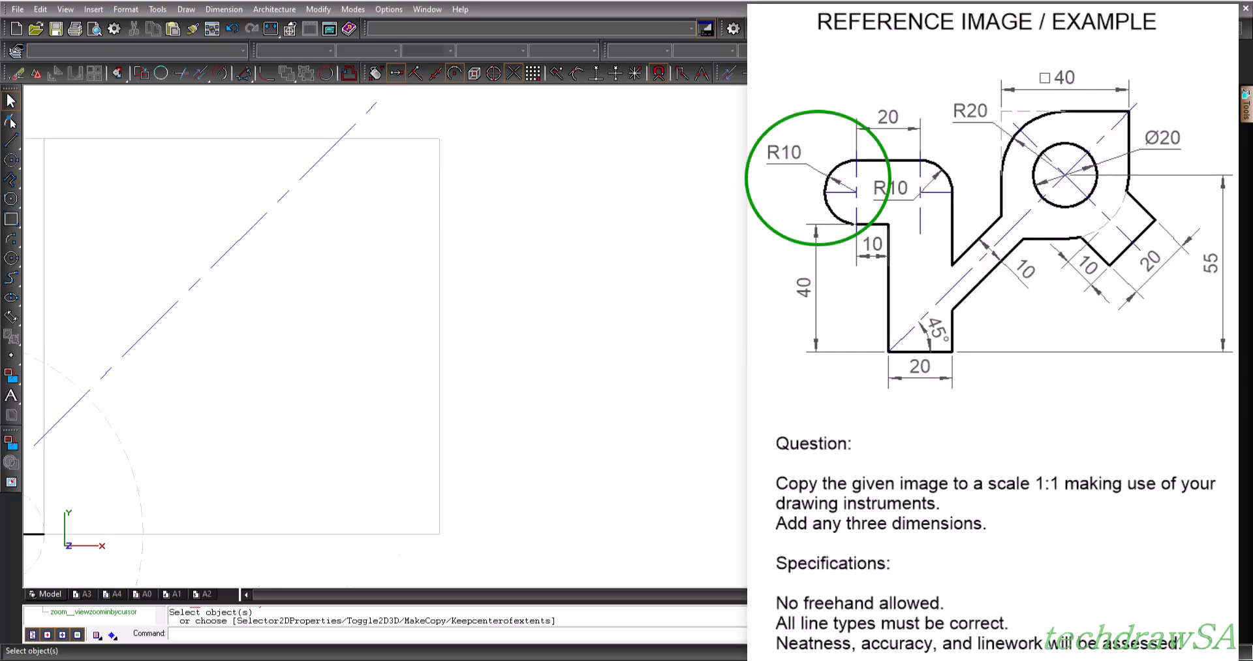
{"action": "scroll", "coordinate": [385, 337], "scroll_direction": "up", "scroll_amount": 2}
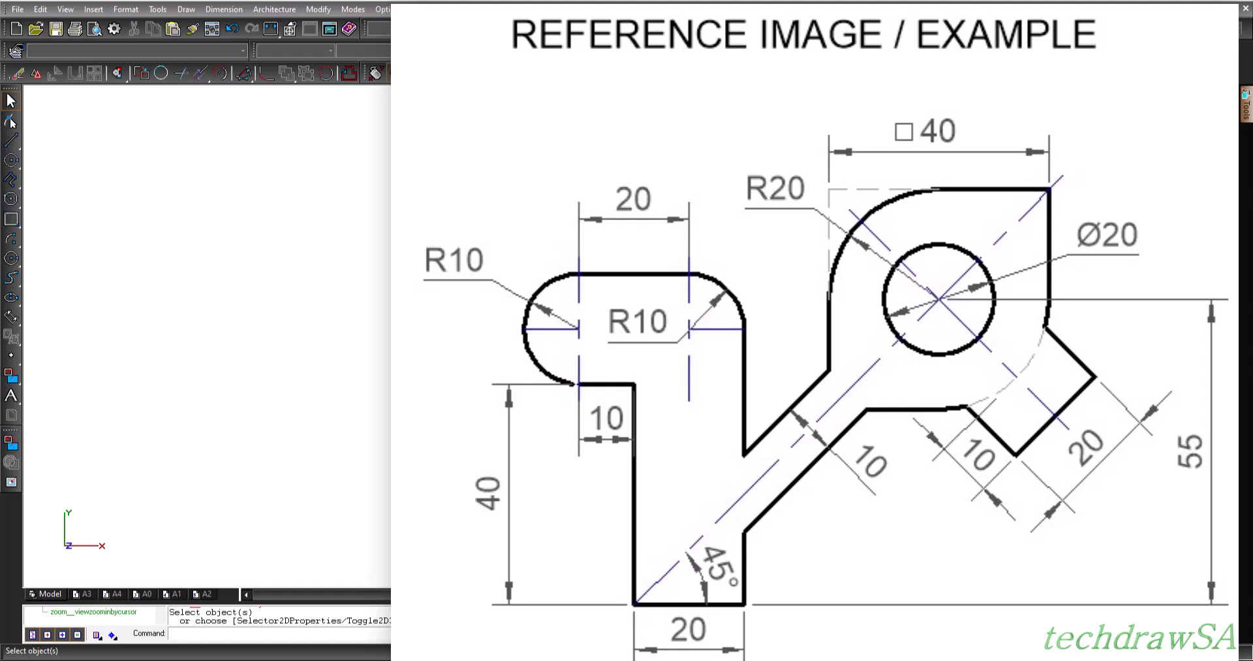
{"action": "left_click_drag", "start_coordinate": [960, 594], "coordinate": [551, 542]}
{"action": "scroll", "coordinate": [546, 400], "scroll_direction": "down", "scroll_amount": 3}
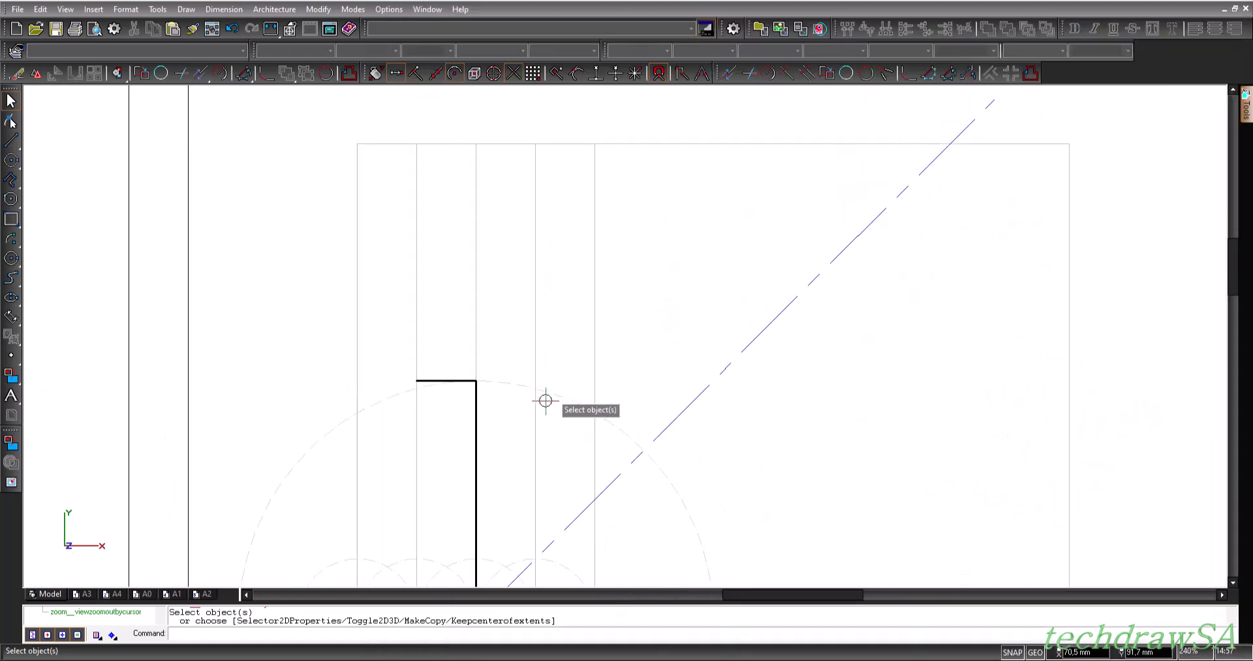
{"action": "scroll", "coordinate": [546, 400], "scroll_direction": "up", "scroll_amount": 2}
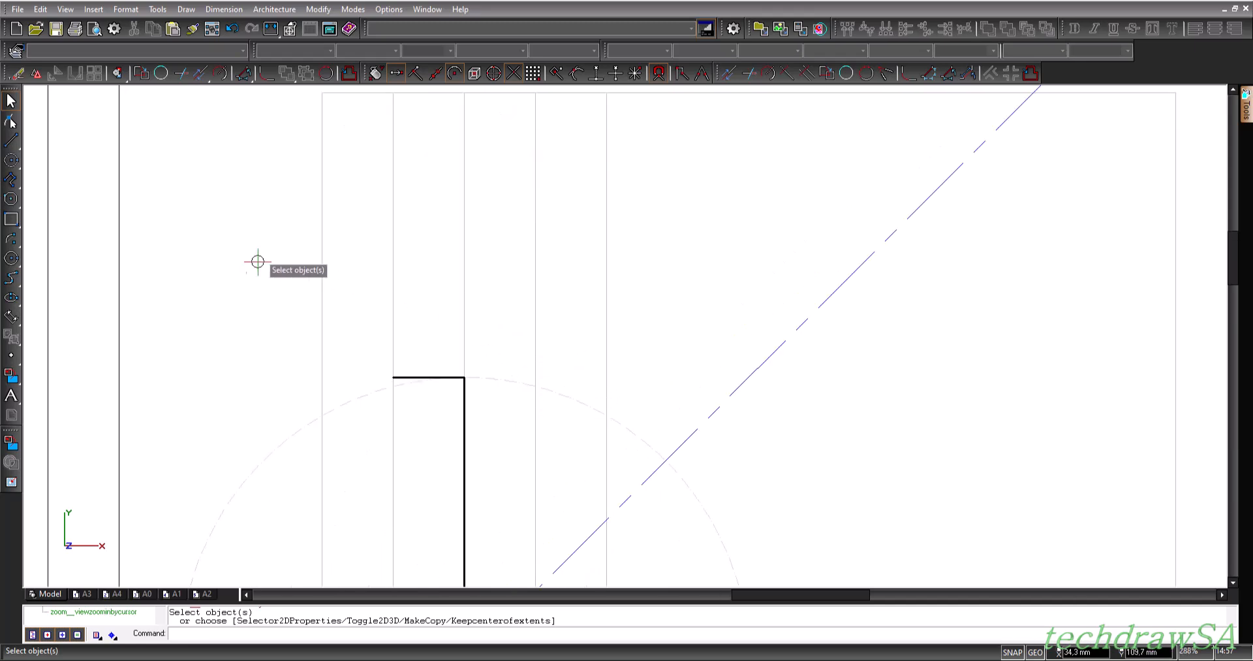
{"action": "mouse_move", "coordinate": [10, 160]}
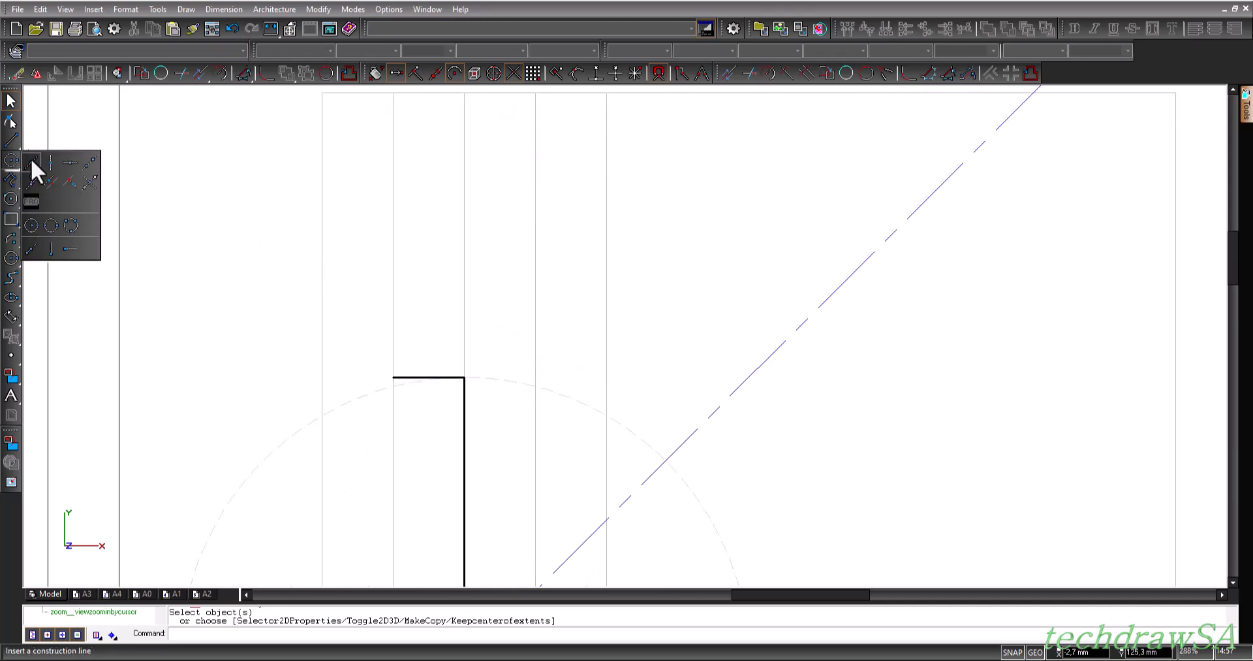
{"action": "left_click", "coordinate": [27, 223]}
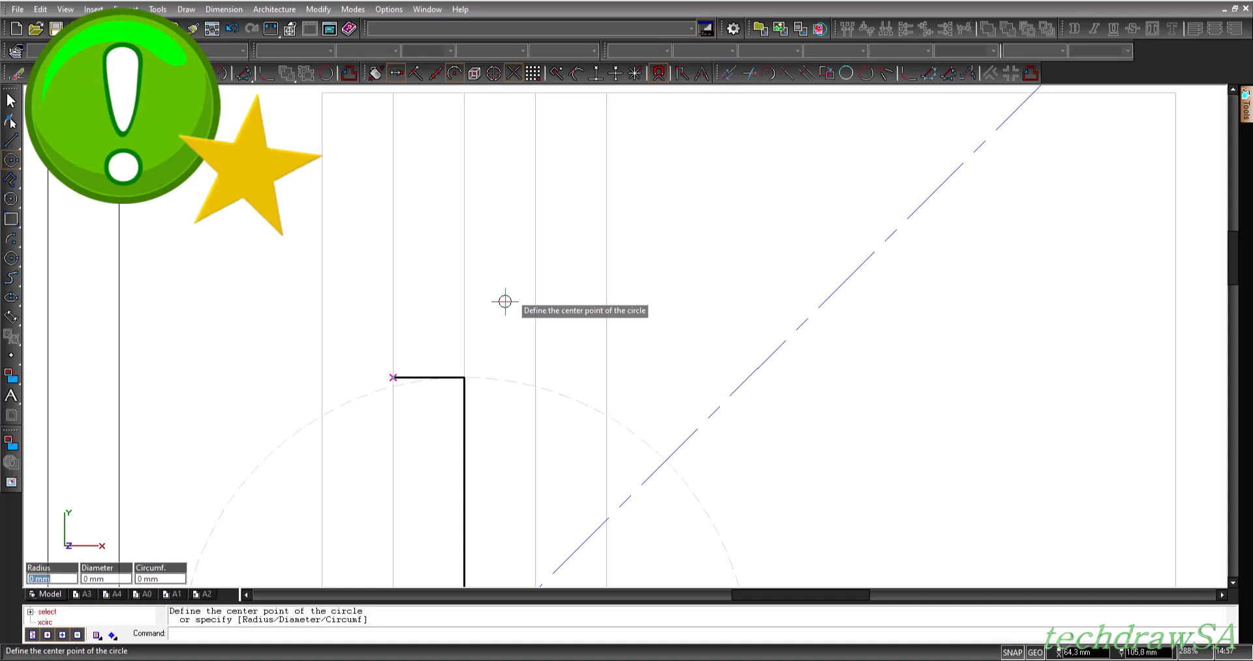
{"action": "left_click", "coordinate": [391, 376]}
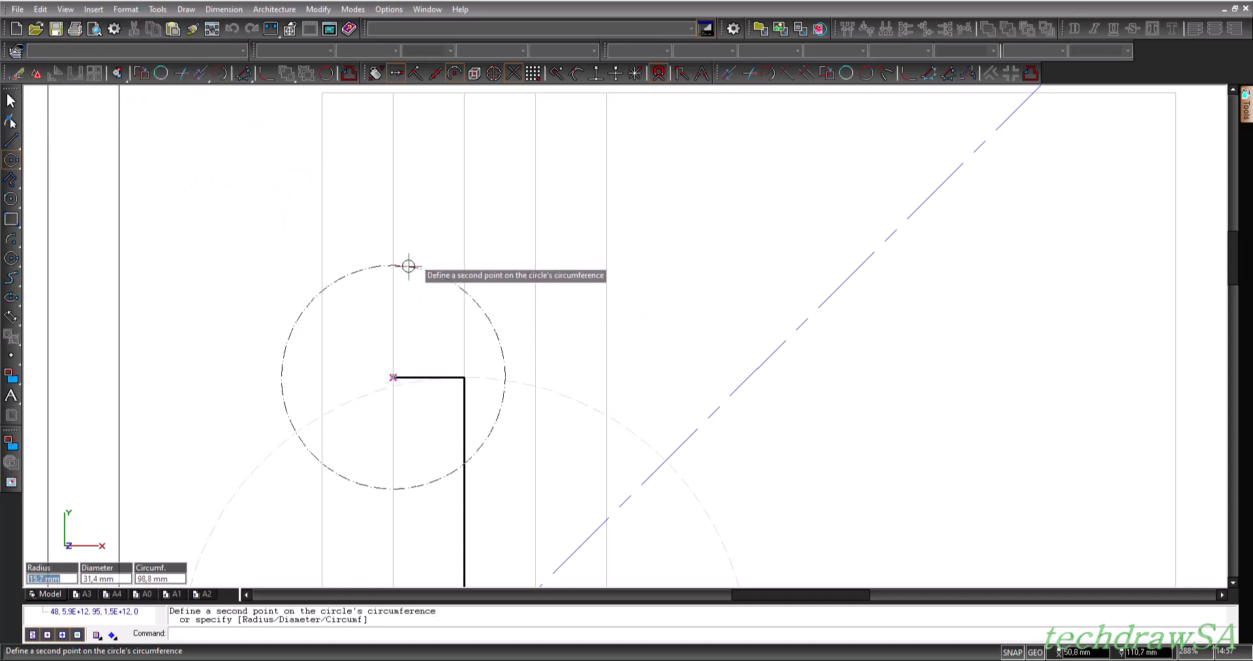
{"action": "type", "text": "10"}
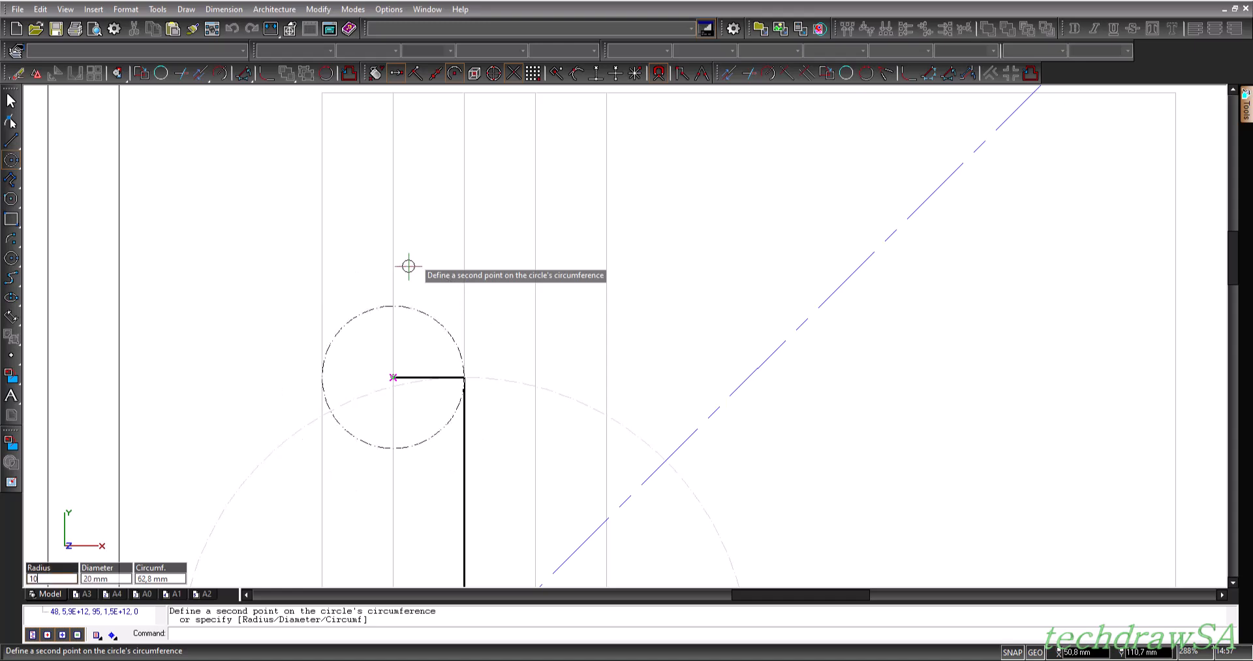
{"action": "key", "text": "Return"}
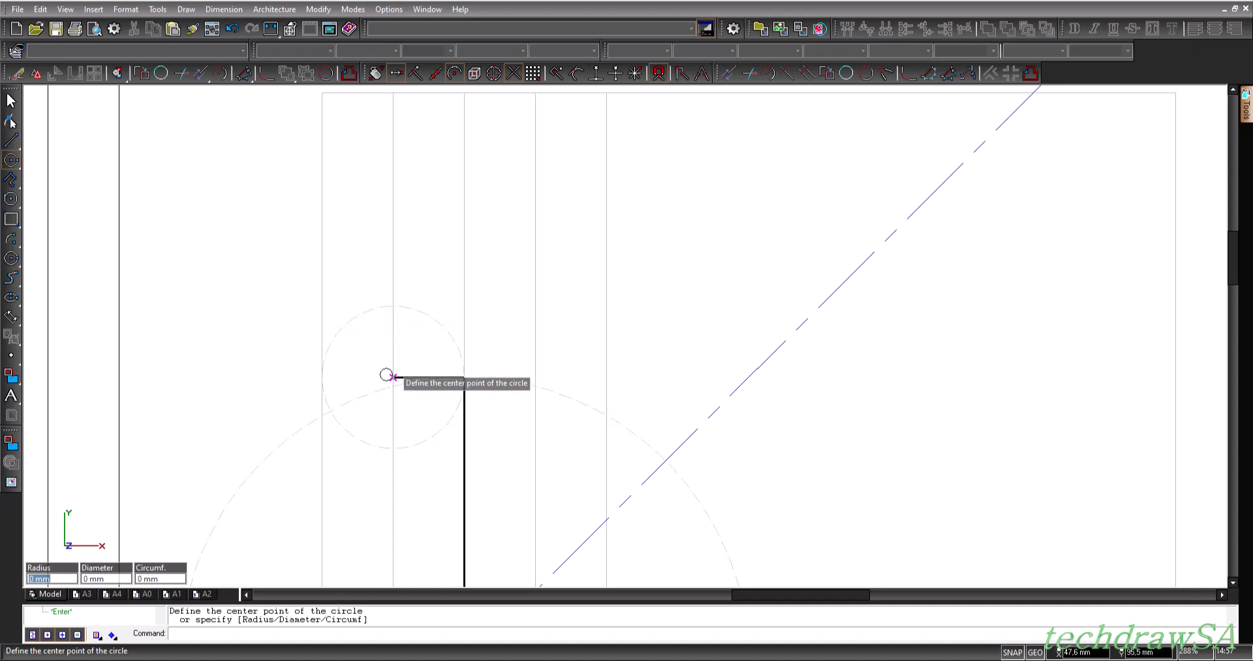
- Add a concentric construction circle of radius 20 mm at the left end of the short horizontal outline
{"action": "left_click", "coordinate": [394, 376]}
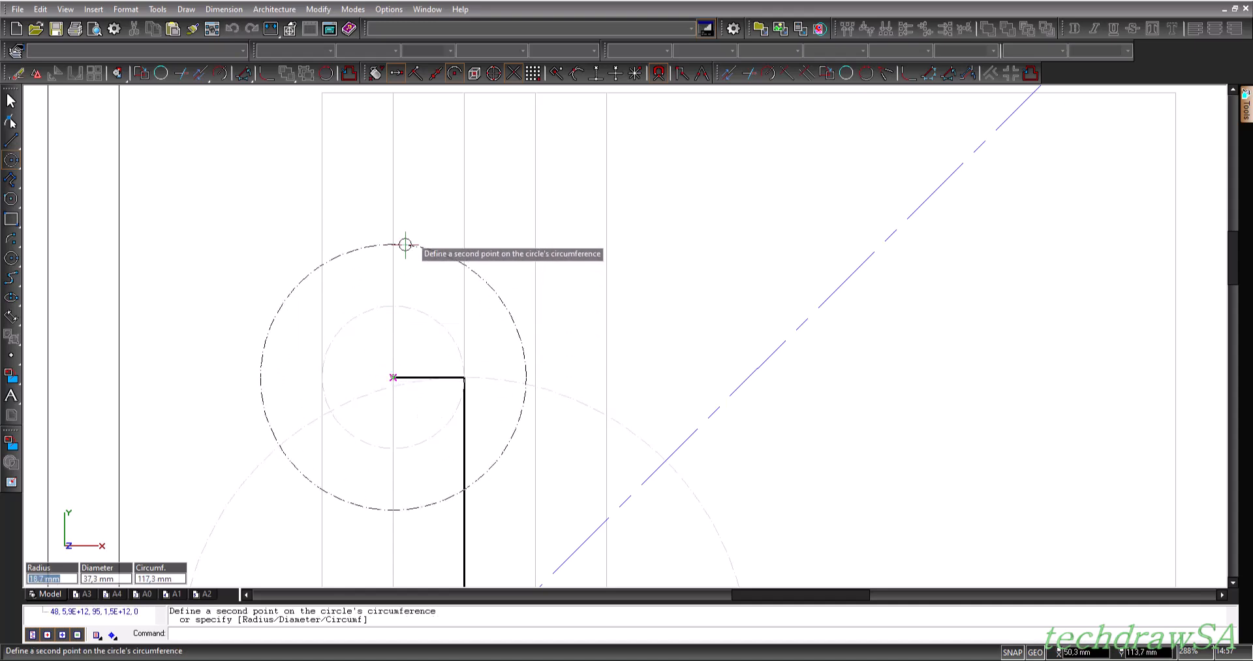
{"action": "key", "text": "Tab"}
{"action": "type", "text": "20"}
{"action": "key", "text": "Return"}
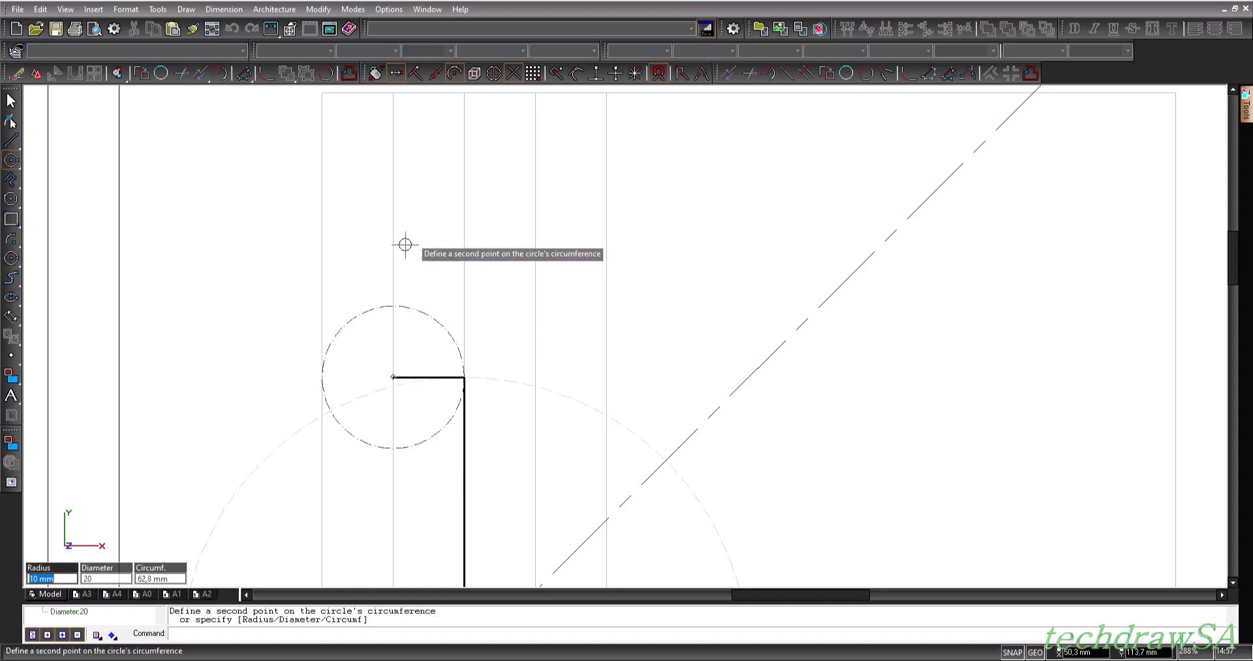
{"action": "type", "text": "20"}
{"action": "key", "text": "Return"}
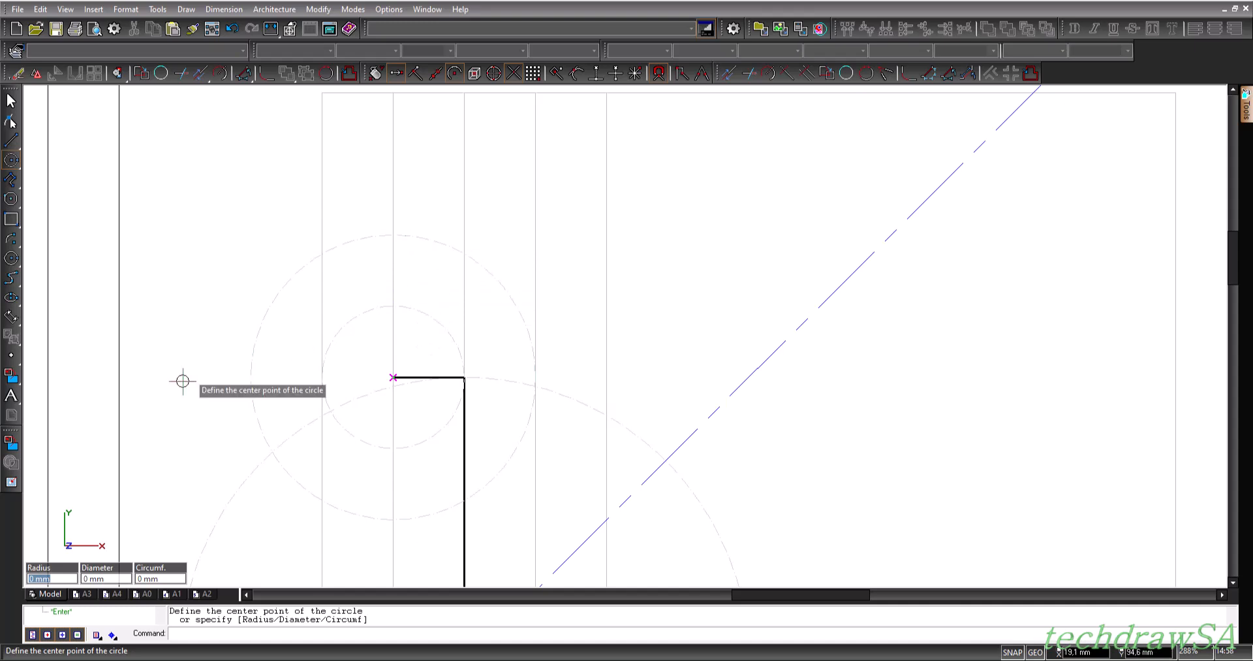
- Place two horizontal construction lines, one through the top of the 10 mm radius circle and one through the top of the 20 mm radius circle
{"action": "left_click", "coordinate": [11, 161]}
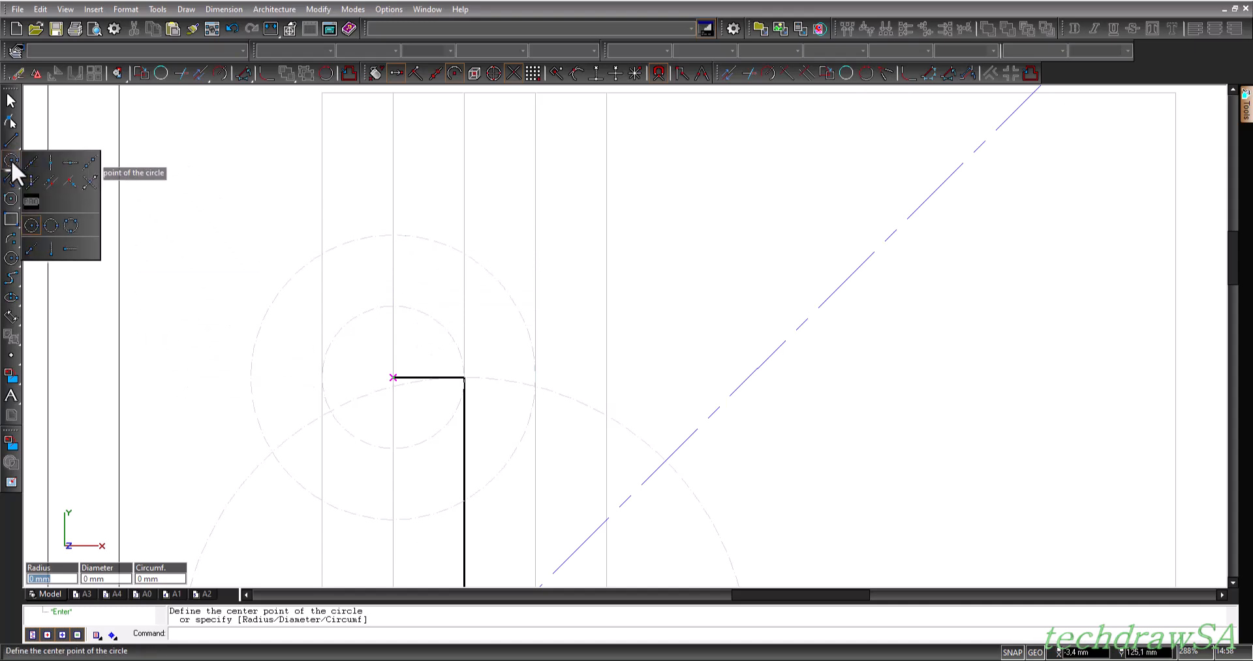
{"action": "left_click", "coordinate": [73, 163]}
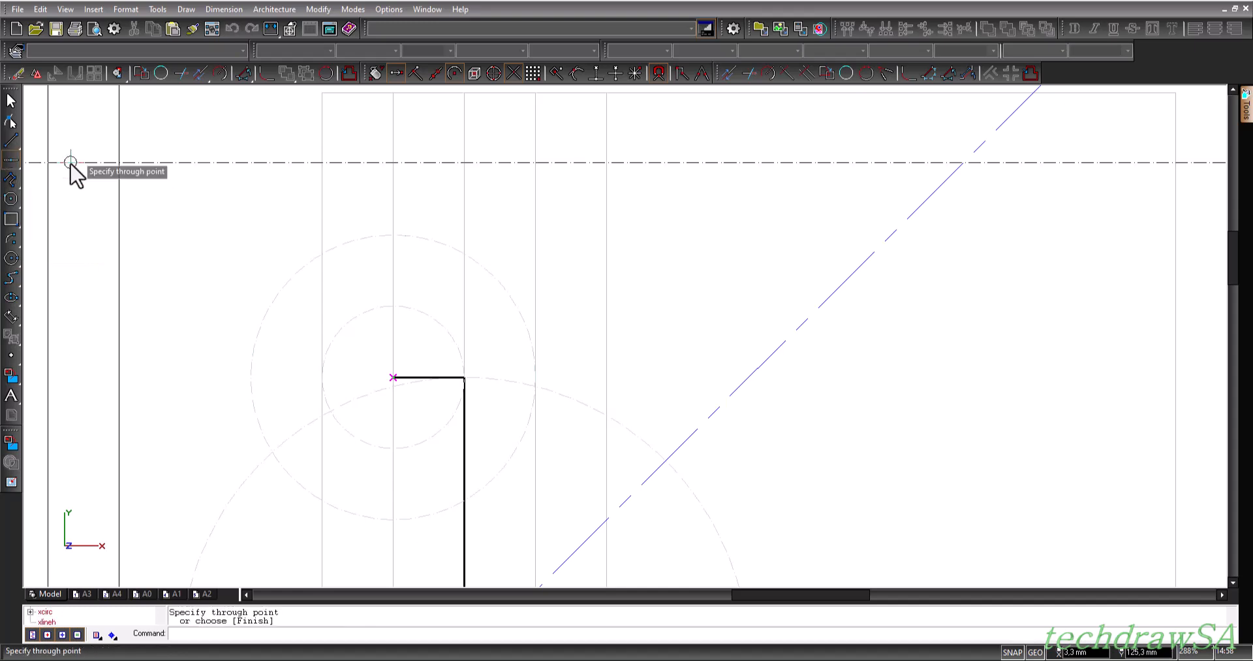
{"action": "left_click", "coordinate": [392, 306]}
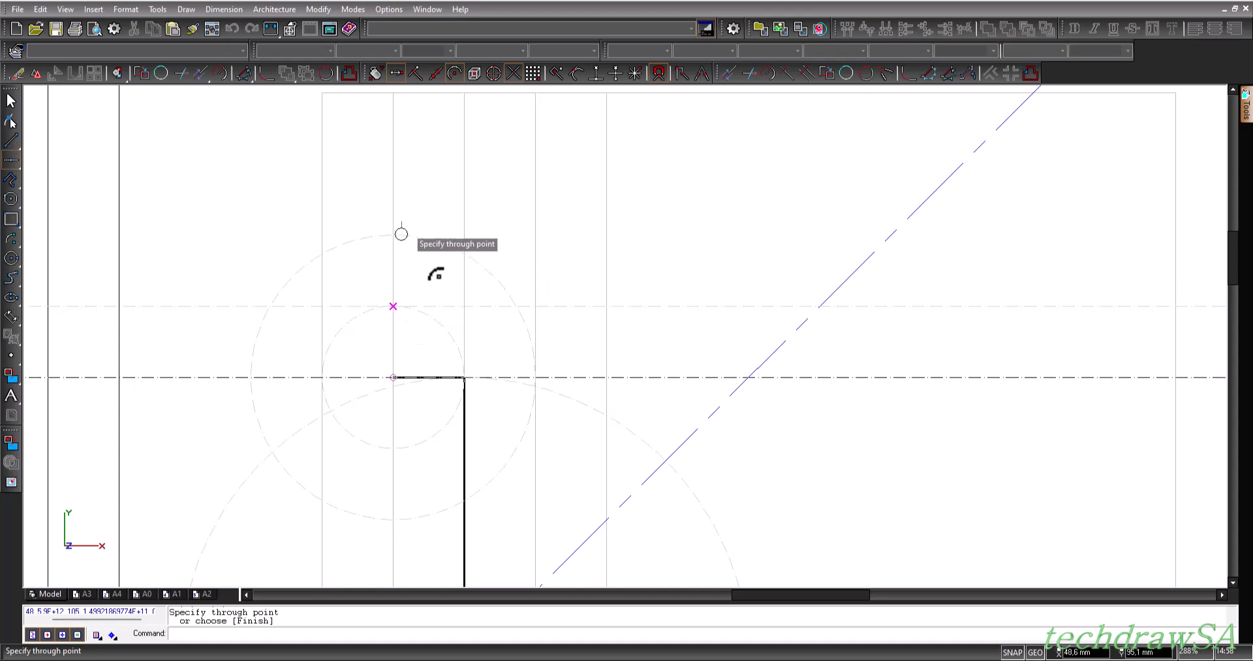
{"action": "left_click", "coordinate": [430, 272]}
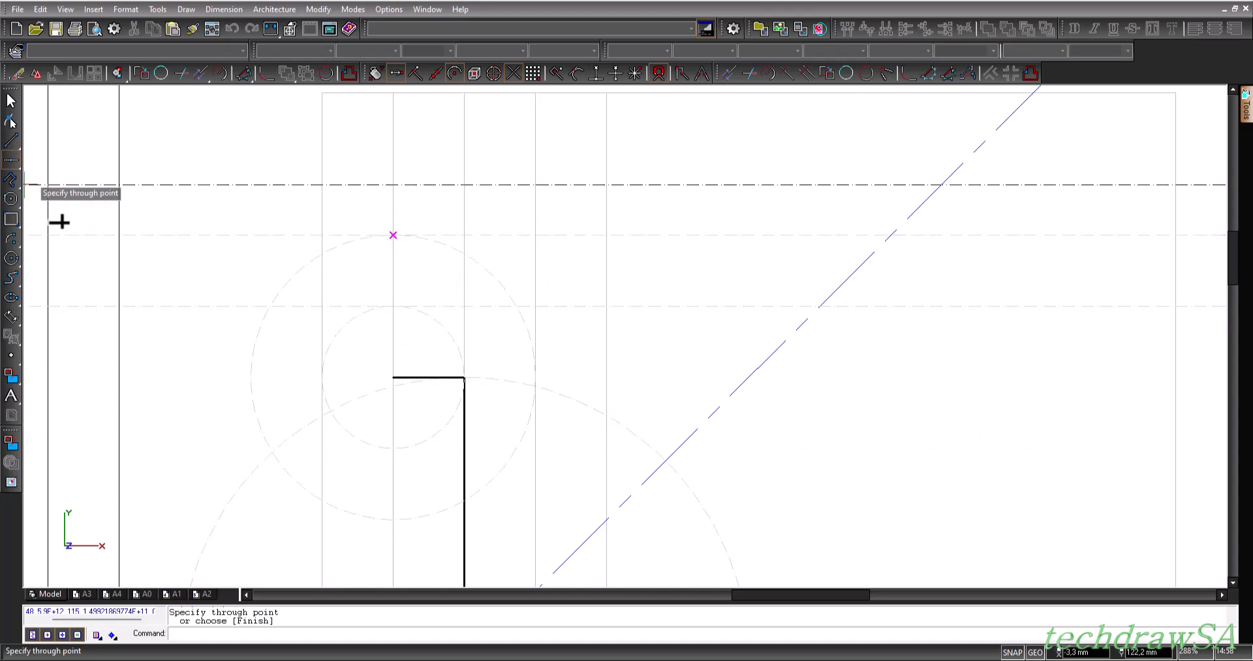
- On the Constructions layer, trace the lower horizontal construction line from the frame's left edge to beyond the 45° centre line
{"action": "left_click", "coordinate": [14, 142]}
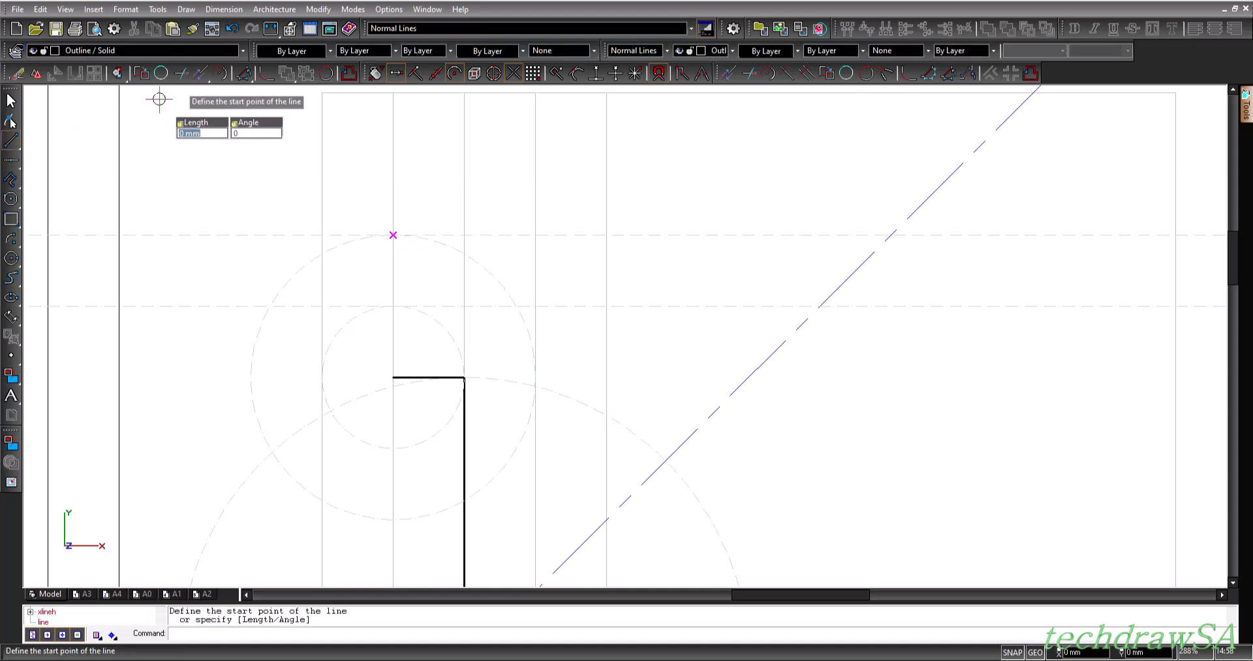
{"action": "left_click", "coordinate": [242, 51]}
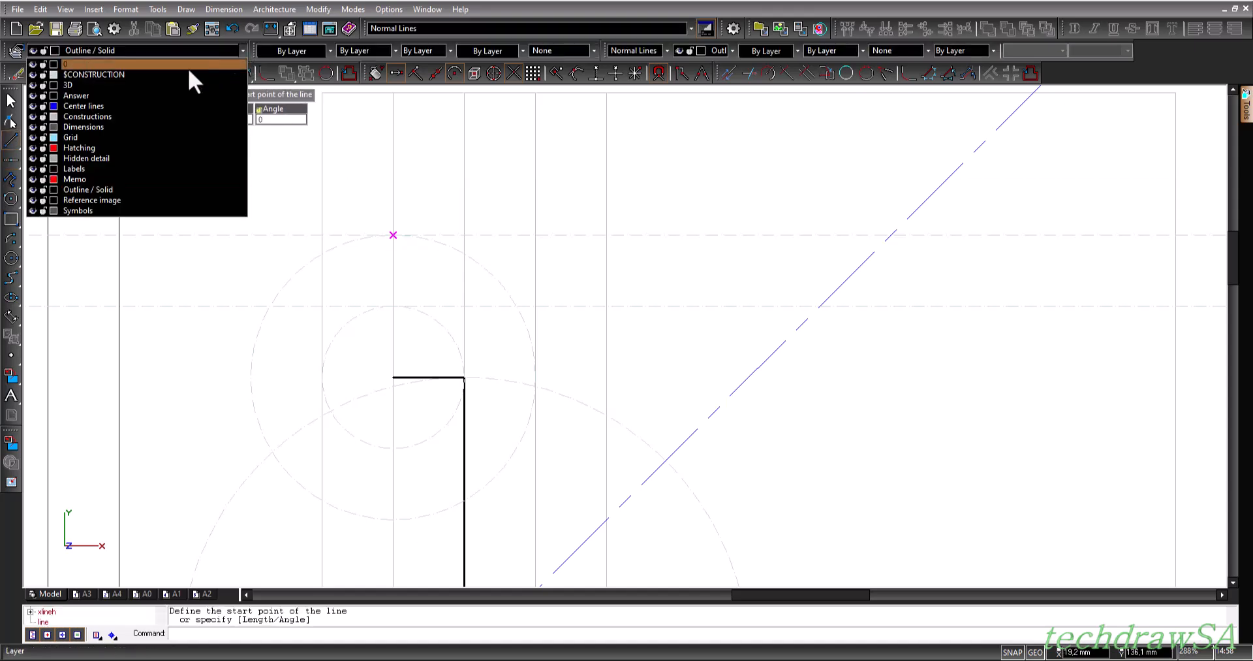
{"action": "left_click", "coordinate": [97, 114]}
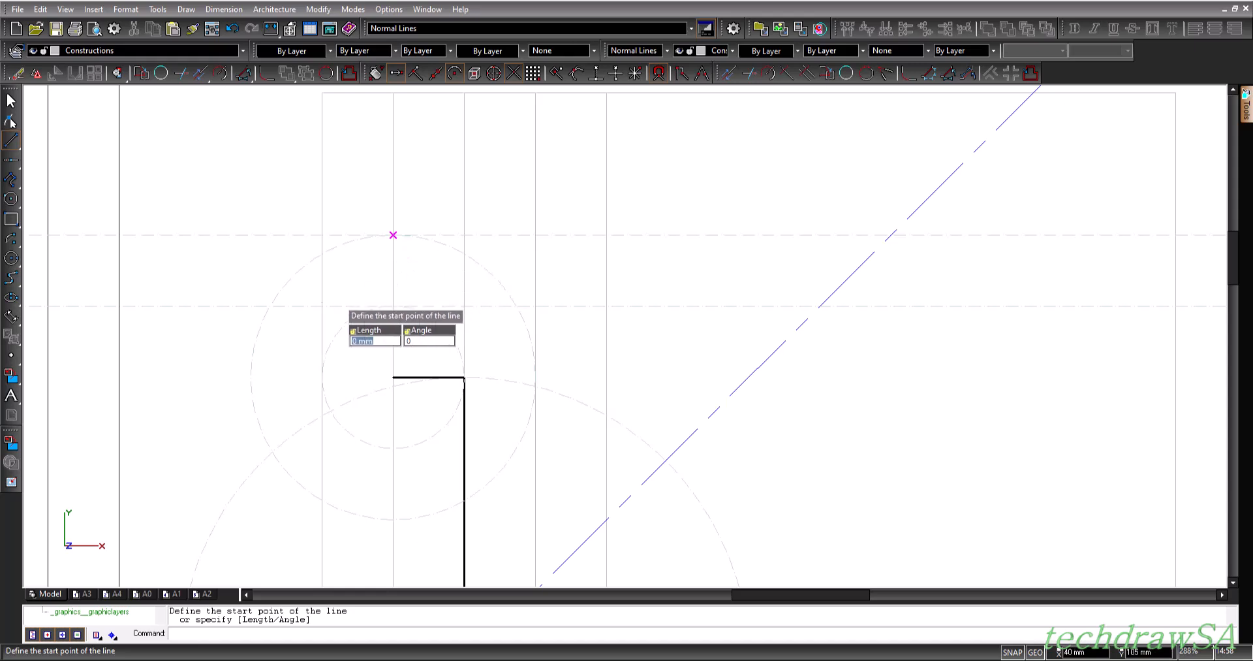
{"action": "left_click", "coordinate": [321, 306]}
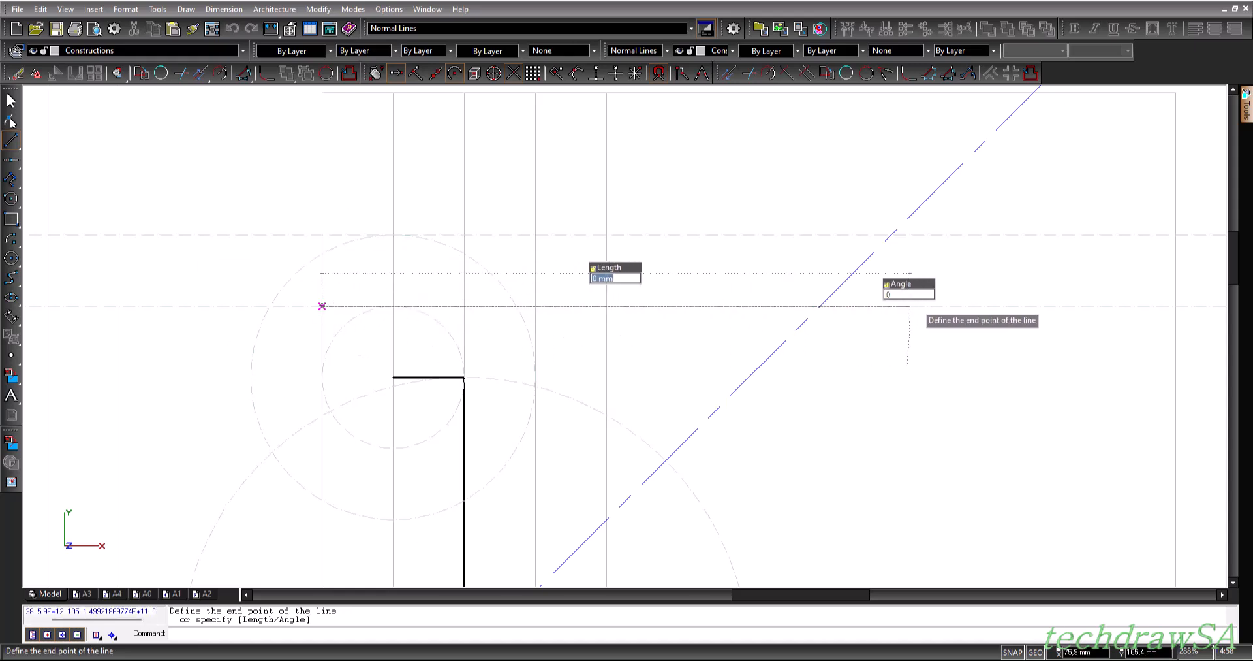
{"action": "left_click", "coordinate": [1044, 305]}
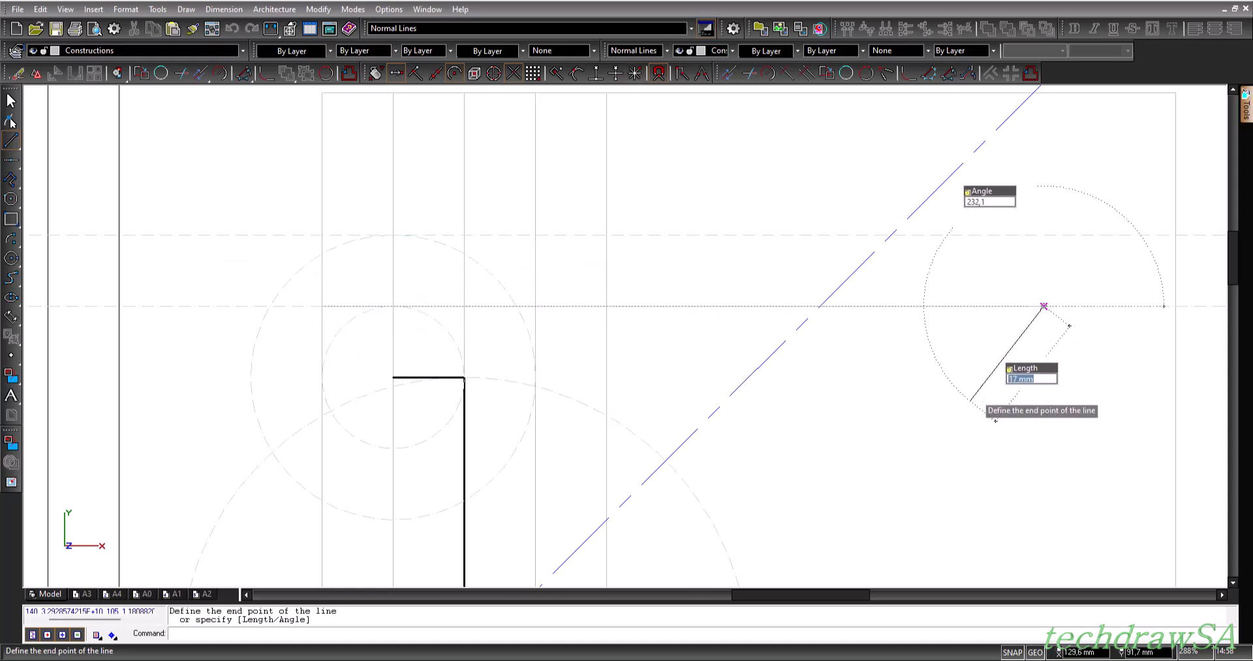
{"action": "key", "text": "Escape"}
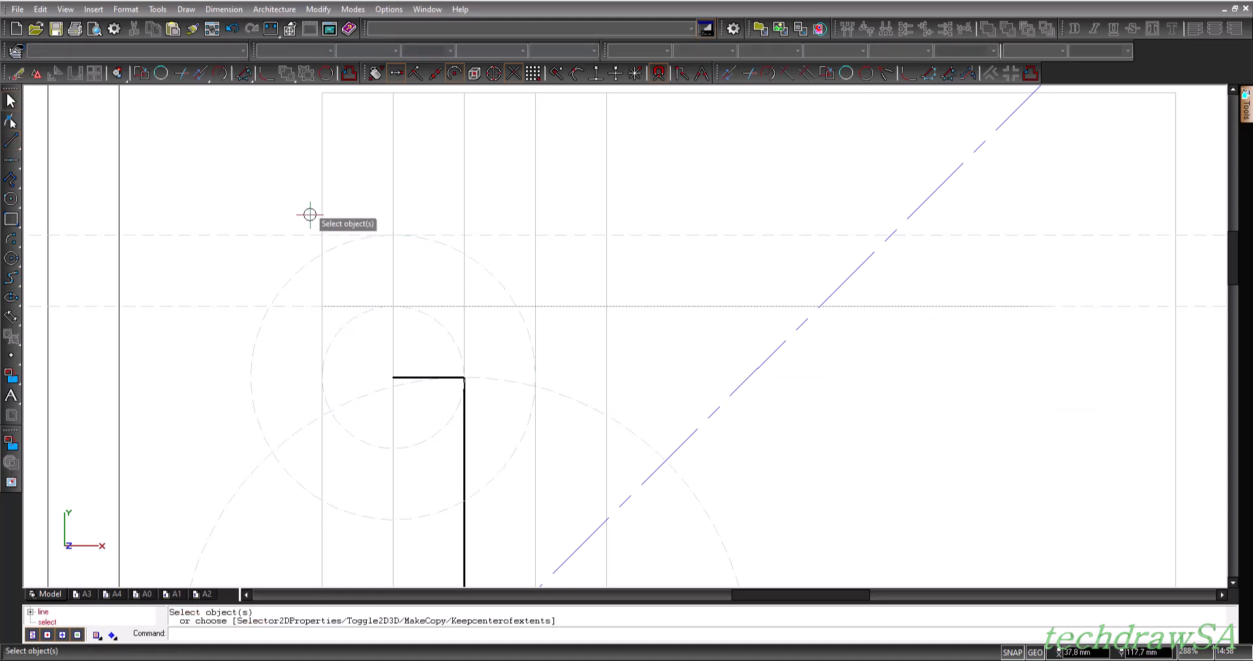
- Trace the upper horizontal construction line with a Constructions layer line from the frame's left edge to beyond the 45° centre line
{"action": "left_click", "coordinate": [10, 141]}
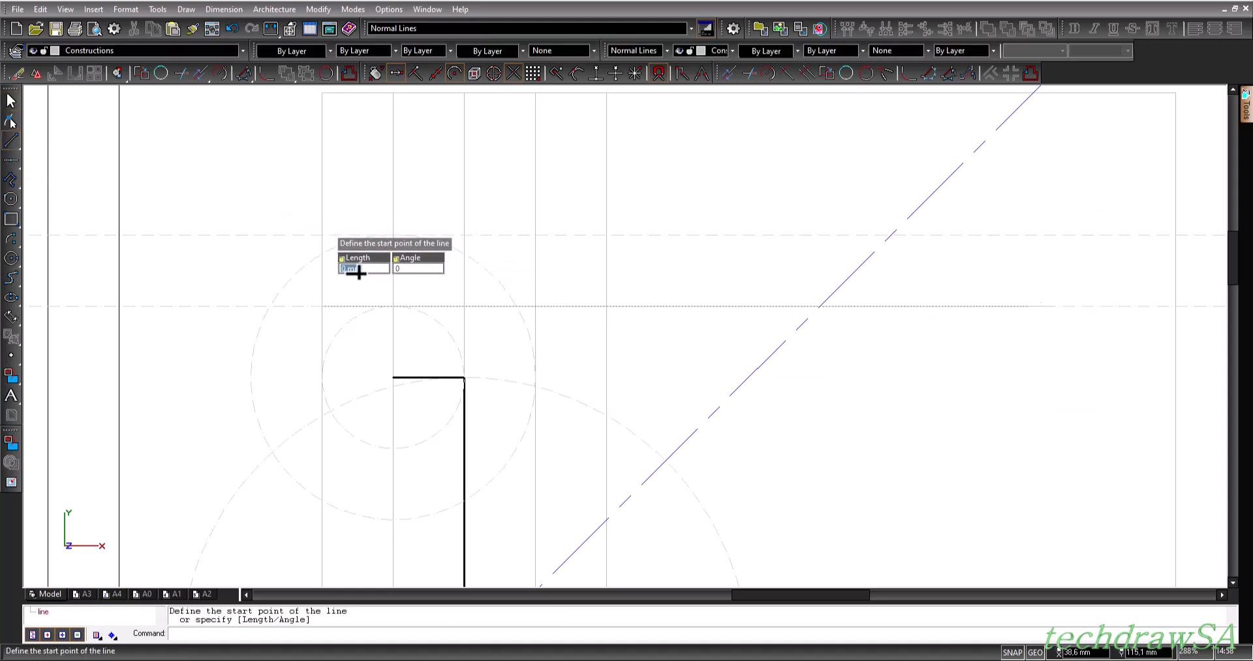
{"action": "left_click", "coordinate": [322, 234]}
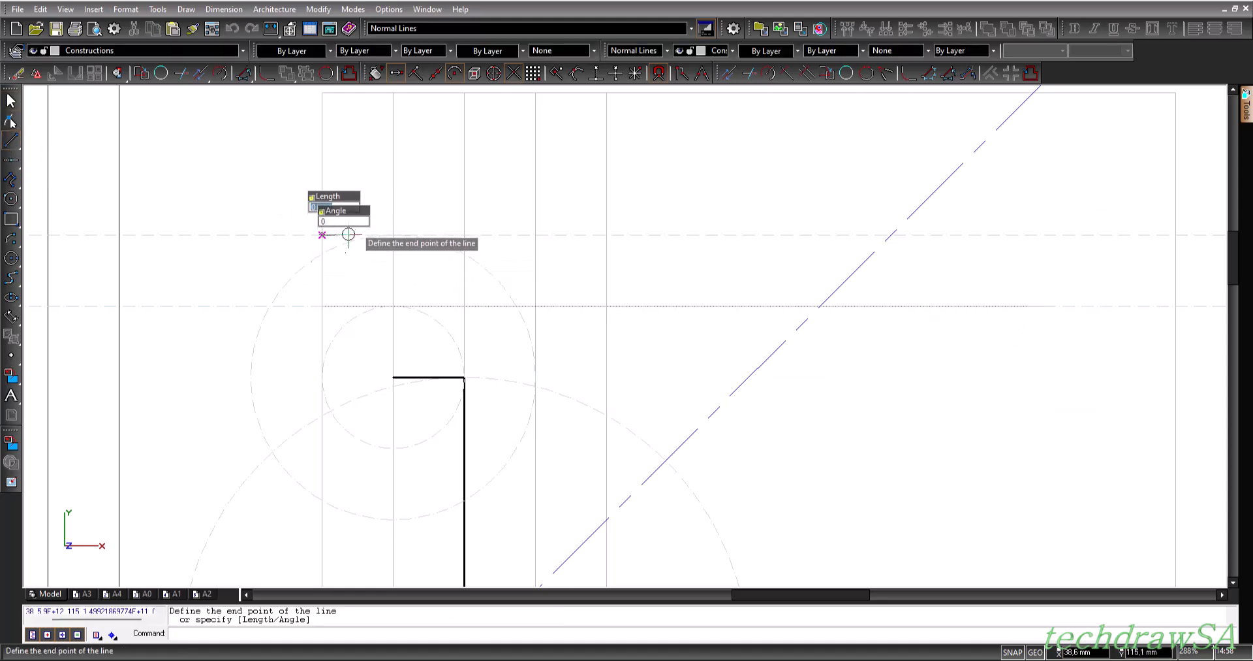
{"action": "left_click", "coordinate": [1056, 302]}
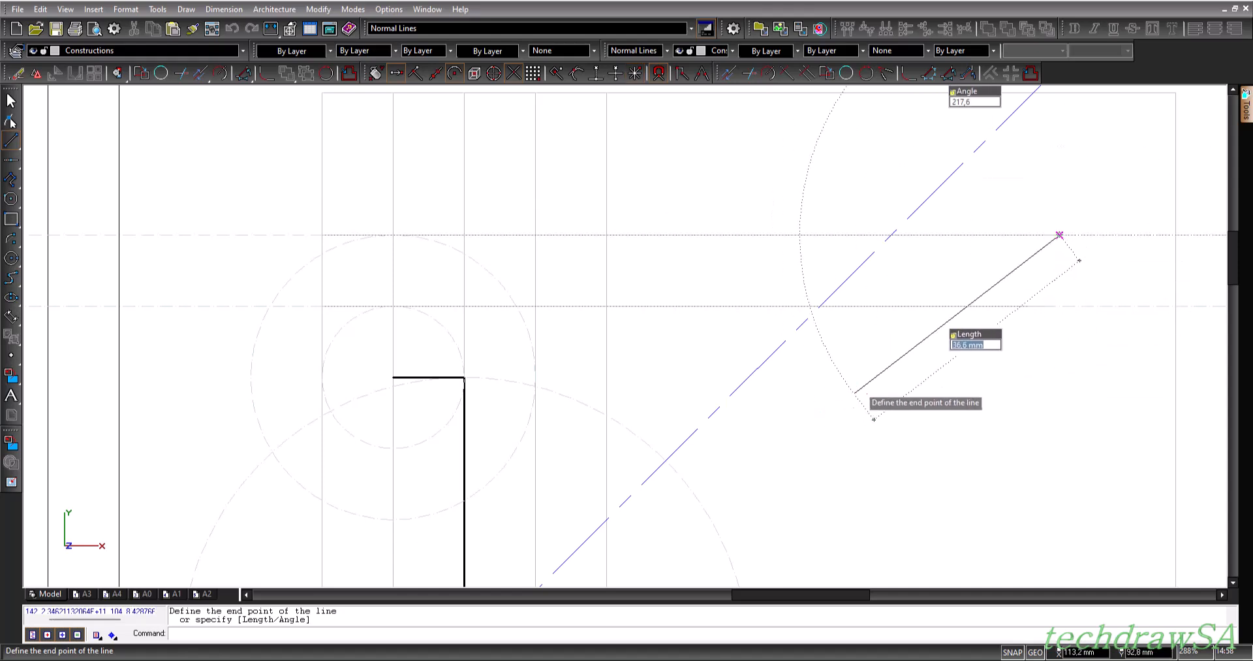
{"action": "key", "text": "Escape"}
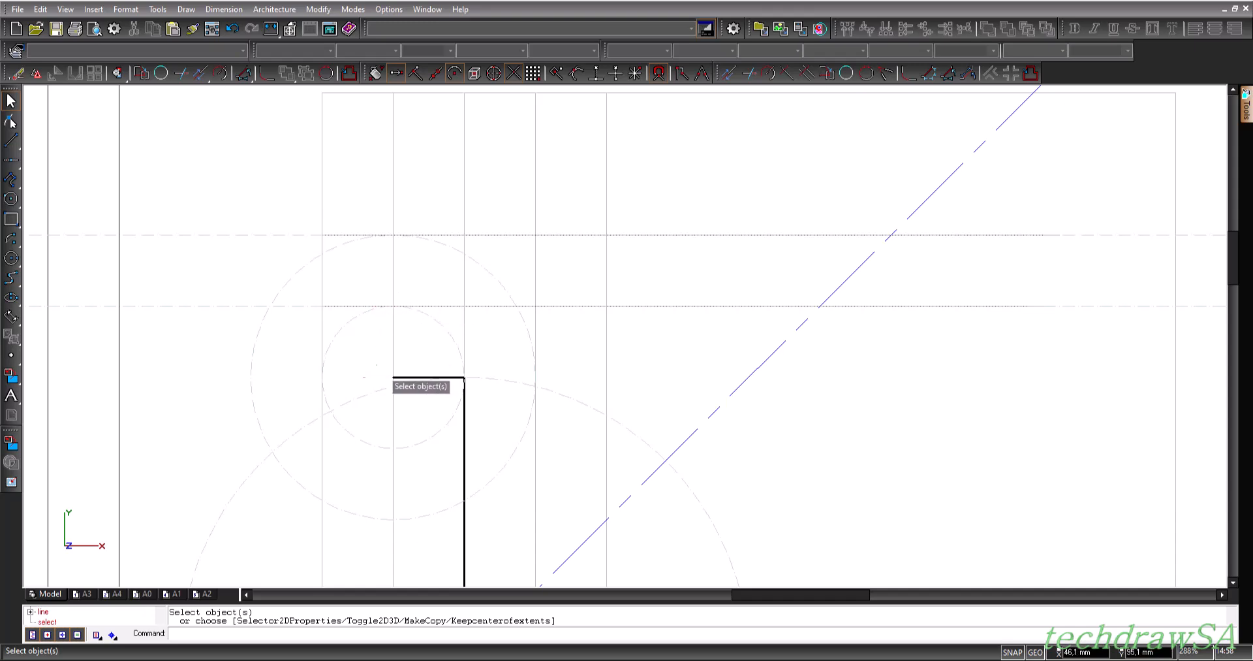
- Draw the left outline semicircle of radius 10 mm, centred on the lower horizontal trace line, ending at the left end of the short horizontal outline
{"action": "left_click_drag", "start_coordinate": [757, 598], "coordinate": [843, 598]}
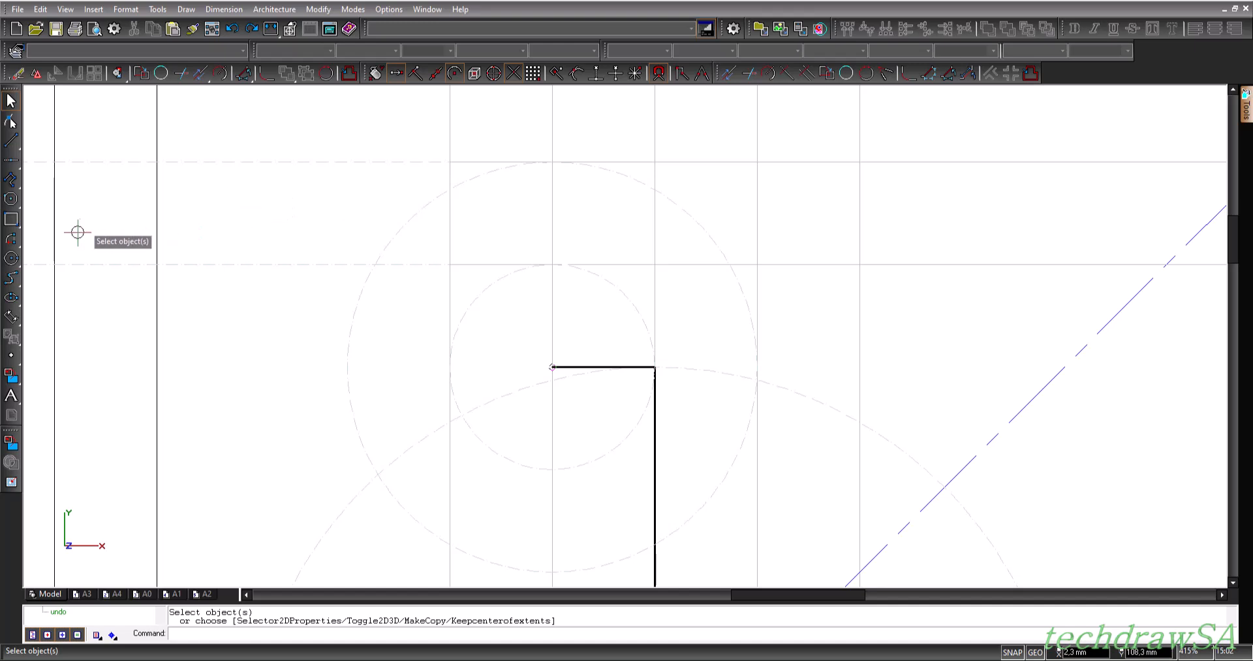
{"action": "left_click", "coordinate": [13, 240]}
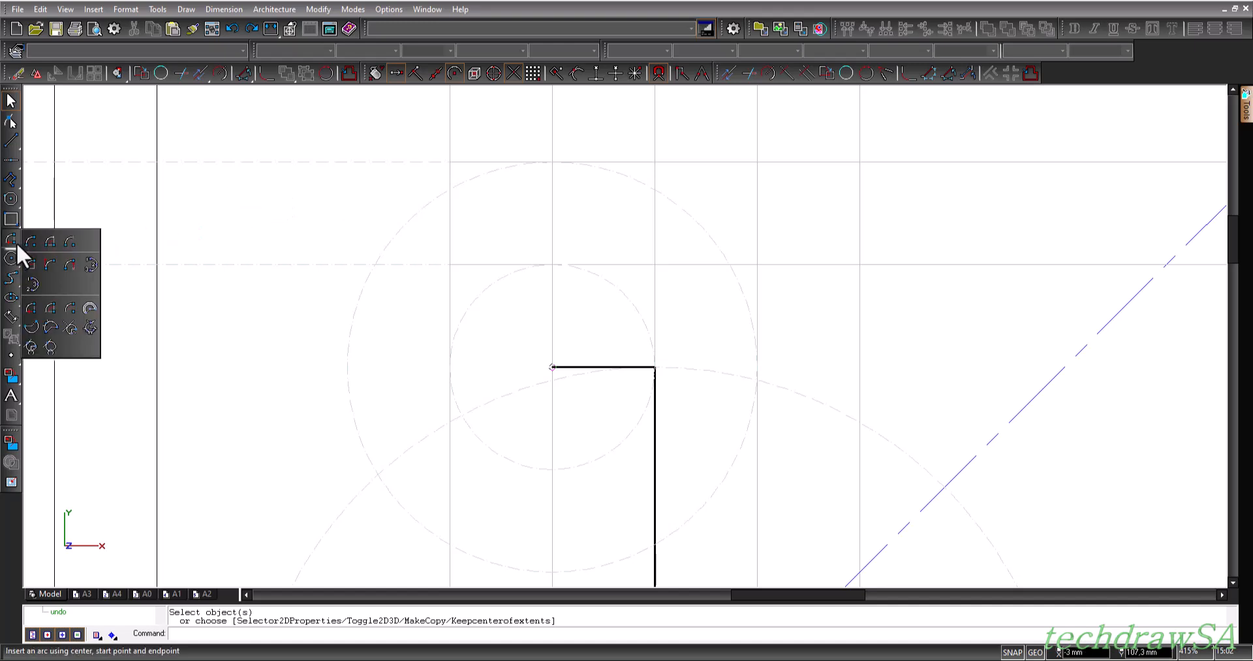
{"action": "left_click", "coordinate": [30, 307]}
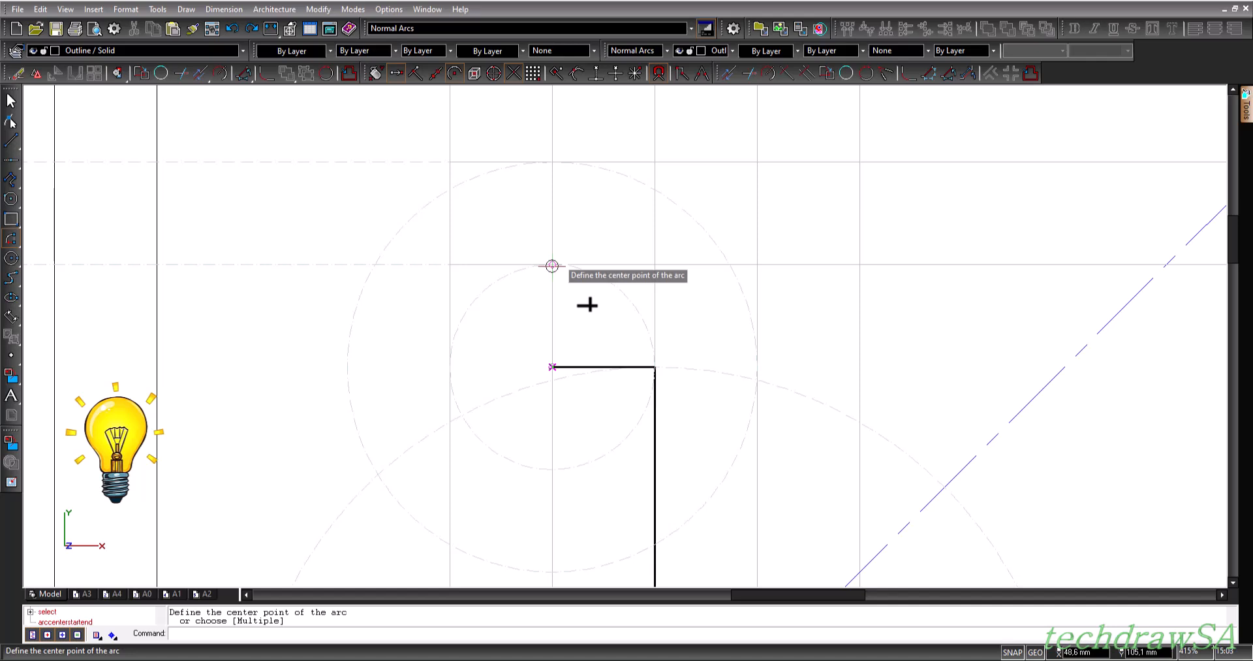
{"action": "scroll", "coordinate": [588, 303], "scroll_direction": "up", "scroll_amount": 3}
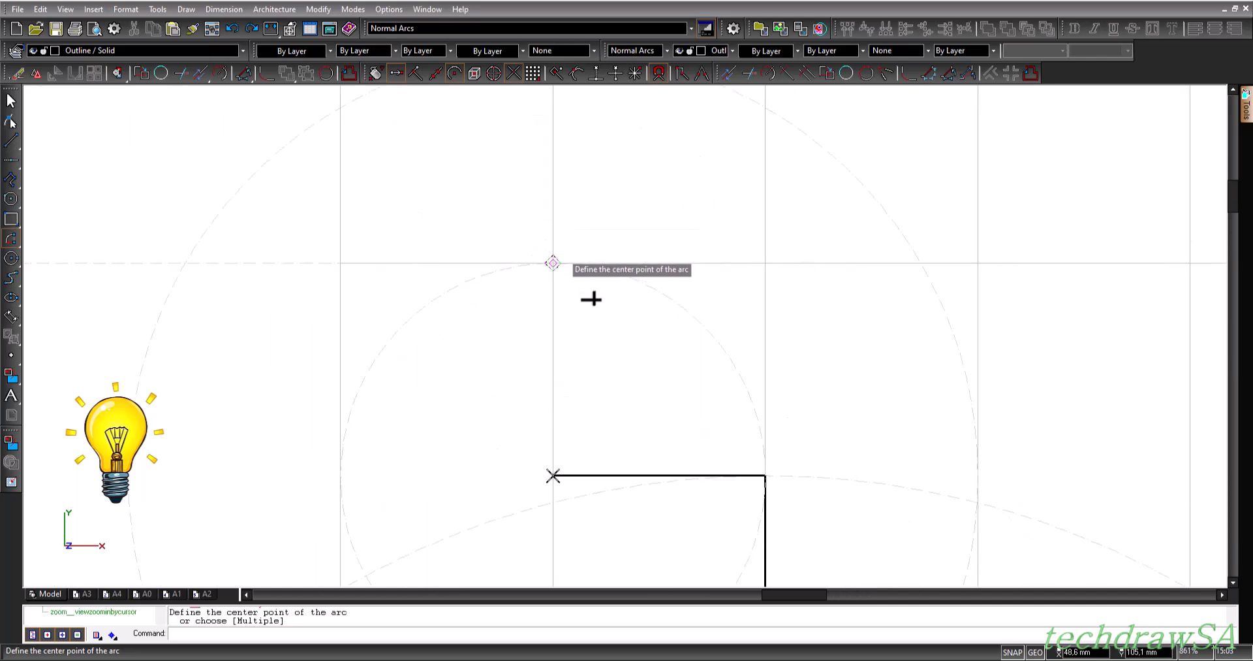
{"action": "left_click", "coordinate": [589, 301]}
{"action": "scroll", "coordinate": [588, 302], "scroll_direction": "down", "scroll_amount": 3}
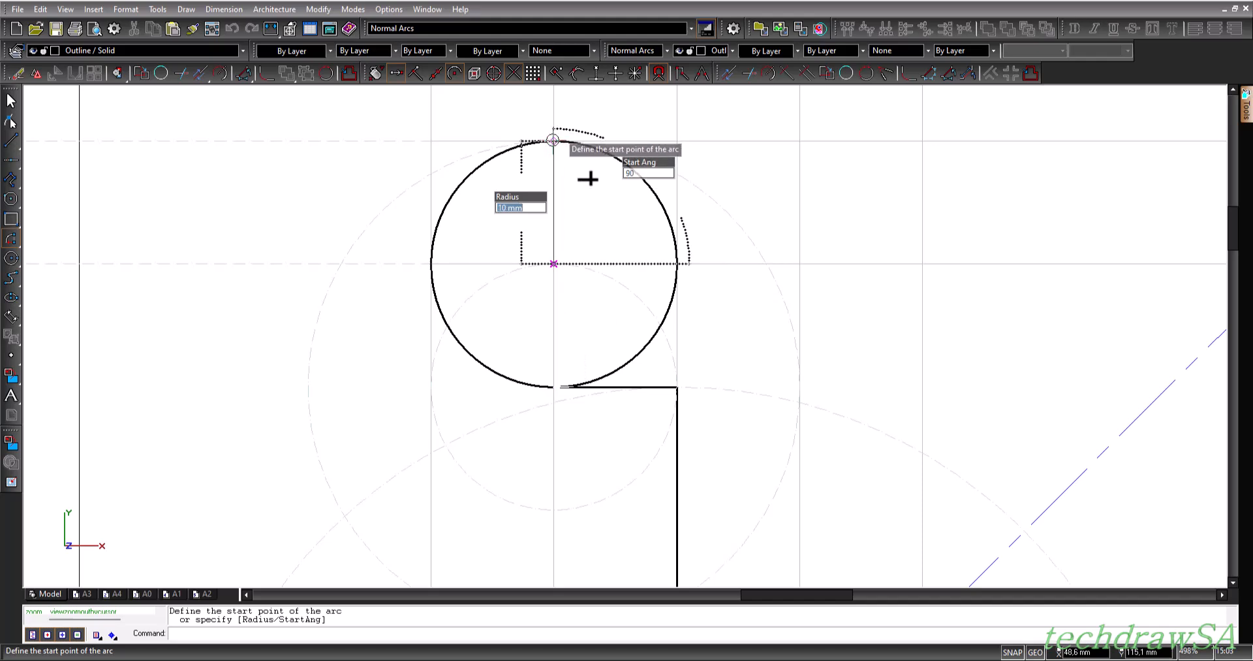
{"action": "left_click", "coordinate": [553, 140]}
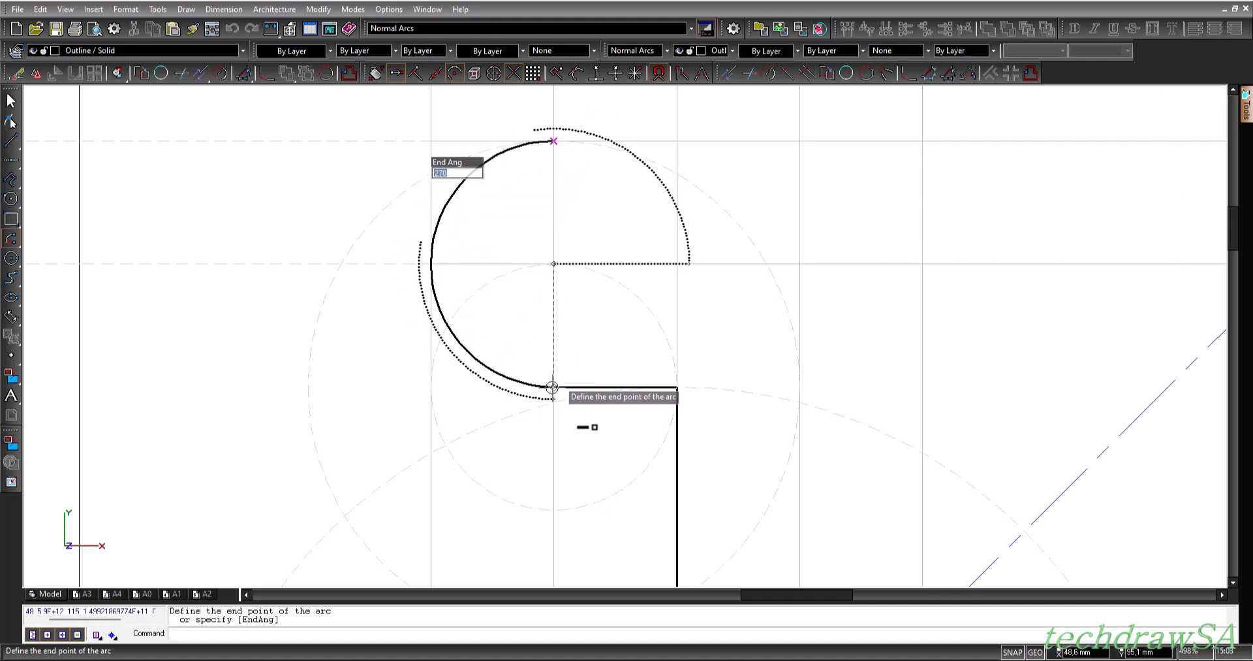
{"action": "left_click", "coordinate": [588, 425]}
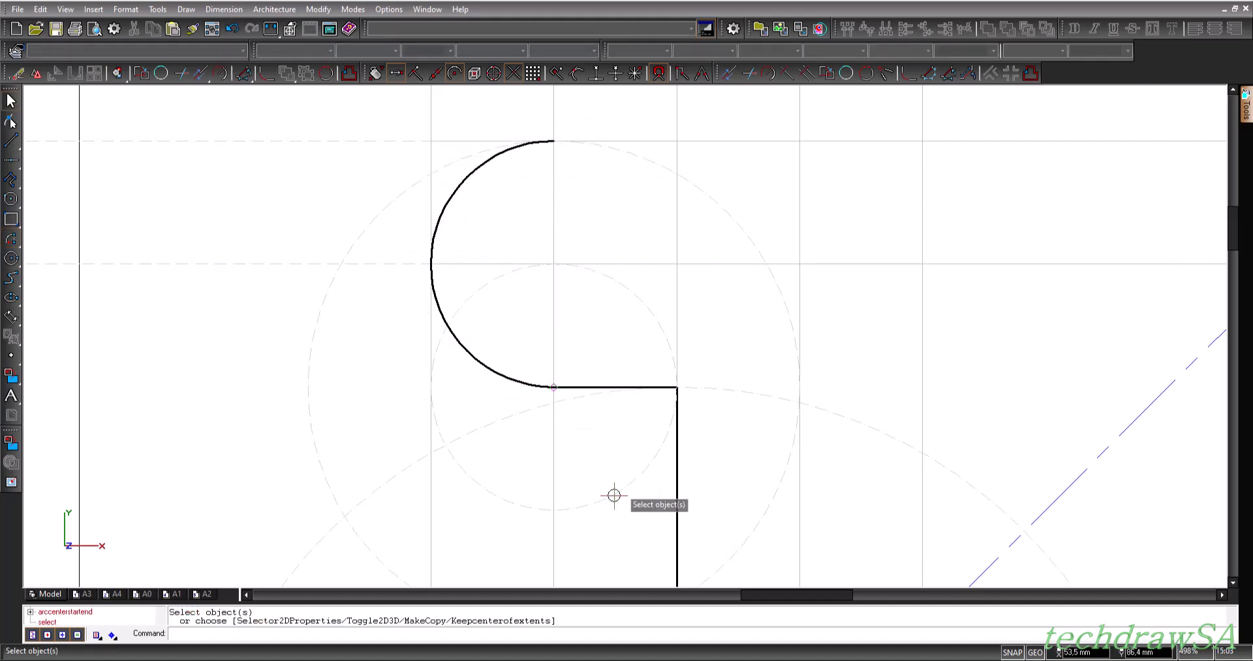
- Draw the 20 mm horizontal top outline from the upper end of the semicircle along the upper horizontal trace line
{"action": "scroll", "coordinate": [822, 247], "scroll_direction": "down", "scroll_amount": 5}
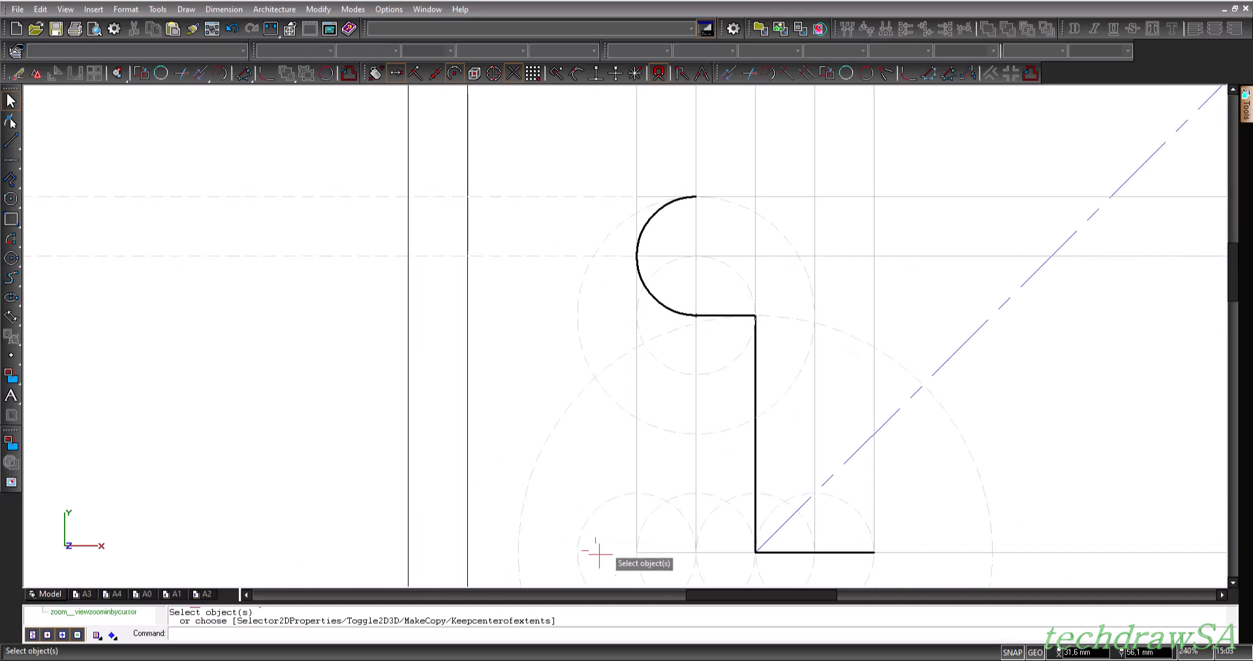
{"action": "left_click_drag", "start_coordinate": [706, 596], "coordinate": [794, 611]}
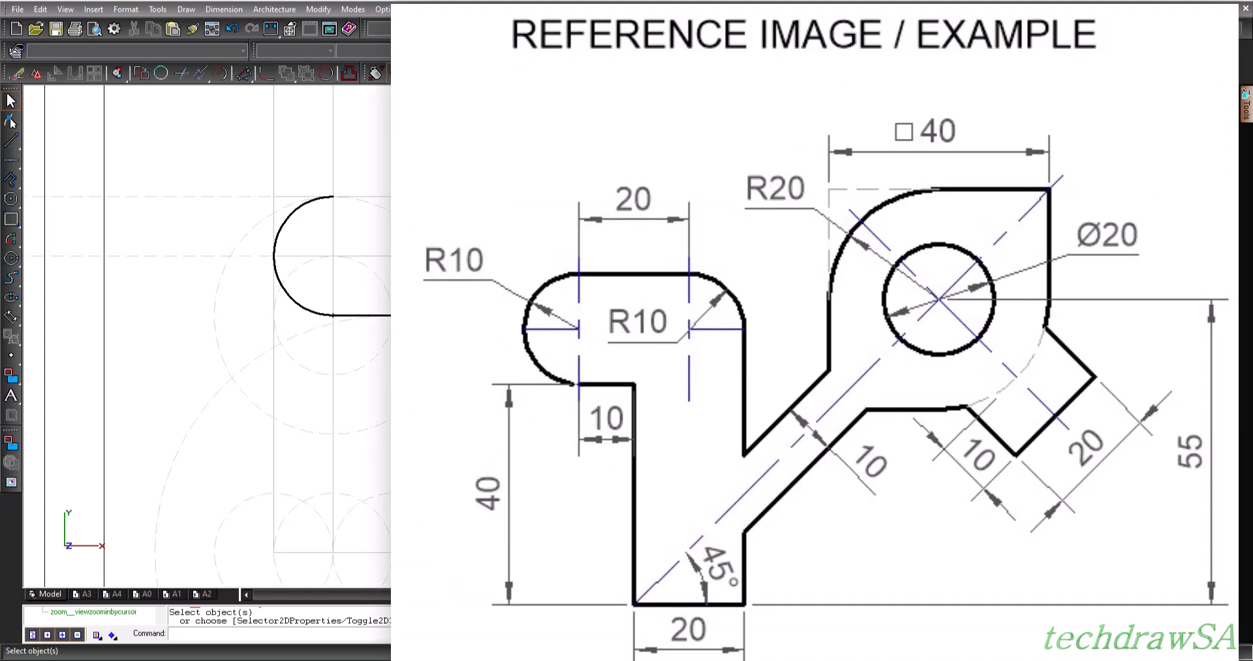
{"action": "scroll", "coordinate": [207, 336], "scroll_direction": "right", "scroll_amount": 5}
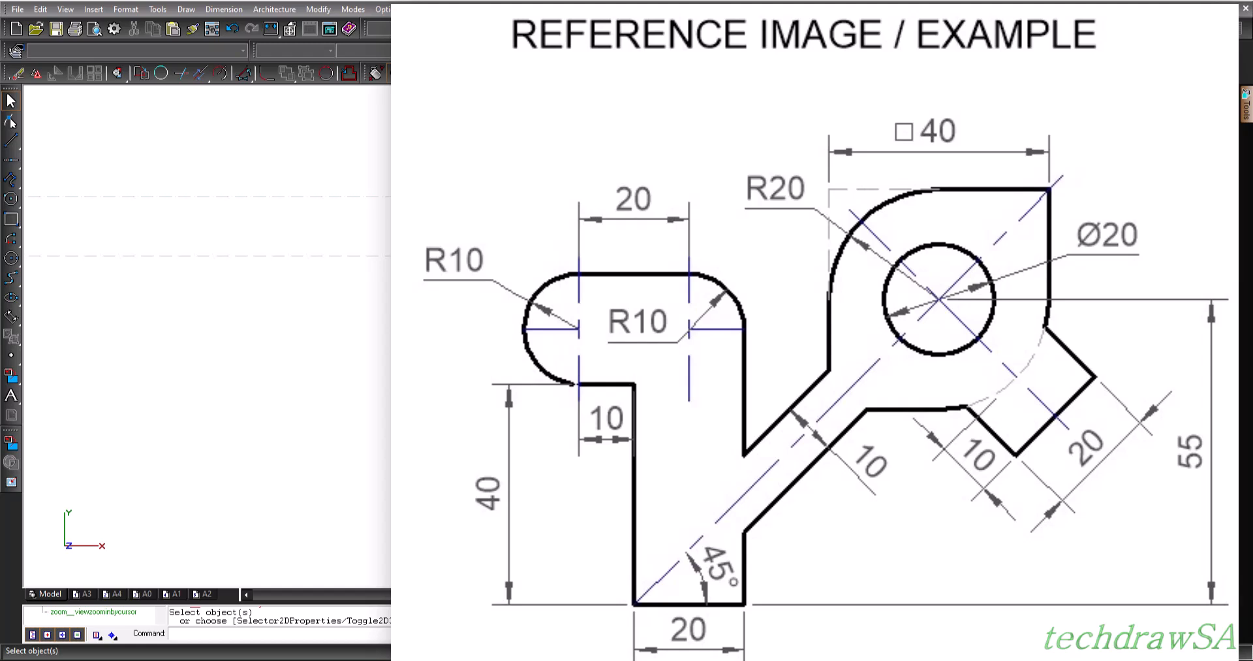
{"action": "left_click_drag", "start_coordinate": [840, 594], "coordinate": [645, 592]}
{"action": "left_click", "coordinate": [13, 142]}
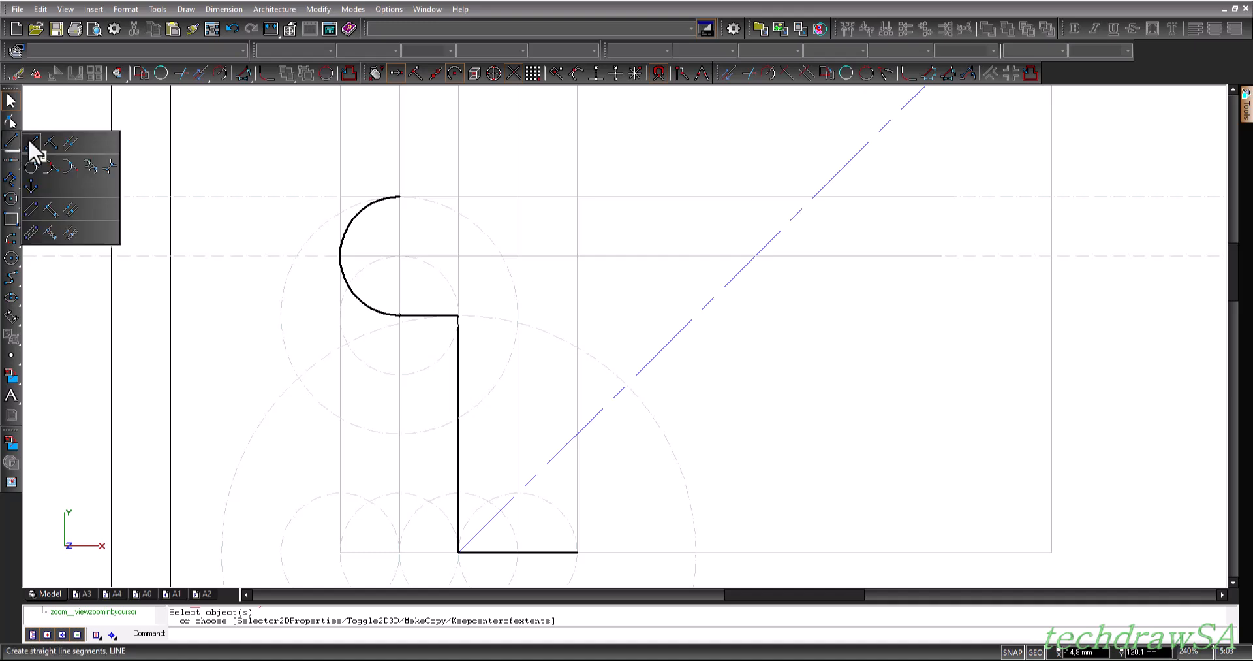
{"action": "left_click", "coordinate": [30, 142]}
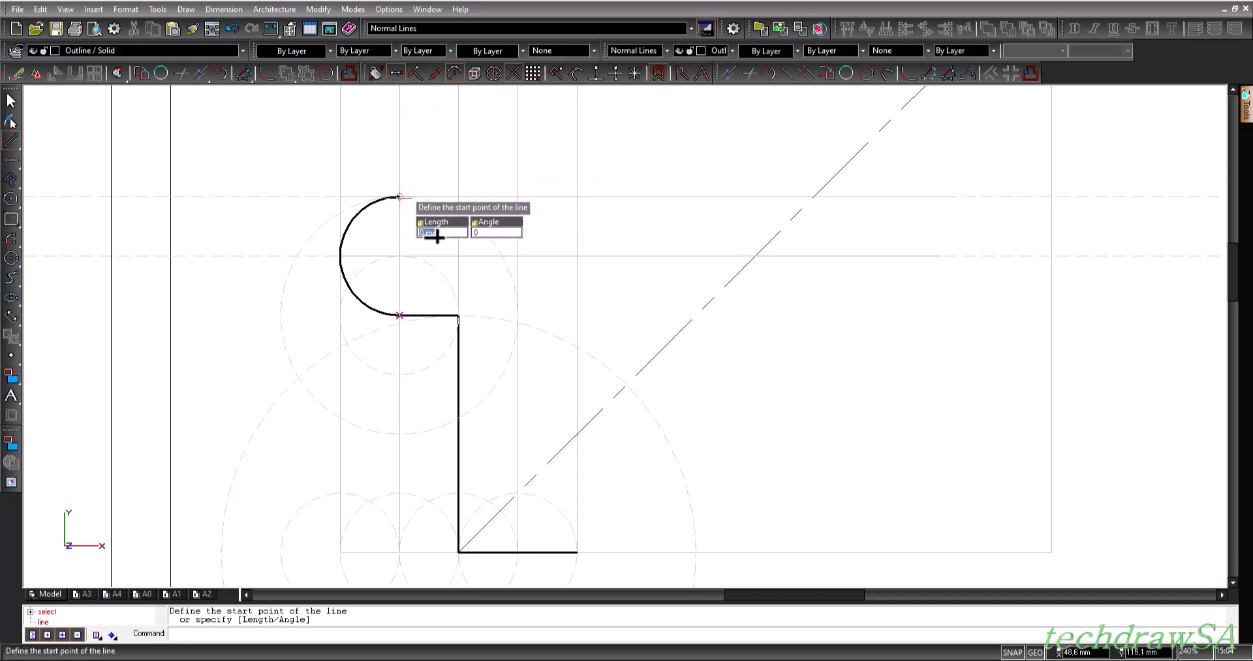
{"action": "left_click", "coordinate": [437, 236]}
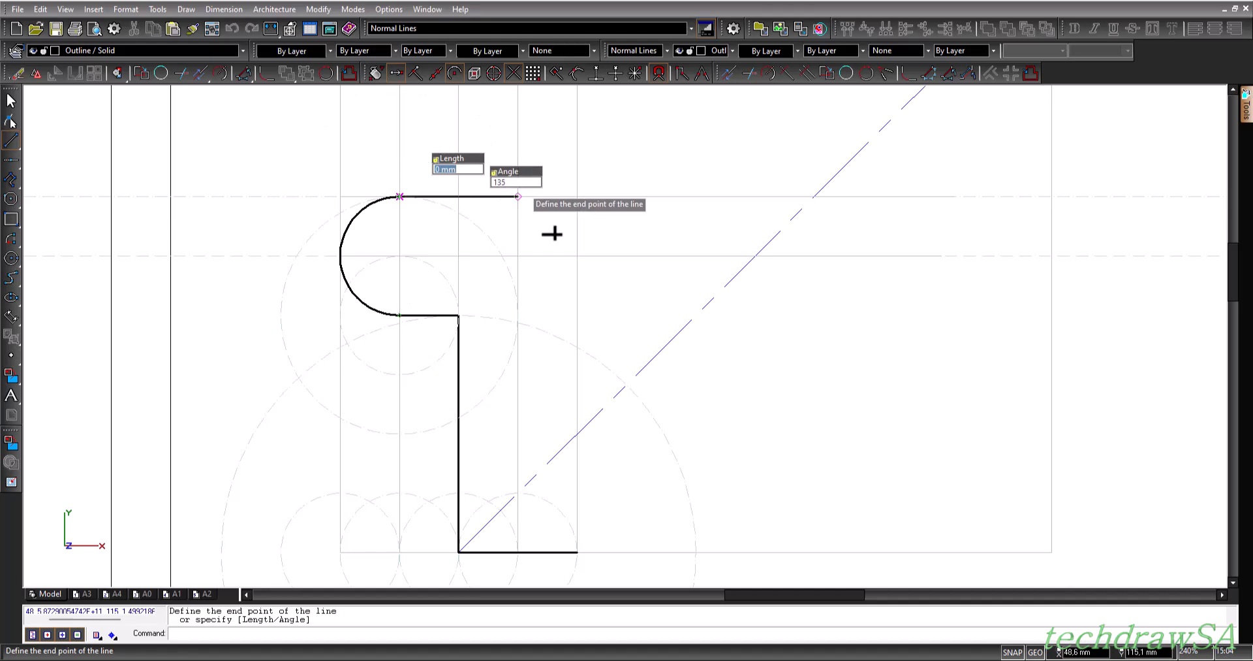
{"action": "left_click", "coordinate": [518, 195]}
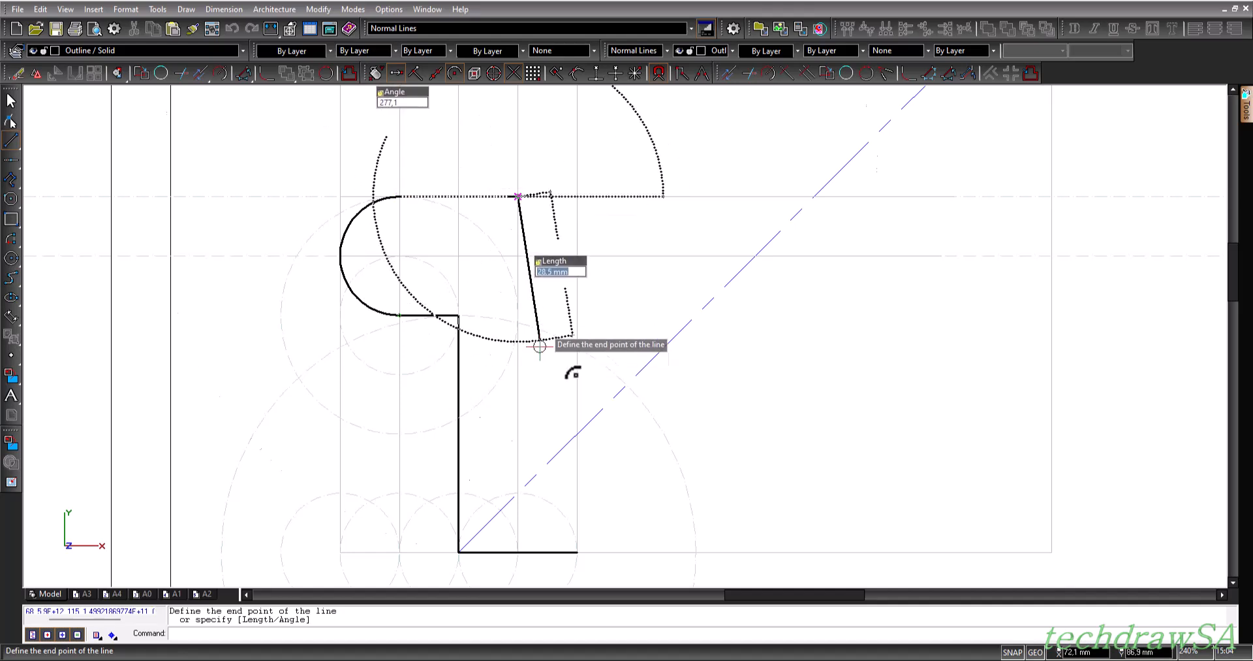
{"action": "key", "text": "Escape"}
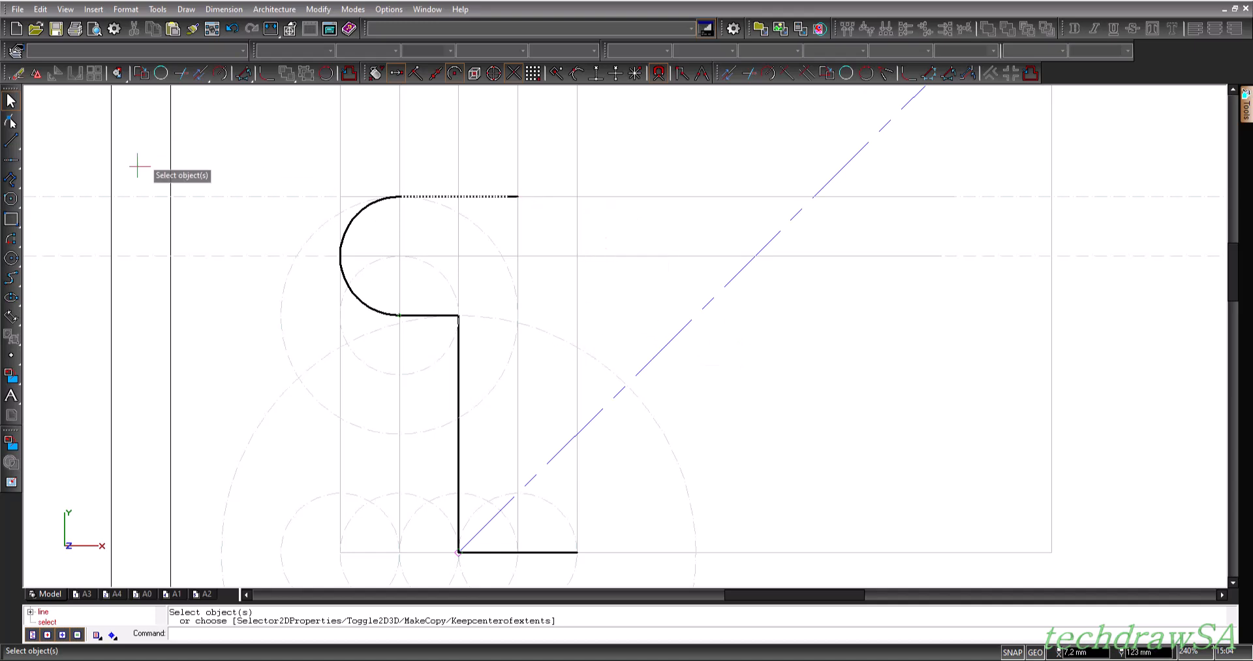
- Draw a quarter arc of radius 10 mm joining the right end of the top outline to the right vertical trace line
{"action": "left_click", "coordinate": [11, 240]}
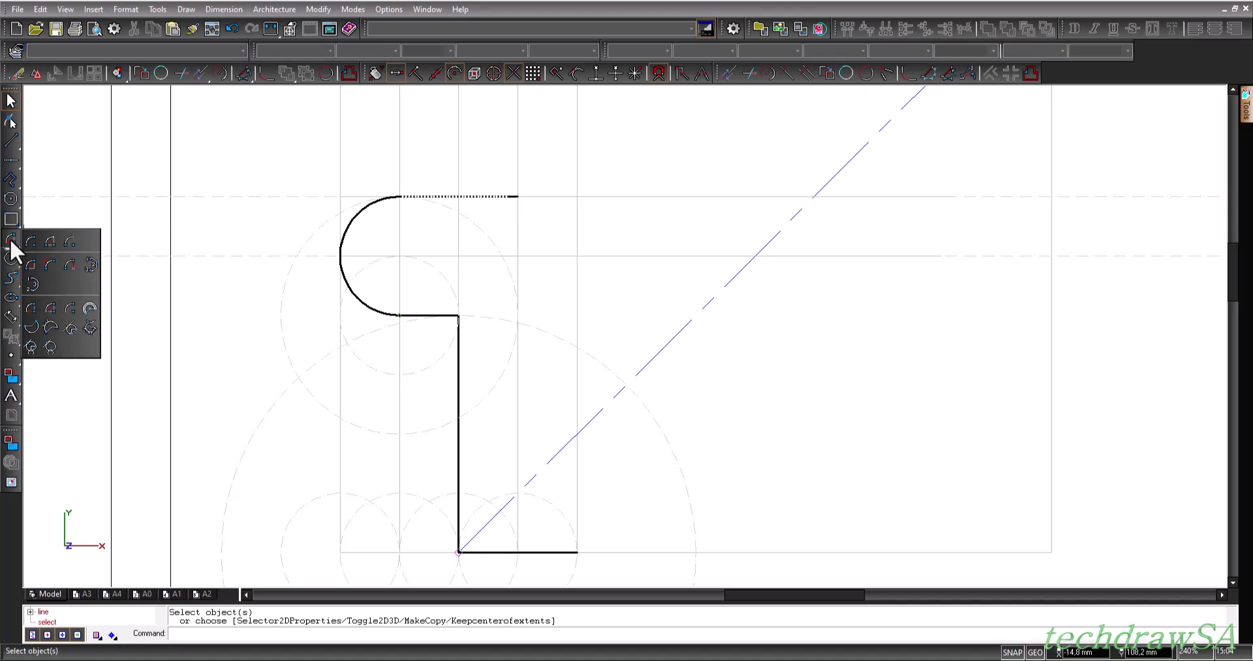
{"action": "left_click", "coordinate": [30, 307]}
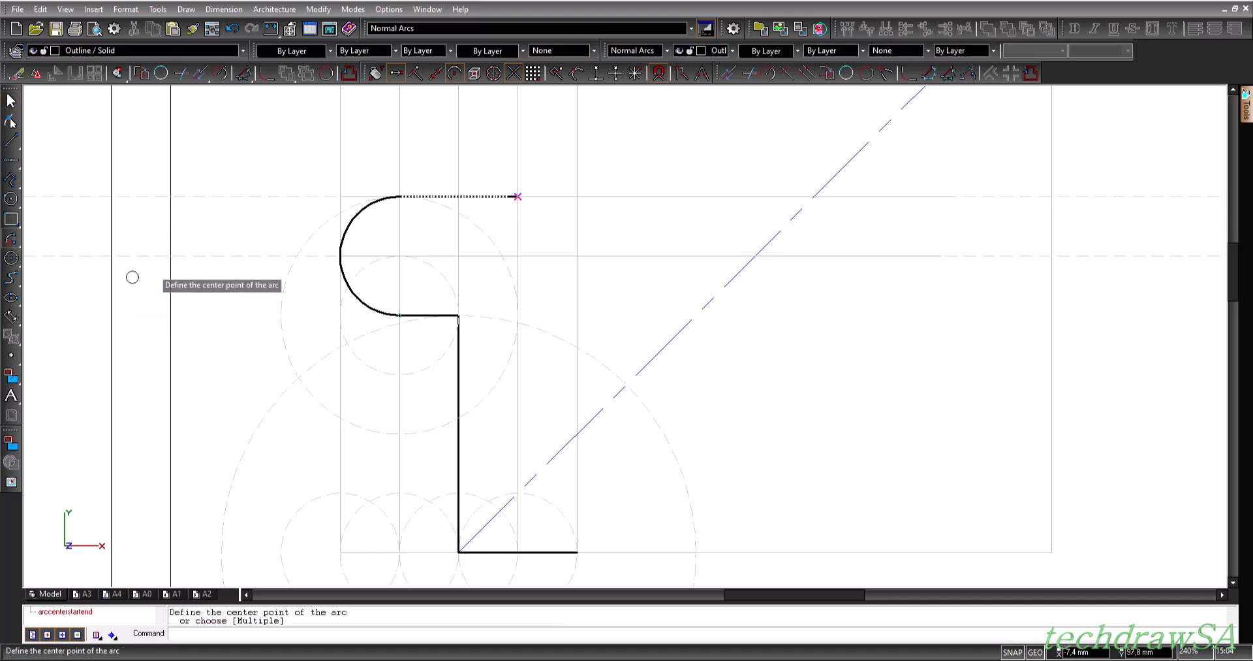
{"action": "left_click", "coordinate": [518, 255]}
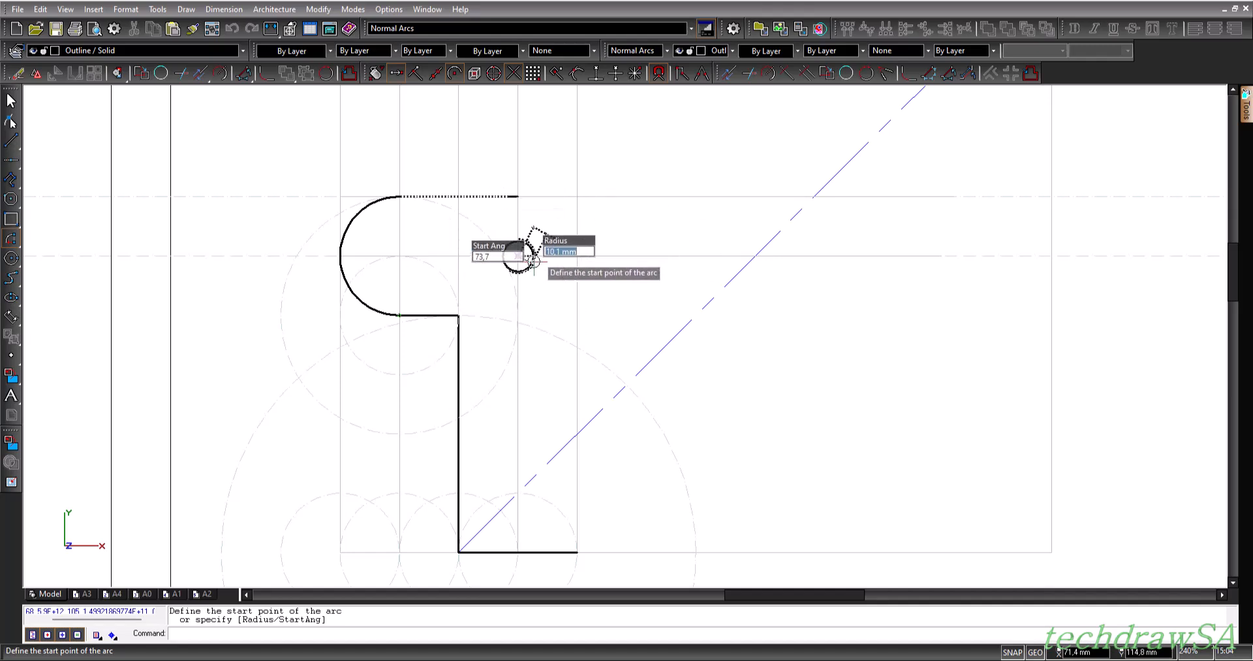
{"action": "left_click", "coordinate": [615, 296]}
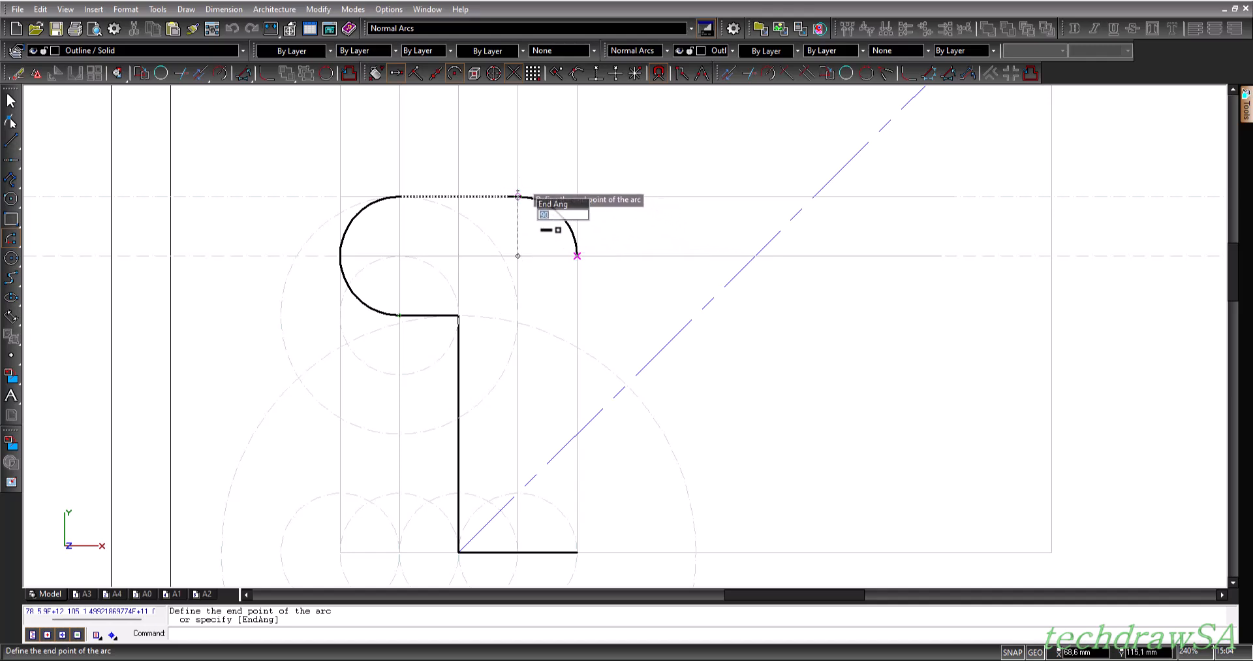
{"action": "left_click", "coordinate": [517, 197]}
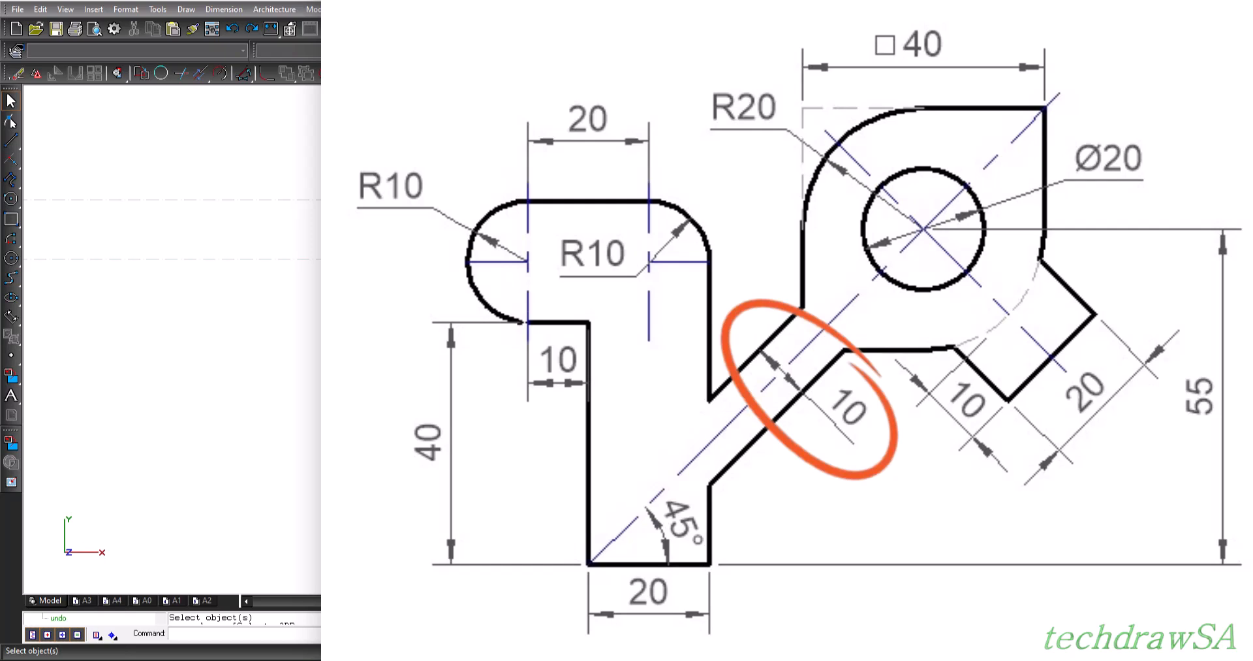
- Delete all the dashed construction lines and circles, keeping the traced lines on the Constructions layer
{"action": "left_click_drag", "start_coordinate": [868, 601], "coordinate": [684, 628]}
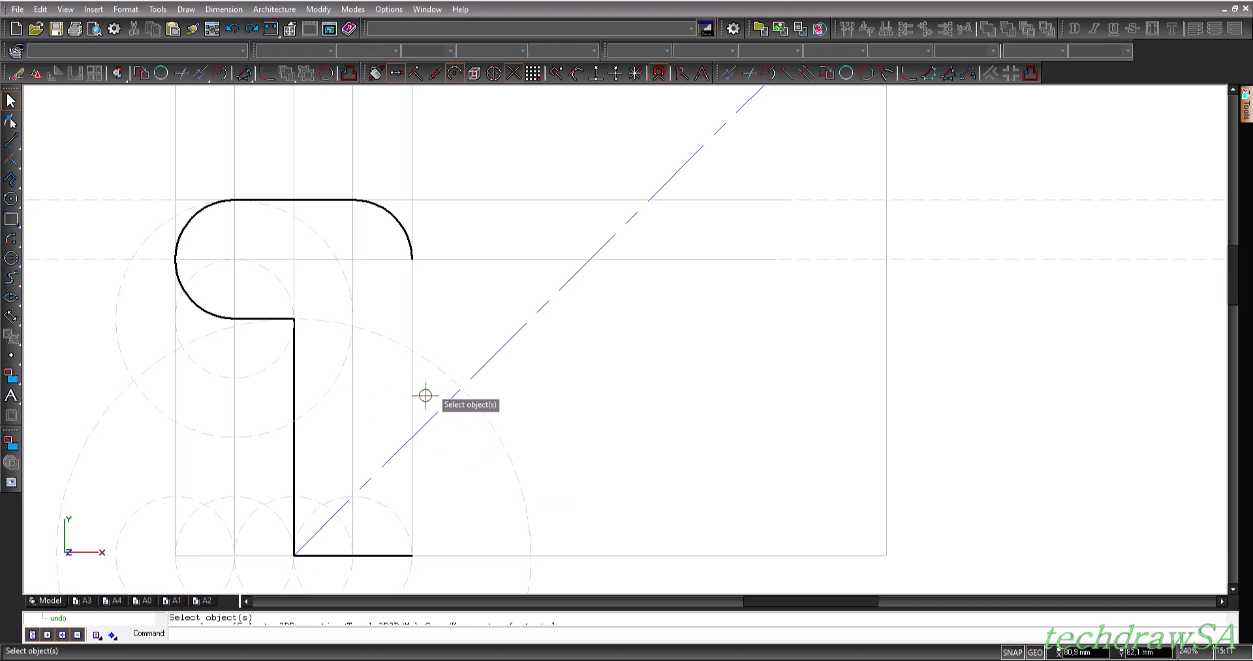
{"action": "left_click", "coordinate": [41, 8]}
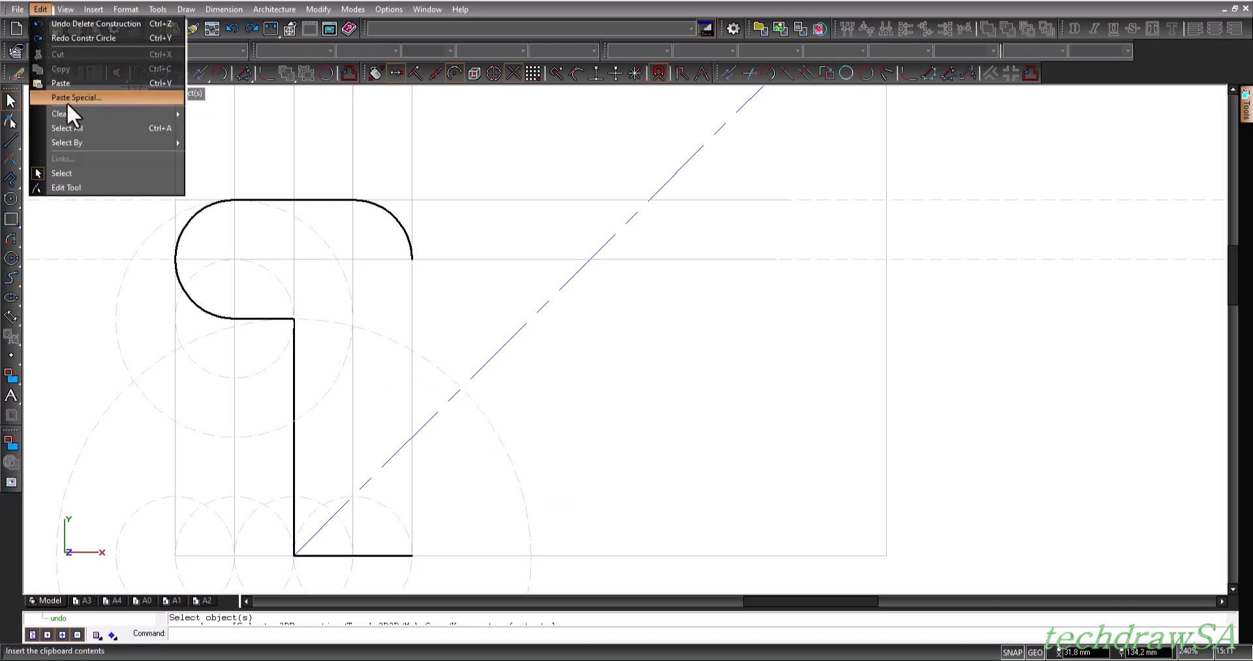
{"action": "left_click", "coordinate": [50, 13]}
{"action": "left_click", "coordinate": [46, 10]}
{"action": "mouse_move", "coordinate": [117, 115]}
{"action": "left_click", "coordinate": [236, 158]}
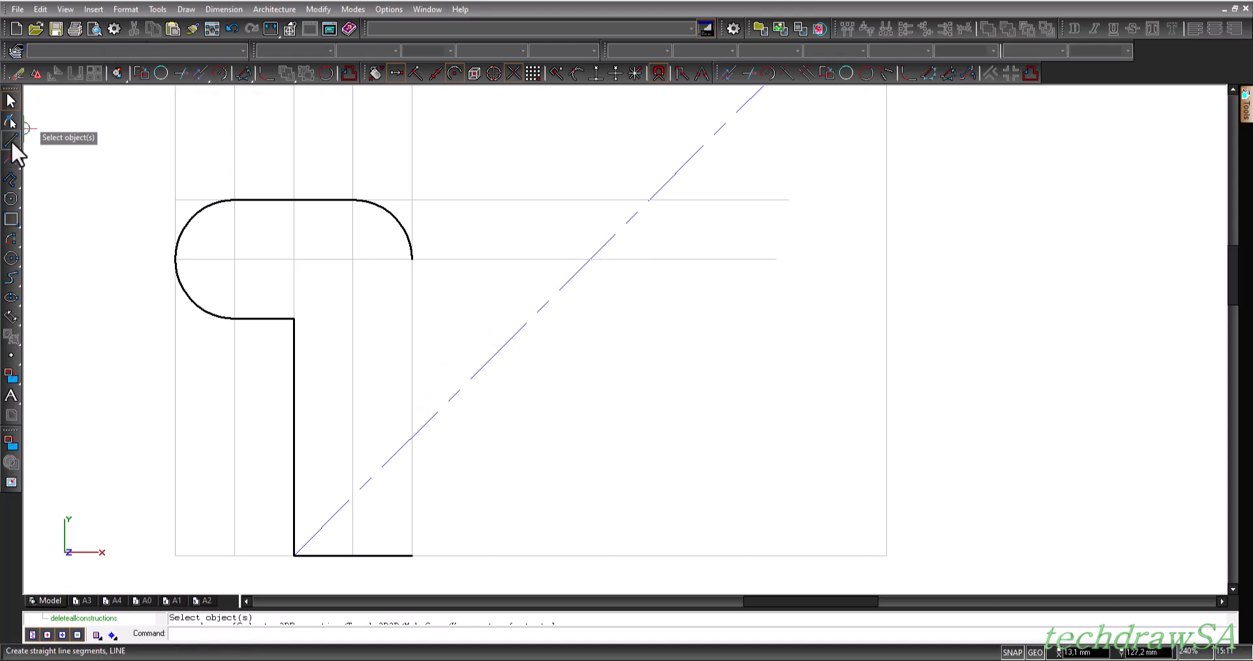
- Draw a short line perpendicular to the 45° centre line, towards its upper-left side, on the Constructions layer
{"action": "left_click", "coordinate": [11, 141]}
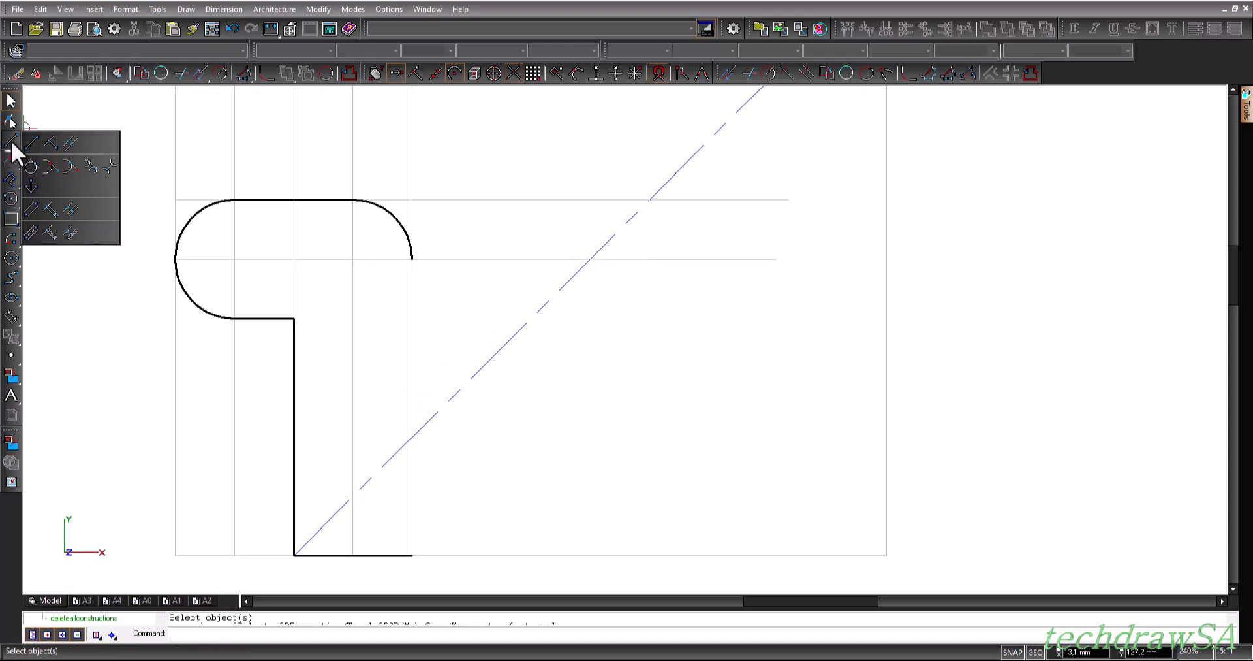
{"action": "left_click", "coordinate": [51, 143]}
{"action": "left_click", "coordinate": [487, 359]}
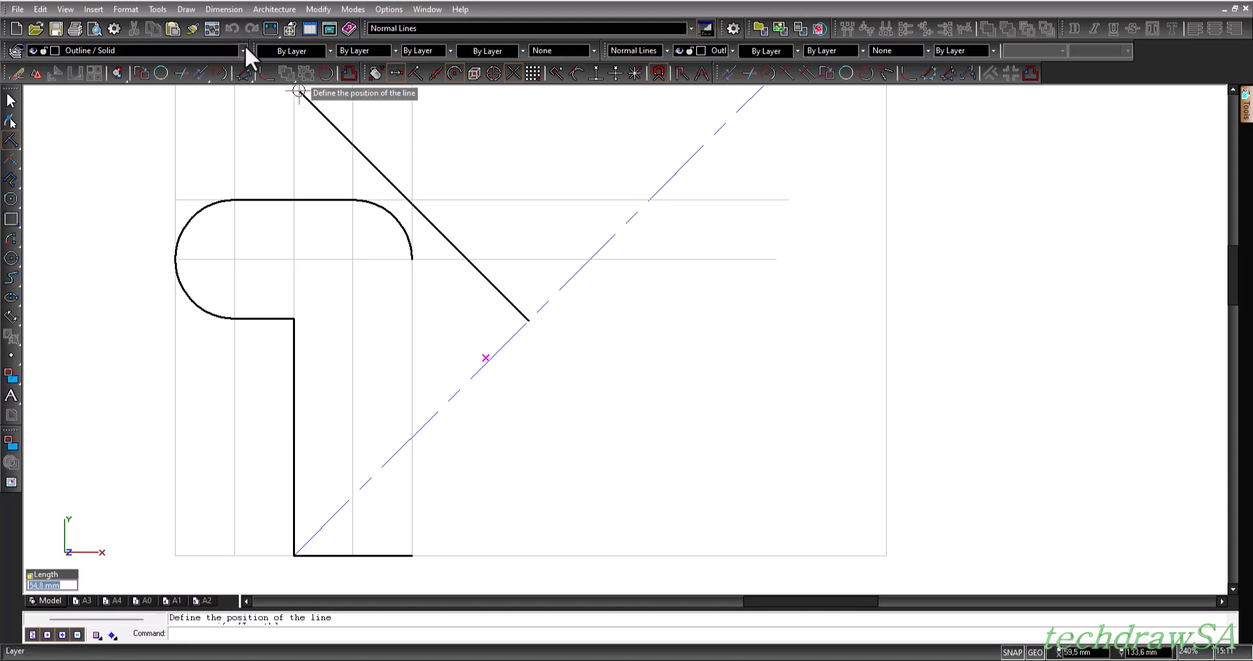
{"action": "left_click", "coordinate": [242, 50]}
{"action": "left_click", "coordinate": [91, 116]}
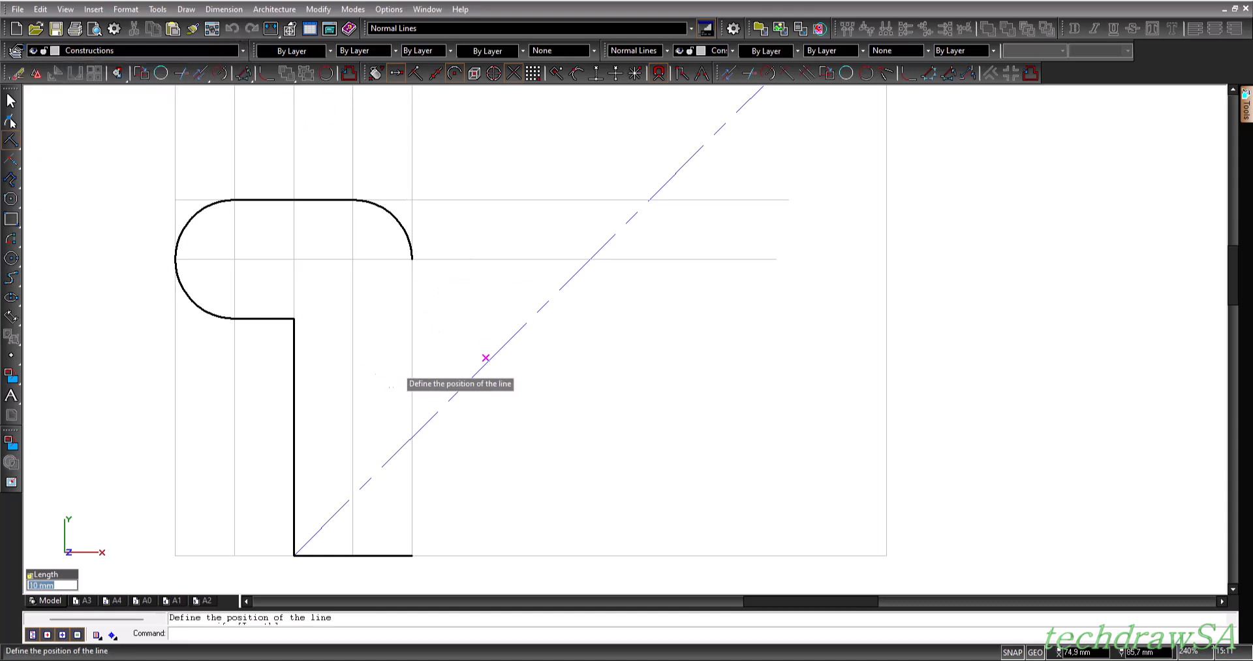
{"action": "left_click", "coordinate": [439, 341]}
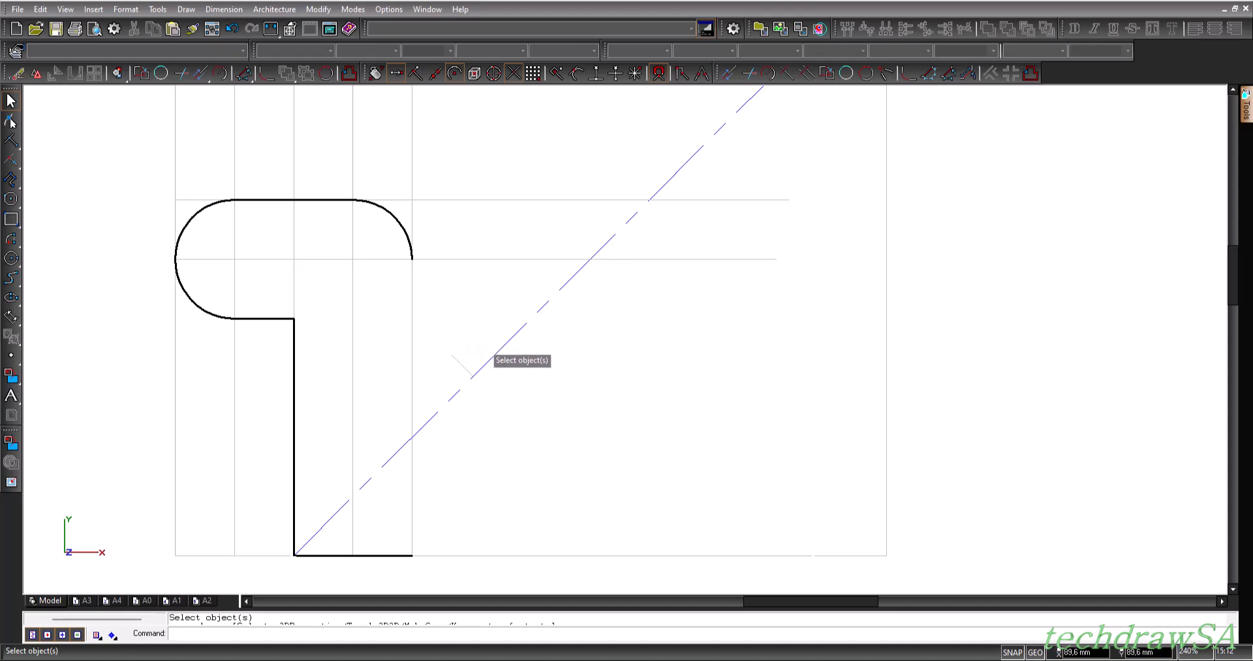
- Add a construction circle centred where the short perpendicular line meets the 45° centre line, passing through the line's outer end
{"action": "left_click", "coordinate": [11, 160]}
{"action": "left_click", "coordinate": [30, 224]}
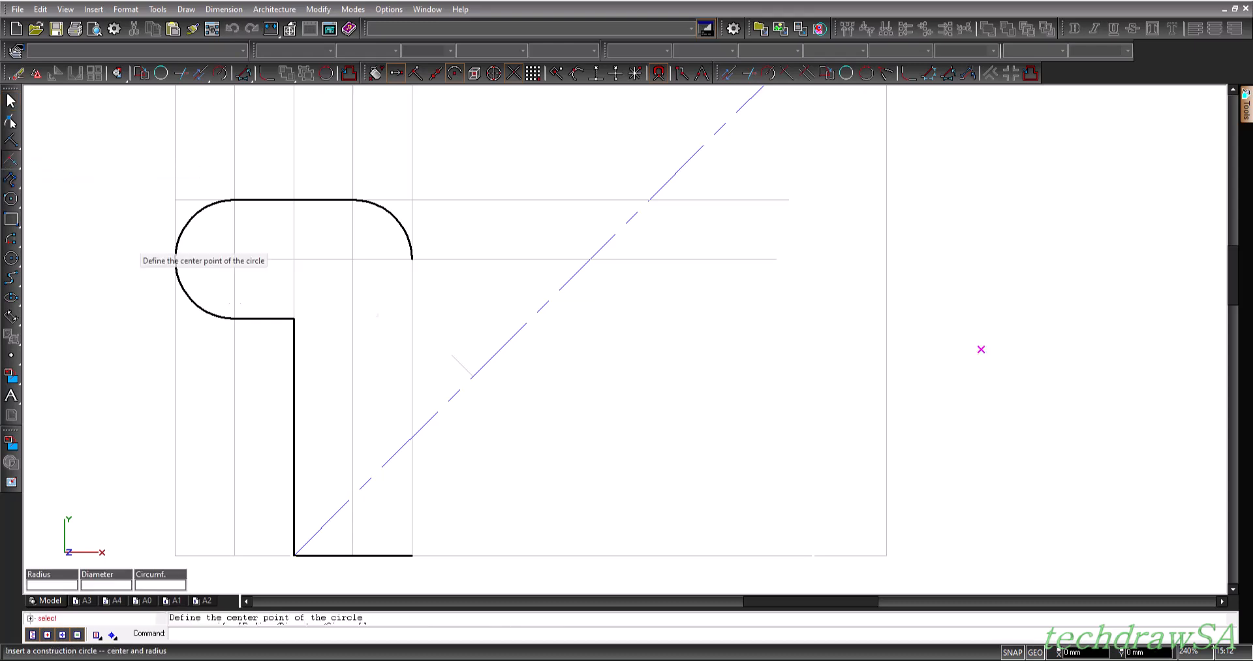
{"action": "left_click", "coordinate": [473, 376]}
{"action": "left_click", "coordinate": [452, 355]}
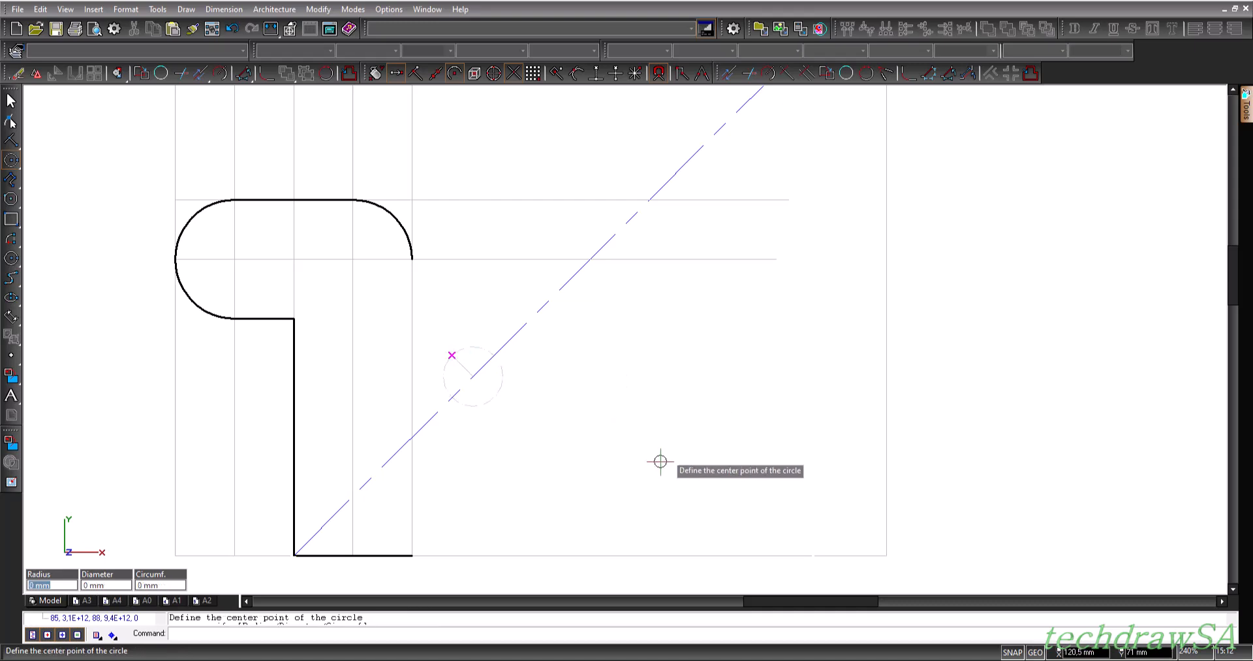
- Lengthen the short perpendicular line across the 45° centre line to the opposite side of the construction circle
{"action": "left_click", "coordinate": [723, 76]}
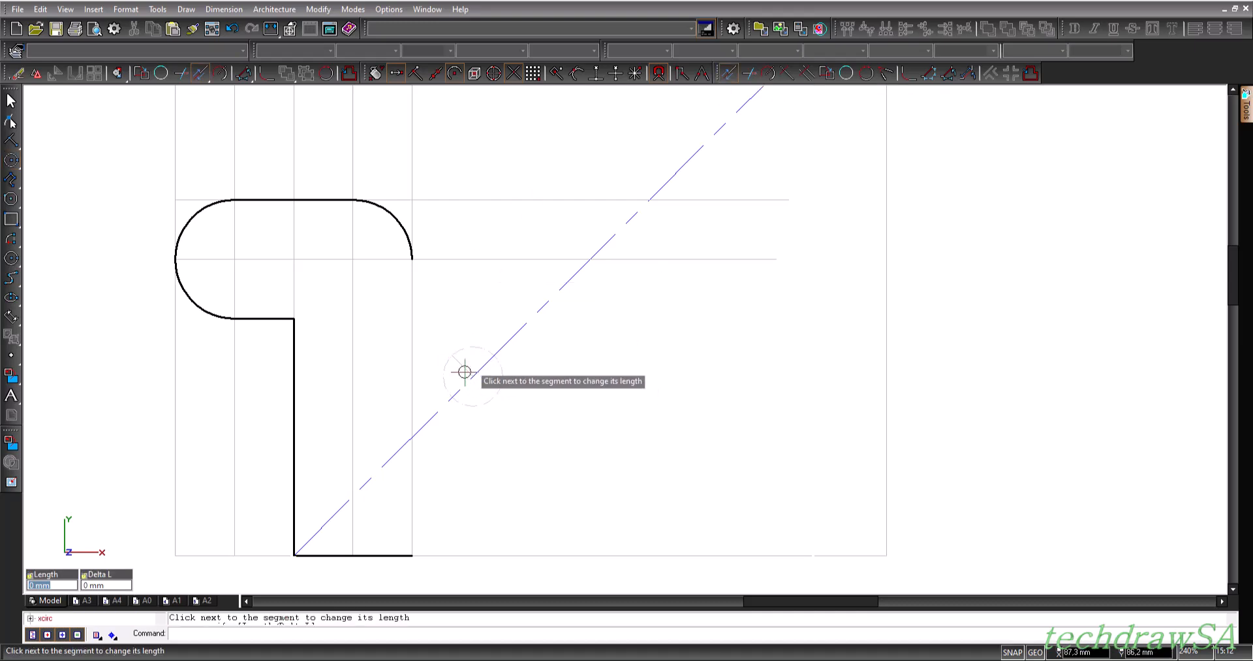
{"action": "left_click", "coordinate": [504, 408]}
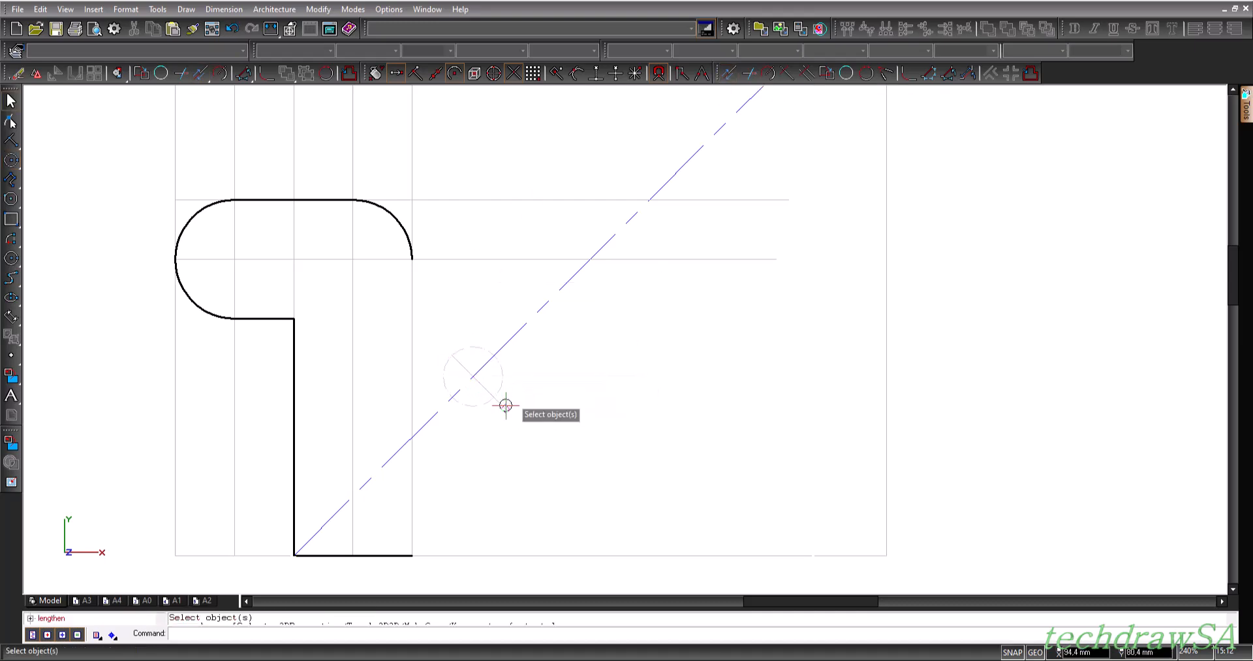
{"action": "left_click", "coordinate": [728, 76]}
{"action": "left_click", "coordinate": [497, 406]}
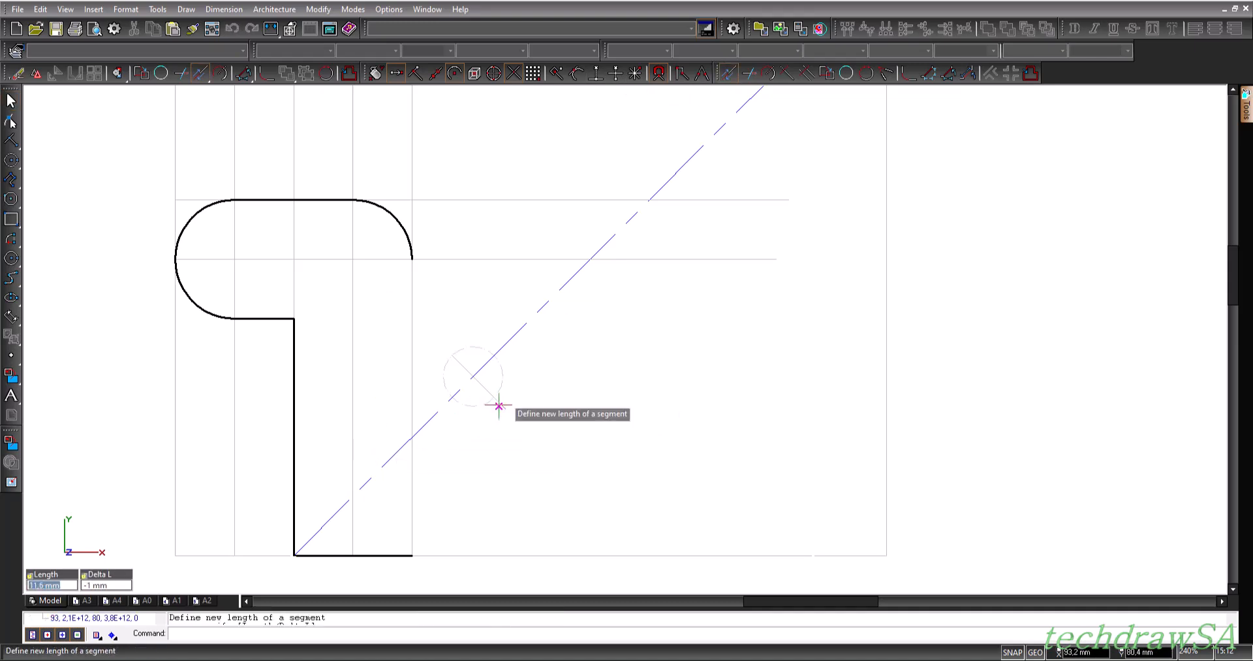
{"action": "left_click", "coordinate": [526, 434]}
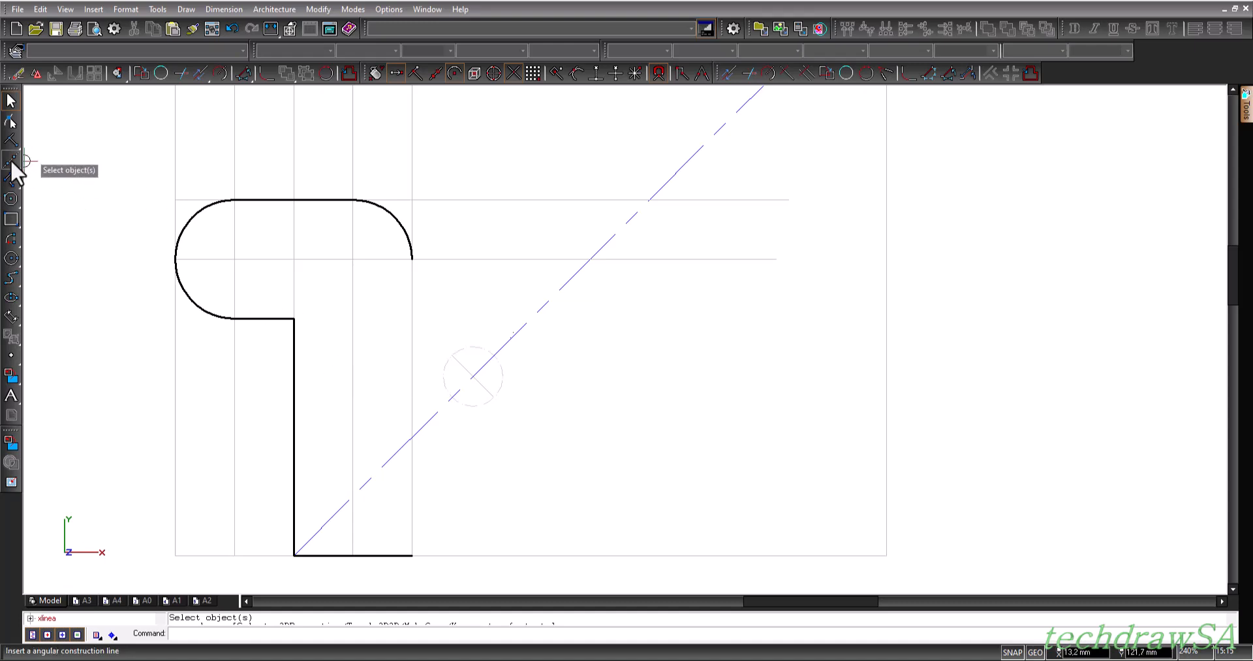
- Add a 45° construction line through the upper-left end of the short line crossing the small construction circle
{"action": "mouse_move", "coordinate": [10, 159]}
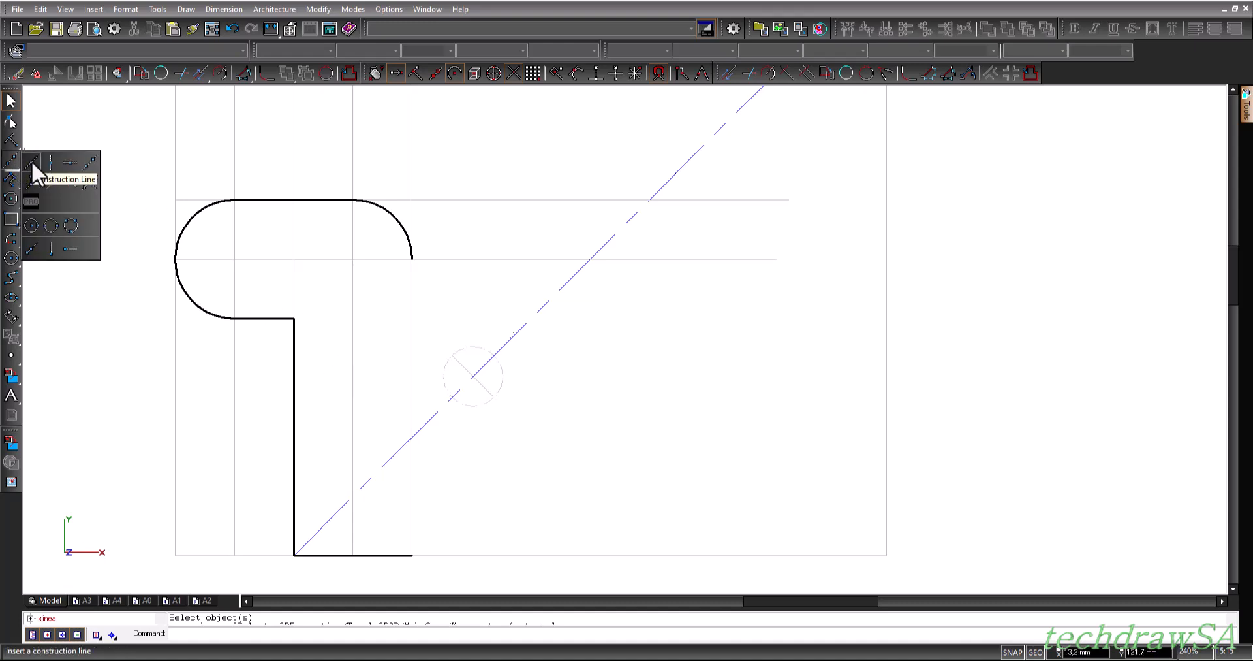
{"action": "left_click", "coordinate": [31, 161]}
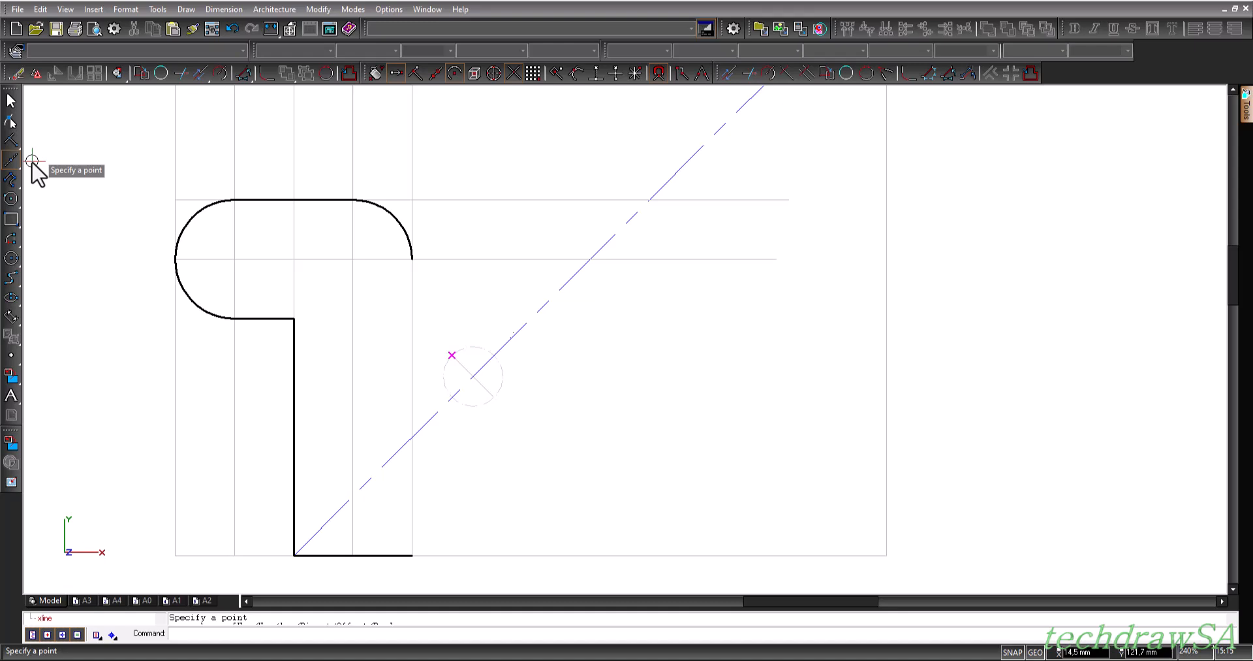
{"action": "left_click", "coordinate": [451, 354]}
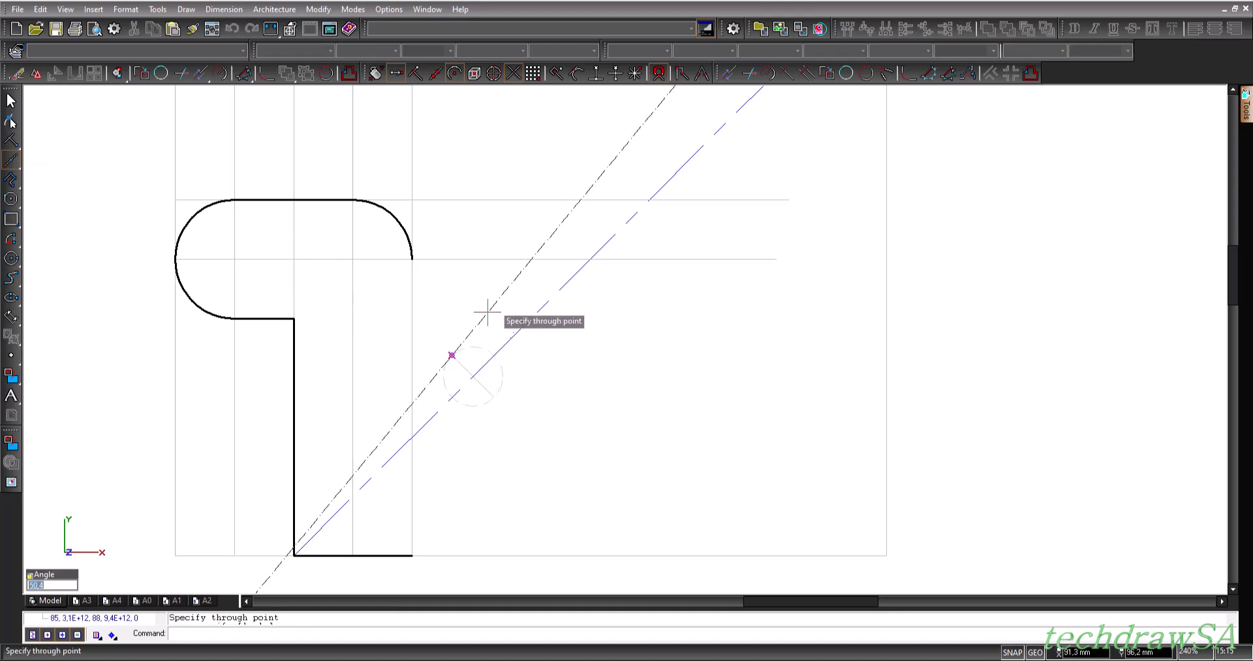
{"action": "key", "text": "BackSpace"}
{"action": "type", "text": "45"}
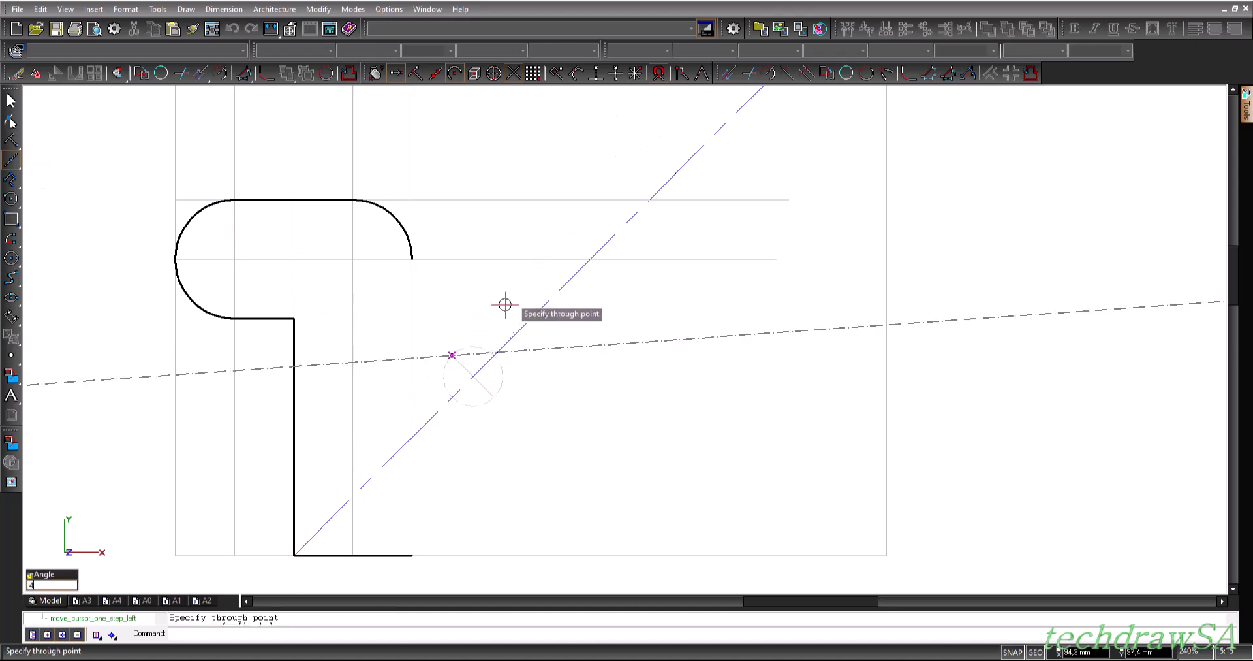
{"action": "key", "text": "Return"}
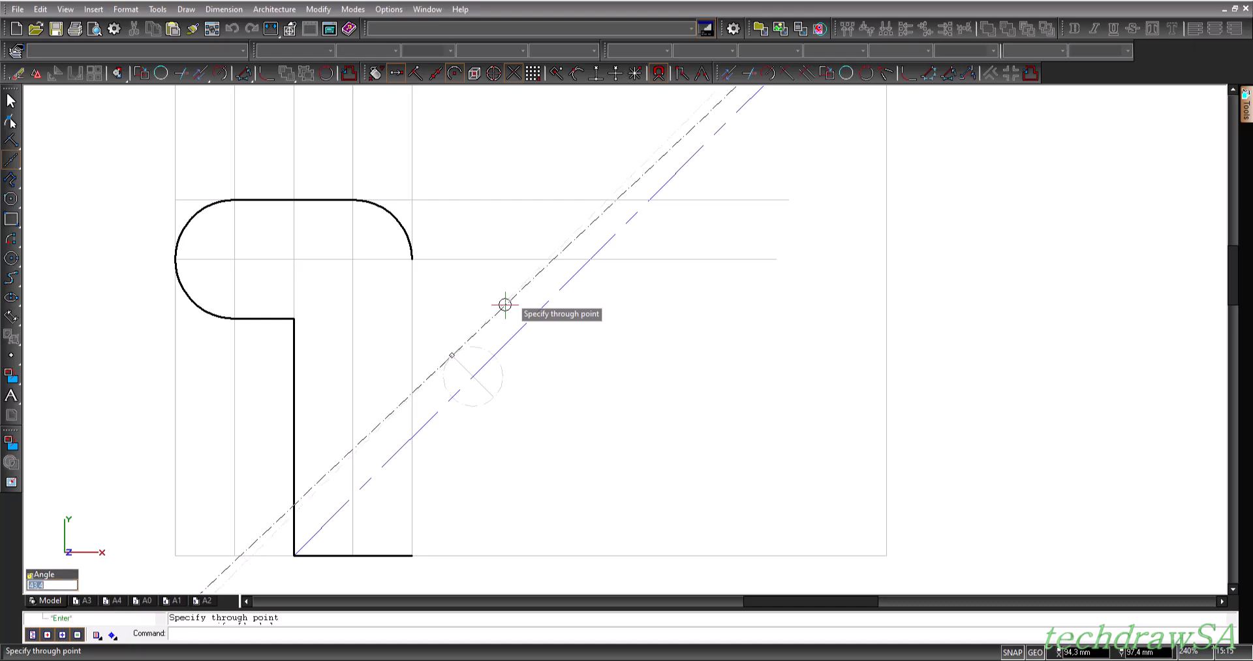
{"action": "key", "text": "Escape"}
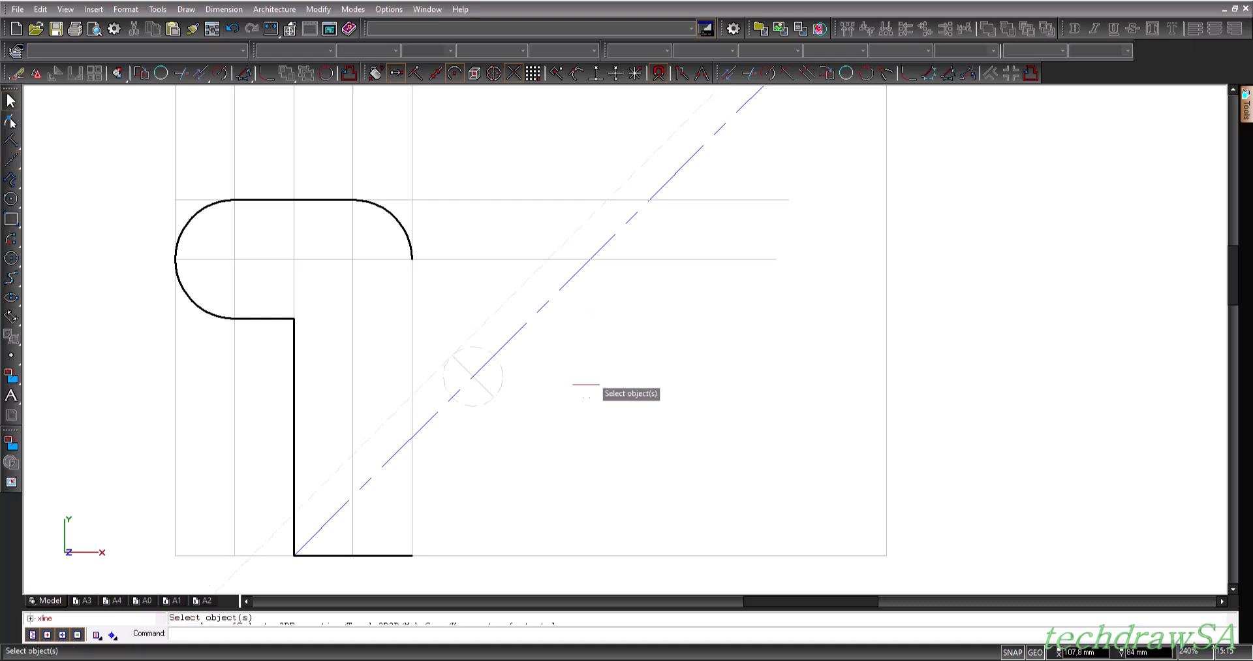
- Add a construction line parallel to the 45° centre line through the lower-right end of the short crossing line
{"action": "left_click", "coordinate": [10, 160]}
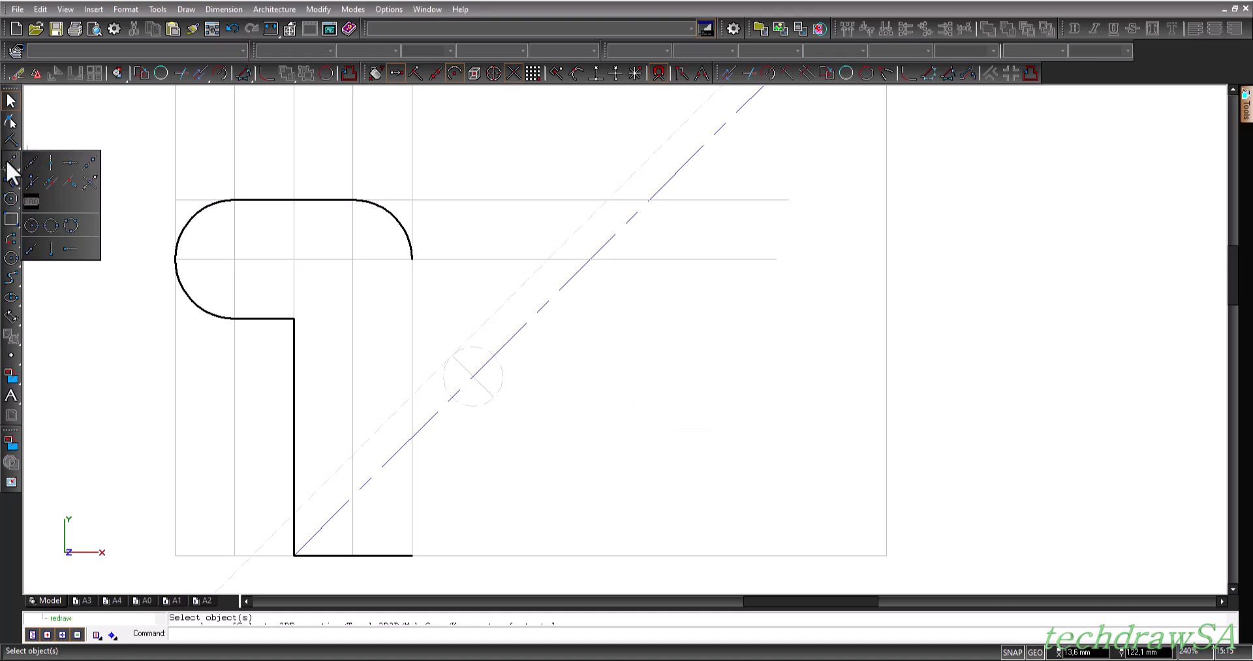
{"action": "left_click", "coordinate": [89, 162]}
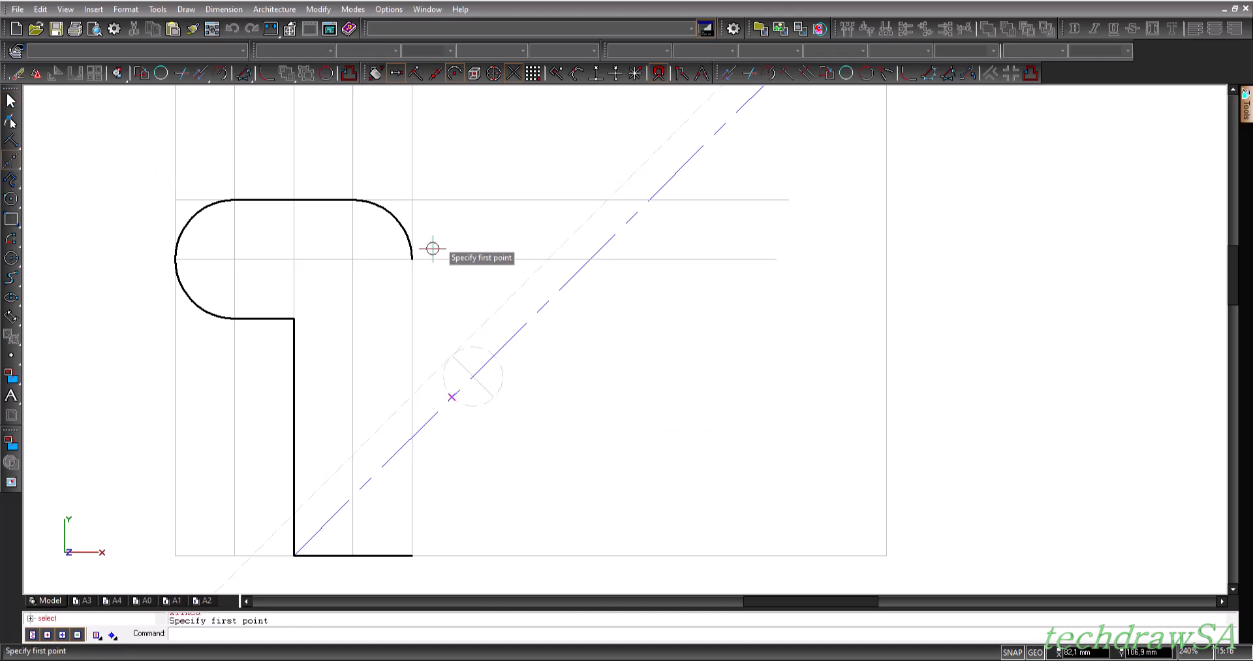
{"action": "left_click", "coordinate": [489, 435]}
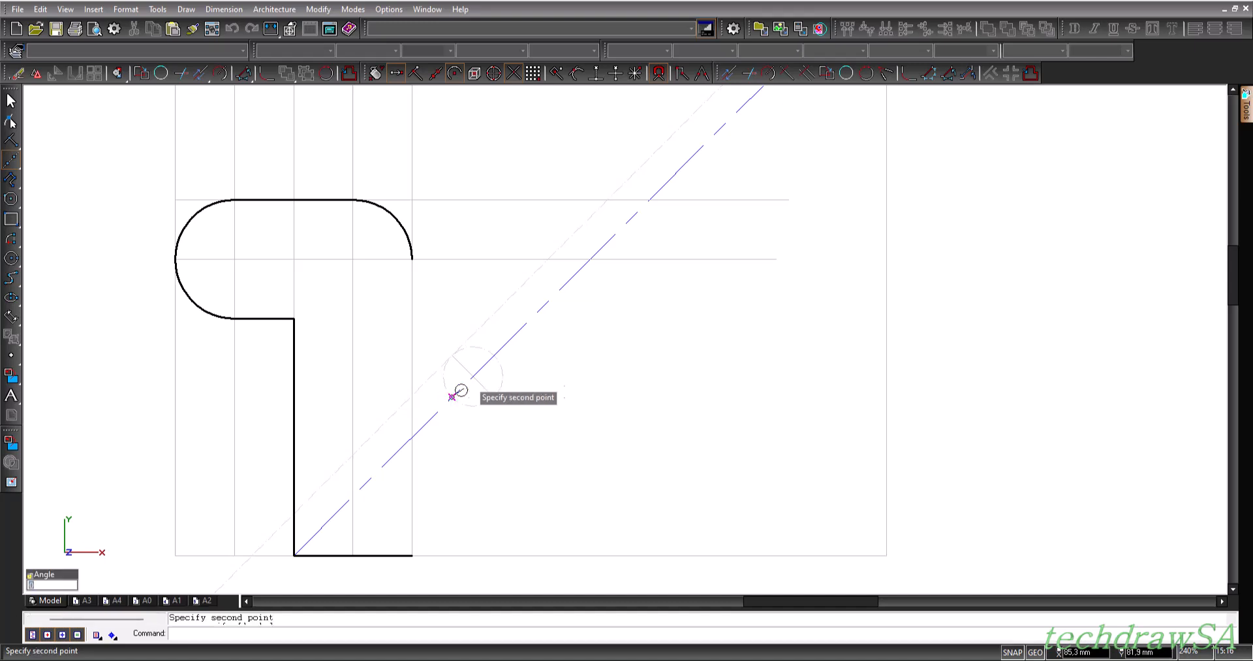
{"action": "left_click", "coordinate": [495, 356]}
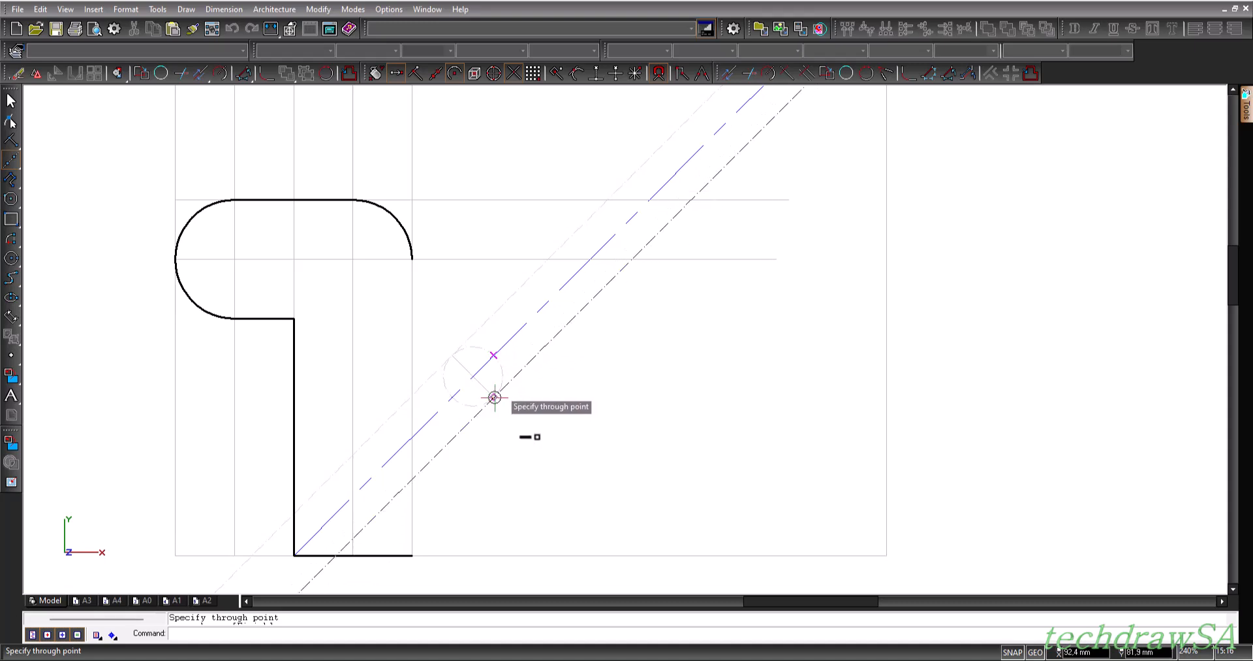
{"action": "left_click", "coordinate": [493, 397]}
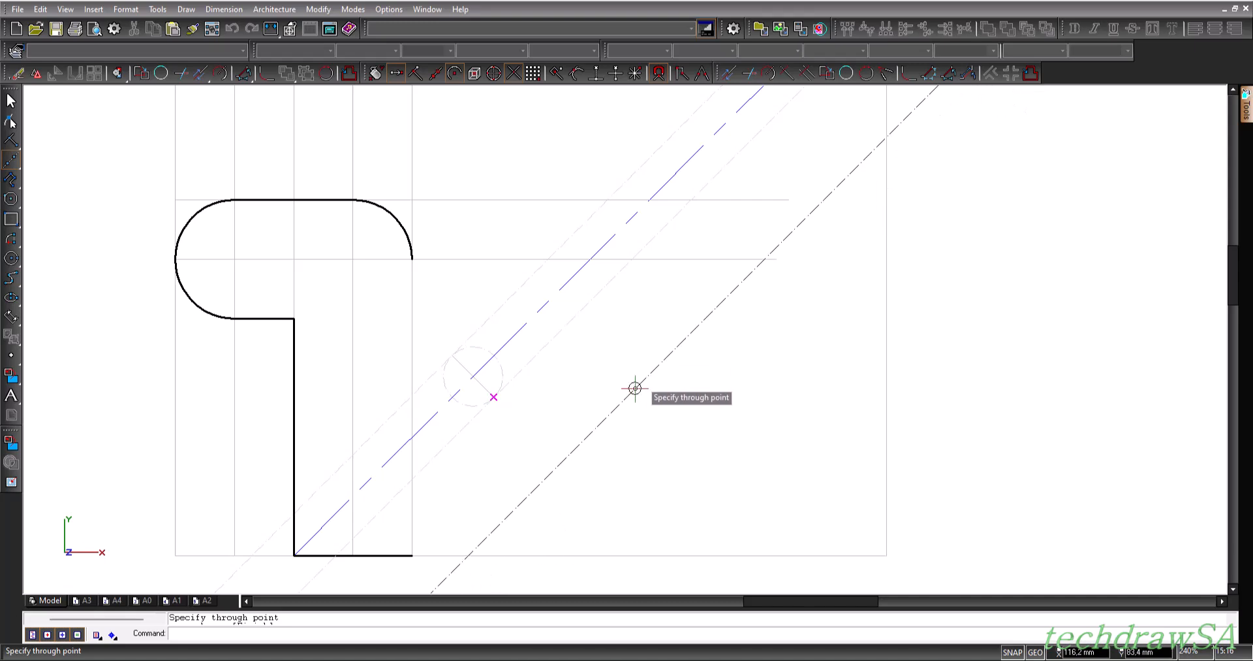
{"action": "key", "text": "Escape"}
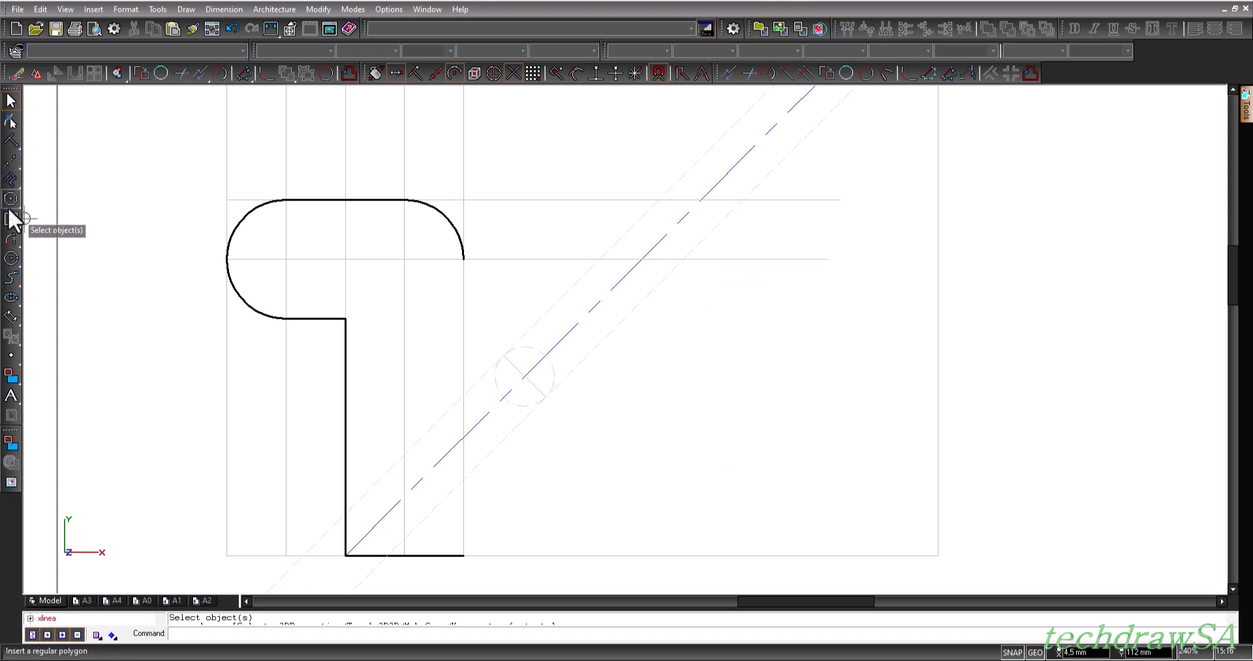
- Add a construction circle of 55 mm radius centred on the lower-right corner of the construction frame
{"action": "left_click", "coordinate": [12, 159]}
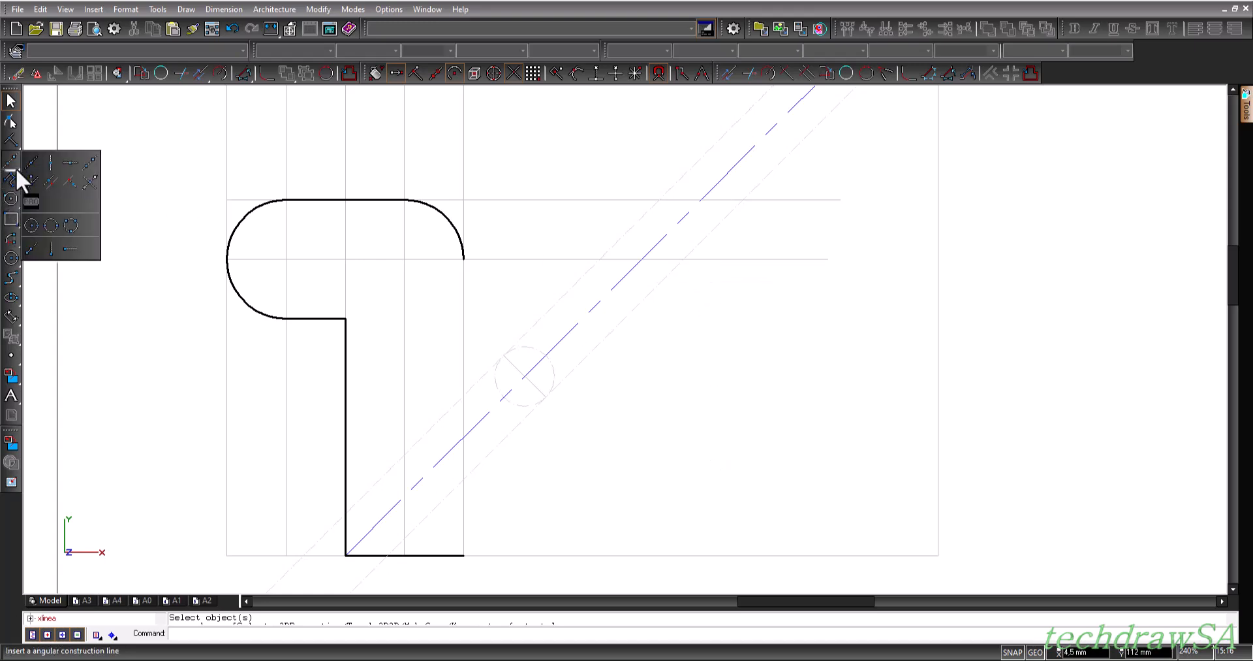
{"action": "left_click", "coordinate": [32, 224]}
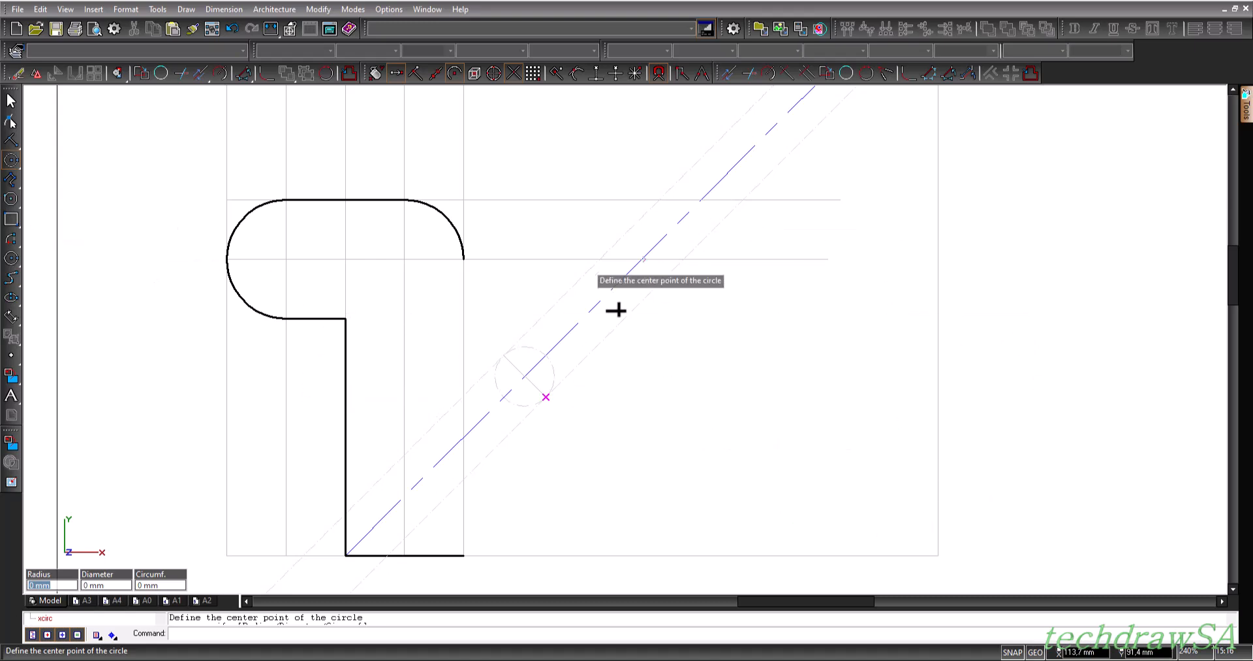
{"action": "left_click", "coordinate": [939, 556]}
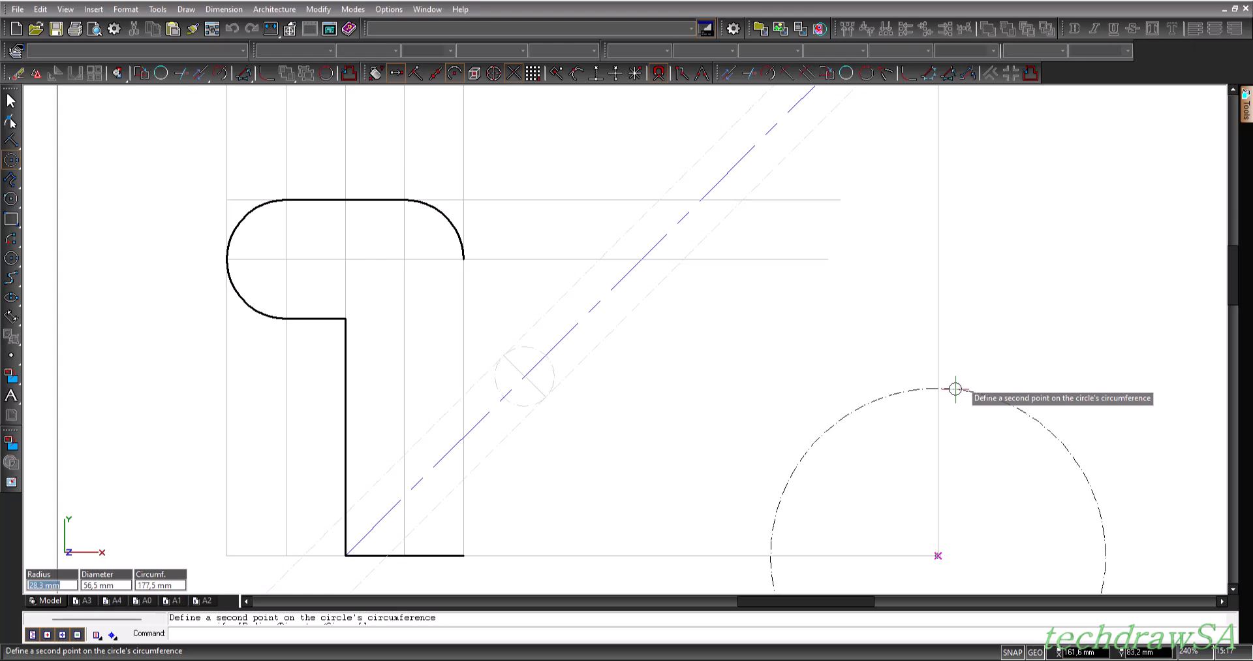
{"action": "type", "text": "55"}
{"action": "key", "text": "Return"}
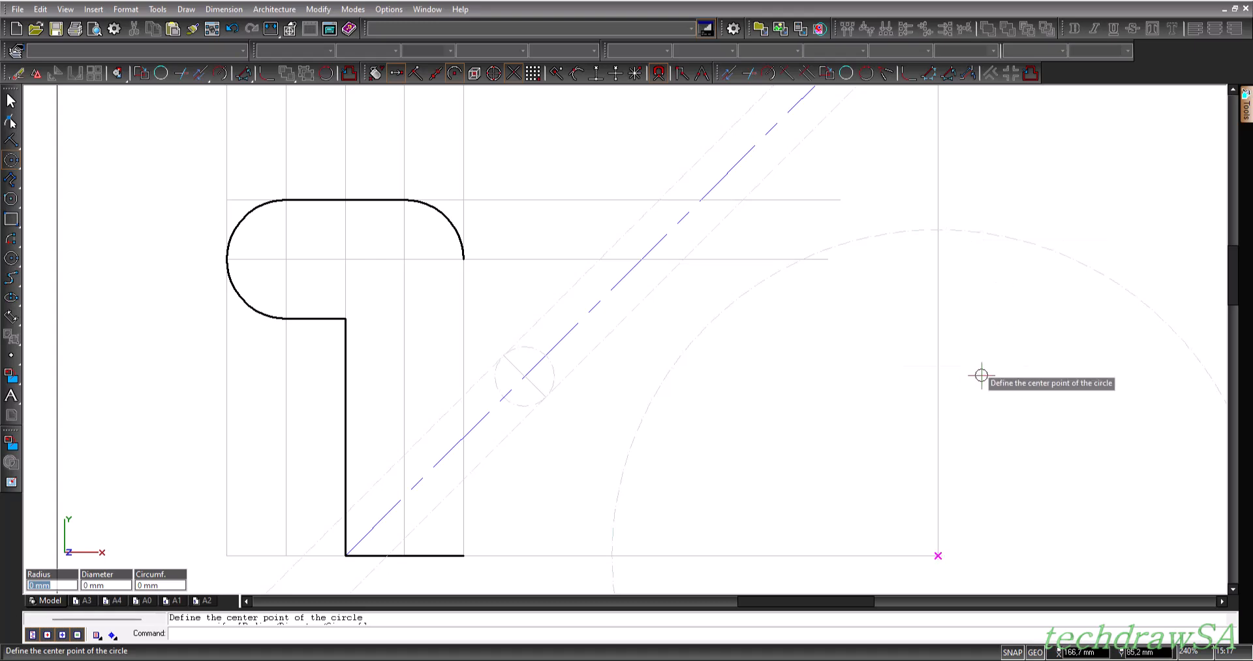
- Add a horizontal construction line through the point where the 55 mm radius circle meets the frame's right side
{"action": "left_click", "coordinate": [10, 163]}
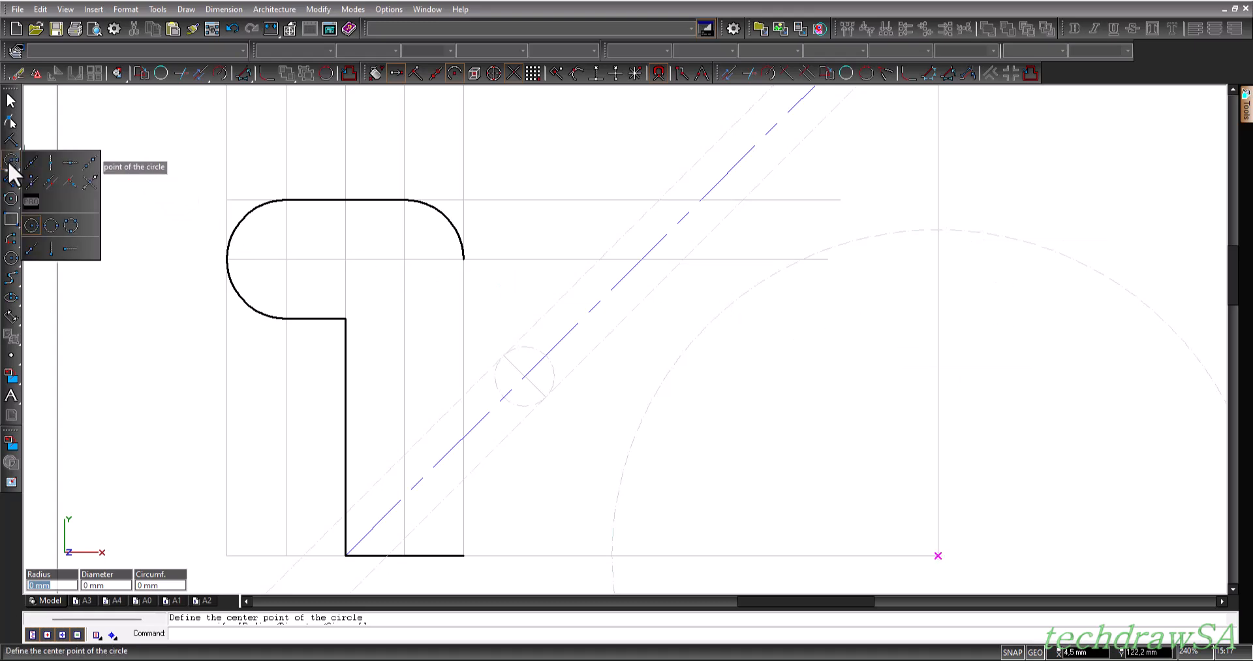
{"action": "left_click", "coordinate": [68, 163]}
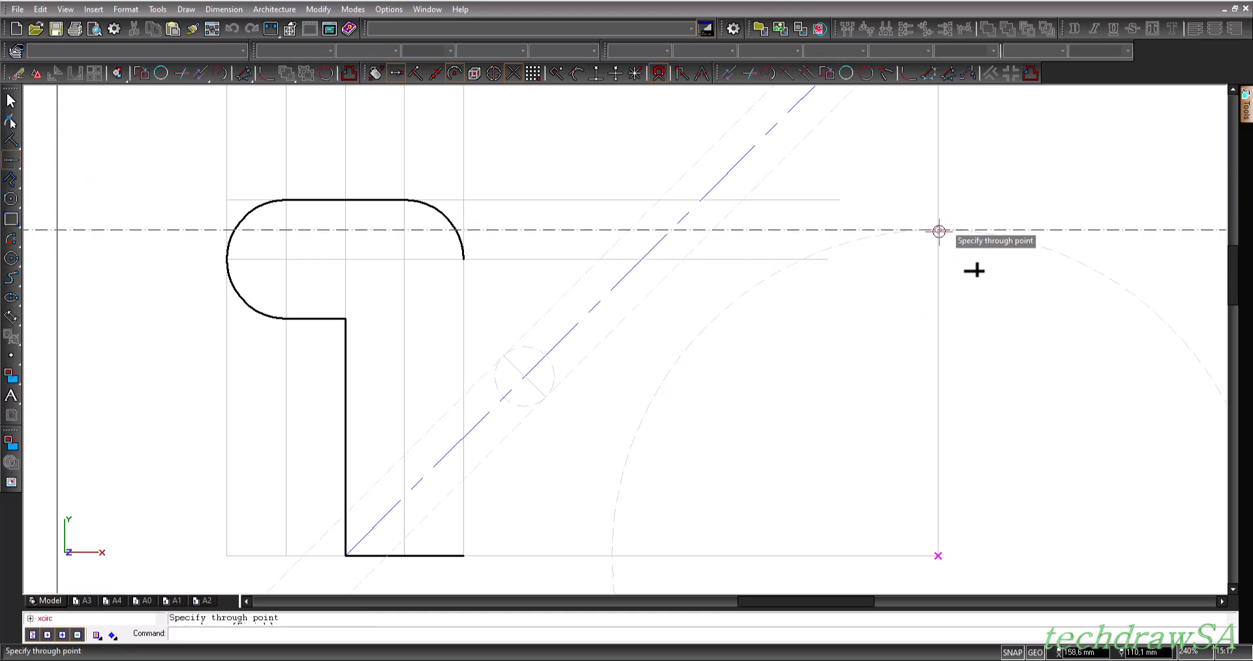
{"action": "left_click", "coordinate": [939, 231]}
{"action": "key", "text": "Escape"}
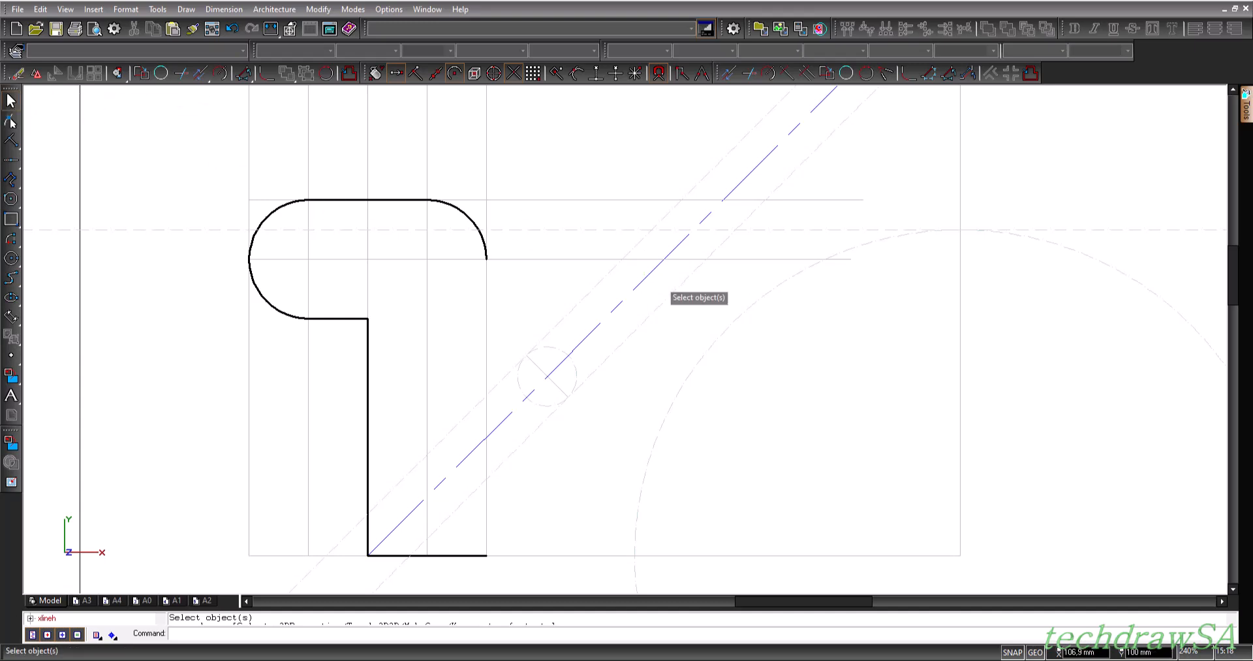
- Give the 45° centre line the CENTER pattern with a dash scale of 0.3 and Alignment enabled
{"action": "left_click", "coordinate": [641, 284]}
{"action": "left_click", "coordinate": [626, 296]}
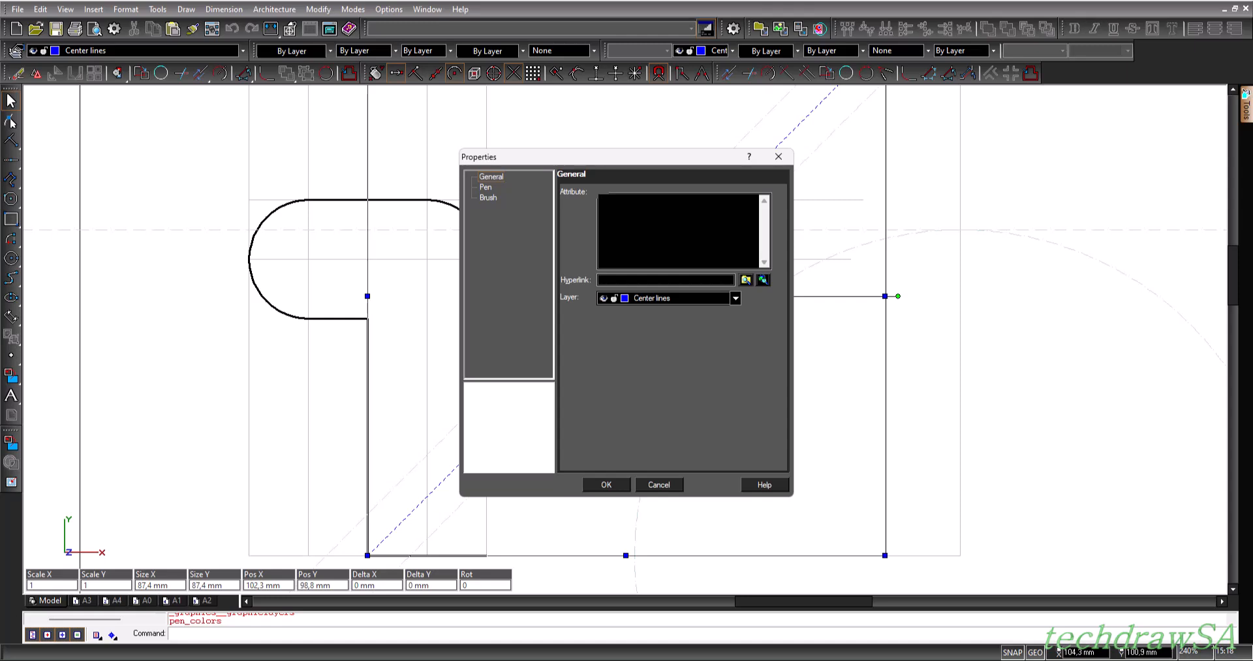
{"action": "left_click", "coordinate": [486, 186]}
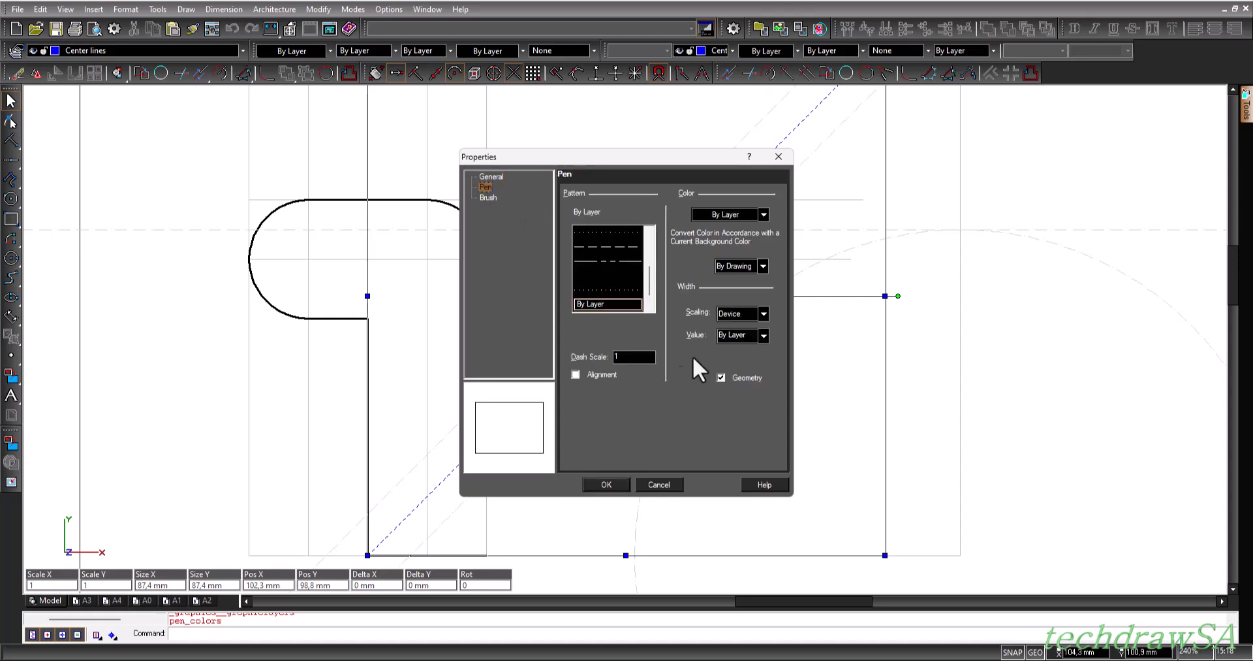
{"action": "left_click", "coordinate": [575, 375]}
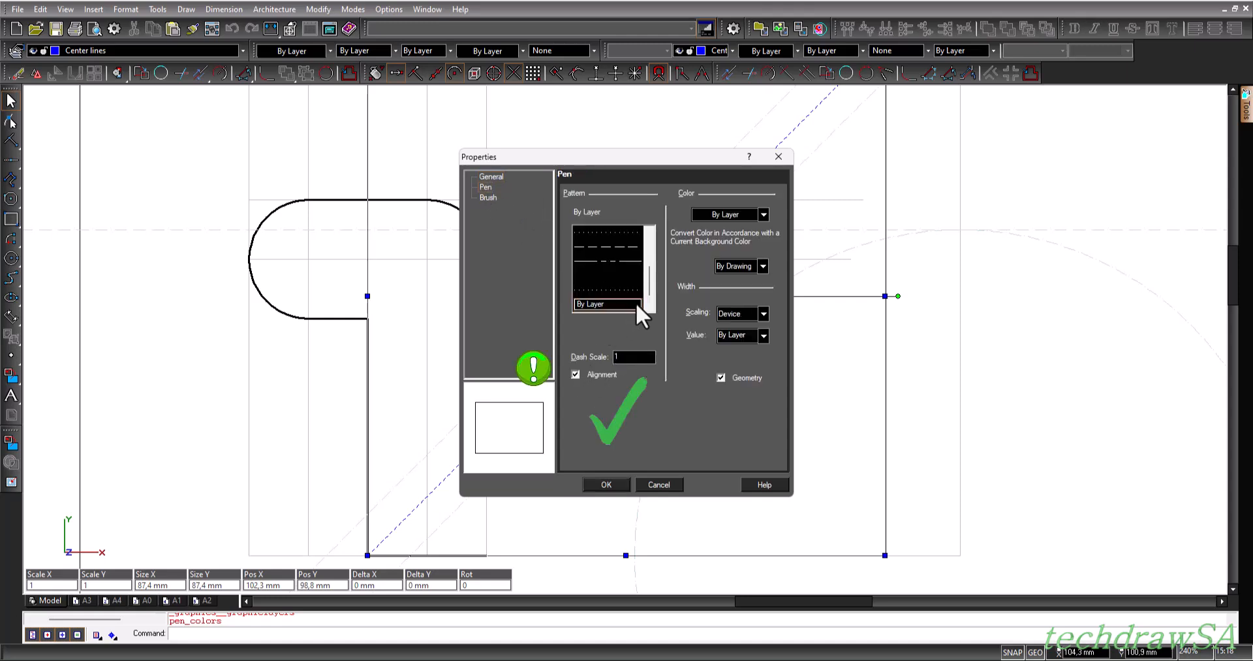
{"action": "left_click_drag", "start_coordinate": [647, 288], "coordinate": [653, 225]}
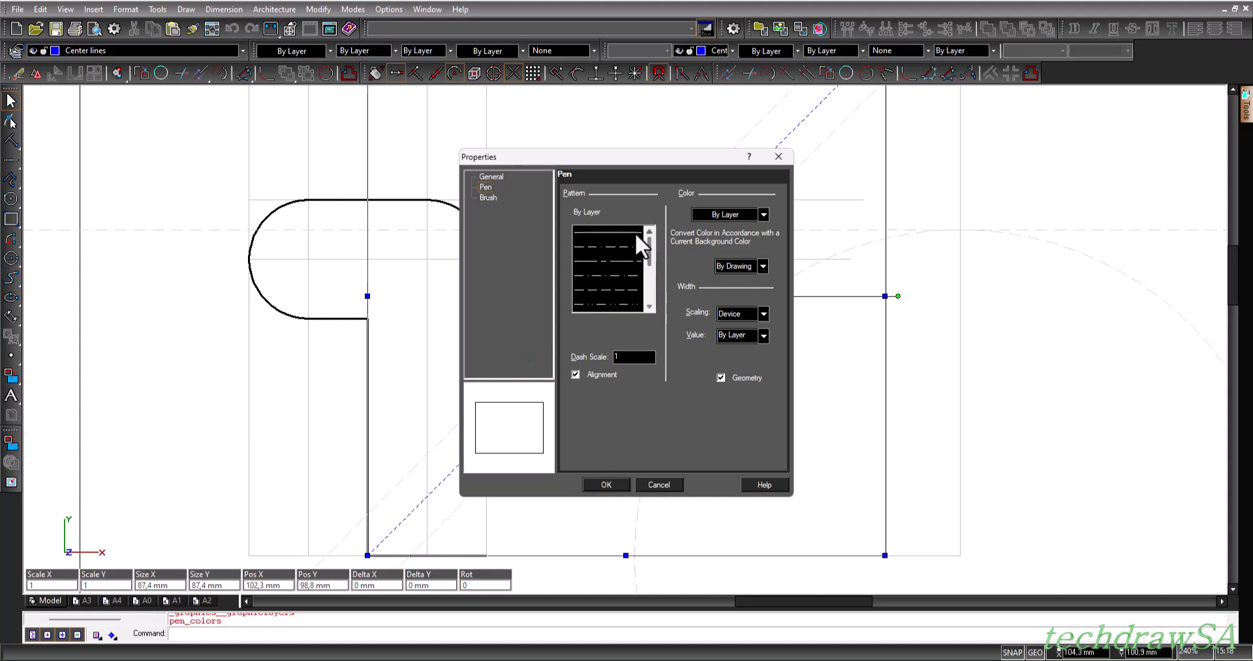
{"action": "left_click", "coordinate": [616, 260]}
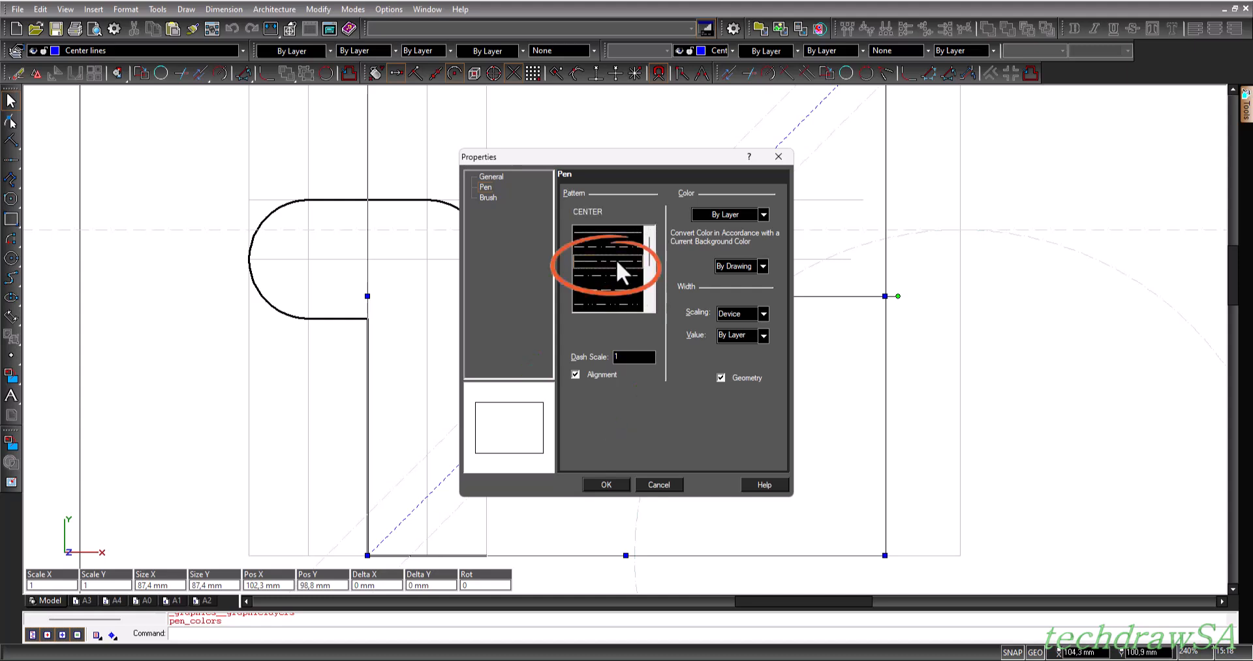
{"action": "double_click", "coordinate": [628, 357]}
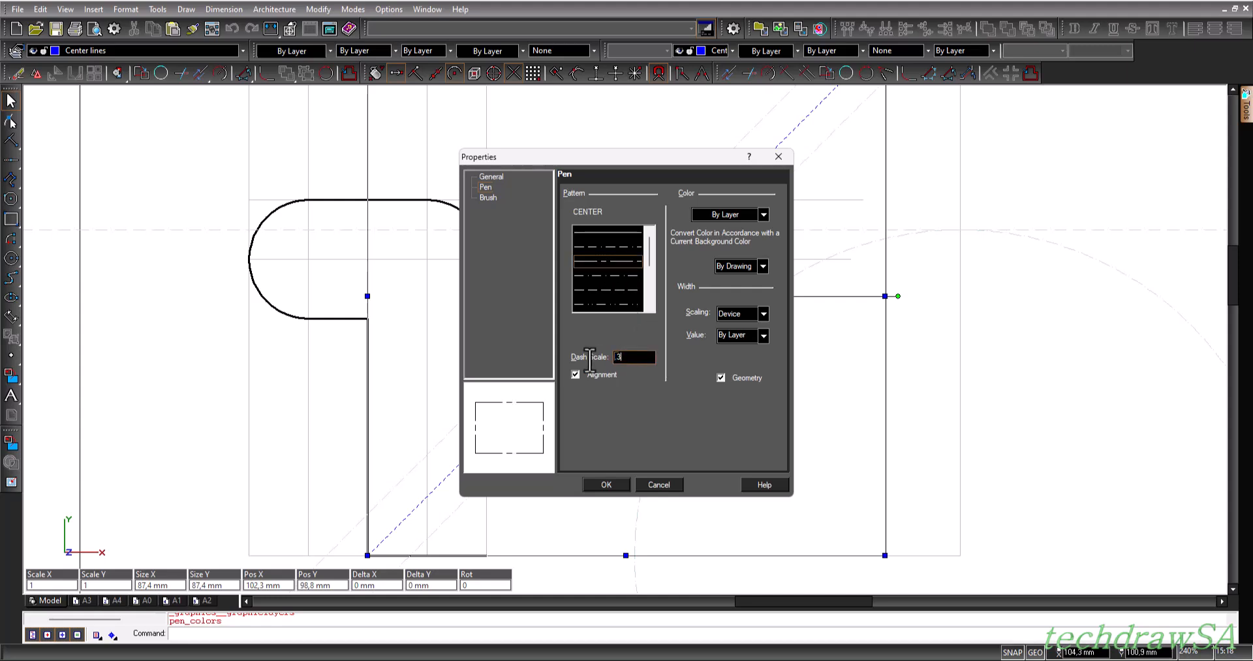
{"action": "key", "text": "Return"}
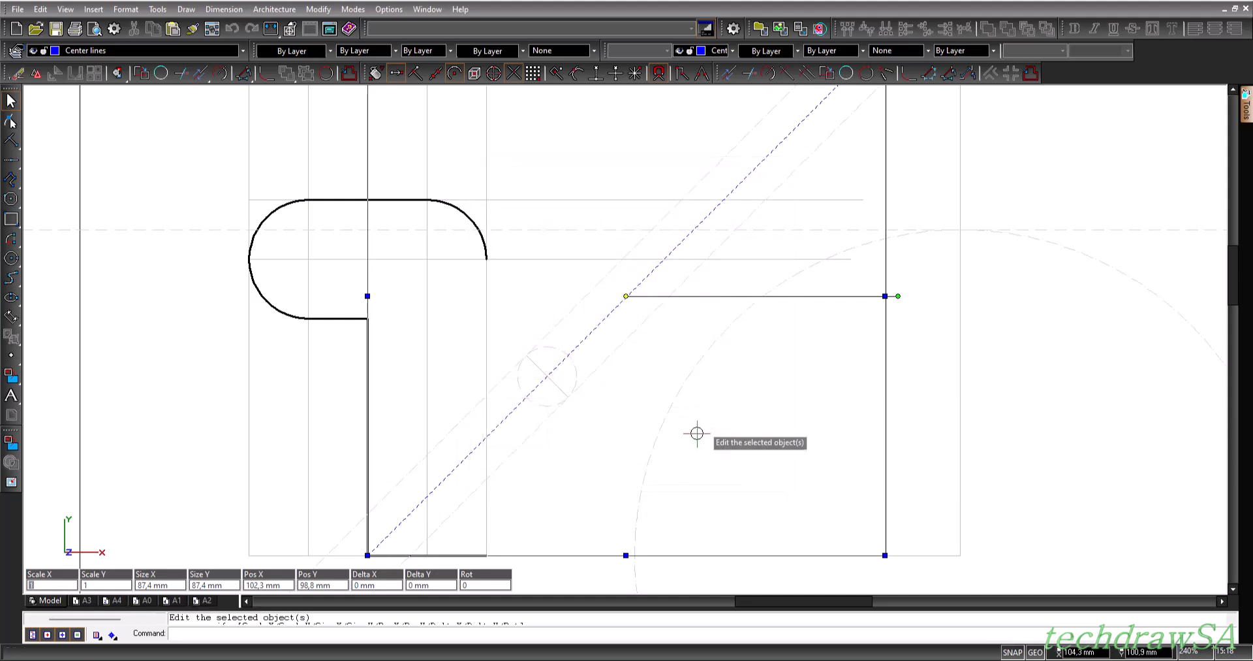
{"action": "key", "text": "Escape"}
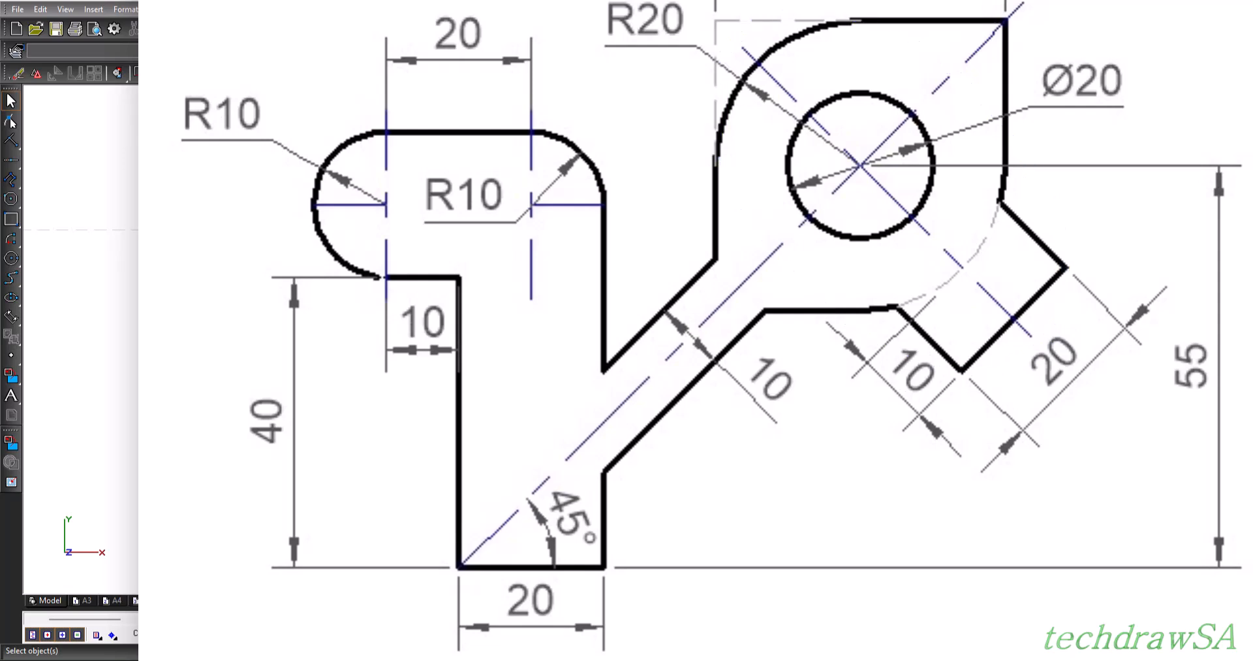
- Add a construction line perpendicular to the 45° centre line through its intersection with the horizontal dashed construction line
{"action": "left_click_drag", "start_coordinate": [797, 600], "coordinate": [621, 619]}
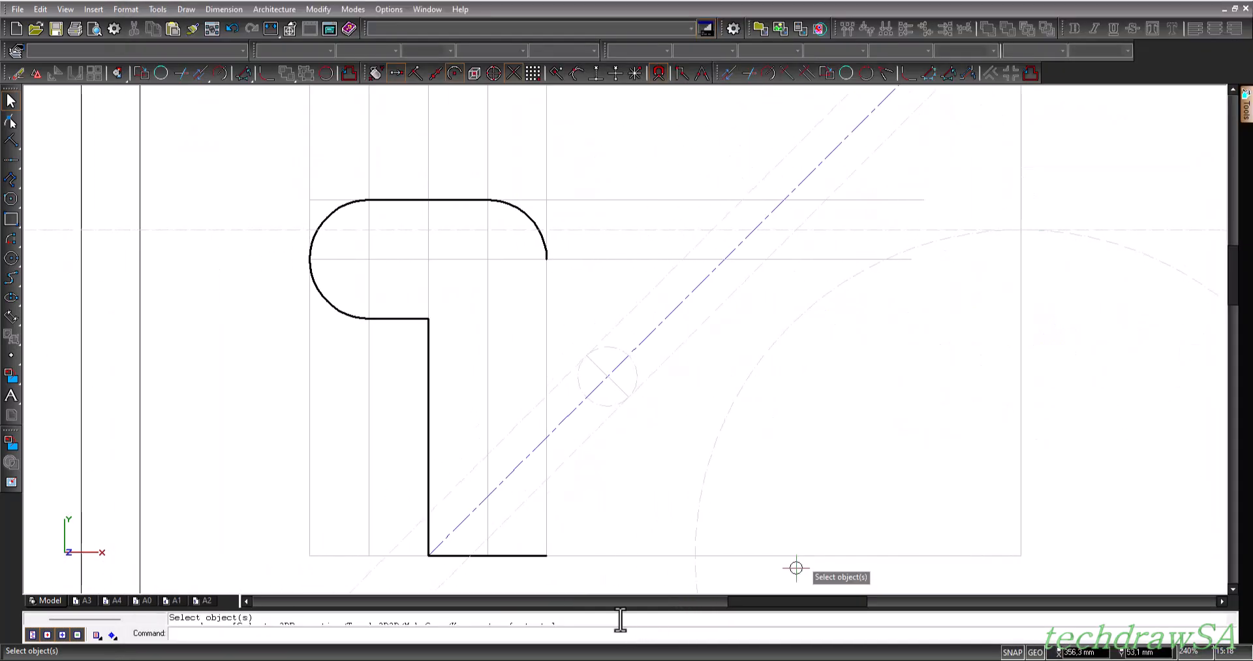
{"action": "left_click", "coordinate": [11, 162]}
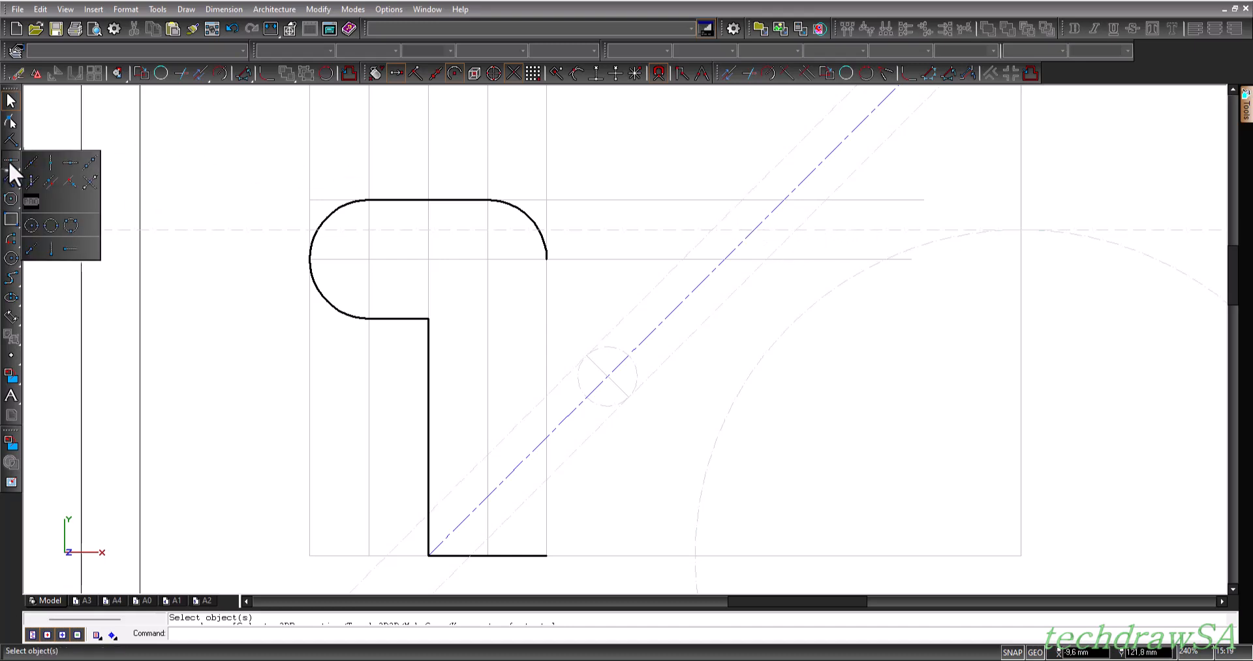
{"action": "left_click", "coordinate": [69, 181]}
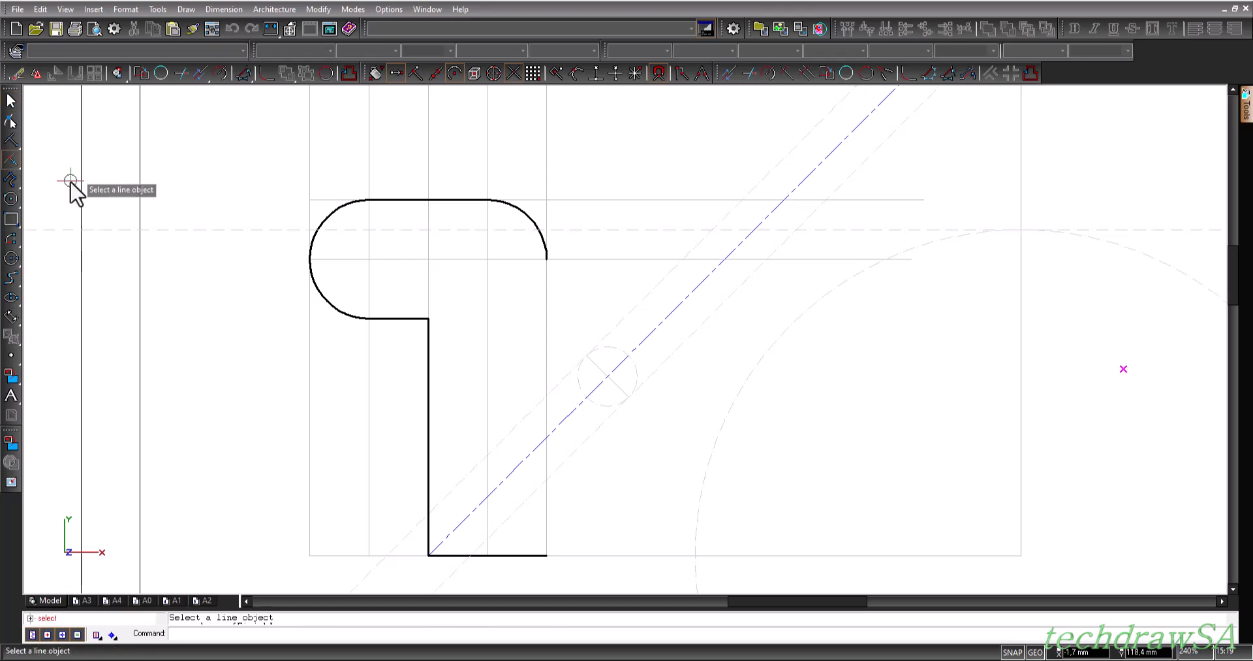
{"action": "left_click", "coordinate": [683, 302]}
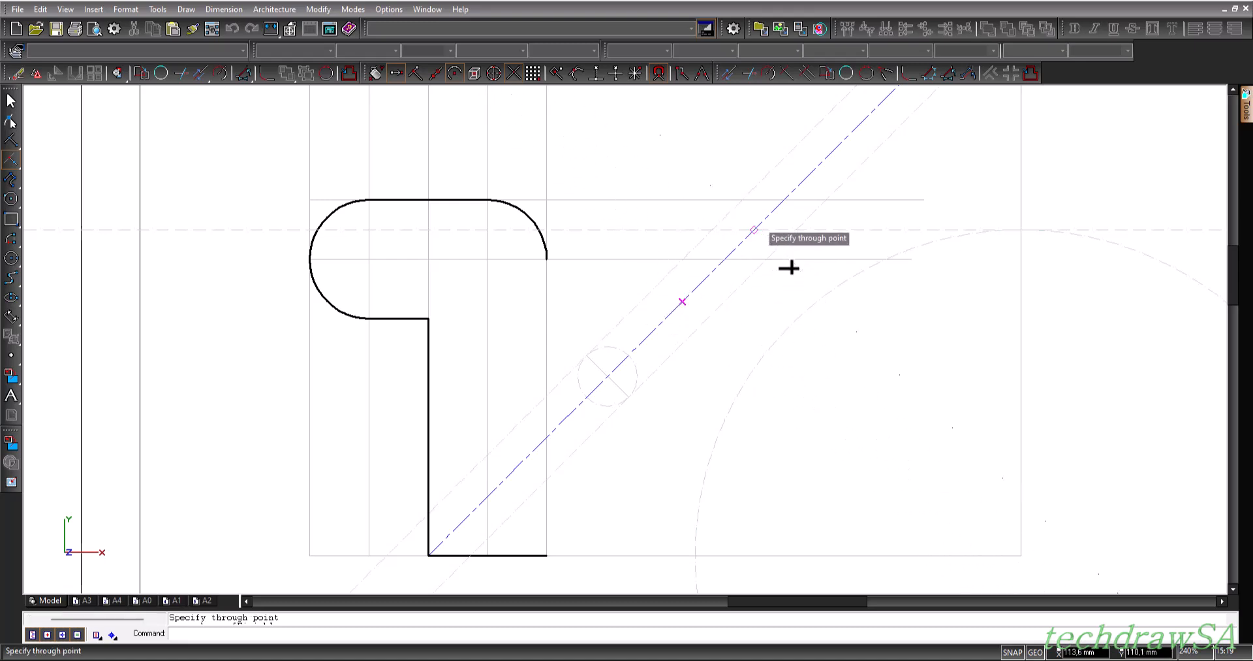
{"action": "scroll", "coordinate": [797, 270], "scroll_direction": "up", "scroll_amount": 3}
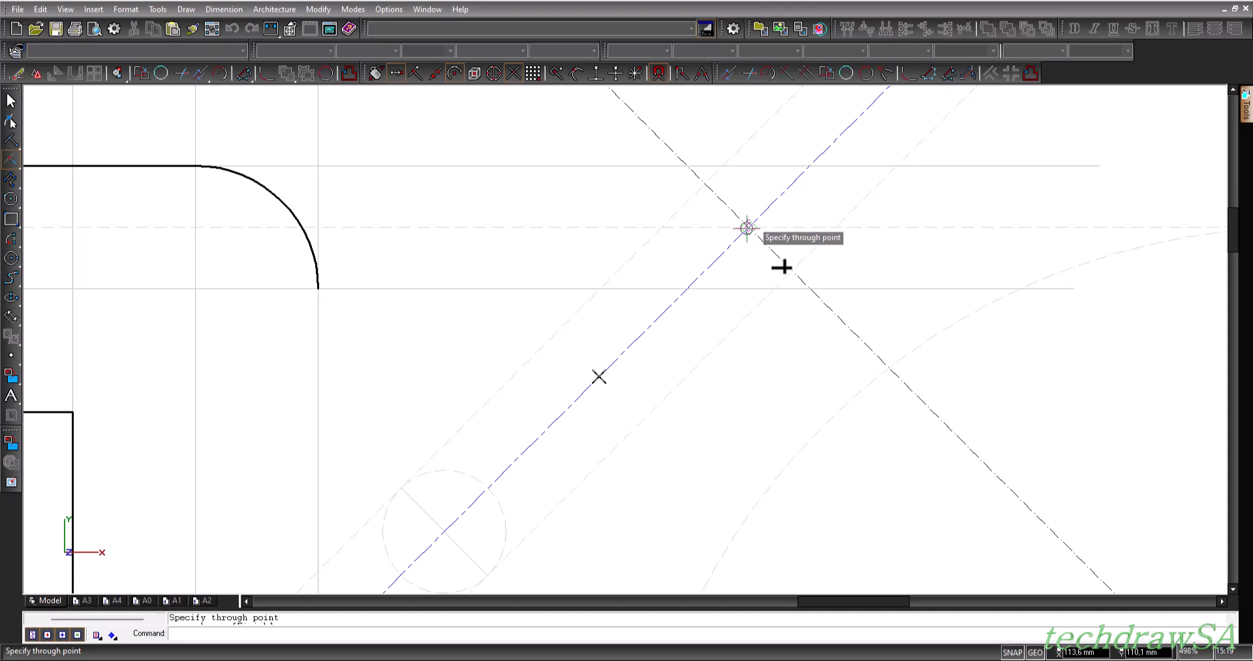
{"action": "left_click", "coordinate": [746, 227]}
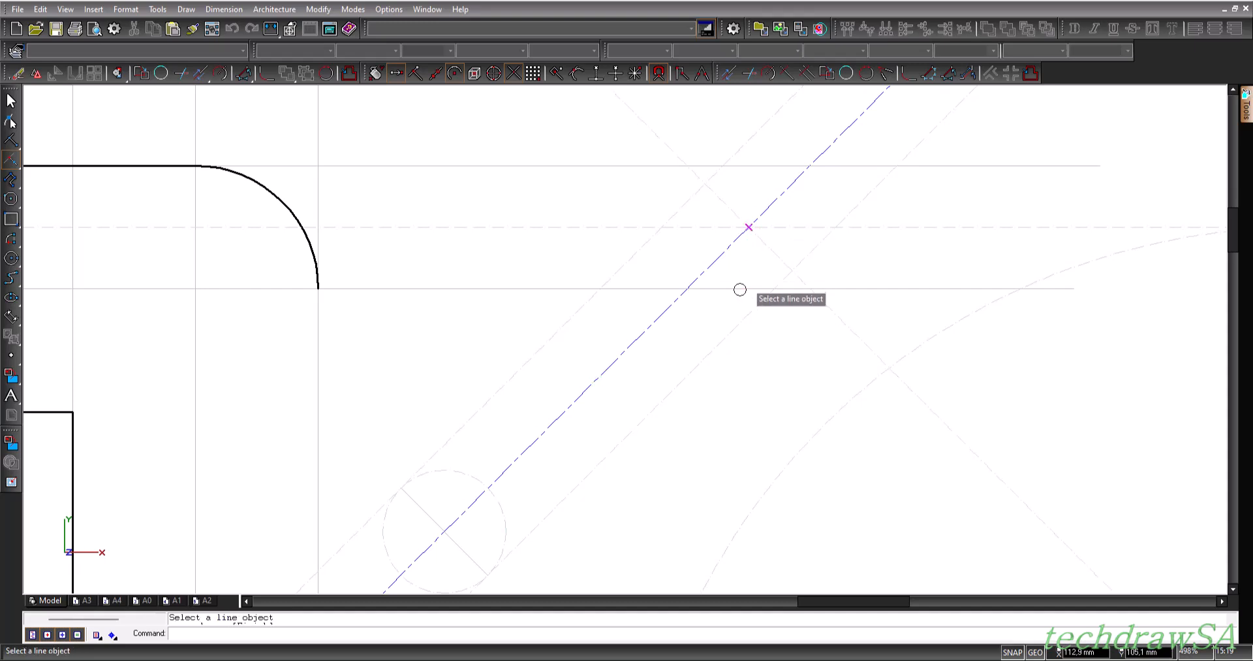
{"action": "scroll", "coordinate": [736, 322], "scroll_direction": "down", "scroll_amount": 3}
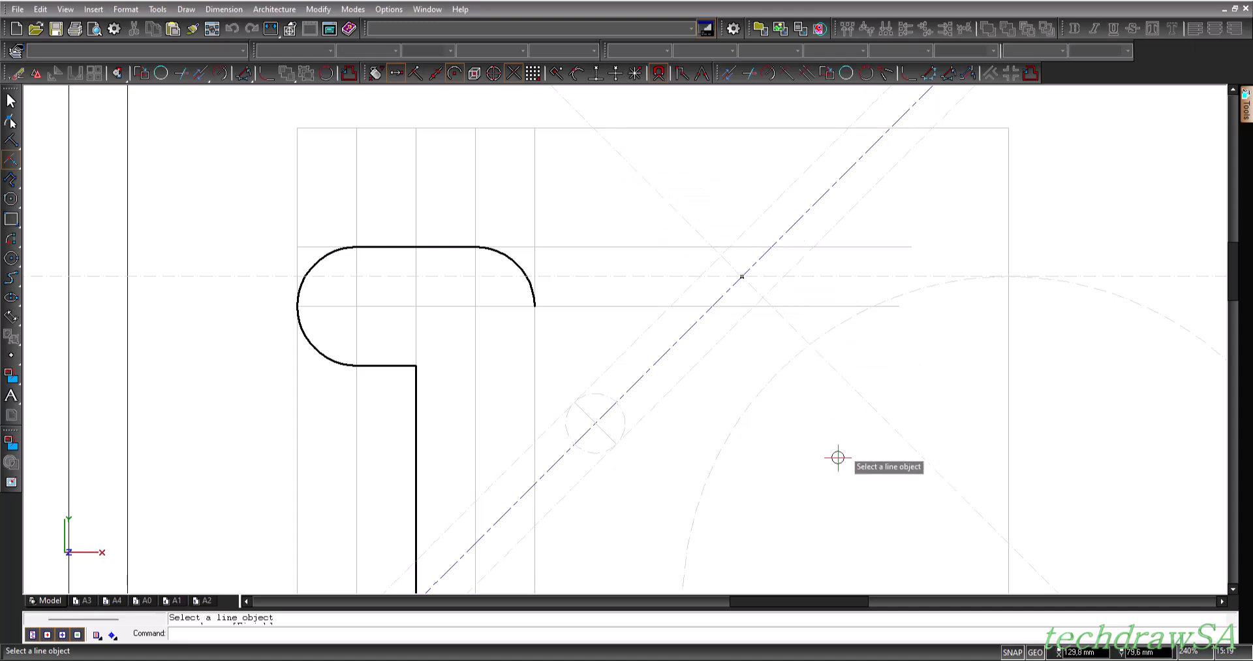
{"action": "scroll", "coordinate": [839, 458], "scroll_direction": "down", "scroll_amount": 1}
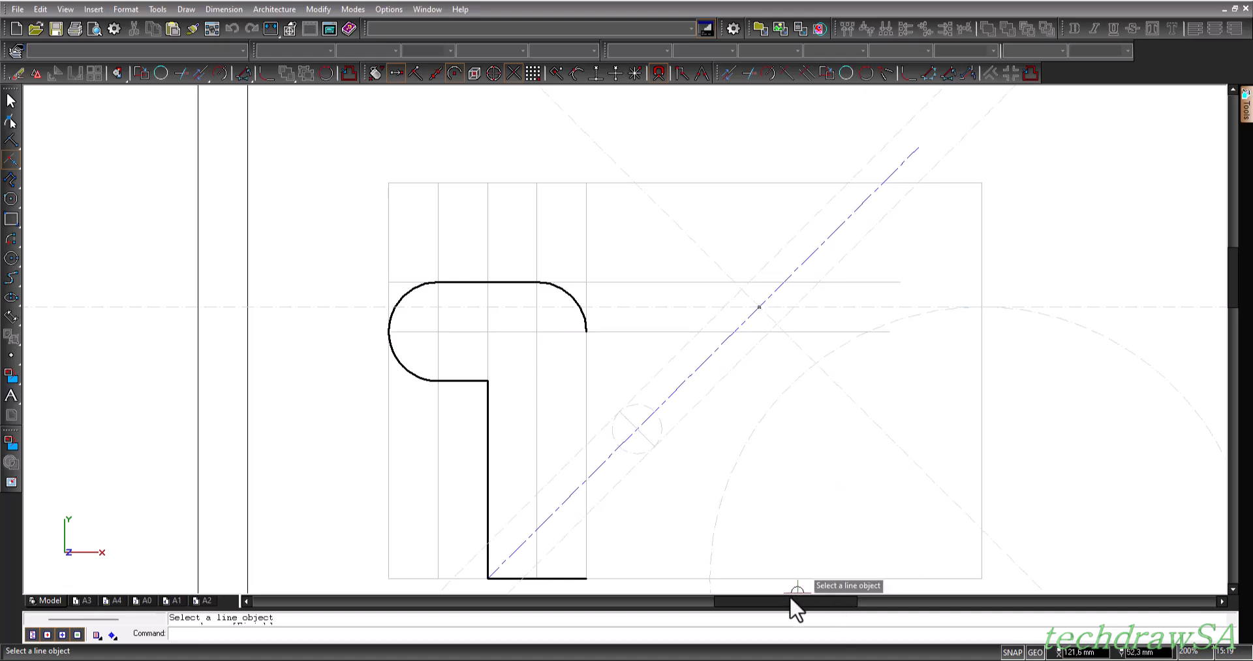
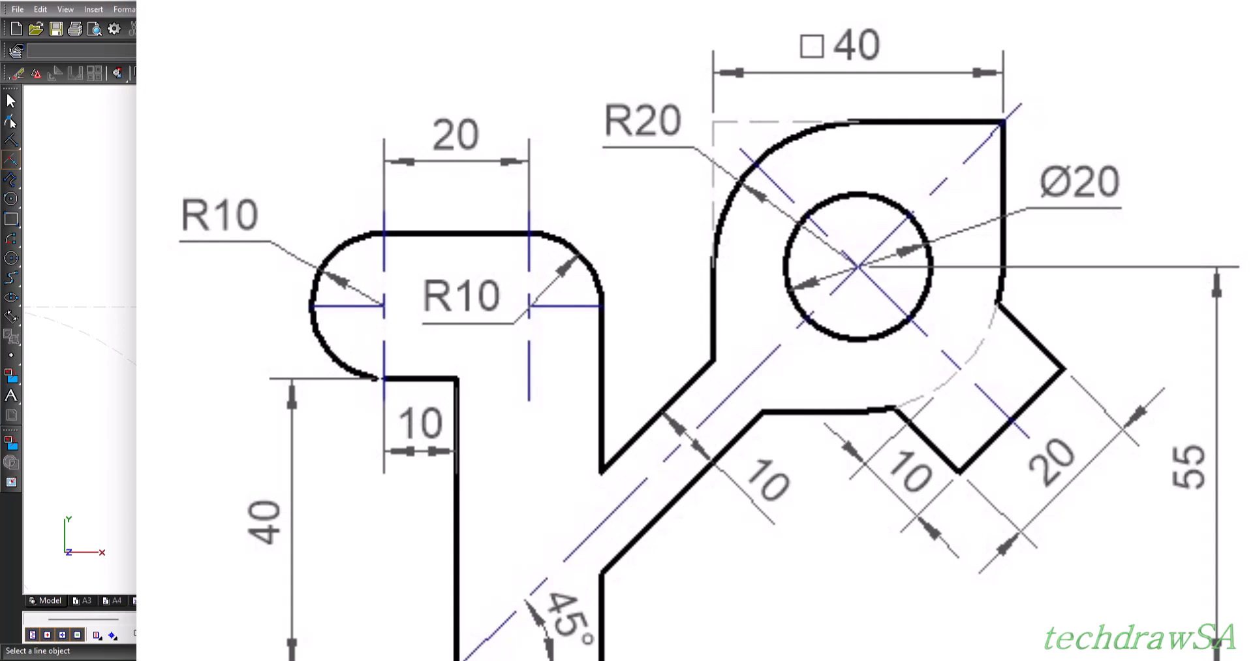
- Add a construction circle of 20 mm radius centred where the 45° centre line crosses the horizontal dashed construction line
{"action": "left_click_drag", "start_coordinate": [909, 600], "coordinate": [659, 578]}
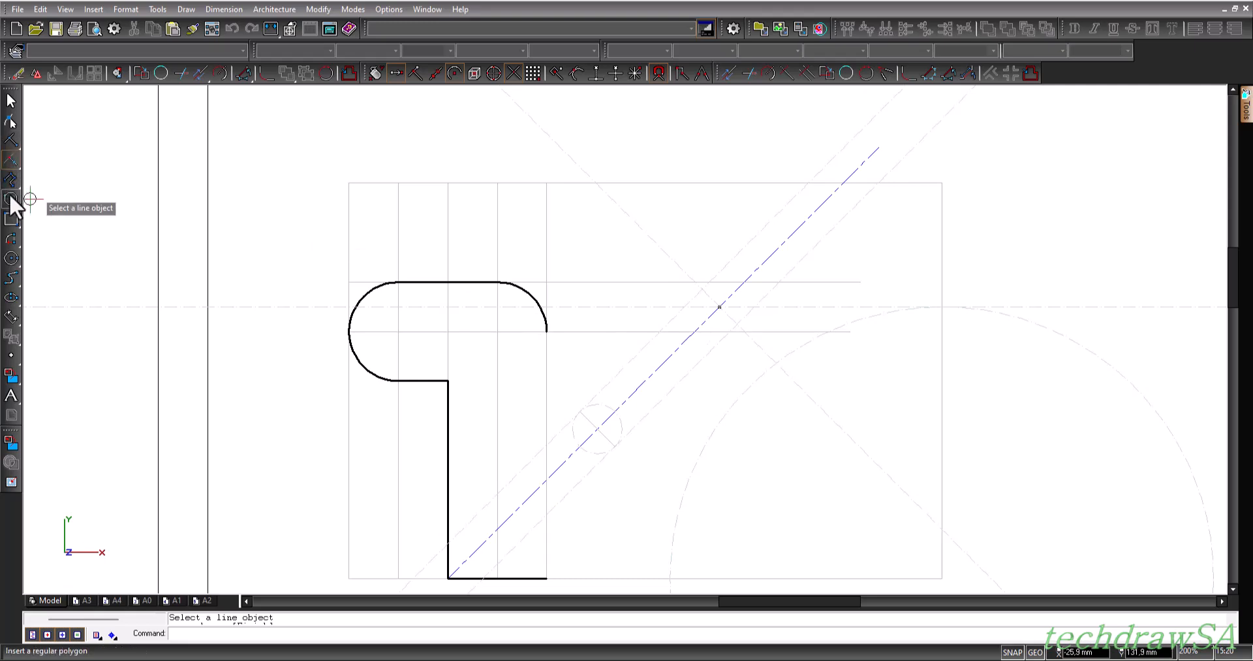
{"action": "left_click", "coordinate": [10, 155]}
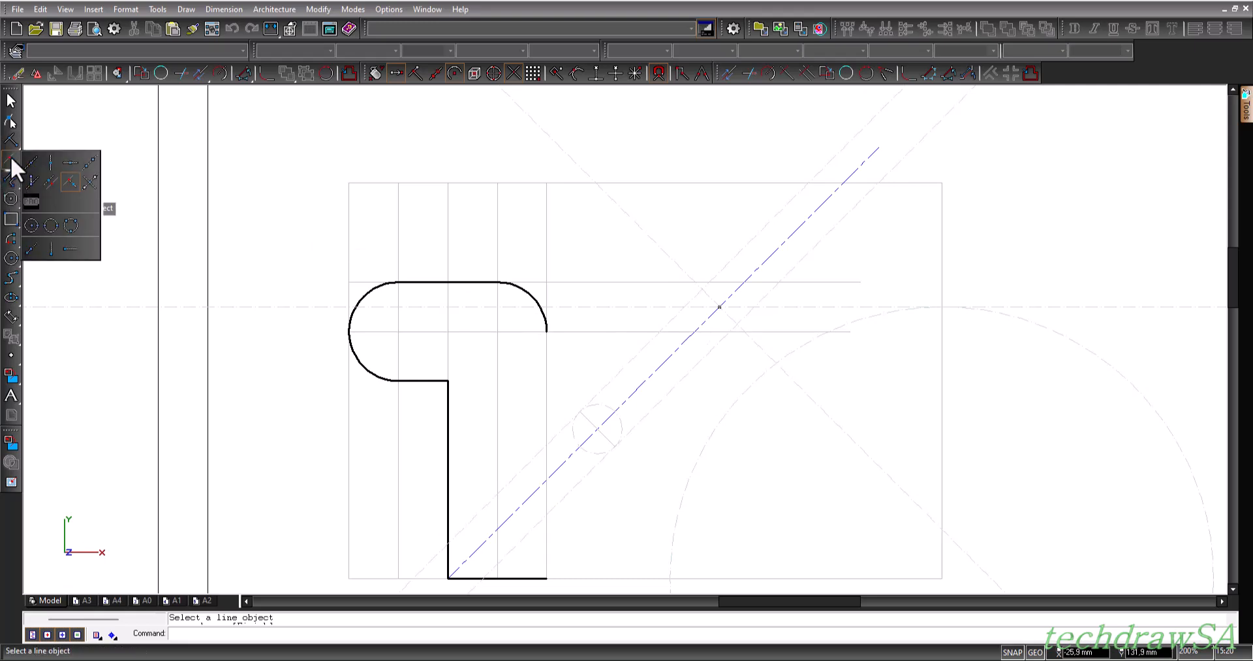
{"action": "left_click", "coordinate": [29, 229]}
{"action": "scroll", "coordinate": [719, 304], "scroll_direction": "up", "scroll_amount": 3}
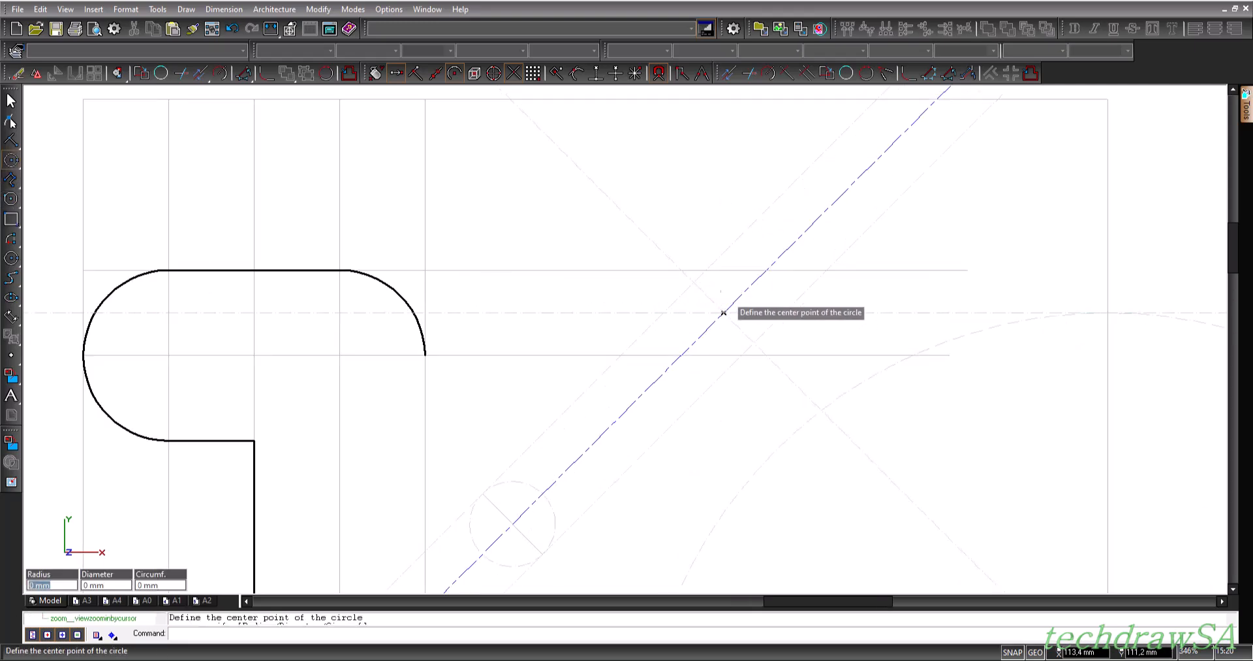
{"action": "left_click", "coordinate": [724, 312]}
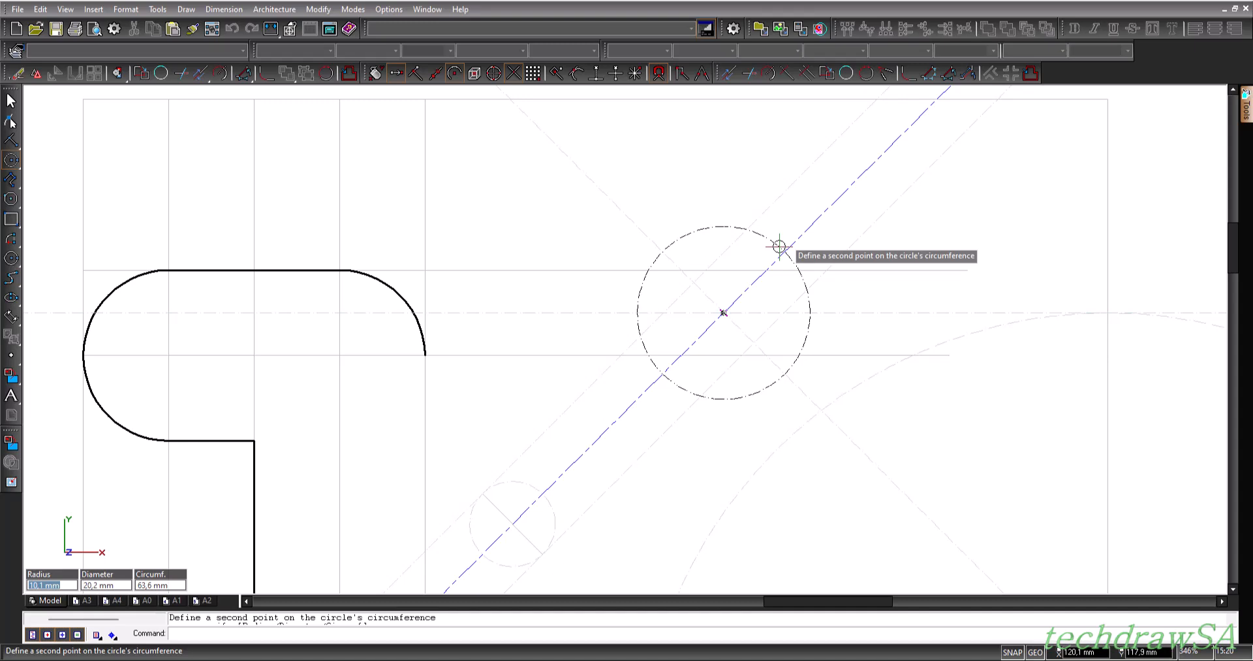
{"action": "type", "text": "0"}
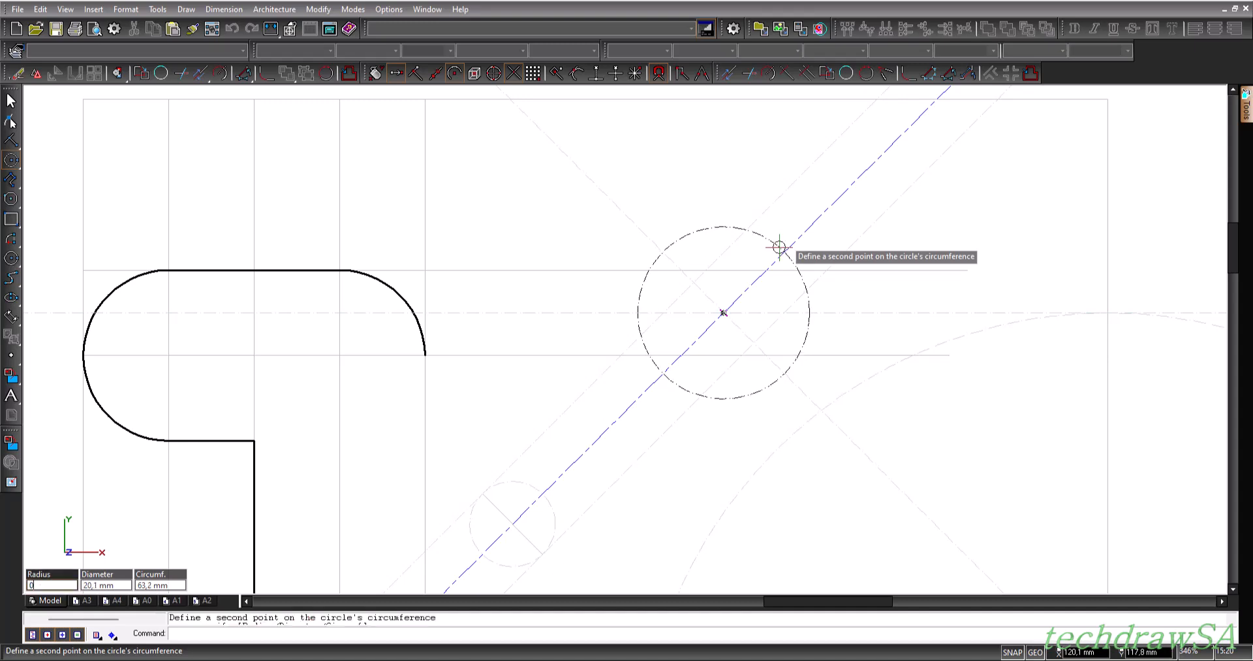
{"action": "type", "text": "20"}
{"action": "key", "text": "Return"}
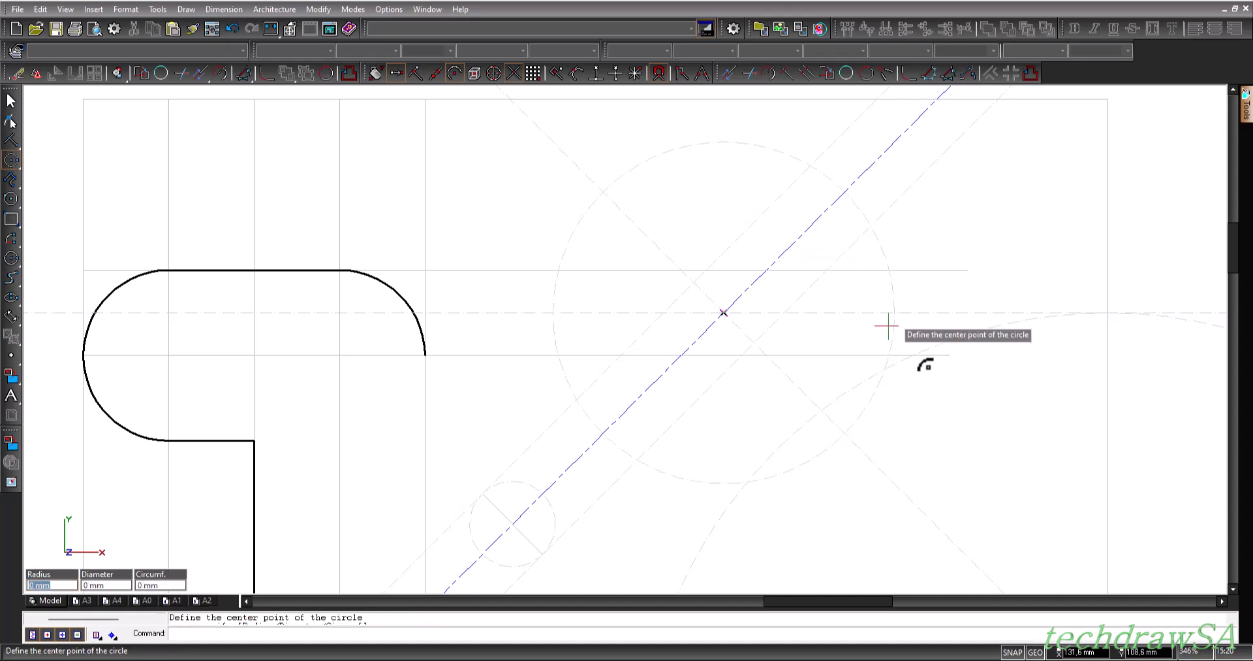
{"action": "scroll", "coordinate": [914, 356], "scroll_direction": "down", "scroll_amount": 1}
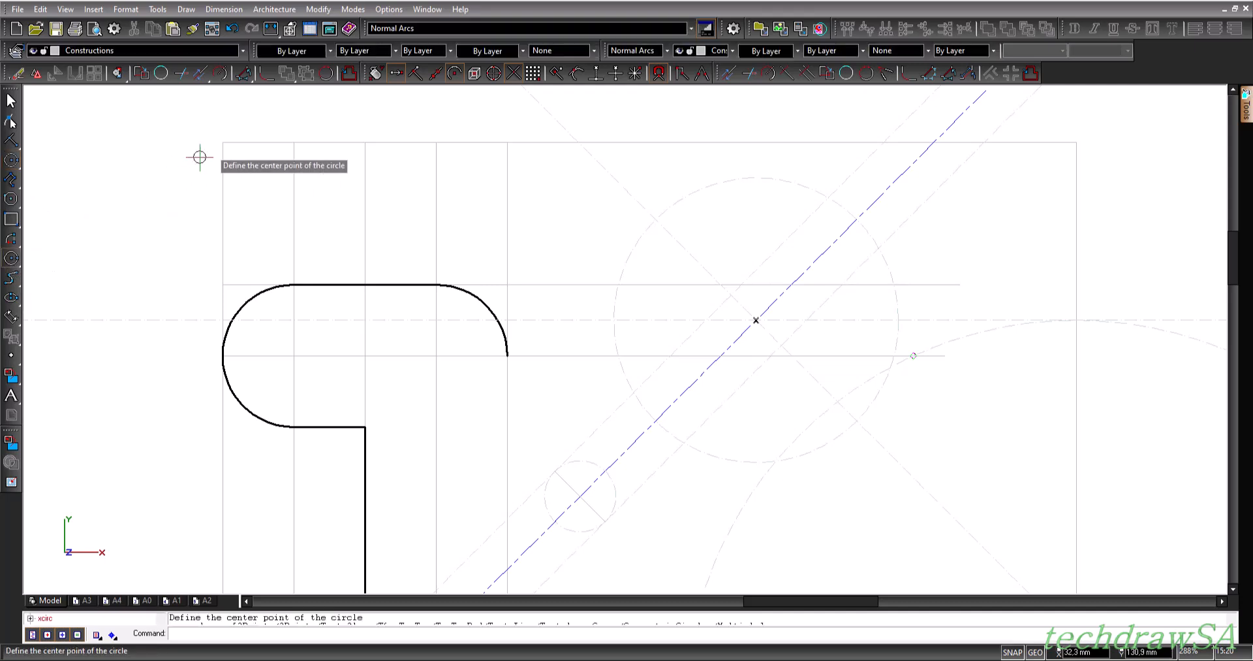
- Draw a circle on the Constructions layer over the 20 mm radius construction circle, using the same centre and radius
{"action": "left_click", "coordinate": [242, 51]}
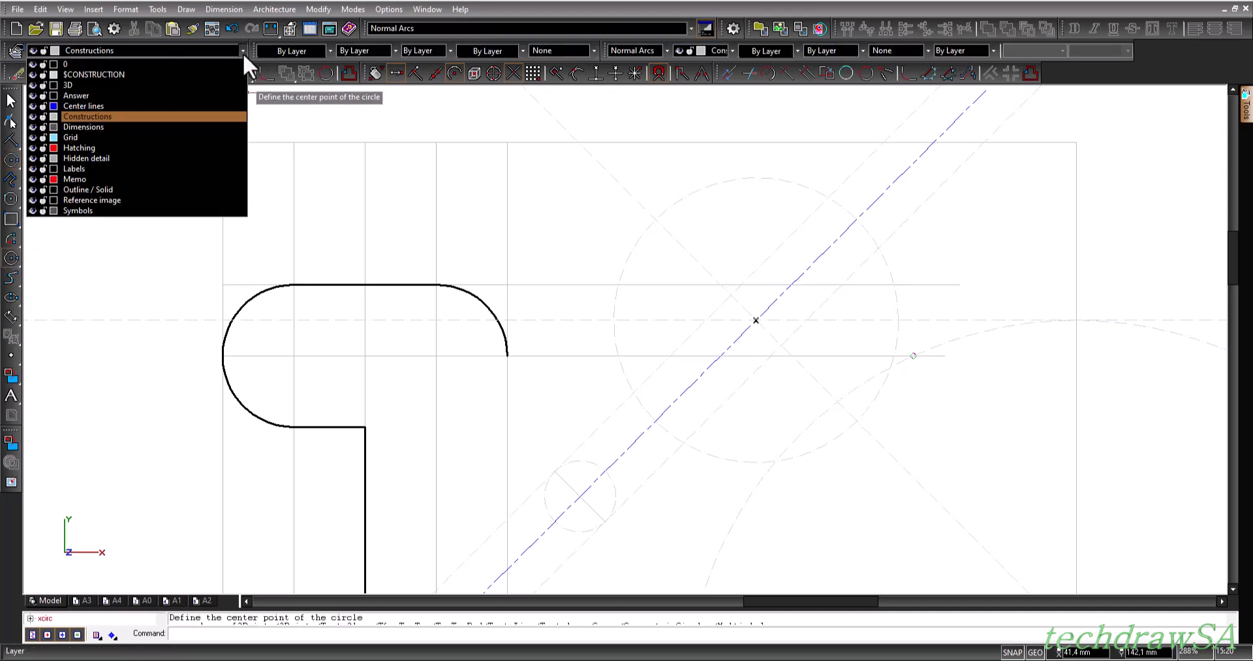
{"action": "left_click", "coordinate": [102, 116]}
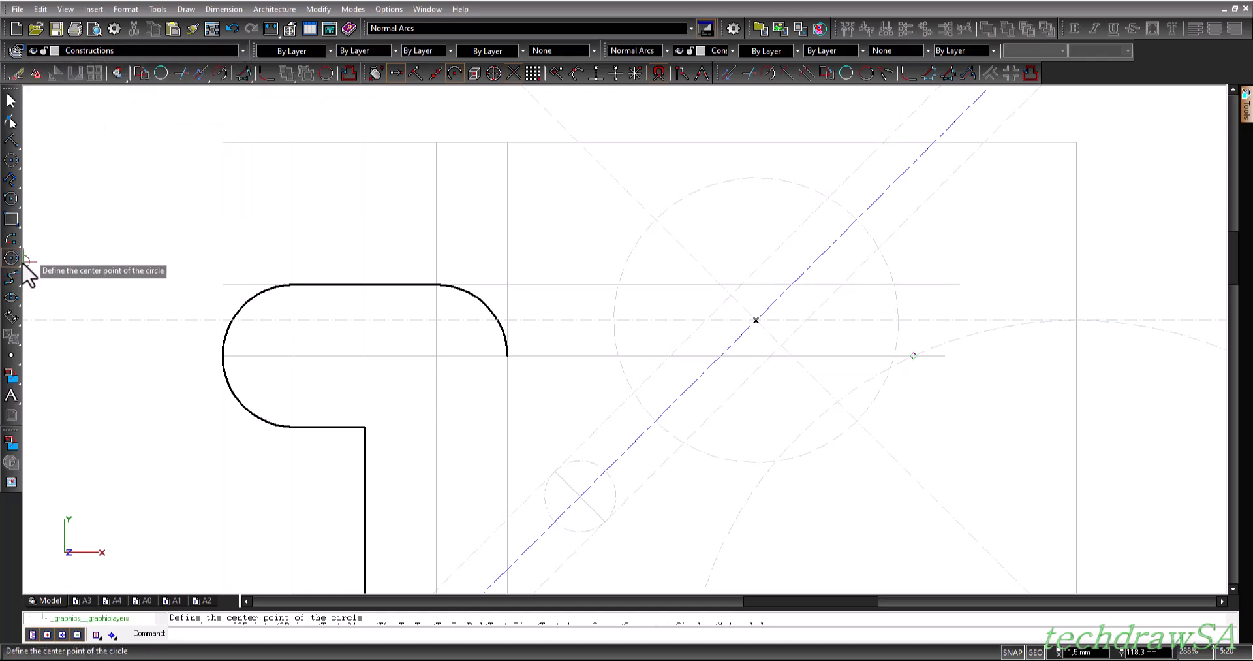
{"action": "scroll", "coordinate": [783, 353], "scroll_direction": "up", "scroll_amount": 3}
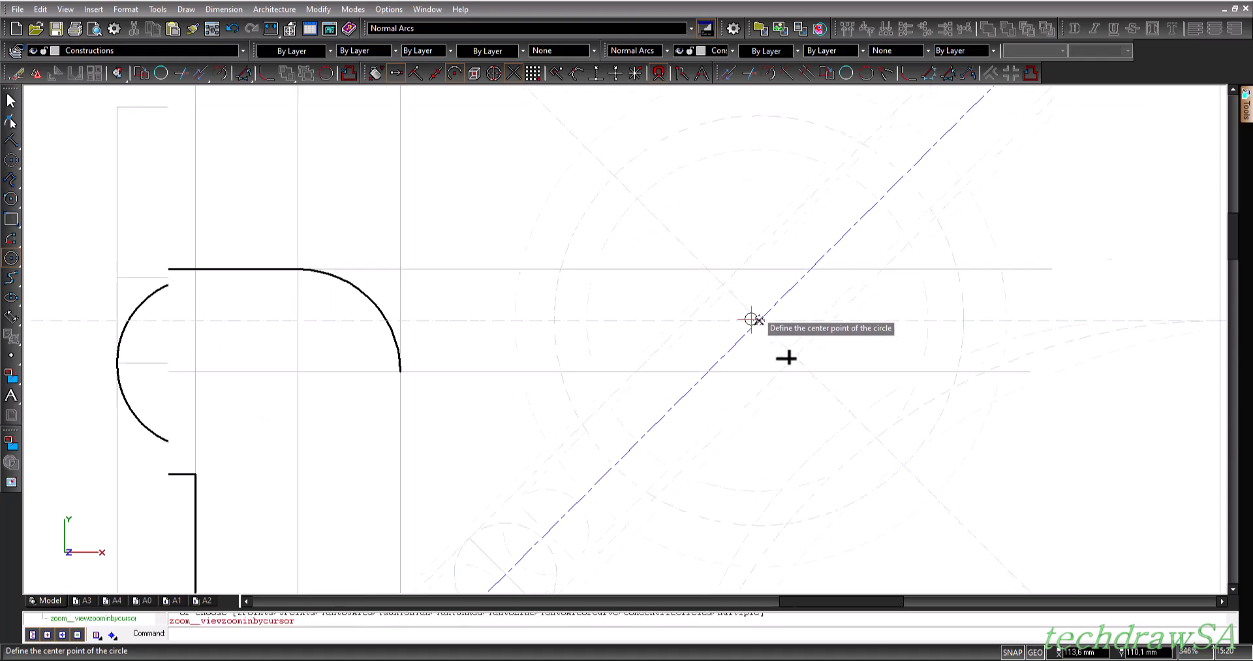
{"action": "left_click", "coordinate": [763, 322]}
{"action": "scroll", "coordinate": [790, 306], "scroll_direction": "down", "scroll_amount": 2}
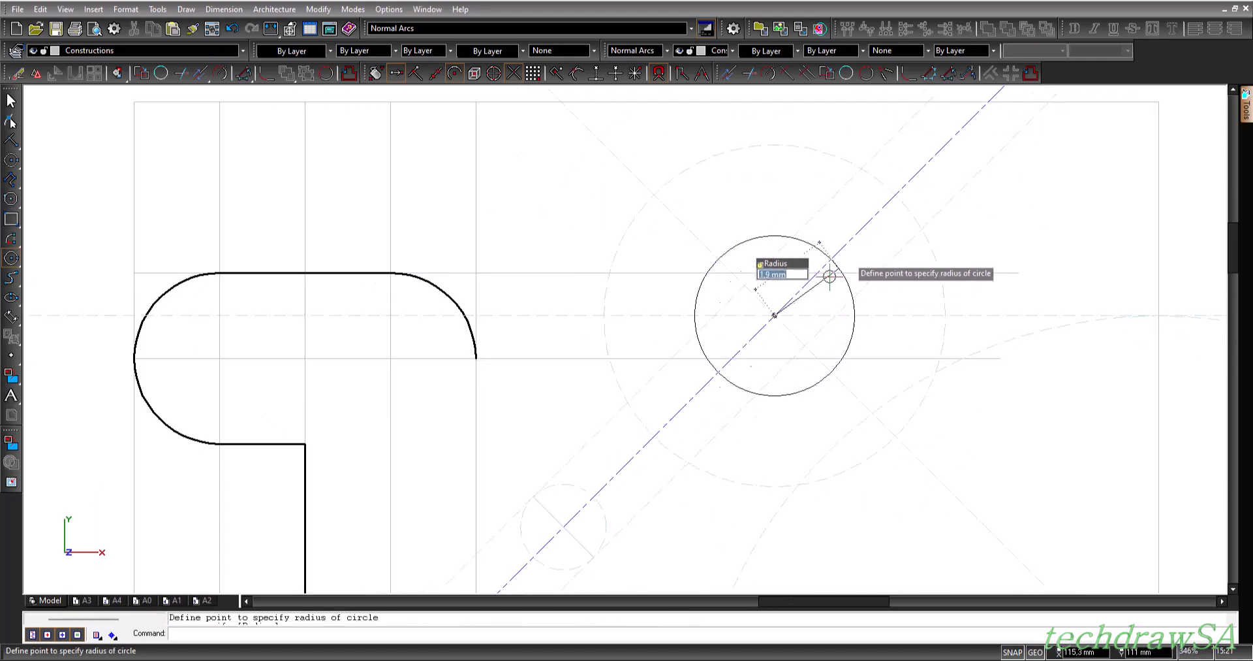
{"action": "left_click", "coordinate": [931, 238]}
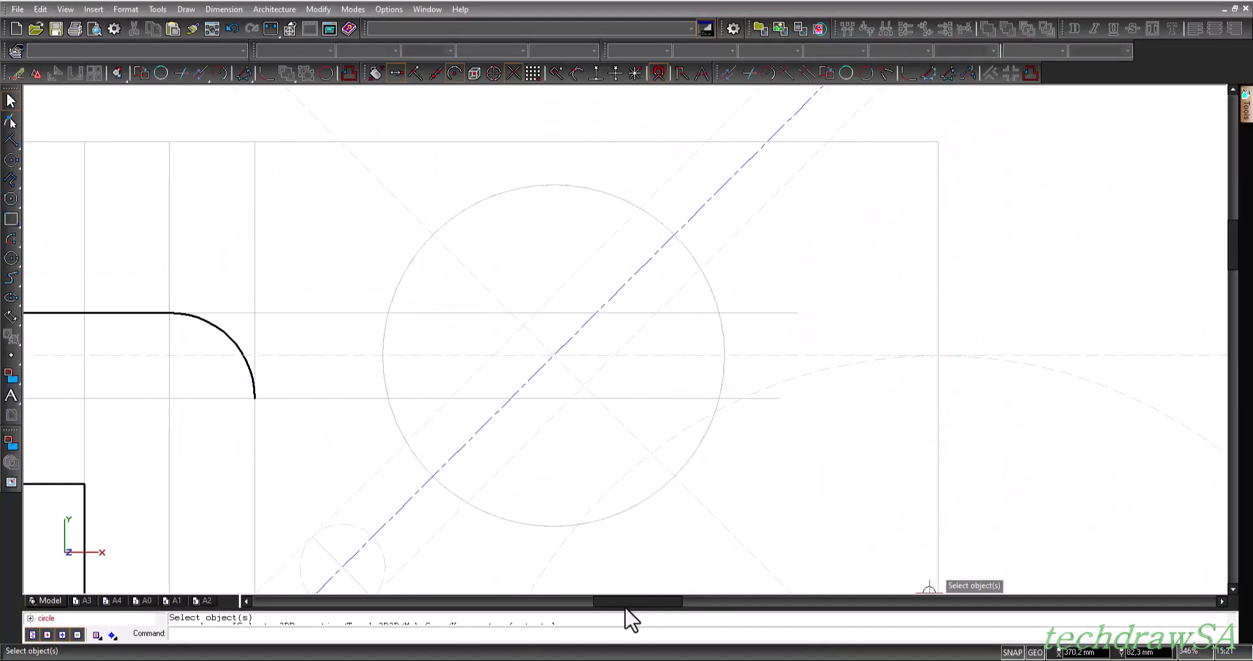
- Add a vertical construction line through the centre of the 20 mm radius circle
{"action": "left_click", "coordinate": [593, 601]}
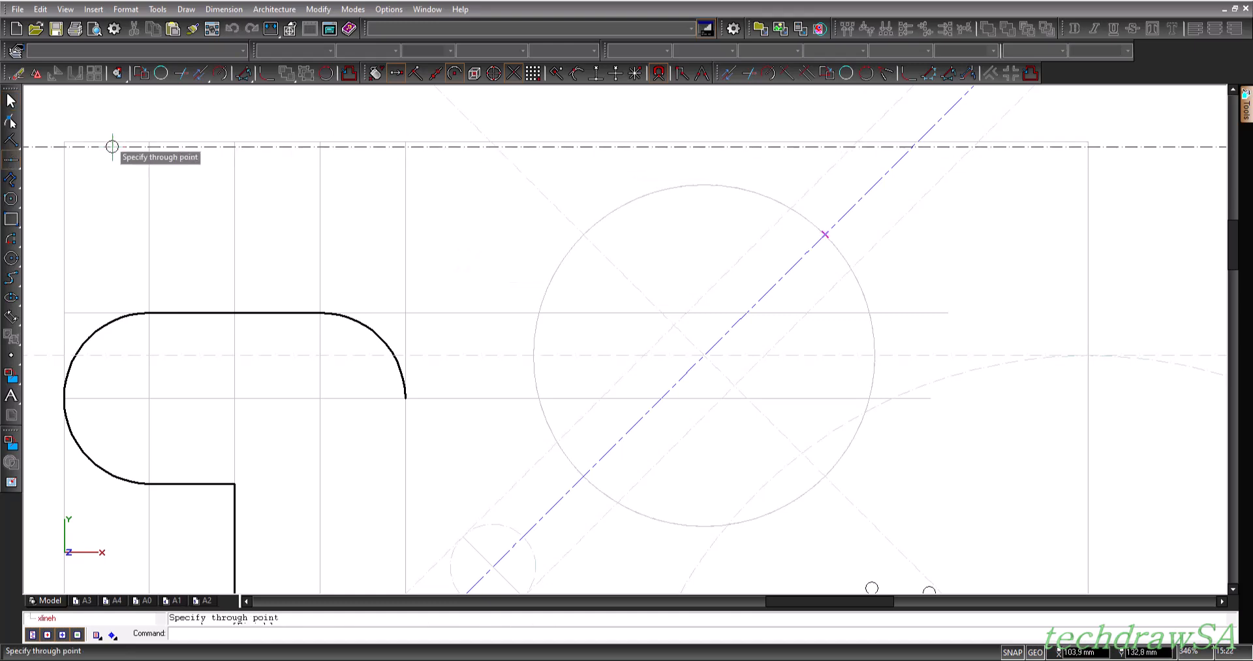
{"action": "left_click", "coordinate": [13, 162]}
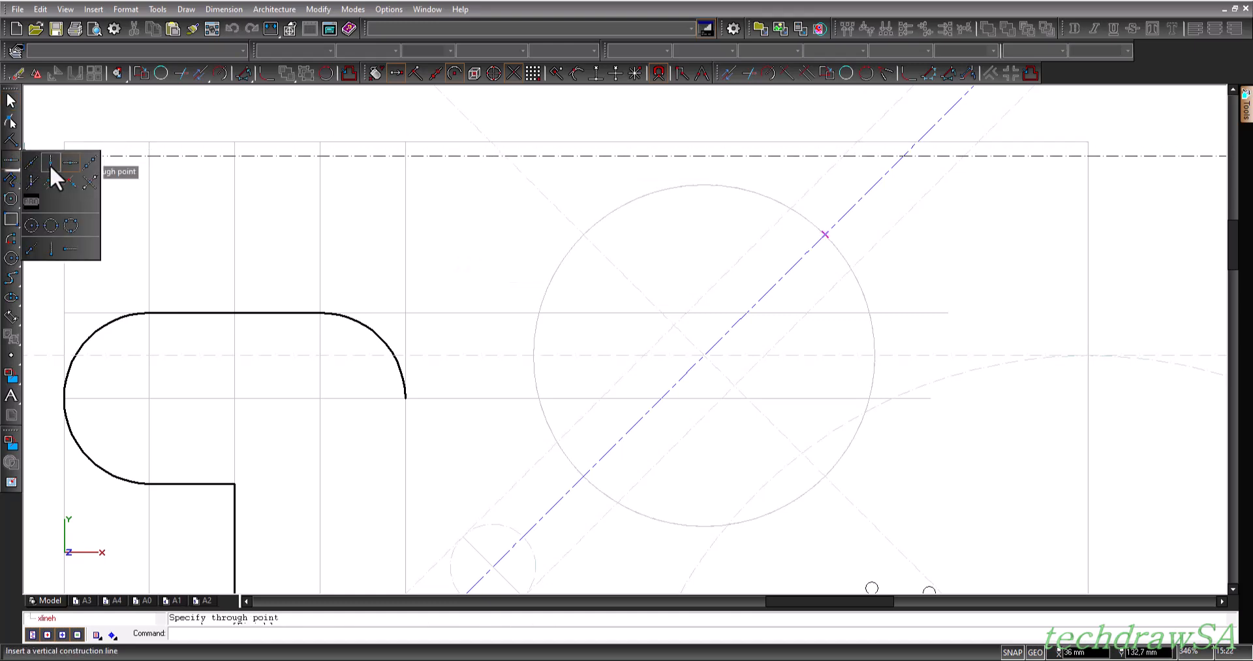
{"action": "left_click", "coordinate": [51, 164]}
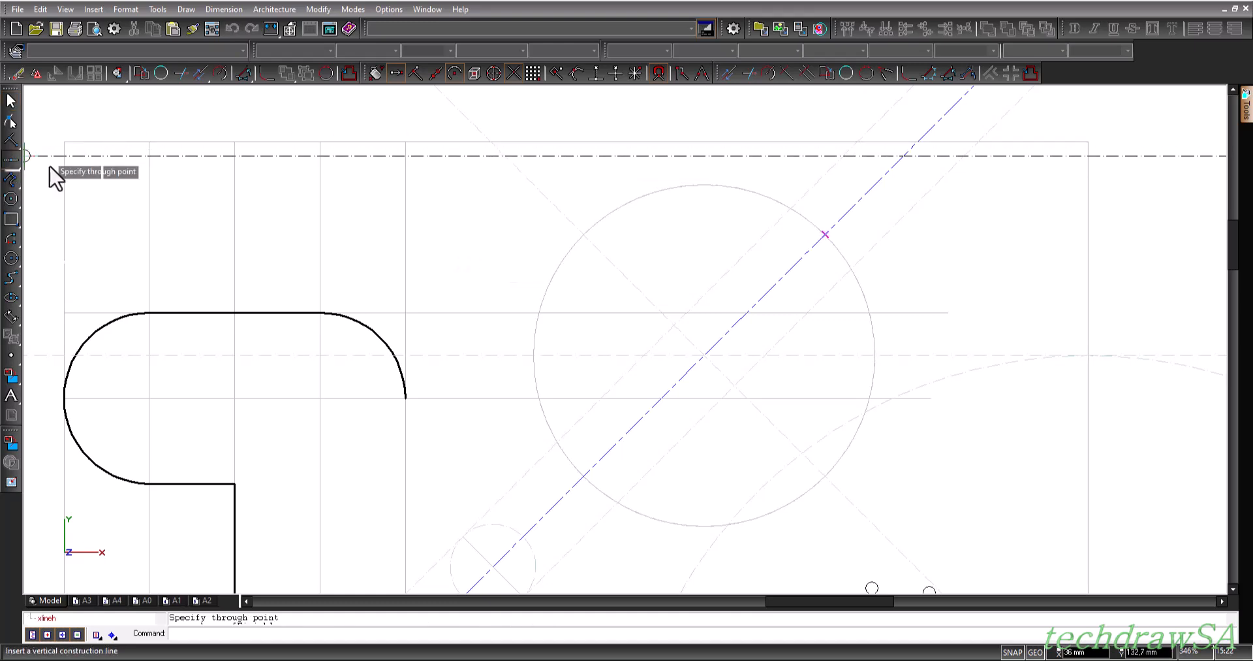
{"action": "left_click", "coordinate": [705, 355]}
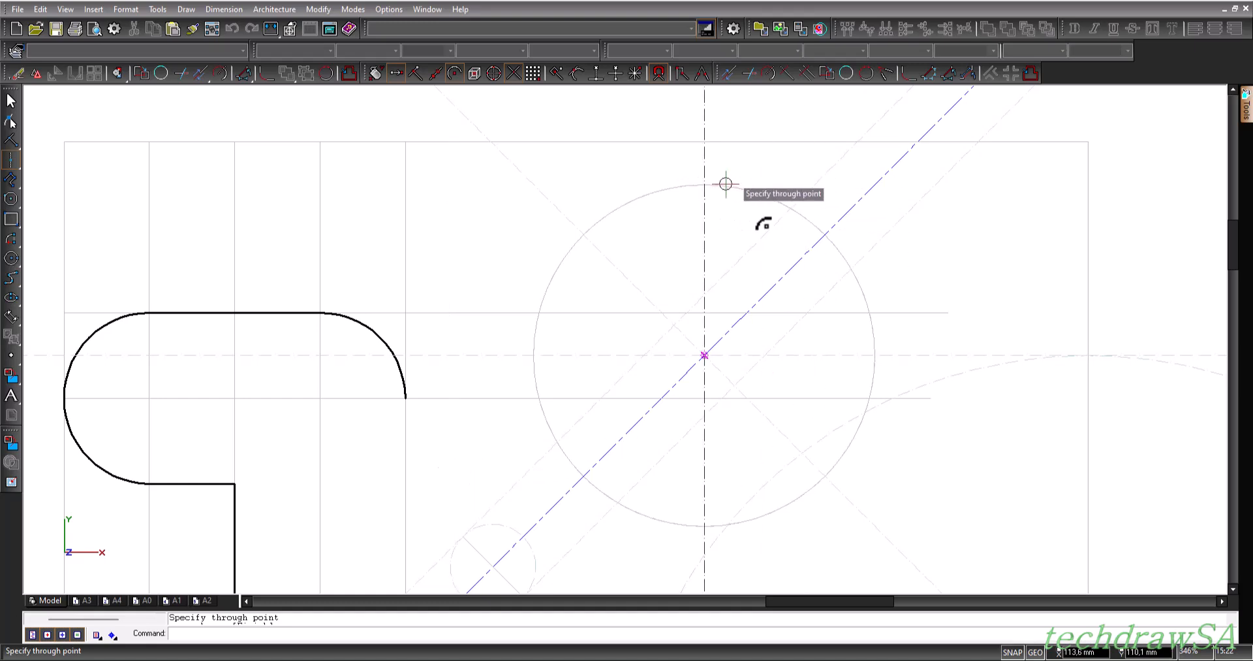
{"action": "left_click", "coordinate": [699, 180]}
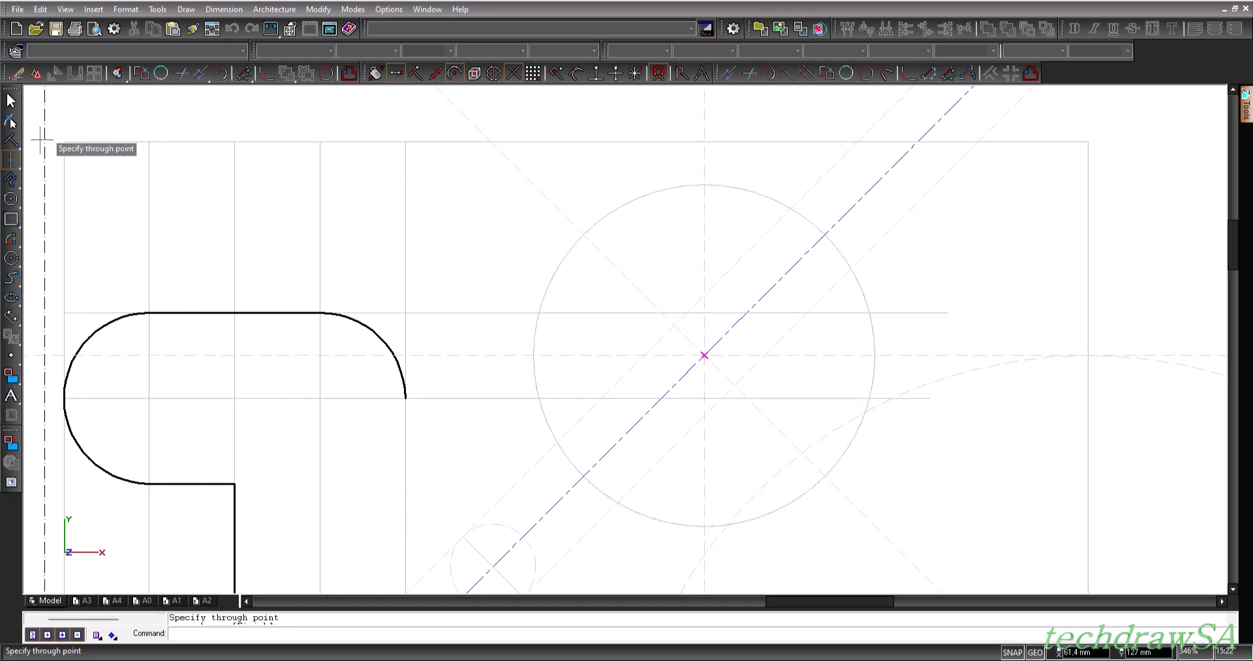
- Add horizontal construction lines through the top and bottom quadrant points of the 20 mm radius circle
{"action": "left_click", "coordinate": [11, 160]}
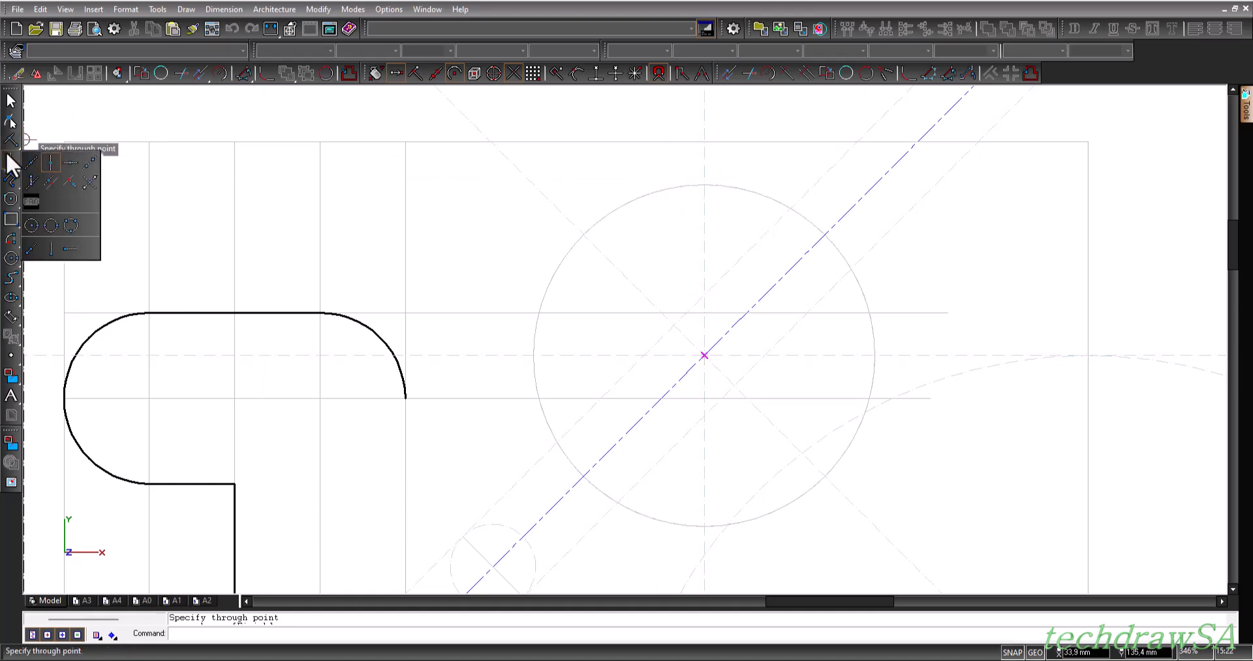
{"action": "left_click", "coordinate": [70, 162]}
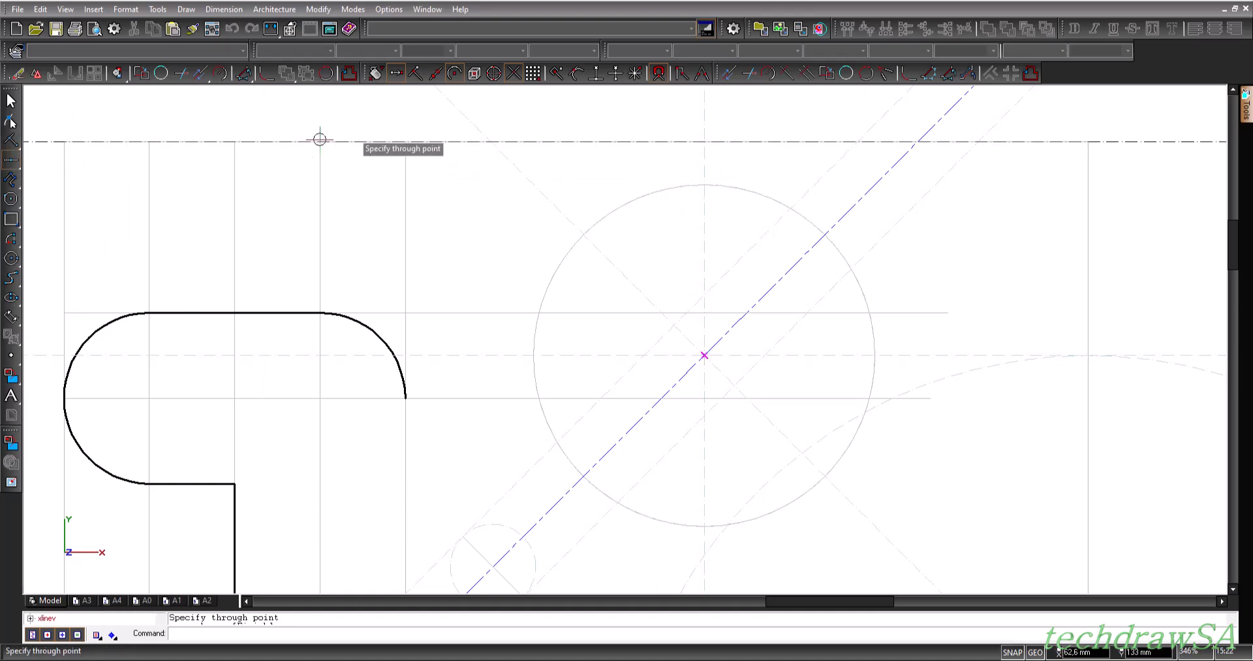
{"action": "left_click", "coordinate": [705, 186]}
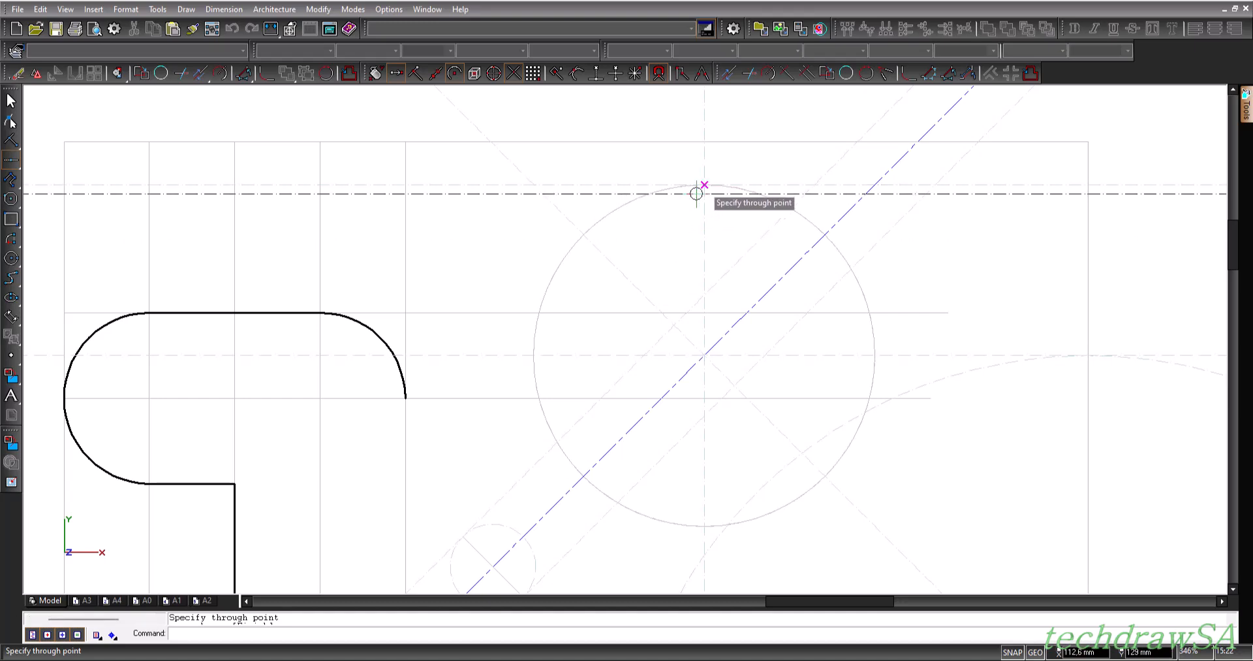
{"action": "left_click", "coordinate": [708, 526]}
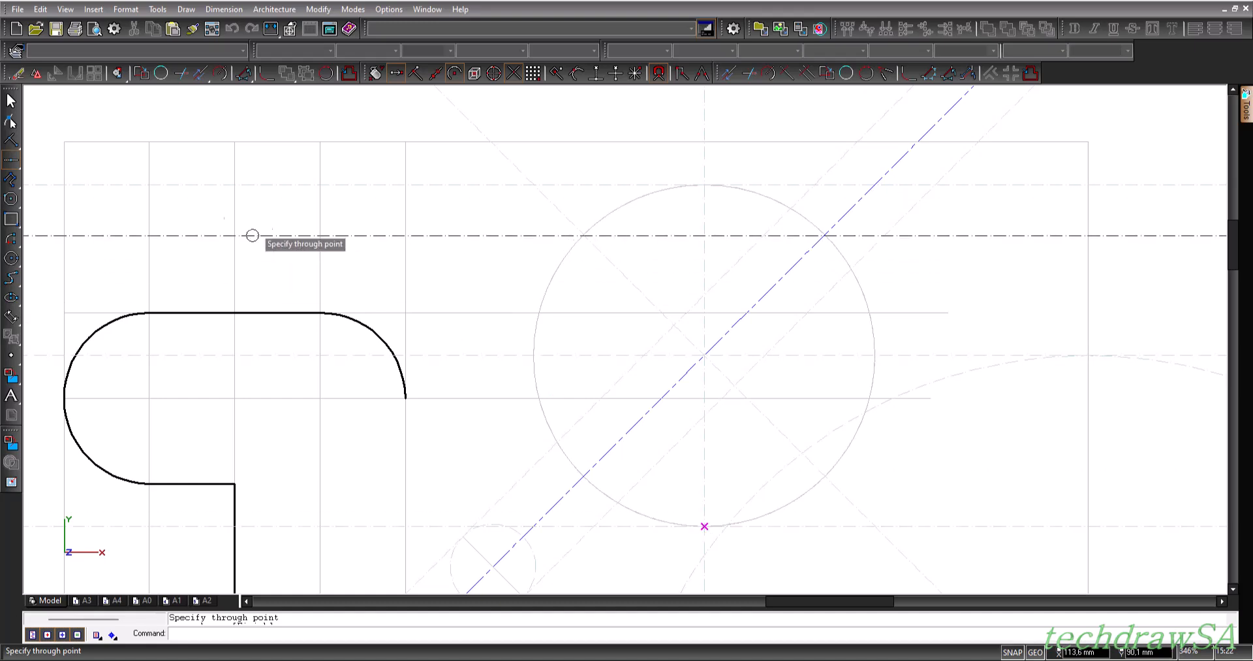
- Add vertical construction lines through the right and left quadrant points of the 20 mm radius circle
{"action": "left_click", "coordinate": [10, 163]}
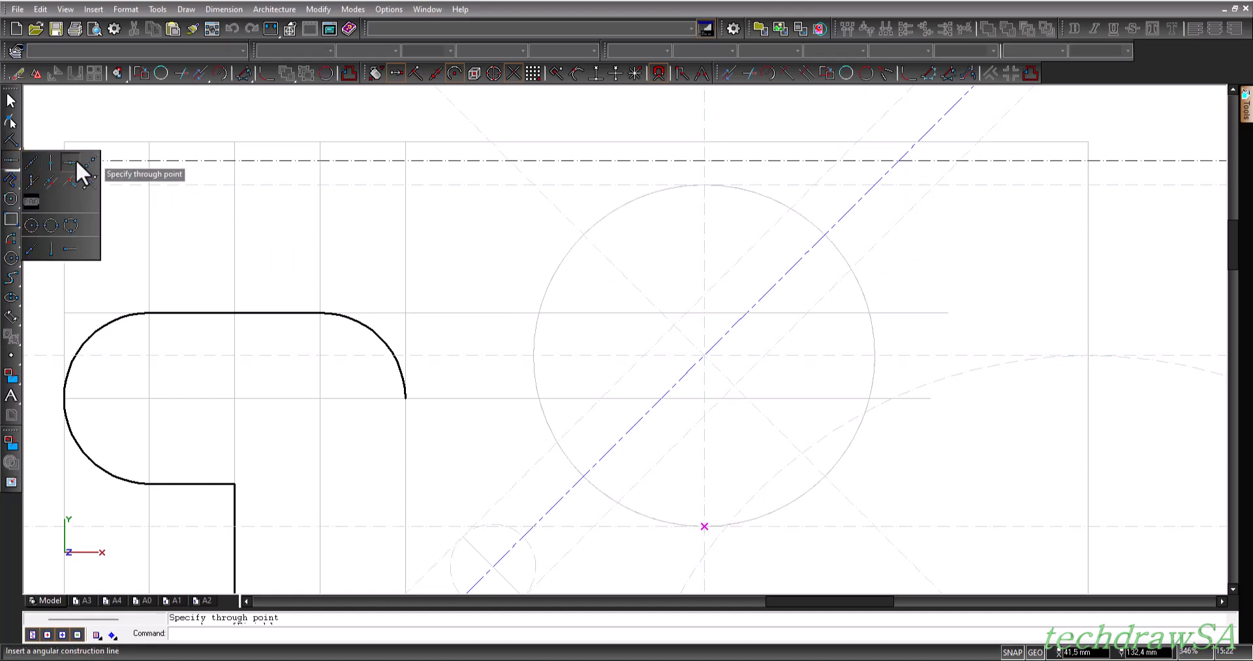
{"action": "left_click", "coordinate": [50, 161]}
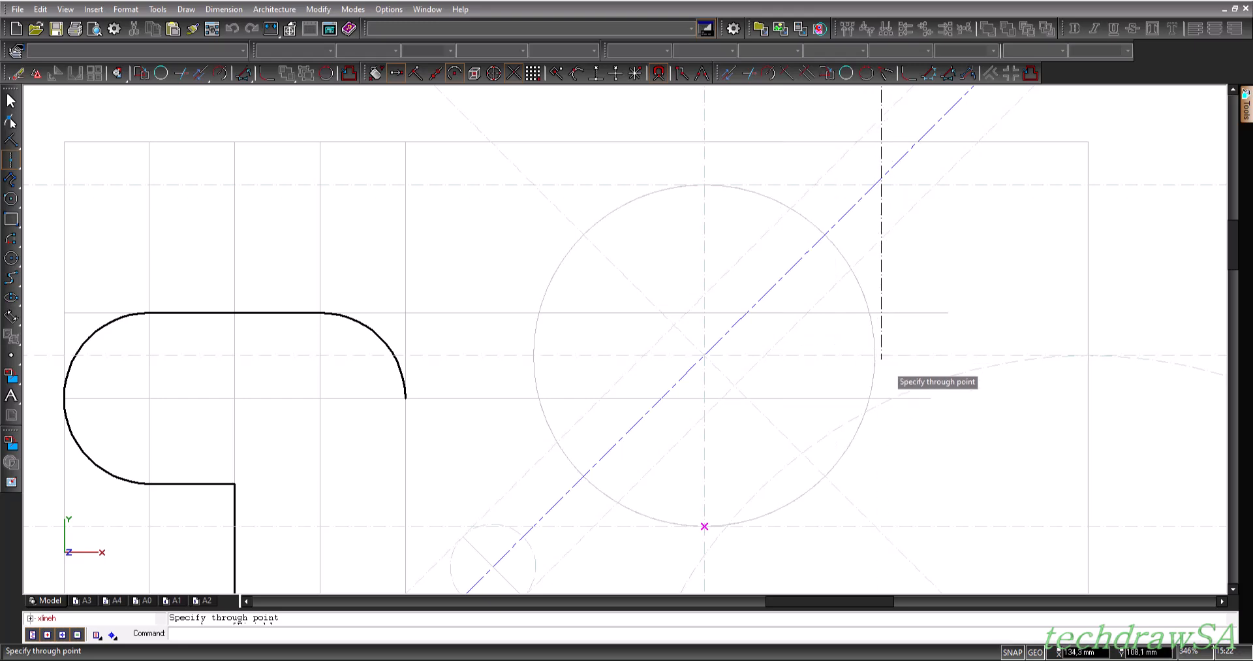
{"action": "left_click", "coordinate": [875, 355]}
{"action": "left_click", "coordinate": [533, 355]}
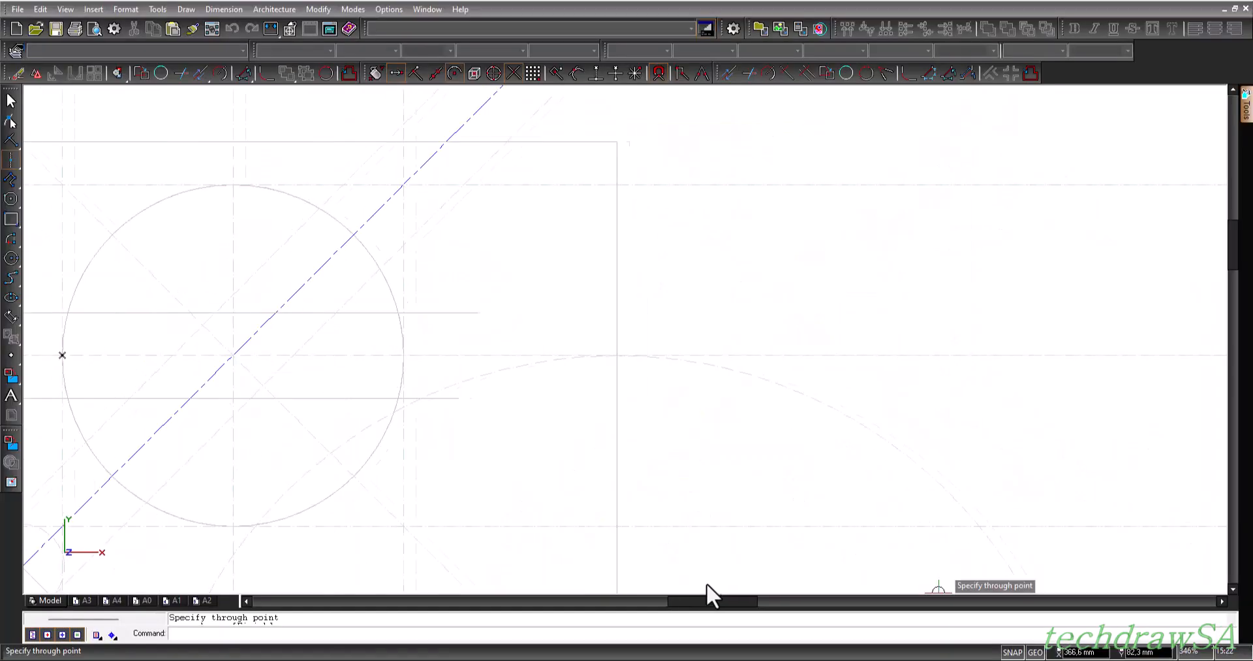
{"action": "scroll", "coordinate": [621, 585], "scroll_direction": "left", "scroll_amount": 5}
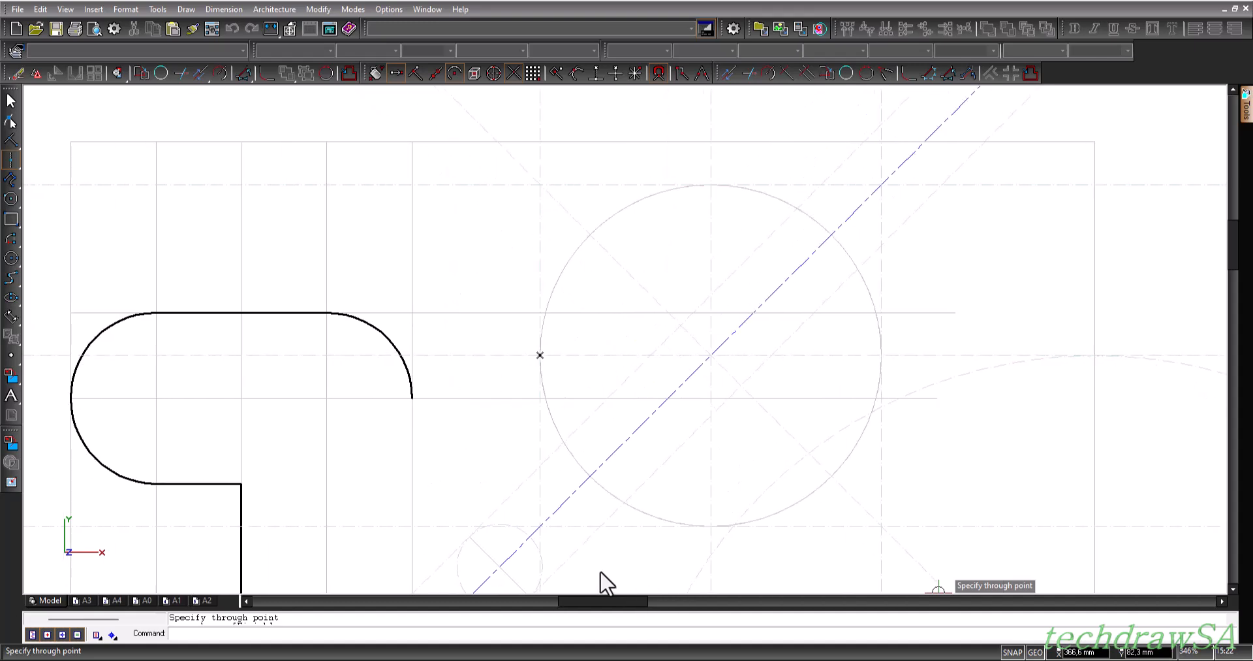
- Draw a closed 40 mm square on the Constructions layer around the 20 mm radius circle, through the construction line intersections
{"action": "left_click", "coordinate": [9, 148]}
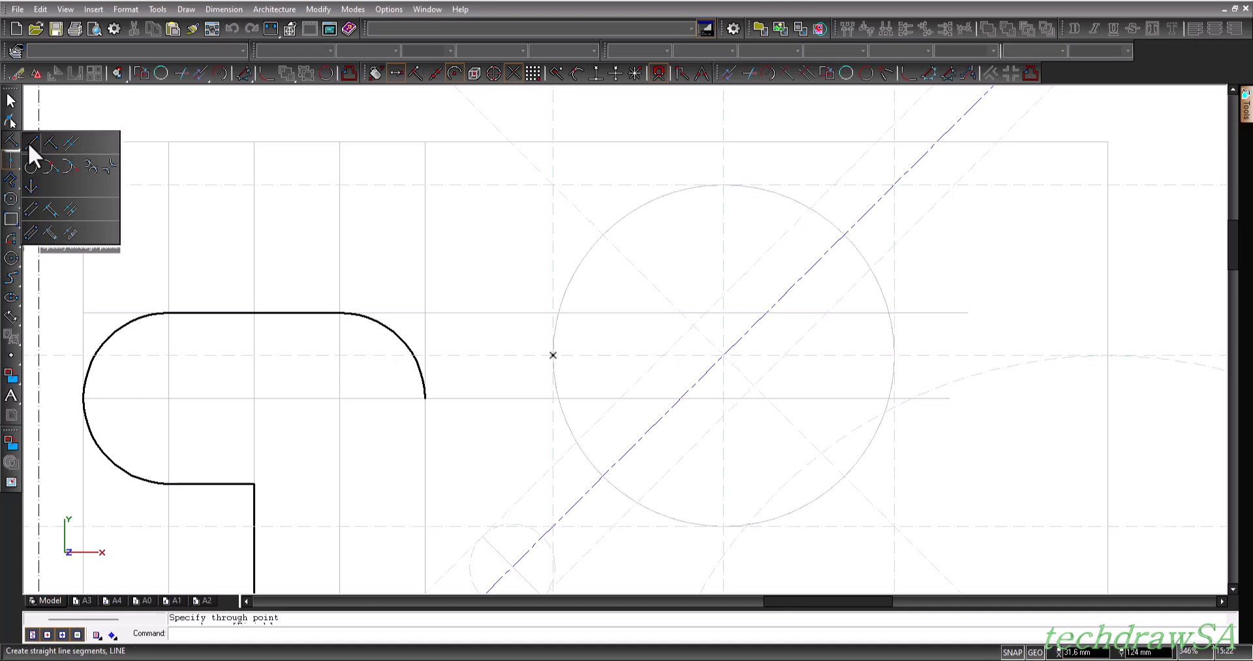
{"action": "left_click", "coordinate": [29, 142]}
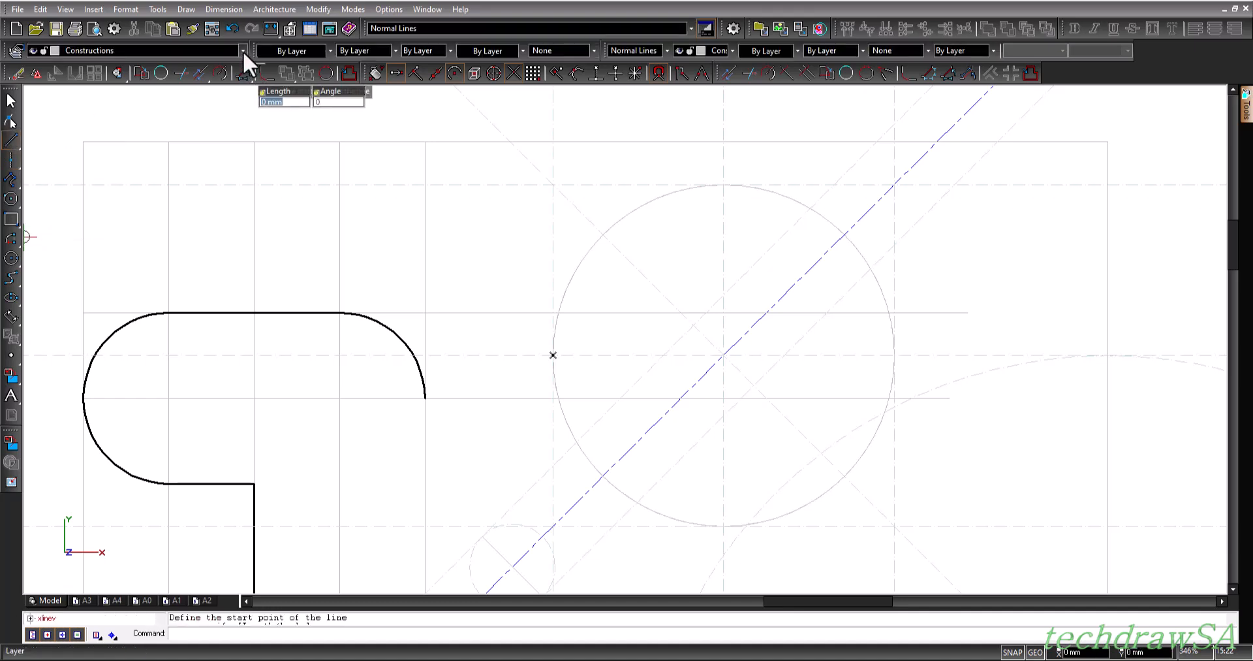
{"action": "left_click", "coordinate": [243, 51]}
{"action": "left_click", "coordinate": [76, 116]}
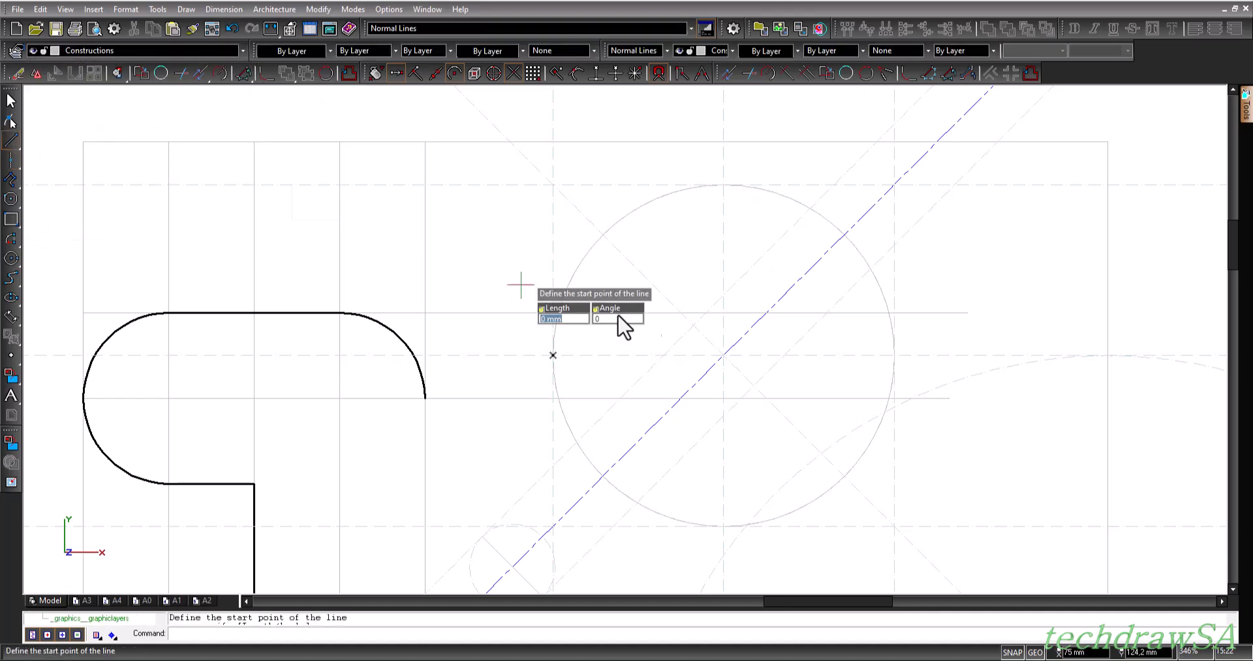
{"action": "left_click", "coordinate": [553, 185]}
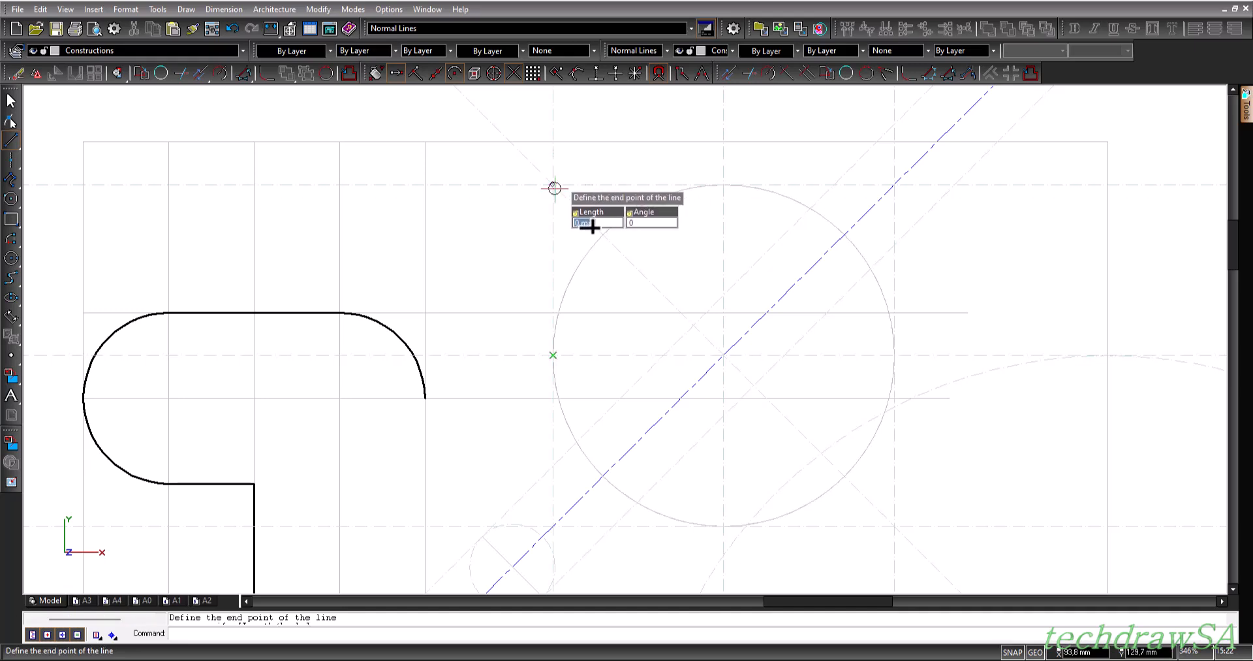
{"action": "left_click", "coordinate": [894, 185]}
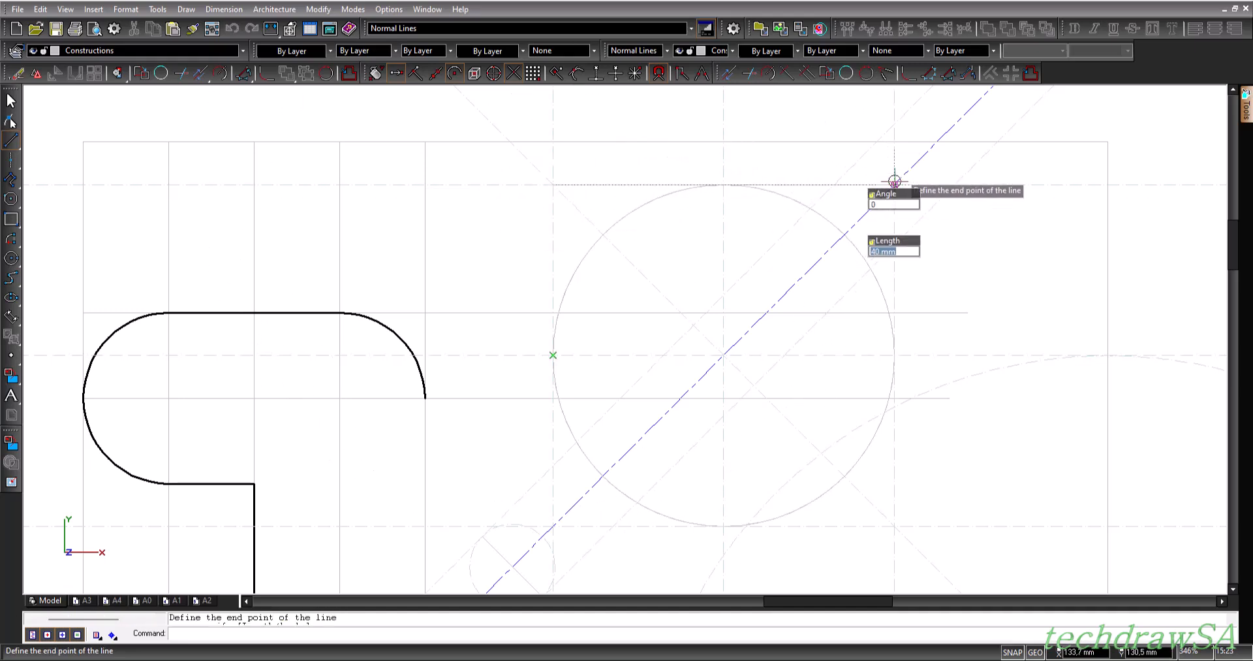
{"action": "left_click", "coordinate": [927, 560]}
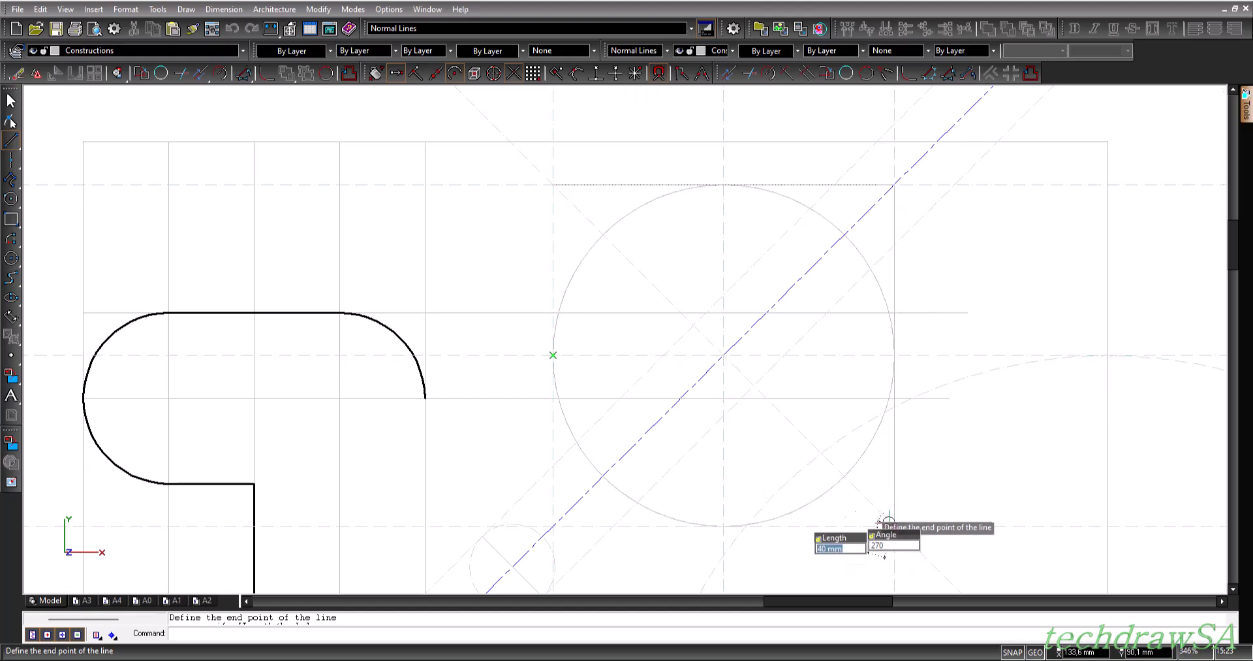
{"action": "scroll", "coordinate": [554, 526], "scroll_direction": "up", "scroll_amount": 10}
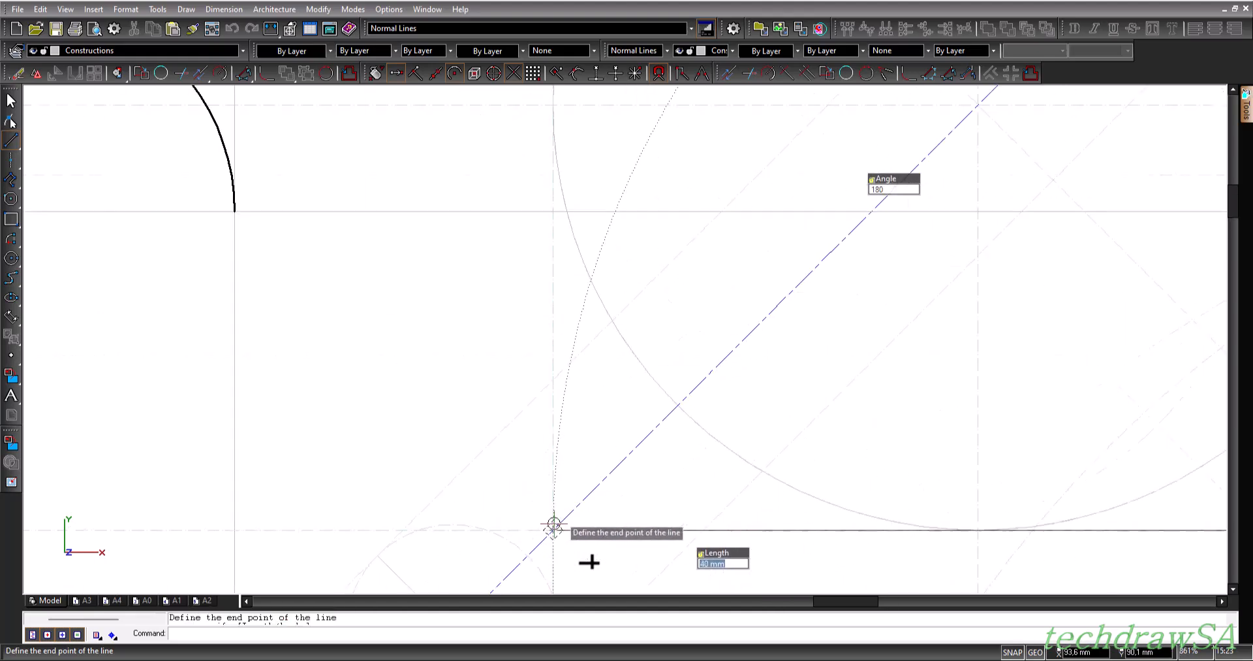
{"action": "left_click", "coordinate": [646, 526]}
{"action": "scroll", "coordinate": [844, 120], "scroll_direction": "down", "scroll_amount": 2}
{"action": "scroll", "coordinate": [784, 248], "scroll_direction": "down", "scroll_amount": 6}
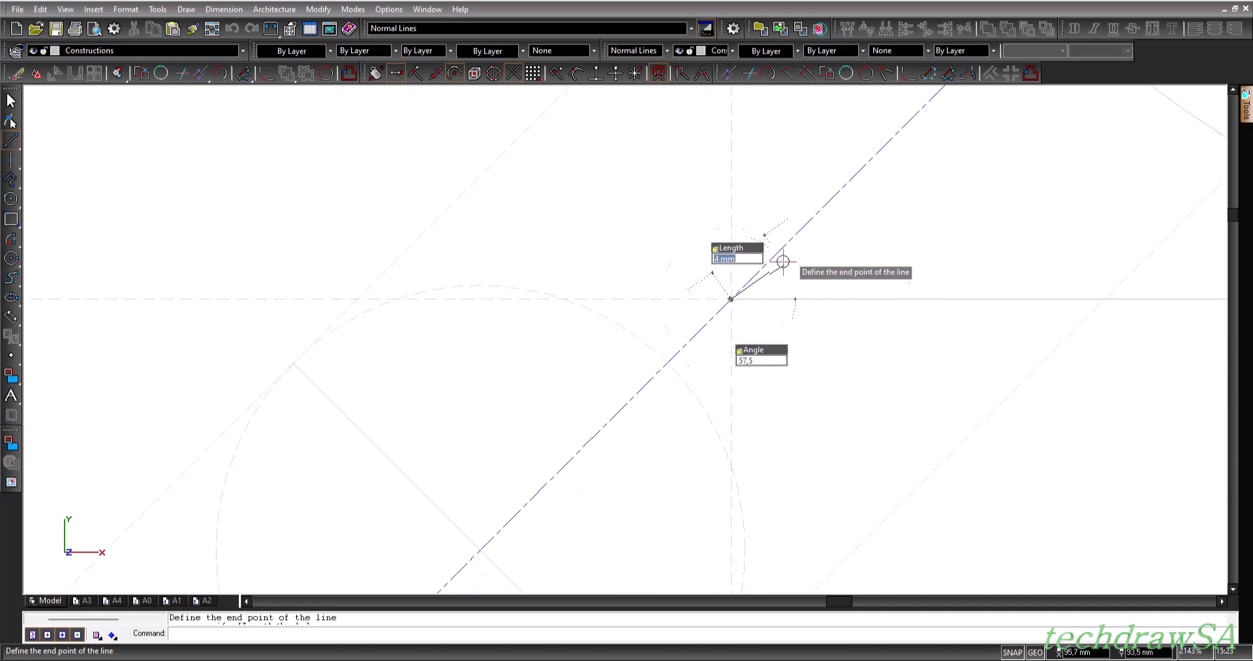
{"action": "scroll", "coordinate": [785, 503], "scroll_direction": "down", "scroll_amount": 2}
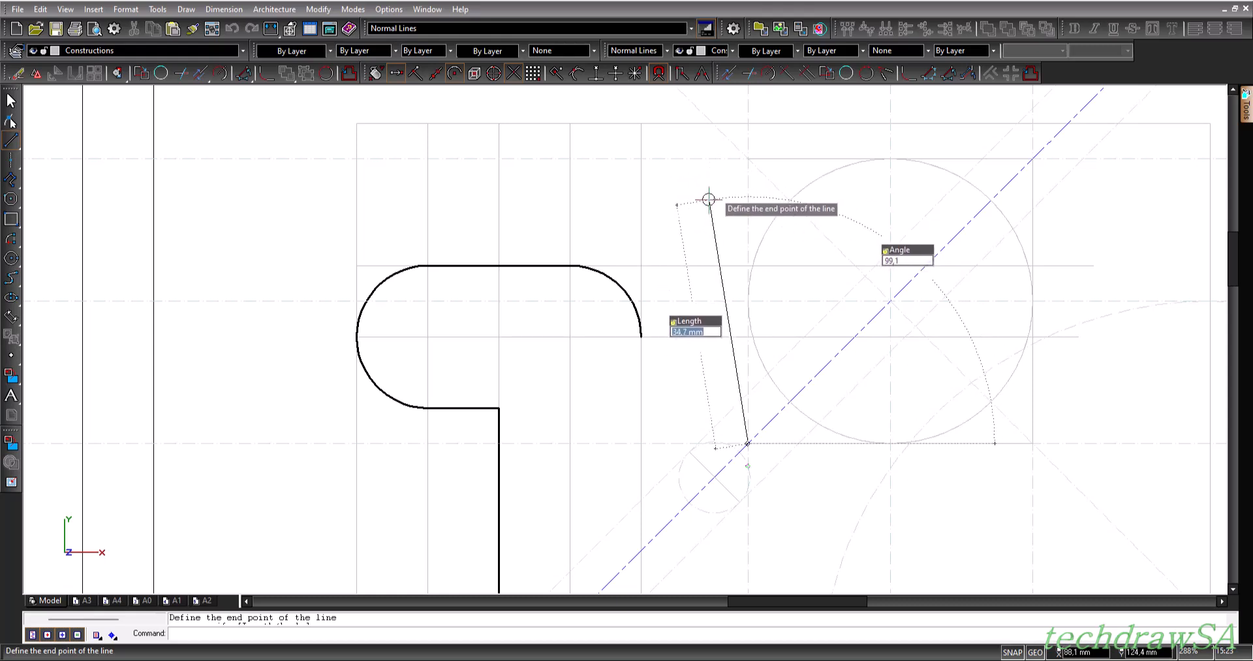
{"action": "right_click", "coordinate": [702, 195]}
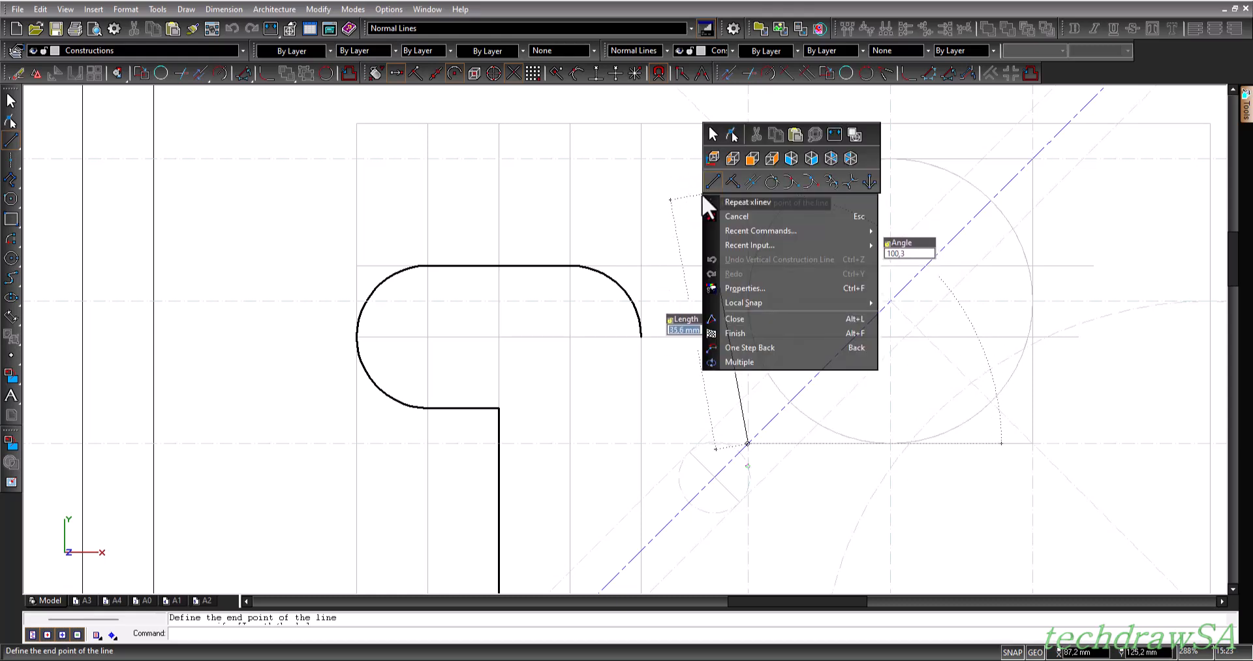
{"action": "left_click", "coordinate": [740, 319]}
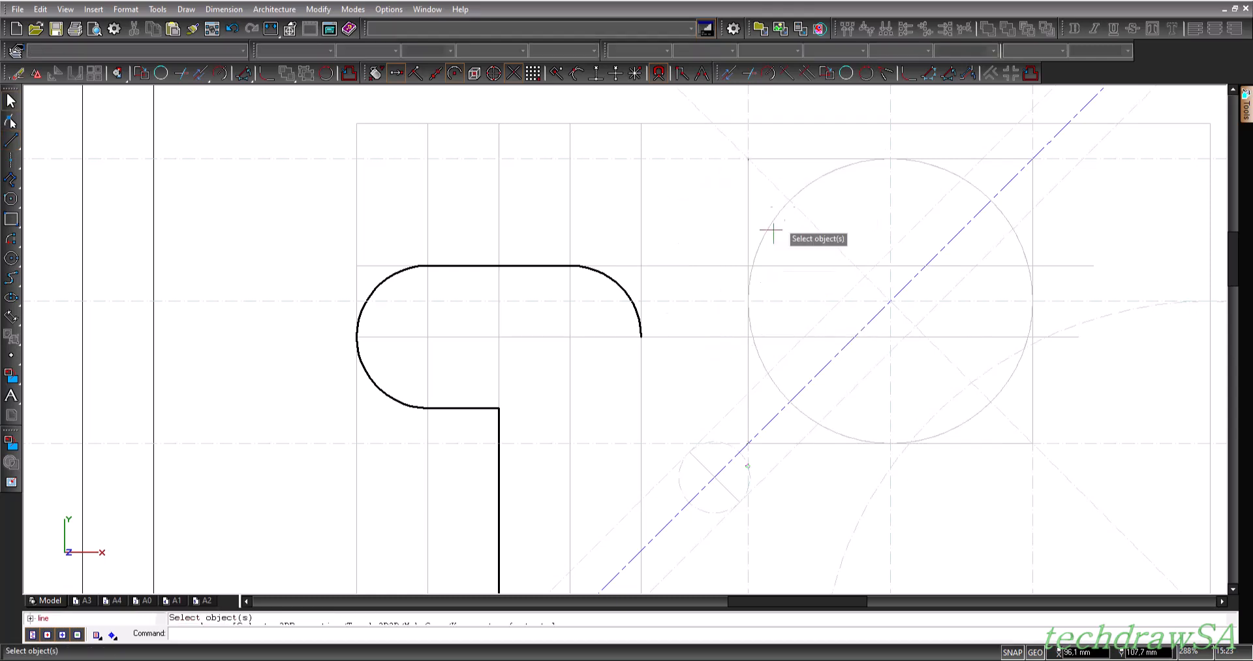
- Draw a line along the upper sloping construction line, from the large circle to the vertical line below the outline arc's open end
{"action": "scroll", "coordinate": [798, 184], "scroll_direction": "up", "scroll_amount": 2}
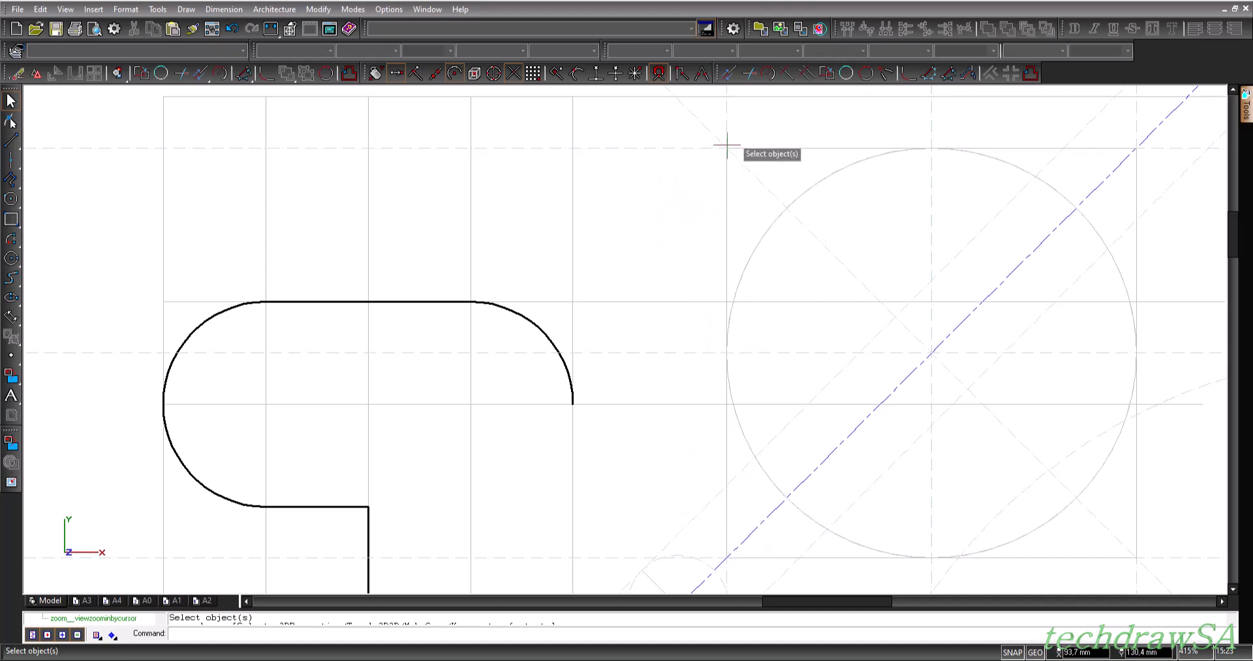
{"action": "scroll", "coordinate": [743, 161], "scroll_direction": "down", "scroll_amount": 3}
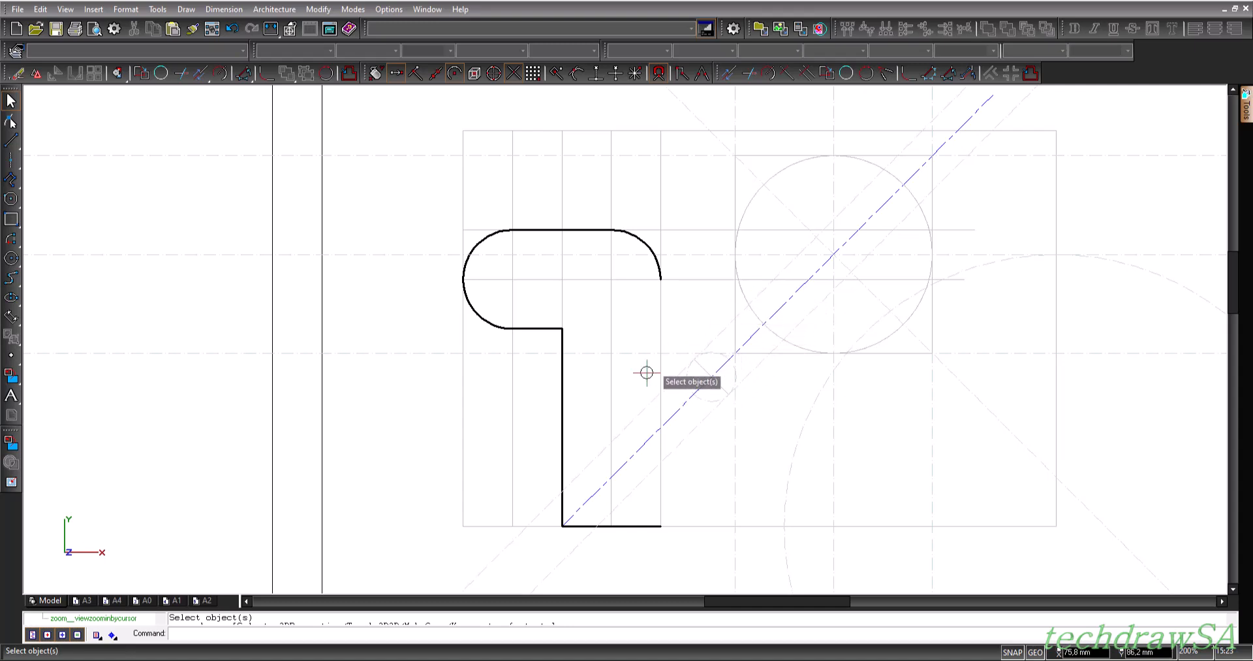
{"action": "left_click", "coordinate": [11, 140]}
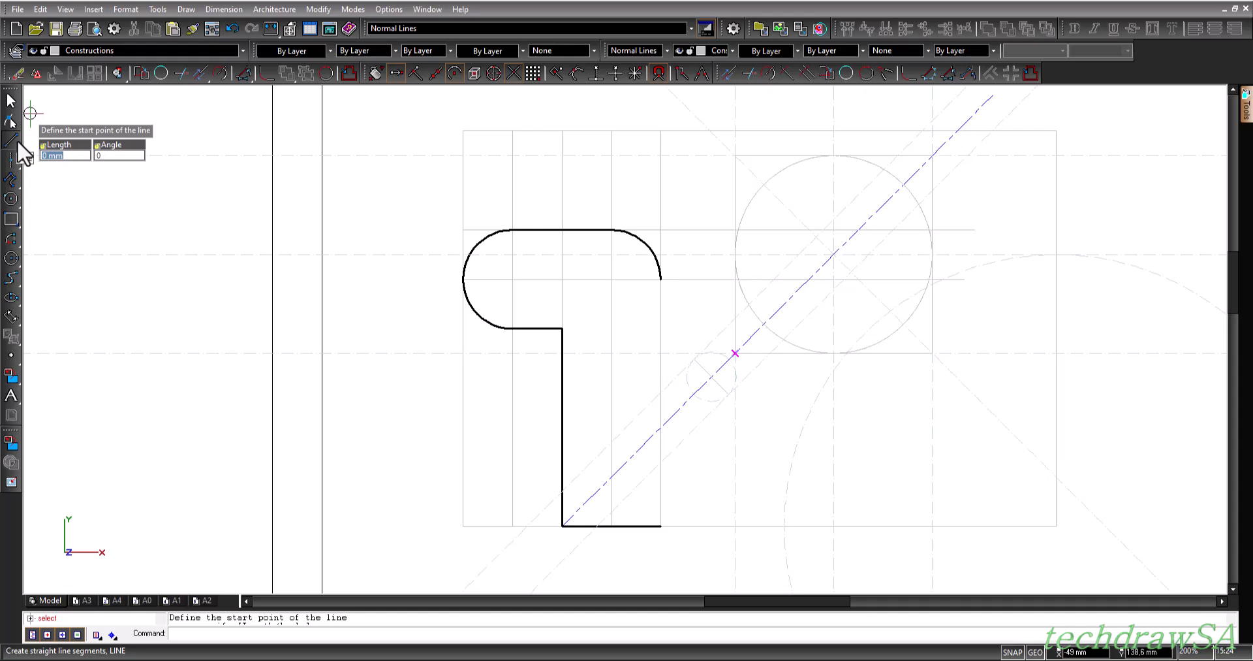
{"action": "scroll", "coordinate": [734, 367], "scroll_direction": "up", "scroll_amount": 2}
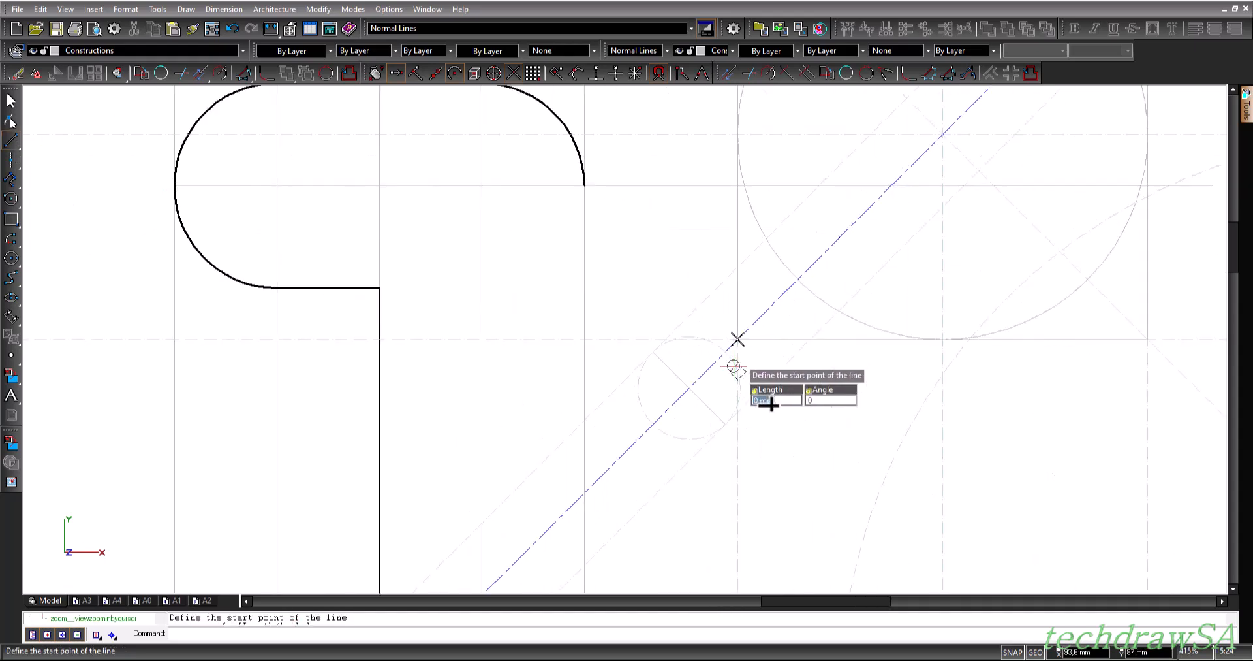
{"action": "left_click", "coordinate": [767, 238]}
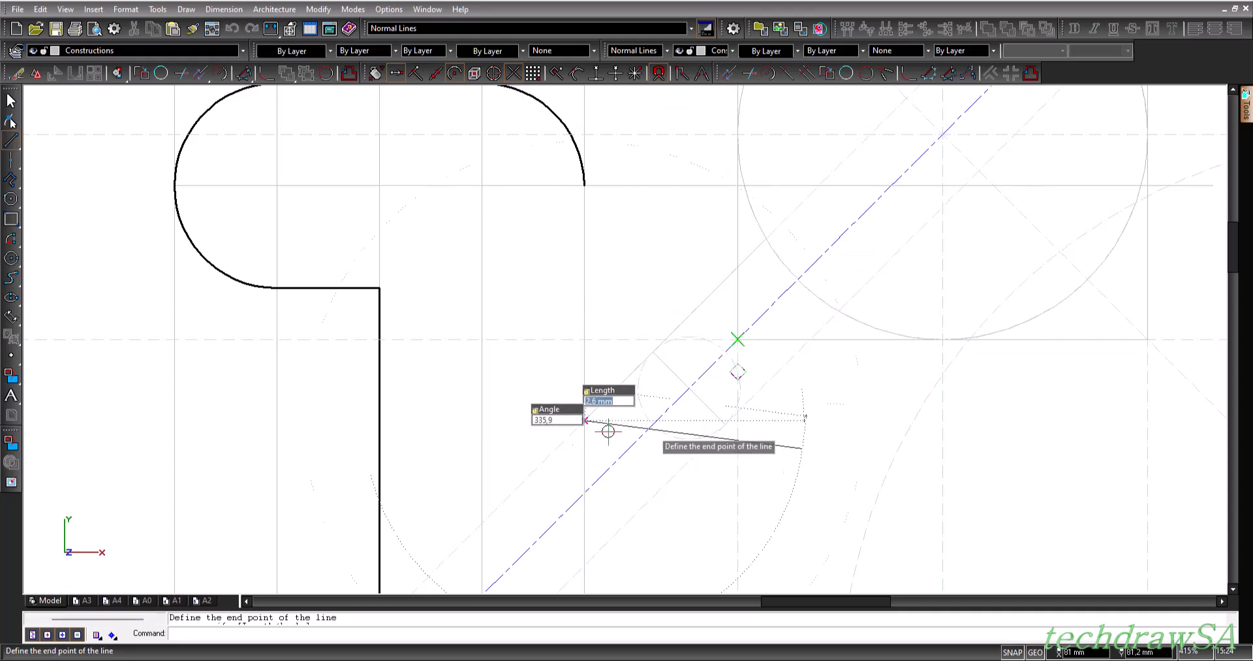
{"action": "key", "text": "Escape"}
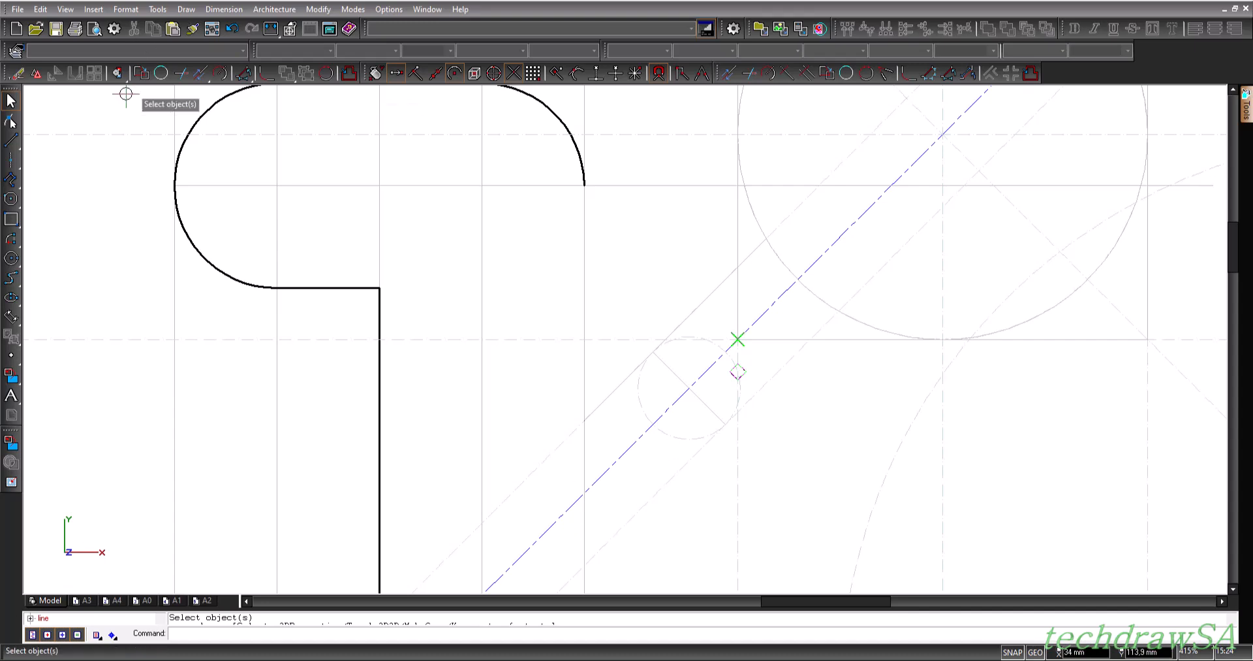
- Draw a line along the lower sloping construction line, from the large circle to the same vertical line
{"action": "left_click", "coordinate": [11, 140]}
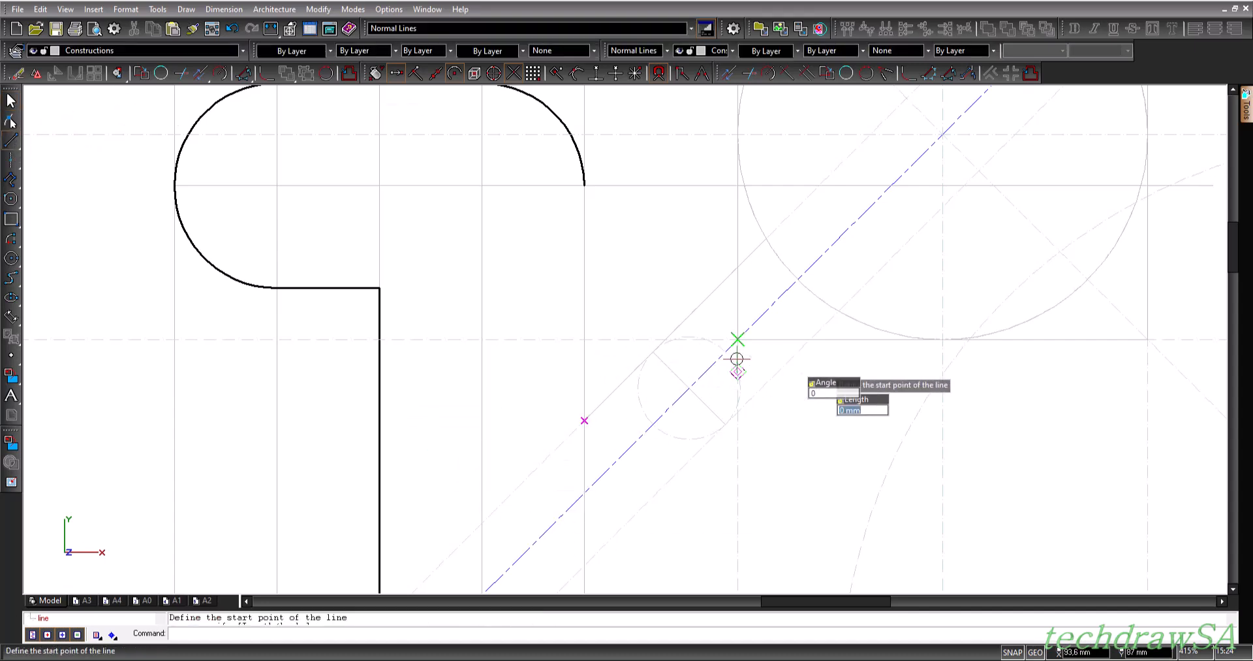
{"action": "left_click_drag", "start_coordinate": [1237, 242], "coordinate": [1239, 253]}
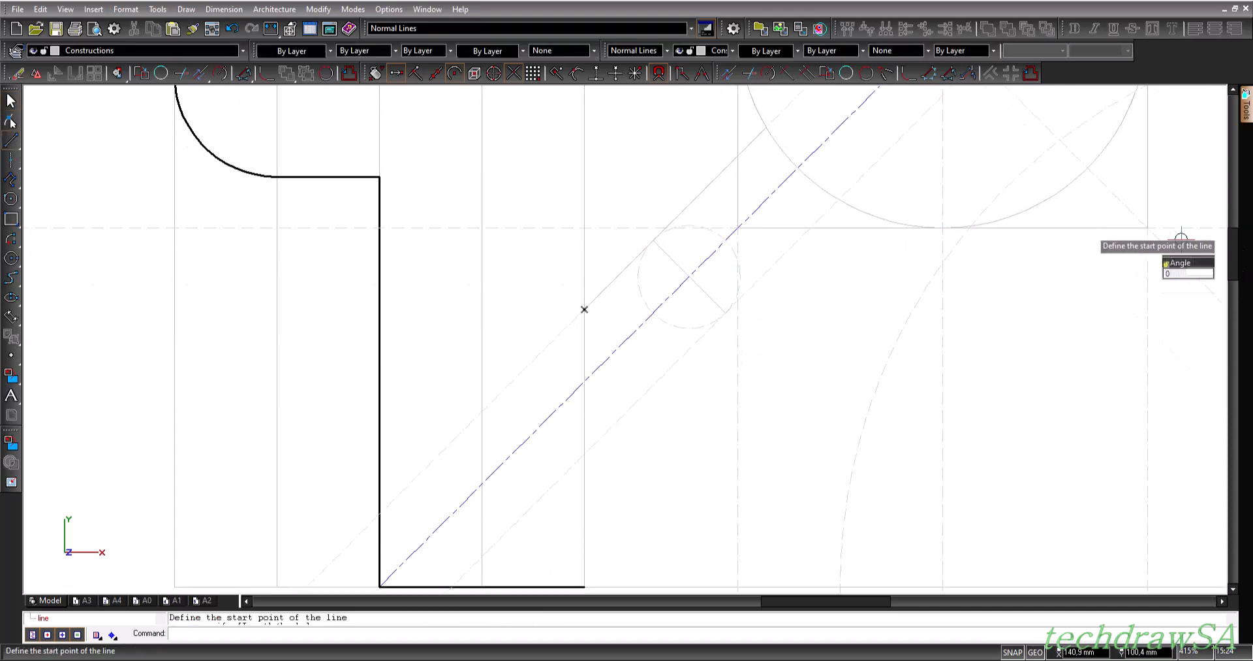
{"action": "left_click", "coordinate": [840, 199]}
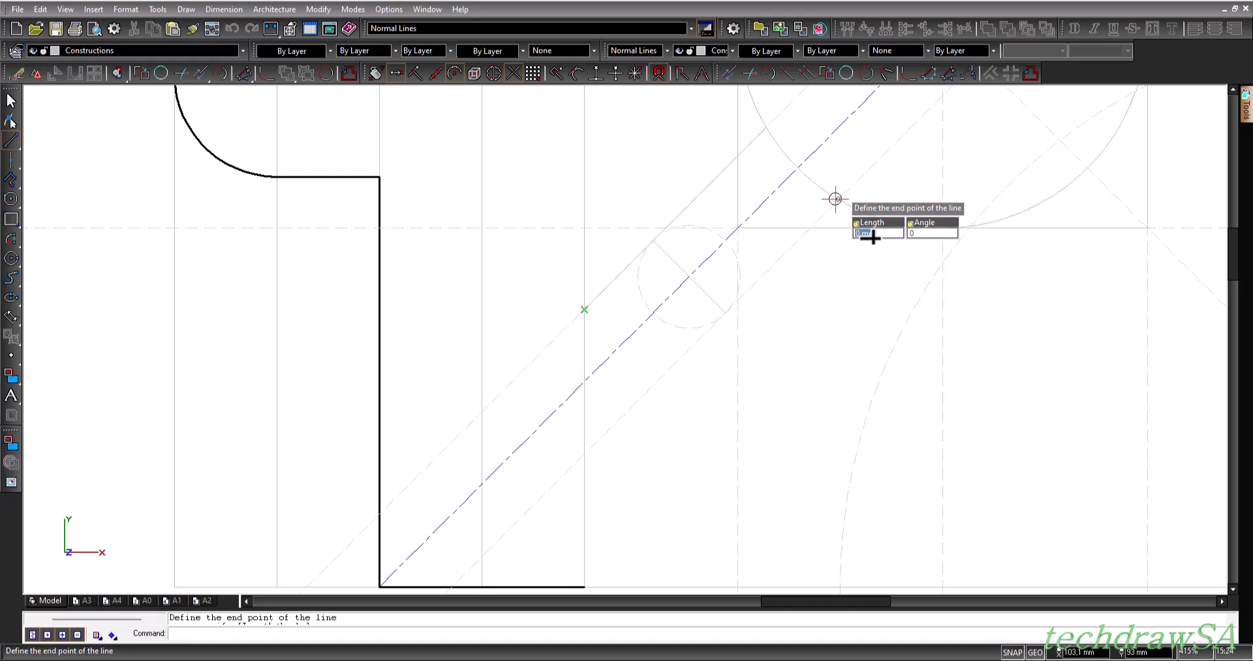
{"action": "left_click", "coordinate": [616, 489]}
{"action": "key", "text": "Escape"}
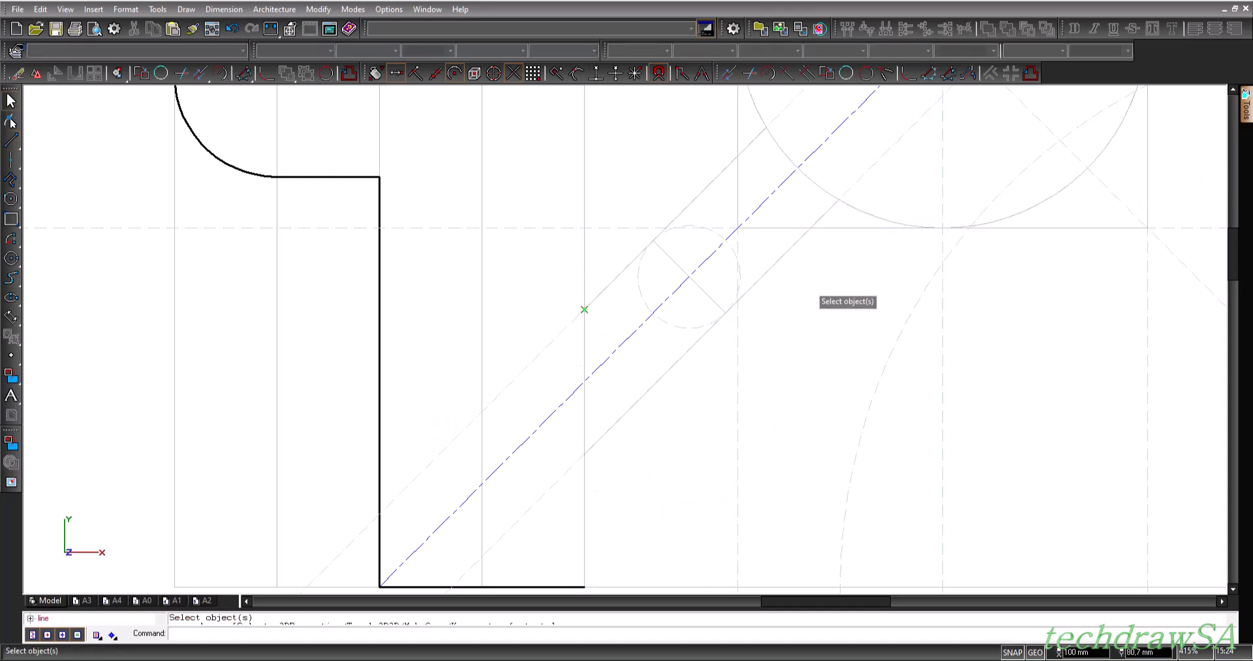
- Draw a diagonal on the Center lines layer from the square's upper-left corner to its lower-right corner
{"action": "scroll", "coordinate": [802, 292], "scroll_direction": "down", "scroll_amount": 2}
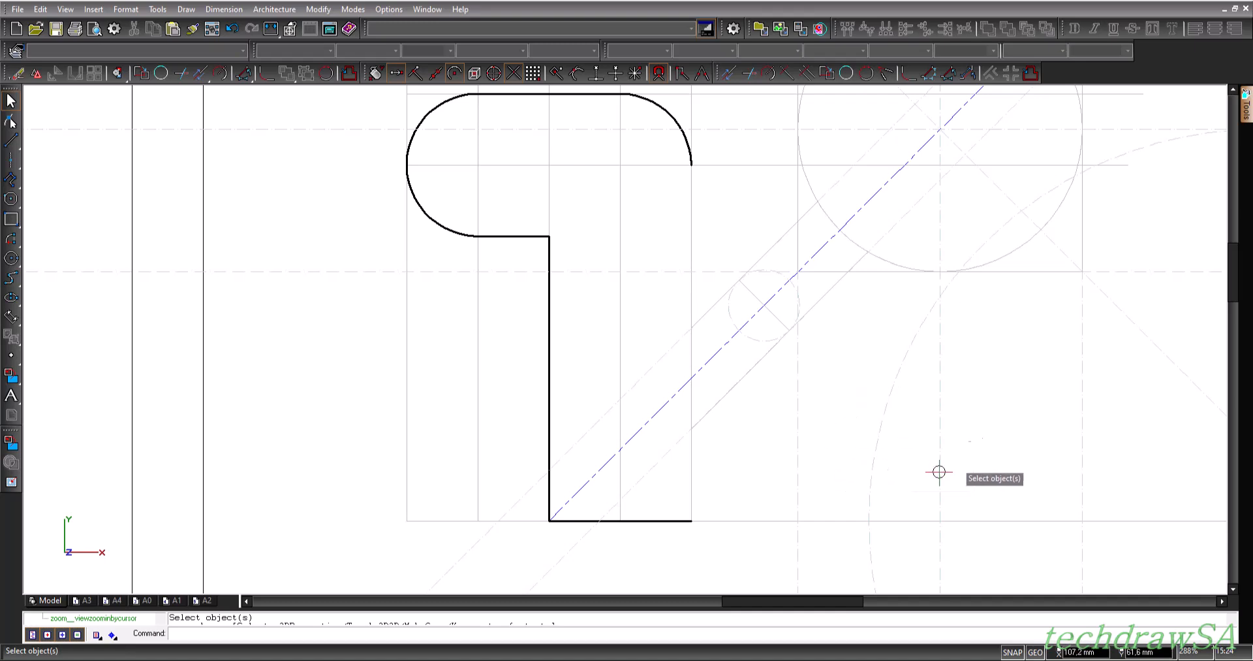
{"action": "left_click_drag", "start_coordinate": [1234, 276], "coordinate": [1234, 231]}
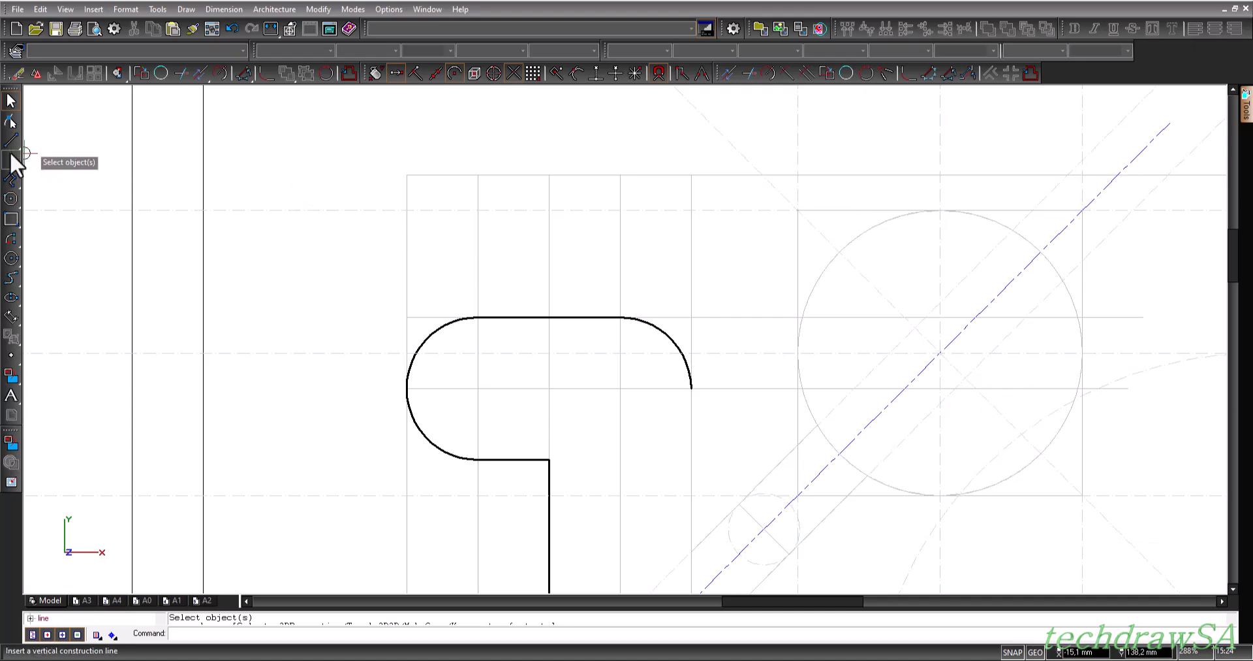
{"action": "left_click", "coordinate": [13, 142]}
{"action": "left_click", "coordinate": [233, 55]}
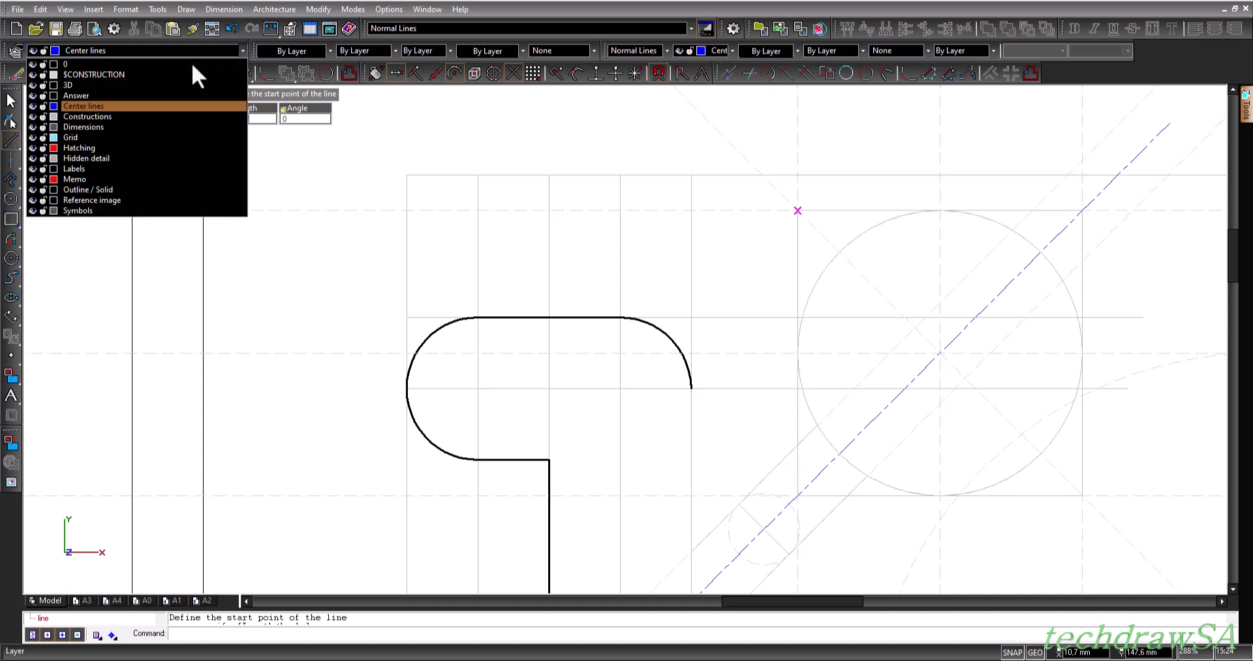
{"action": "left_click", "coordinate": [77, 107]}
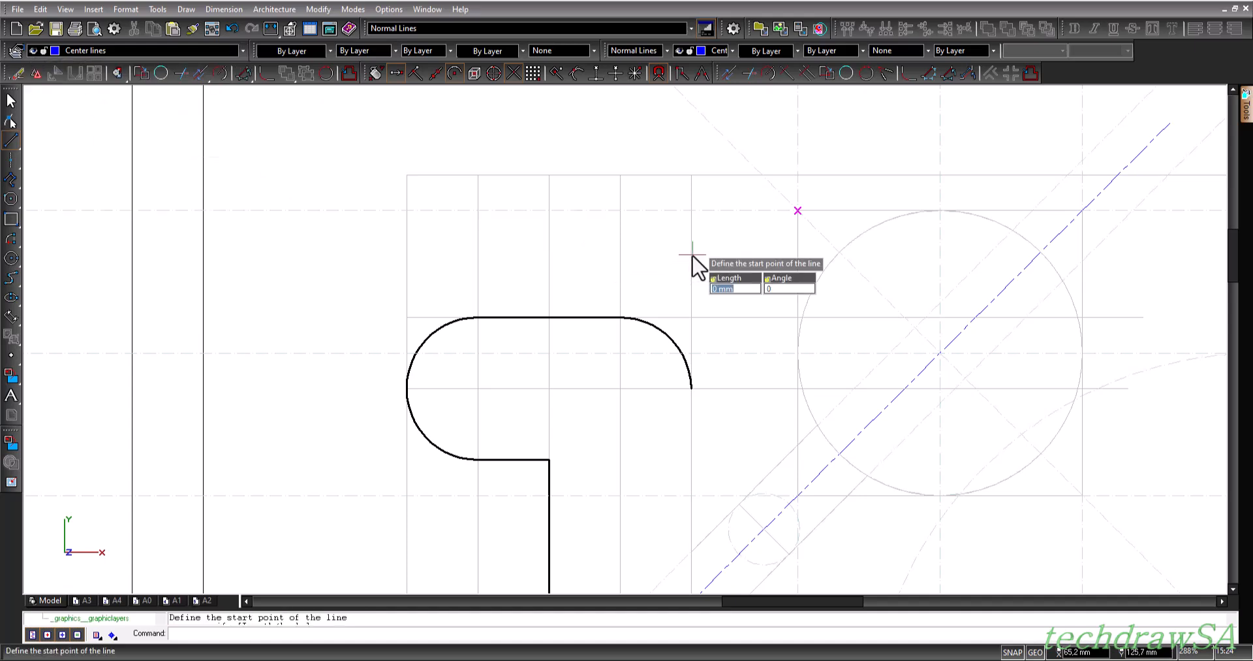
{"action": "left_click", "coordinate": [798, 210]}
{"action": "left_click", "coordinate": [1112, 537]}
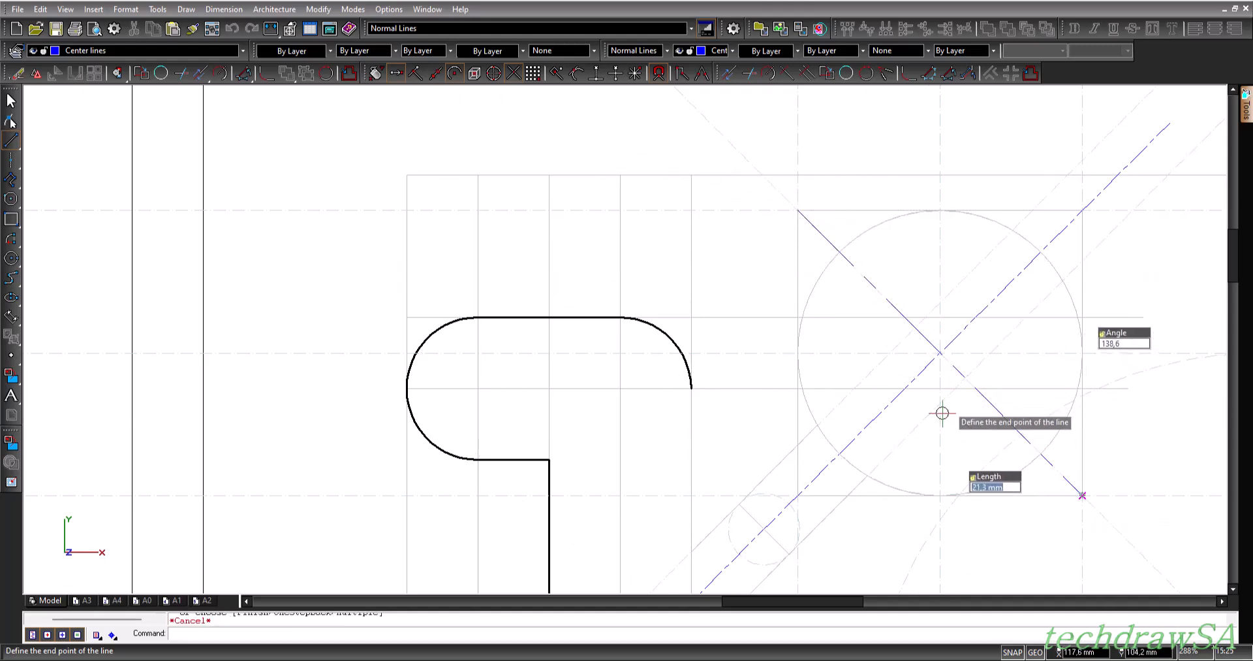
{"action": "key", "text": "Escape"}
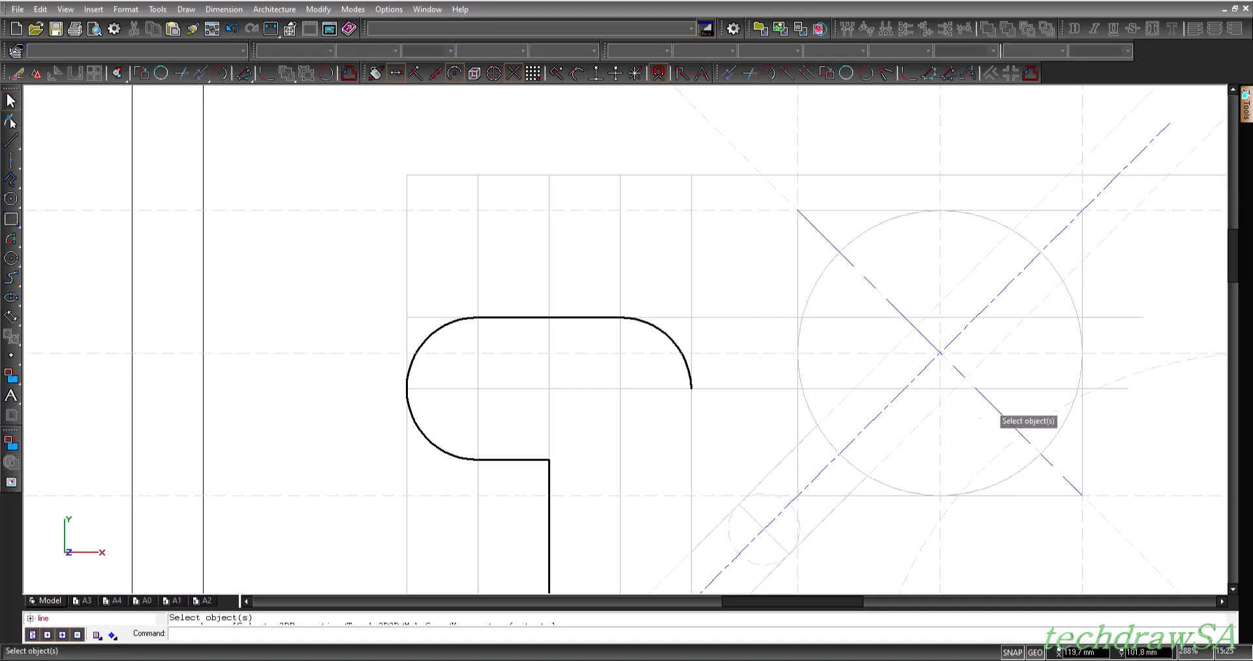
- Set the new diagonal's pen to the CENTER pattern with a dash scale of .3 and alignment enabled
{"action": "left_click", "coordinate": [1009, 419]}
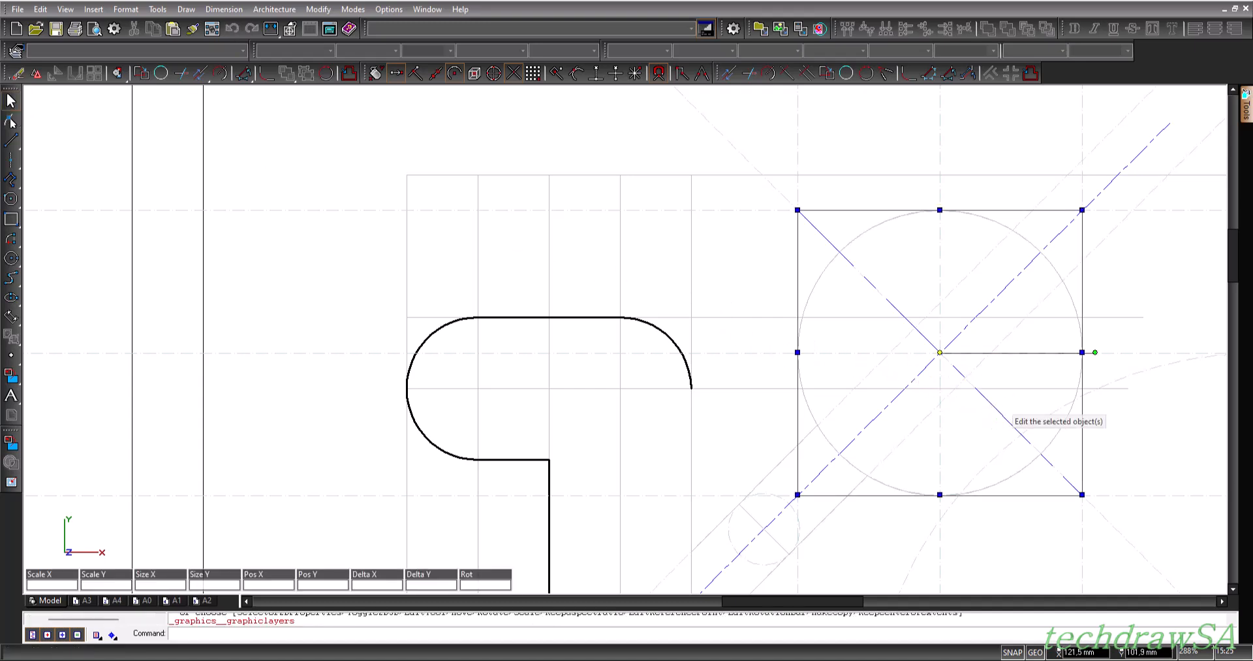
{"action": "left_click", "coordinate": [1011, 418]}
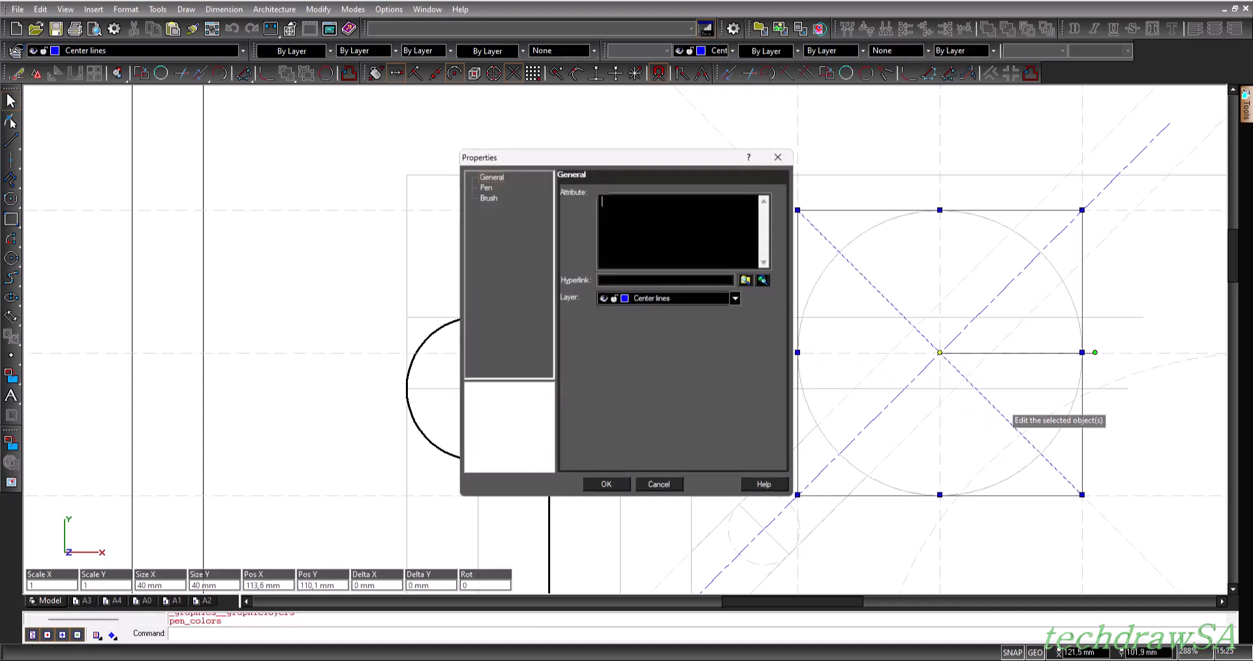
{"action": "left_click", "coordinate": [486, 186]}
{"action": "left_click", "coordinate": [575, 374]}
{"action": "left_click", "coordinate": [572, 357]}
{"action": "type", "text": ".3"}
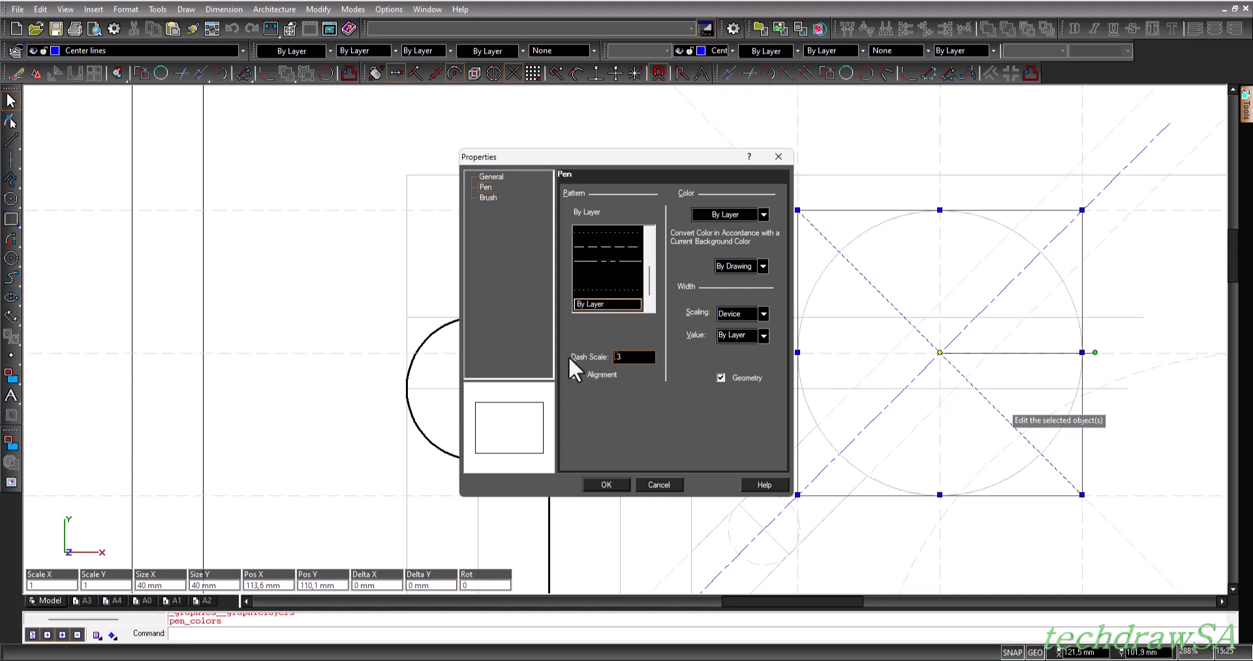
{"action": "scroll", "coordinate": [649, 281], "scroll_direction": "up", "scroll_amount": 5}
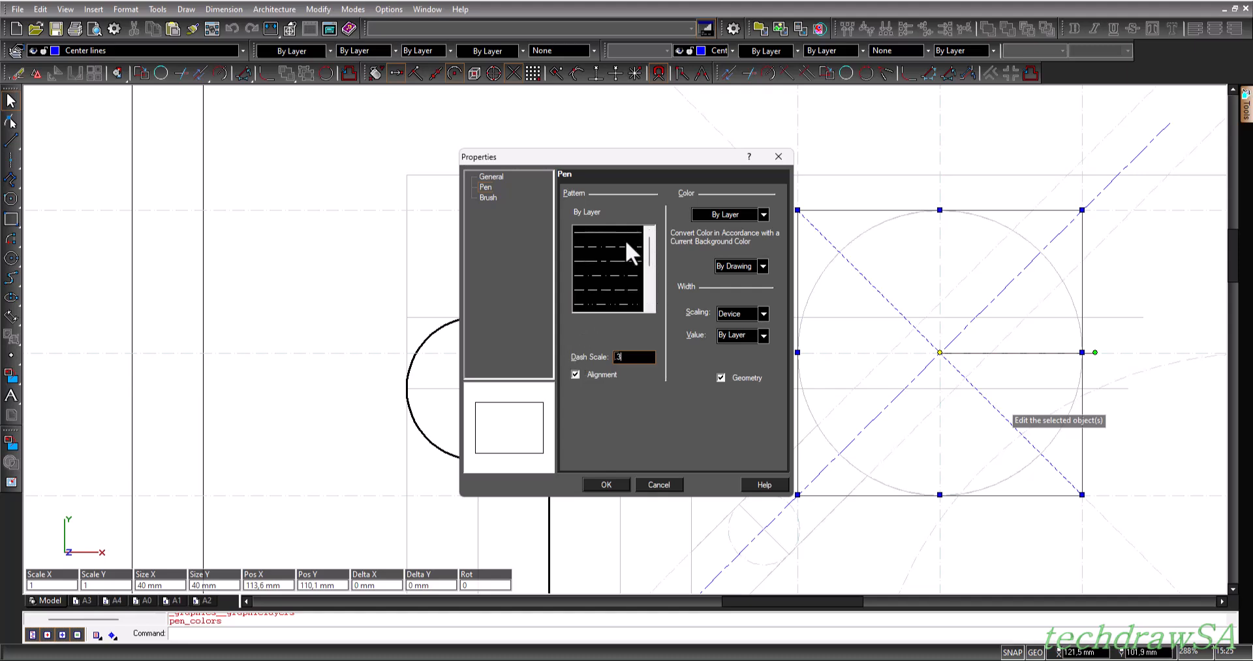
{"action": "left_click", "coordinate": [612, 261]}
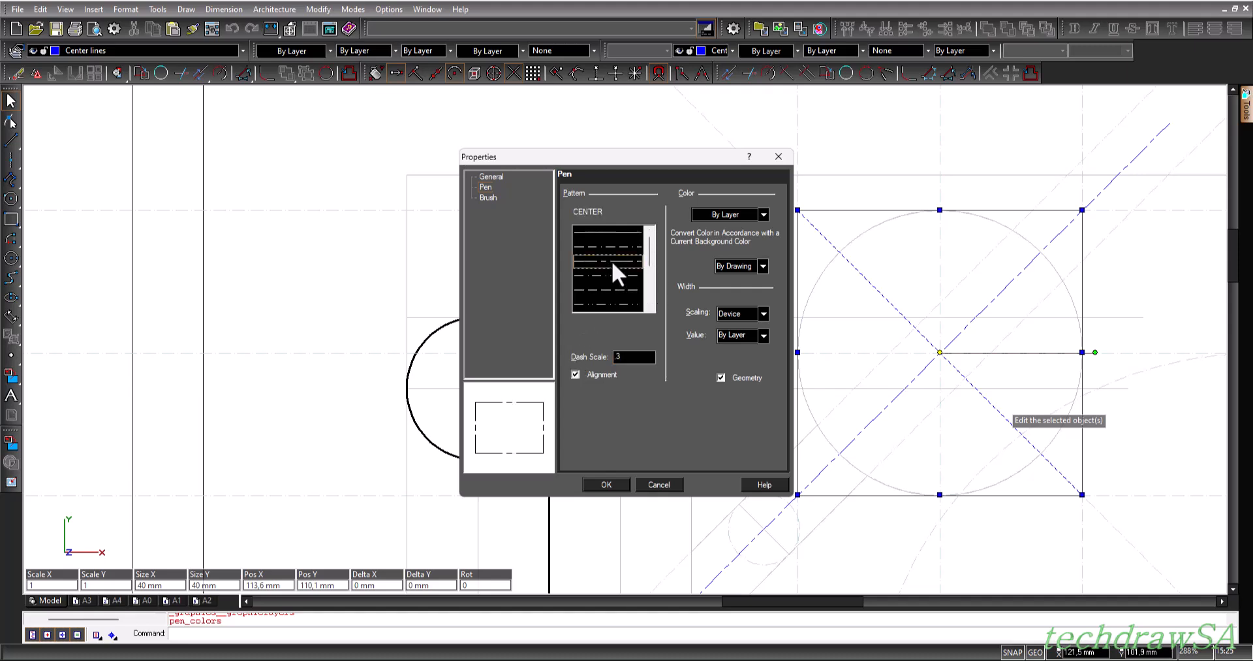
{"action": "left_click", "coordinate": [605, 485]}
{"action": "key", "text": "Escape"}
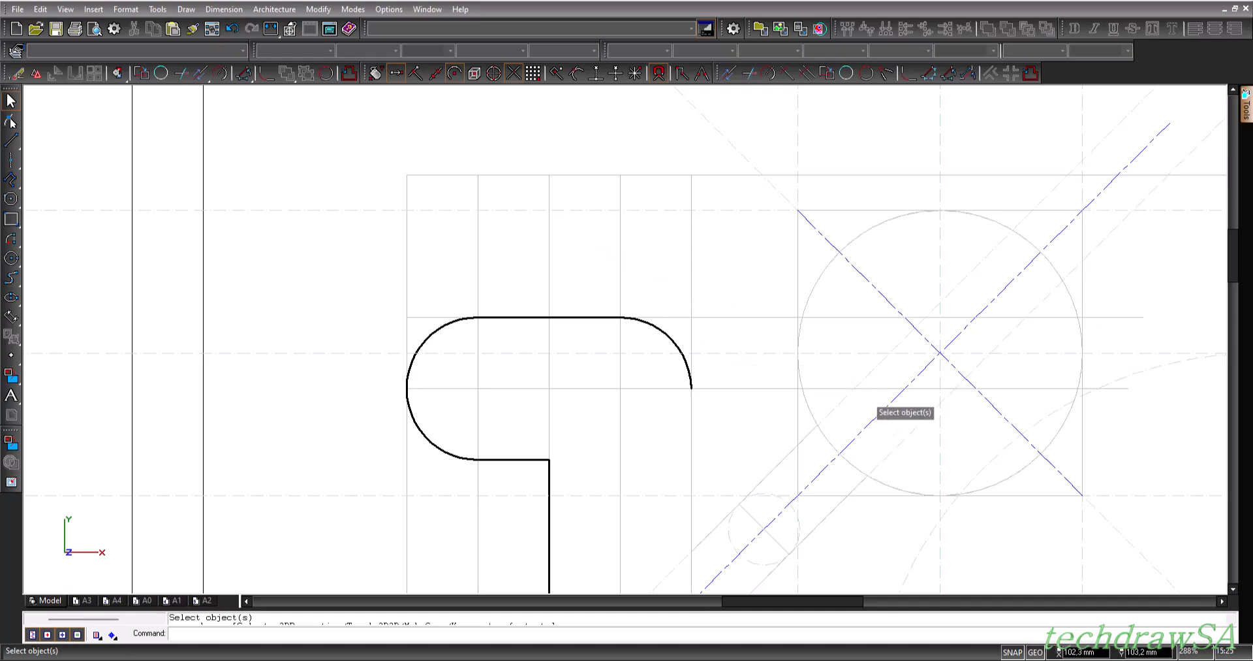
- Clear all dashed construction lines and circles from the drawing
{"action": "scroll", "coordinate": [931, 490], "scroll_direction": "down", "scroll_amount": 2}
{"action": "scroll", "coordinate": [587, 246], "scroll_direction": "down", "scroll_amount": 2}
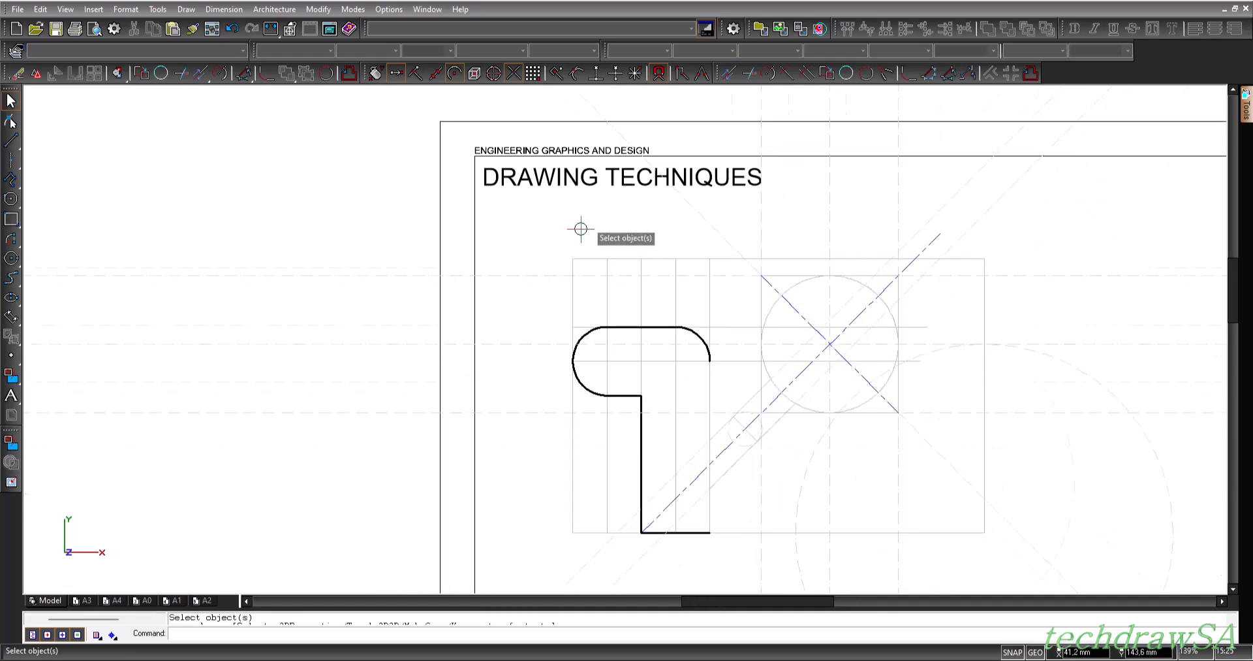
{"action": "scroll", "coordinate": [581, 229], "scroll_direction": "down", "scroll_amount": 1}
{"action": "scroll", "coordinate": [812, 374], "scroll_direction": "up", "scroll_amount": 1}
{"action": "scroll", "coordinate": [813, 378], "scroll_direction": "up", "scroll_amount": 1}
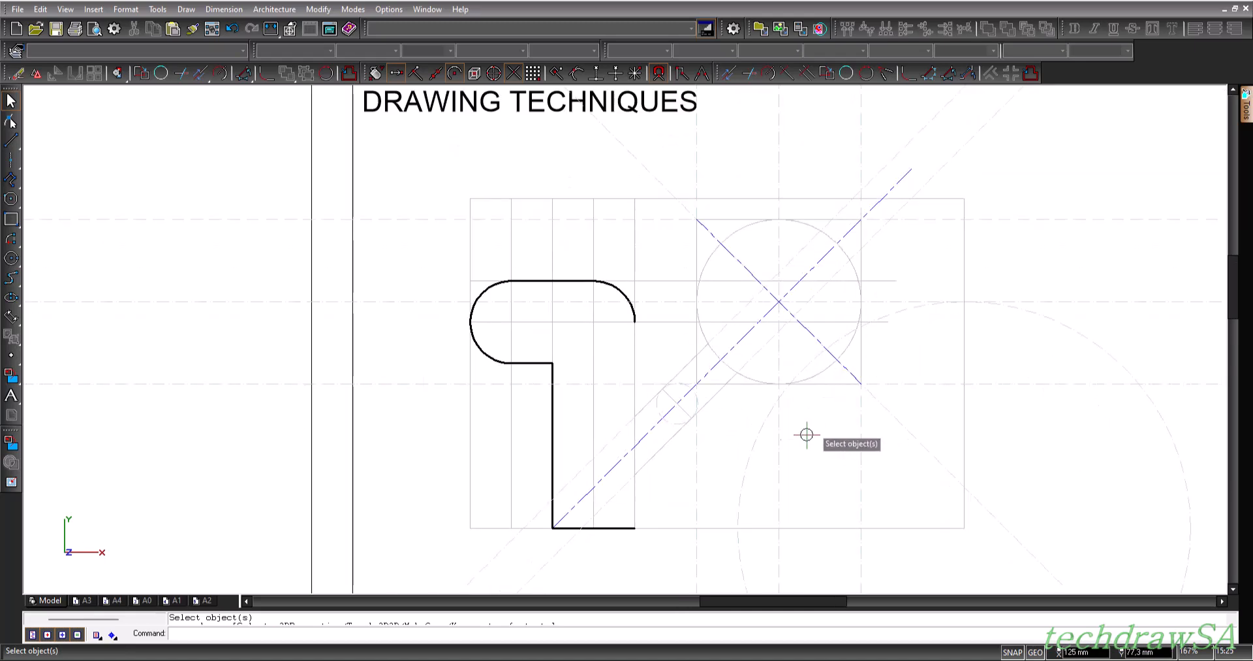
{"action": "left_click", "coordinate": [40, 8]}
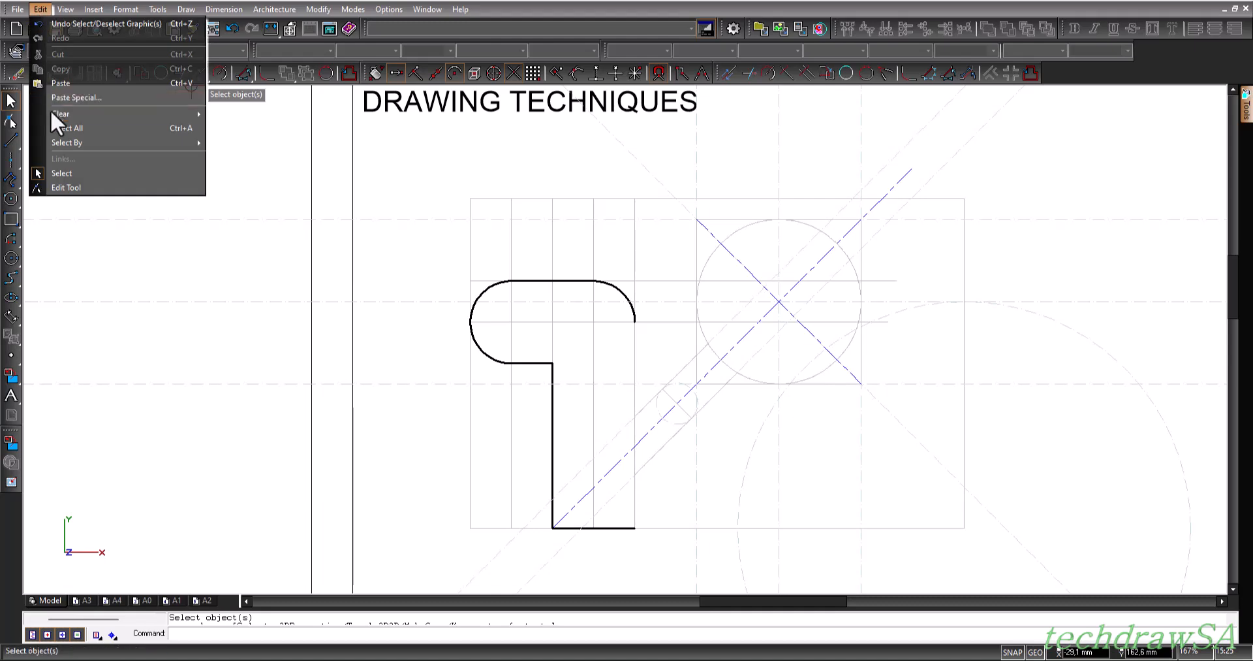
{"action": "mouse_move", "coordinate": [139, 113]}
{"action": "left_click", "coordinate": [262, 158]}
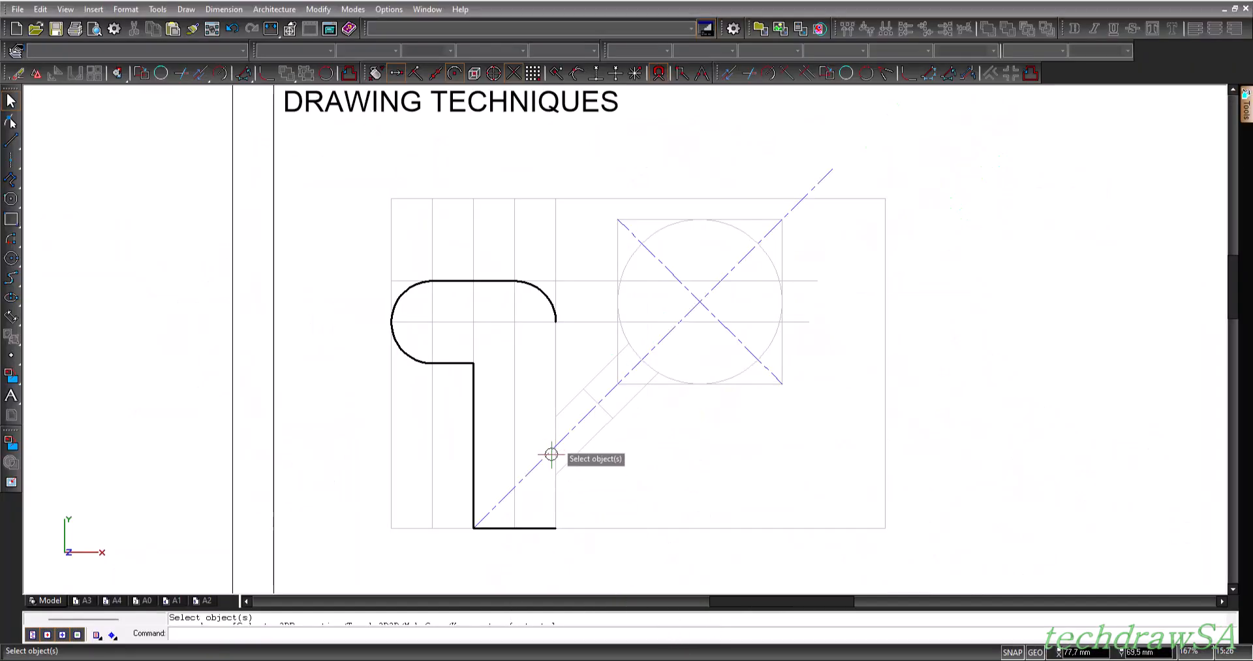
- Start a line on the Outline / Solid layer for continuing the figure's outline
{"action": "scroll", "coordinate": [548, 437], "scroll_direction": "up", "scroll_amount": 2}
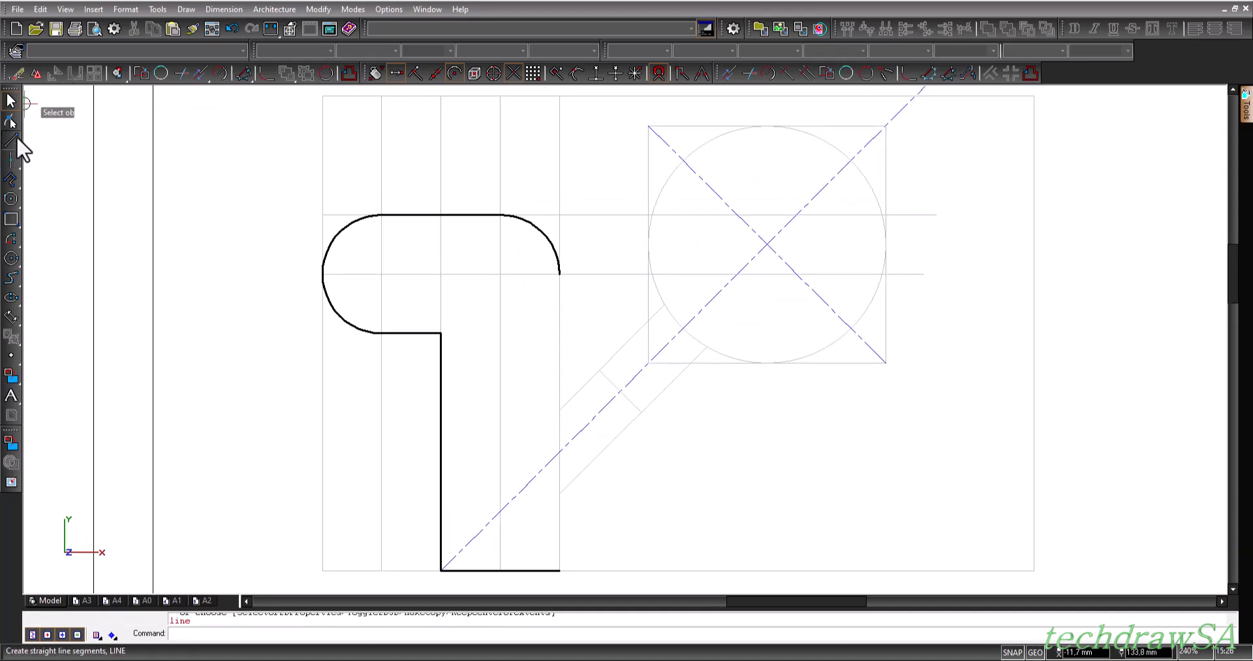
{"action": "left_click", "coordinate": [17, 136]}
{"action": "left_click", "coordinate": [243, 50]}
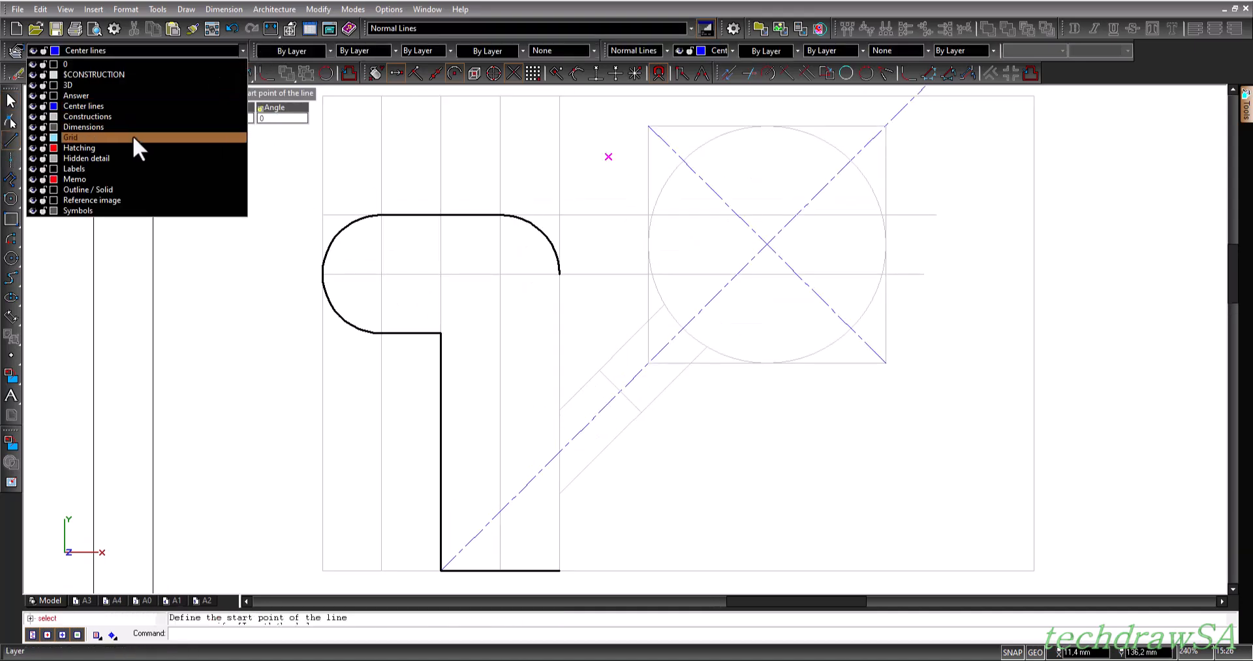
{"action": "left_click", "coordinate": [108, 190]}
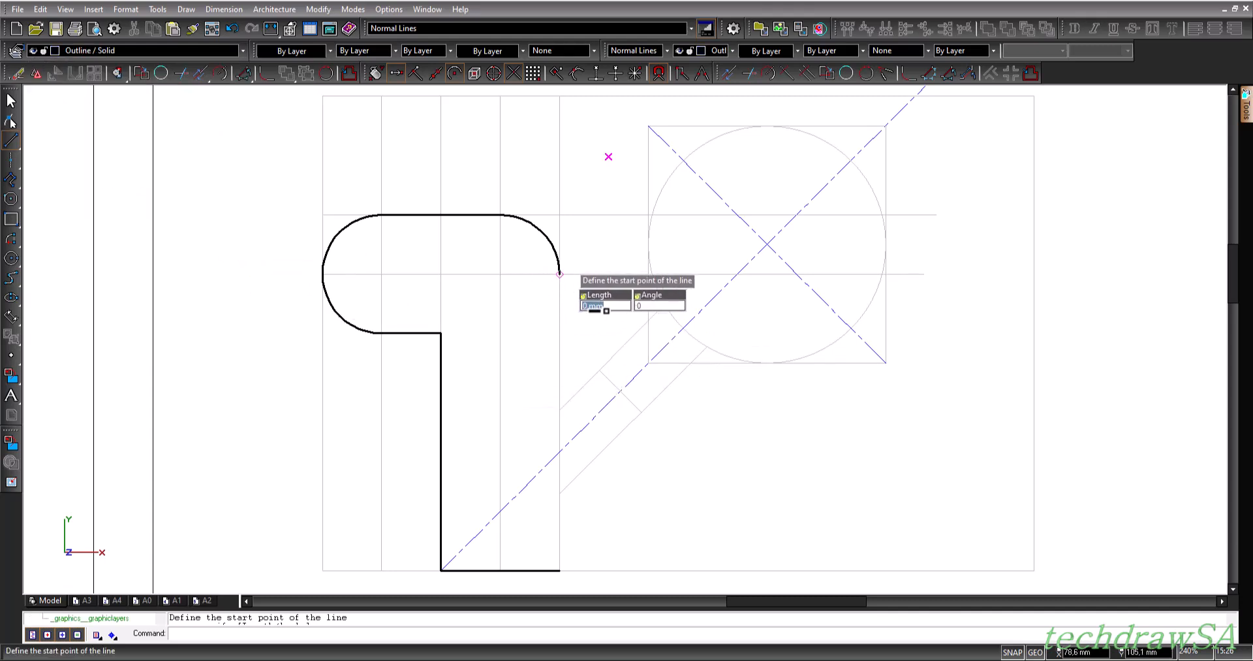
- Draw the outline from the rounded corner's lower end down to the diagonal arm, then about 21.2 mm at 45° to the construction square's left side
{"action": "left_click", "coordinate": [560, 275]}
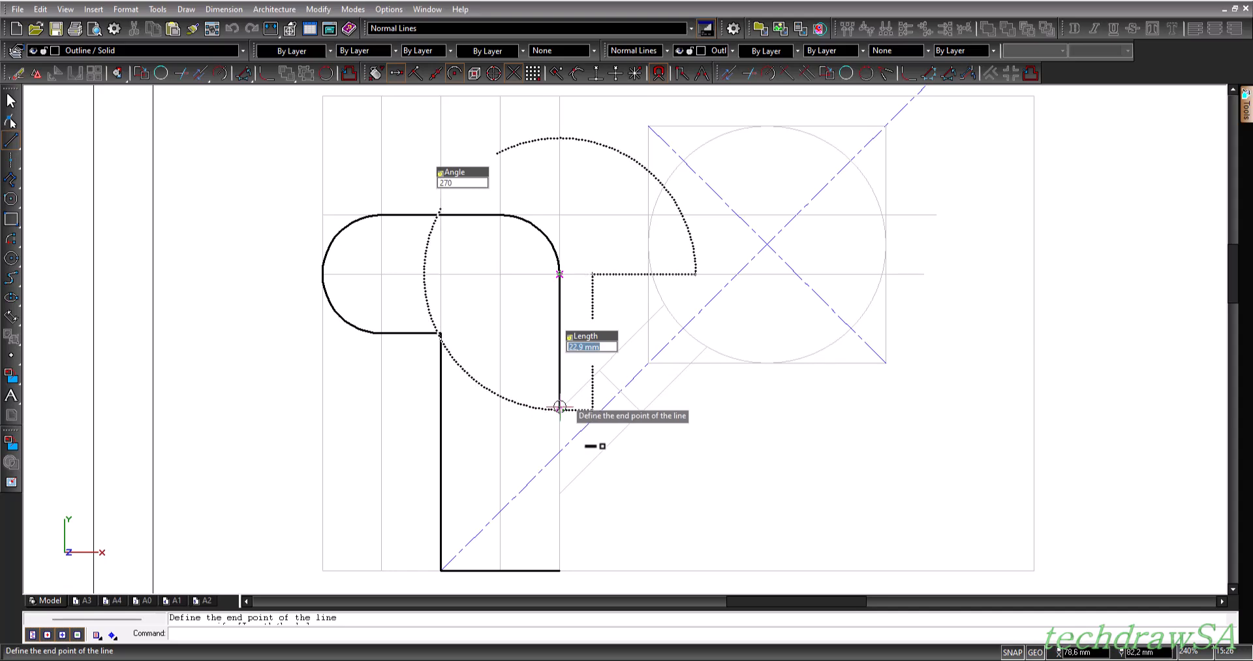
{"action": "scroll", "coordinate": [556, 418], "scroll_direction": "up", "scroll_amount": 5}
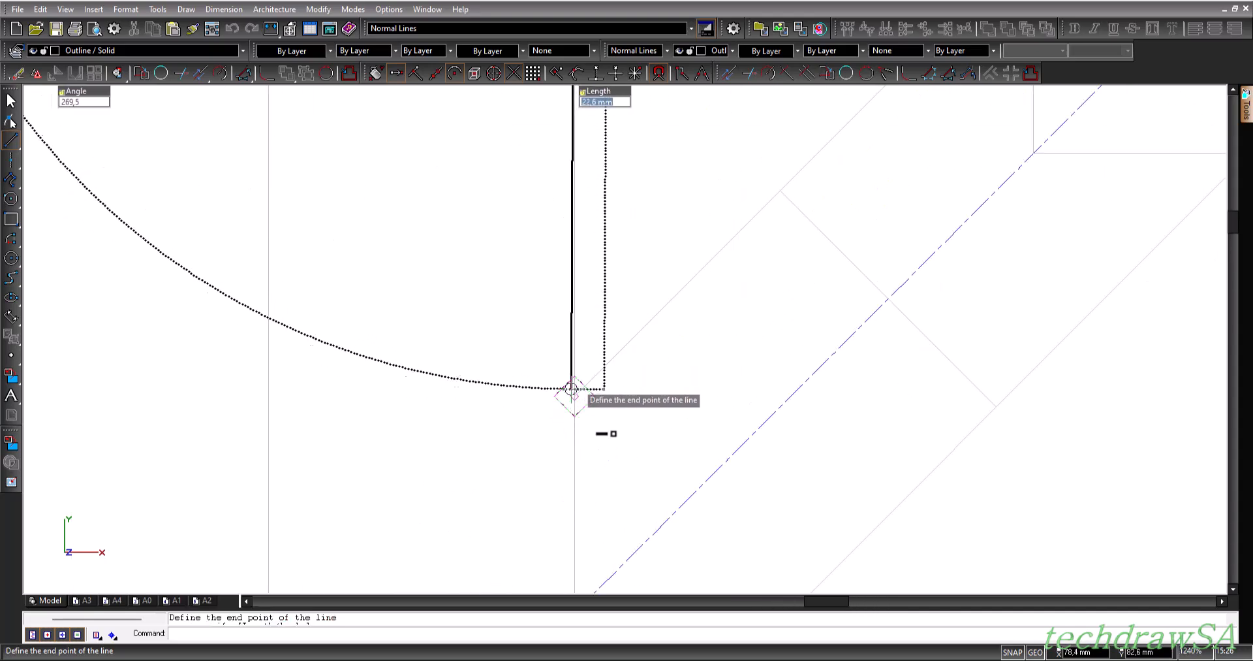
{"action": "scroll", "coordinate": [573, 393], "scroll_direction": "down", "scroll_amount": 4}
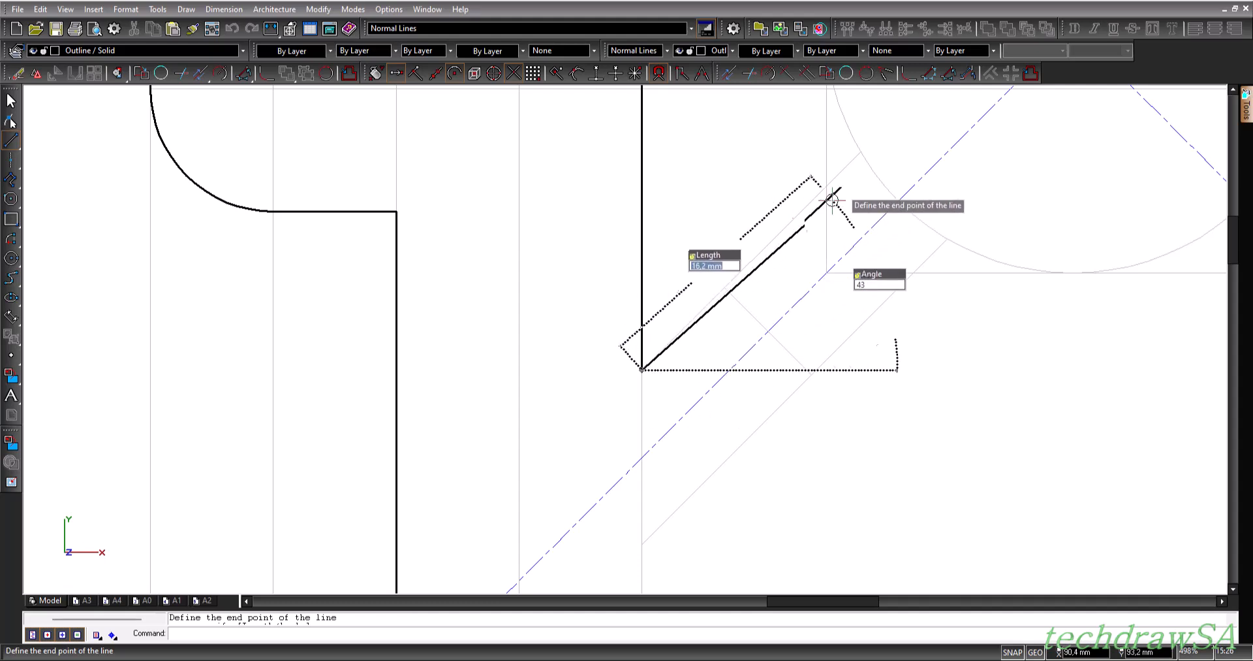
{"action": "scroll", "coordinate": [864, 224], "scroll_direction": "up", "scroll_amount": 4}
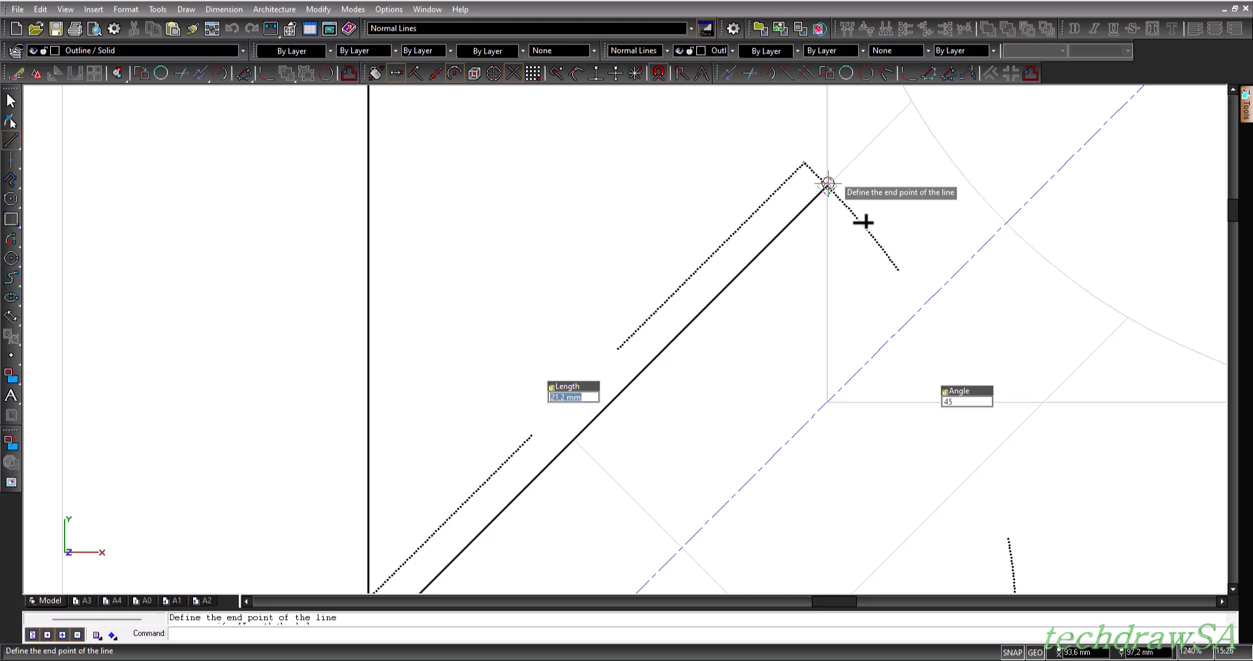
{"action": "key", "text": "Return"}
{"action": "key", "text": "Escape"}
{"action": "scroll", "coordinate": [676, 248], "scroll_direction": "down", "scroll_amount": 3}
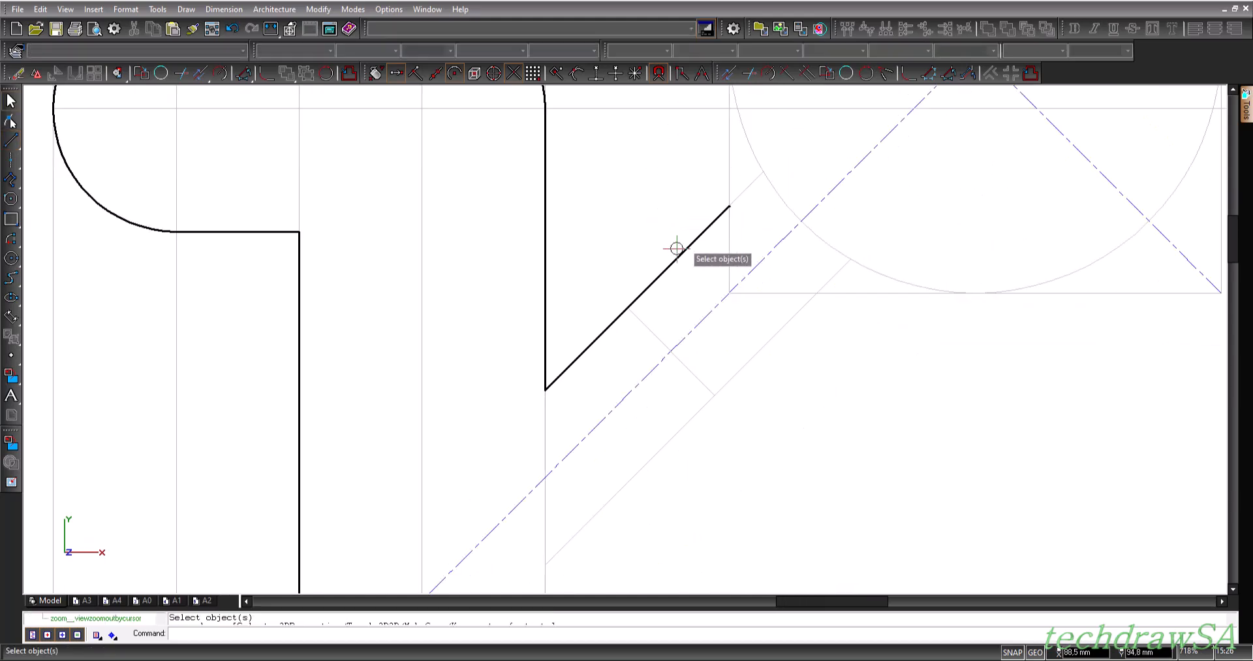
- Draw the outline from the base's right end up to the arm's lower construction line, then about 31.2 mm at 45° to the square's bottom edge
{"action": "scroll", "coordinate": [677, 249], "scroll_direction": "down", "scroll_amount": 2}
{"action": "scroll", "coordinate": [594, 573], "scroll_direction": "up", "scroll_amount": 1}
{"action": "scroll", "coordinate": [594, 573], "scroll_direction": "up", "scroll_amount": 1}
{"action": "left_click", "coordinate": [10, 139]}
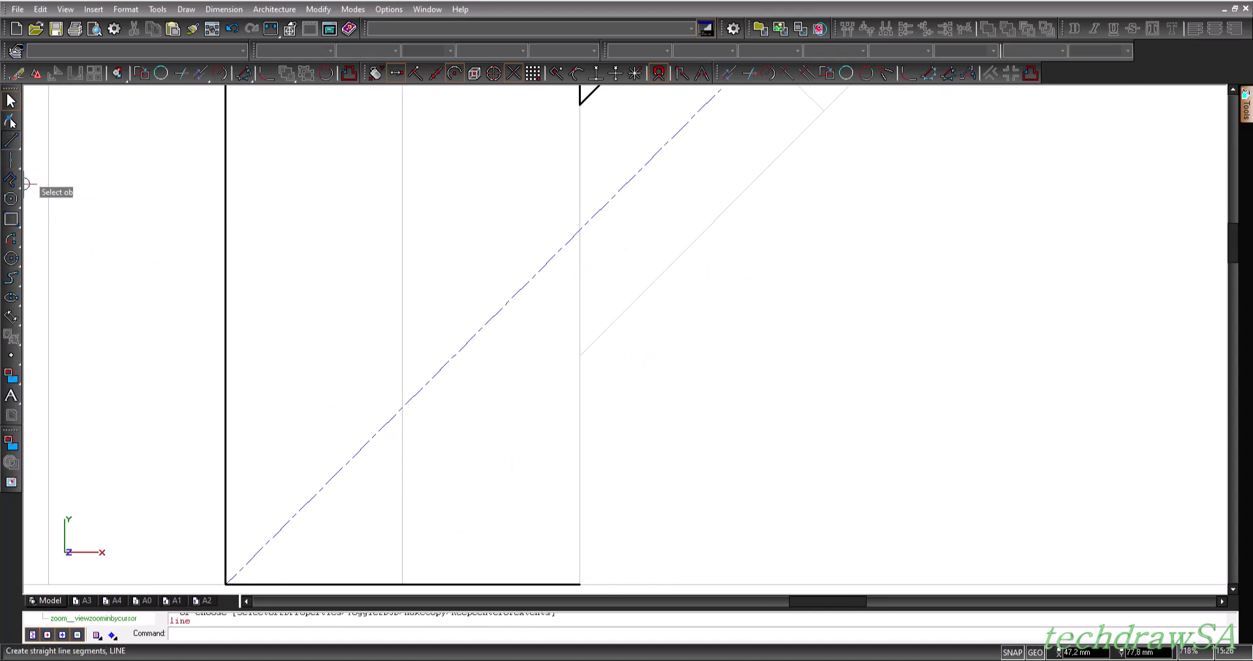
{"action": "left_click", "coordinate": [580, 583]}
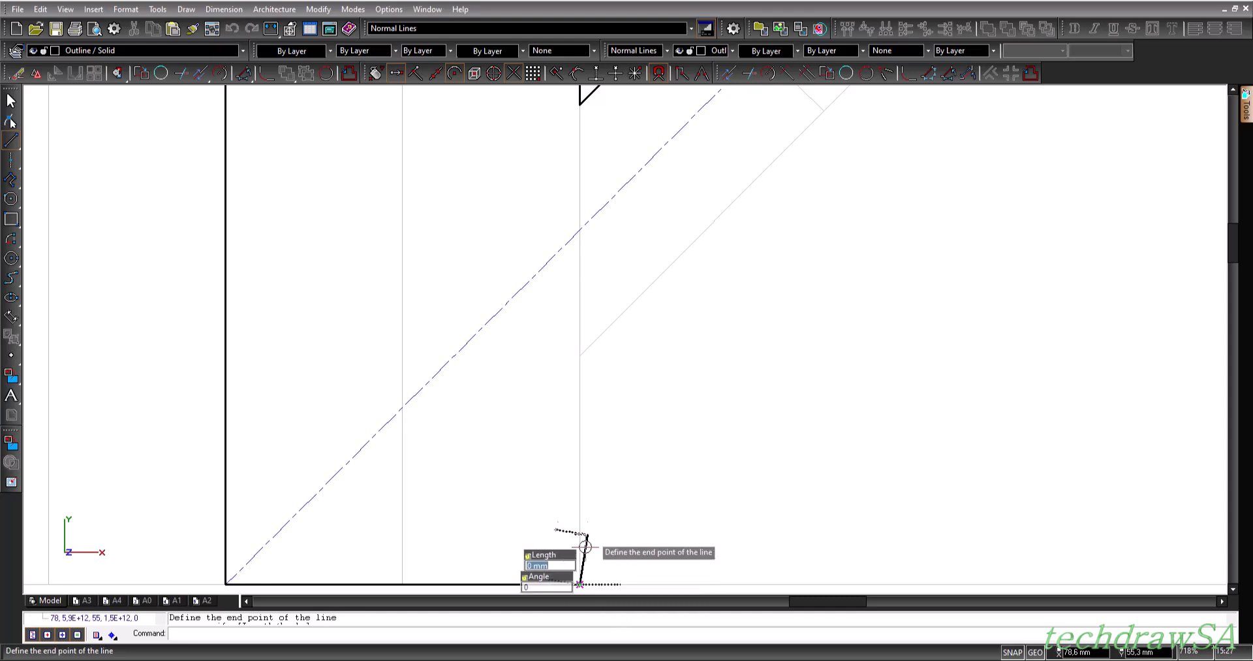
{"action": "left_click", "coordinate": [579, 356]}
{"action": "scroll", "coordinate": [685, 322], "scroll_direction": "down", "scroll_amount": 4}
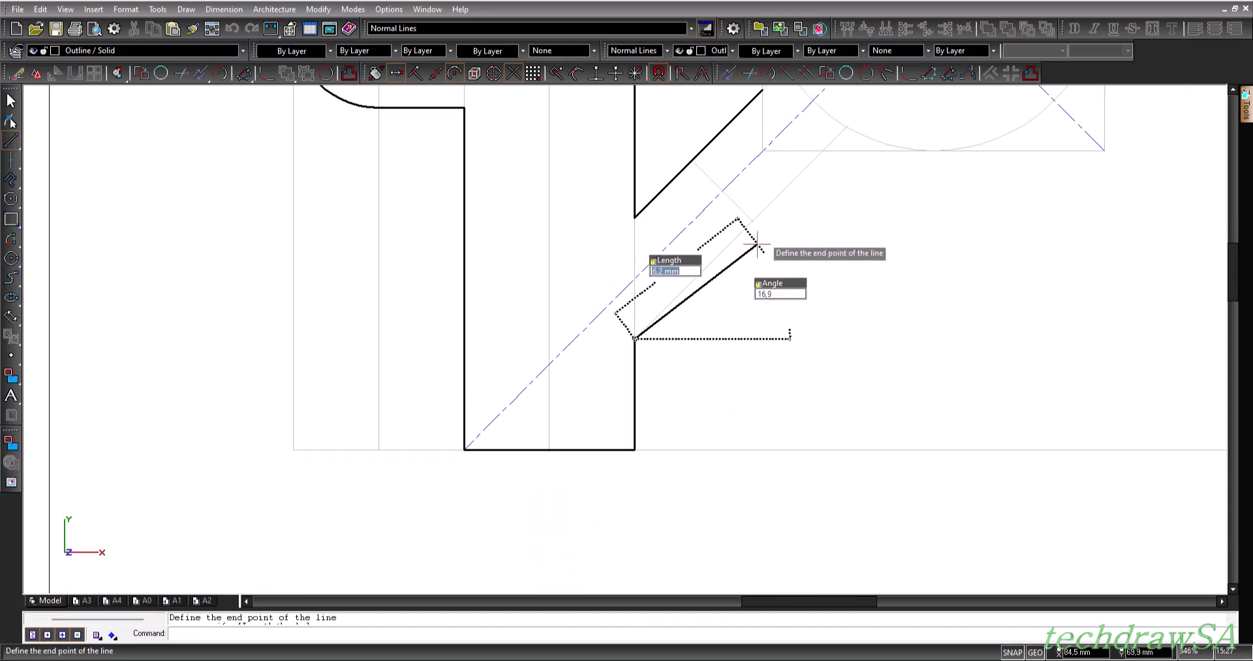
{"action": "scroll", "coordinate": [833, 162], "scroll_direction": "up", "scroll_amount": 5}
{"action": "scroll", "coordinate": [806, 155], "scroll_direction": "up", "scroll_amount": 3}
{"action": "left_click", "coordinate": [781, 213]}
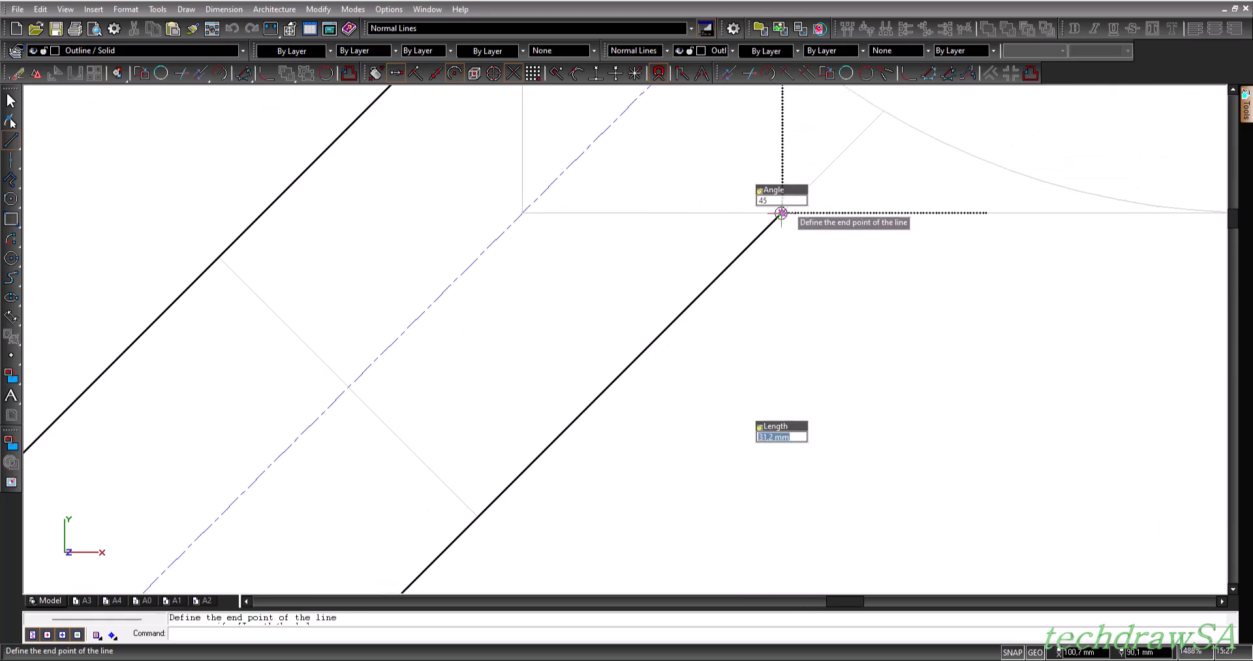
{"action": "scroll", "coordinate": [862, 300], "scroll_direction": "down", "scroll_amount": 5}
{"action": "scroll", "coordinate": [934, 300], "scroll_direction": "down", "scroll_amount": 2}
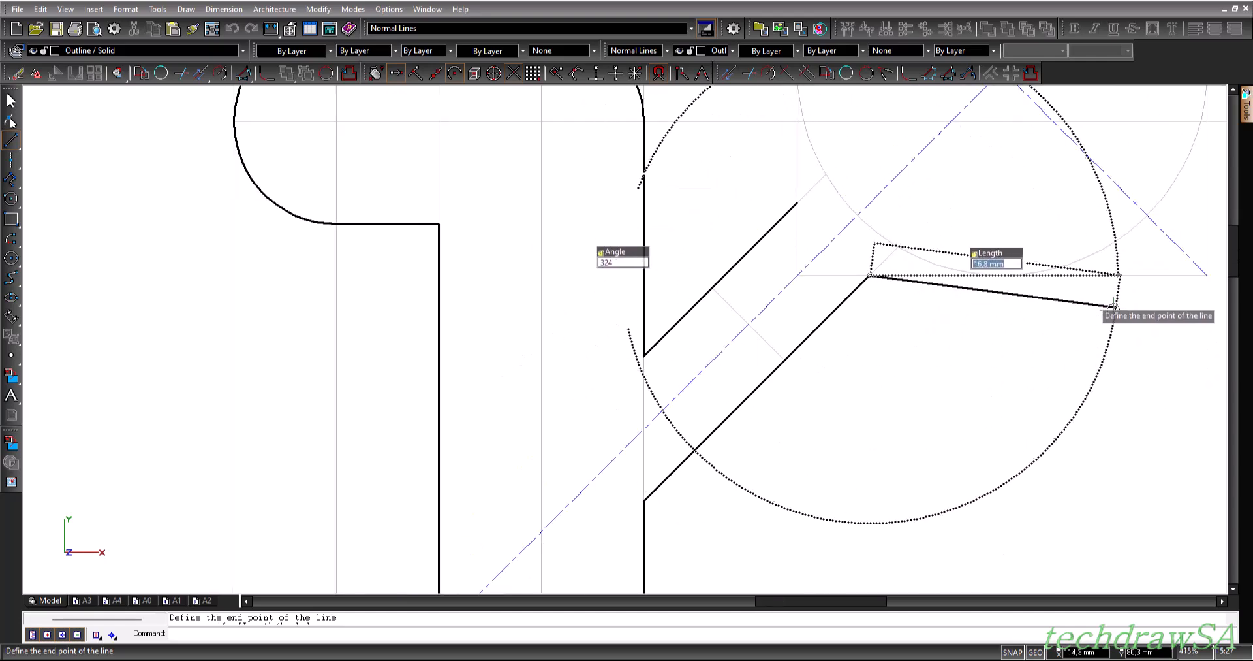
{"action": "key", "text": "Escape"}
{"action": "key", "text": "Escape"}
{"action": "scroll", "coordinate": [911, 446], "scroll_direction": "down", "scroll_amount": 2}
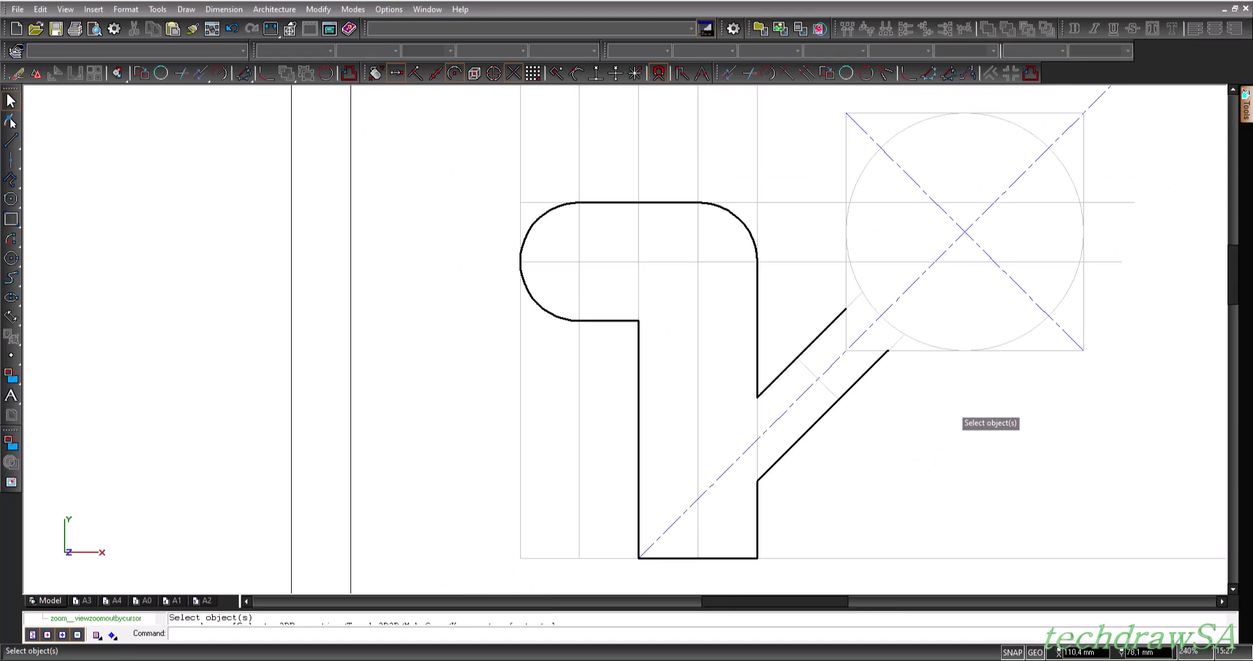
- Draw a 20 mm radius quarter arc centred on the construction circle, from its top point to its left point
{"action": "left_click_drag", "start_coordinate": [770, 600], "coordinate": [873, 619]}
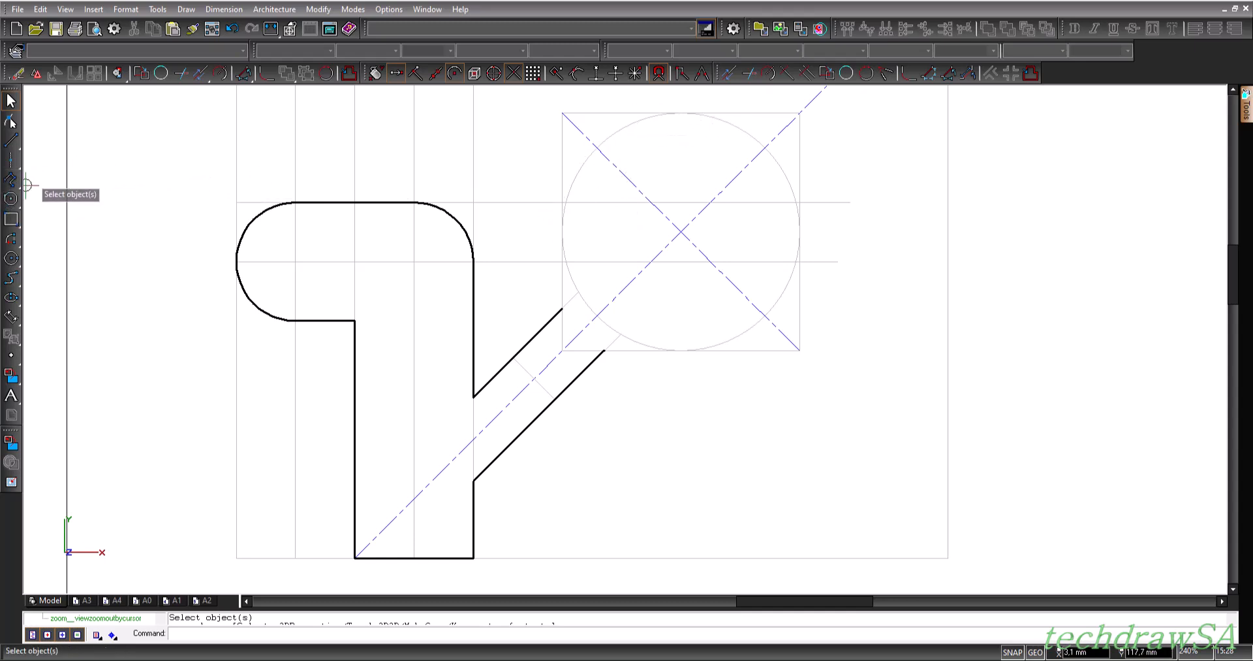
{"action": "left_click", "coordinate": [9, 240]}
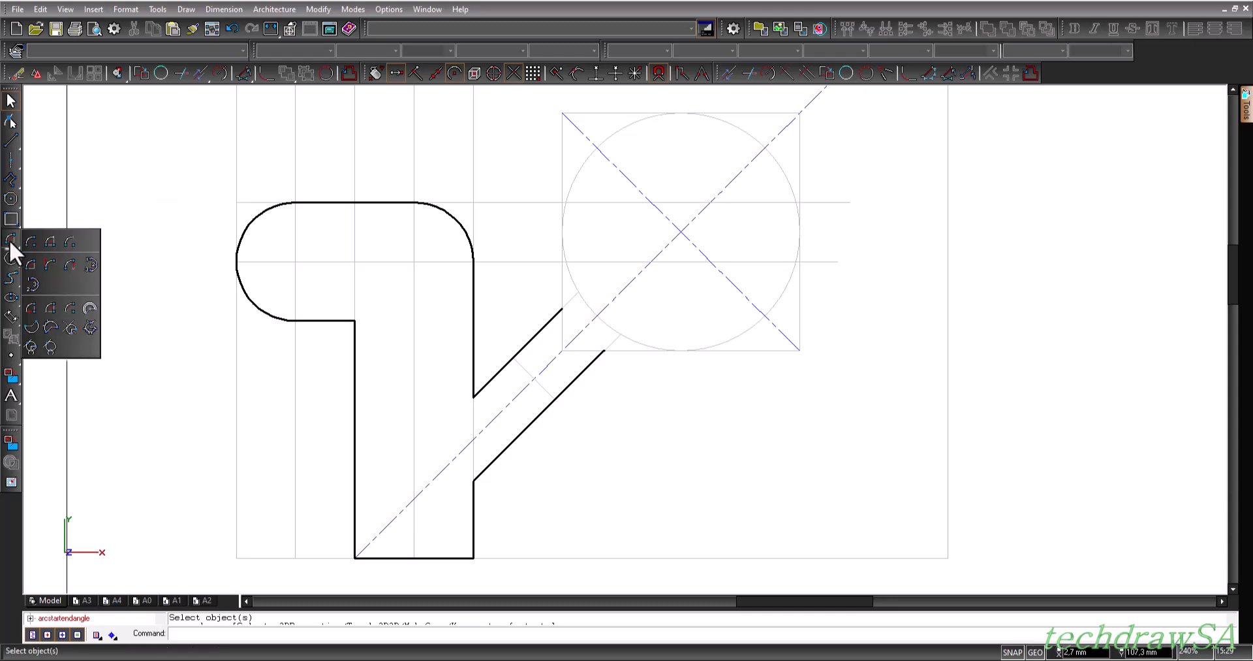
{"action": "left_click", "coordinate": [30, 308]}
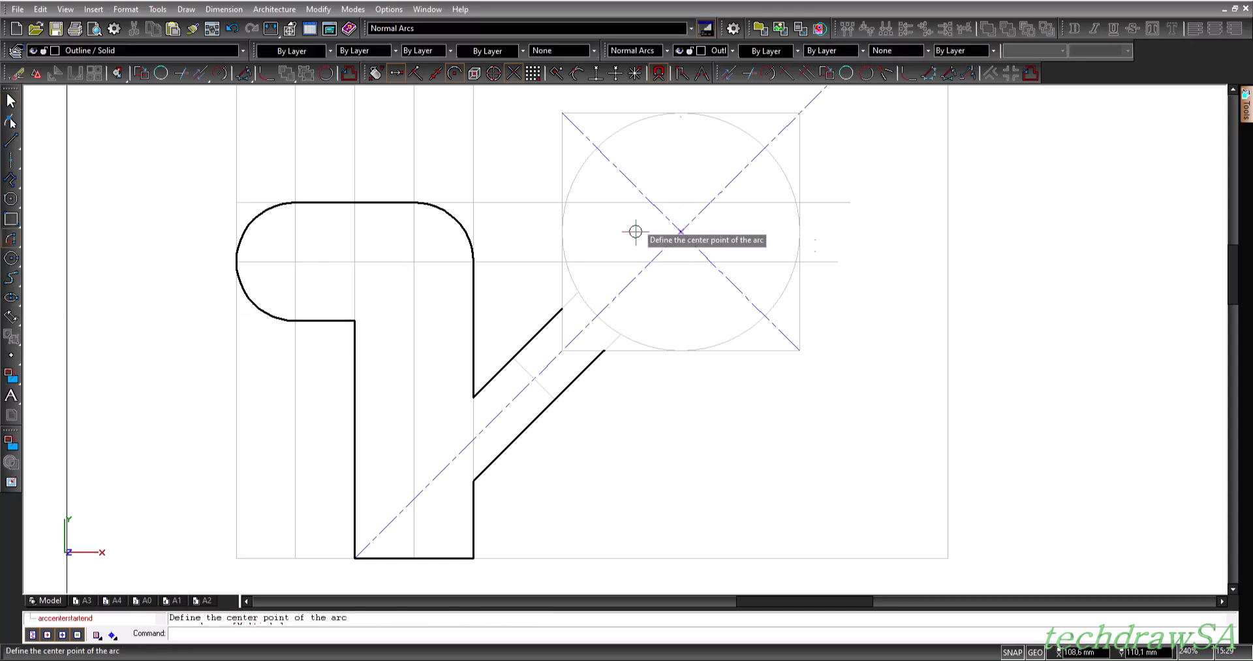
{"action": "left_click", "coordinate": [716, 266]}
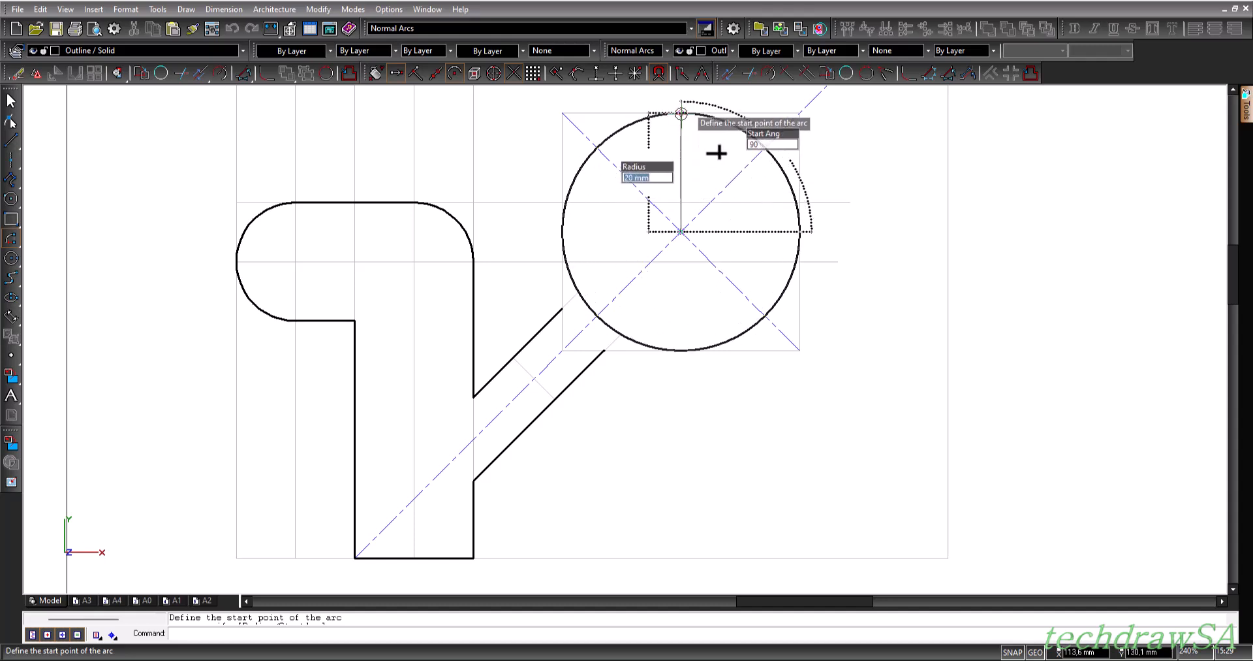
{"action": "left_click", "coordinate": [681, 113]}
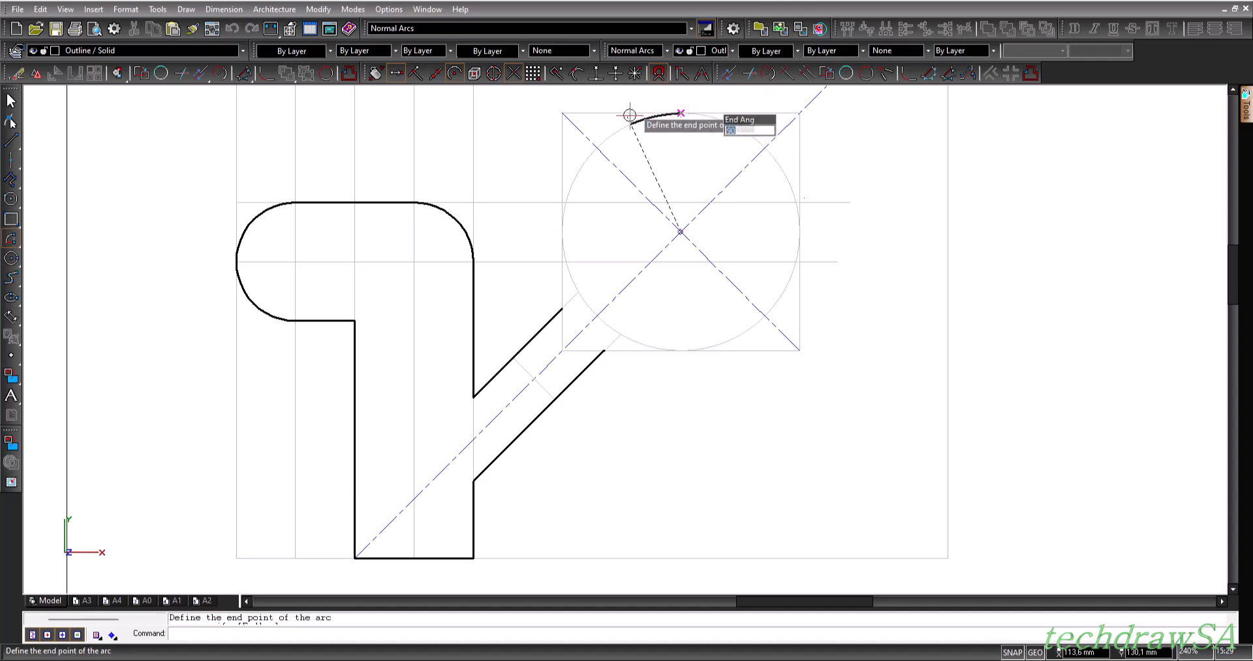
{"action": "left_click", "coordinate": [596, 270]}
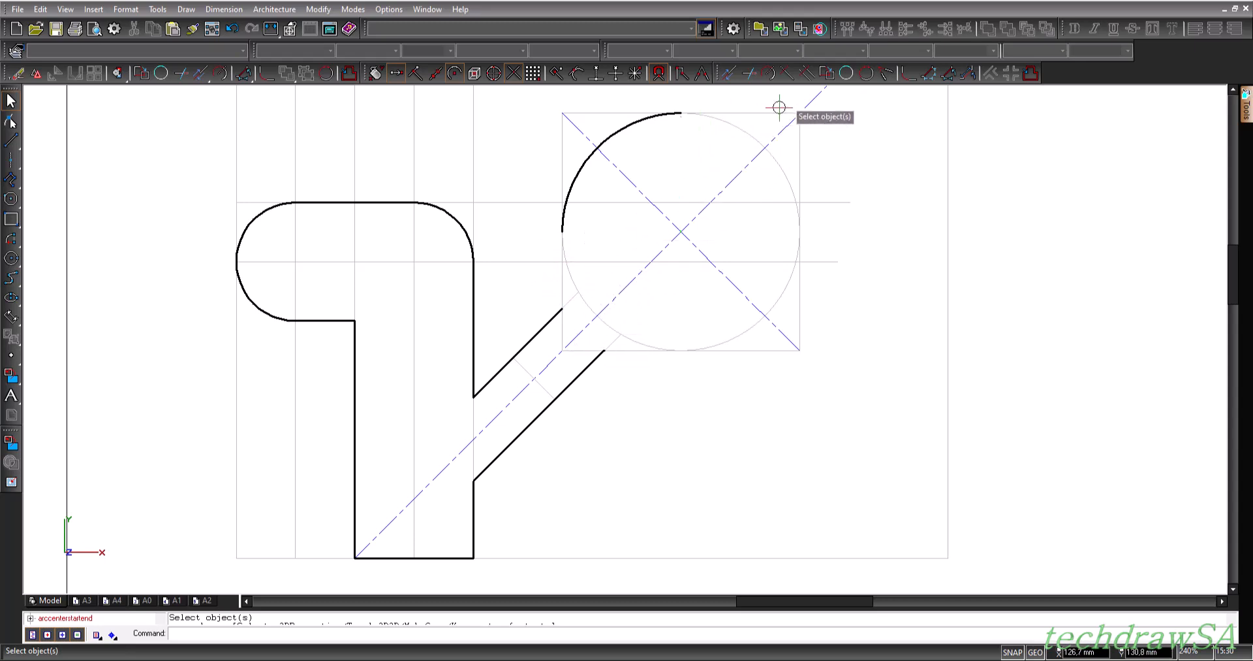
- Draw outline lines from the arc's top end 20 mm to the square's upper-right corner and down to the circle's right quadrant
{"action": "left_click", "coordinate": [11, 239]}
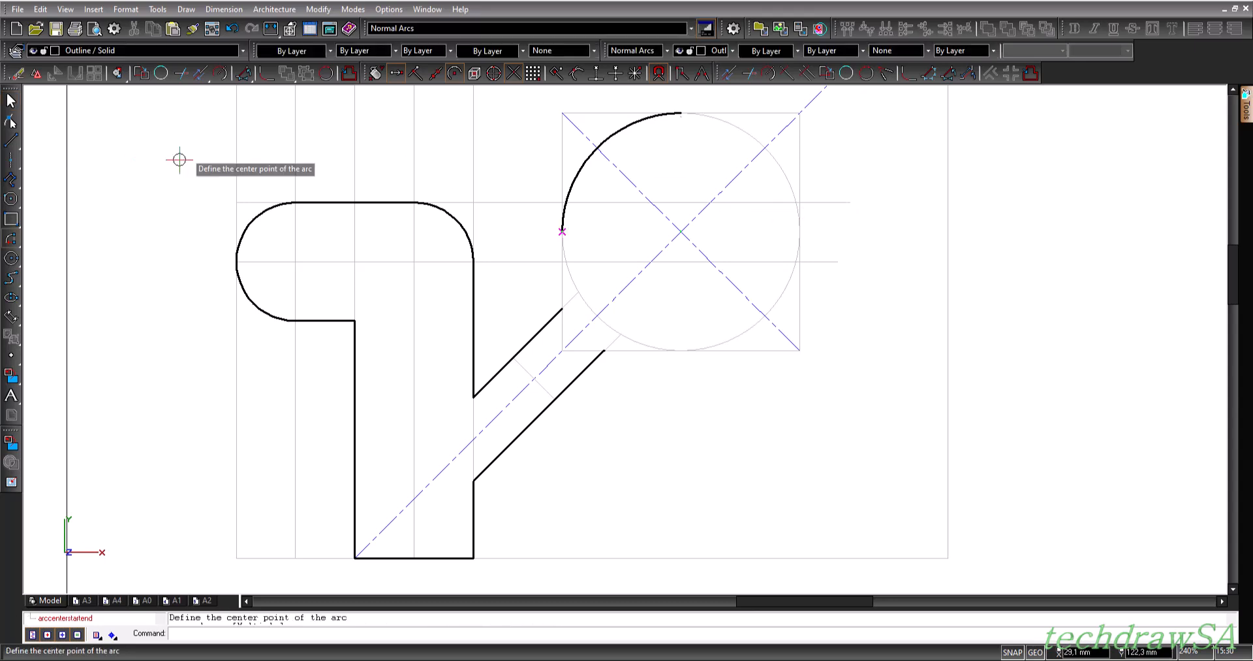
{"action": "left_click", "coordinate": [9, 142]}
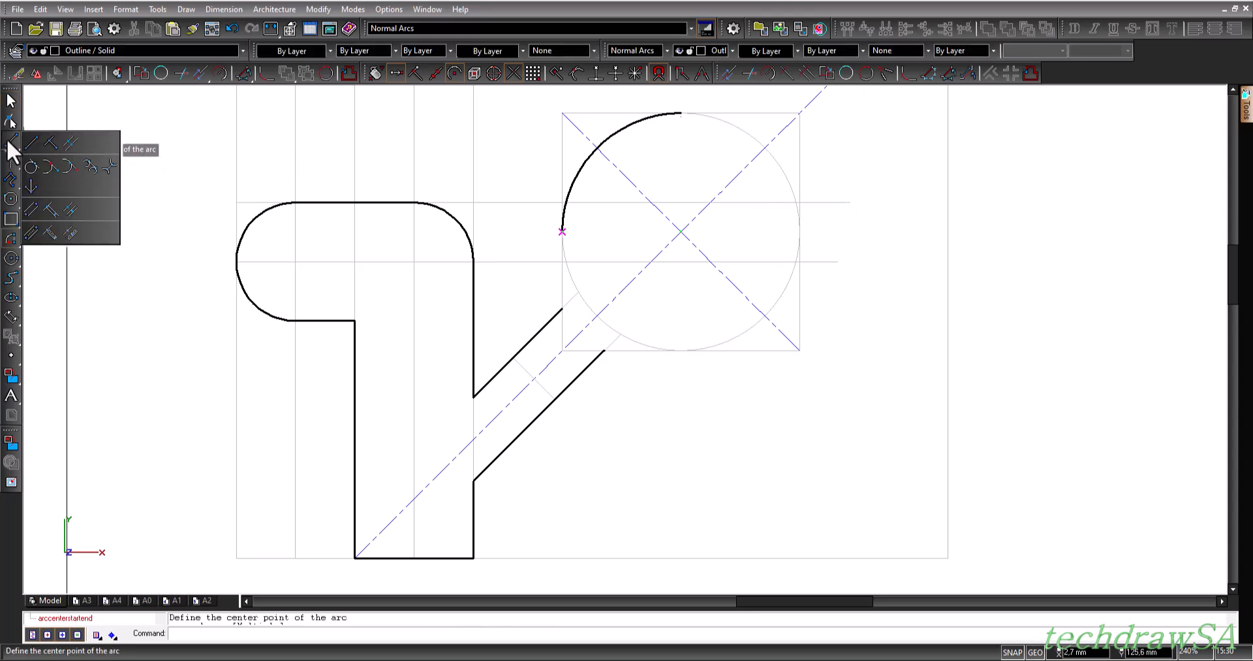
{"action": "left_click", "coordinate": [31, 142]}
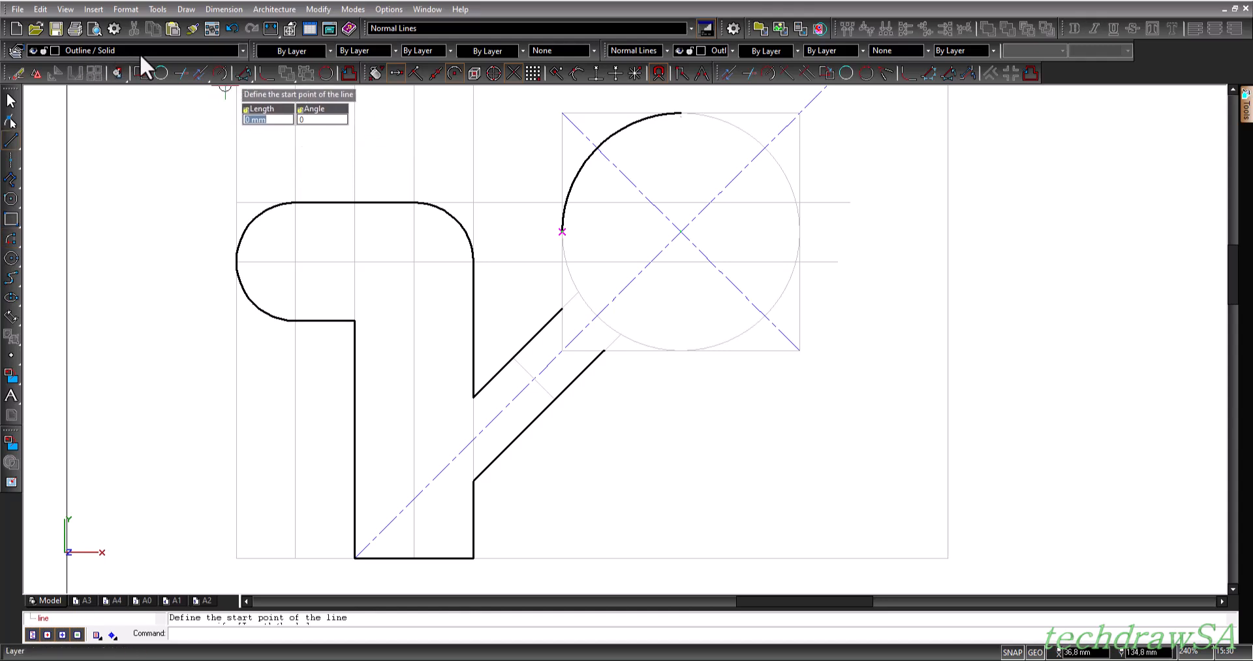
{"action": "left_click", "coordinate": [678, 112]}
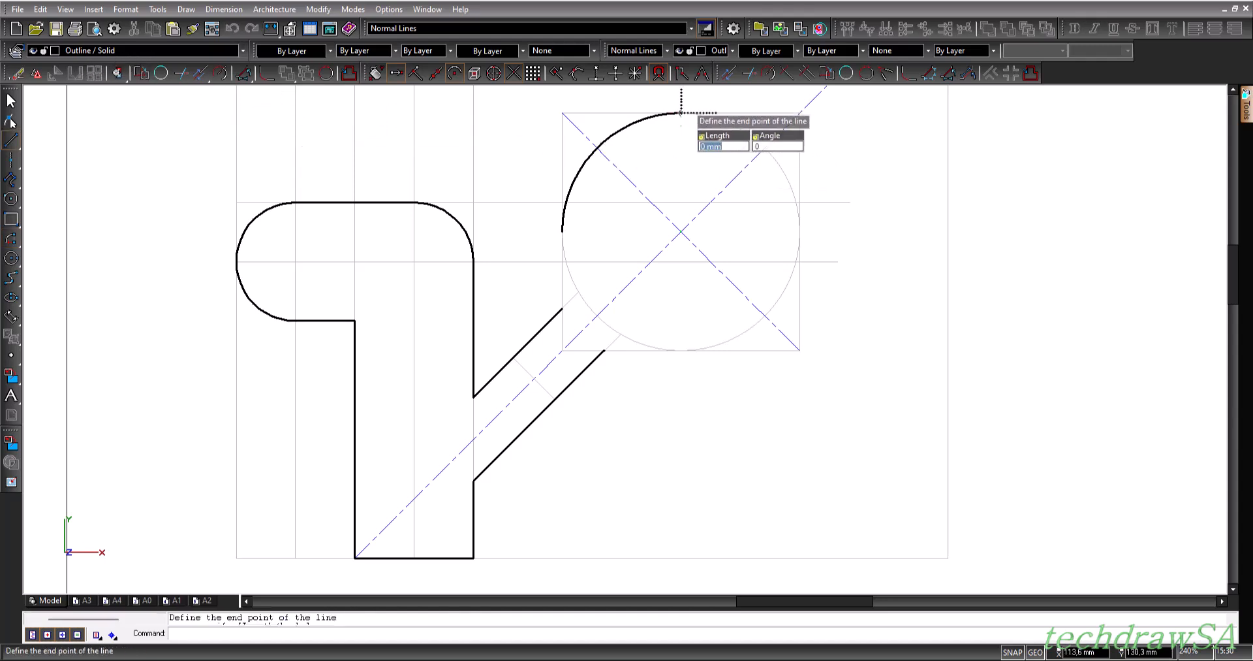
{"action": "left_click", "coordinate": [799, 112]}
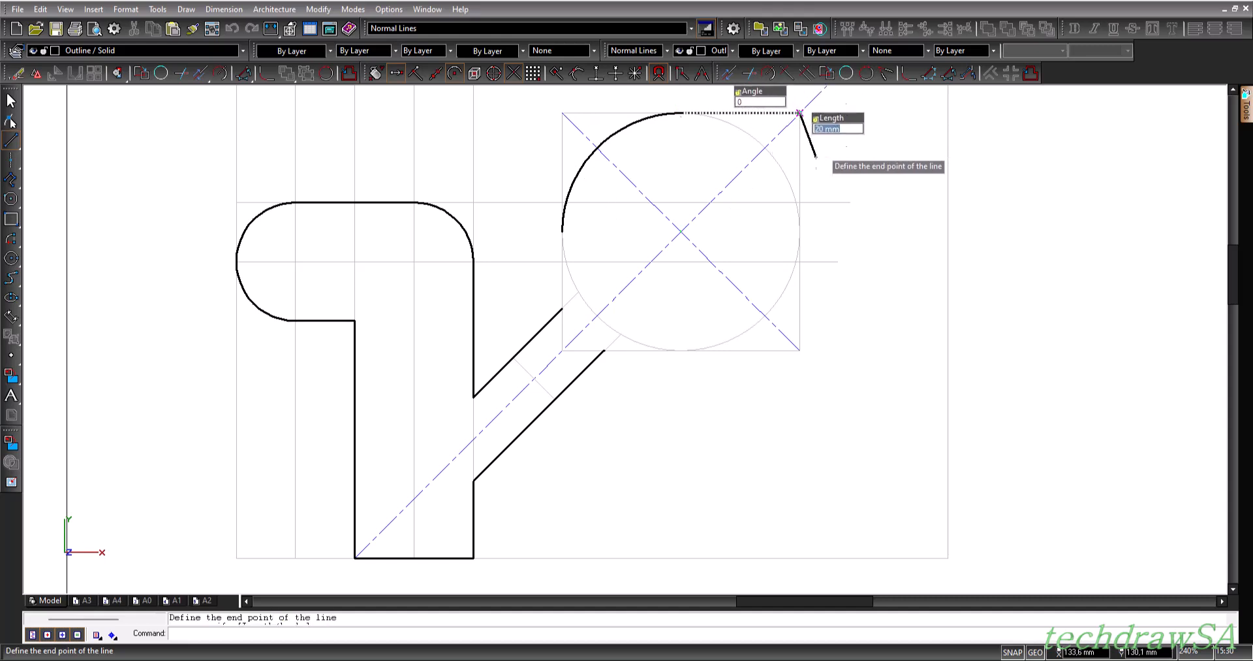
{"action": "left_click", "coordinate": [799, 231]}
{"action": "key", "text": "Escape"}
{"action": "scroll", "coordinate": [923, 272], "scroll_direction": "down", "scroll_amount": 1}
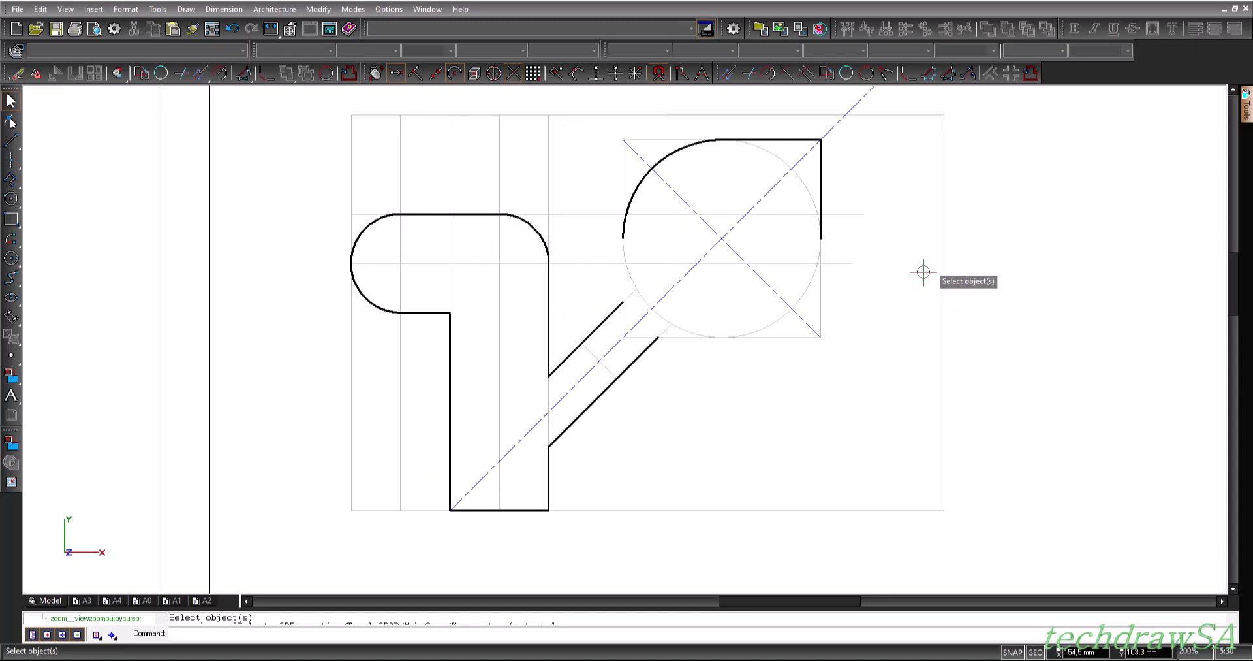
- Connect the arc's left end to the arm's upper edge with a vertical outline line about 12.9 mm long
{"action": "scroll", "coordinate": [923, 272], "scroll_direction": "up", "scroll_amount": 1}
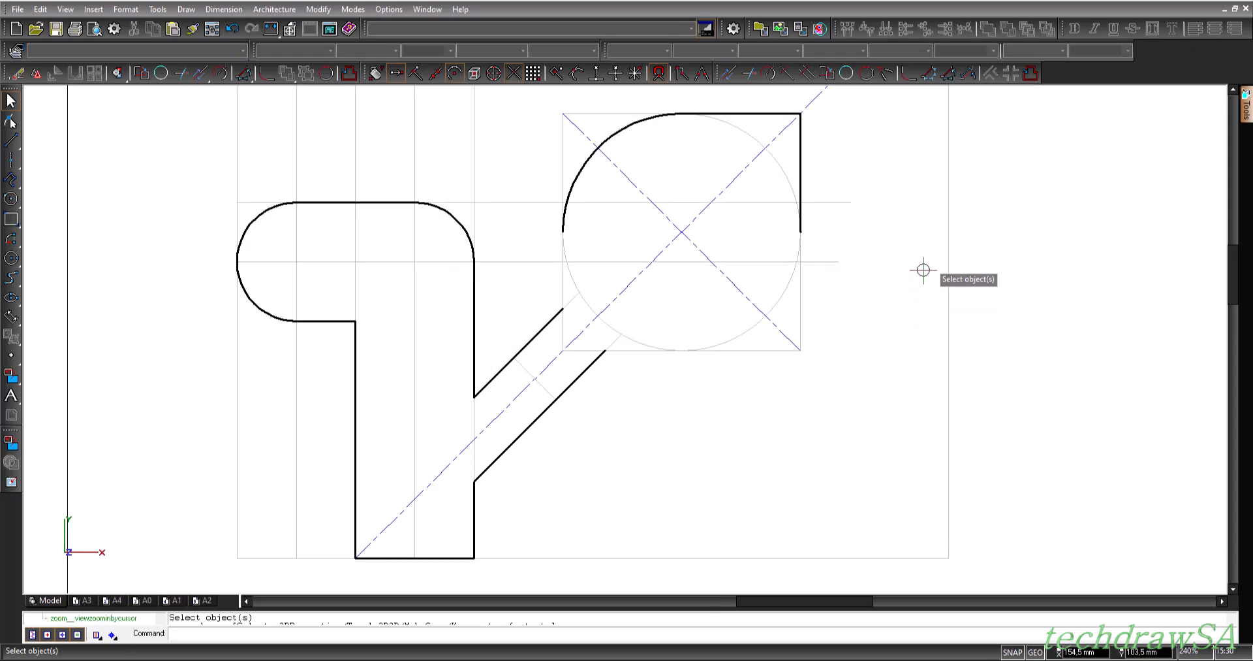
{"action": "left_click", "coordinate": [11, 140]}
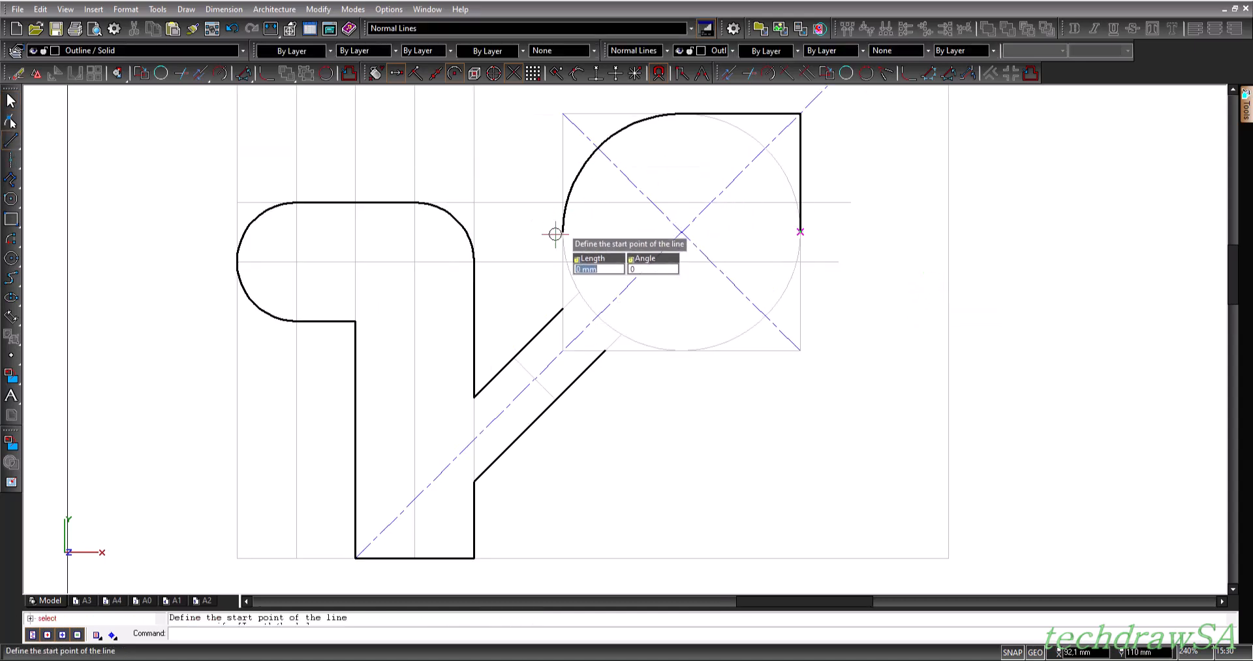
{"action": "left_click", "coordinate": [603, 271]}
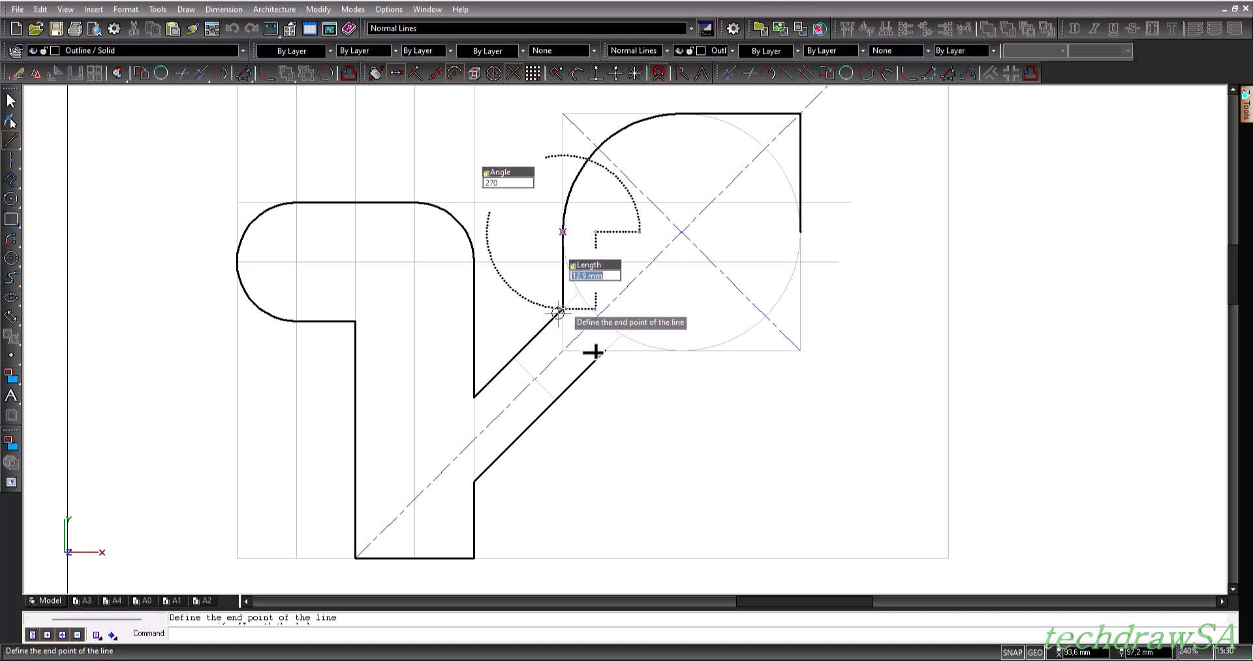
{"action": "key", "text": "Escape"}
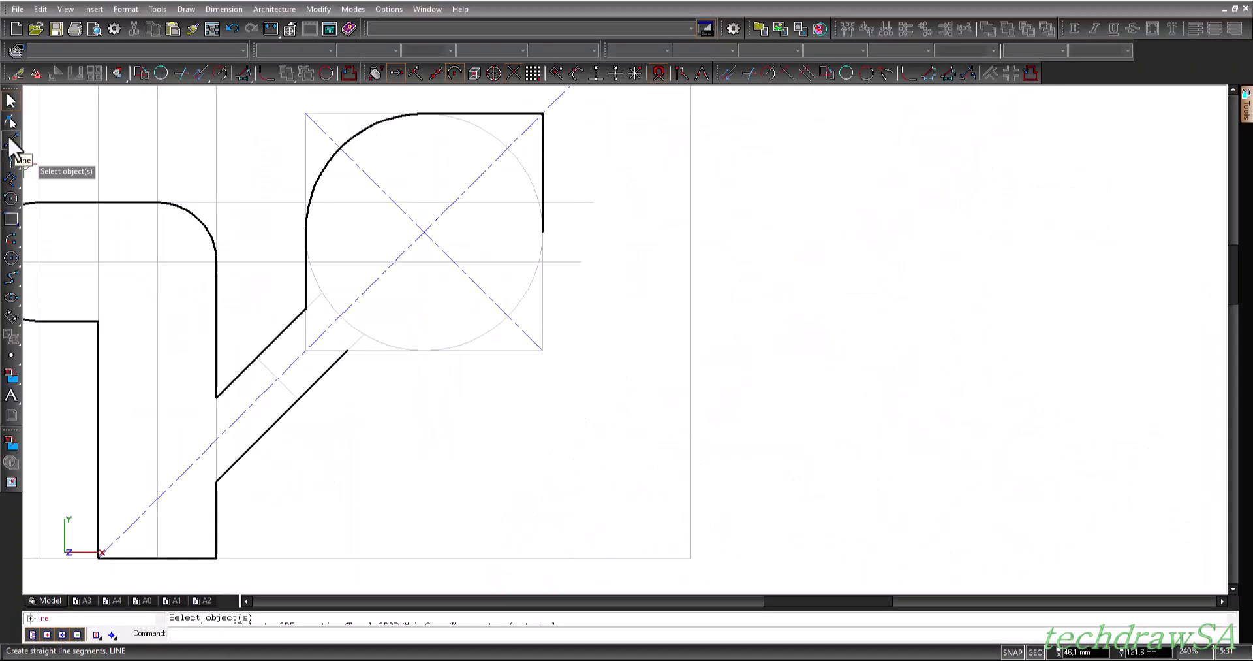
- Place a vertical construction line through the centre of the construction circle
{"action": "left_click", "coordinate": [11, 164]}
{"action": "left_click", "coordinate": [45, 159]}
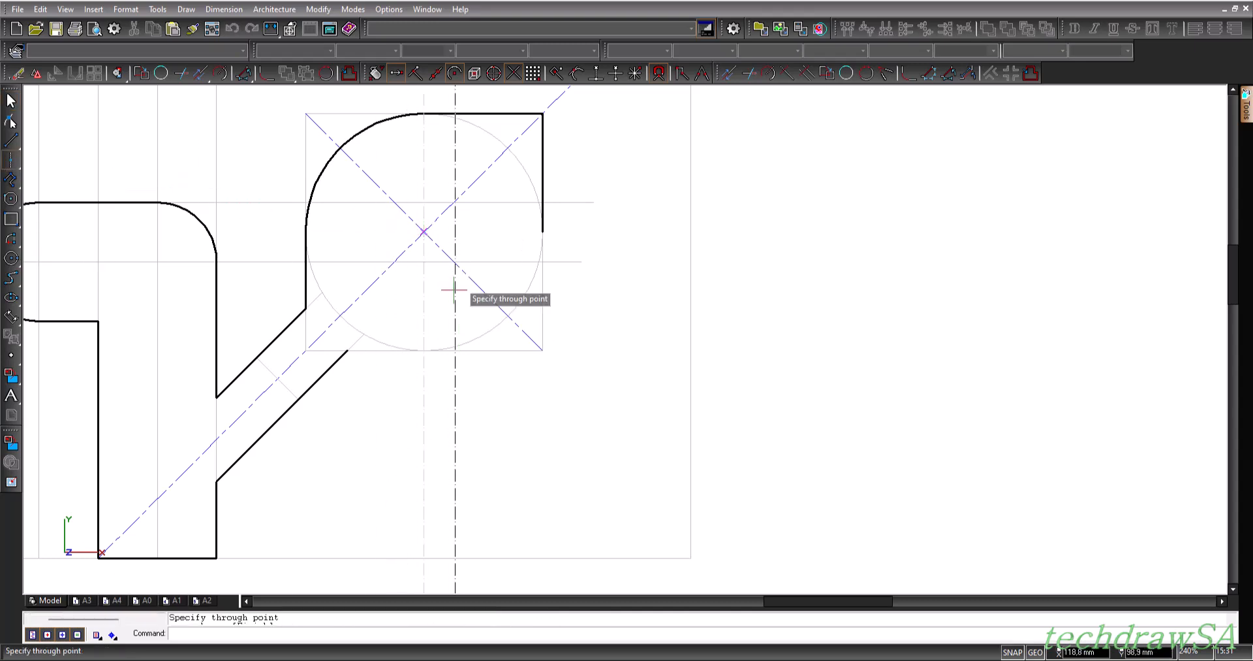
{"action": "left_click", "coordinate": [453, 391]}
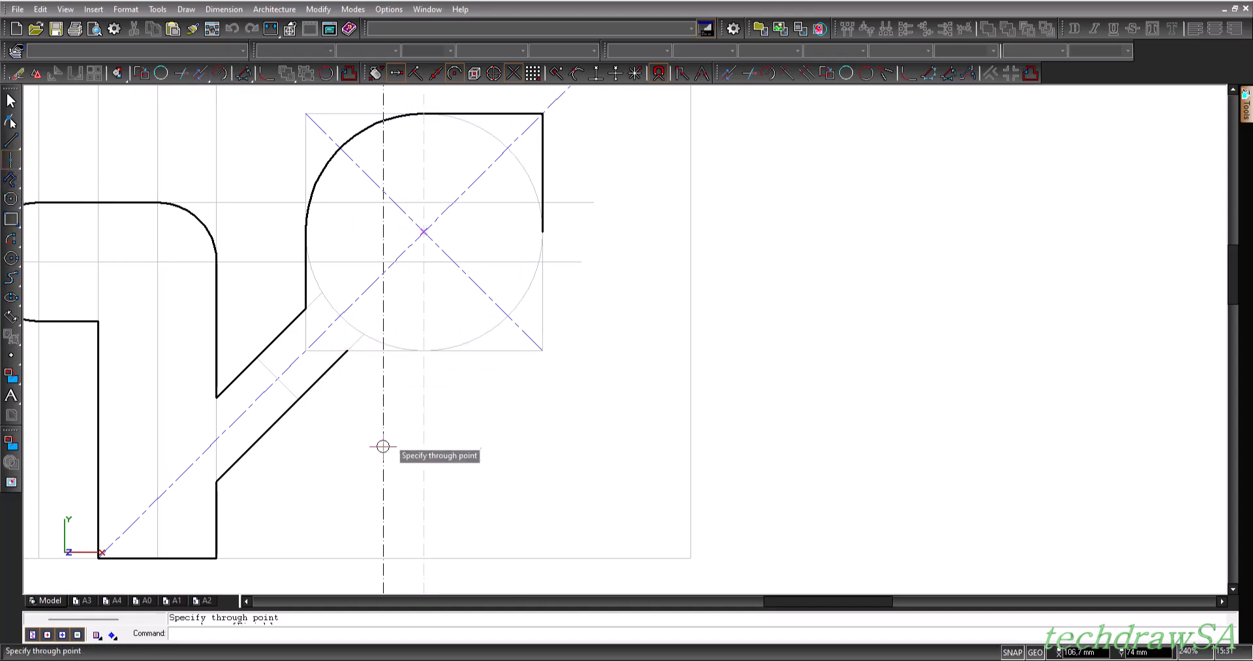
{"action": "left_click", "coordinate": [463, 391]}
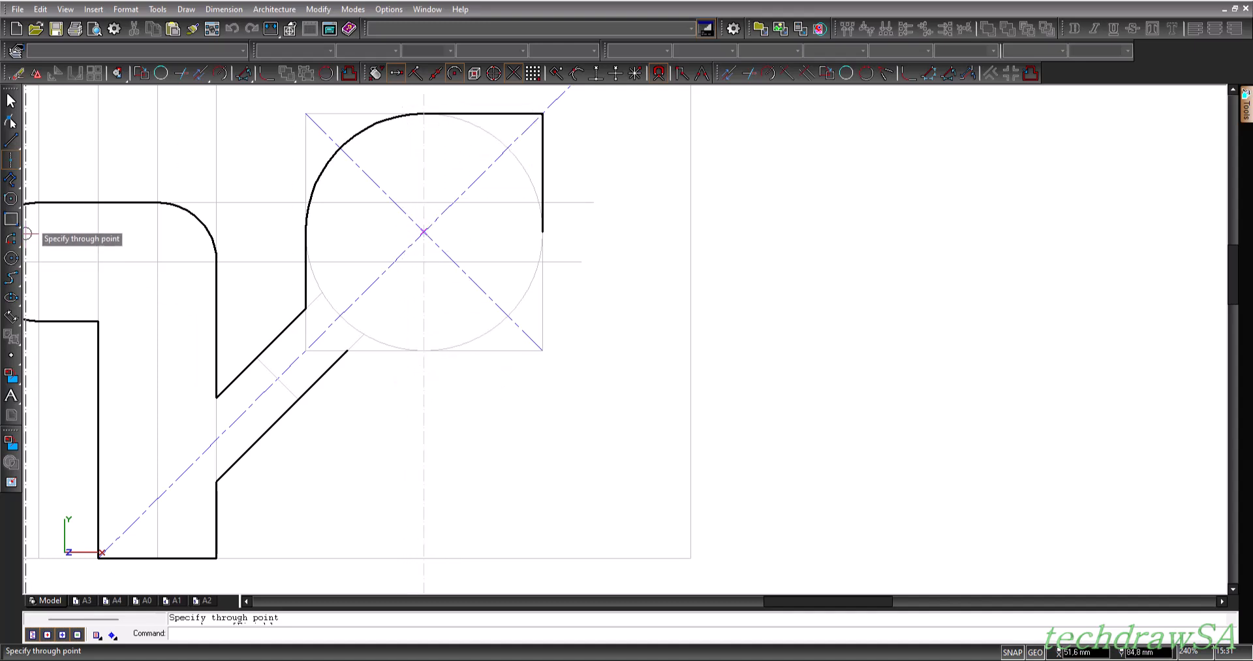
- Draw a horizontal outline line about 12.9 mm long from the arm's lower edge end to the vertical construction line
{"action": "left_click", "coordinate": [10, 138]}
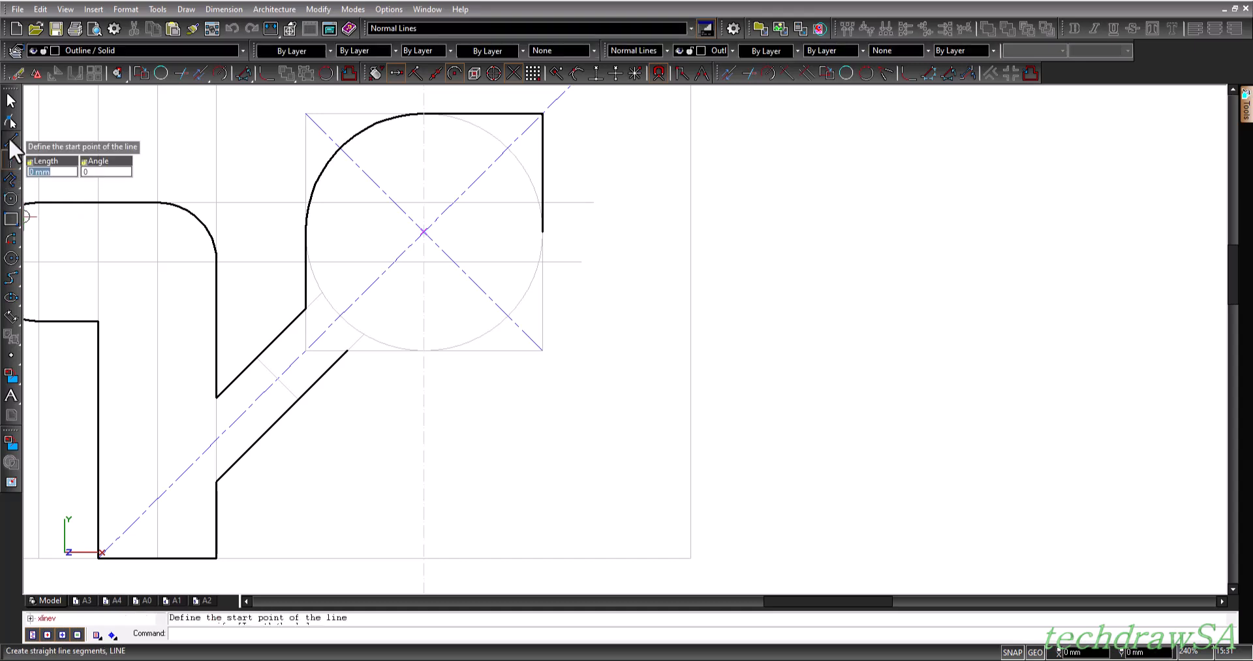
{"action": "left_click", "coordinate": [347, 351]}
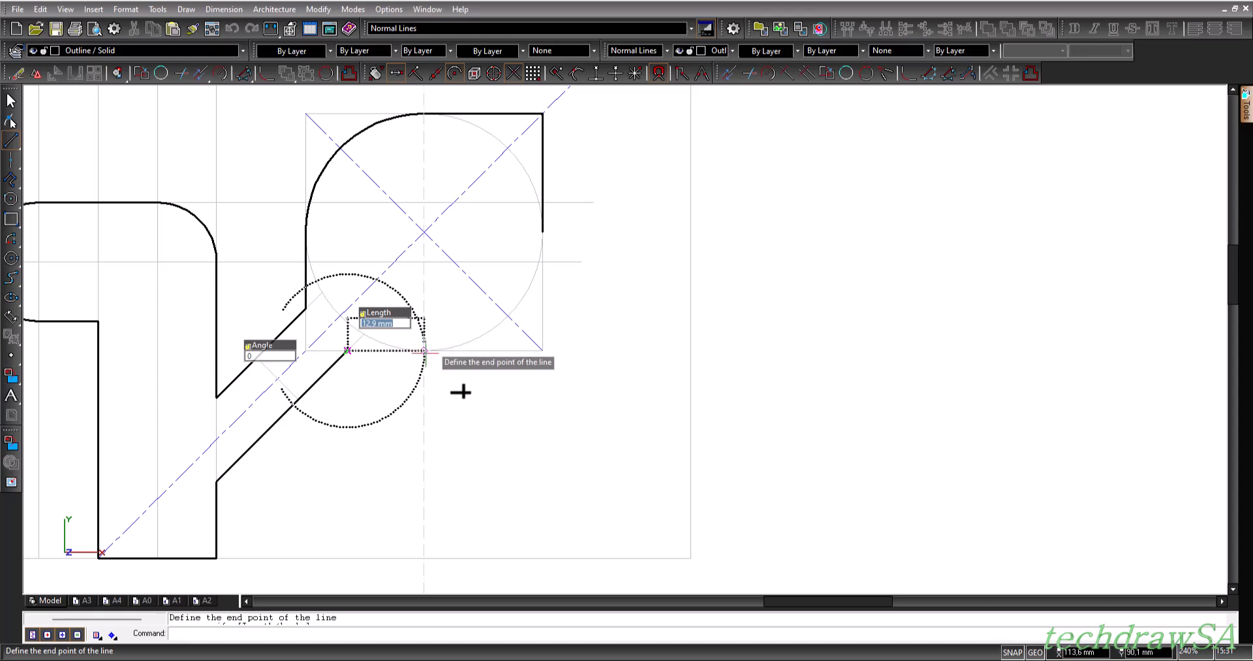
{"action": "left_click", "coordinate": [424, 350]}
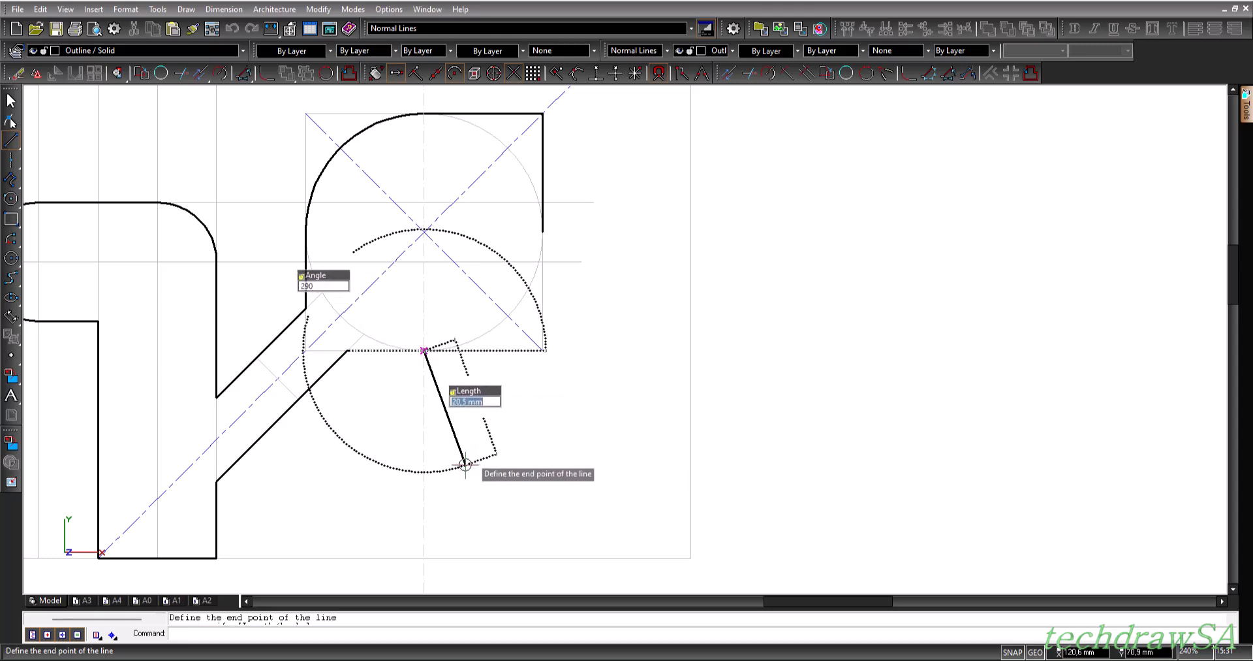
{"action": "key", "text": "Escape"}
{"action": "scroll", "coordinate": [640, 440], "scroll_direction": "down", "scroll_amount": 2}
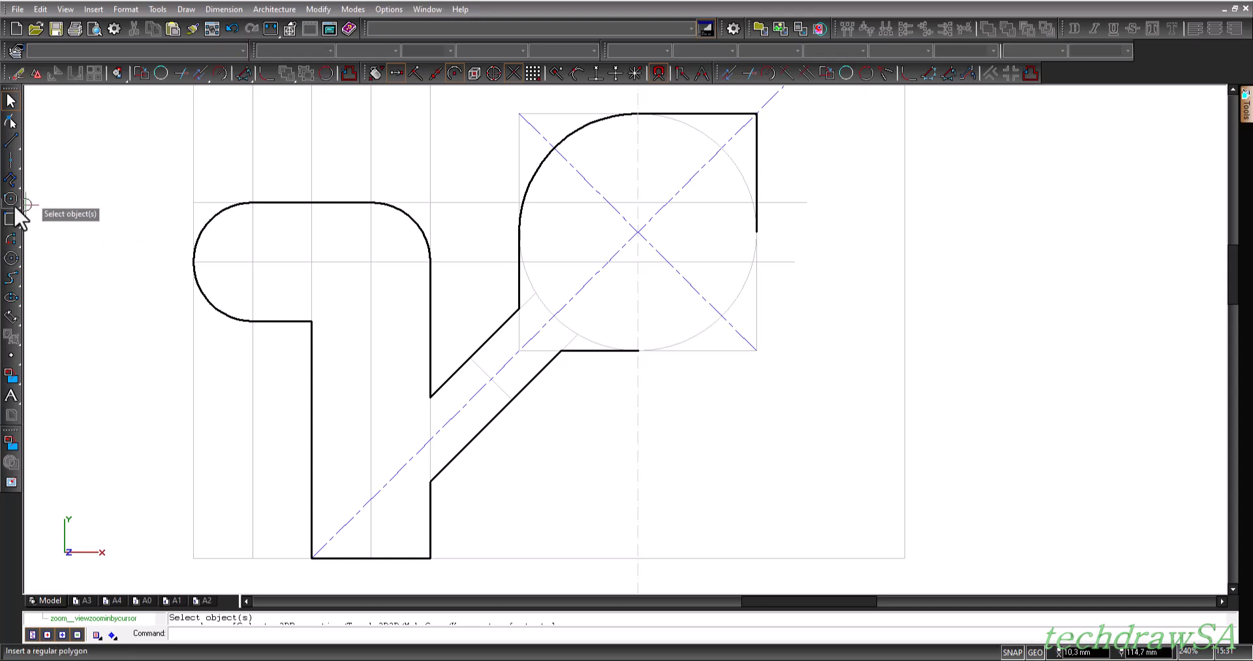
- Draw an outline circle of 10 mm radius centred where the head's two diagonal centre lines cross
{"action": "left_click", "coordinate": [10, 257]}
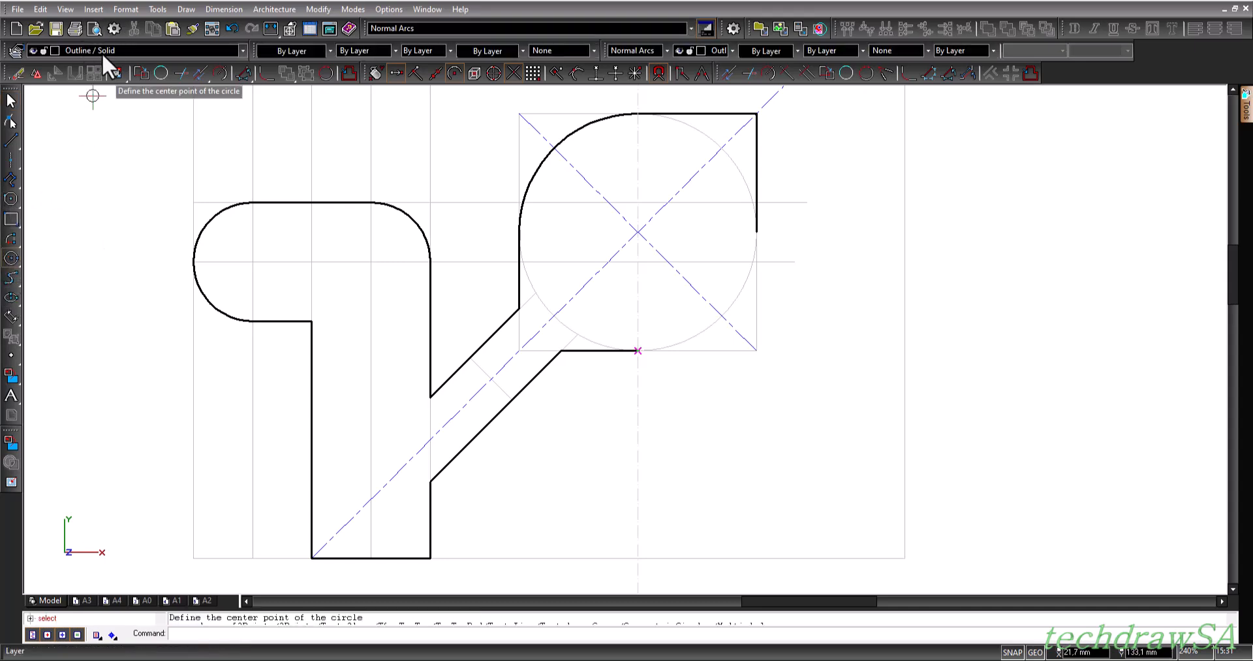
{"action": "left_click", "coordinate": [672, 270]}
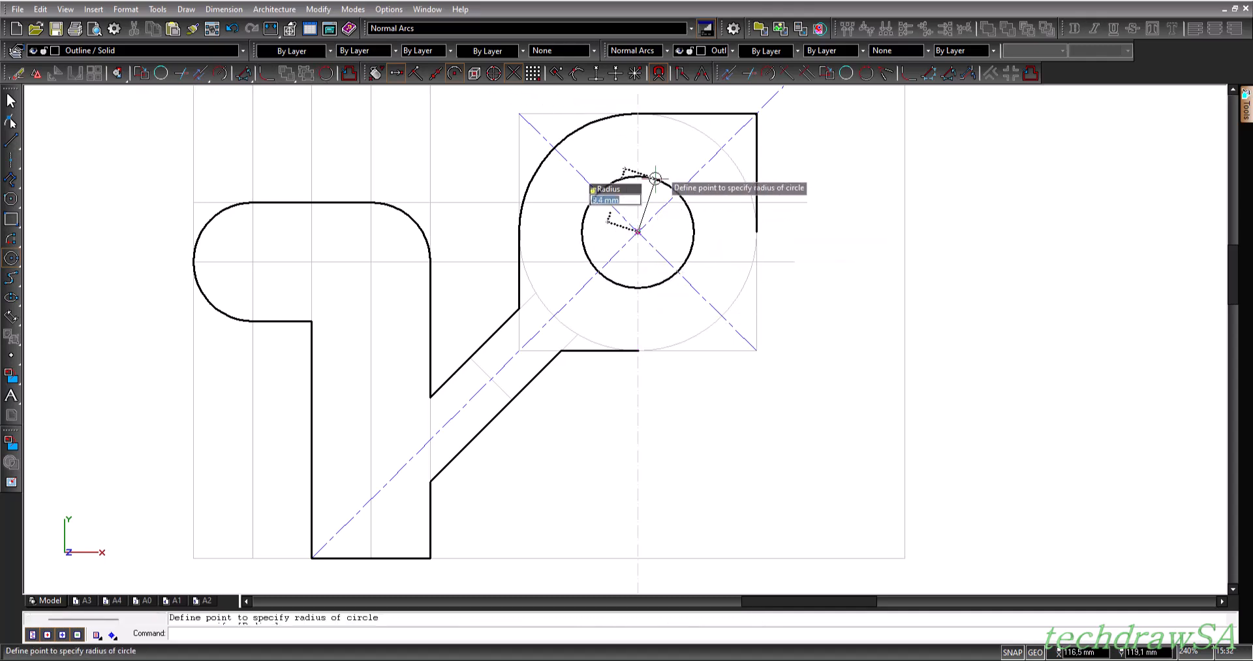
{"action": "type", "text": "10"}
{"action": "key", "text": "Return"}
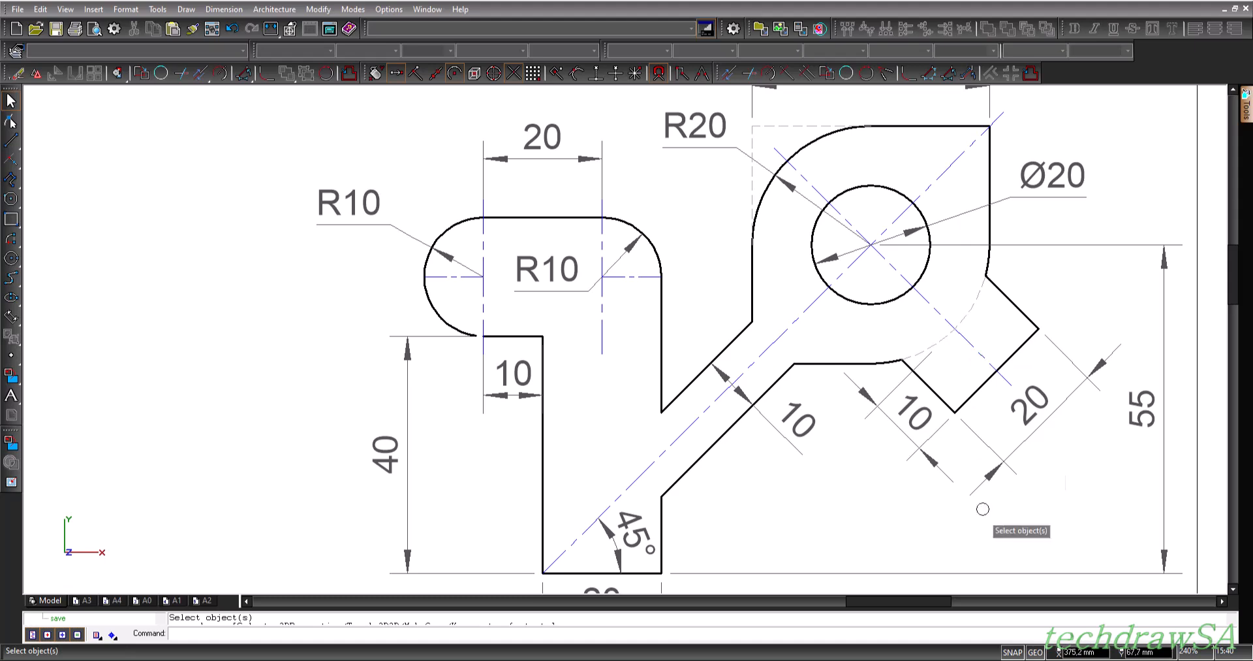
- Place a construction circle of 10 mm radius centred where the descending diagonal centre line crosses the hole's lower-right edge
{"action": "left_click_drag", "start_coordinate": [907, 599], "coordinate": [681, 607]}
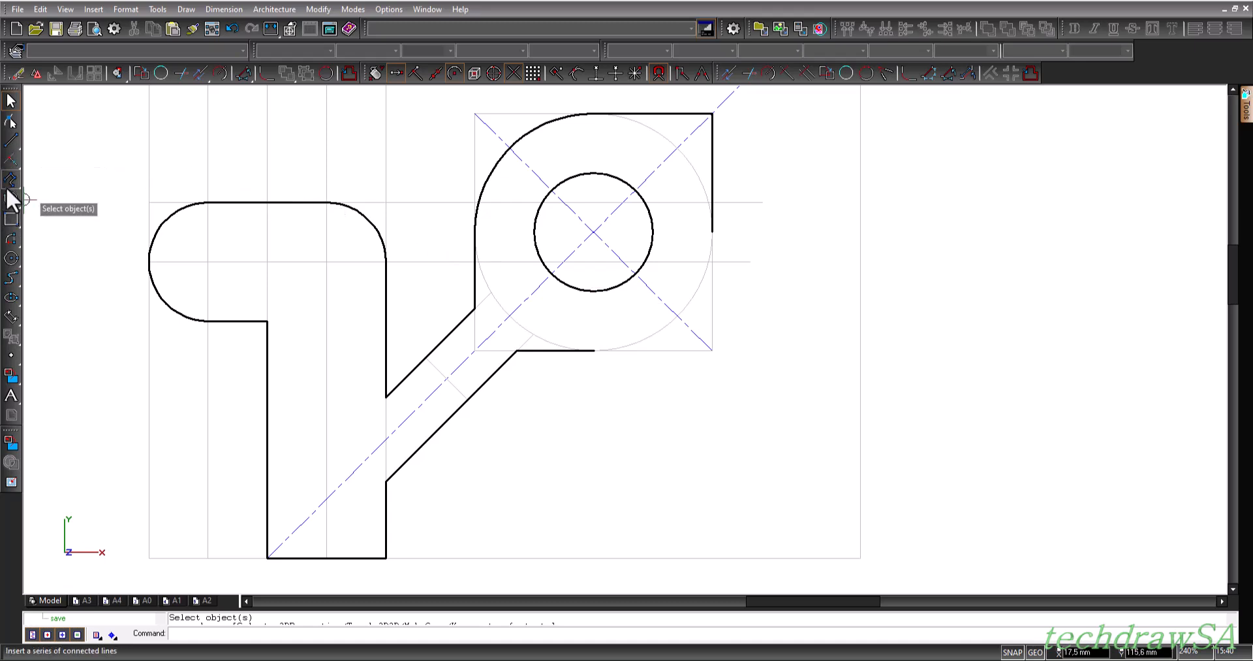
{"action": "left_click", "coordinate": [13, 159]}
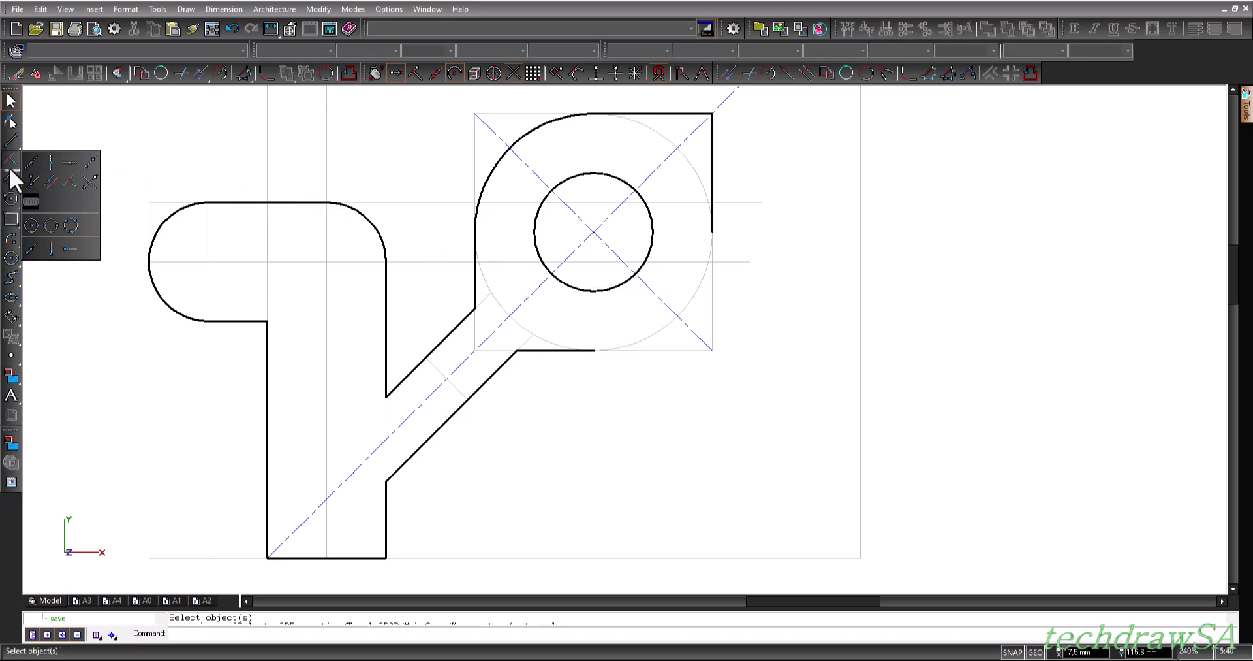
{"action": "left_click", "coordinate": [26, 224]}
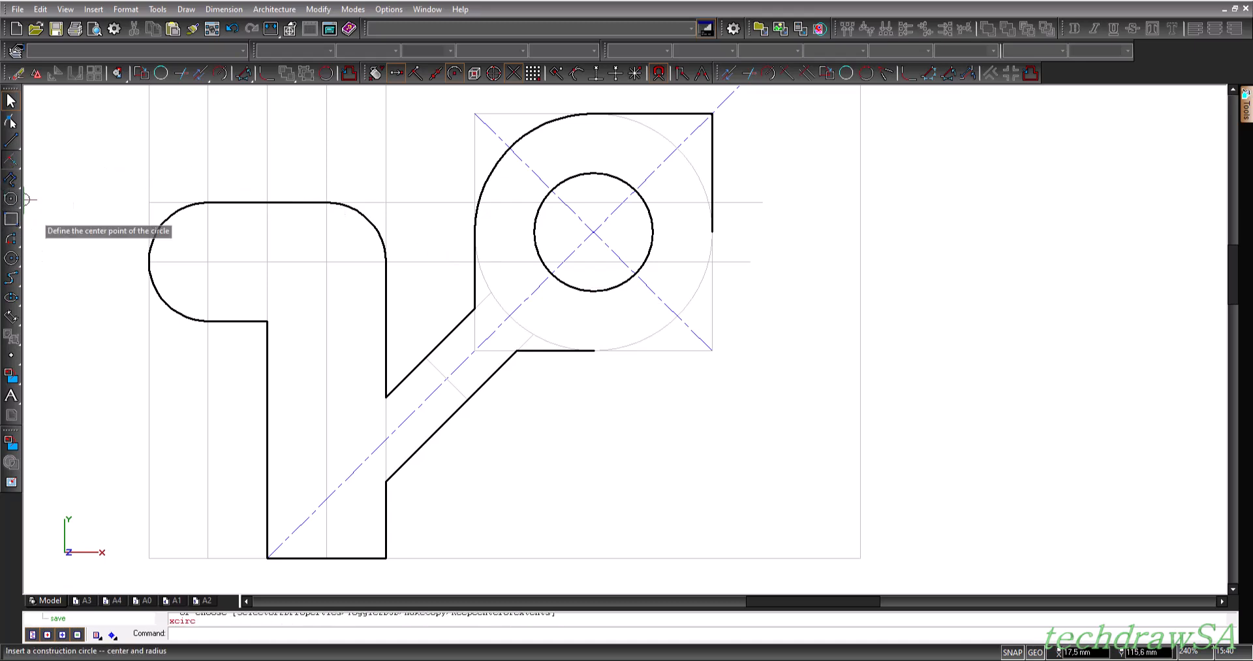
{"action": "left_click", "coordinate": [635, 275]}
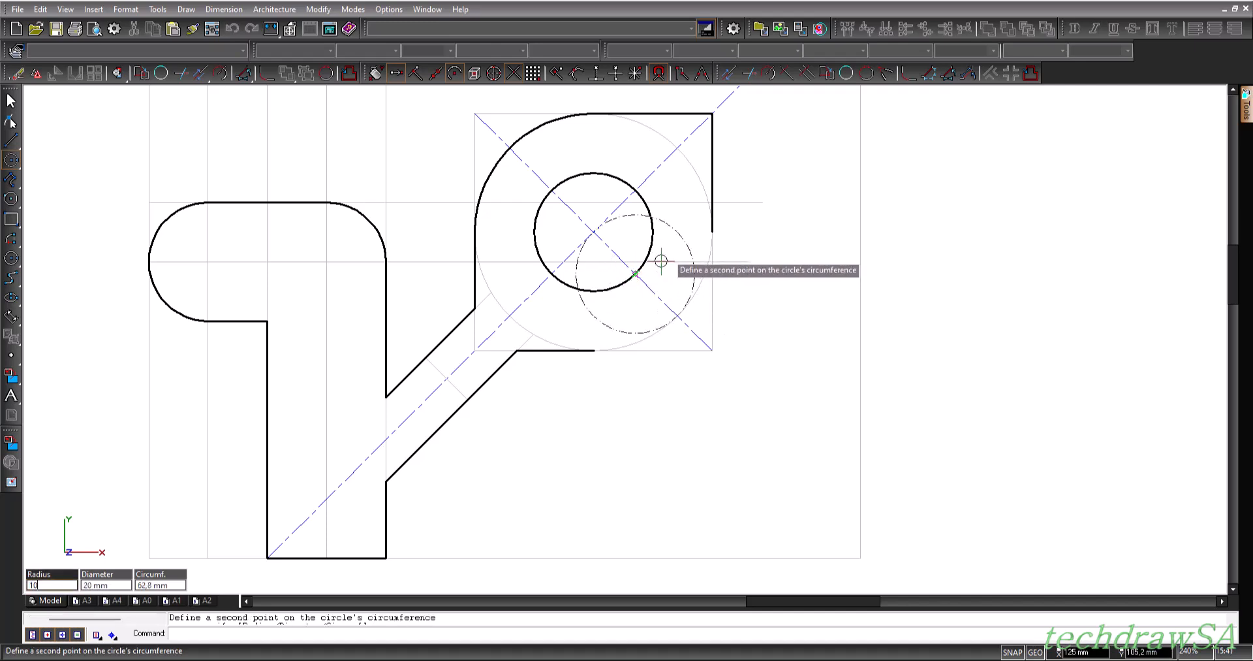
{"action": "key", "text": "Return"}
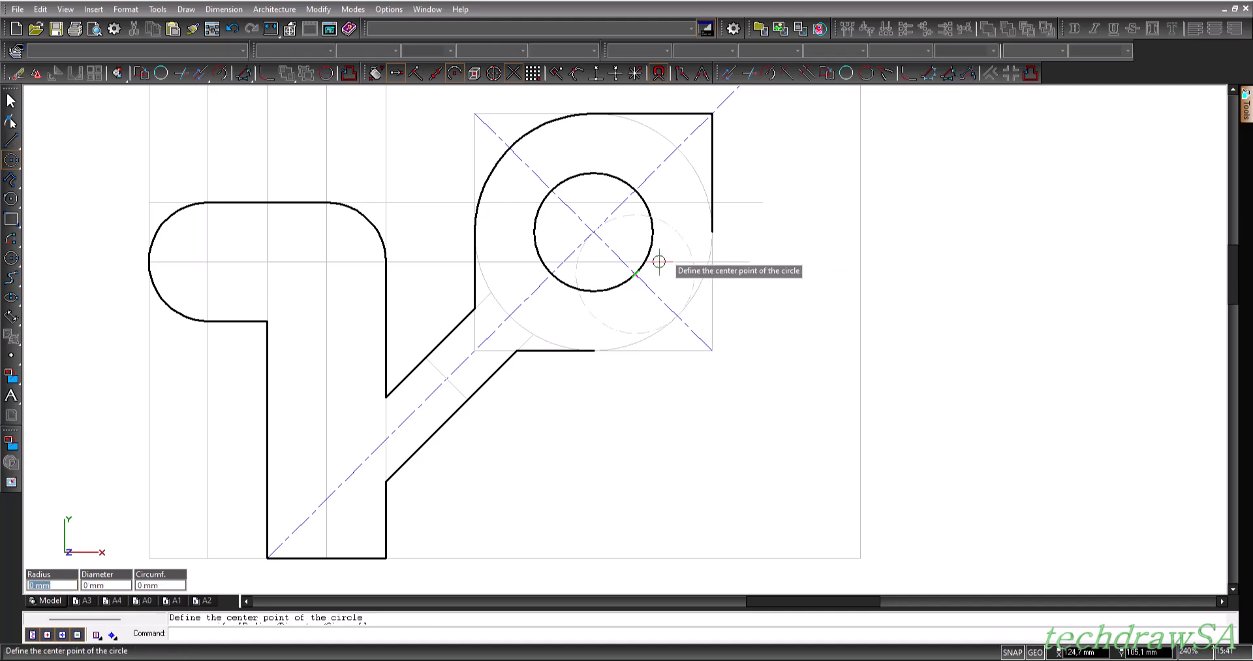
- Place a construction line perpendicular to the descending diagonal centre line through the centre of the 10 mm radius construction circle
{"action": "left_click", "coordinate": [10, 165]}
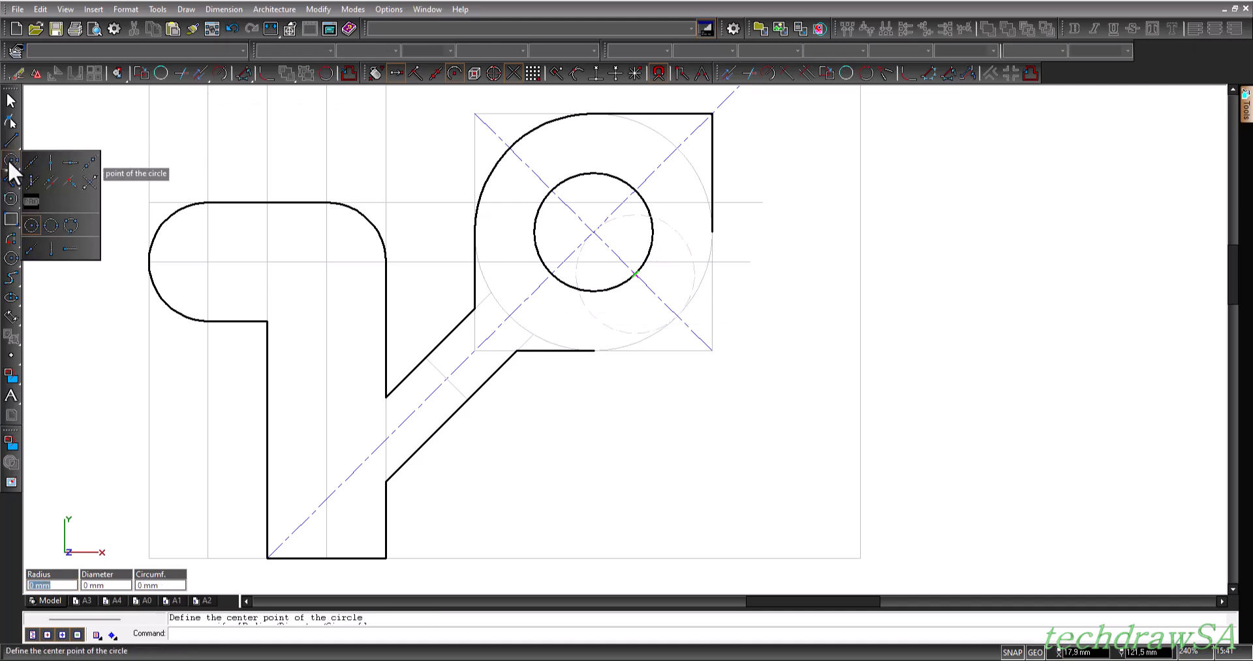
{"action": "left_click", "coordinate": [71, 182]}
{"action": "left_click", "coordinate": [635, 275]}
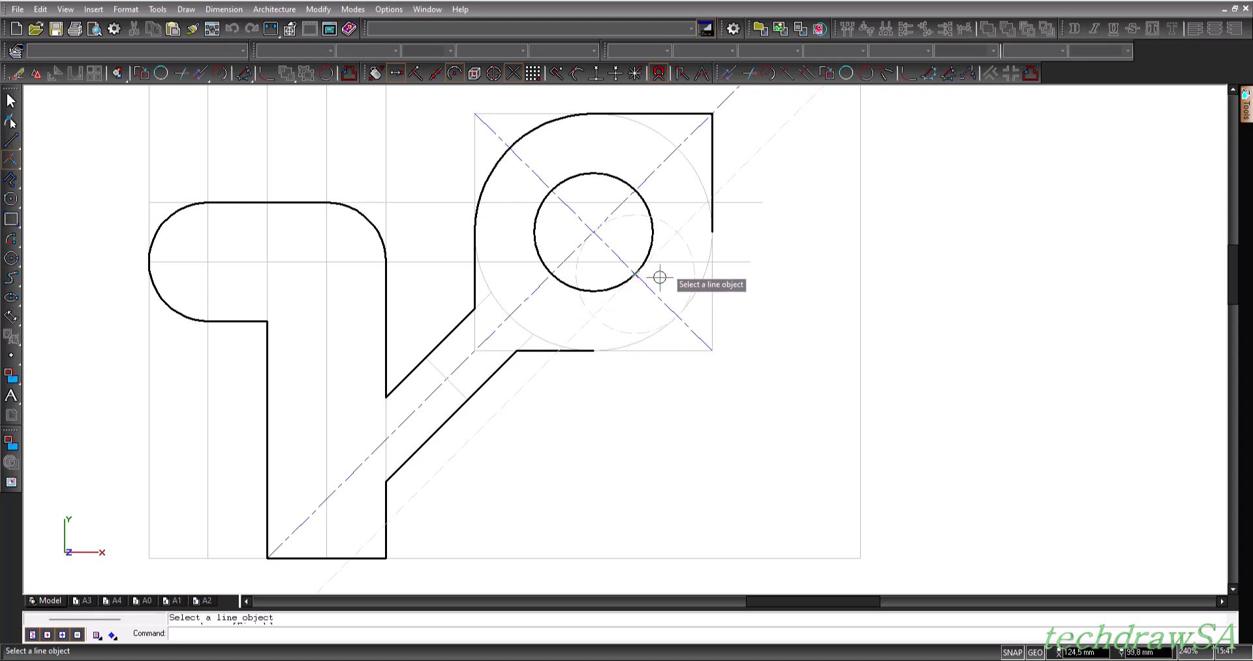
- Place two construction lines perpendicular to the ascending diagonal, one on each side of the 10 mm radius construction circle
{"action": "left_click", "coordinate": [690, 216]}
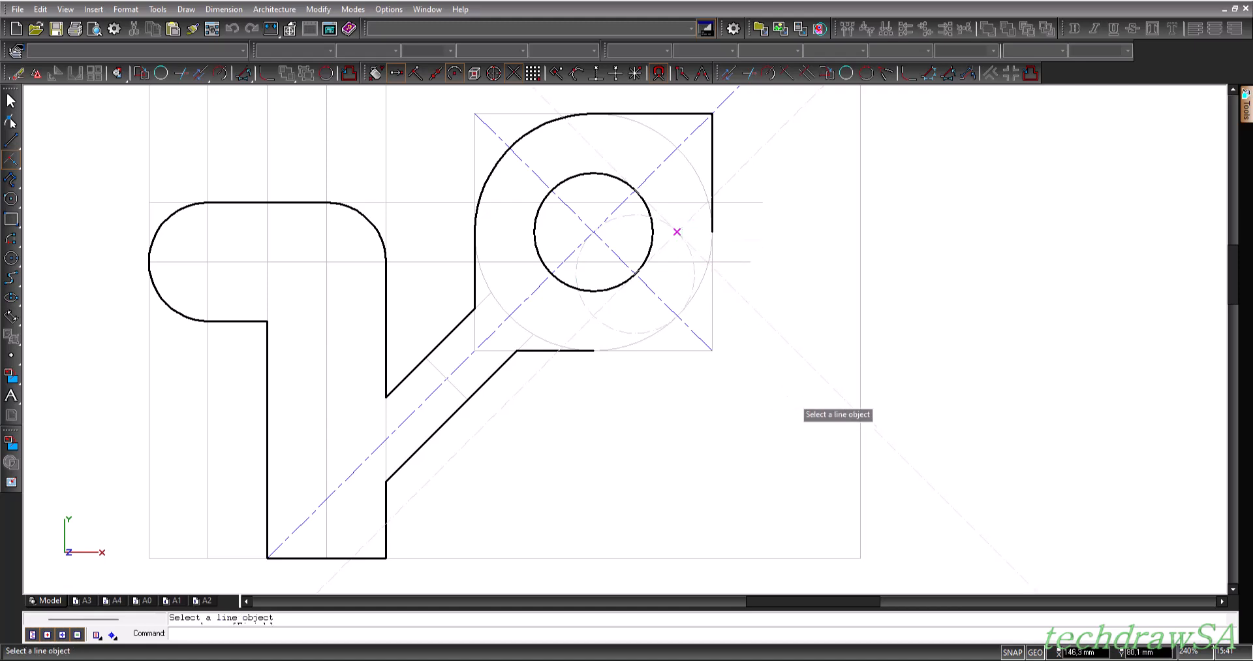
{"action": "left_click", "coordinate": [781, 334]}
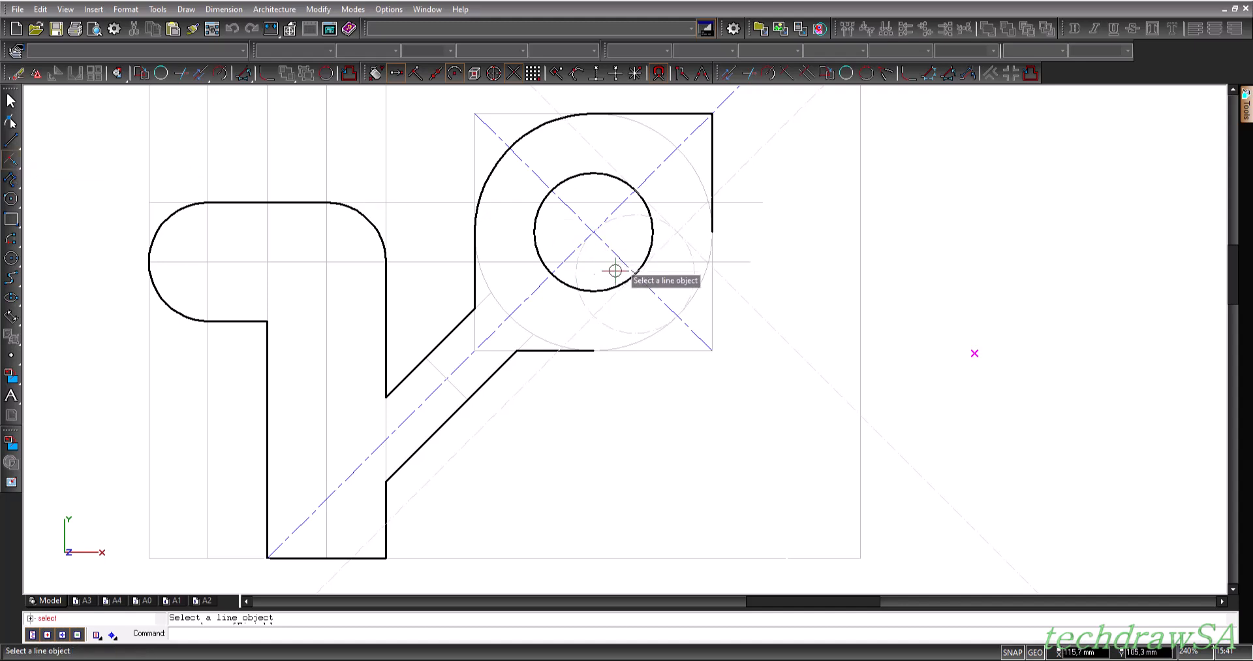
{"action": "left_click", "coordinate": [529, 291]}
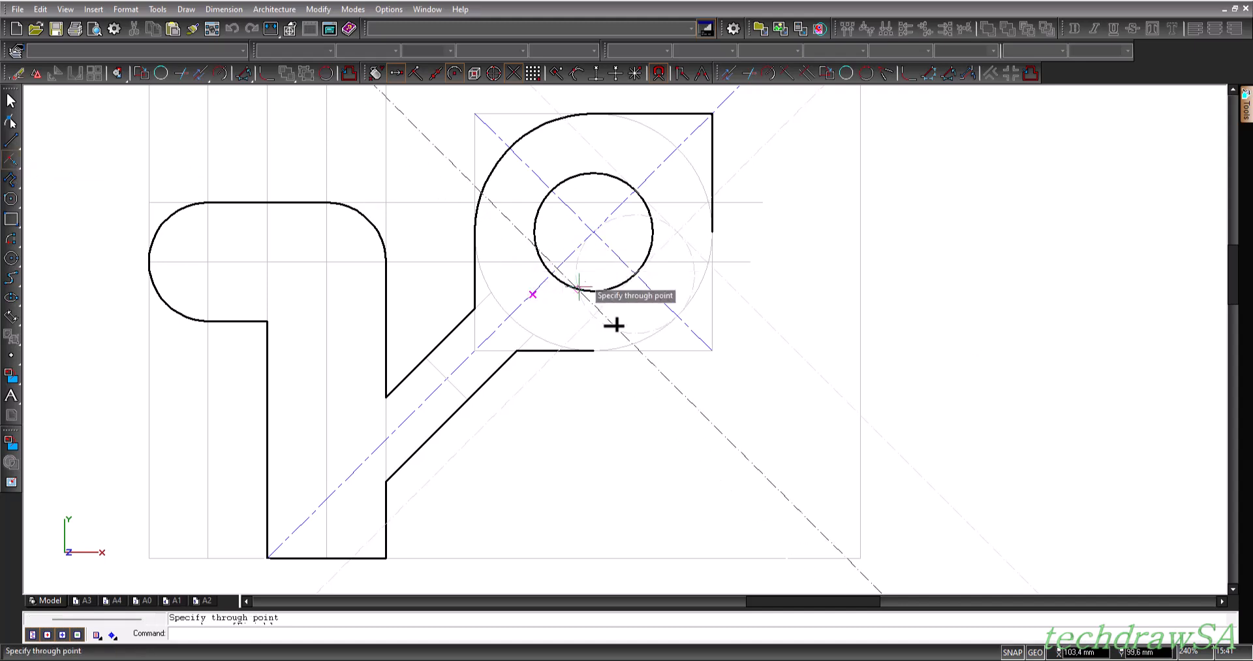
{"action": "left_click", "coordinate": [594, 318]}
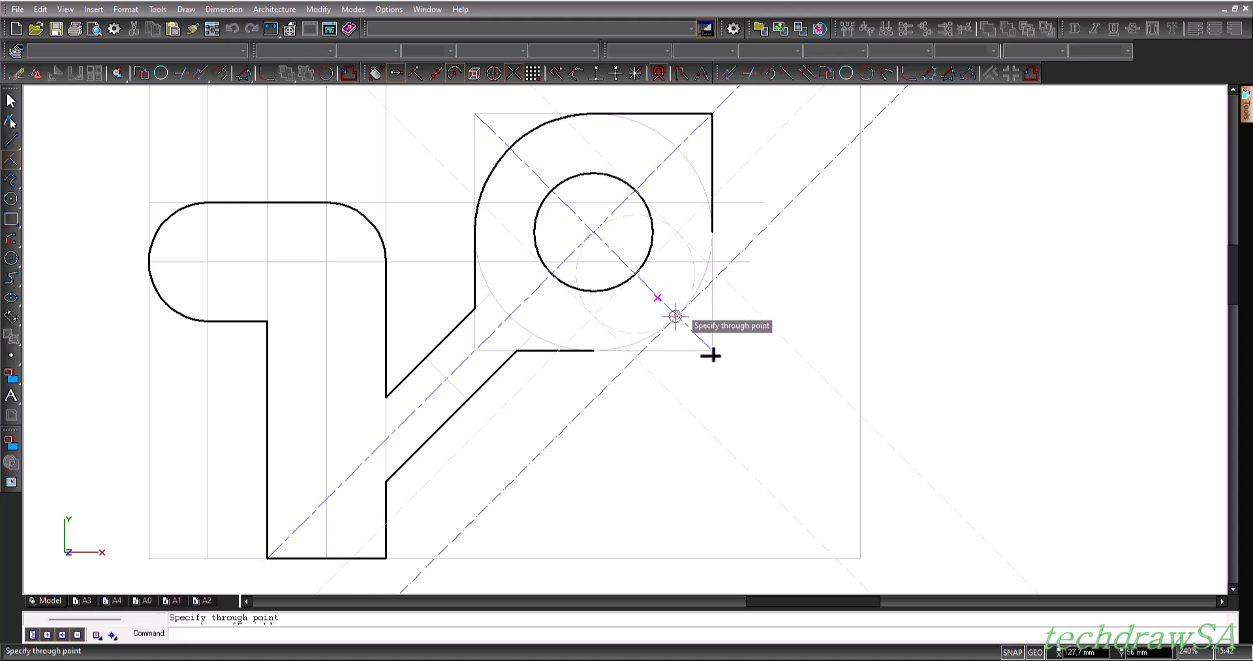
- Place a perpendicular construction line and a 10 mm radius construction circle where the descending diagonal centre line crosses the large construction circle
{"action": "left_click", "coordinate": [675, 316]}
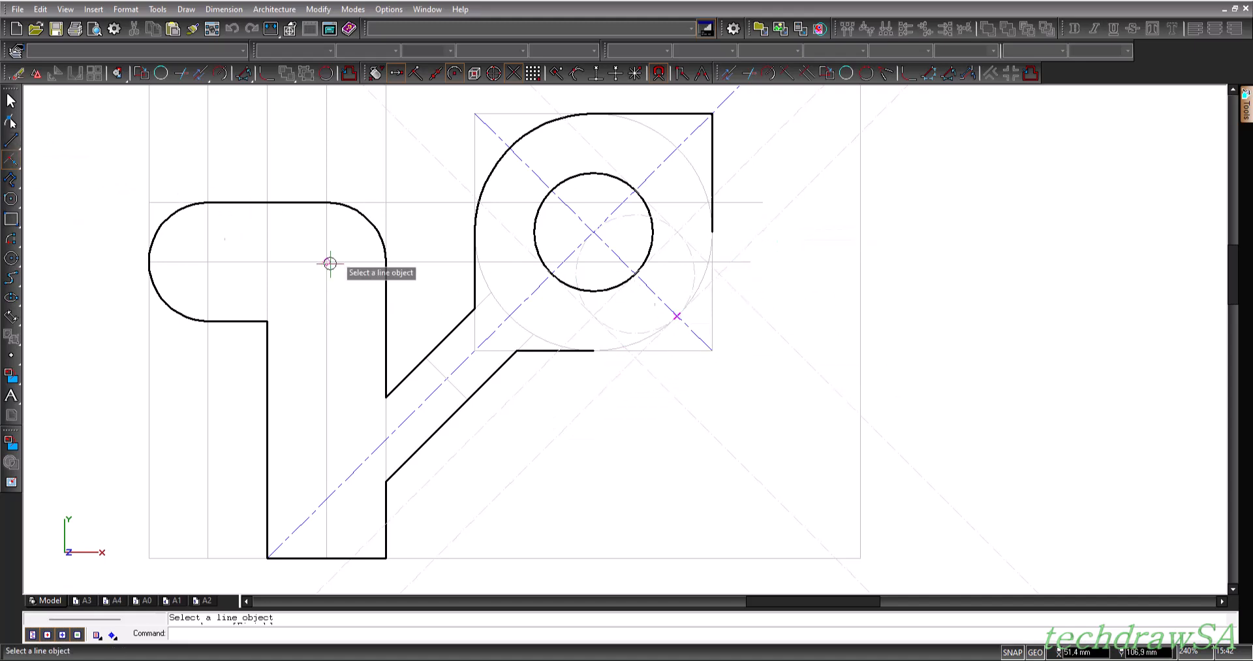
{"action": "left_click", "coordinate": [10, 162]}
{"action": "left_click", "coordinate": [31, 217]}
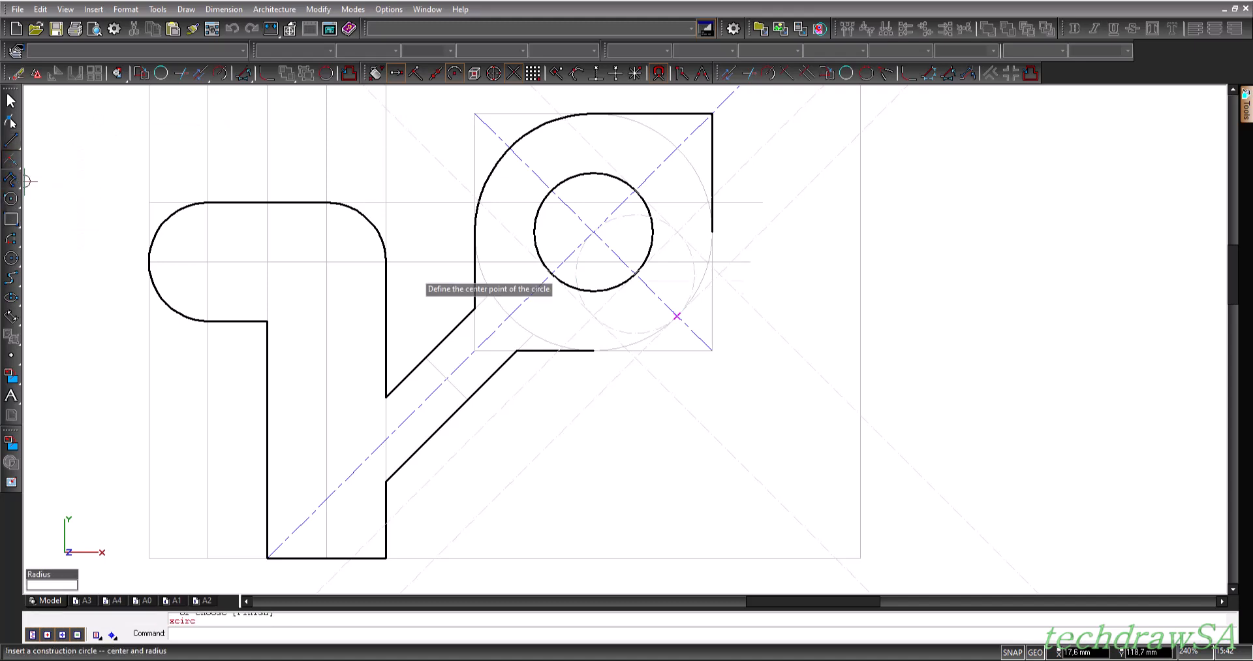
{"action": "left_click", "coordinate": [714, 354]}
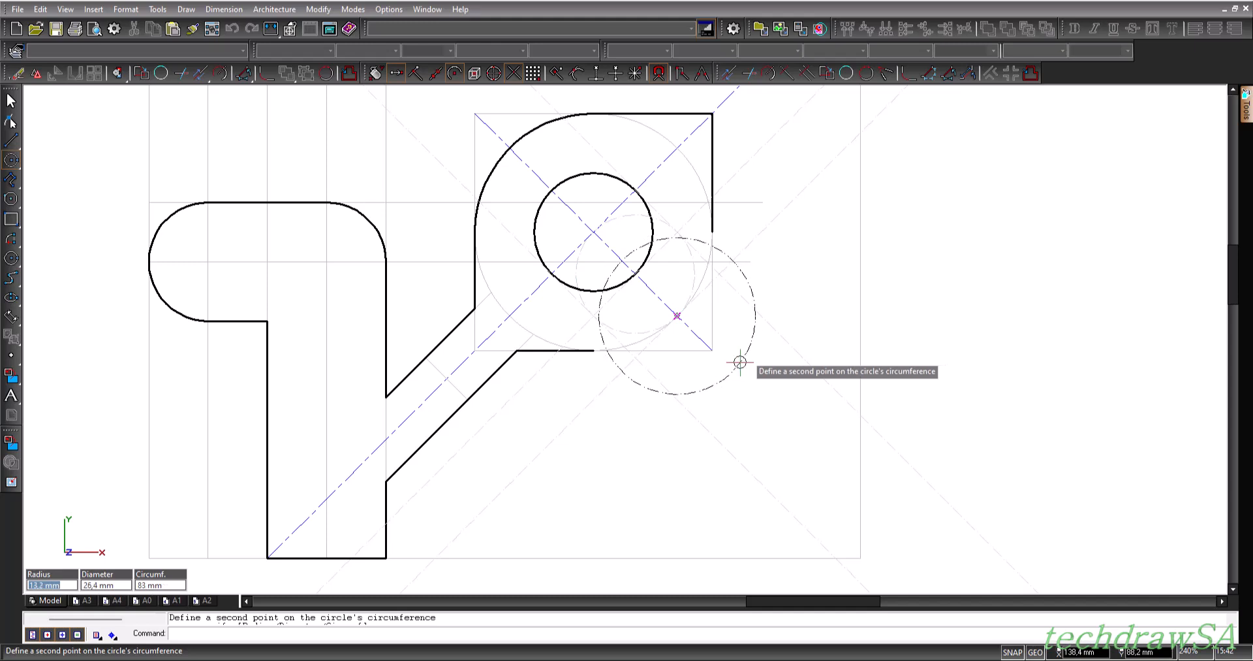
{"action": "type", "text": "10"}
{"action": "key", "text": "Return"}
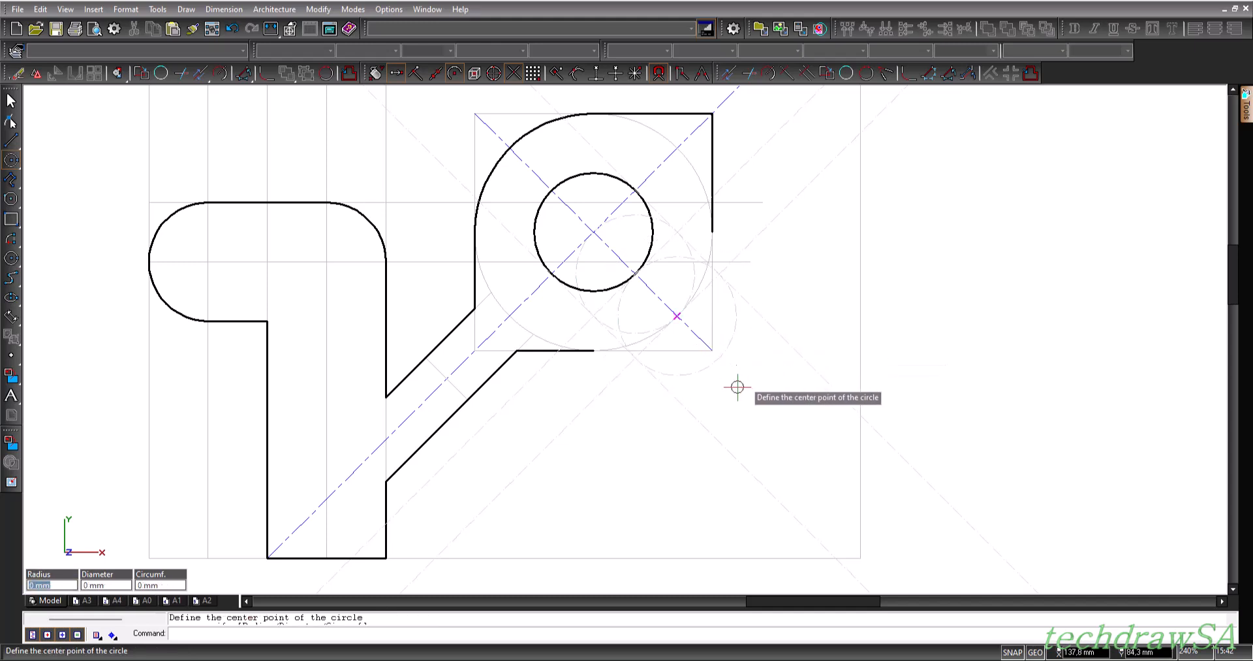
- Lengthen the descending diagonal centre line past the square's lower-right corner and beyond the second 10 mm radius construction circle
{"action": "left_click", "coordinate": [727, 73]}
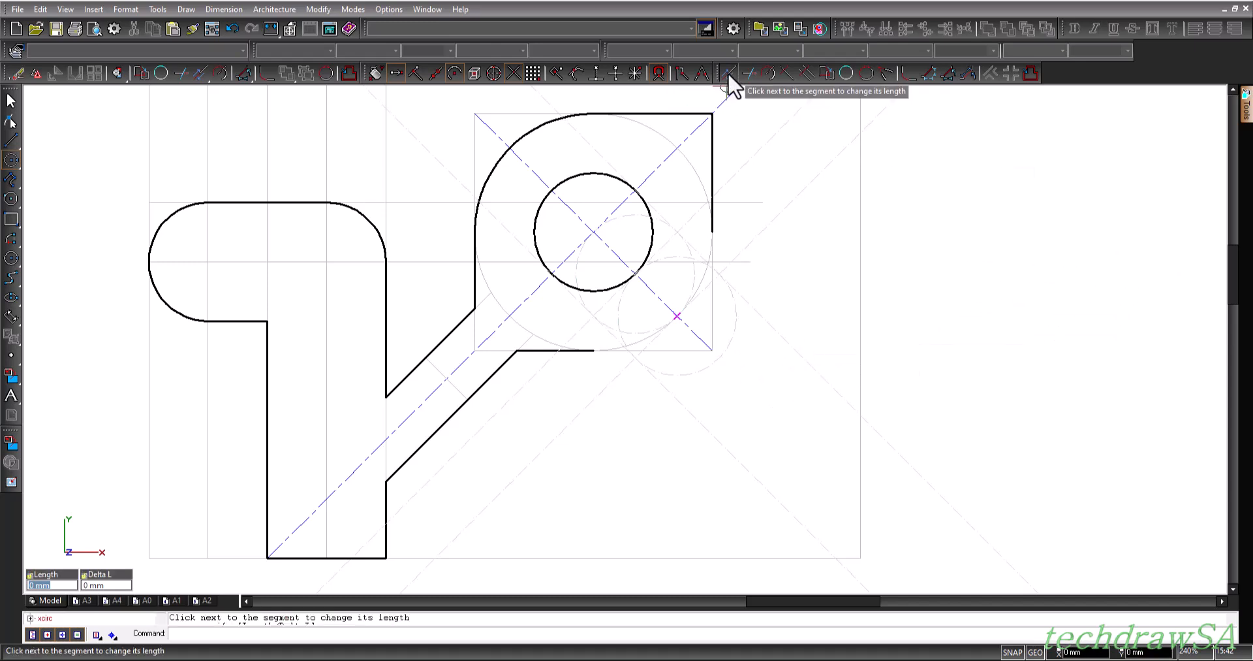
{"action": "left_click", "coordinate": [700, 337]}
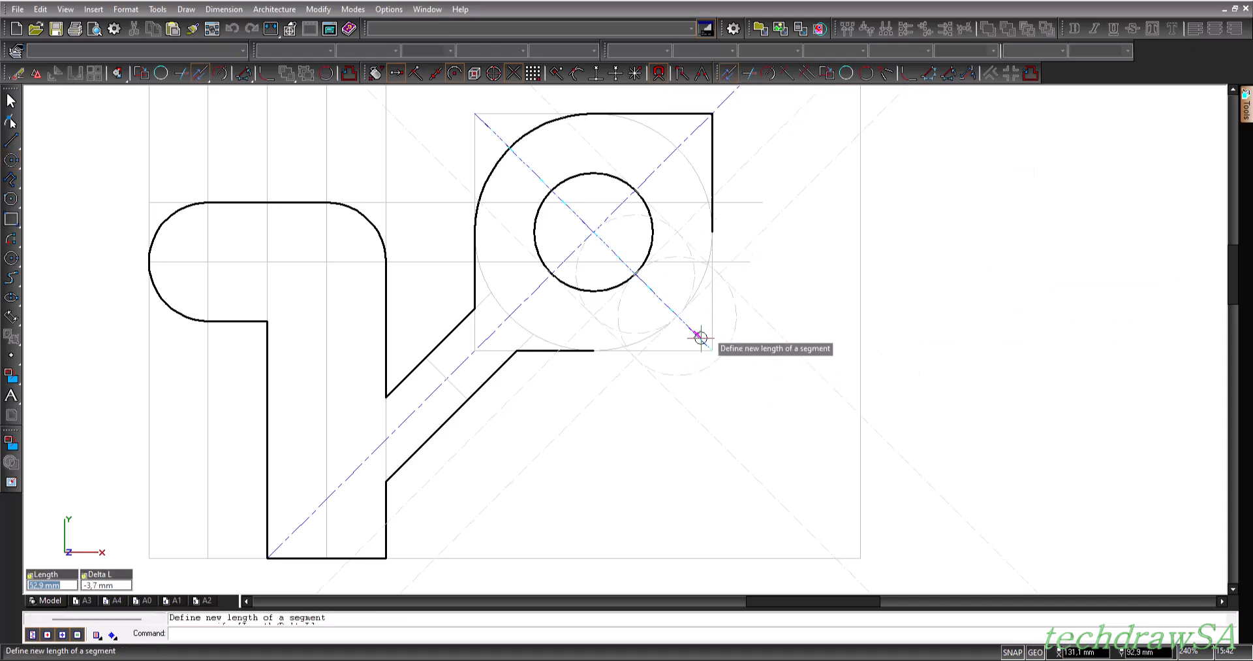
{"action": "left_click", "coordinate": [736, 374]}
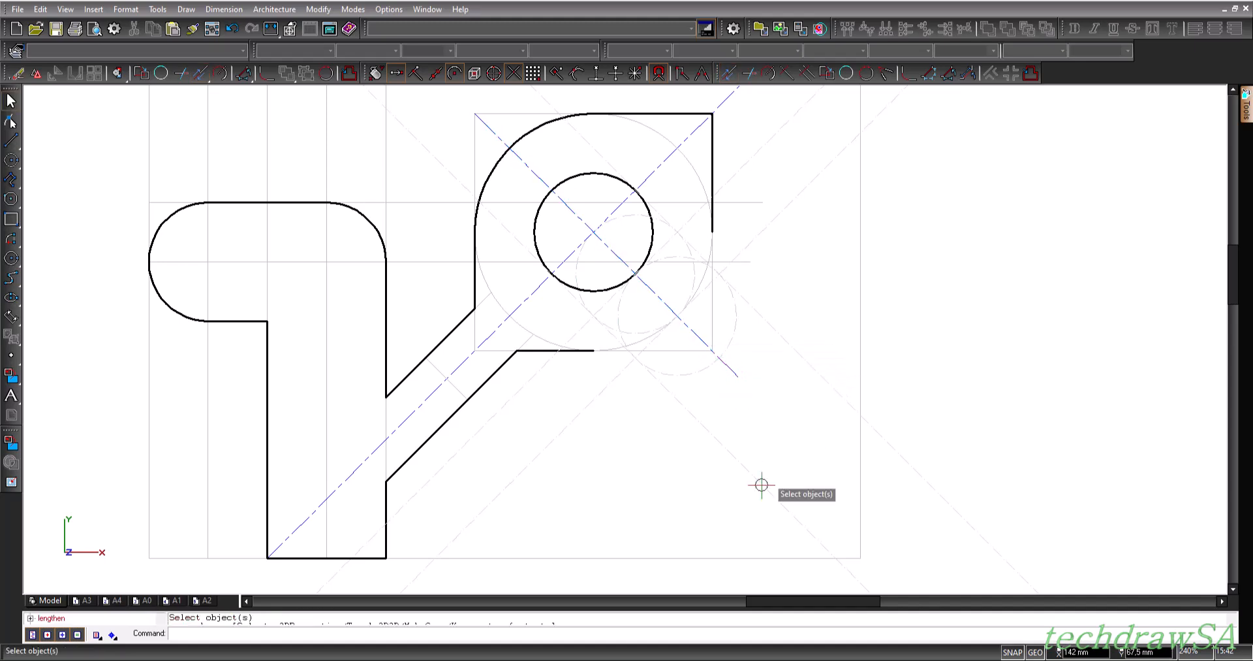
- Place a construction line perpendicular to the lengthened diagonal where it meets the outer side of the second 10 mm radius construction circle
{"action": "left_click", "coordinate": [11, 160]}
{"action": "left_click", "coordinate": [71, 182]}
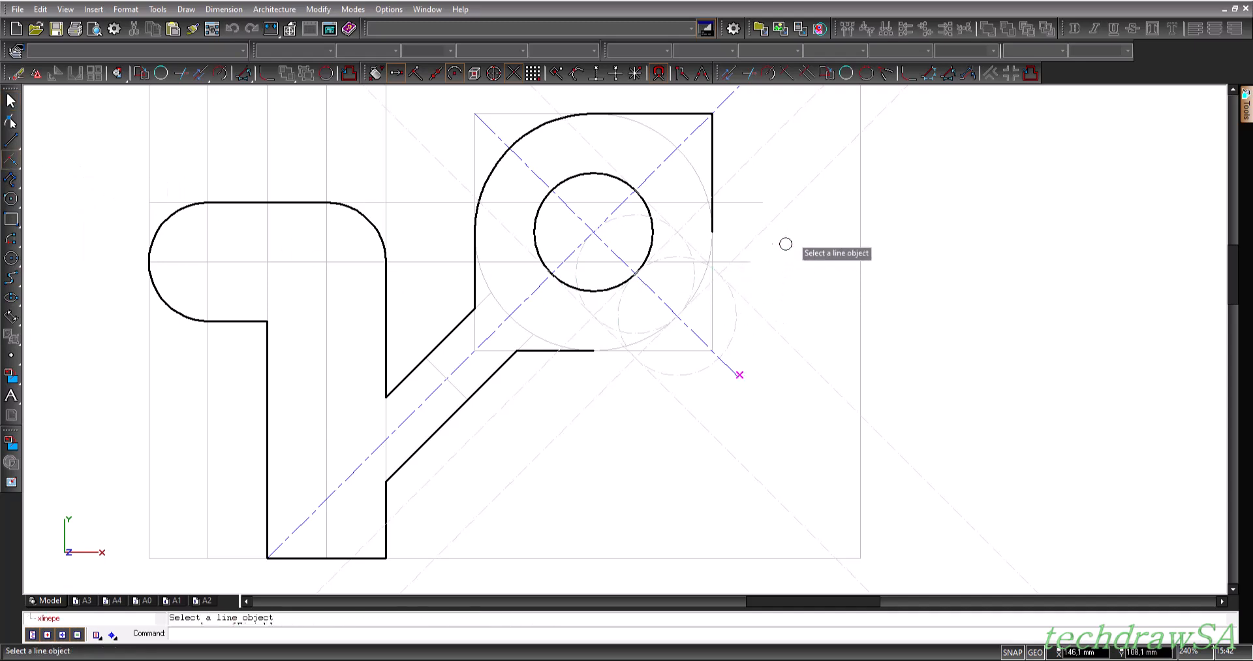
{"action": "left_click", "coordinate": [694, 331]}
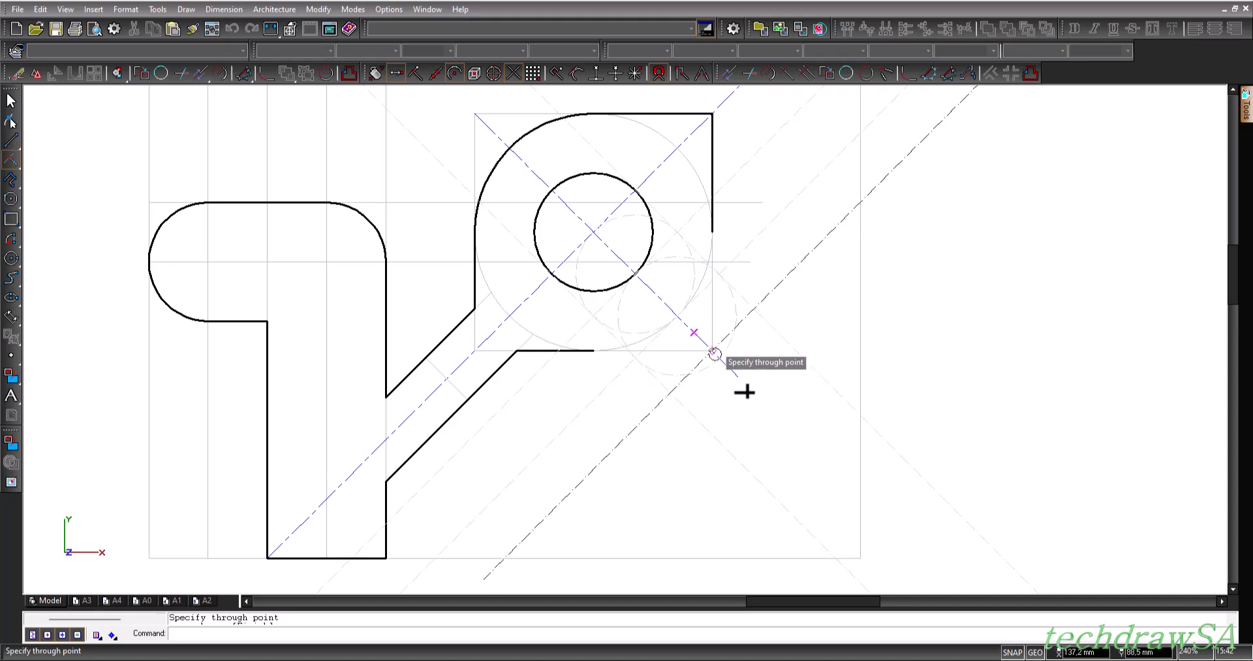
{"action": "left_click", "coordinate": [717, 357]}
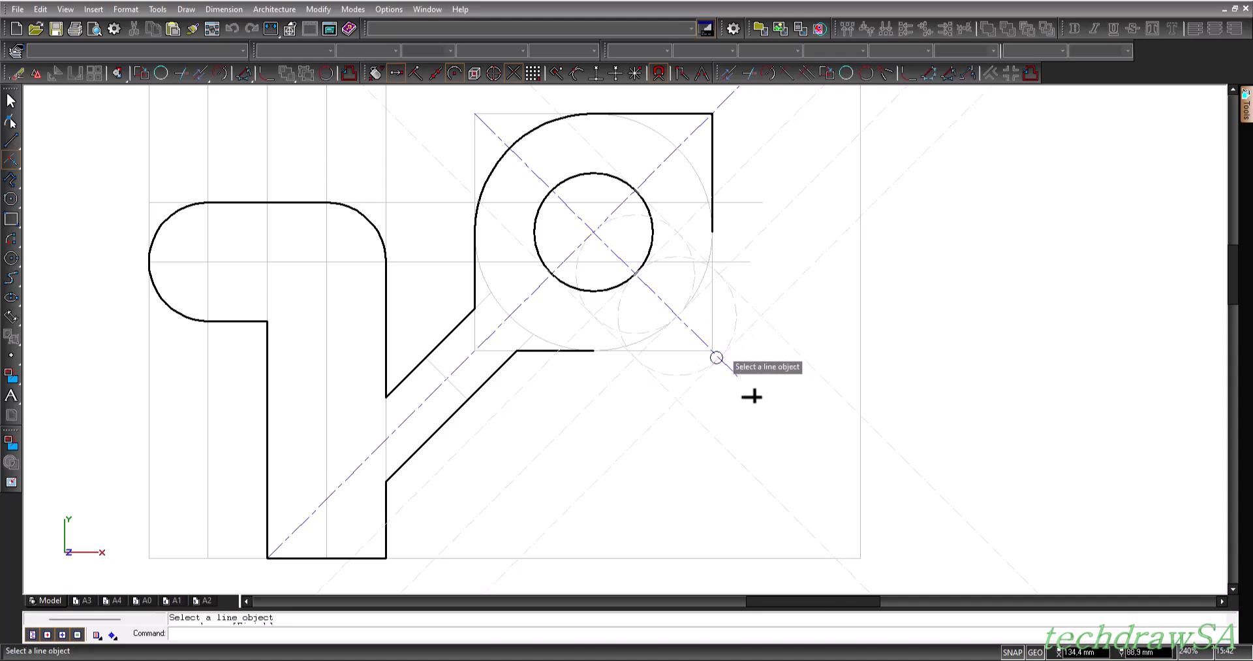
- On the Outline / Solid layer, draw the tab's lower-left edge about 12.7 mm long at 135° from its outer corner to the large construction circle
{"action": "left_click", "coordinate": [11, 140]}
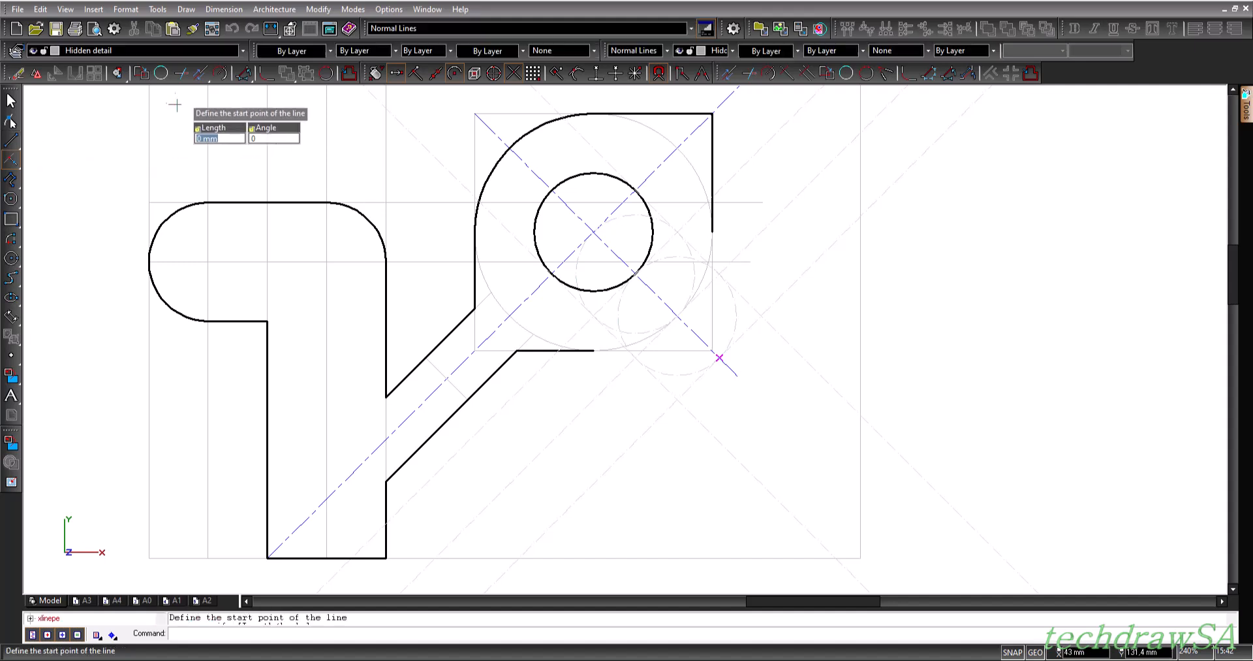
{"action": "left_click", "coordinate": [242, 50]}
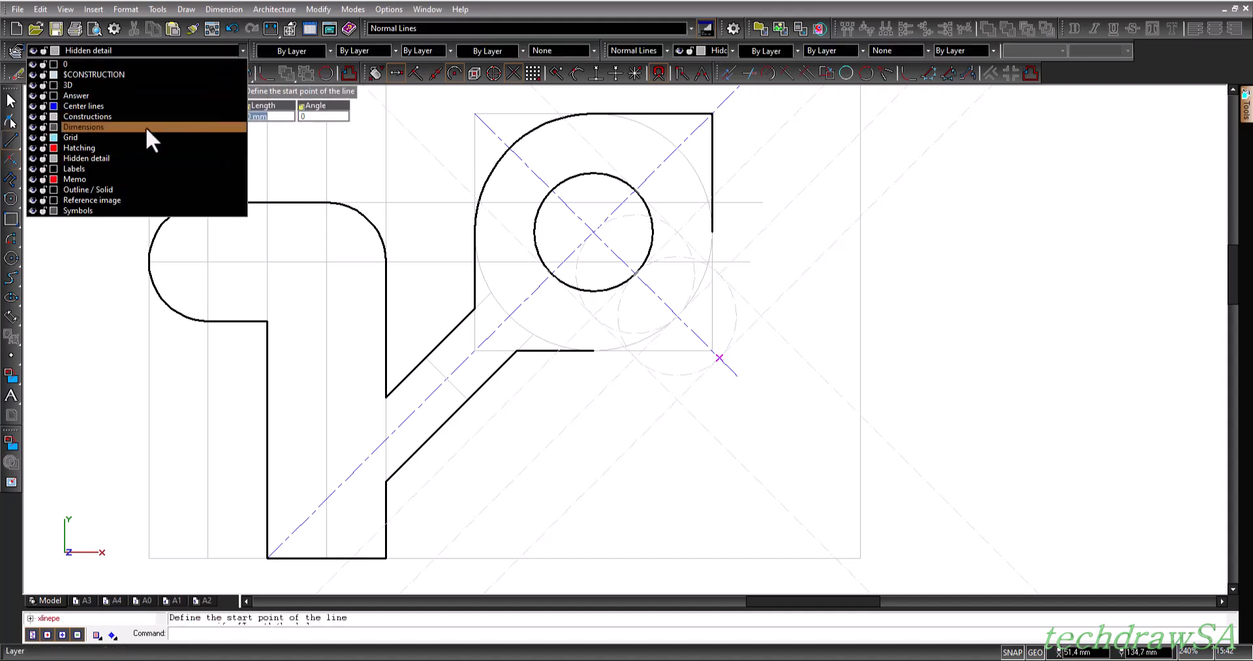
{"action": "left_click", "coordinate": [103, 190]}
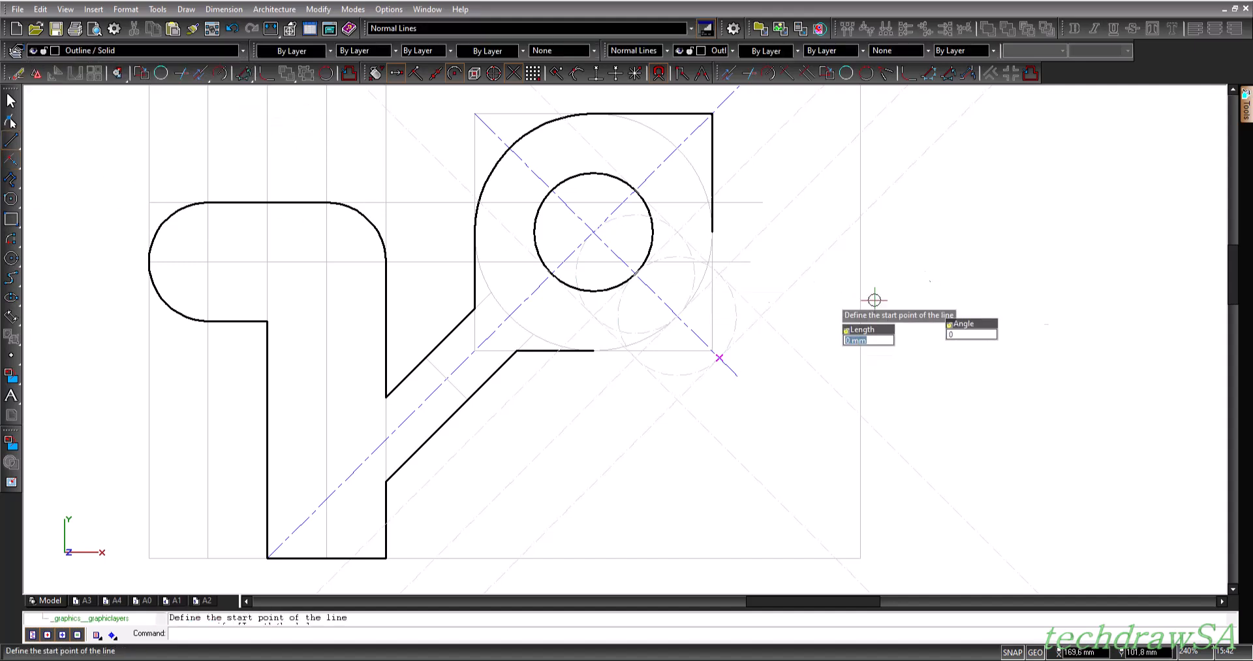
{"action": "scroll", "coordinate": [697, 331], "scroll_direction": "up", "scroll_amount": 1}
{"action": "scroll", "coordinate": [696, 332], "scroll_direction": "up", "scroll_amount": 3}
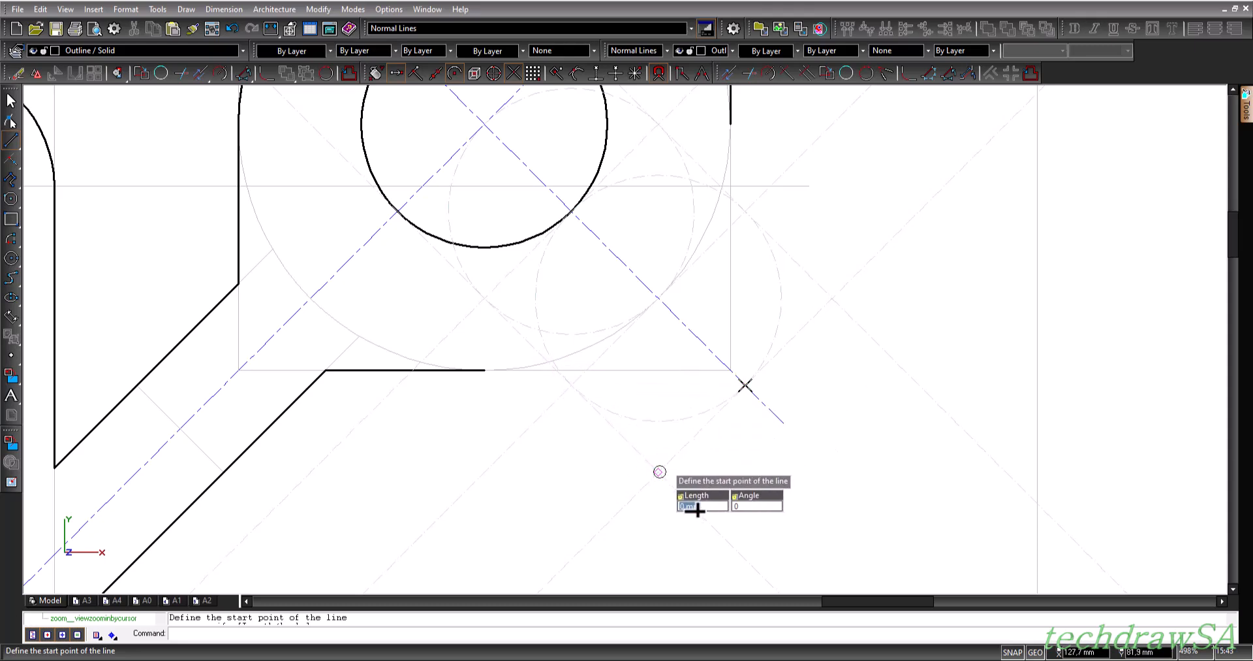
{"action": "left_click", "coordinate": [659, 471]}
{"action": "scroll", "coordinate": [564, 377], "scroll_direction": "up", "scroll_amount": 7}
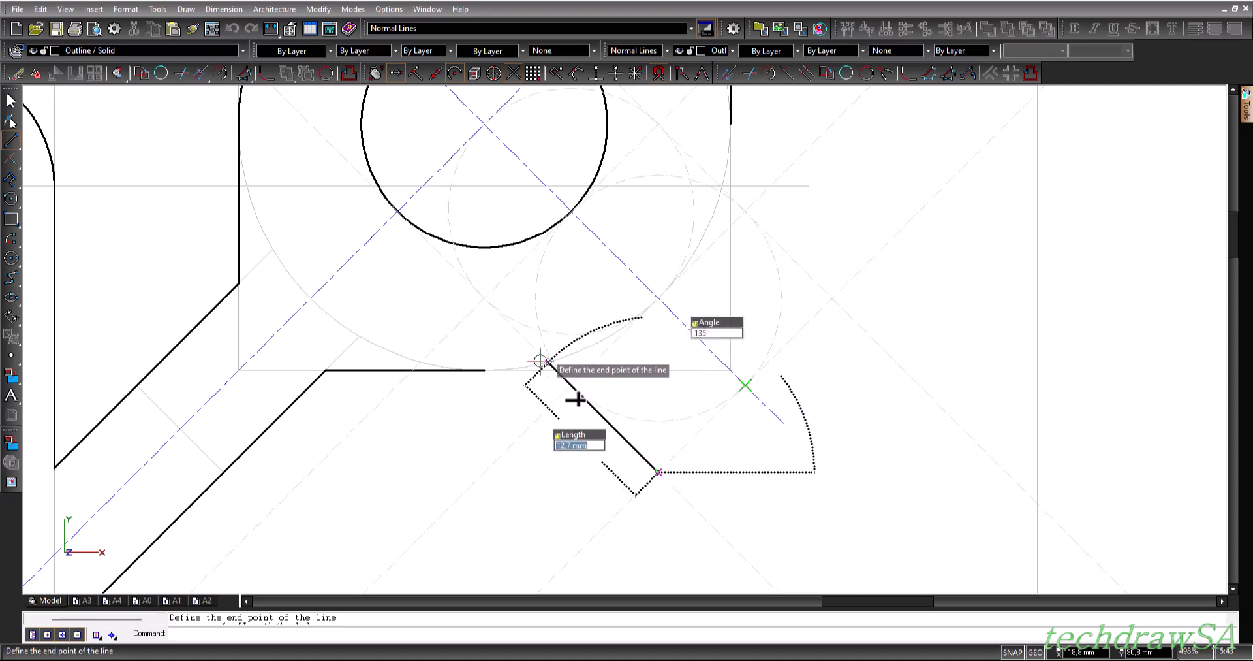
{"action": "left_click", "coordinate": [611, 373]}
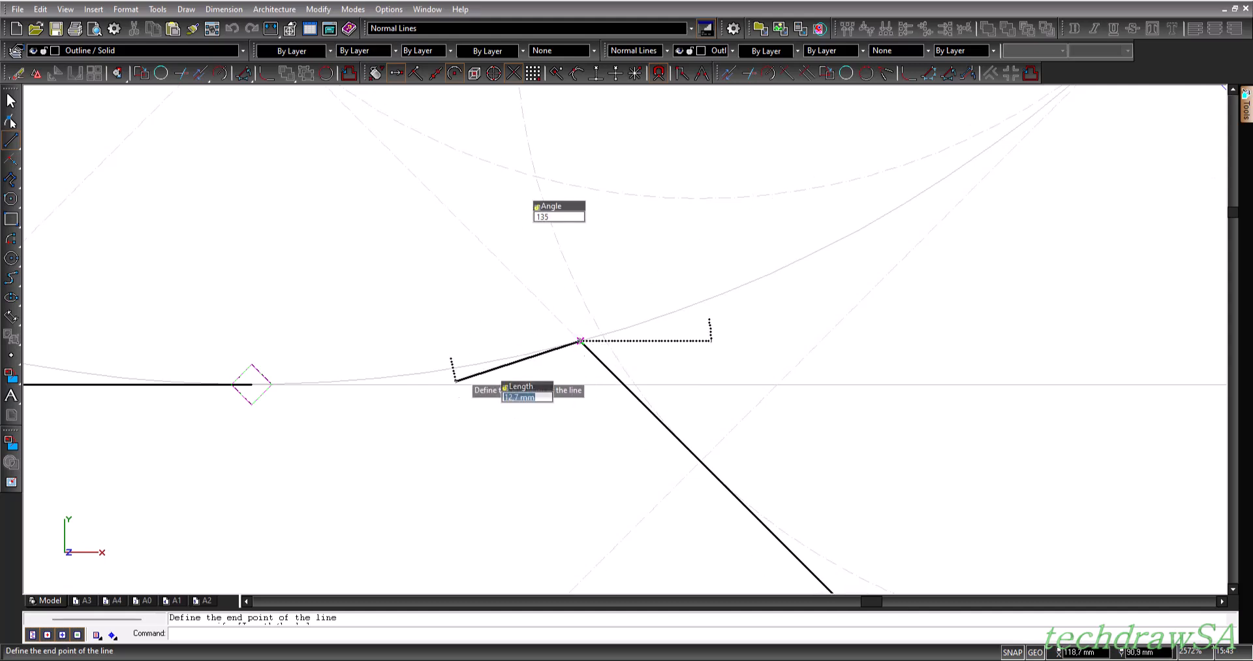
{"action": "key", "text": "Escape"}
- Draw the tab's 20 mm outer edge at 45° and its upper-right edge about 12.7 mm long at 135° to the large construction circle
{"action": "scroll", "coordinate": [535, 405], "scroll_direction": "down", "scroll_amount": 2}
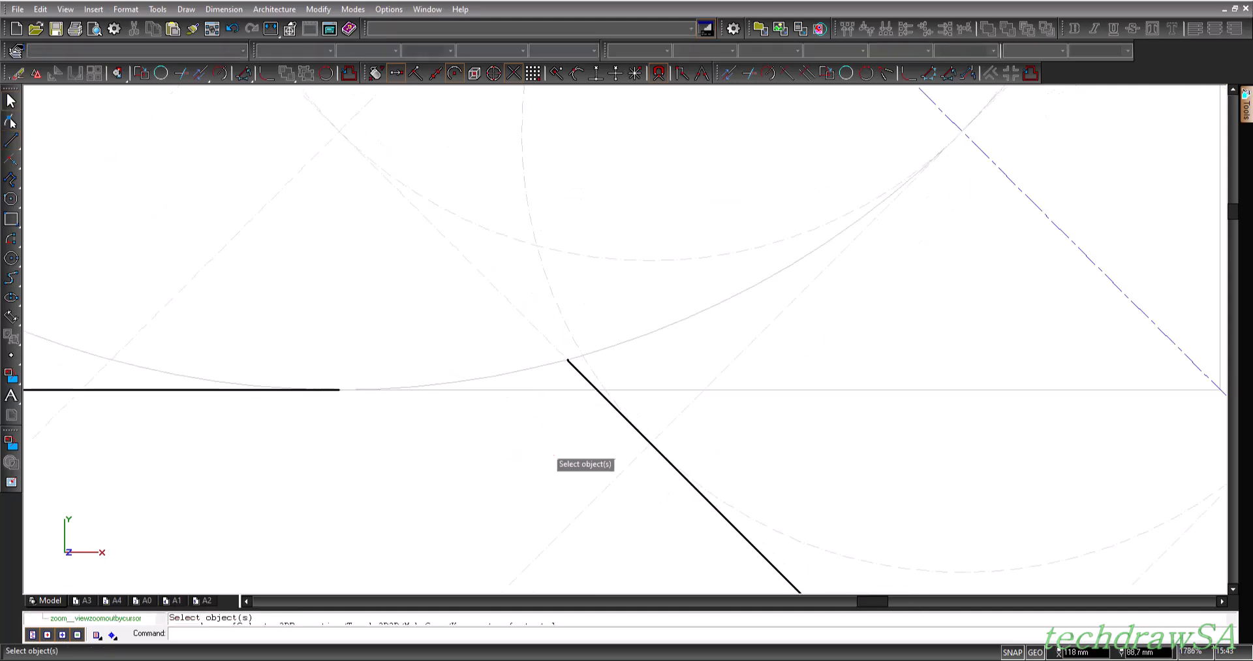
{"action": "scroll", "coordinate": [533, 469], "scroll_direction": "down", "scroll_amount": 3}
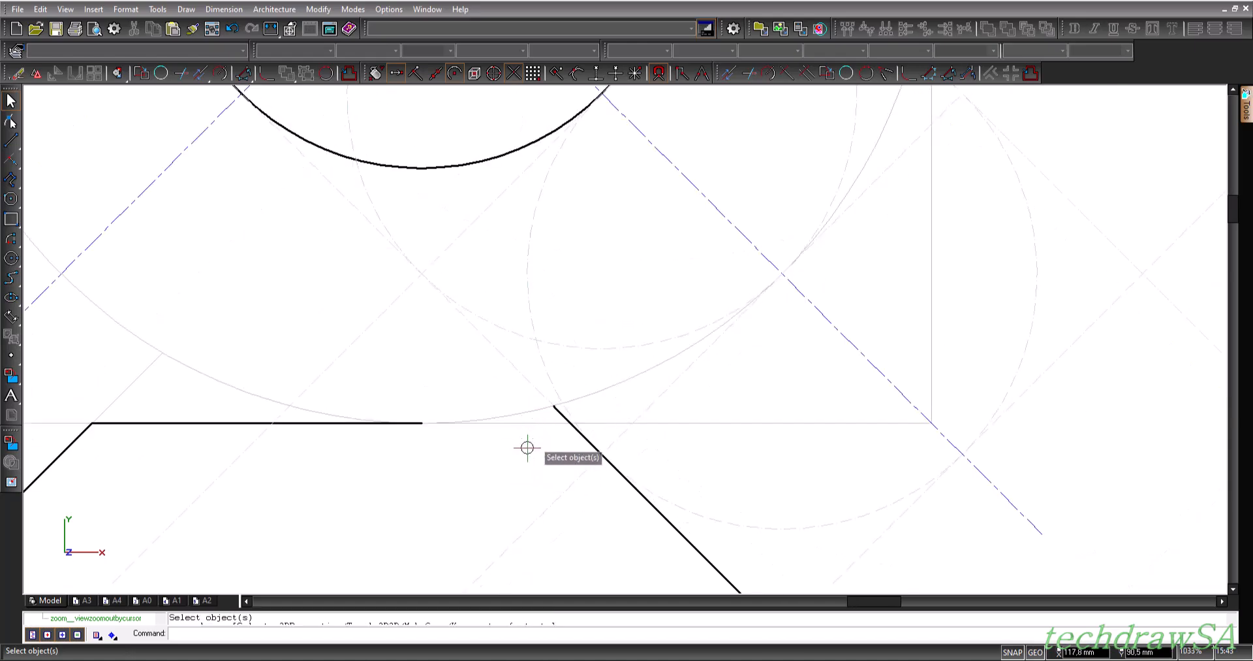
{"action": "scroll", "coordinate": [527, 442], "scroll_direction": "down", "scroll_amount": 5}
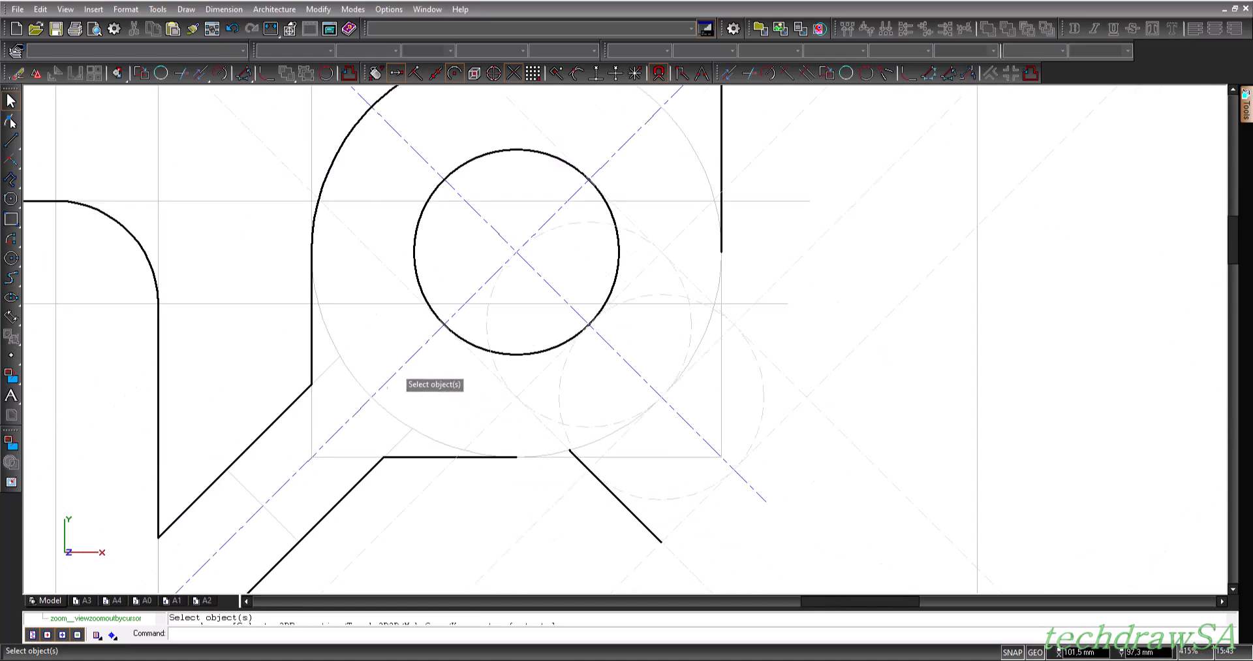
{"action": "left_click", "coordinate": [11, 139]}
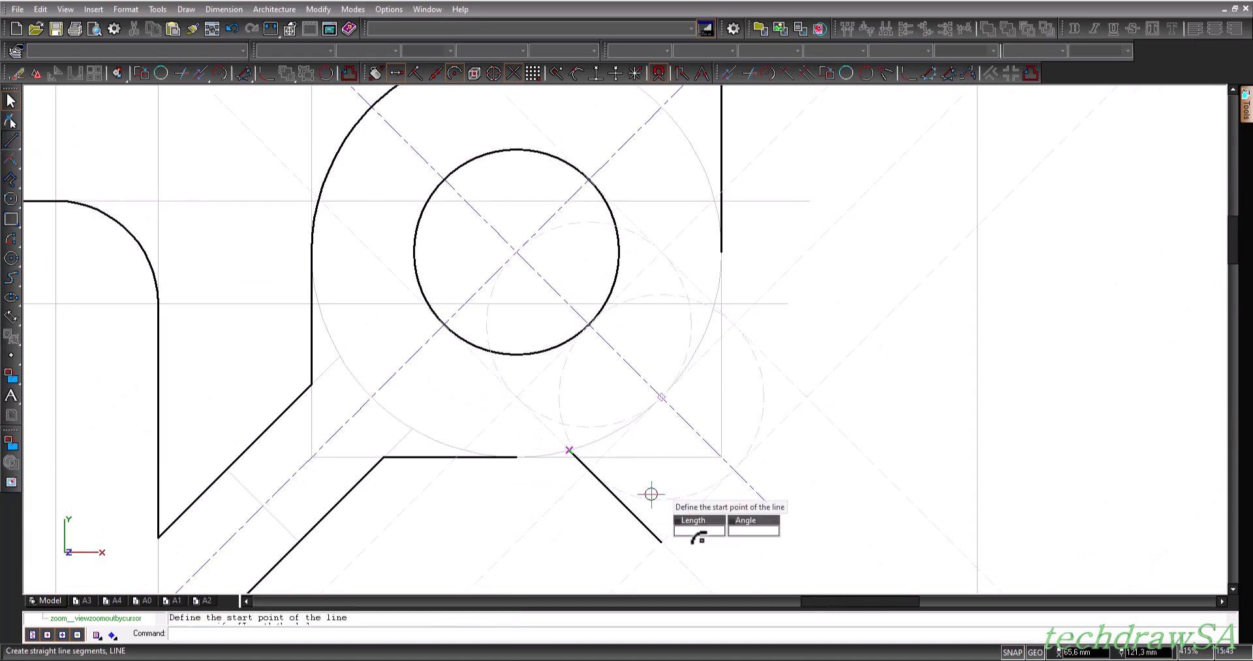
{"action": "left_click", "coordinate": [662, 541]}
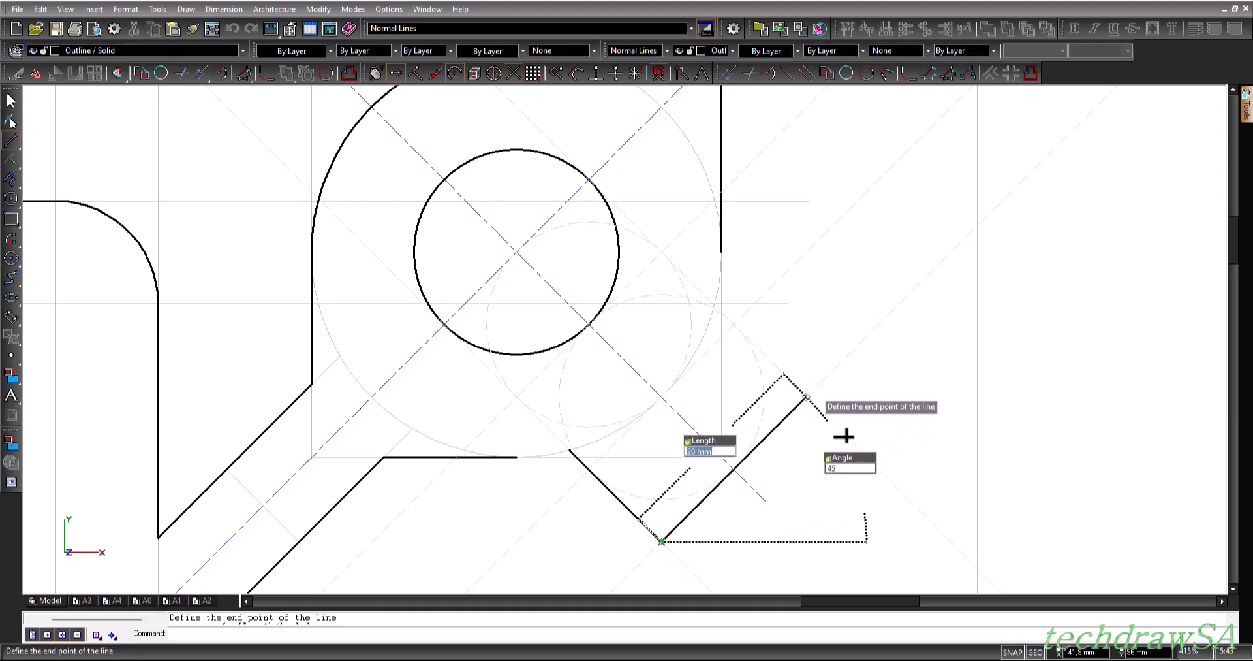
{"action": "scroll", "coordinate": [750, 343], "scroll_direction": "up", "scroll_amount": 8}
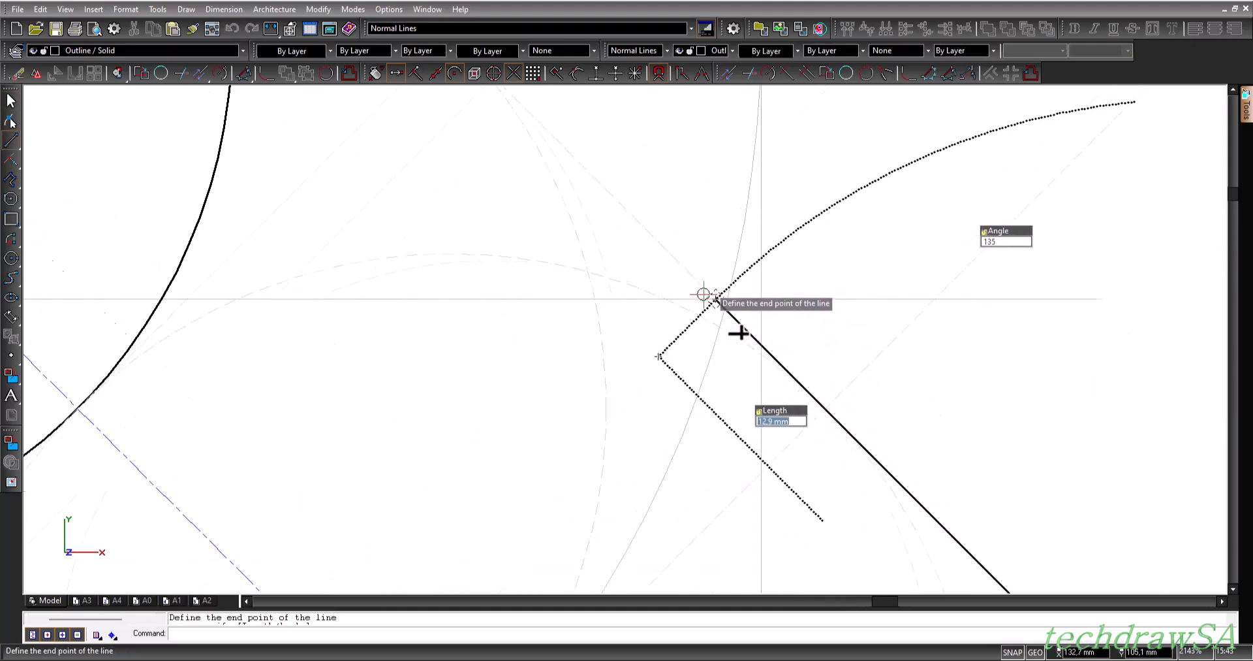
{"action": "scroll", "coordinate": [740, 333], "scroll_direction": "up", "scroll_amount": 4}
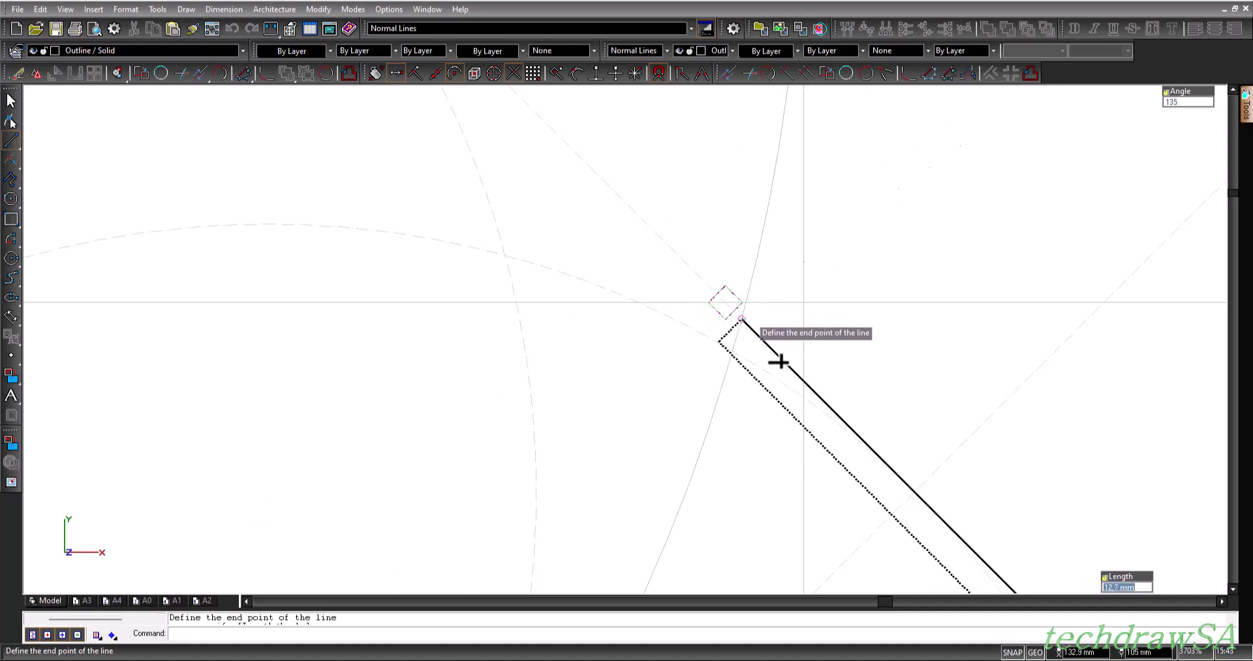
{"action": "left_click", "coordinate": [745, 321]}
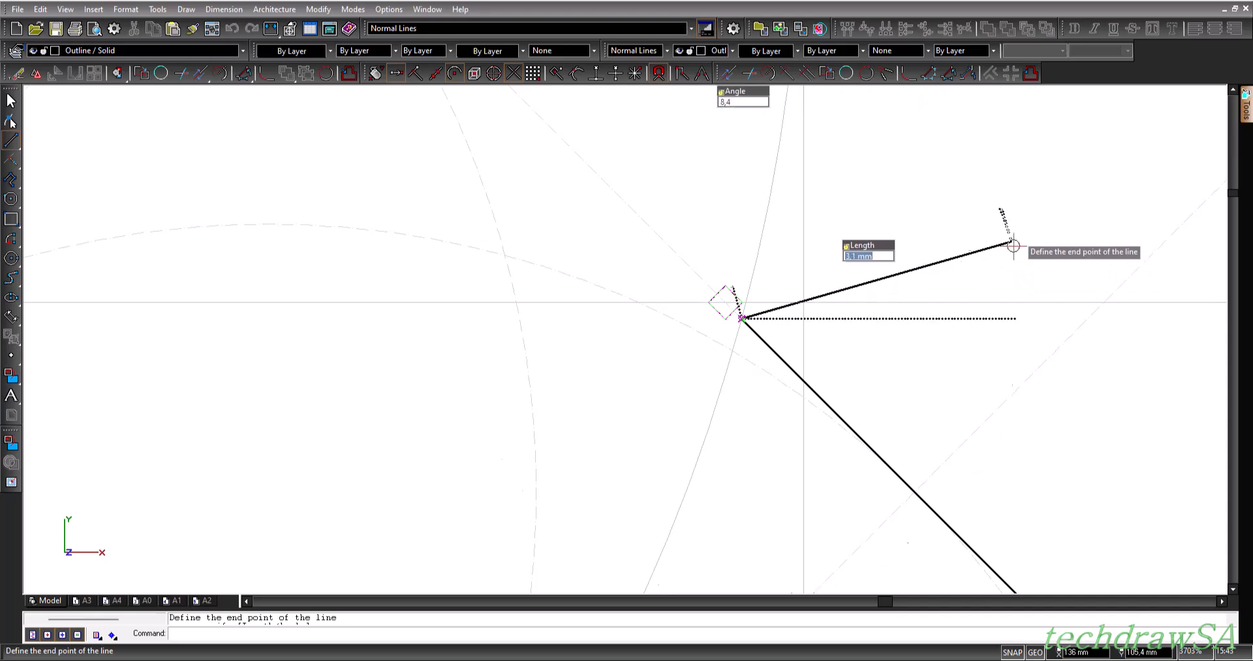
{"action": "key", "text": "Escape"}
- Draw a 20 mm radius arc centred on the hole from the head's lower horizontal edge, at 270°, to the tab's lower-left edge
{"action": "scroll", "coordinate": [1025, 281], "scroll_direction": "down", "scroll_amount": 7}
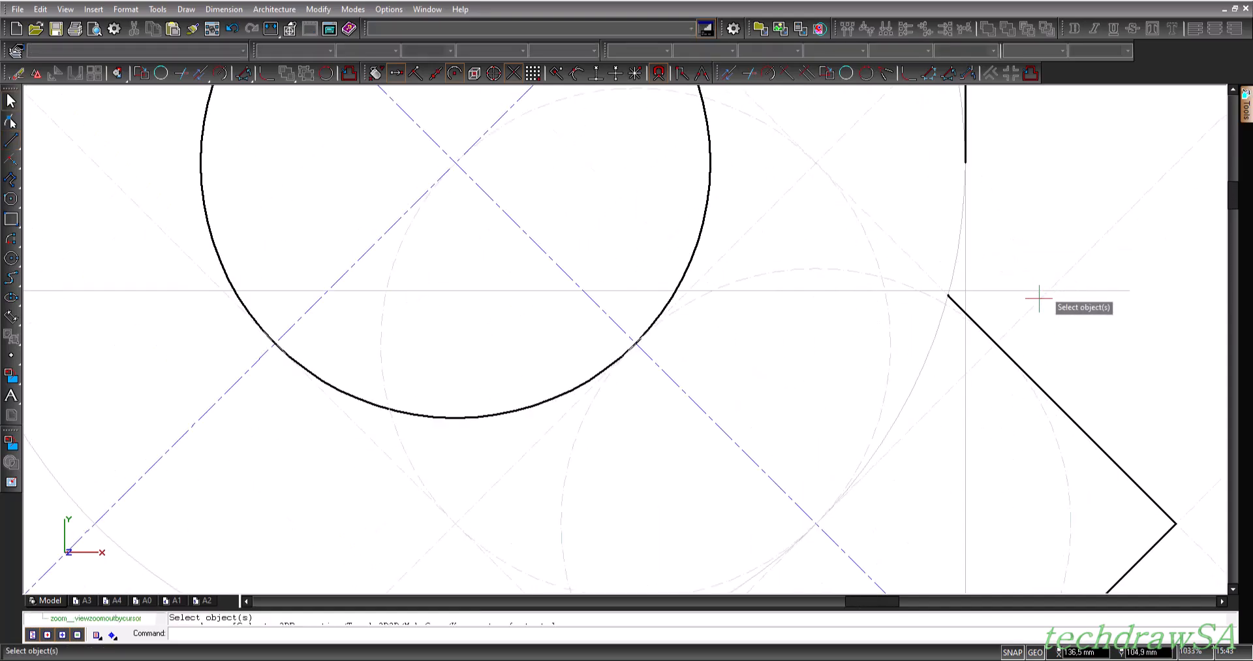
{"action": "scroll", "coordinate": [1038, 297], "scroll_direction": "down", "scroll_amount": 4}
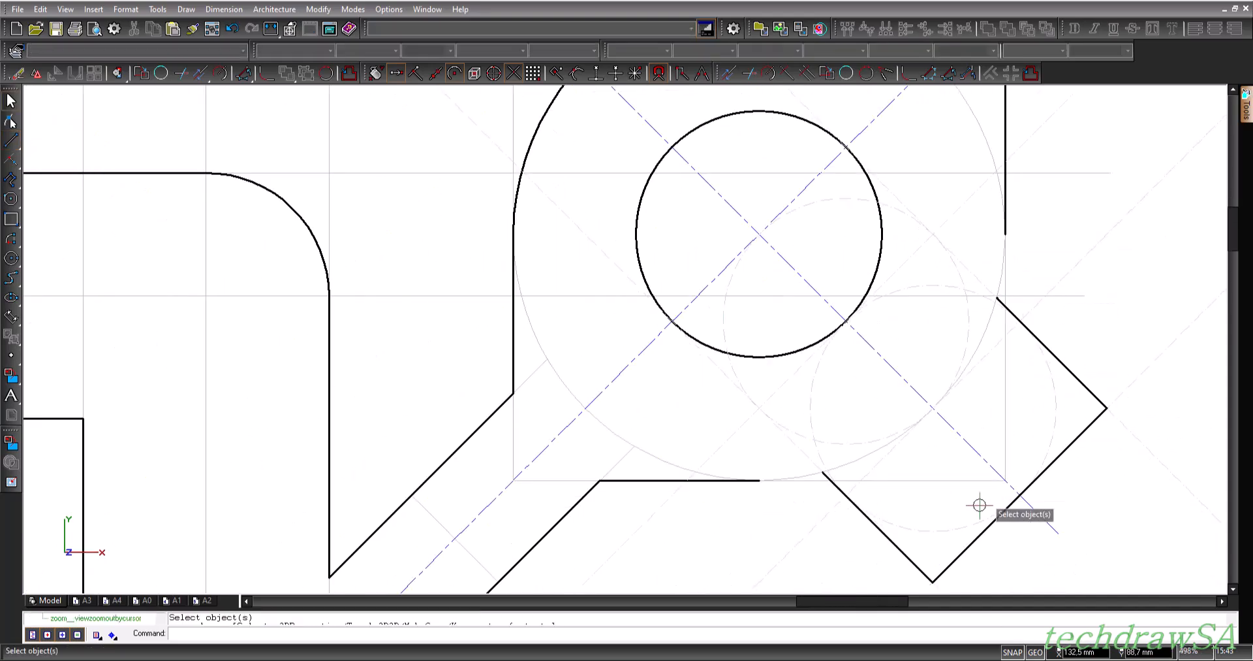
{"action": "scroll", "coordinate": [1038, 263], "scroll_direction": "up", "scroll_amount": 2}
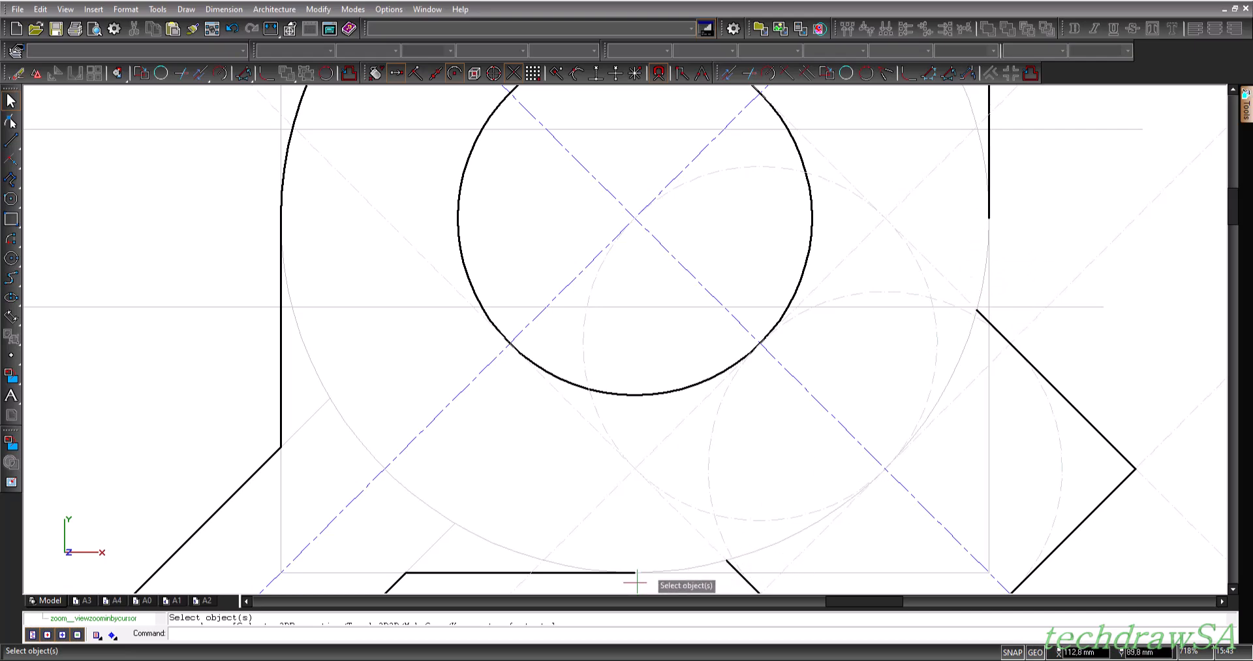
{"action": "scroll", "coordinate": [930, 414], "scroll_direction": "down", "scroll_amount": 3}
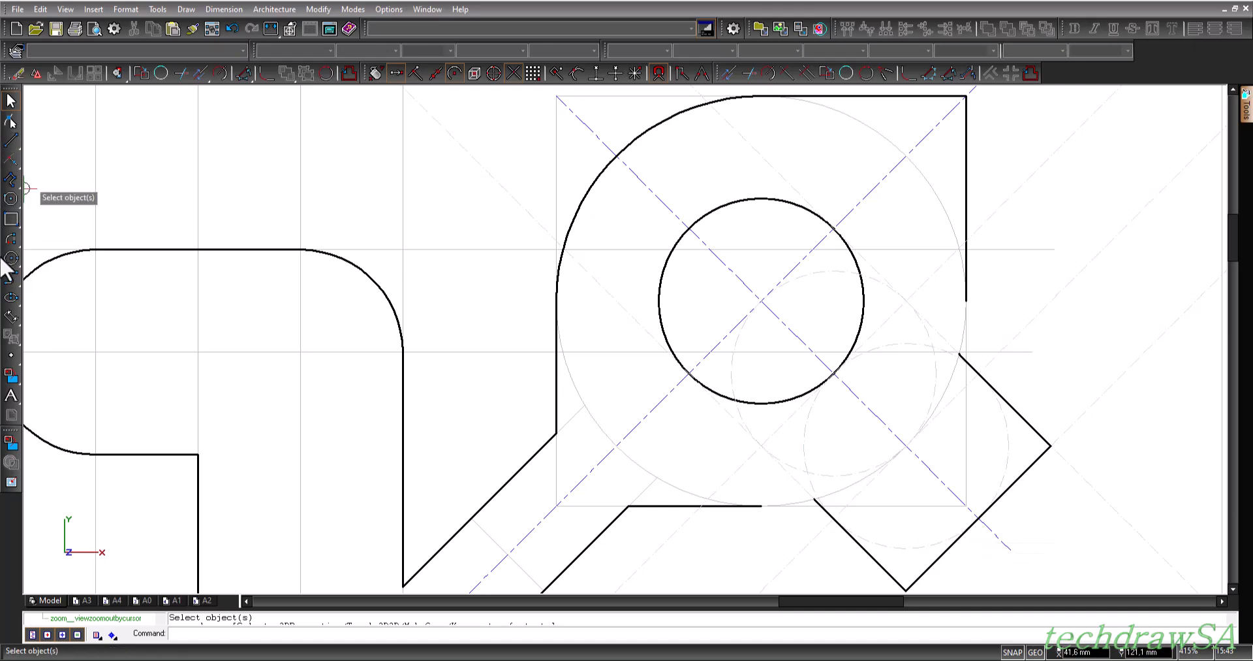
{"action": "left_click", "coordinate": [9, 239]}
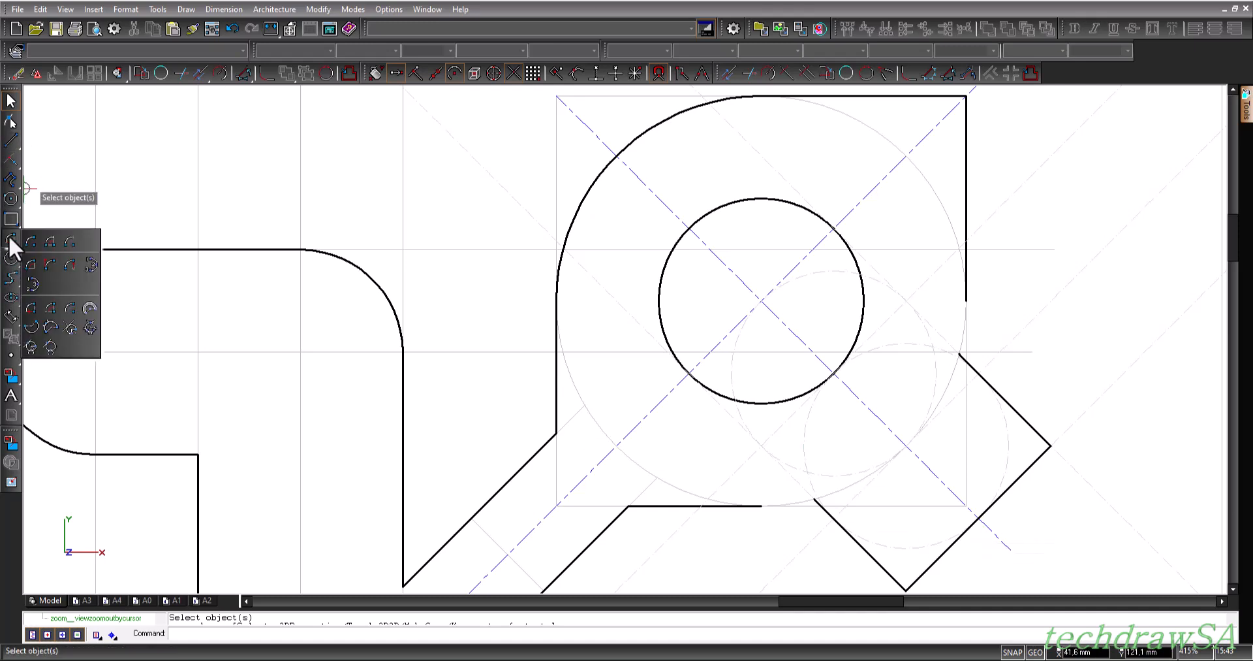
{"action": "left_click", "coordinate": [30, 308]}
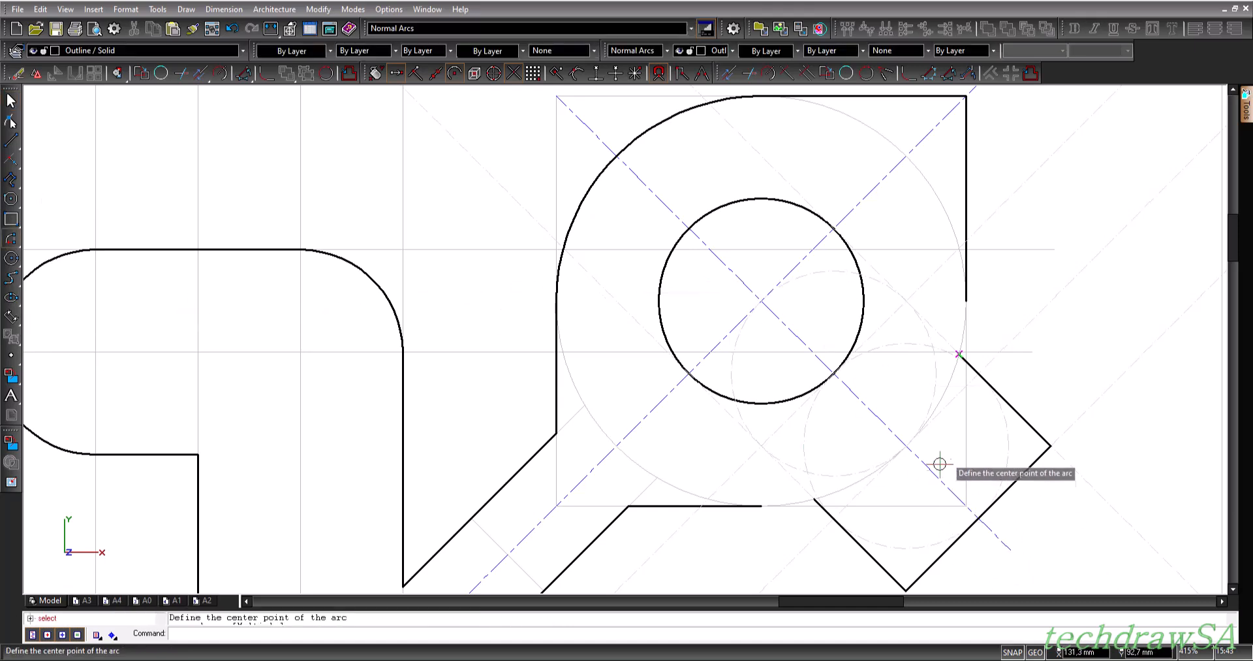
{"action": "left_click", "coordinate": [795, 338]}
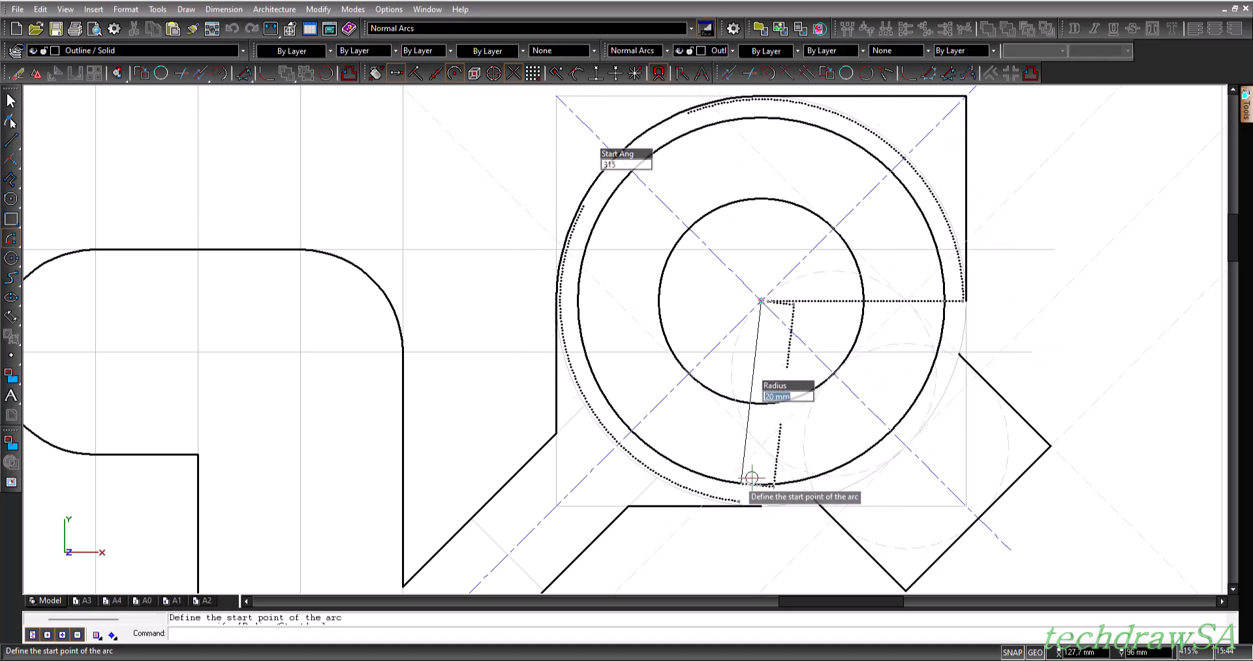
{"action": "scroll", "coordinate": [770, 512], "scroll_direction": "up", "scroll_amount": 6}
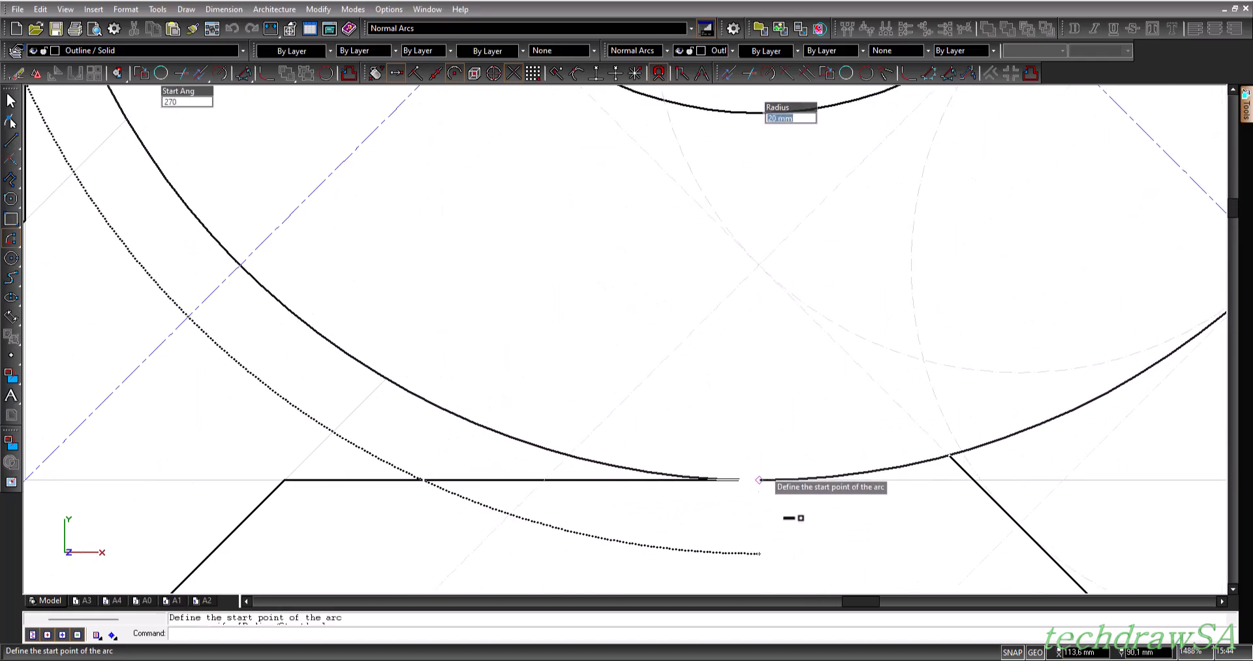
{"action": "left_click", "coordinate": [759, 480]}
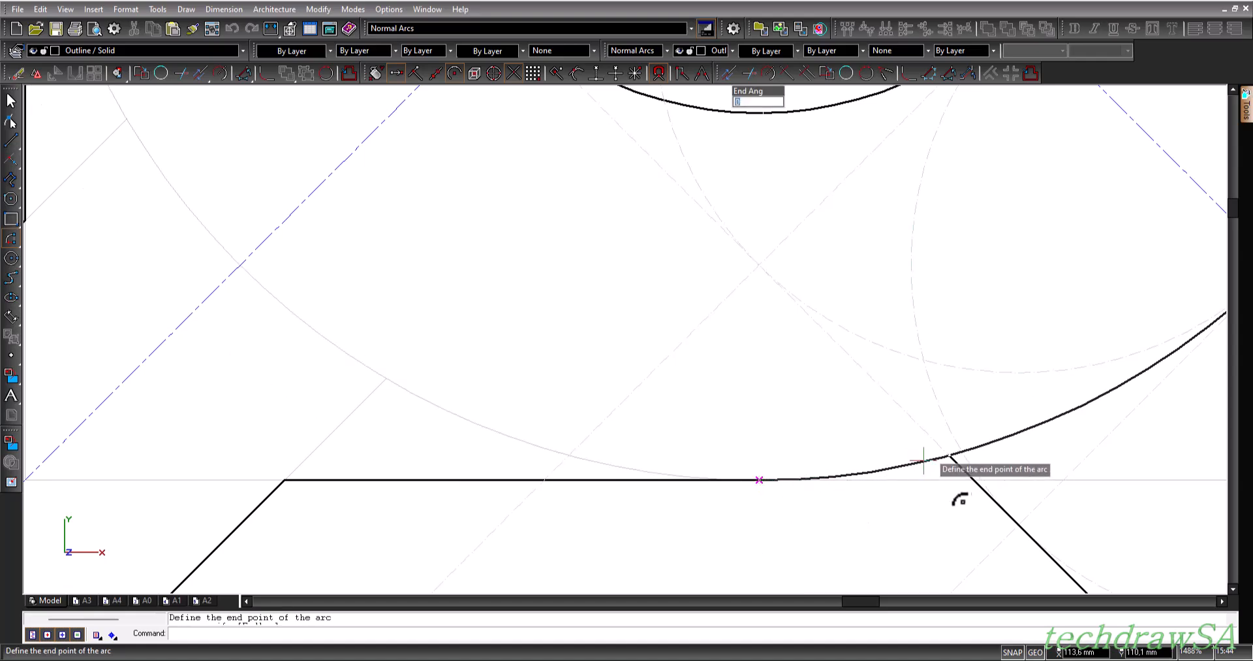
{"action": "left_click", "coordinate": [950, 457]}
{"action": "scroll", "coordinate": [890, 481], "scroll_direction": "down", "scroll_amount": 3}
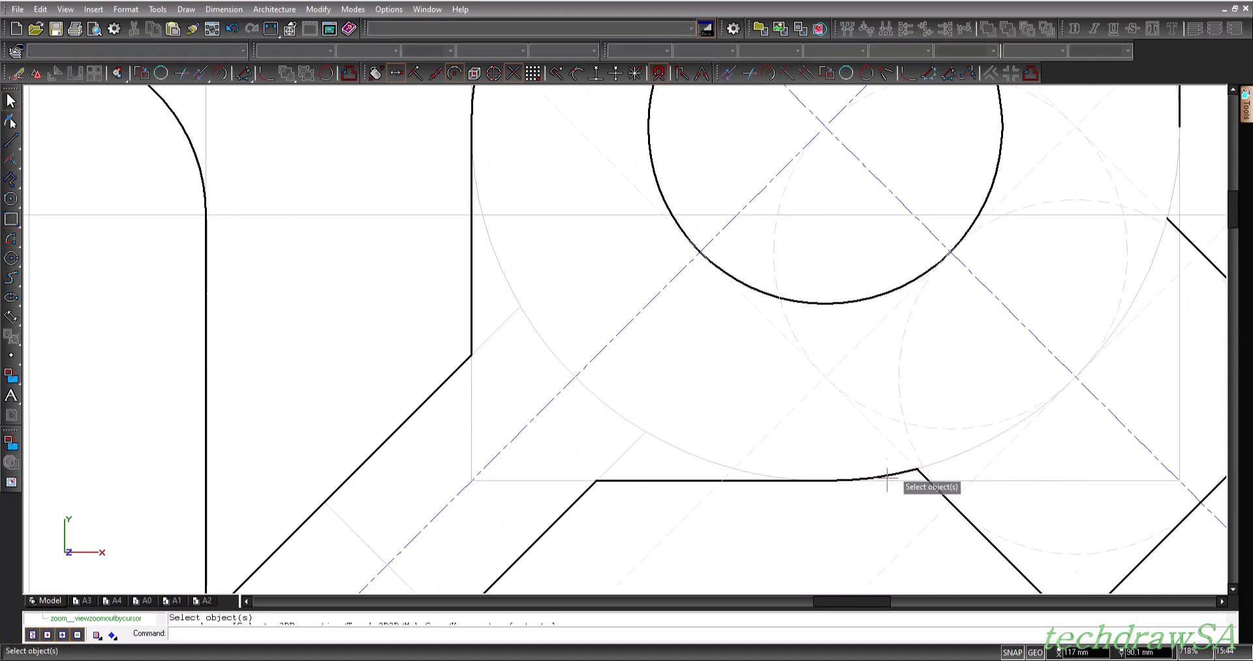
- Draw a second arc centred on the hole from the tab's upper-right edge to the lower end of the head's right vertical edge
{"action": "left_click", "coordinate": [11, 240]}
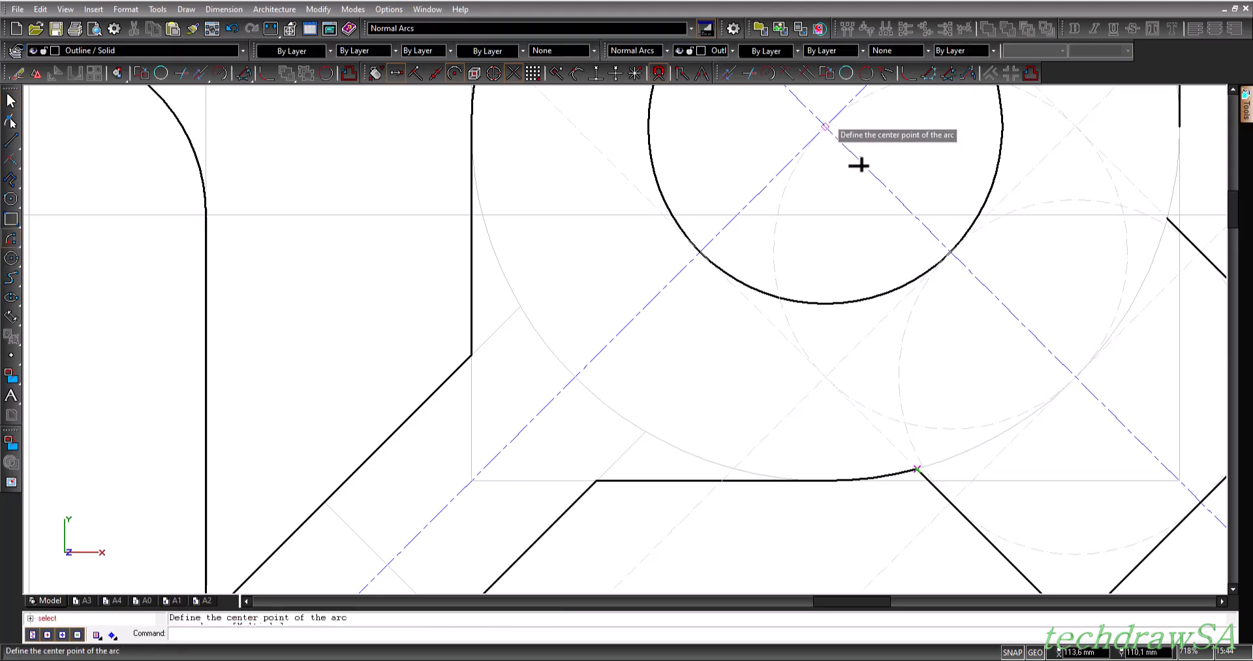
{"action": "left_click", "coordinate": [826, 126]}
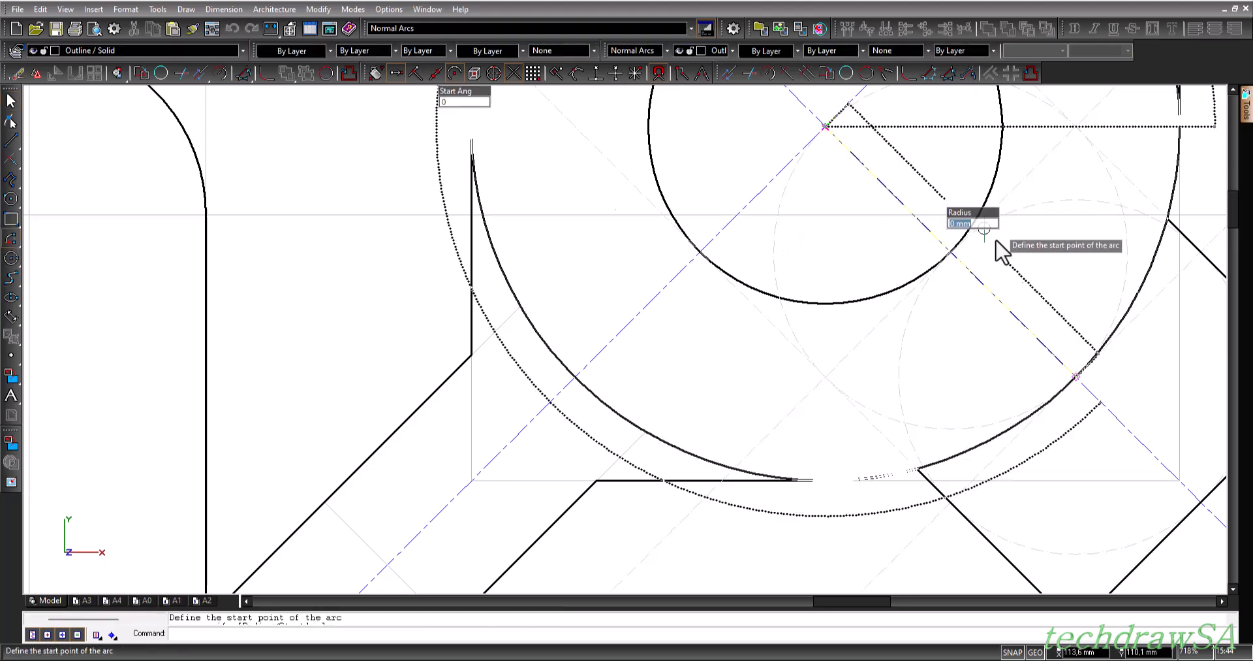
{"action": "scroll", "coordinate": [1028, 243], "scroll_direction": "down", "scroll_amount": 2}
{"action": "scroll", "coordinate": [1142, 240], "scroll_direction": "up", "scroll_amount": 3}
{"action": "scroll", "coordinate": [1110, 209], "scroll_direction": "down", "scroll_amount": 4}
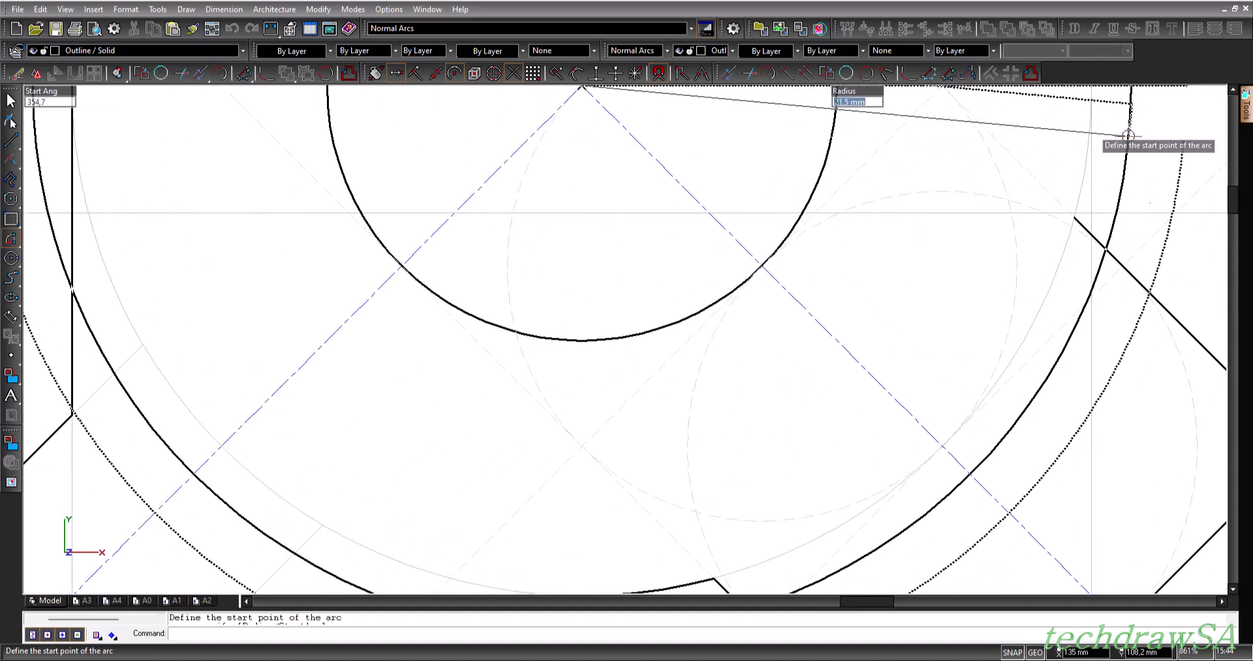
{"action": "scroll", "coordinate": [1018, 267], "scroll_direction": "up", "scroll_amount": 3}
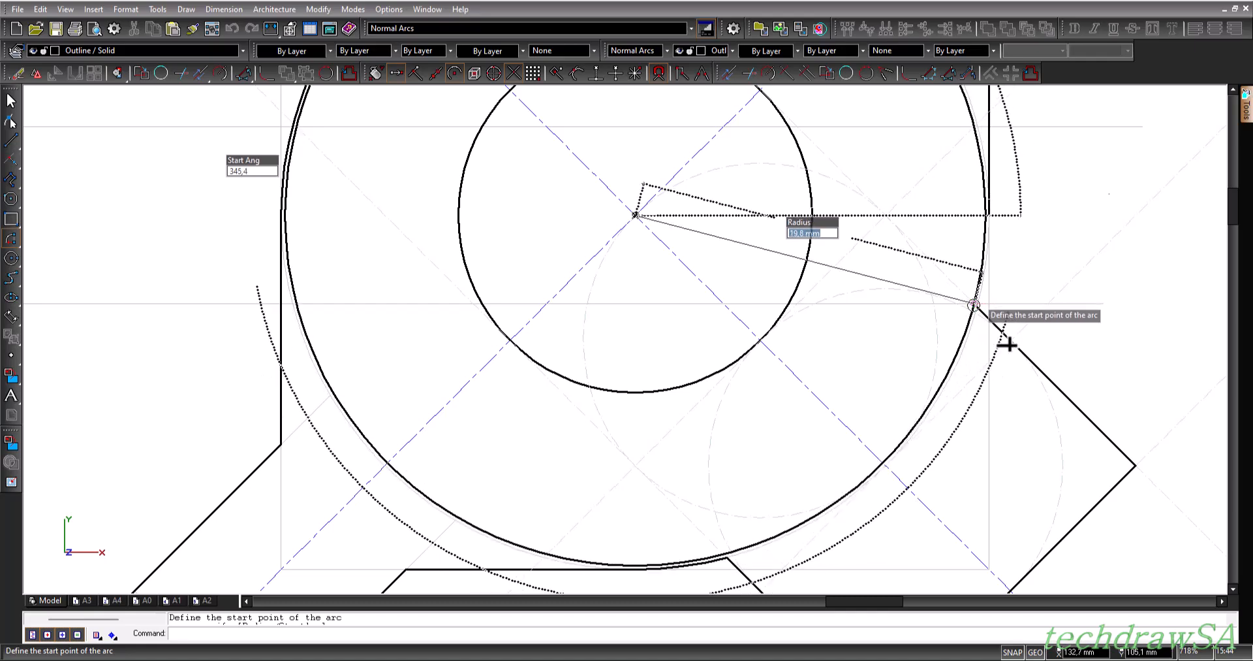
{"action": "left_click", "coordinate": [978, 306]}
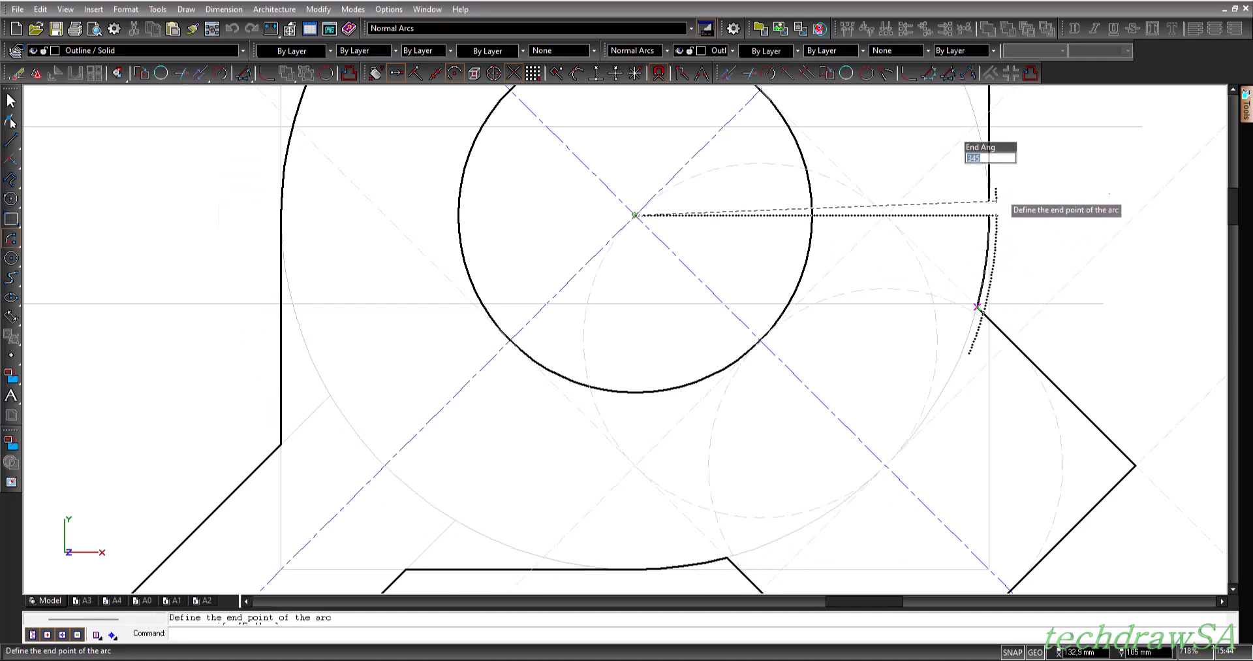
{"action": "left_click", "coordinate": [989, 215]}
{"action": "scroll", "coordinate": [1078, 300], "scroll_direction": "down", "scroll_amount": 6}
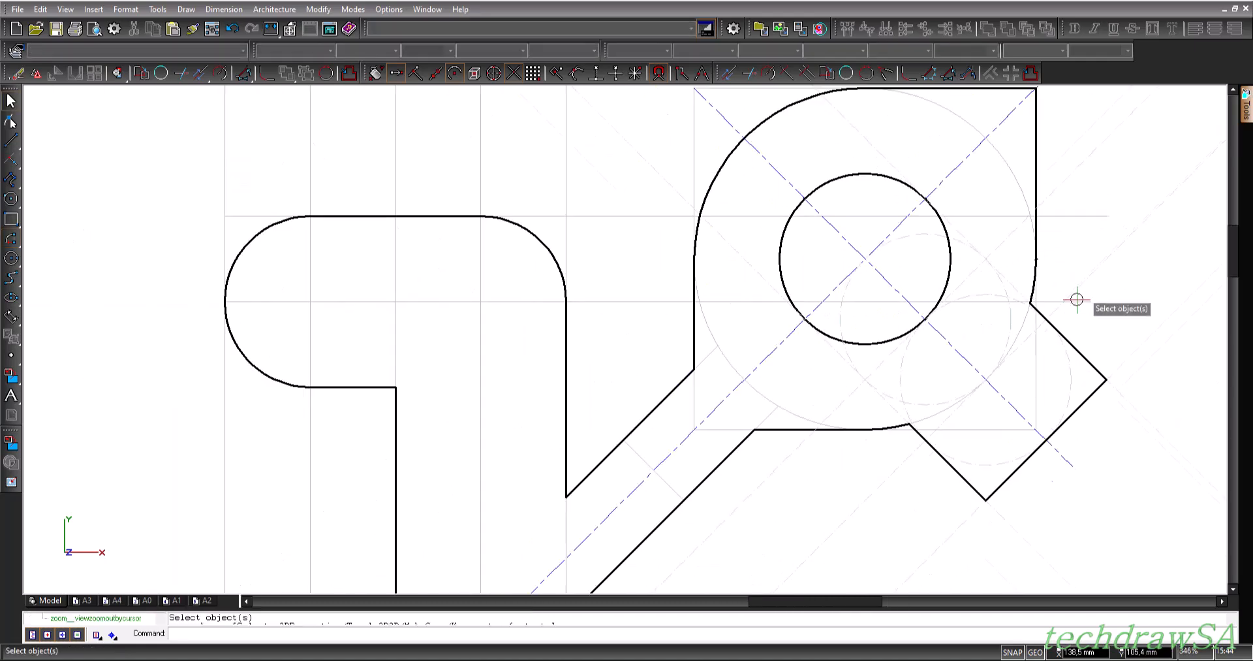
- Delete all dashed construction lines and circles from the drawing
{"action": "scroll", "coordinate": [1163, 344], "scroll_direction": "up", "scroll_amount": 1}
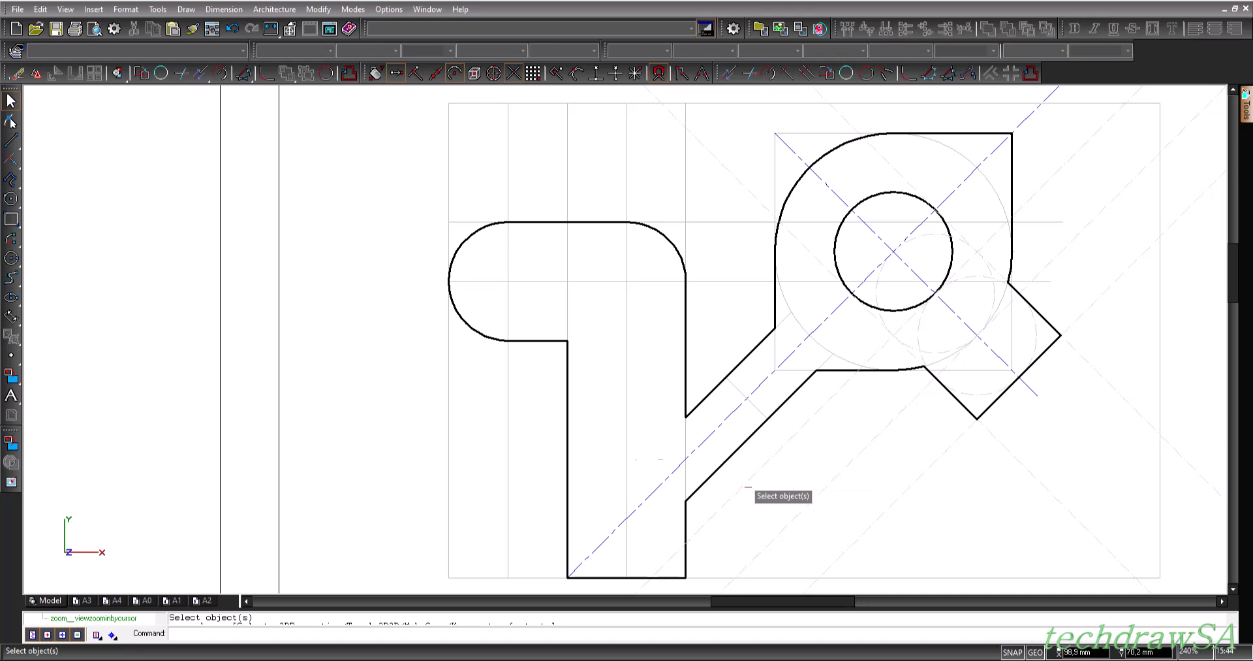
{"action": "left_click", "coordinate": [41, 9]}
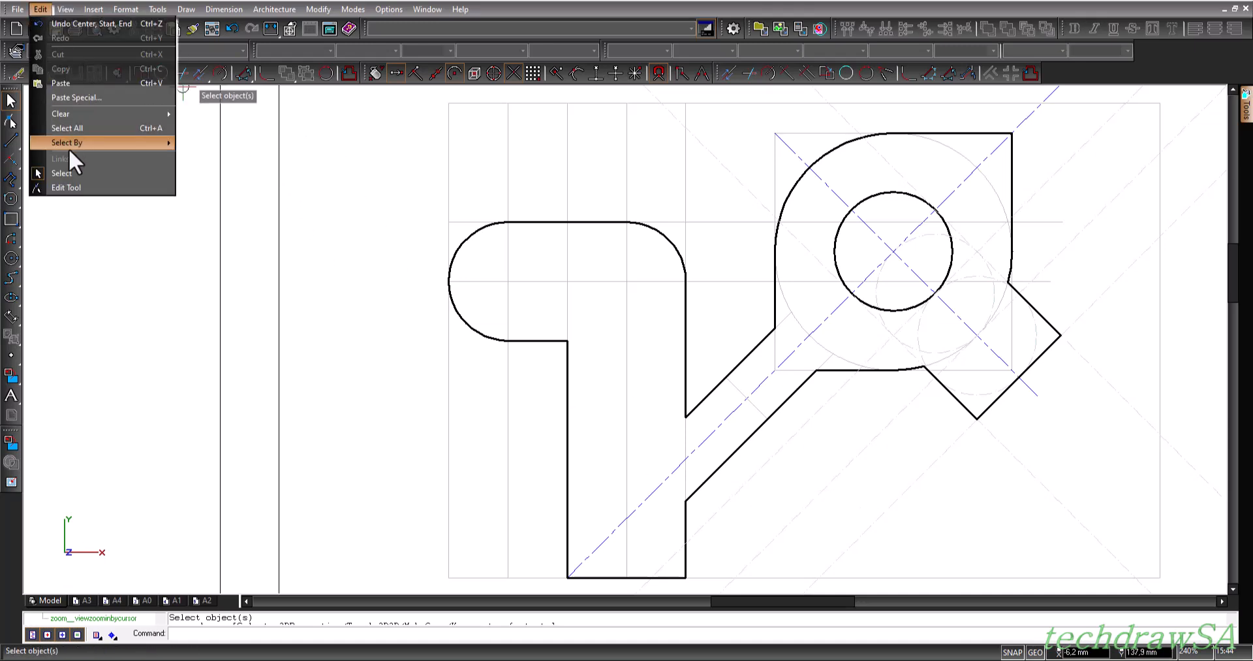
{"action": "mouse_move", "coordinate": [65, 111]}
{"action": "left_click", "coordinate": [249, 158]}
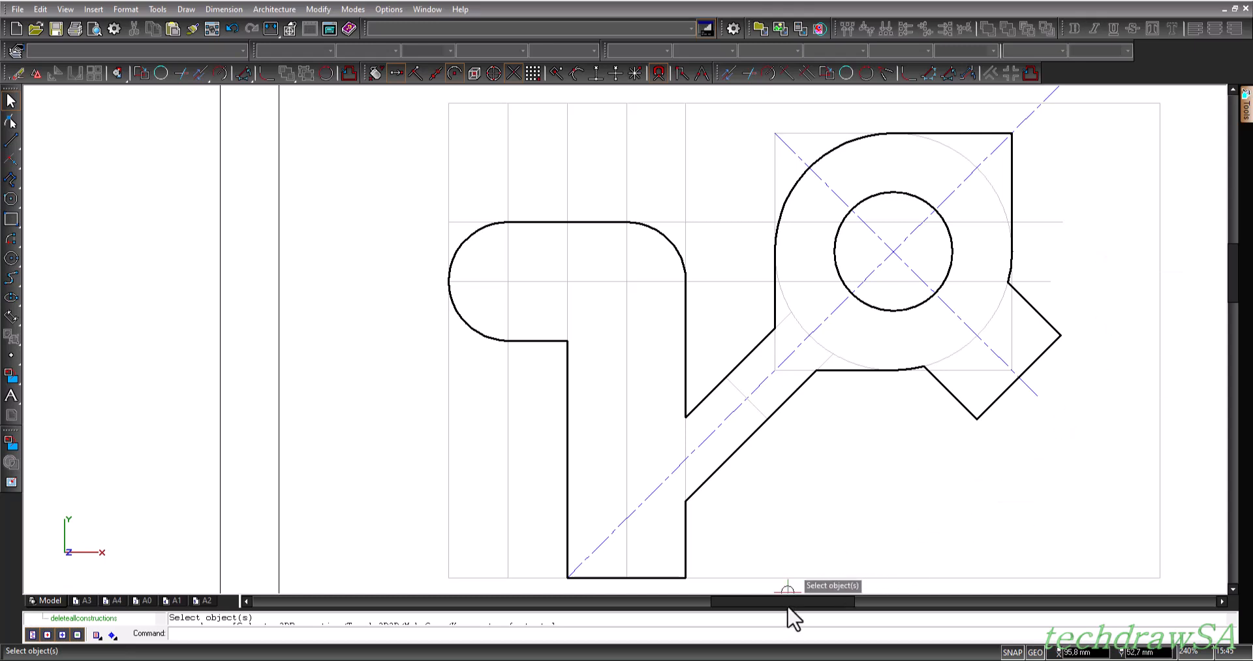
- Draw a vertical centre line on the Center lines layer across the left rounded end, from its upper to its lower tangent point
{"action": "left_click_drag", "start_coordinate": [787, 606], "coordinate": [1051, 606]}
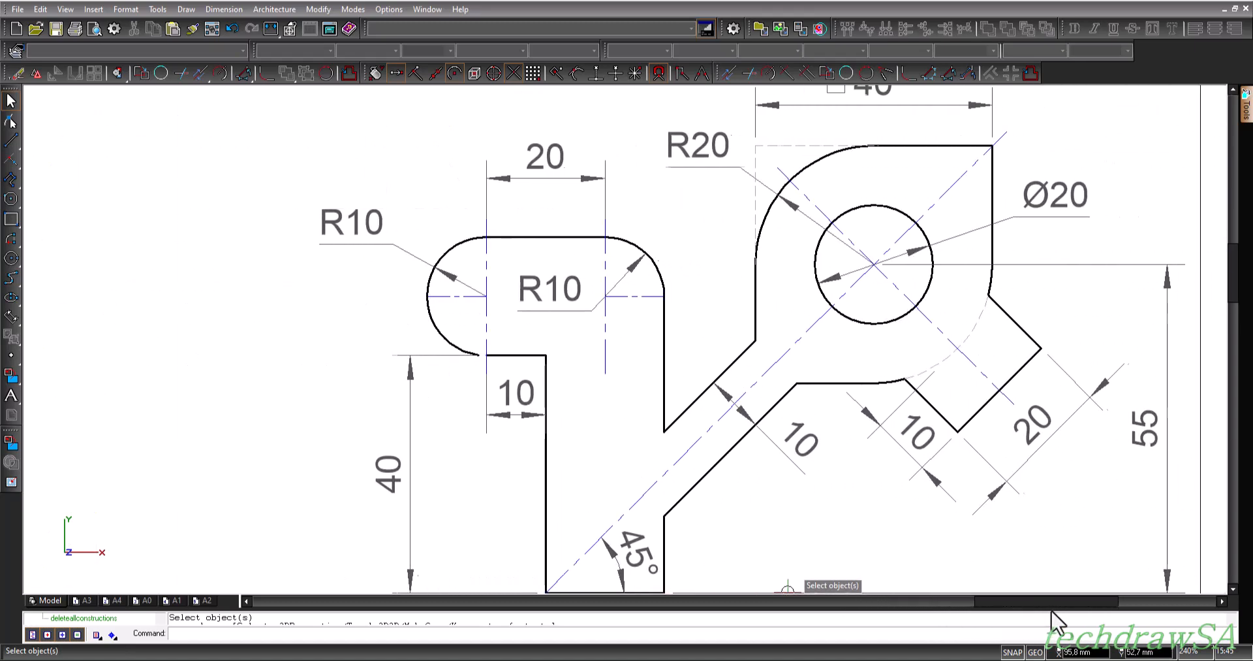
{"action": "scroll", "coordinate": [910, 420], "scroll_direction": "down", "scroll_amount": 1}
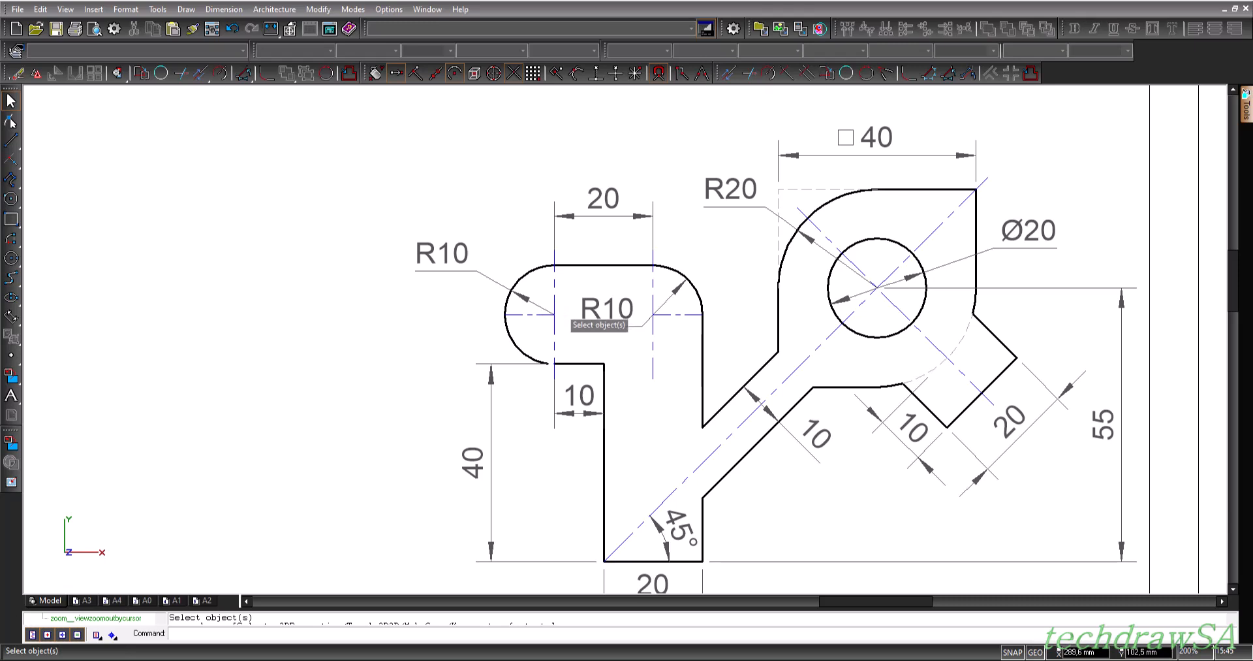
{"action": "left_click_drag", "start_coordinate": [844, 601], "coordinate": [623, 596]}
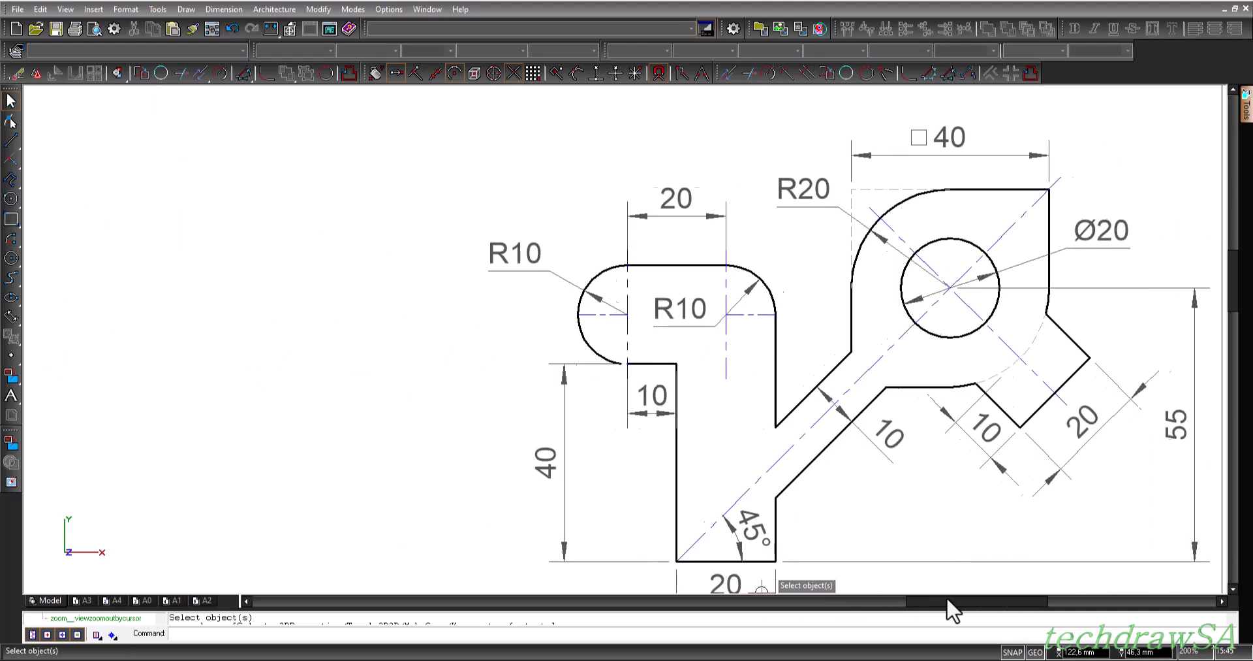
{"action": "left_click_drag", "start_coordinate": [946, 600], "coordinate": [966, 599]}
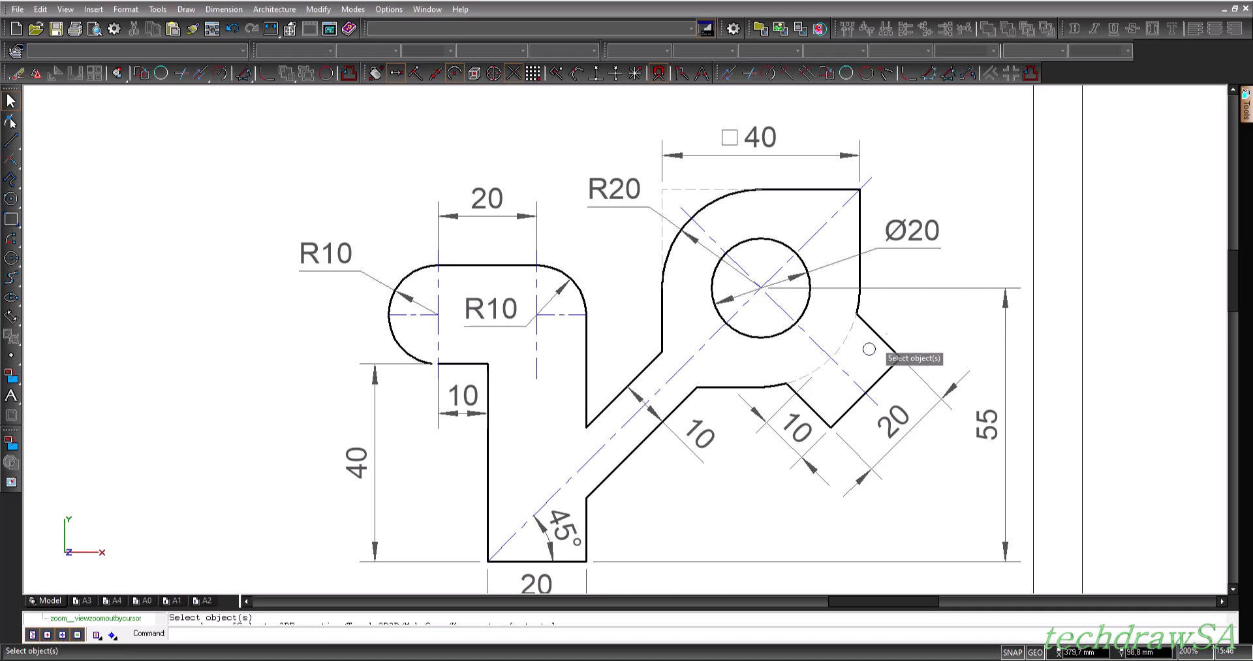
{"action": "left_click_drag", "start_coordinate": [872, 604], "coordinate": [633, 602]}
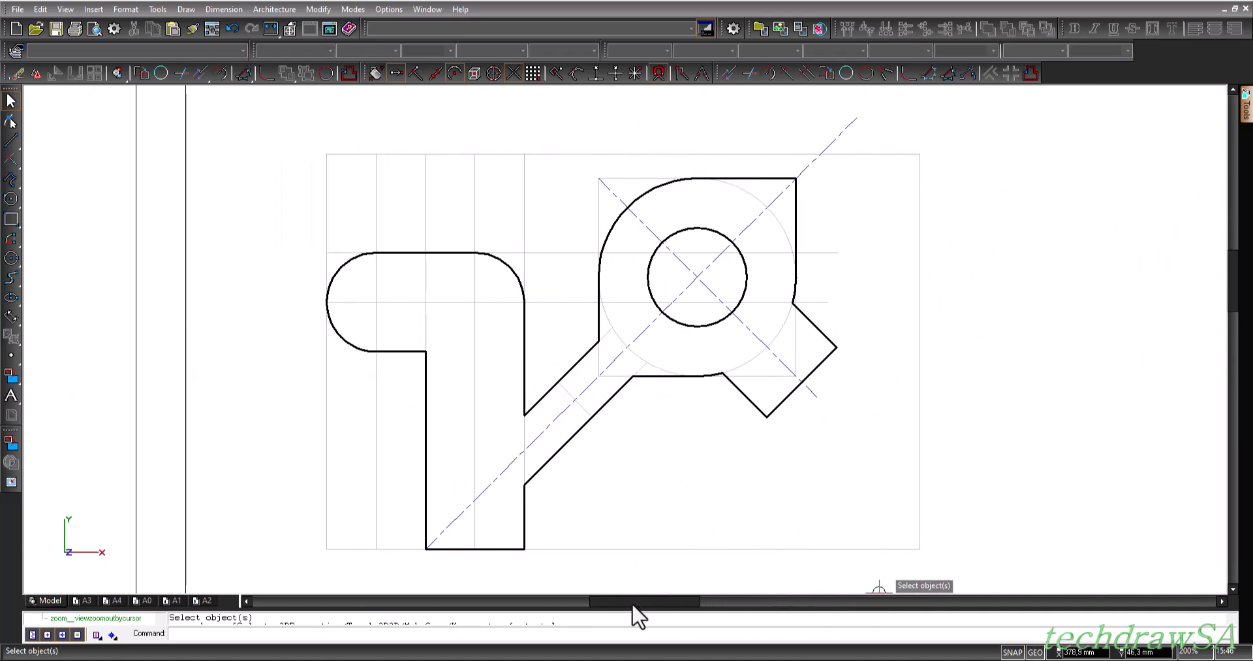
{"action": "scroll", "coordinate": [365, 305], "scroll_direction": "up", "scroll_amount": 3}
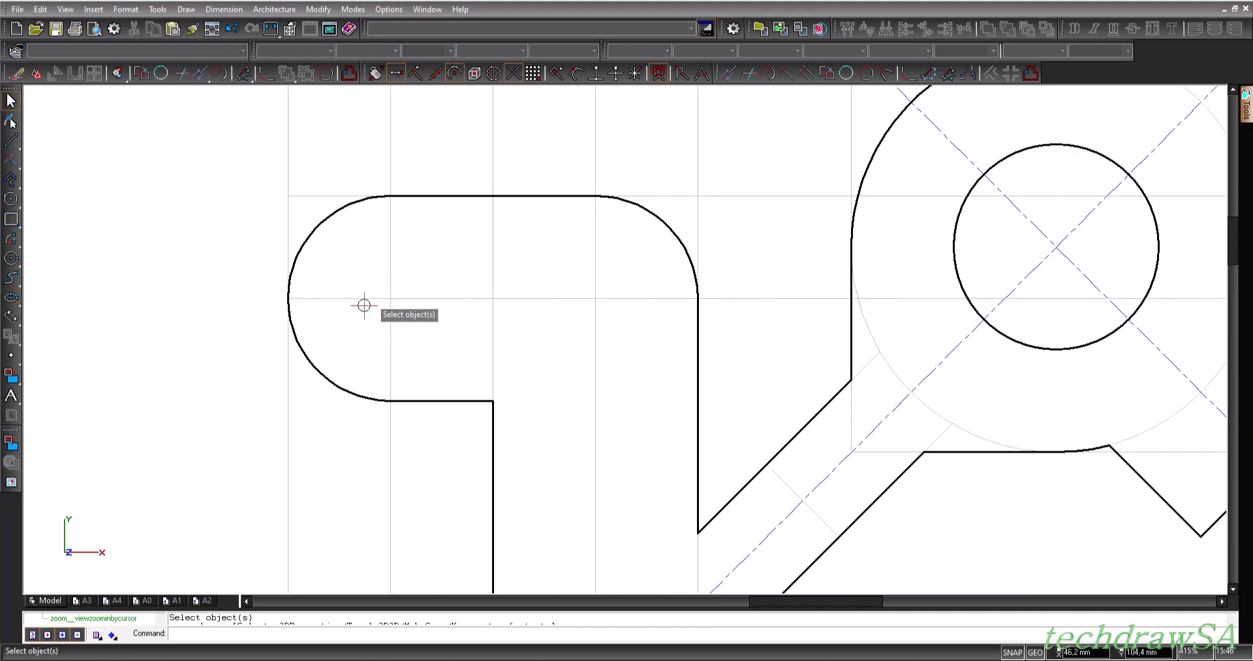
{"action": "scroll", "coordinate": [365, 305], "scroll_direction": "up", "scroll_amount": 1}
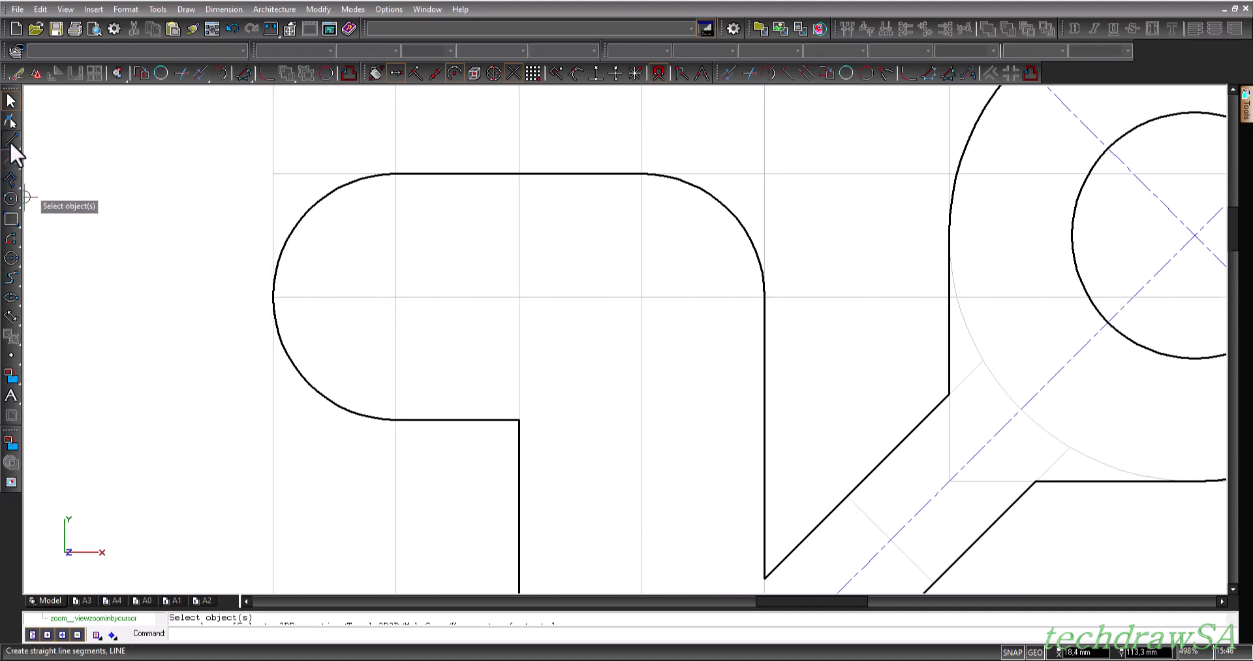
{"action": "left_click", "coordinate": [10, 141]}
{"action": "left_click", "coordinate": [239, 51]}
{"action": "left_click", "coordinate": [111, 102]}
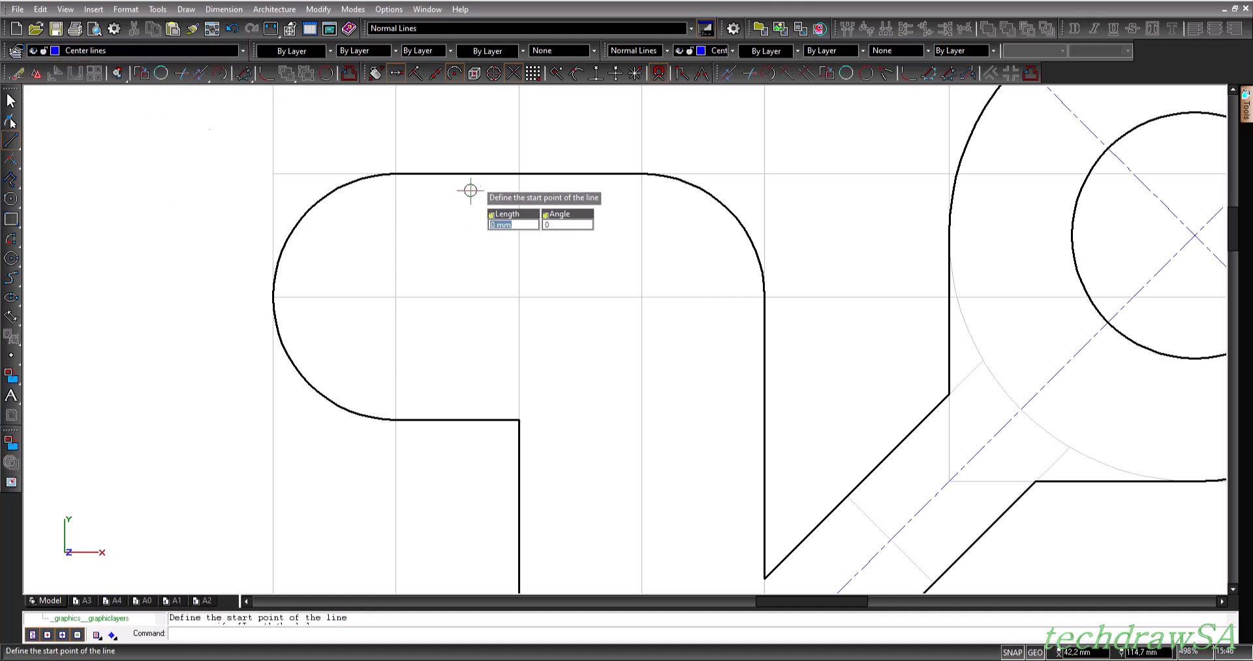
{"action": "left_click", "coordinate": [395, 174]}
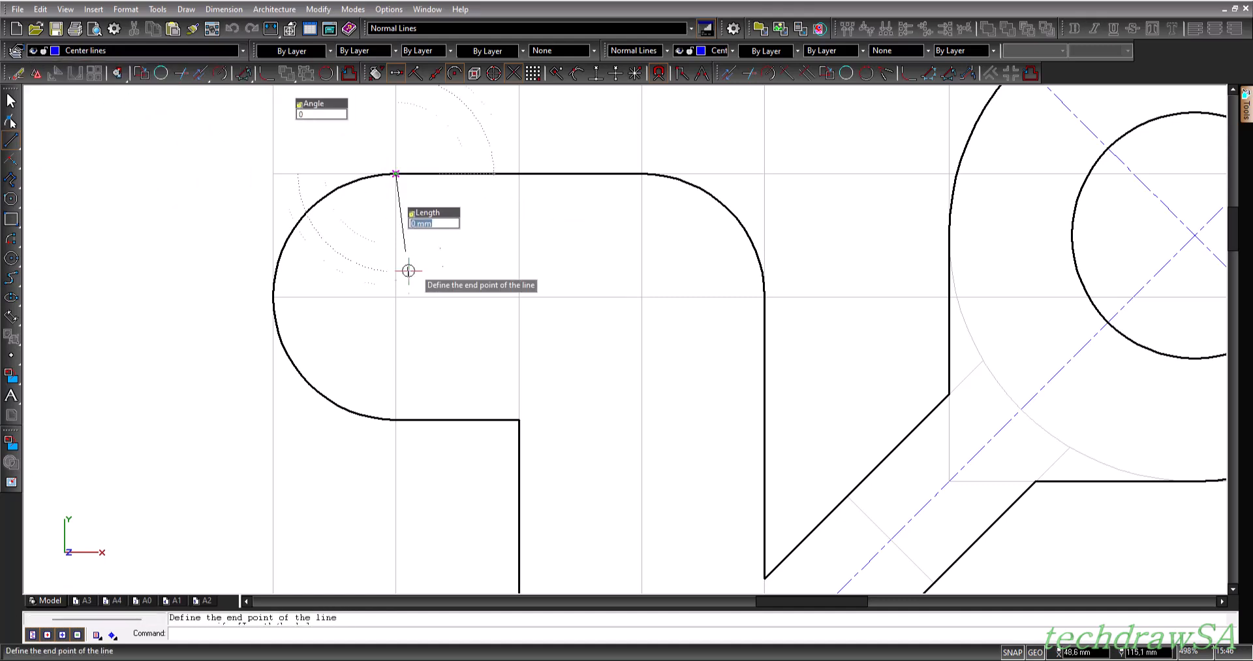
{"action": "left_click", "coordinate": [396, 420]}
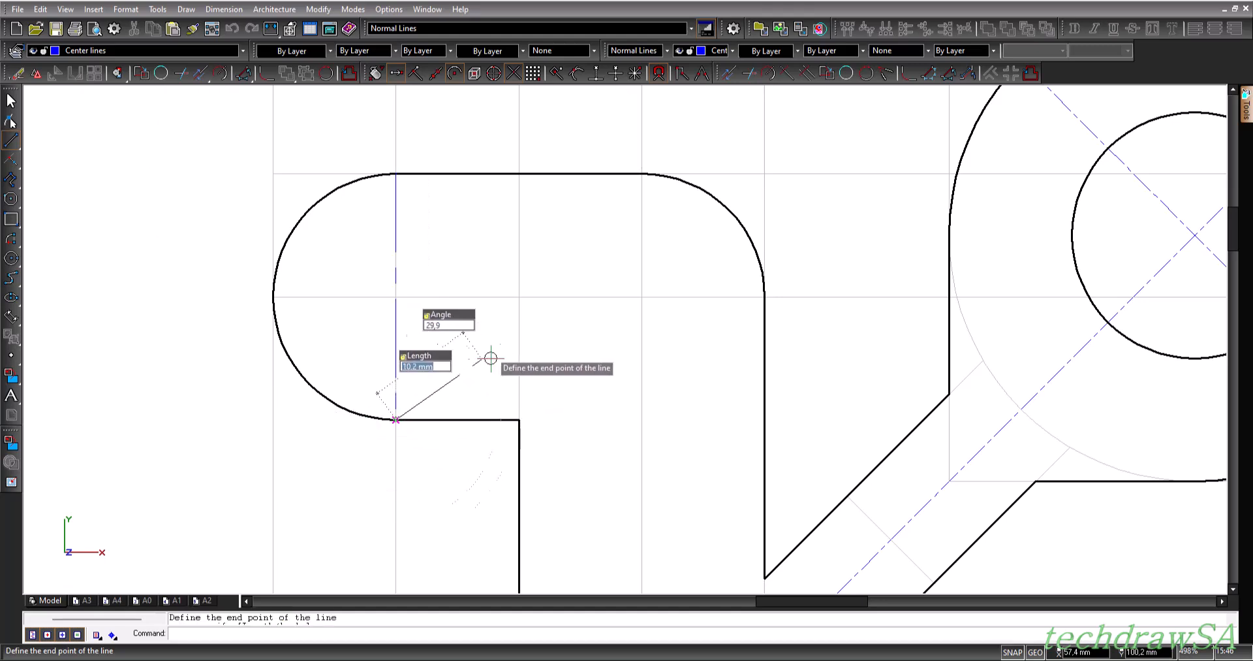
{"action": "key", "text": "Escape"}
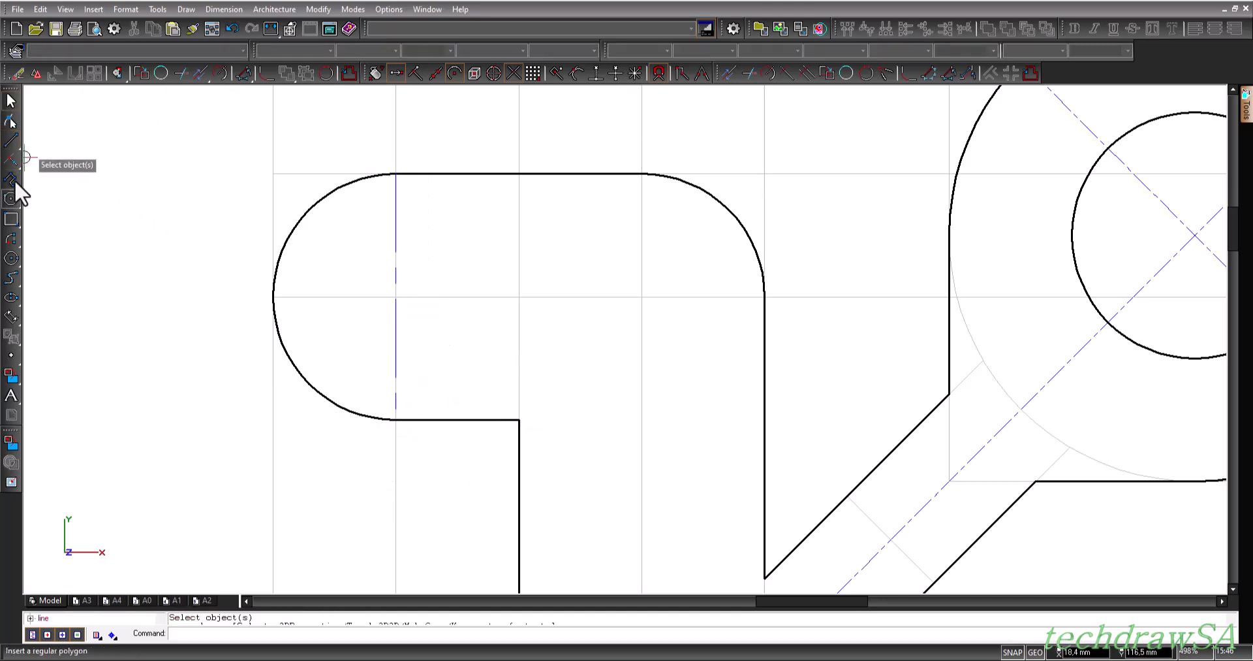
- Draw a 10 mm horizontal centre line from the left rounded end's outermost point to its arc centre
{"action": "left_click", "coordinate": [10, 139]}
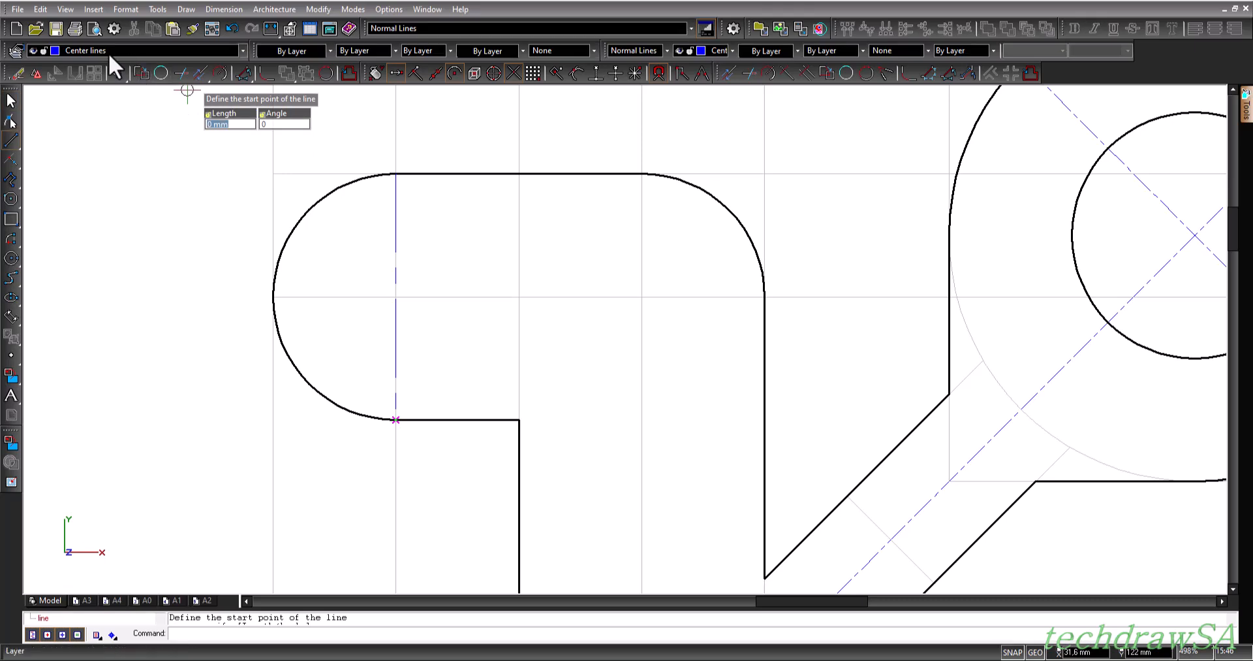
{"action": "left_click", "coordinate": [273, 297]}
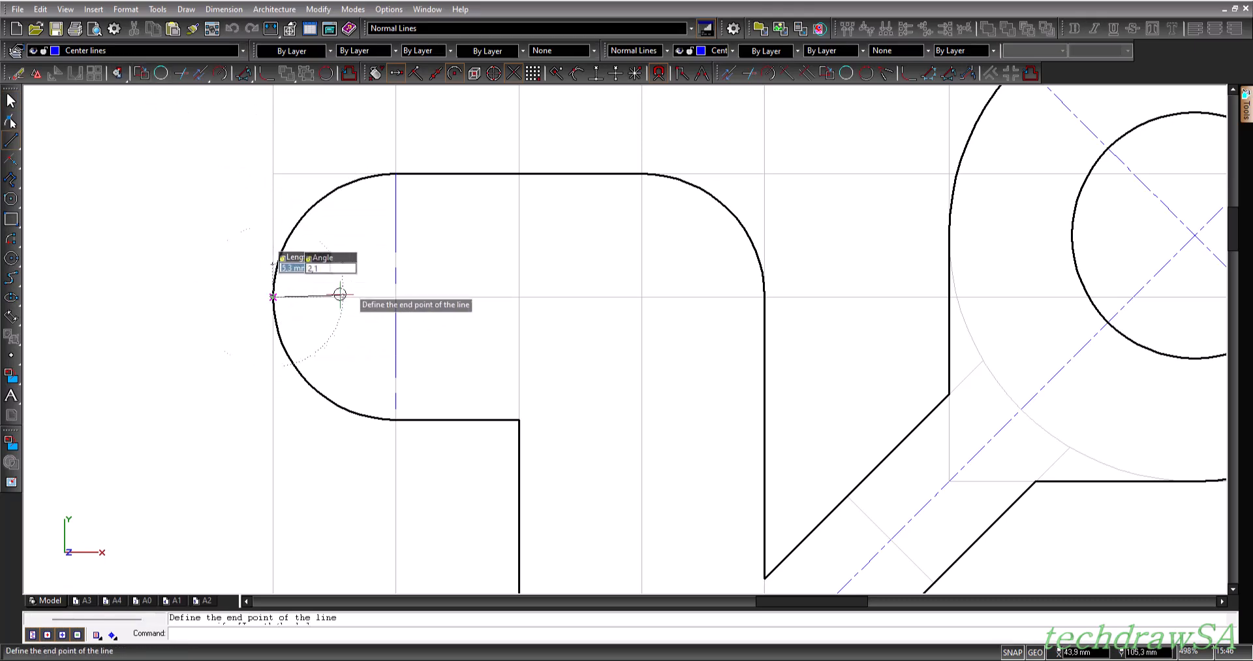
{"action": "left_click", "coordinate": [434, 336]}
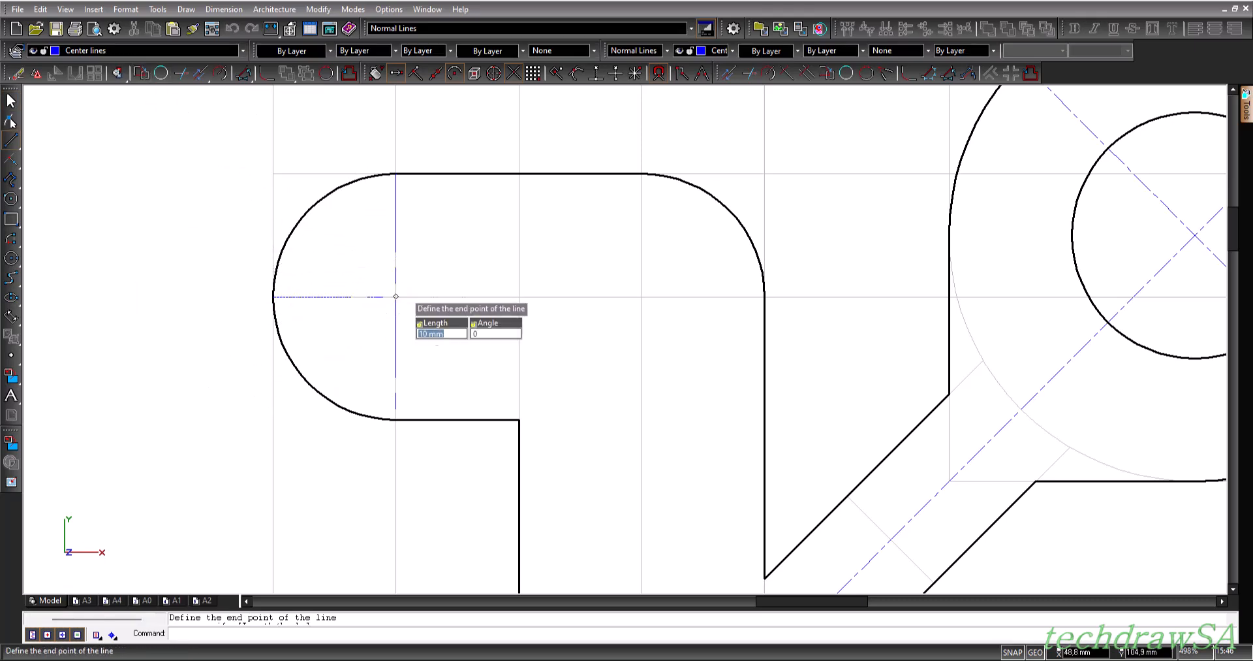
{"action": "key", "text": "Escape"}
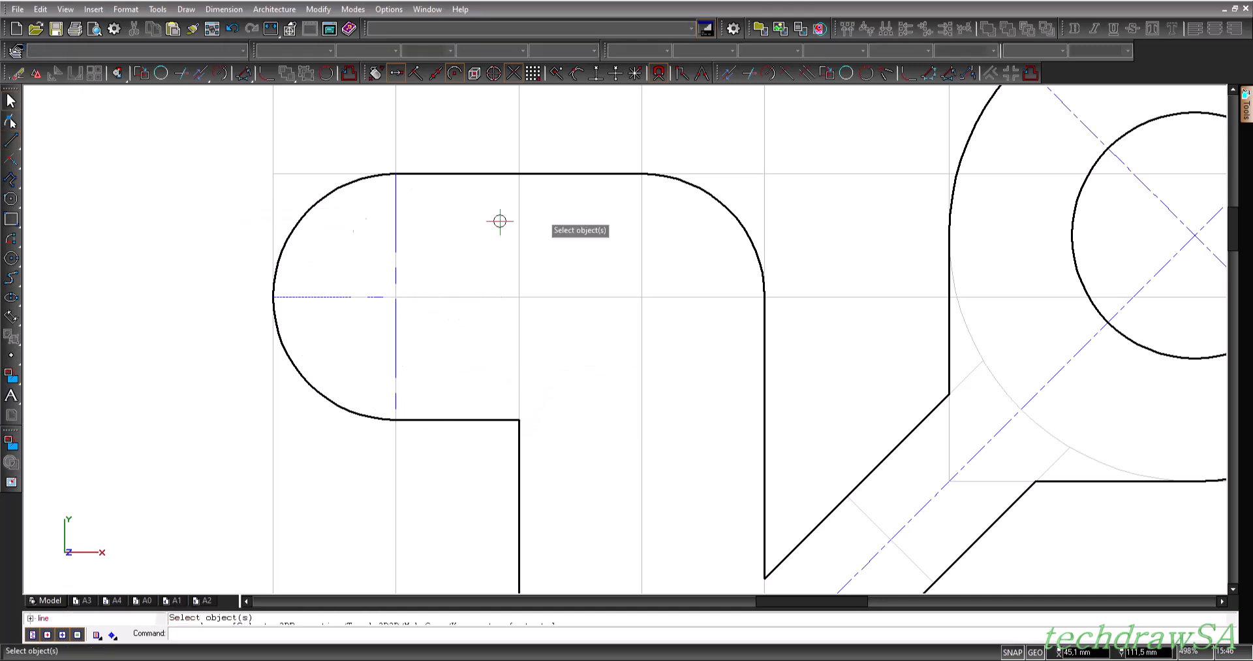
- Draw centre lines for the upper-right corner arc, from its upper tangent point down to its centre and across to the vertical edge
{"action": "left_click", "coordinate": [10, 140]}
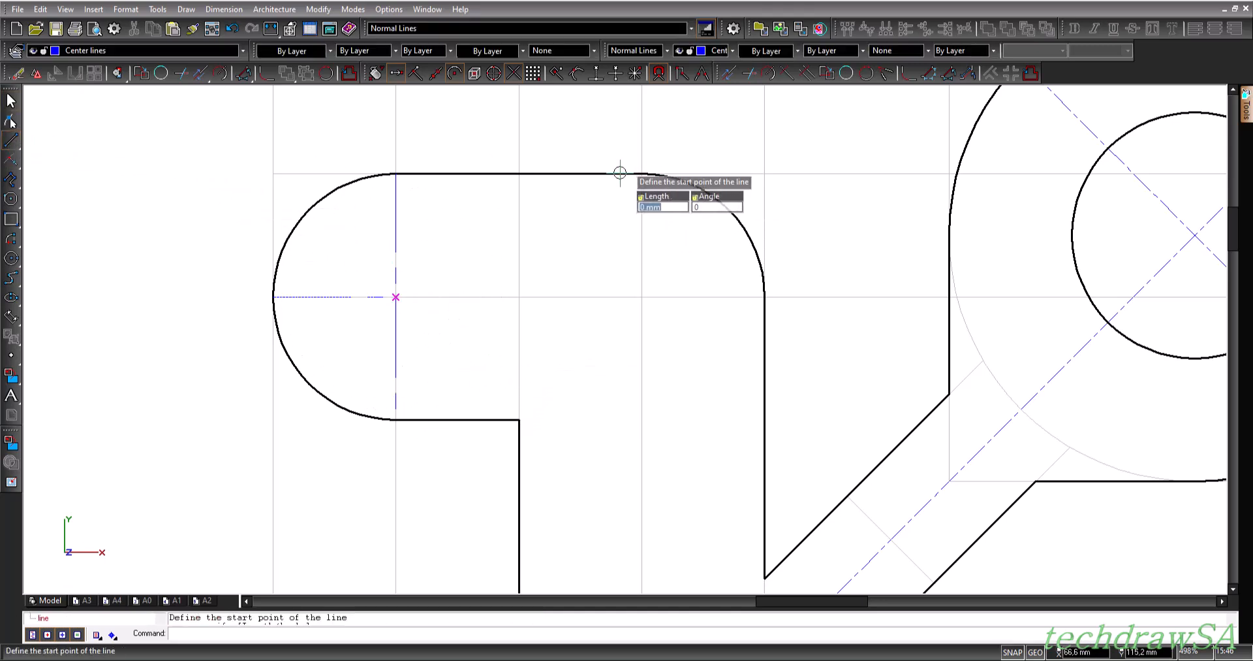
{"action": "left_click", "coordinate": [642, 174]}
{"action": "left_click", "coordinate": [643, 297]}
{"action": "left_click", "coordinate": [757, 297]}
{"action": "key", "text": "Escape"}
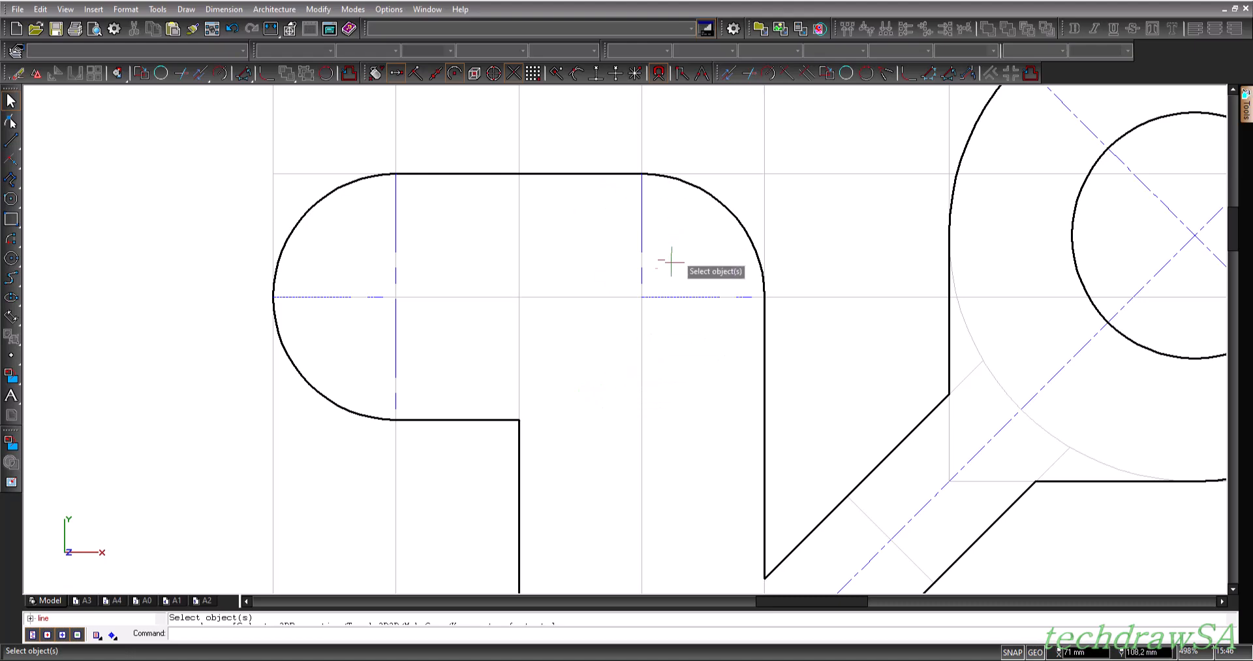
- Move the upper horizontal construction line of the square around the hole to the Hidden detail layer
{"action": "scroll", "coordinate": [668, 269], "scroll_direction": "down", "scroll_amount": 3}
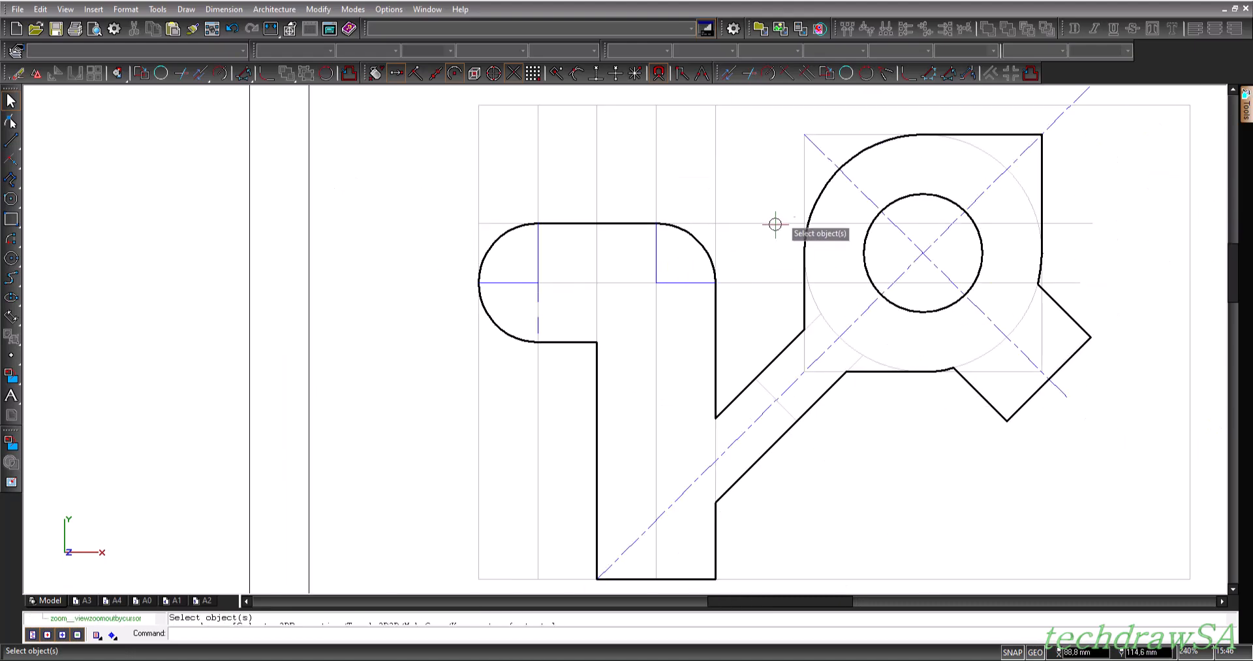
{"action": "scroll", "coordinate": [859, 145], "scroll_direction": "up", "scroll_amount": 3}
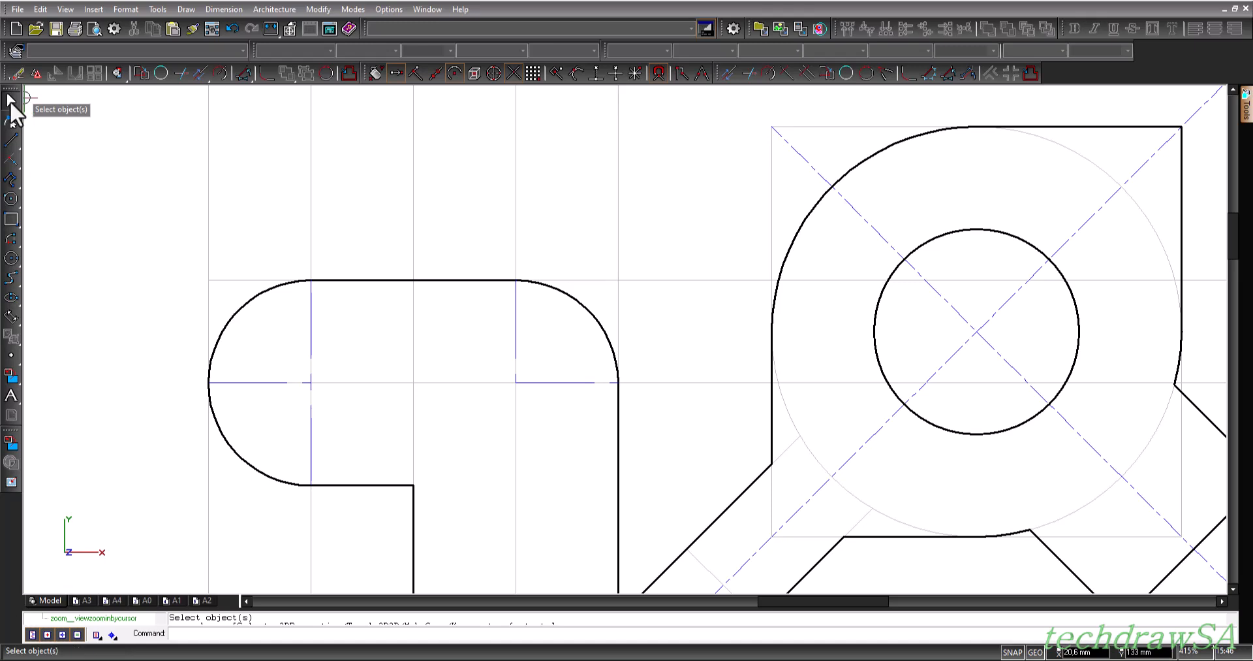
{"action": "left_click", "coordinate": [836, 126]}
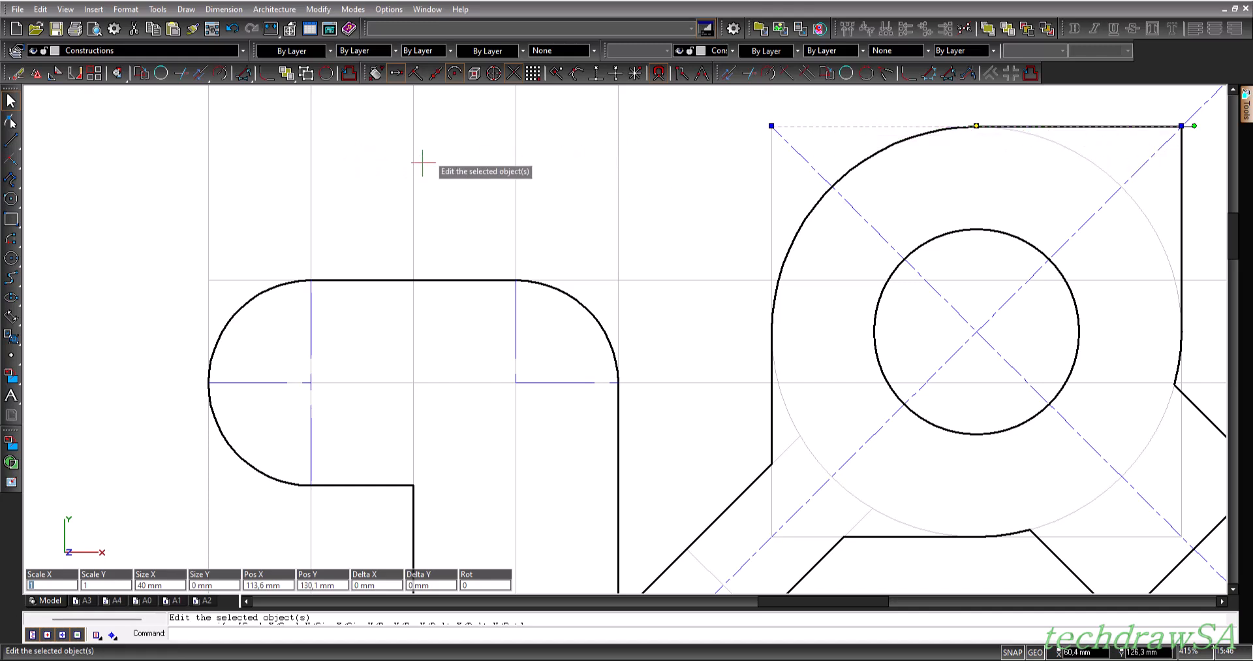
{"action": "left_click", "coordinate": [242, 52]}
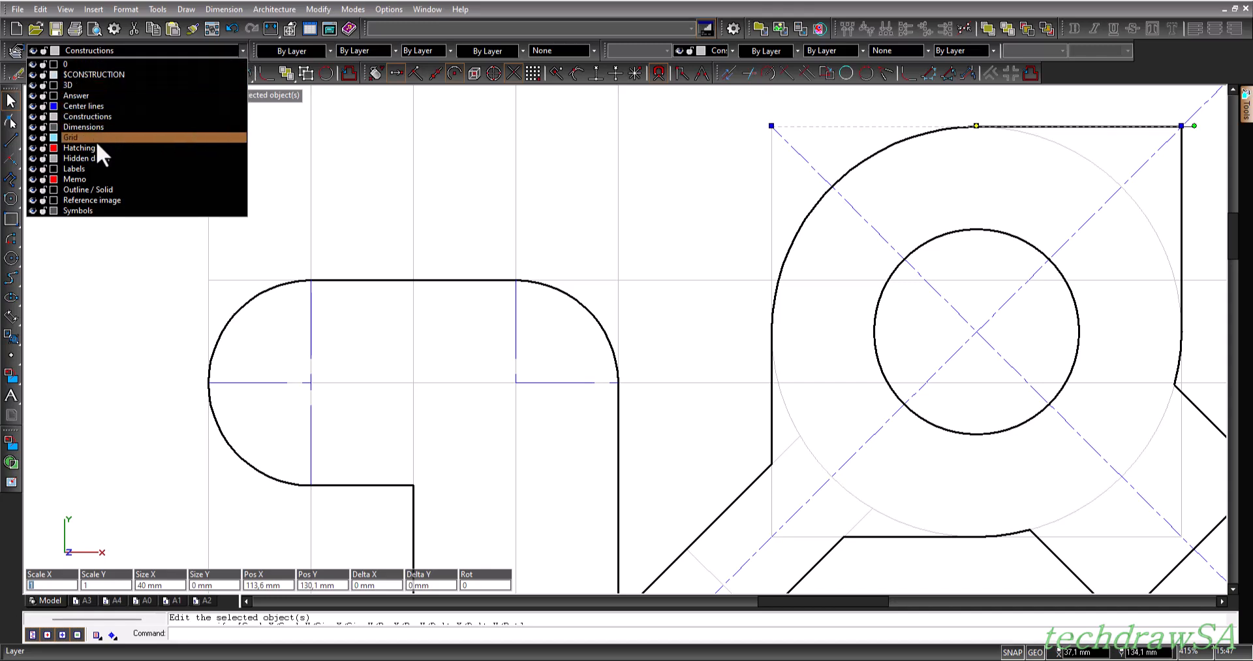
{"action": "left_click", "coordinate": [102, 158]}
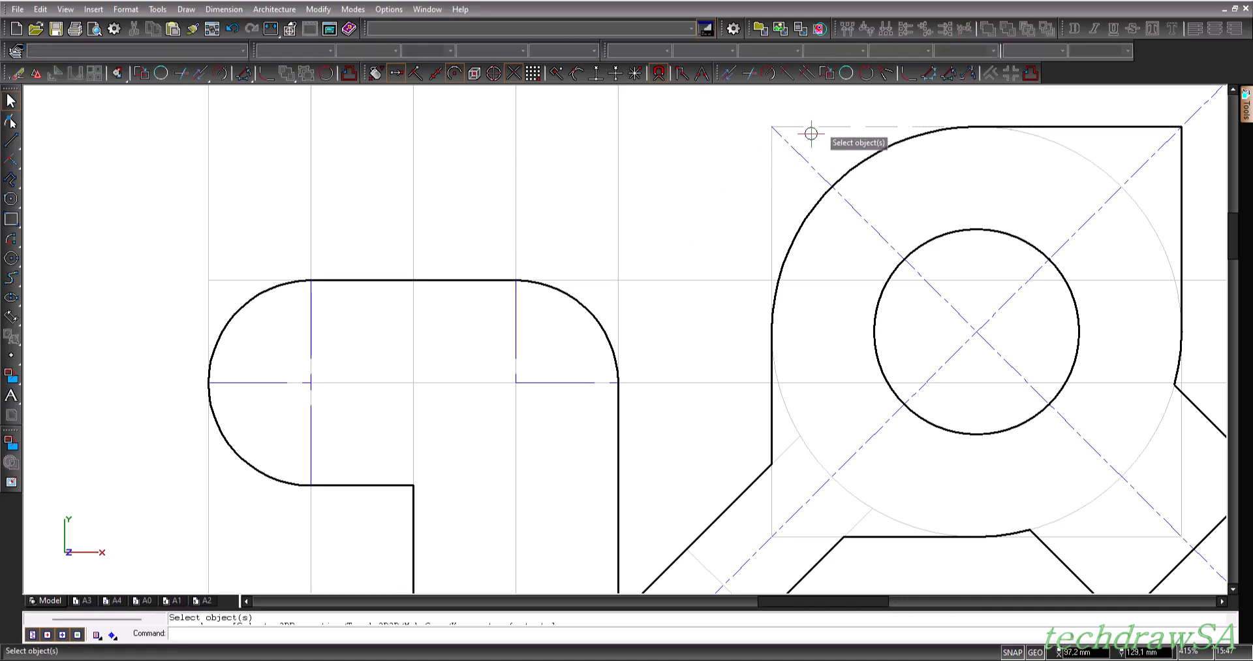
- Give the square's upper hidden line a DASHED pen pattern with a dash scale of .3
{"action": "scroll", "coordinate": [911, 169], "scroll_direction": "down", "scroll_amount": 4}
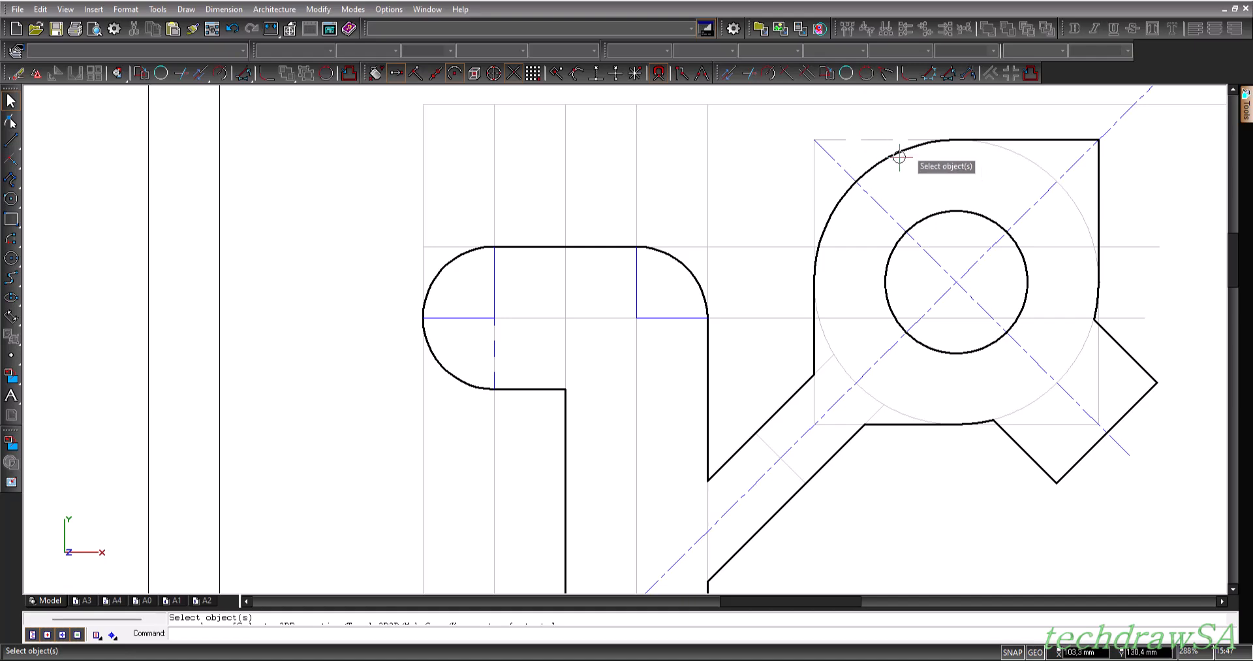
{"action": "scroll", "coordinate": [914, 166], "scroll_direction": "down", "scroll_amount": 1}
{"action": "scroll", "coordinate": [920, 147], "scroll_direction": "up", "scroll_amount": 4}
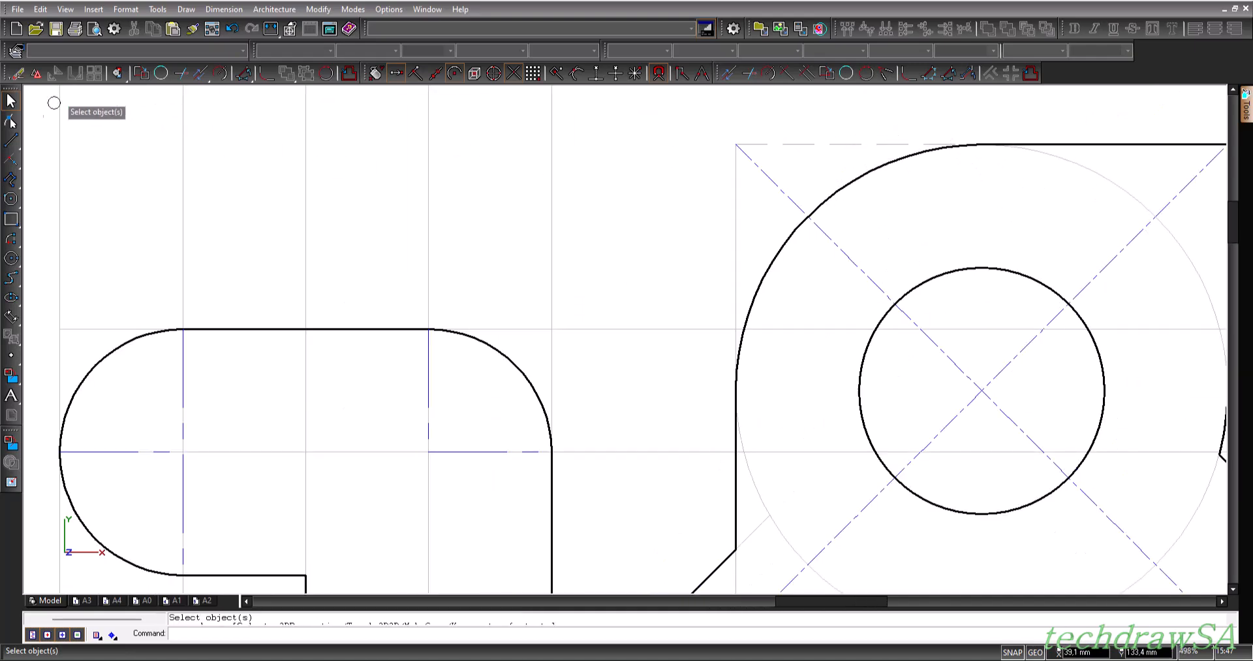
{"action": "left_click", "coordinate": [816, 144]}
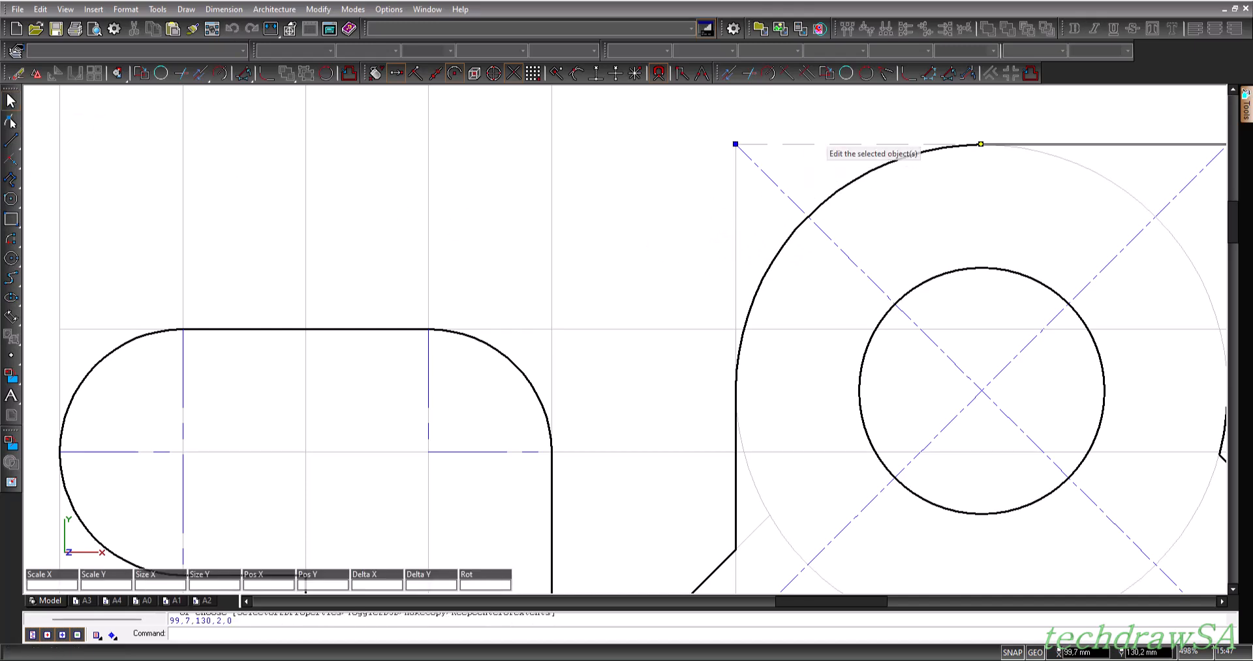
{"action": "double_click", "coordinate": [816, 144]}
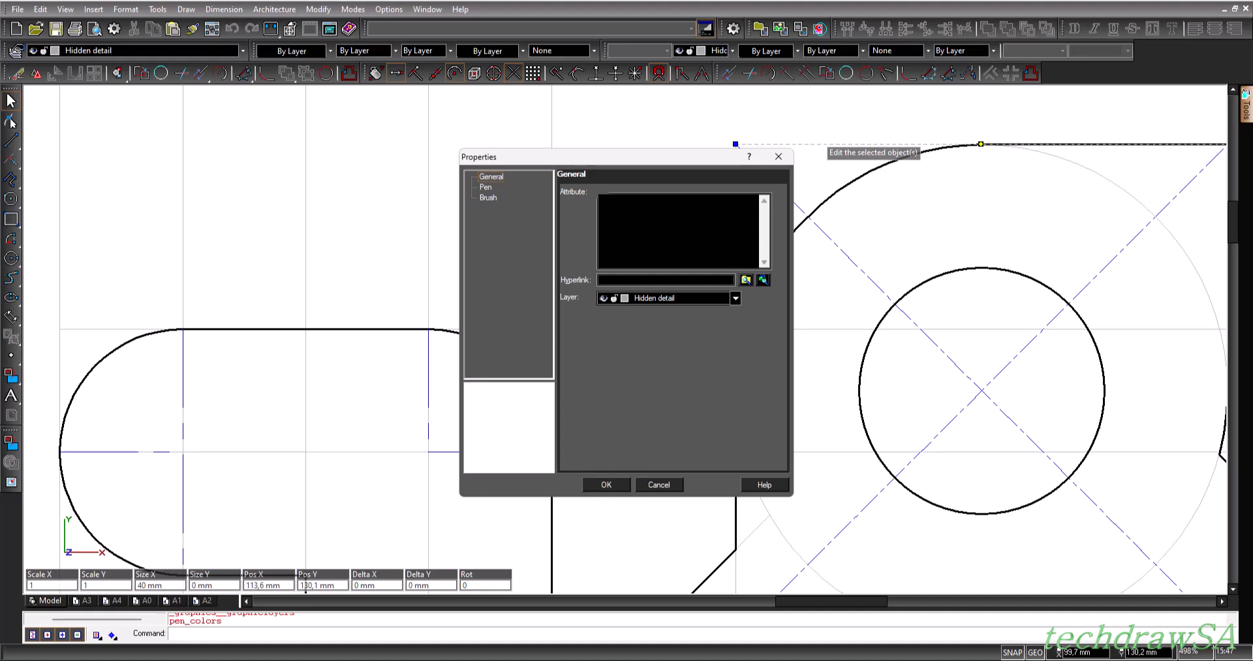
{"action": "left_click", "coordinate": [486, 187]}
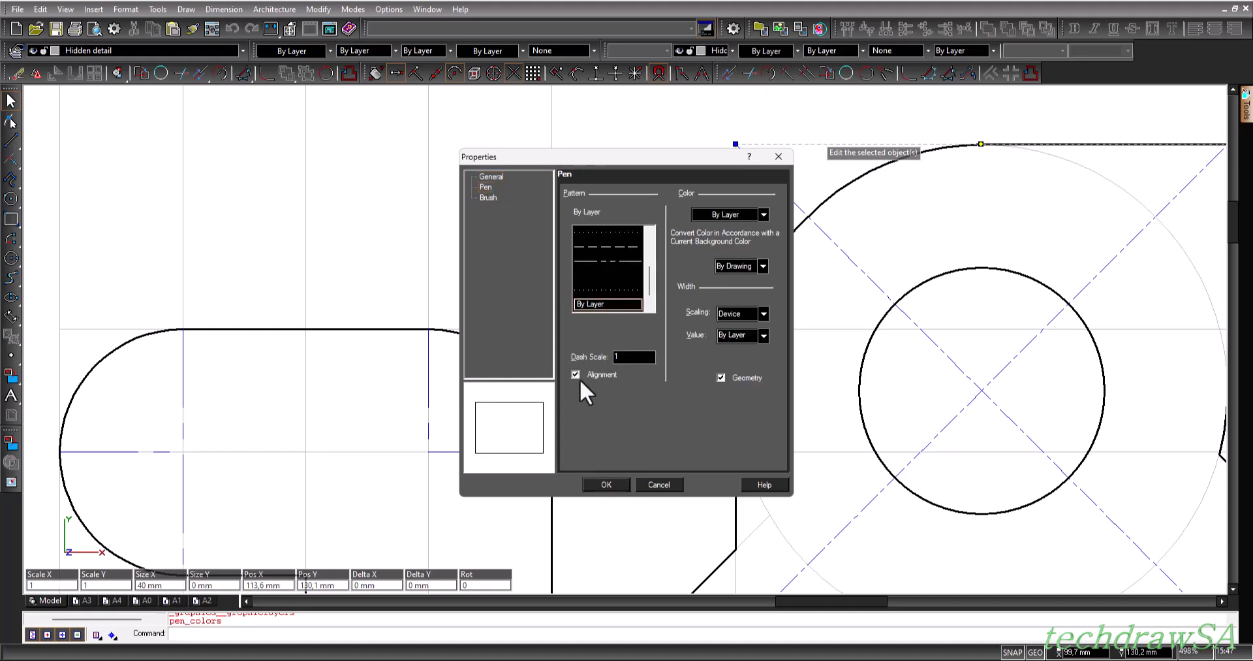
{"action": "left_click", "coordinate": [638, 357]}
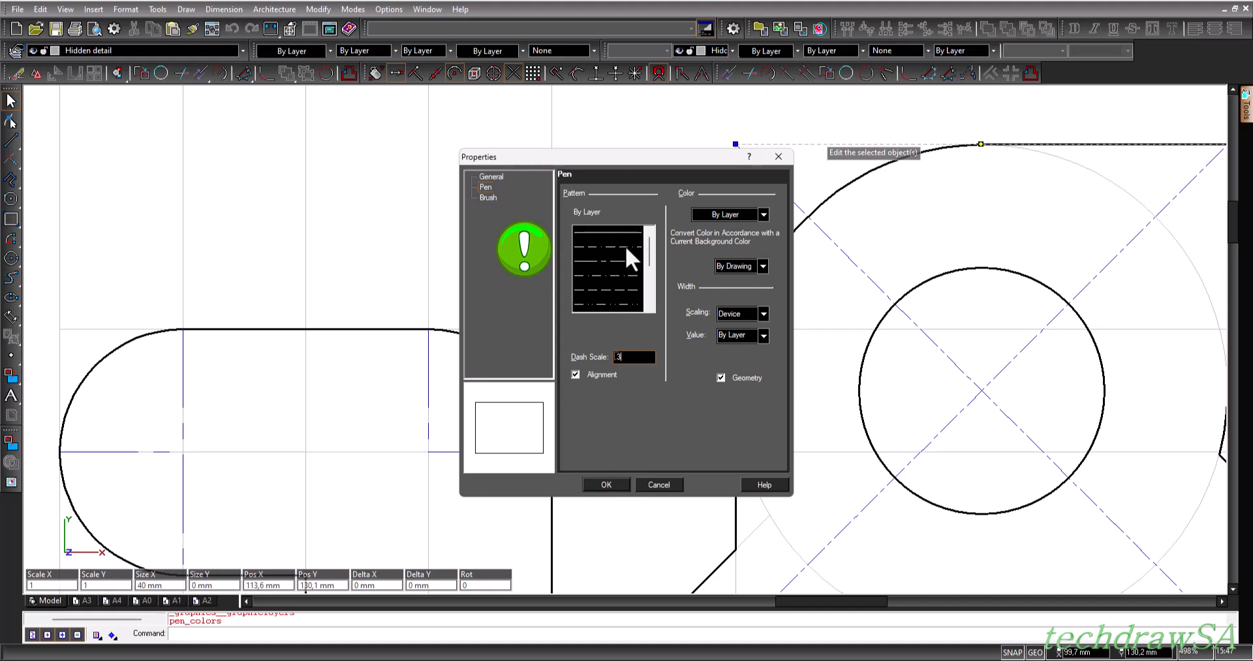
{"action": "left_click", "coordinate": [613, 289]}
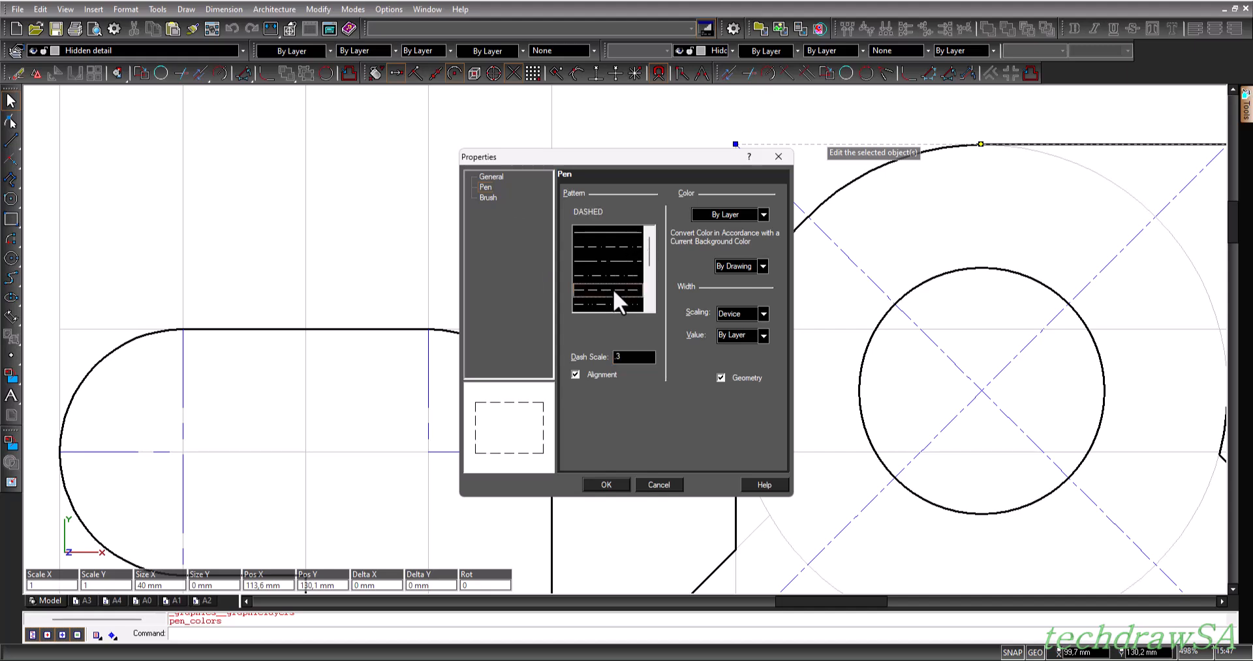
{"action": "left_click", "coordinate": [606, 484]}
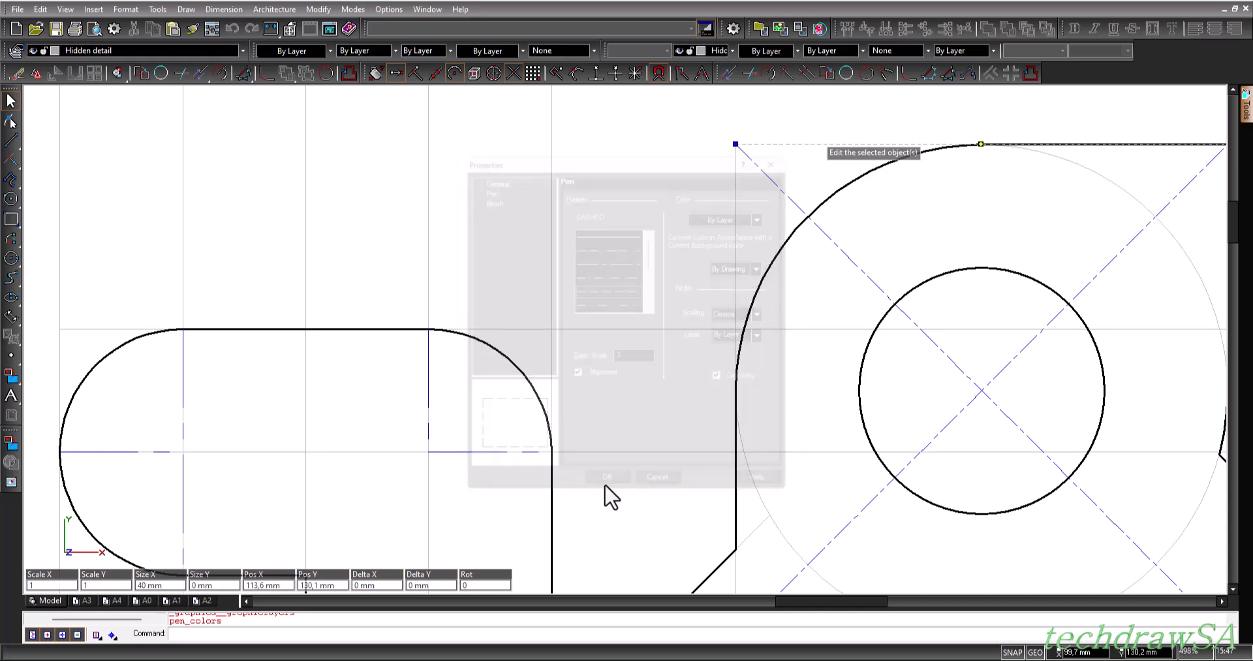
{"action": "key", "text": "Escape"}
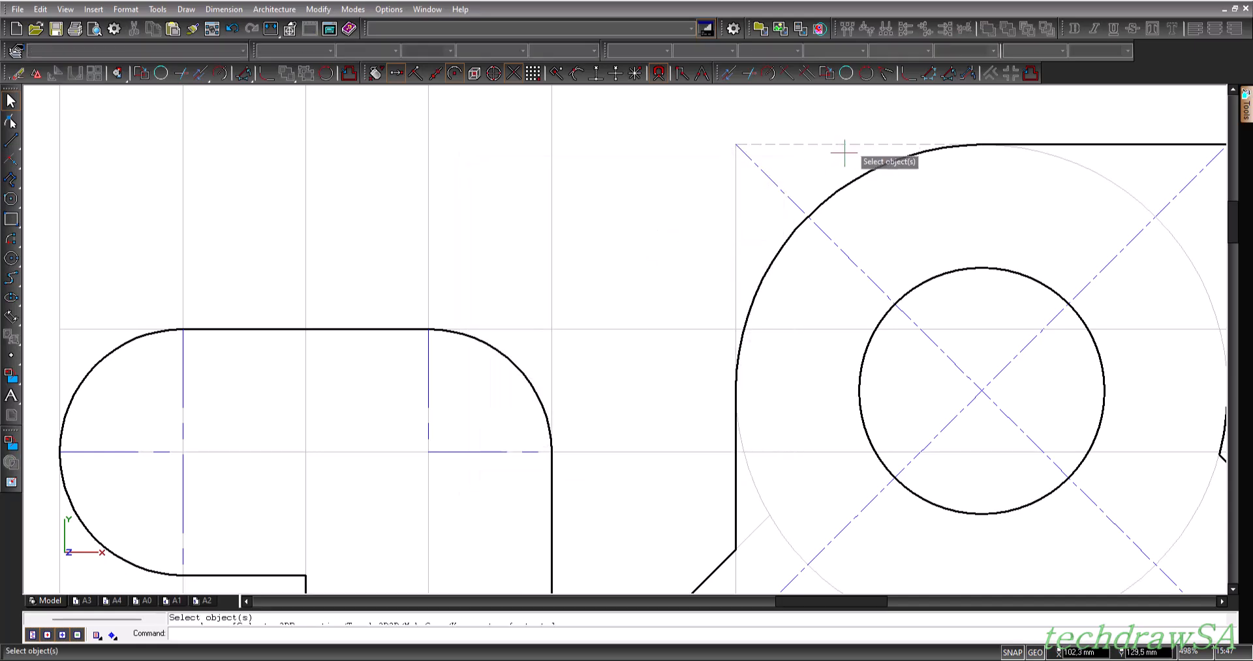
- Give the left vertical construction line of the square around the hole a DASHED pen pattern with dash scale .3 and alignment enabled
{"action": "scroll", "coordinate": [848, 155], "scroll_direction": "up", "scroll_amount": 3}
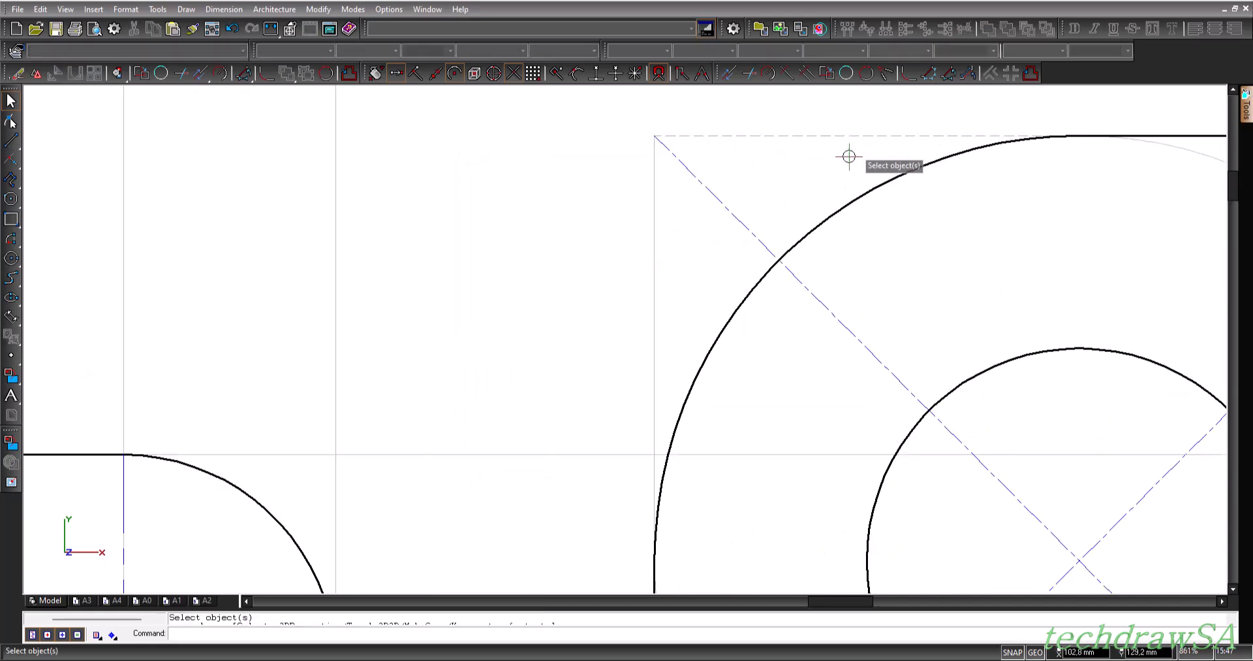
{"action": "scroll", "coordinate": [848, 156], "scroll_direction": "down", "scroll_amount": 4}
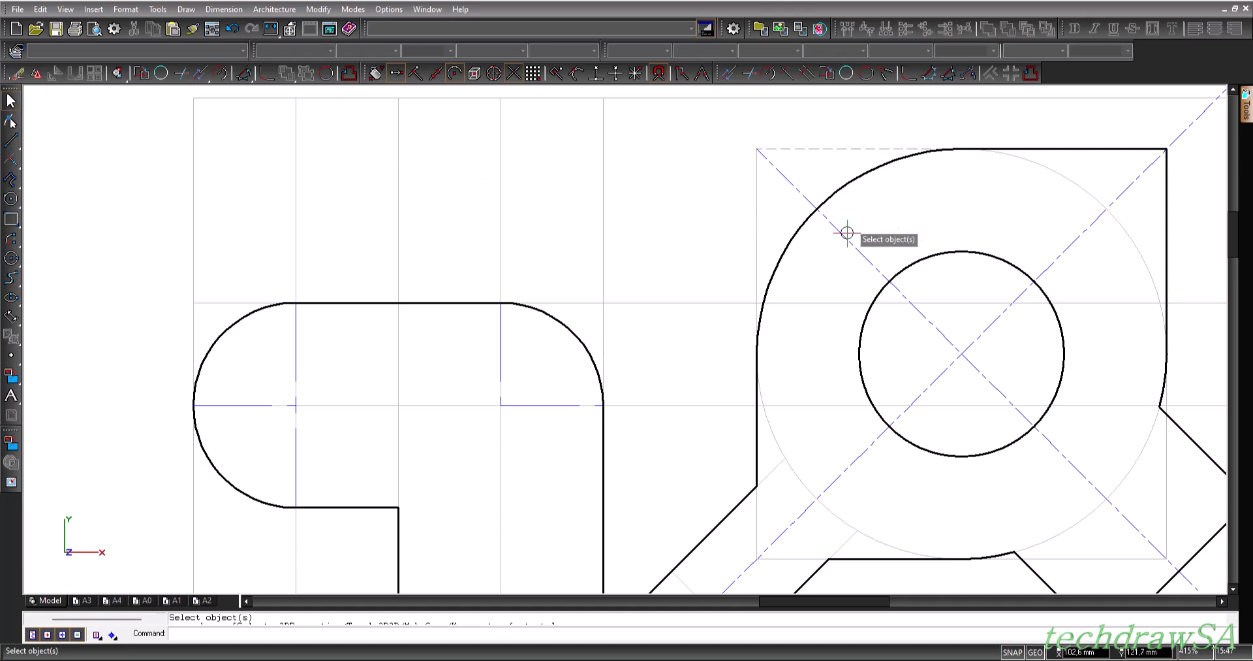
{"action": "left_click", "coordinate": [756, 209]}
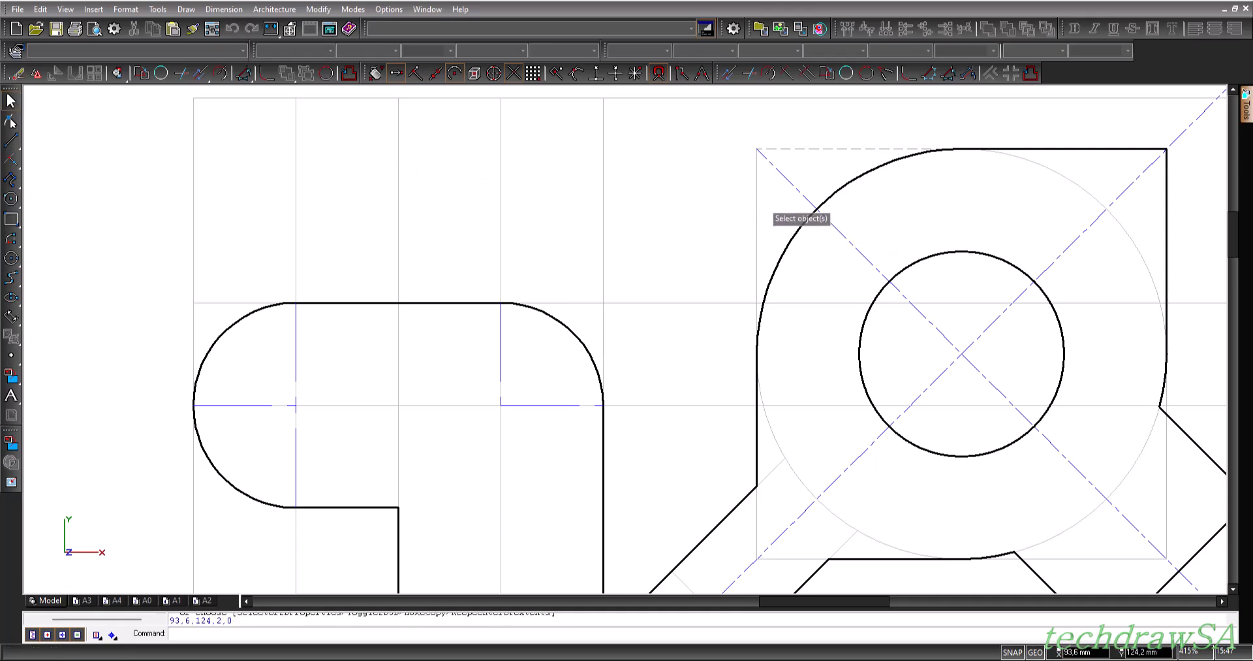
{"action": "right_click", "coordinate": [756, 208]}
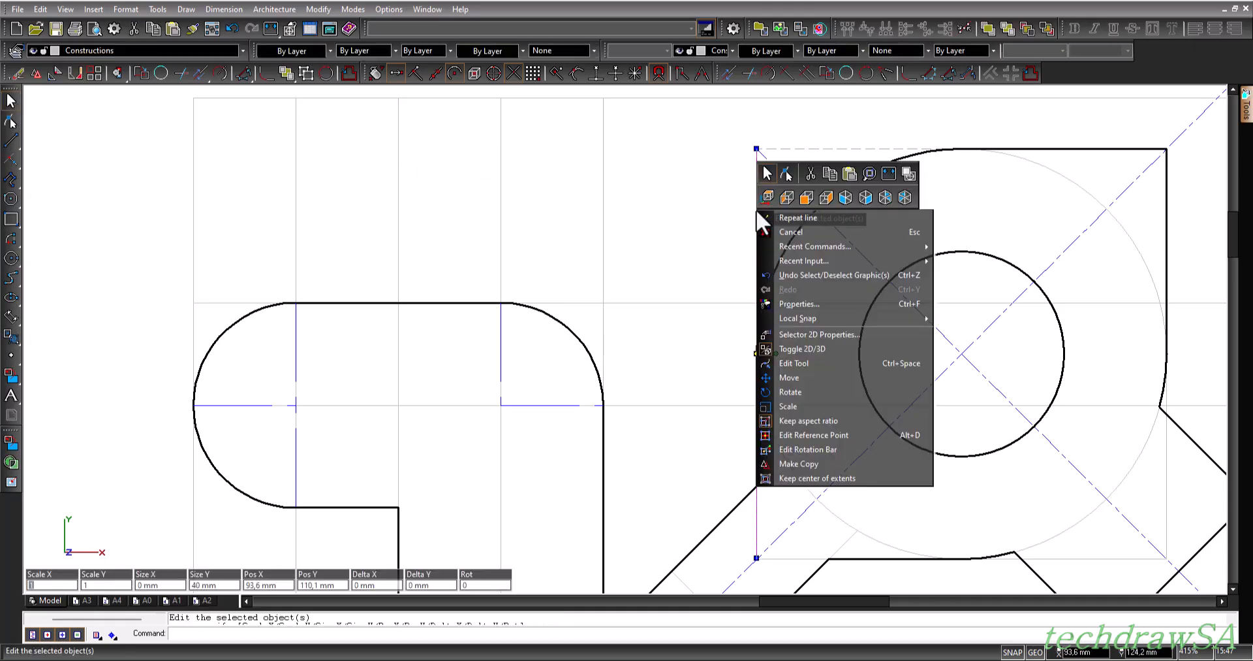
{"action": "left_click", "coordinate": [794, 305]}
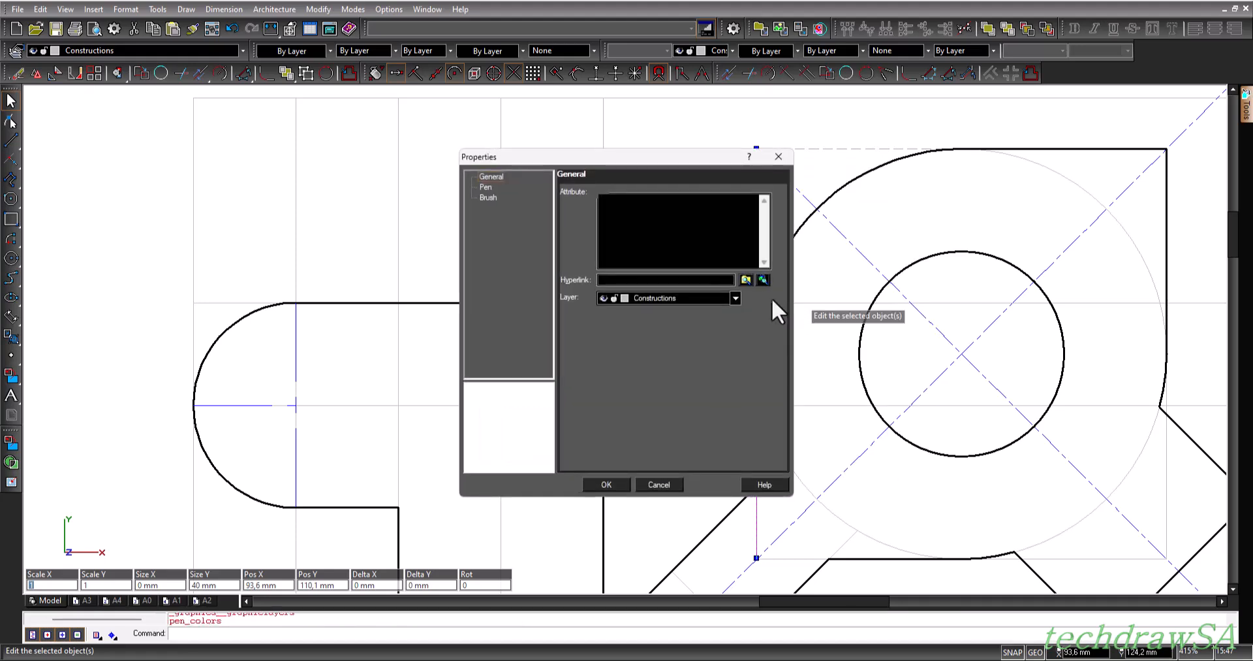
{"action": "left_click", "coordinate": [485, 188]}
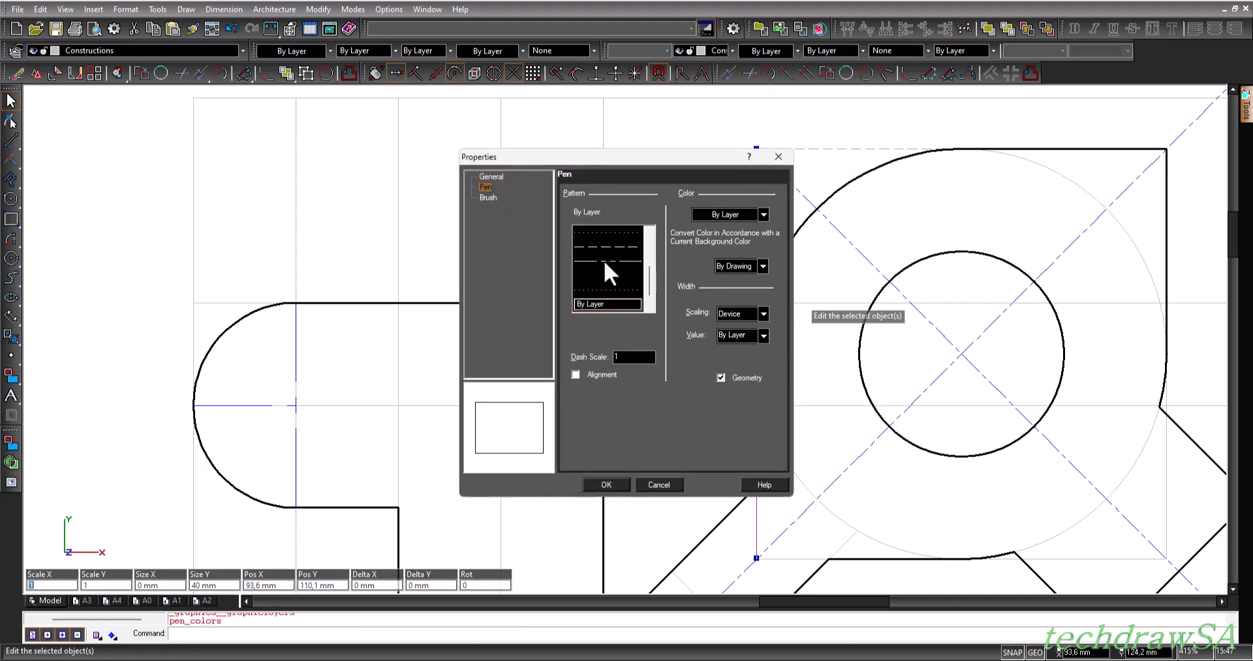
{"action": "left_click_drag", "start_coordinate": [649, 279], "coordinate": [606, 240]}
{"action": "left_click", "coordinate": [607, 288]}
{"action": "left_click_drag", "start_coordinate": [629, 356], "coordinate": [607, 357]}
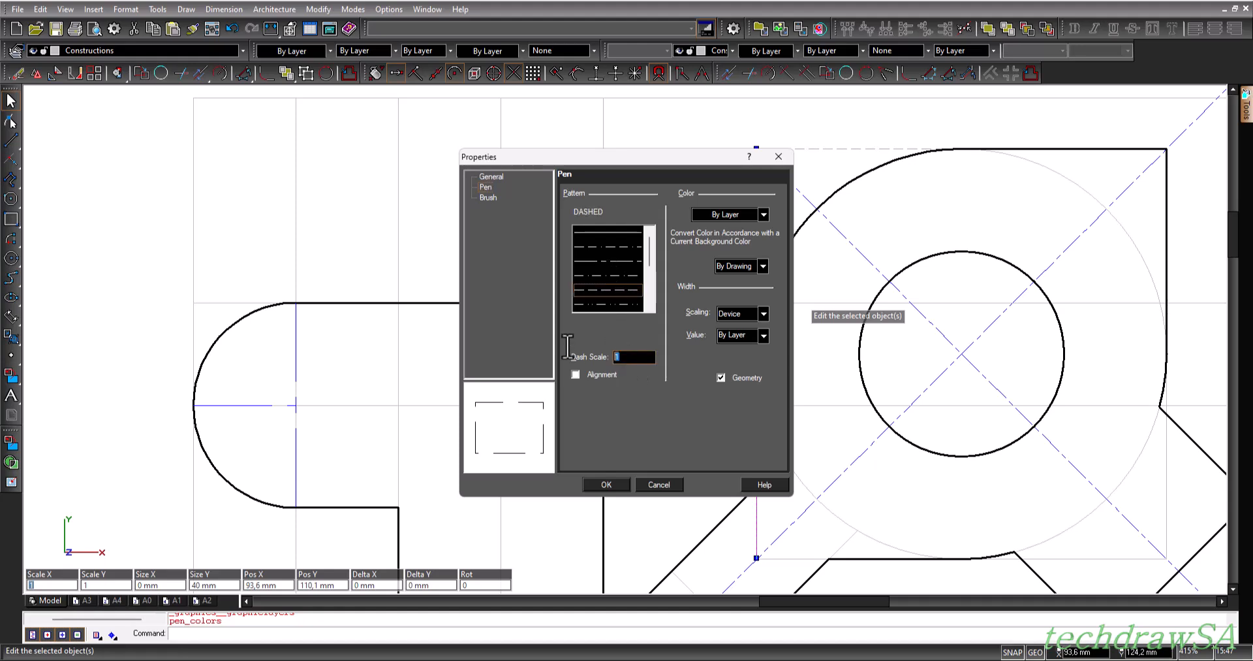
{"action": "left_click", "coordinate": [575, 374]}
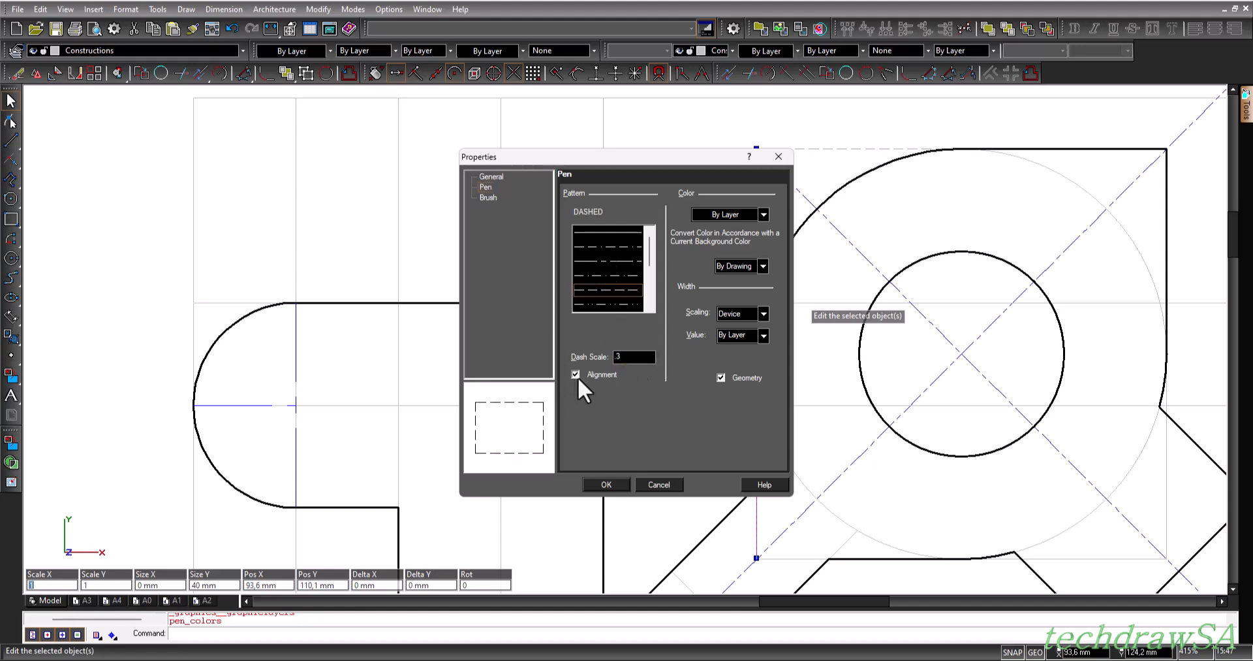
{"action": "left_click", "coordinate": [606, 484]}
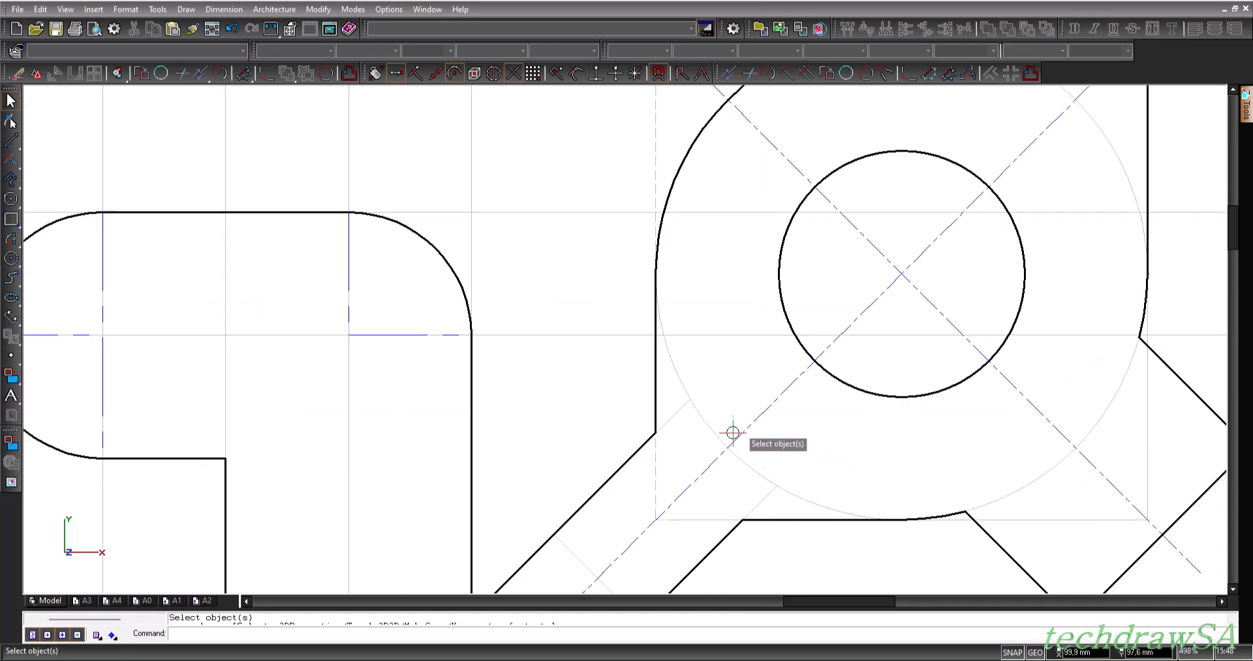
{"action": "scroll", "coordinate": [1060, 222], "scroll_direction": "down", "scroll_amount": 2}
{"action": "scroll", "coordinate": [1115, 316], "scroll_direction": "up", "scroll_amount": 3}
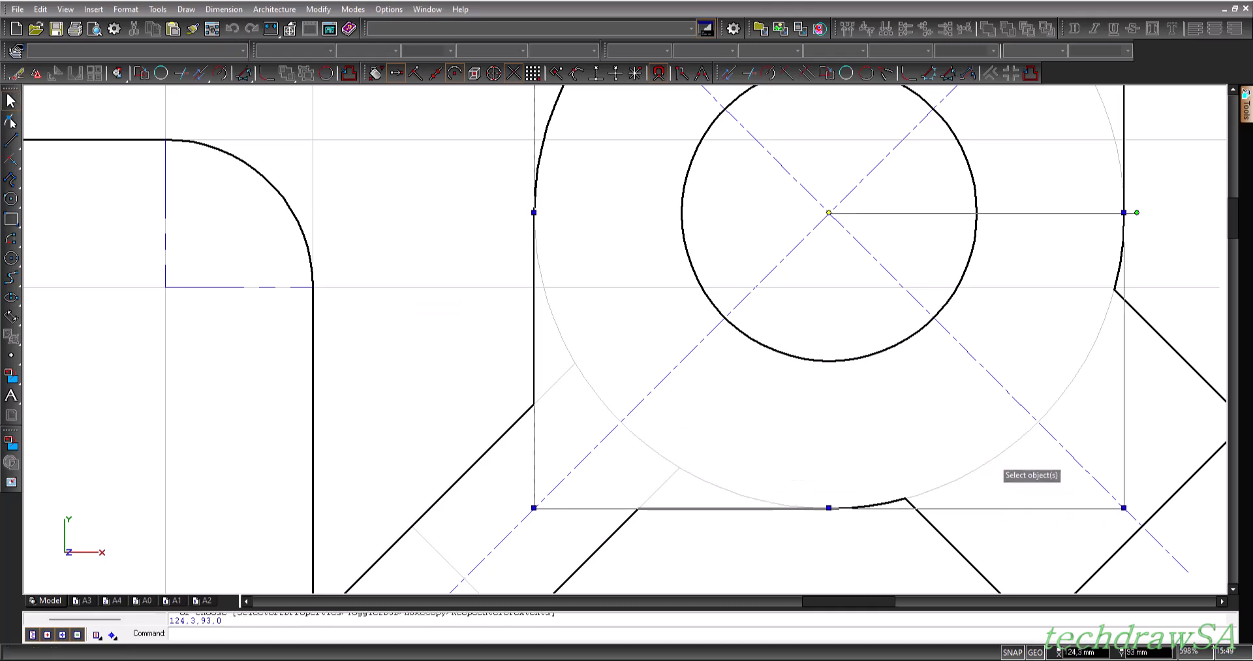
{"action": "left_click", "coordinate": [992, 465]}
{"action": "scroll", "coordinate": [887, 178], "scroll_direction": "down", "scroll_amount": 3}
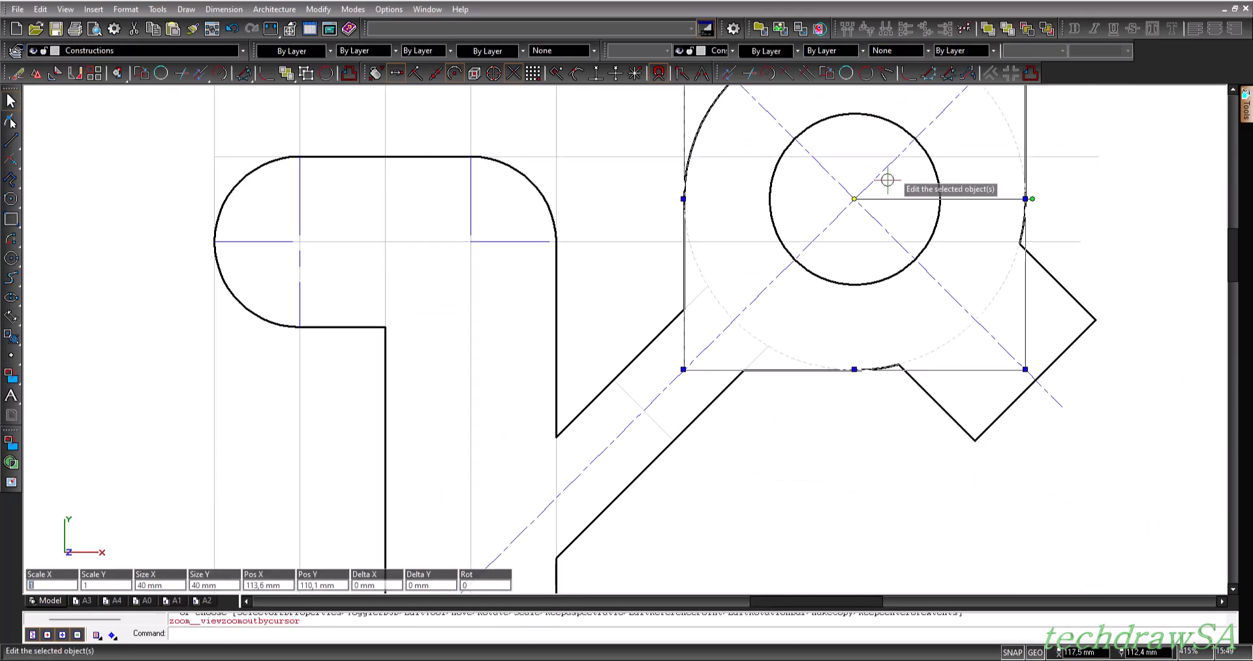
{"action": "scroll", "coordinate": [1235, 263], "scroll_direction": "up", "scroll_amount": 3}
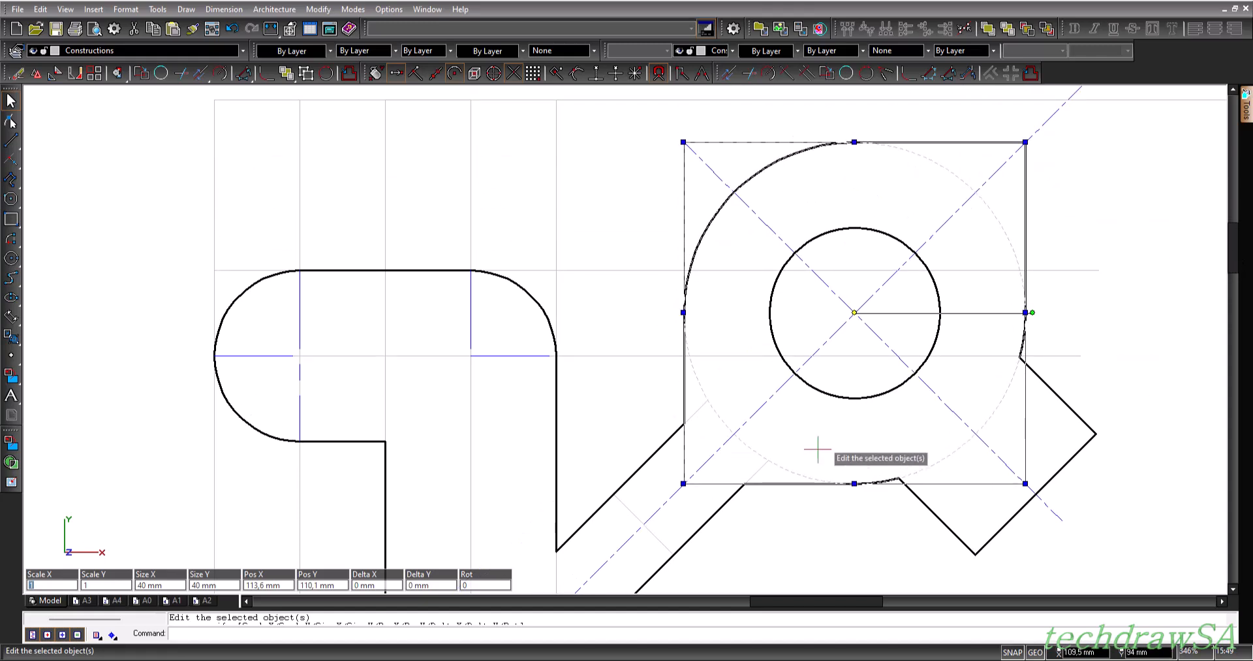
{"action": "key", "text": "Escape"}
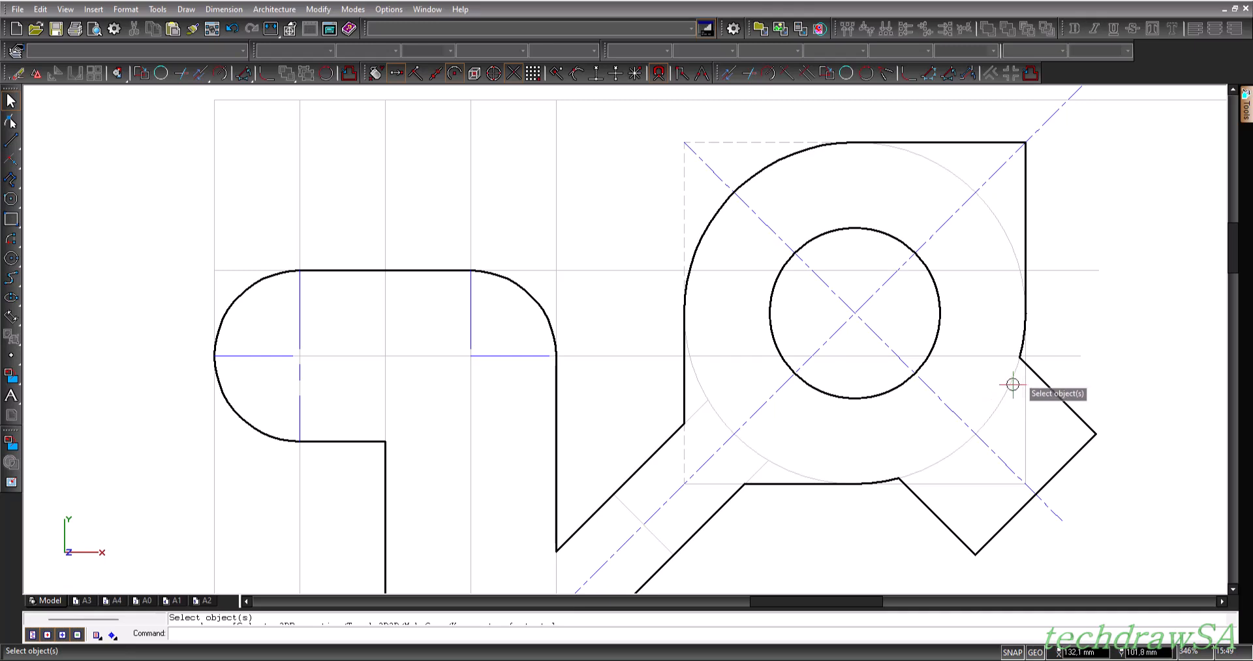
- Split the large construction circle at the two points where the lower-right projecting block meets the outline arcs
{"action": "left_click", "coordinate": [770, 72]}
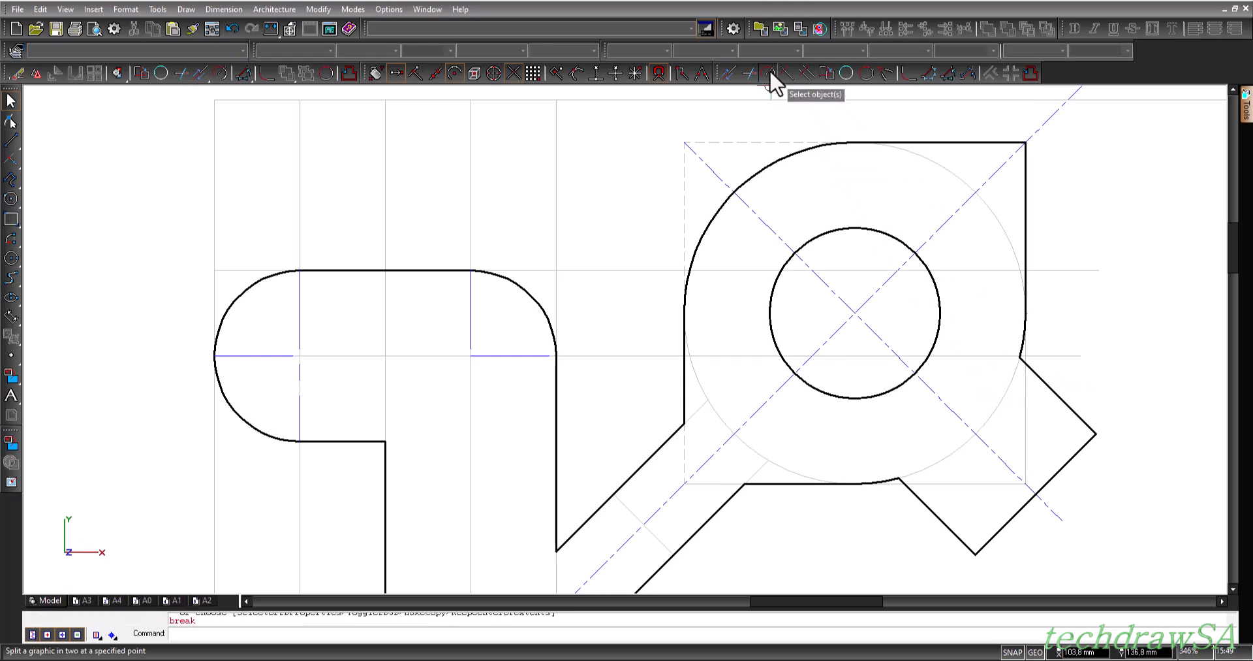
{"action": "scroll", "coordinate": [986, 435], "scroll_direction": "up", "scroll_amount": 2}
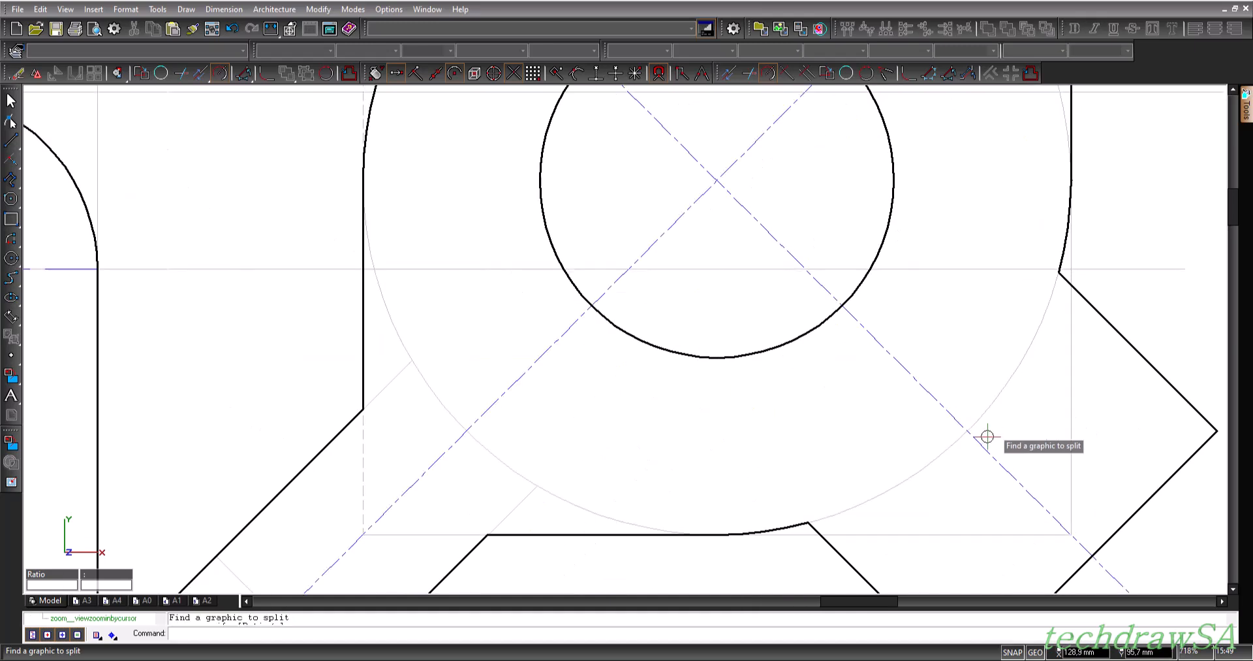
{"action": "left_click", "coordinate": [990, 406]}
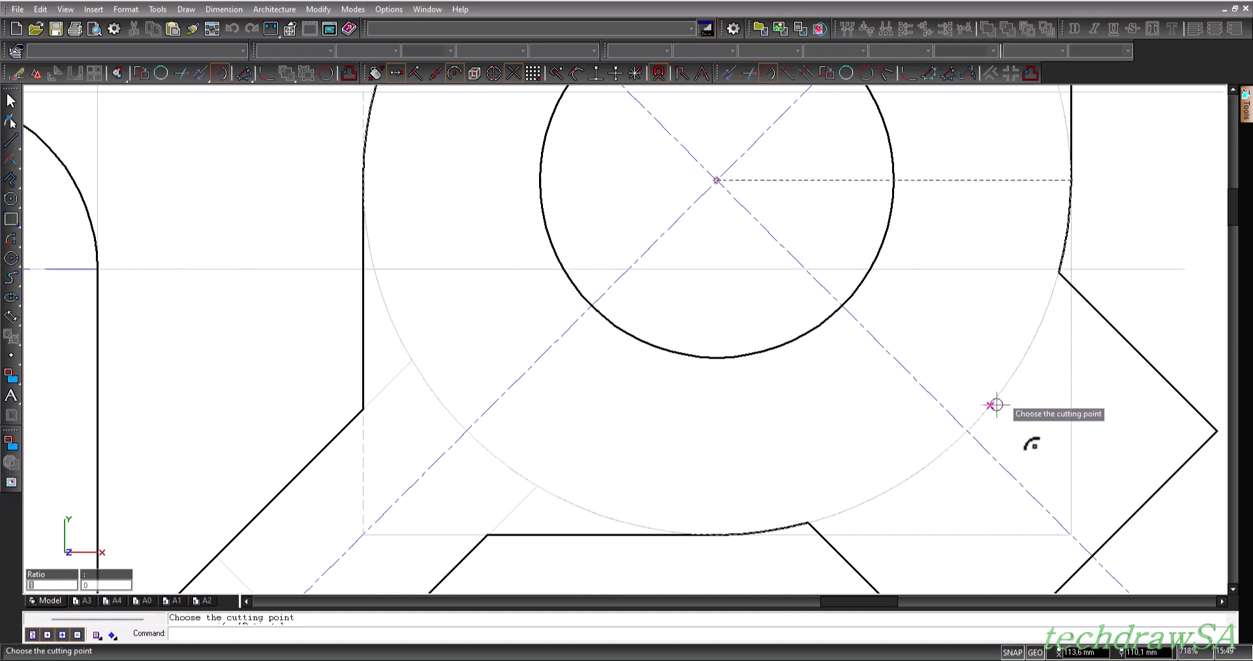
{"action": "left_click", "coordinate": [844, 561]}
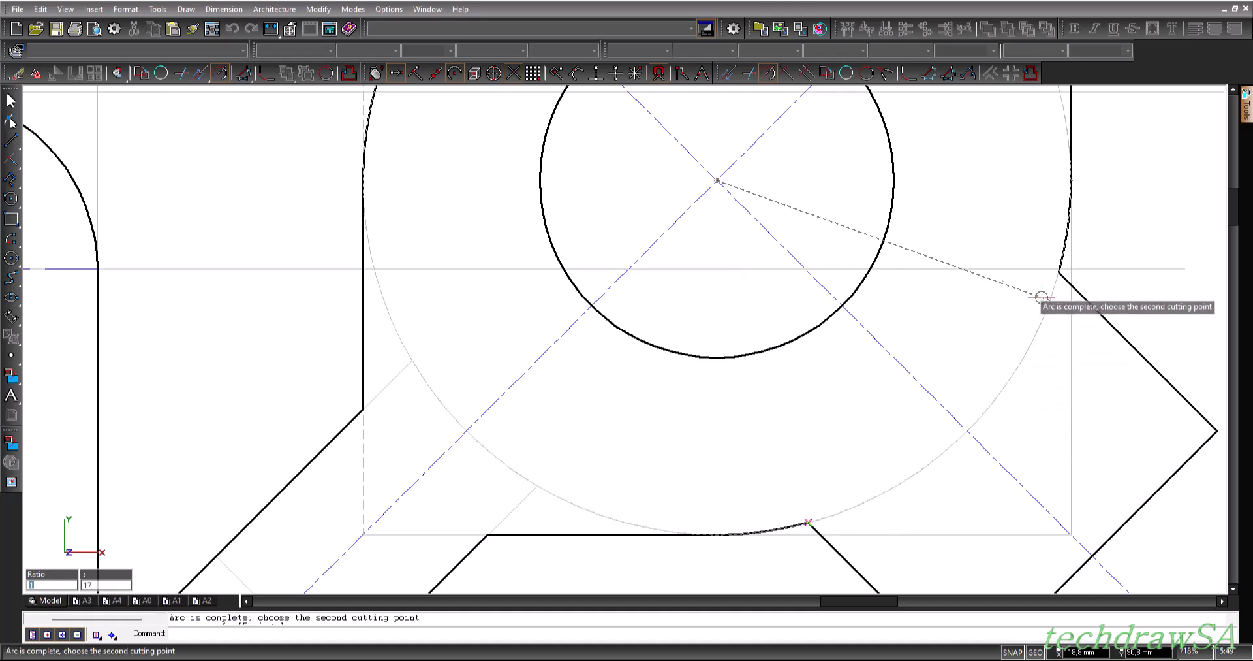
{"action": "left_click", "coordinate": [1093, 313]}
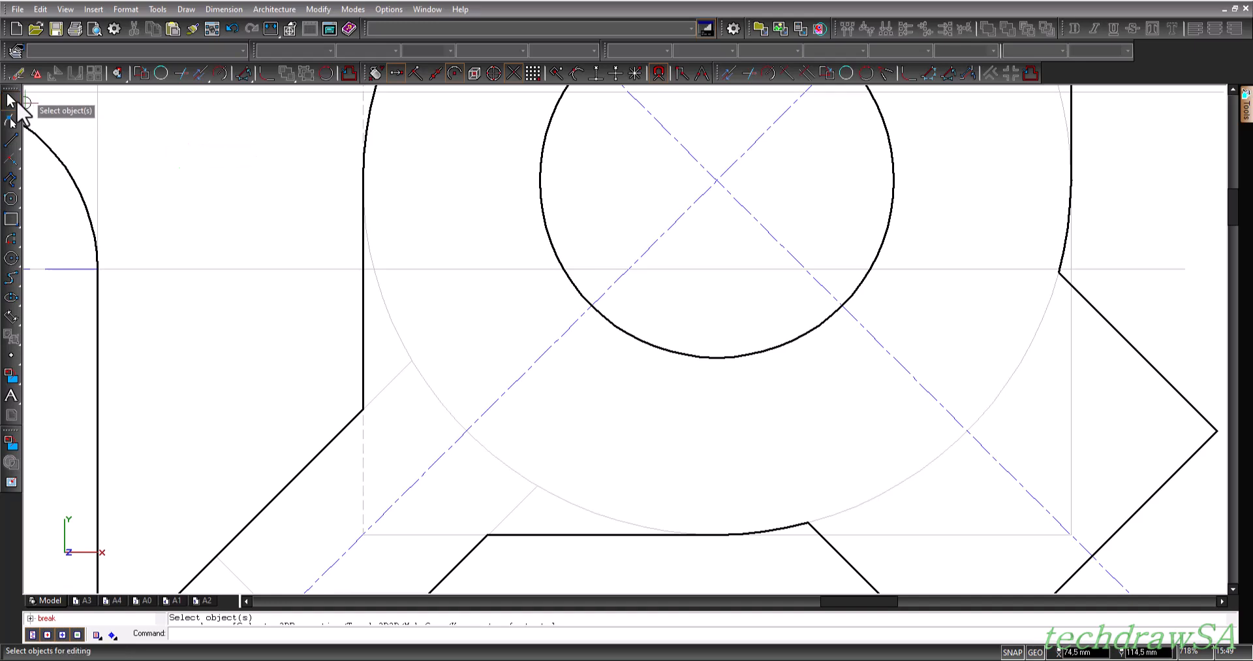
- Move the split-off lower-right arc of the construction circle to the Hidden detail layer
{"action": "left_click", "coordinate": [1012, 377]}
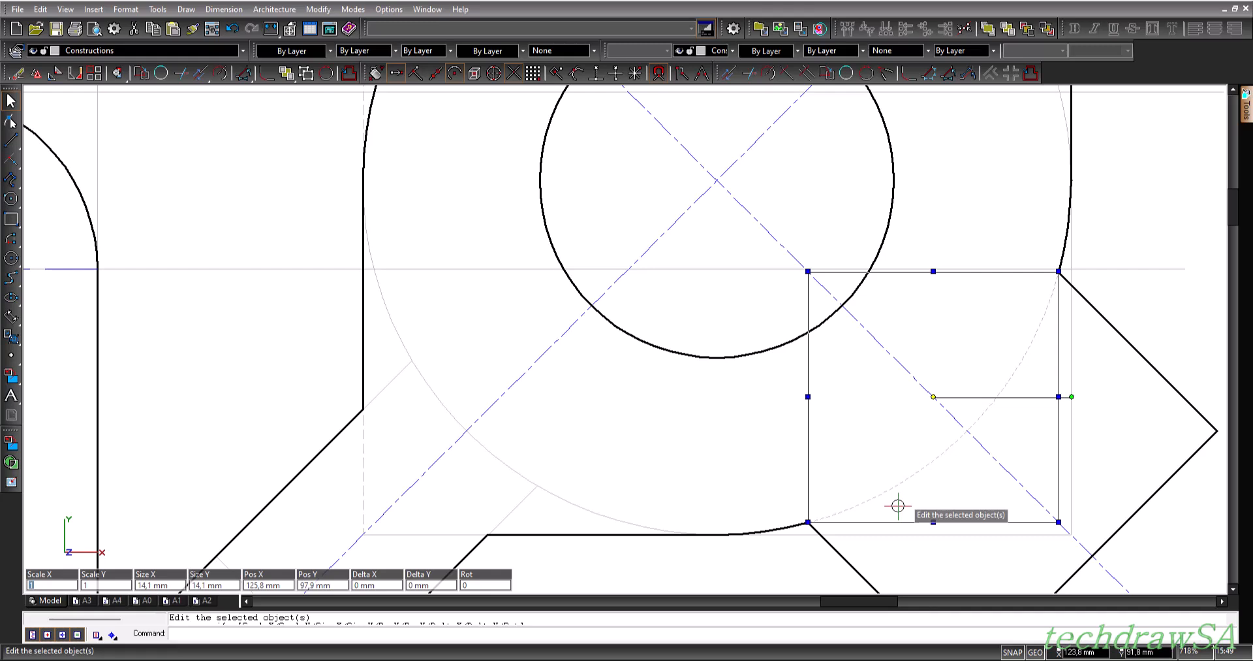
{"action": "left_click", "coordinate": [243, 51]}
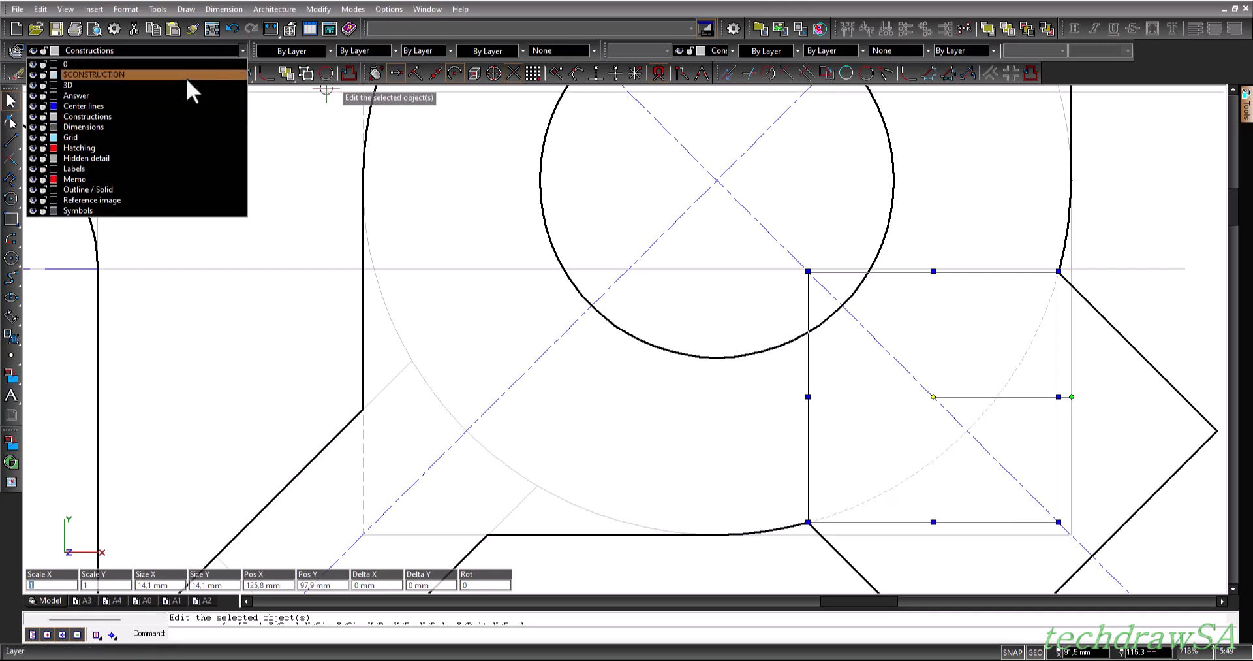
{"action": "left_click", "coordinate": [81, 158]}
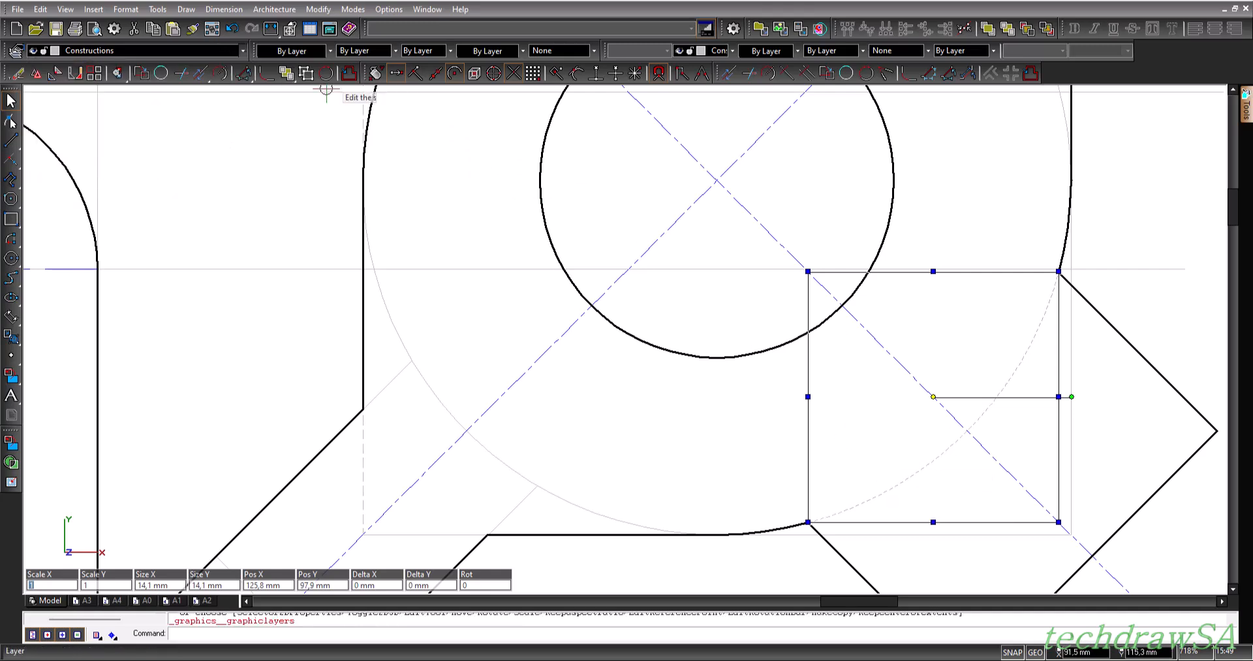
- Give the lower-right hidden arc a DASHED pen pattern with a dash scale of .3 and alignment enabled
{"action": "double_click", "coordinate": [934, 401]}
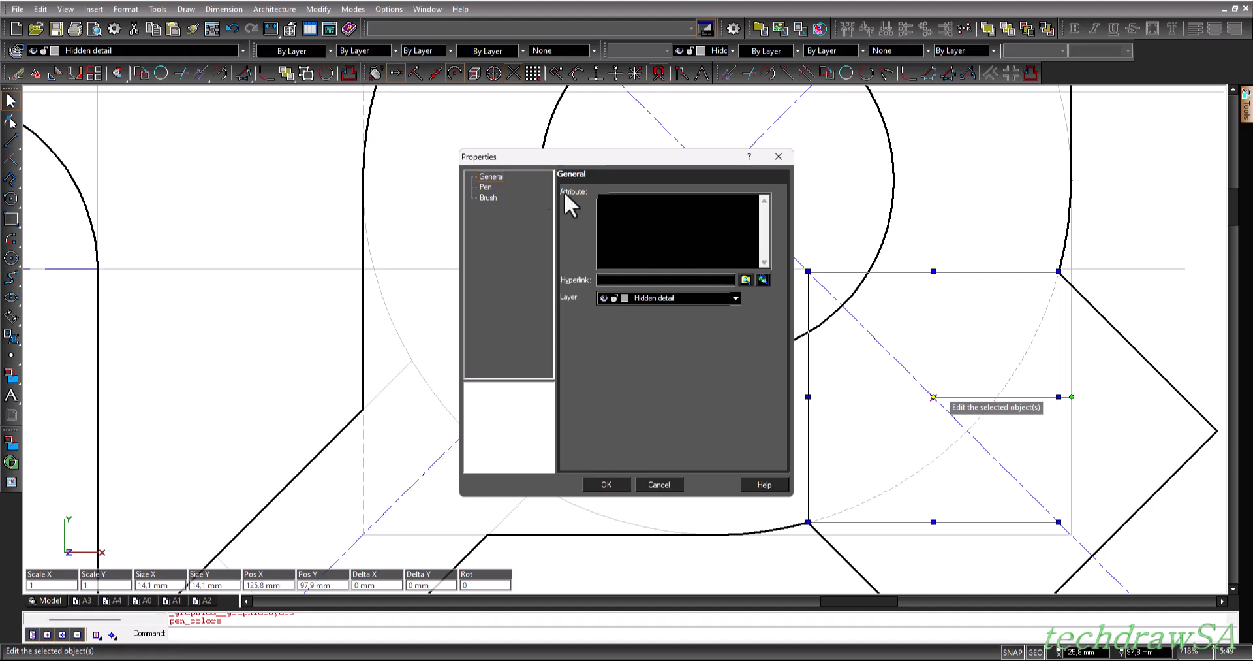
{"action": "left_click", "coordinate": [485, 186]}
{"action": "left_click", "coordinate": [592, 374]}
{"action": "left_click_drag", "start_coordinate": [639, 358], "coordinate": [586, 352]}
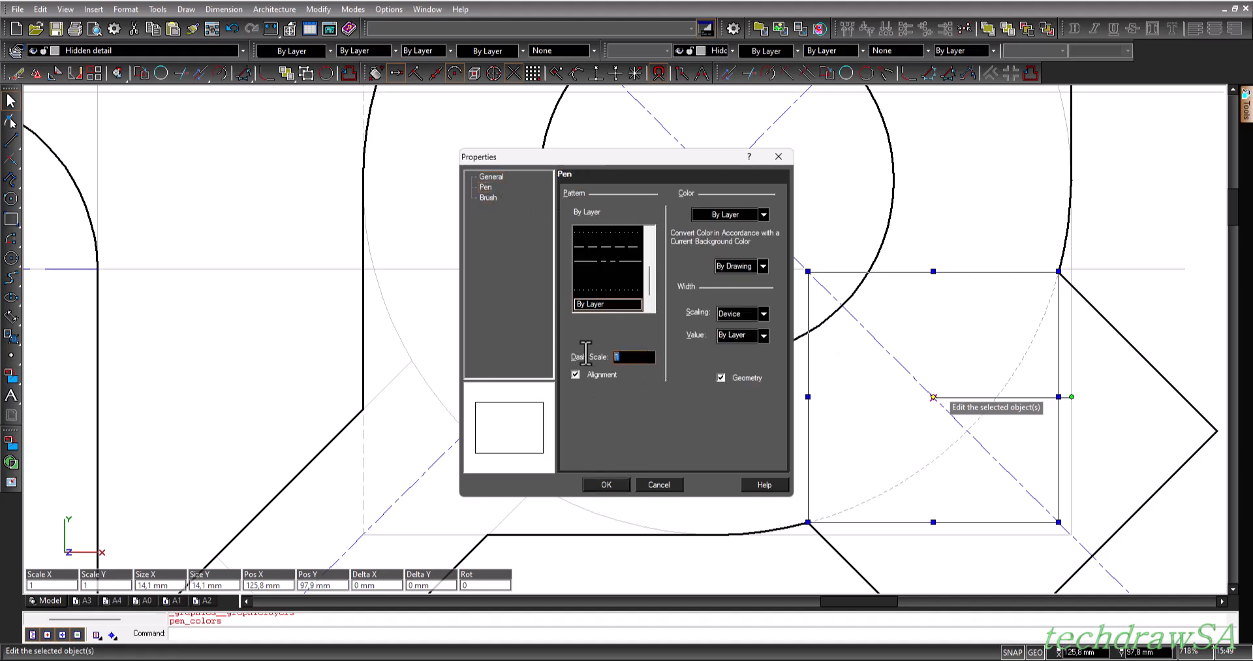
{"action": "left_click_drag", "start_coordinate": [648, 286], "coordinate": [650, 231]}
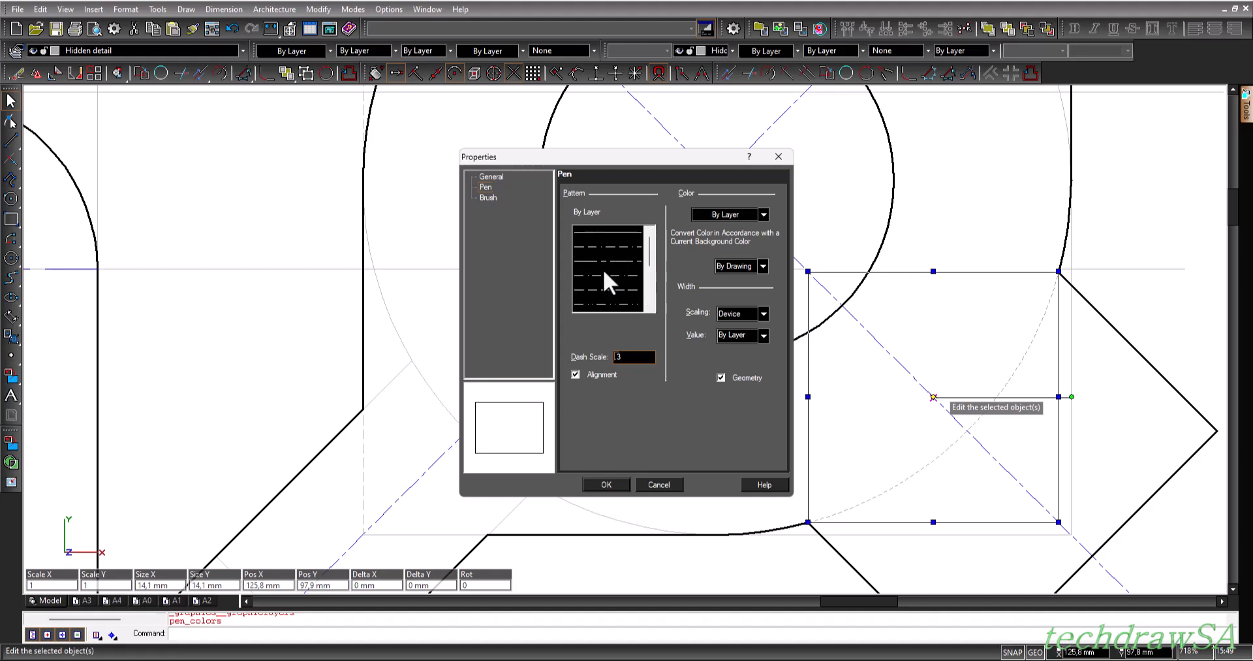
{"action": "left_click", "coordinate": [613, 289]}
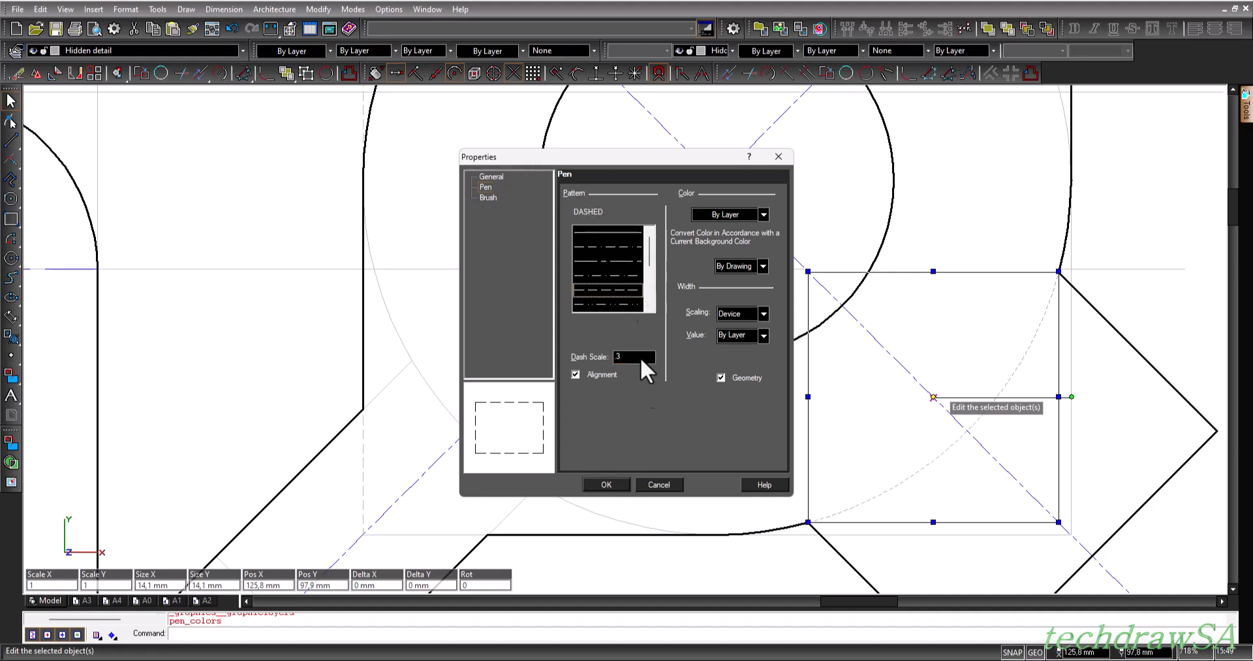
{"action": "left_click", "coordinate": [604, 484]}
{"action": "key", "text": "Escape"}
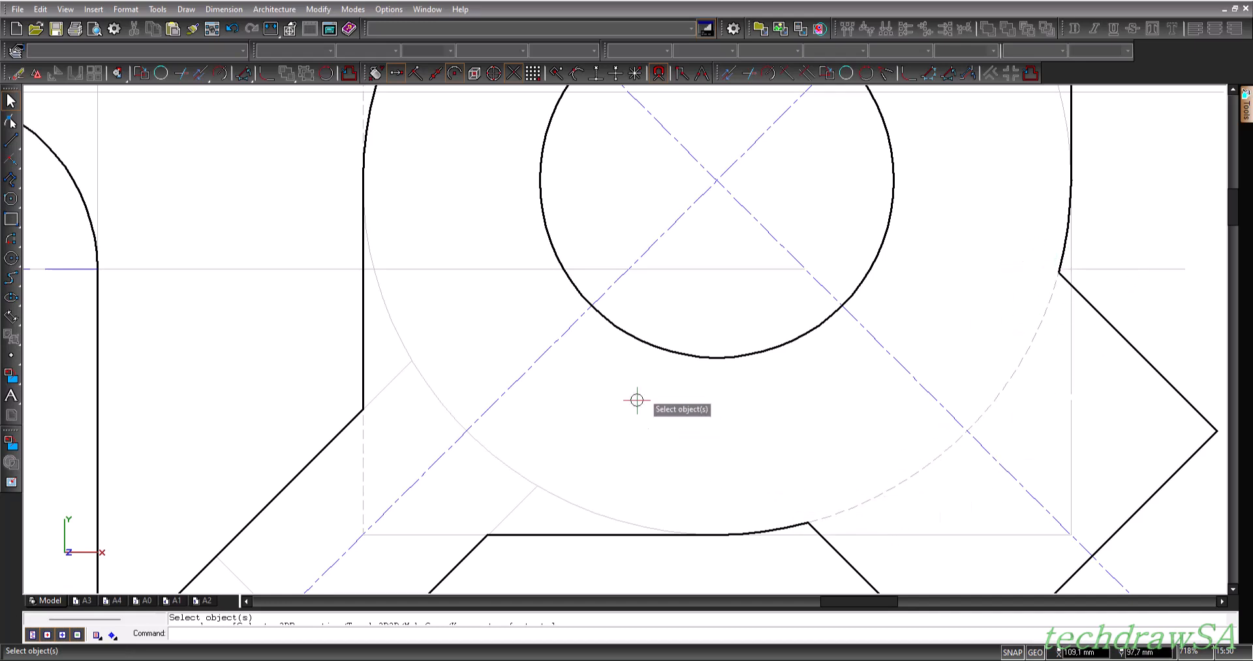
- Give the four centre lines of the two rounded corners on the figure's left part a dash-dot pen pattern
{"action": "scroll", "coordinate": [448, 280], "scroll_direction": "down", "scroll_amount": 5}
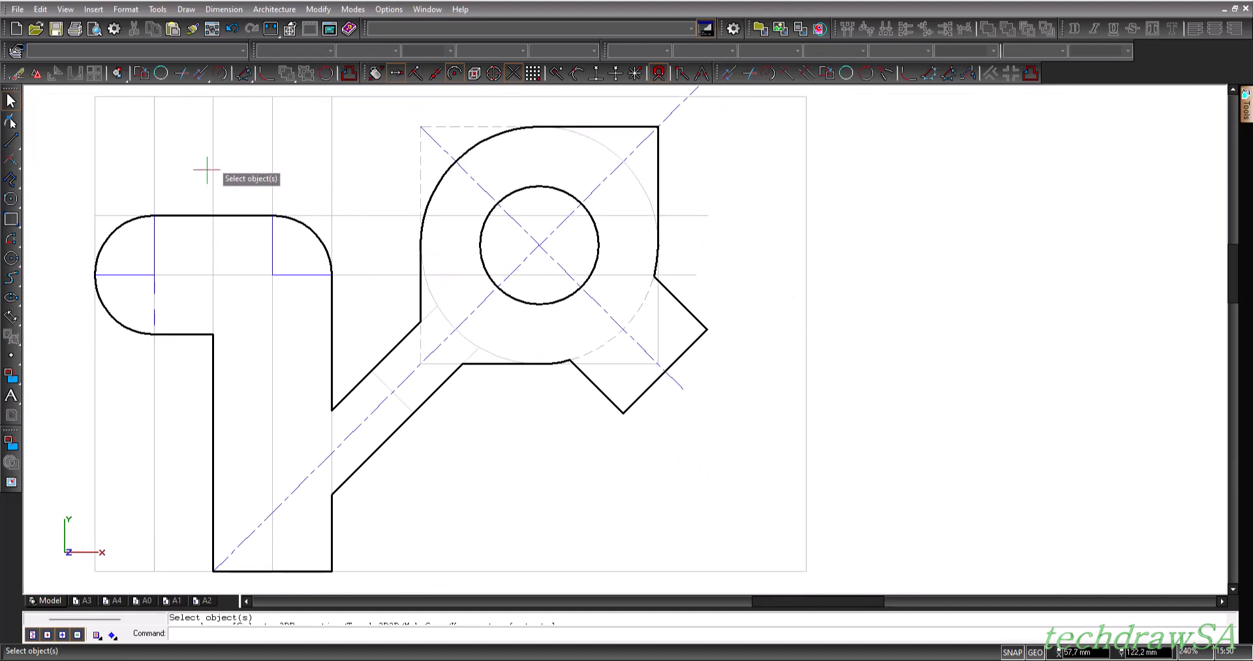
{"action": "scroll", "coordinate": [208, 167], "scroll_direction": "up", "scroll_amount": 1}
{"action": "left_click_drag", "start_coordinate": [846, 606], "coordinate": [742, 608]}
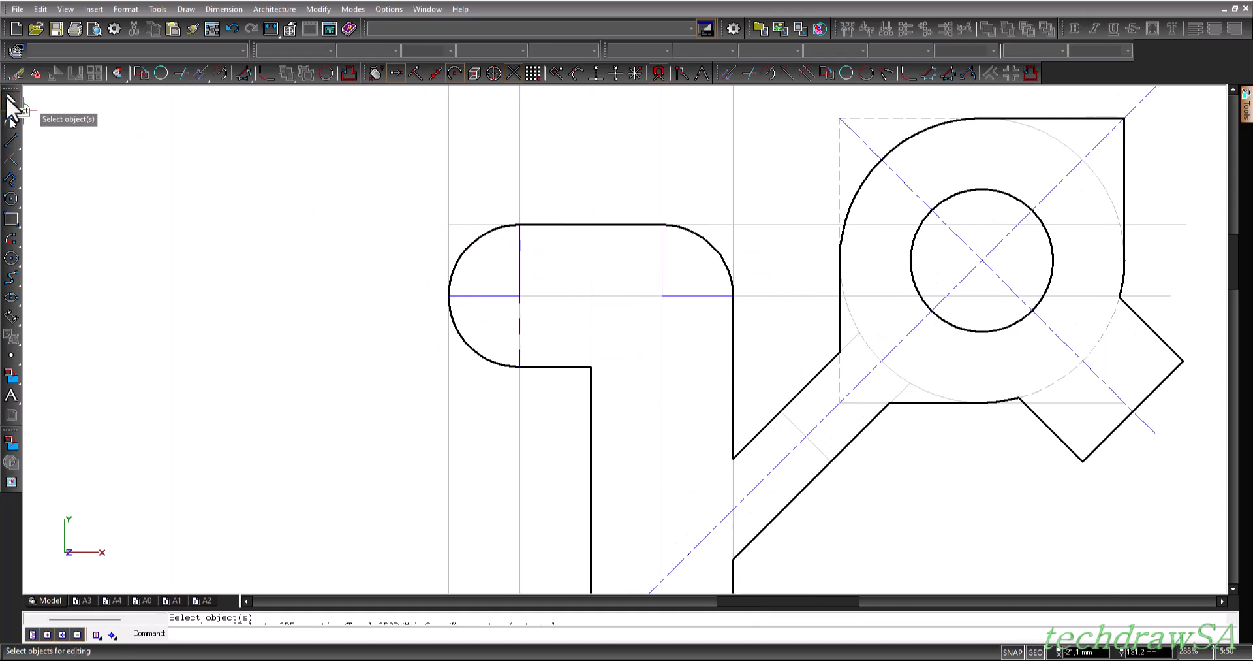
{"action": "scroll", "coordinate": [596, 282], "scroll_direction": "up", "scroll_amount": 4}
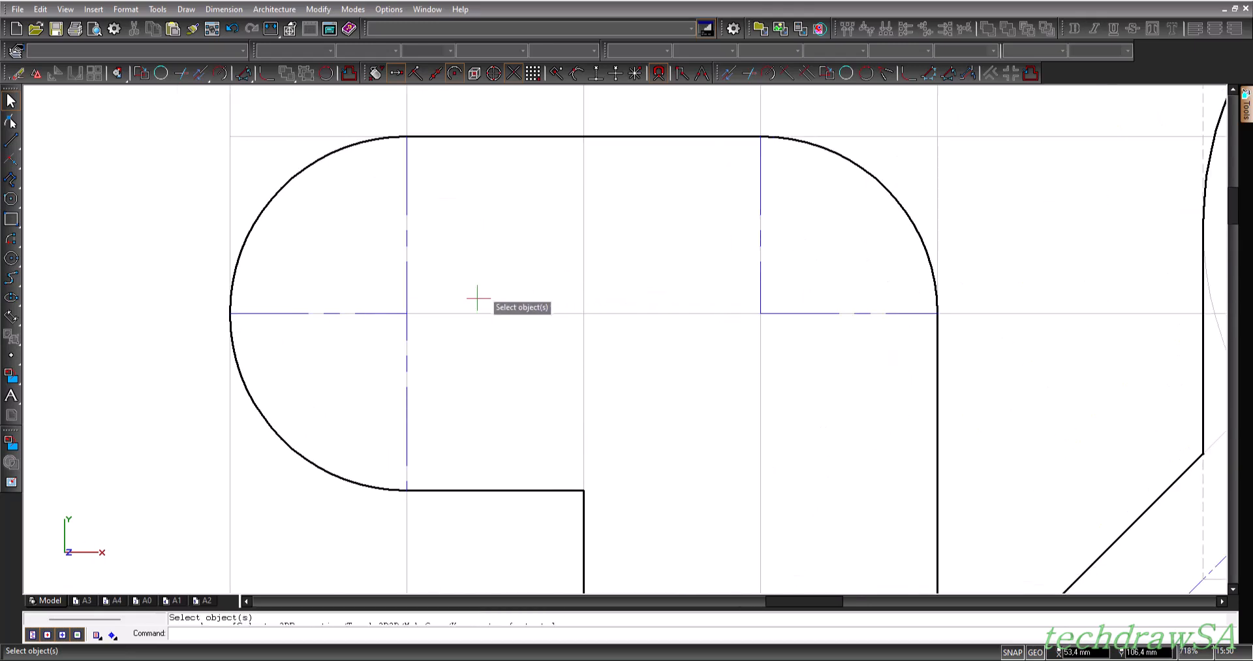
{"action": "left_click", "coordinate": [350, 314]}
{"action": "left_click", "coordinate": [388, 336]}
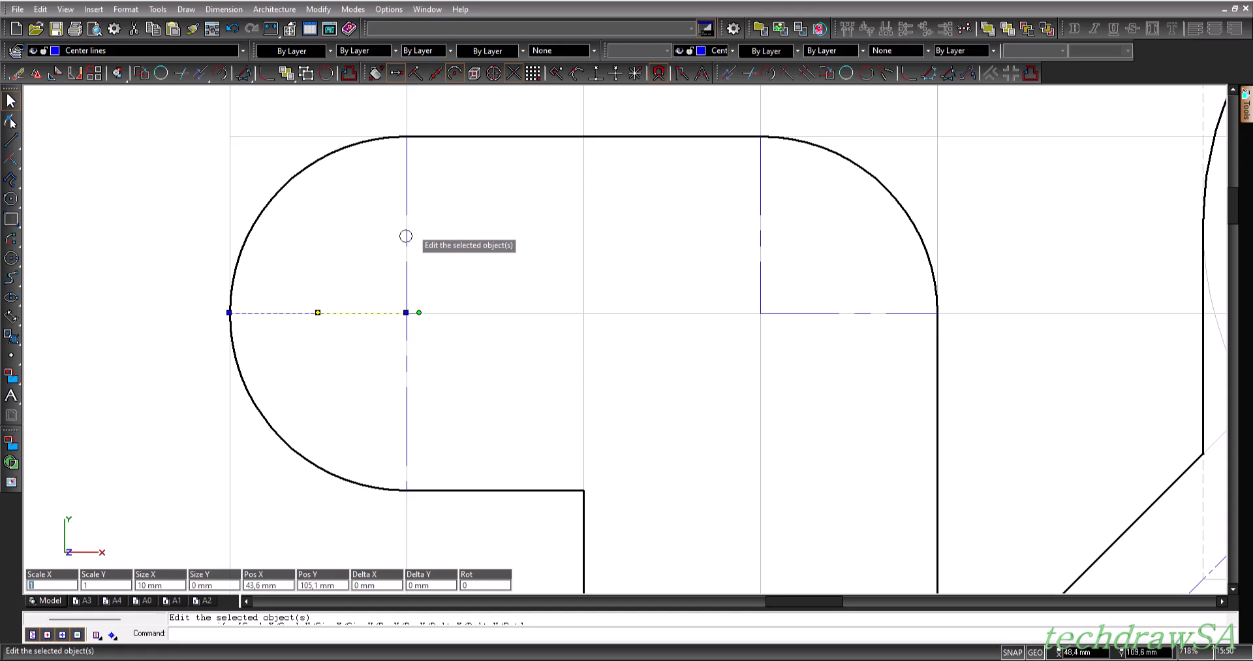
{"action": "left_click", "coordinate": [417, 244]}
{"action": "left_click", "coordinate": [460, 260]}
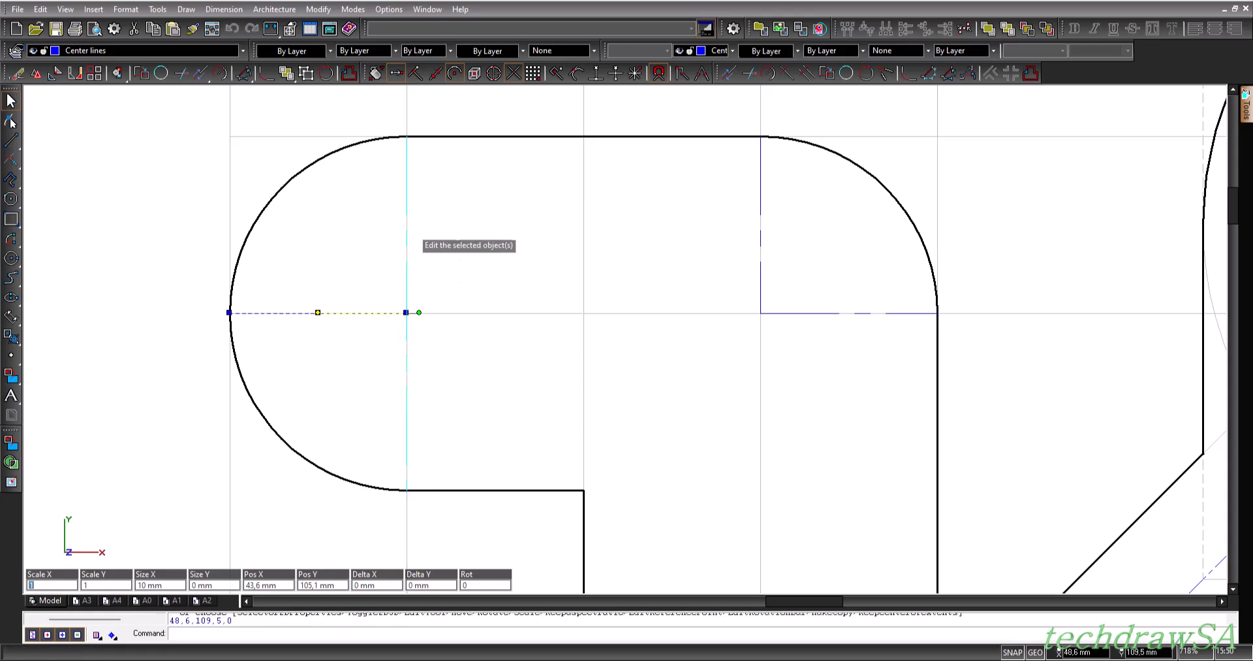
{"action": "left_click", "coordinate": [759, 223]}
{"action": "left_click", "coordinate": [796, 248]}
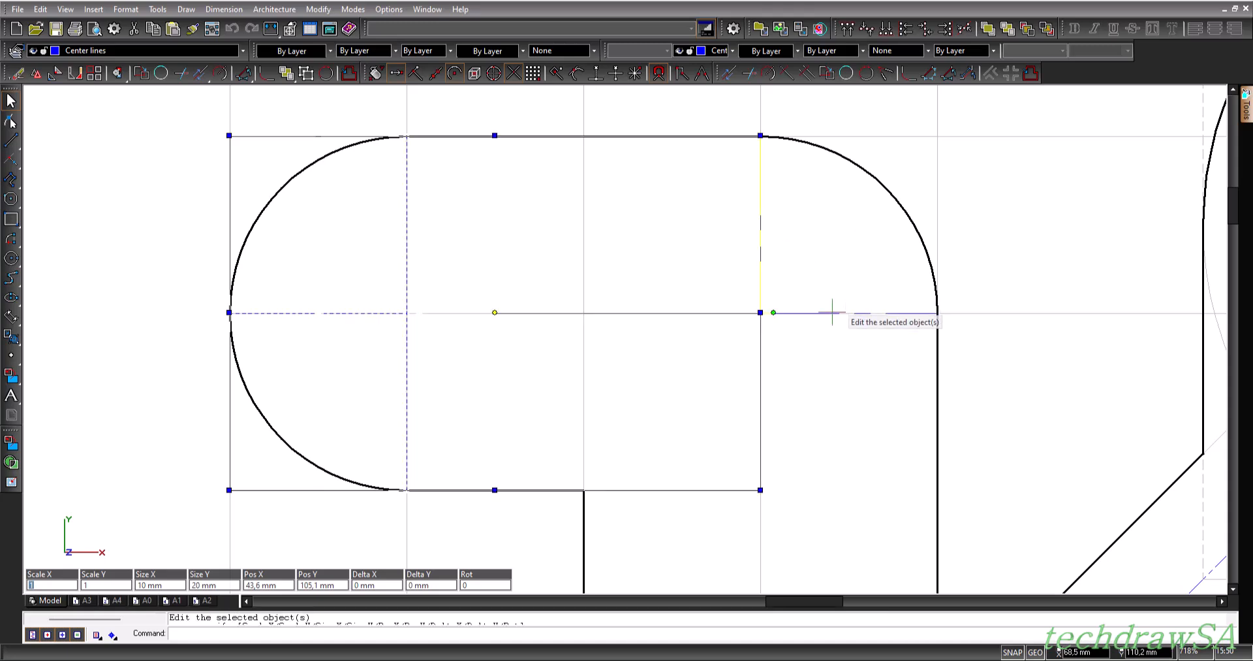
{"action": "left_click", "coordinate": [871, 335]}
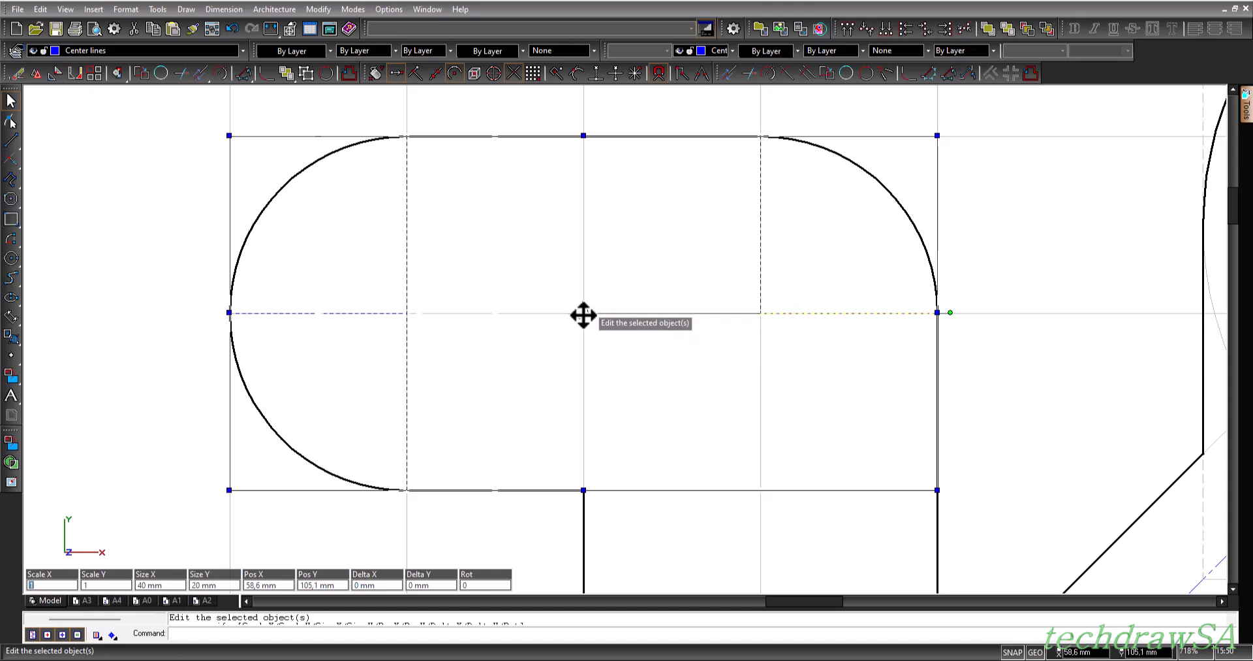
{"action": "left_click", "coordinate": [584, 313]}
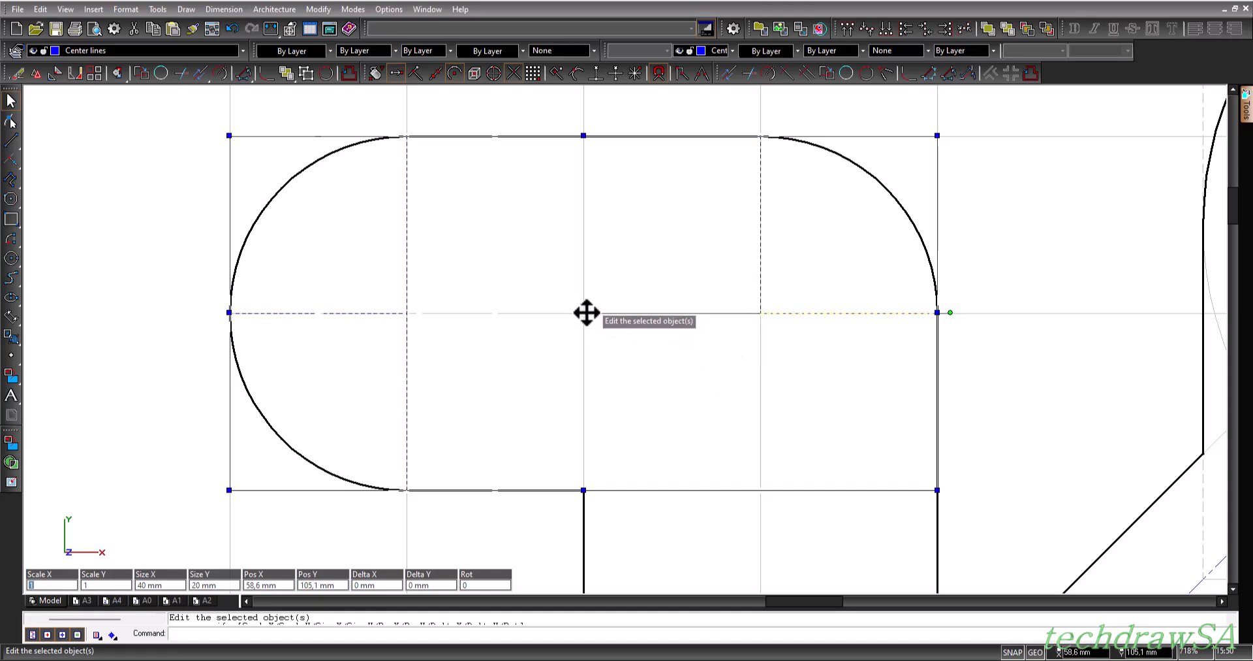
{"action": "right_click", "coordinate": [585, 312]}
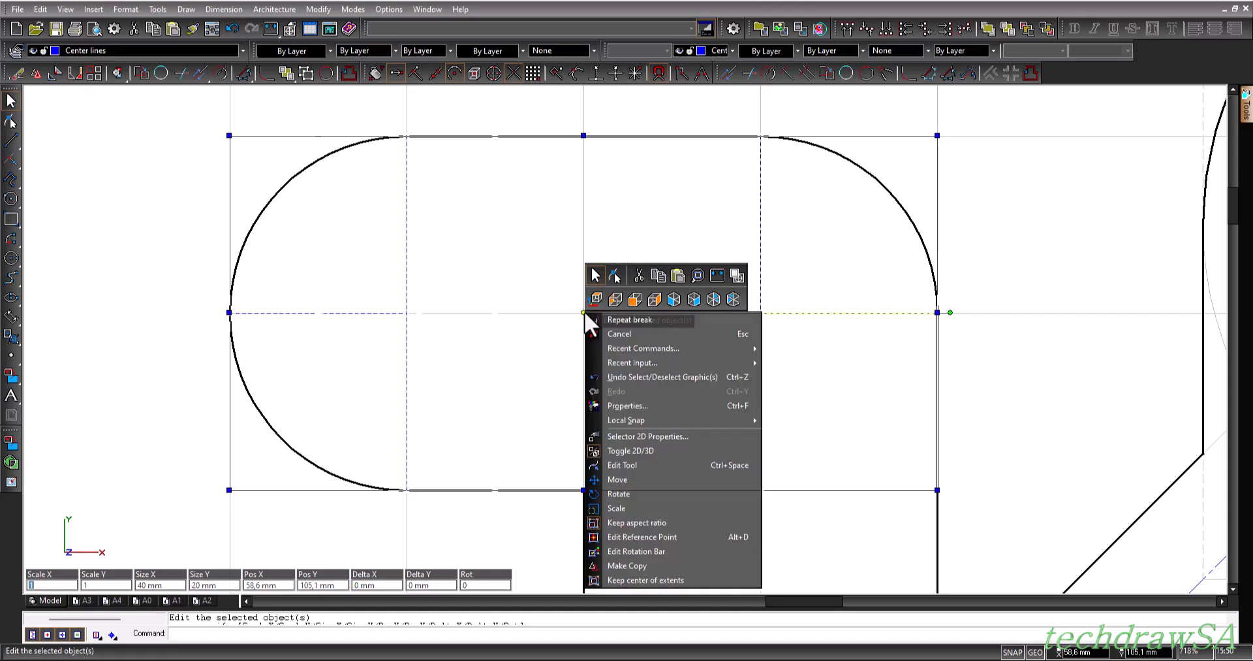
{"action": "left_click", "coordinate": [621, 405]}
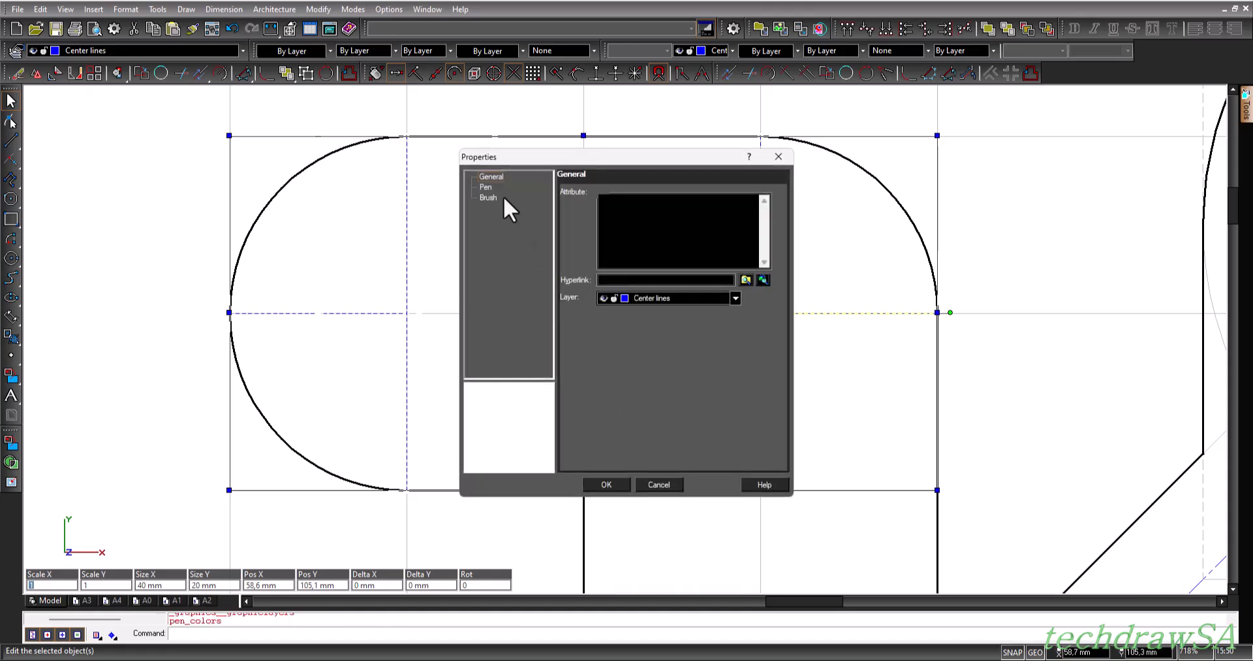
{"action": "left_click", "coordinate": [486, 186]}
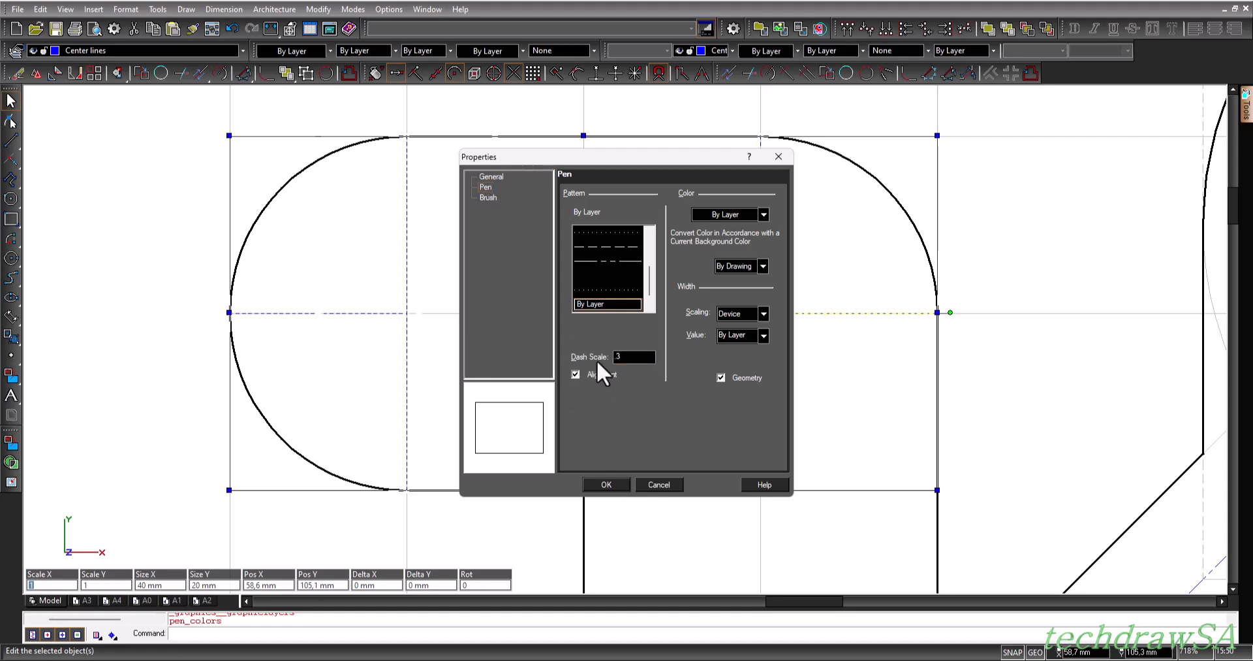
{"action": "left_click_drag", "start_coordinate": [649, 283], "coordinate": [648, 223]}
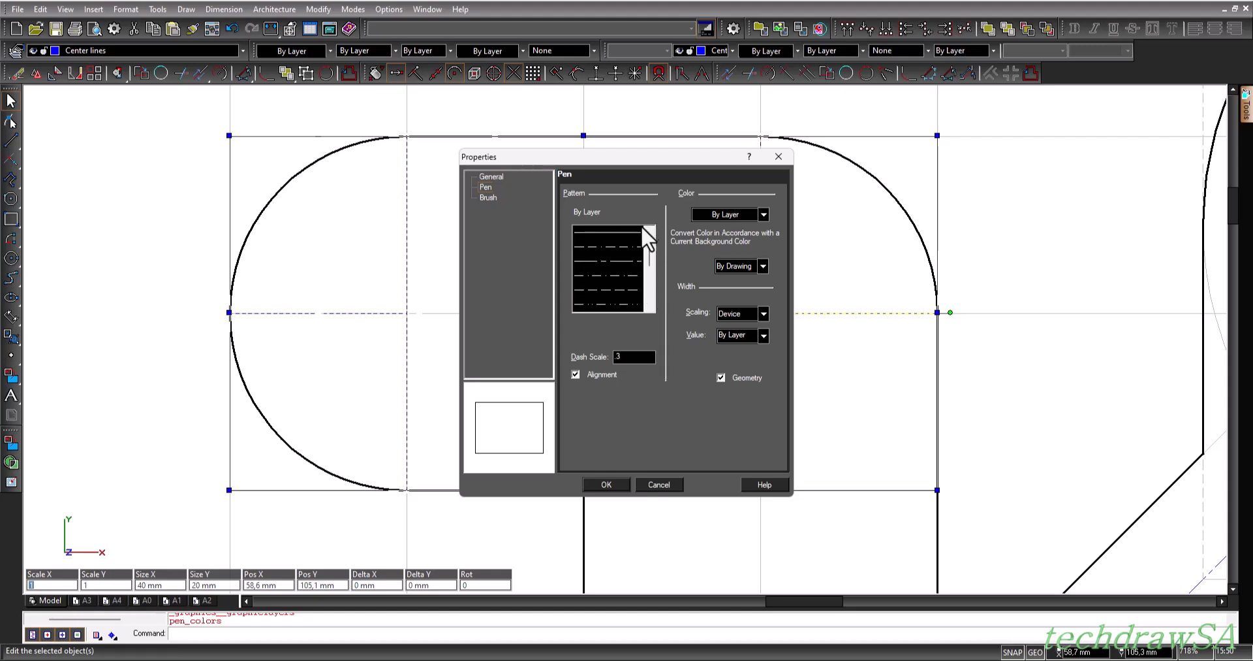
{"action": "left_click", "coordinate": [611, 261]}
{"action": "left_click", "coordinate": [606, 485]}
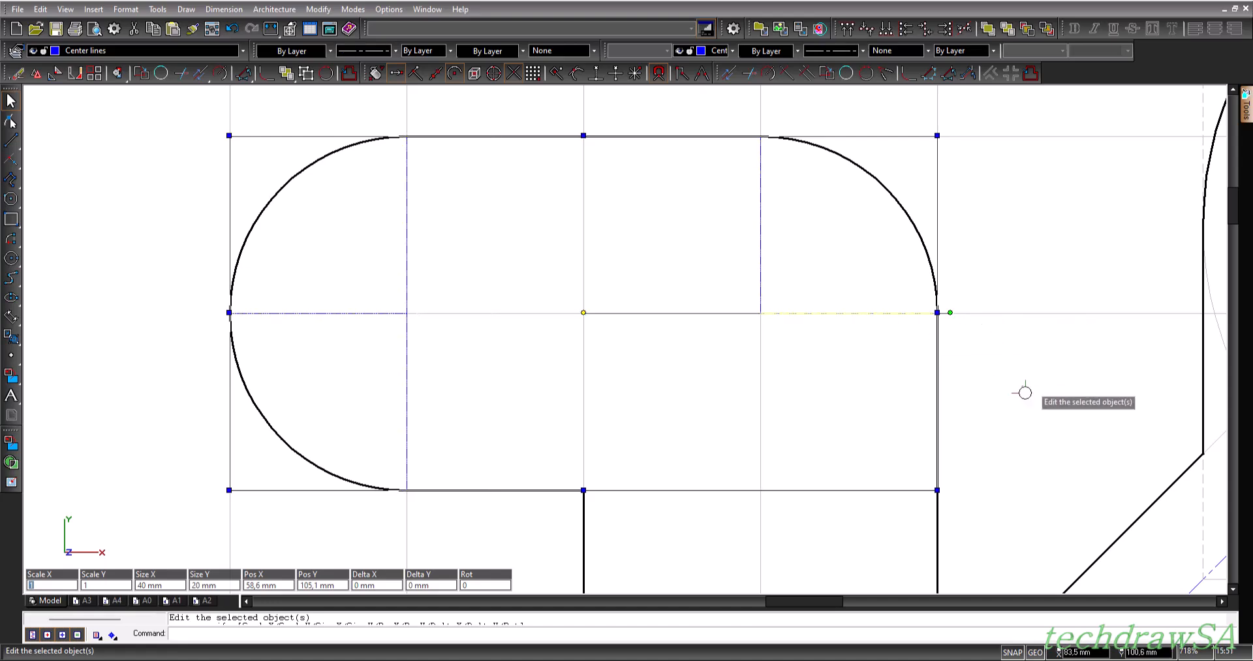
{"action": "scroll", "coordinate": [783, 336], "scroll_direction": "down", "scroll_amount": 3}
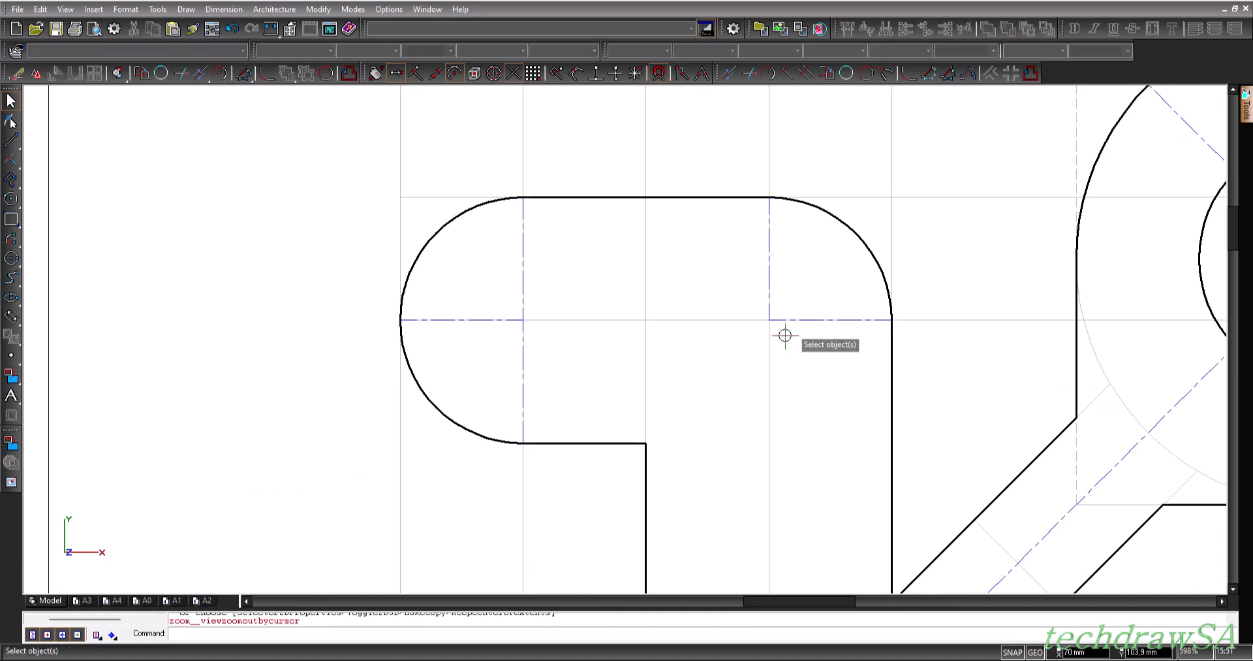
- Send the three vertical construction lines through the figure's left part behind all other objects
{"action": "scroll", "coordinate": [842, 343], "scroll_direction": "down", "scroll_amount": 2}
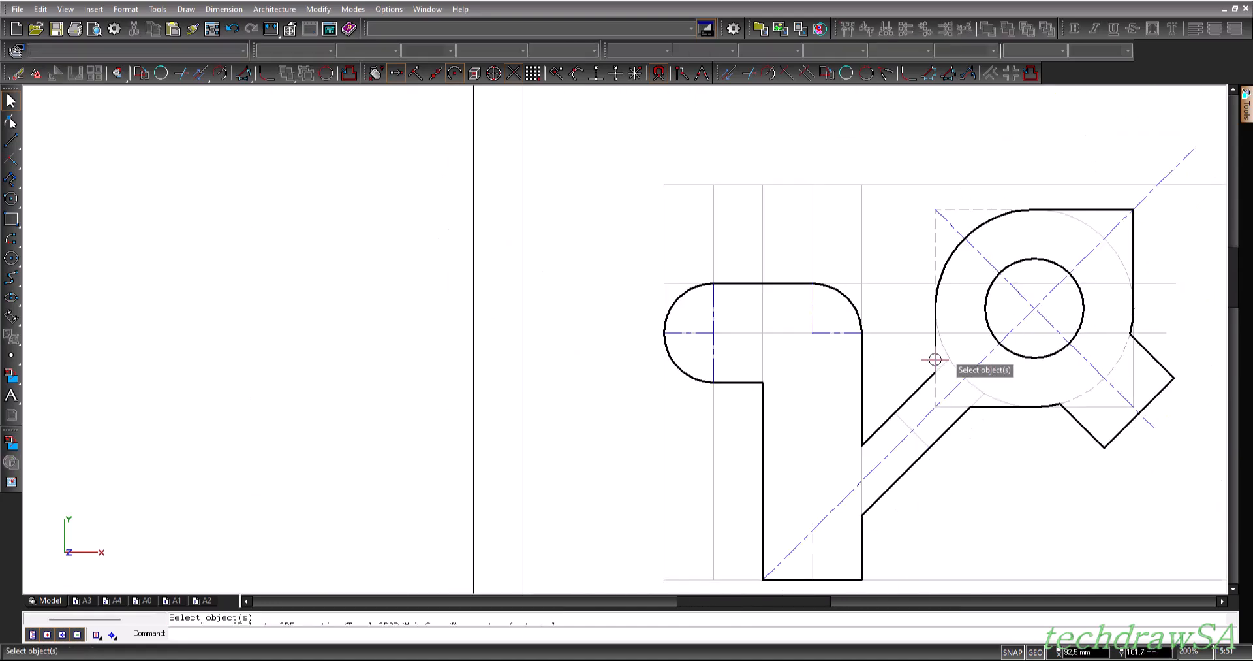
{"action": "scroll", "coordinate": [783, 288], "scroll_direction": "up", "scroll_amount": 3}
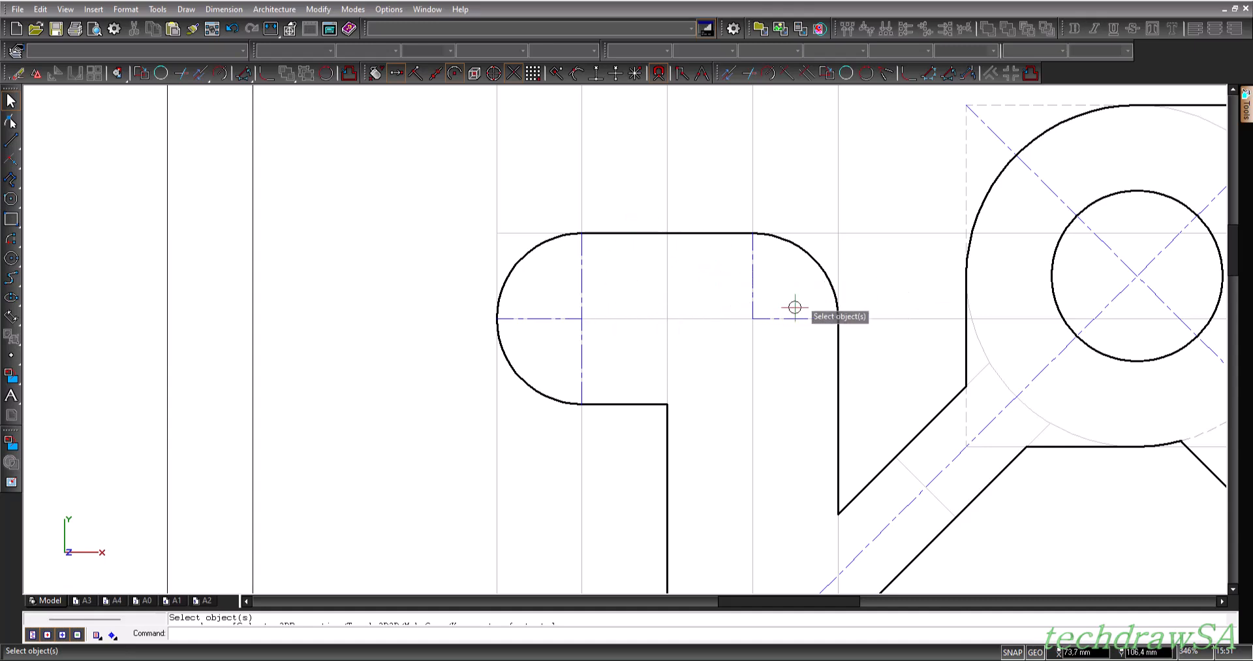
{"action": "scroll", "coordinate": [907, 211], "scroll_direction": "down", "scroll_amount": 2}
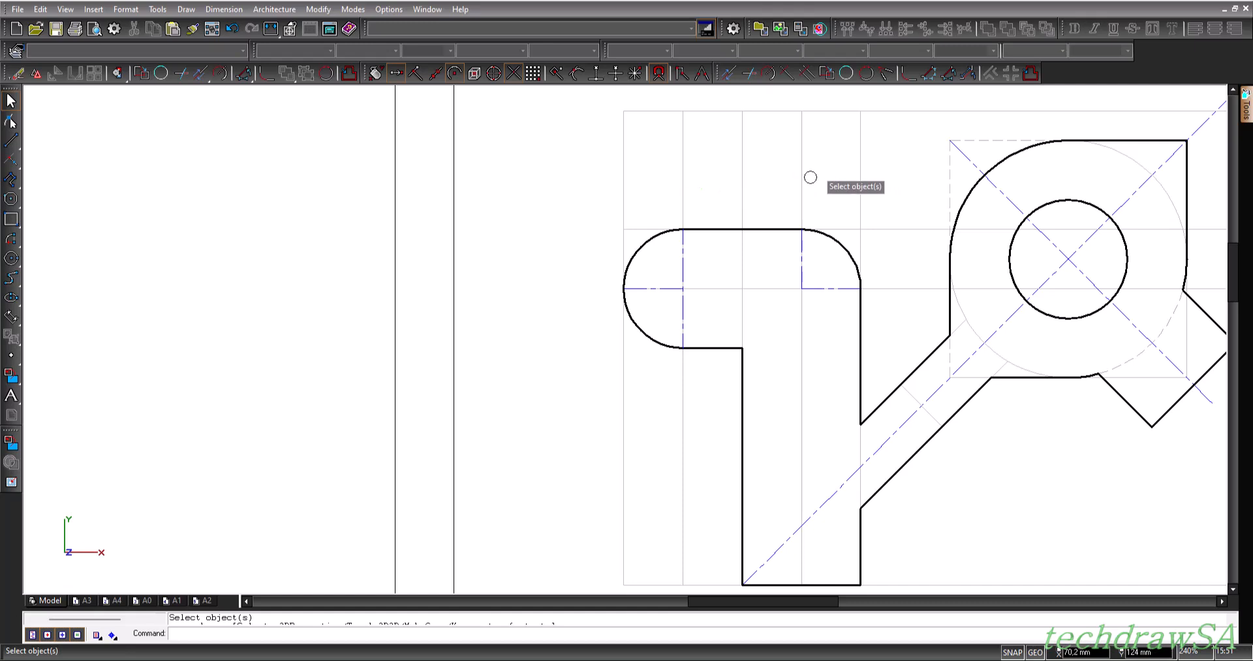
{"action": "left_click_drag", "start_coordinate": [819, 188], "coordinate": [632, 127]}
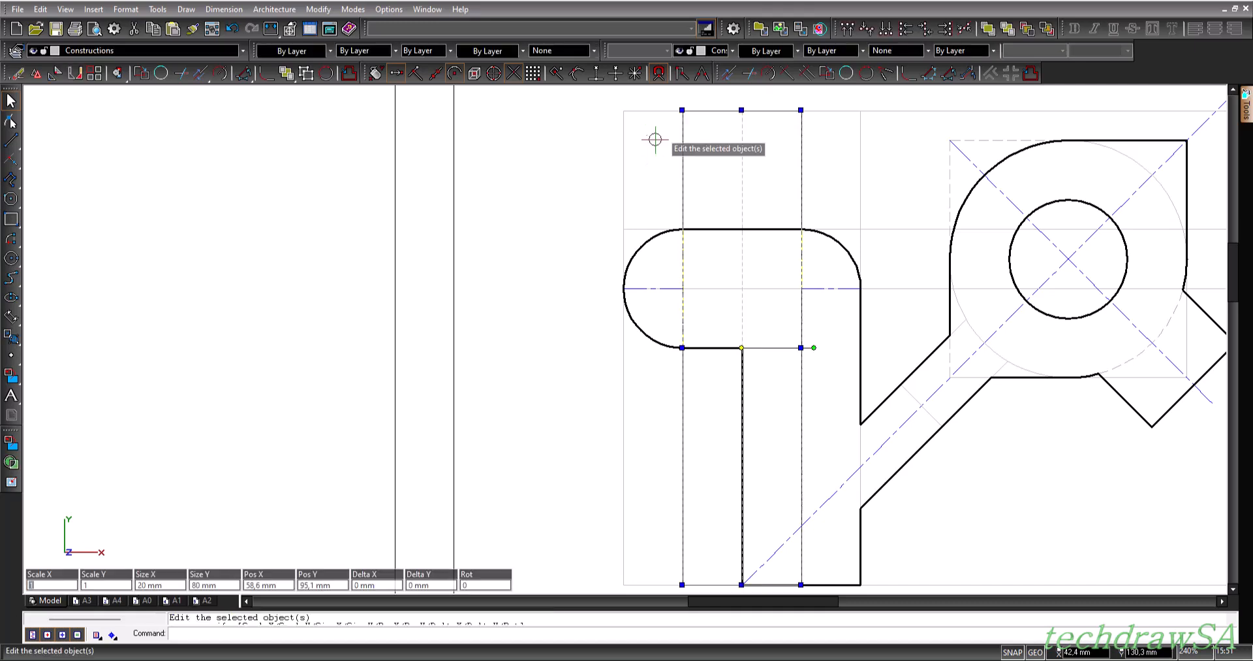
{"action": "left_click", "coordinate": [1005, 30]}
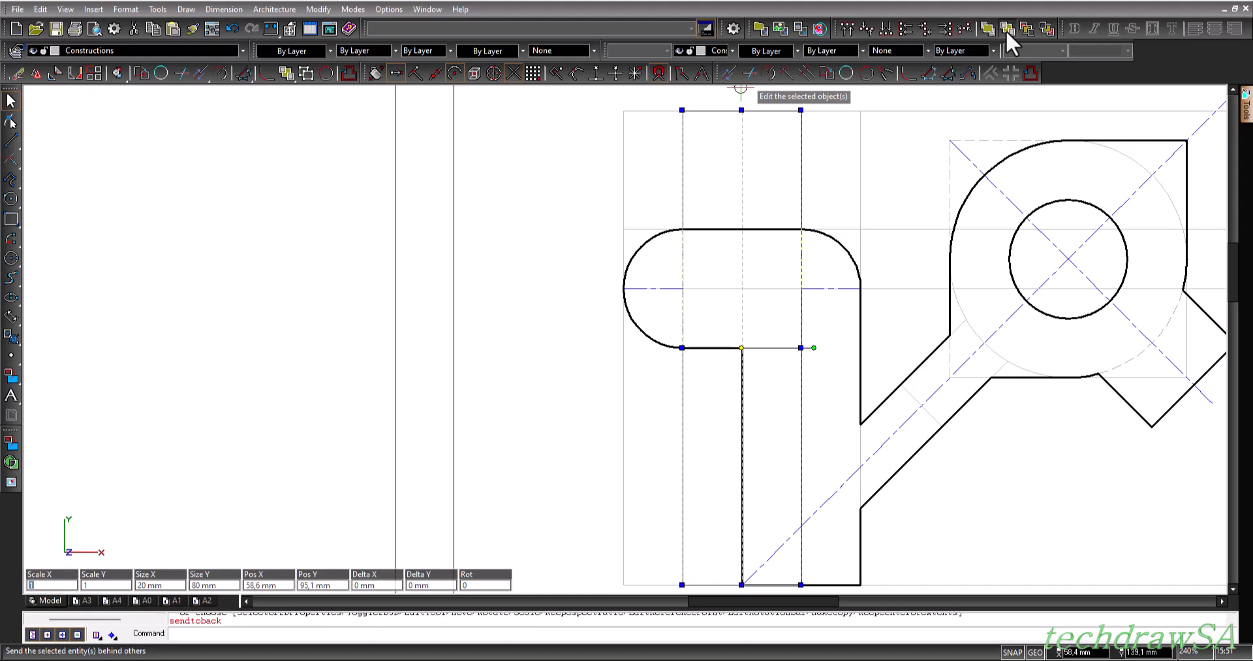
{"action": "left_click", "coordinate": [542, 218]}
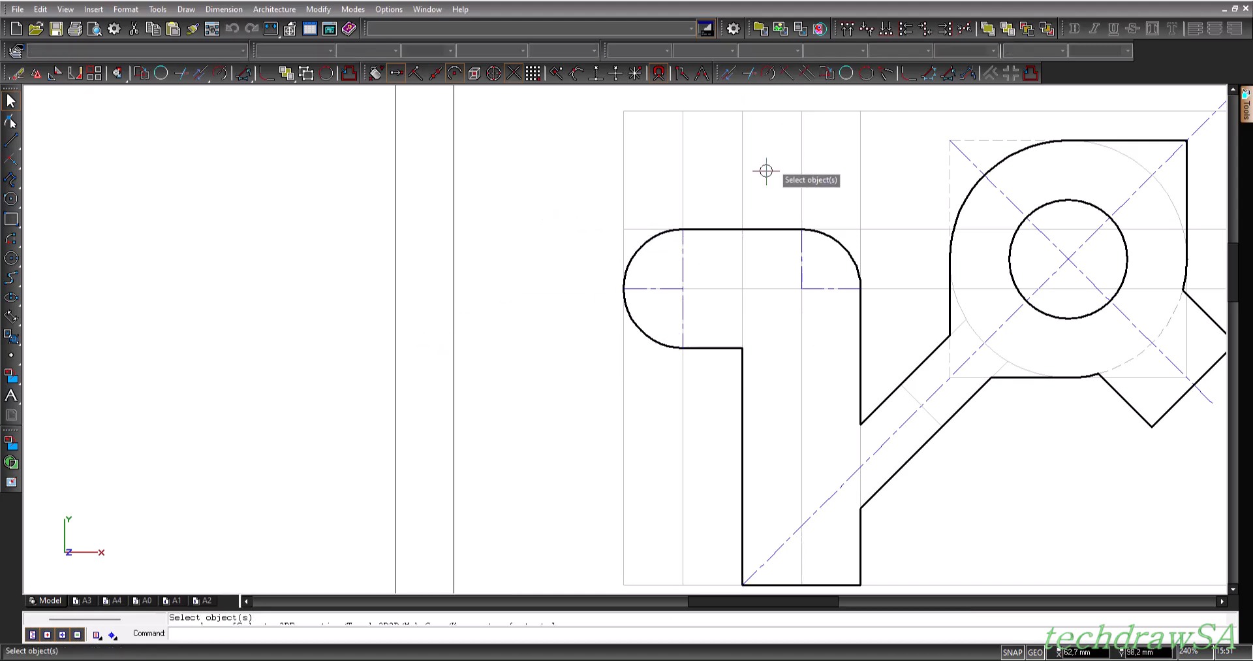
- Compare the drawn figure and its centre lines with the dimensioned reference drawing
{"action": "scroll", "coordinate": [825, 307], "scroll_direction": "up", "scroll_amount": 3}
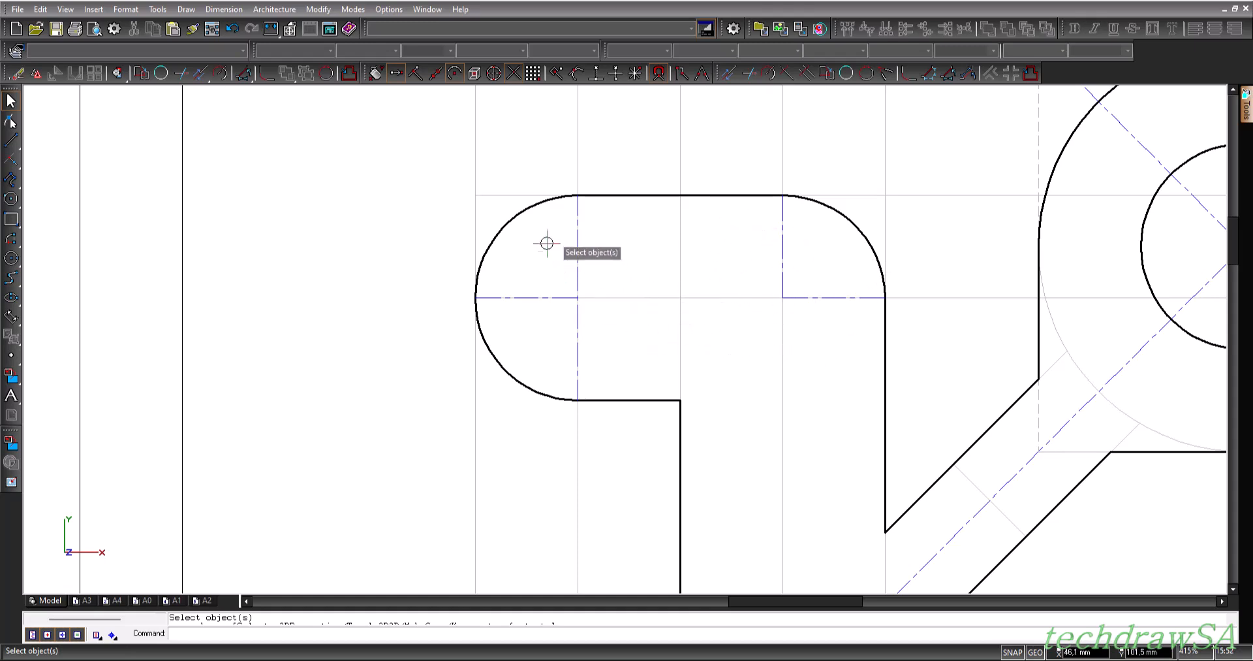
{"action": "scroll", "coordinate": [588, 203], "scroll_direction": "down", "scroll_amount": 2}
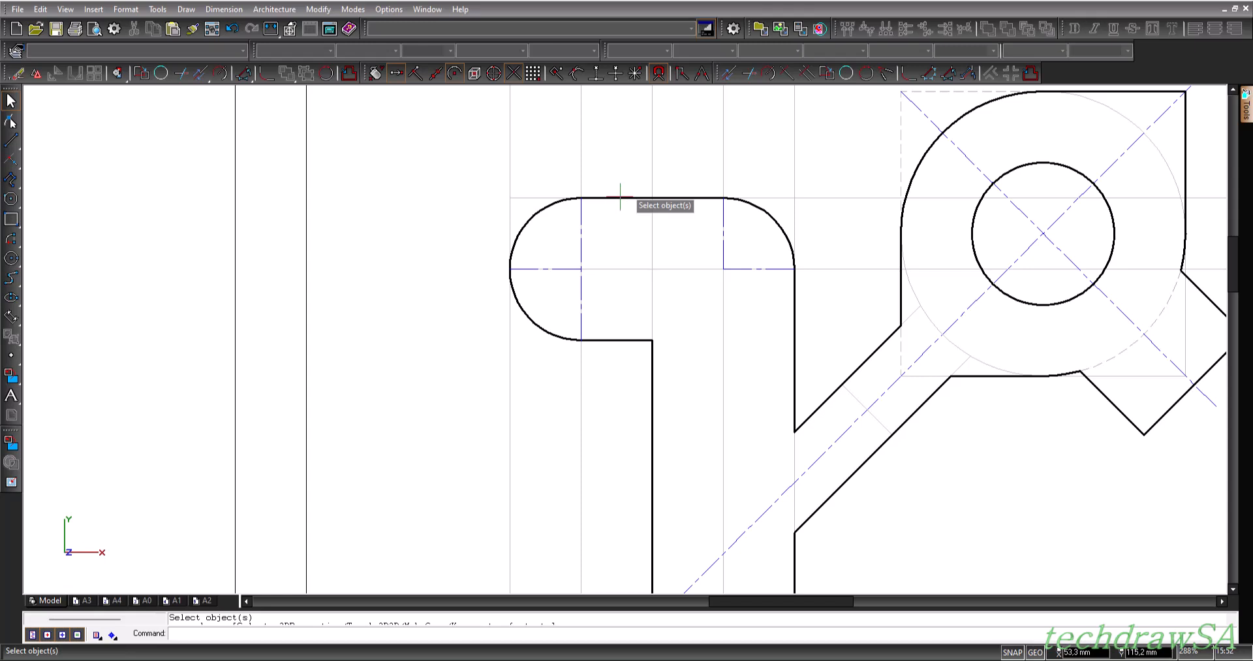
{"action": "scroll", "coordinate": [623, 197], "scroll_direction": "down", "scroll_amount": 1}
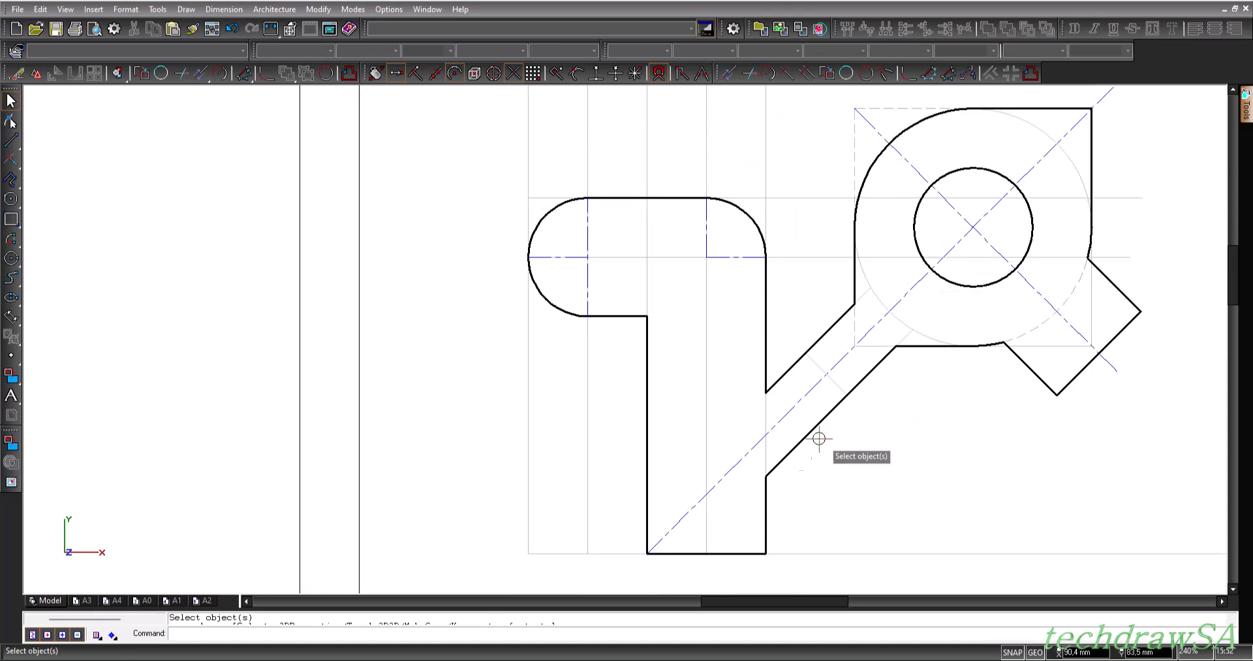
{"action": "left_click_drag", "start_coordinate": [806, 601], "coordinate": [894, 604]}
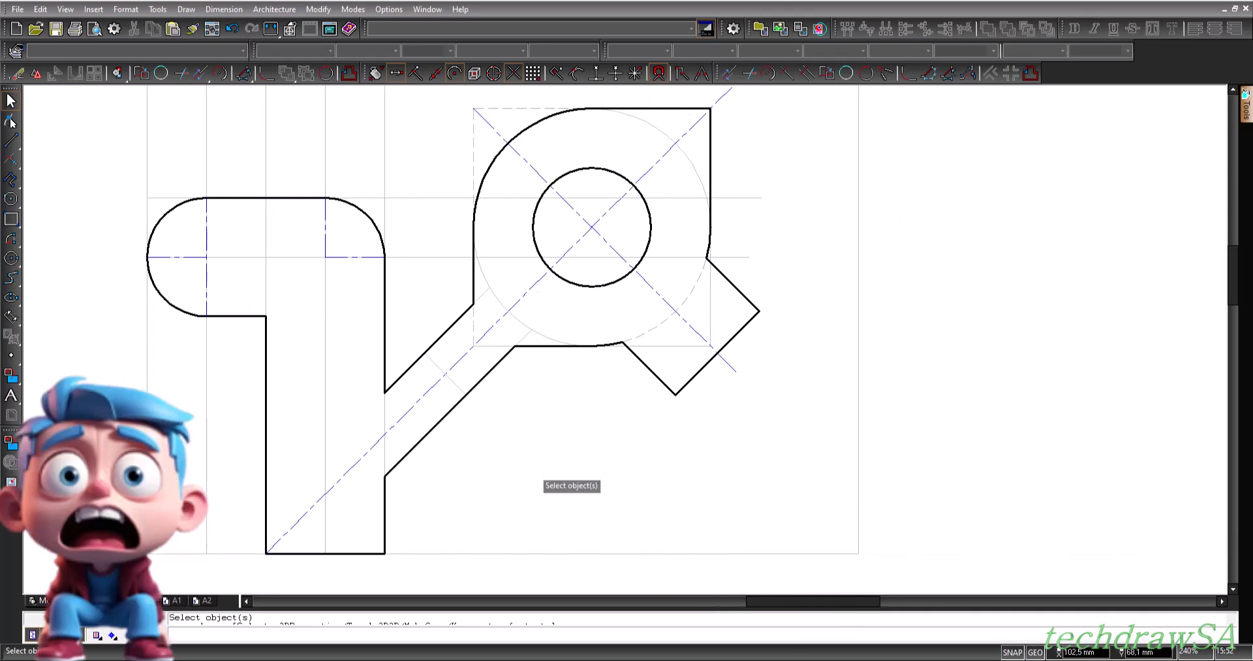
{"action": "left_click_drag", "start_coordinate": [799, 604], "coordinate": [828, 600]}
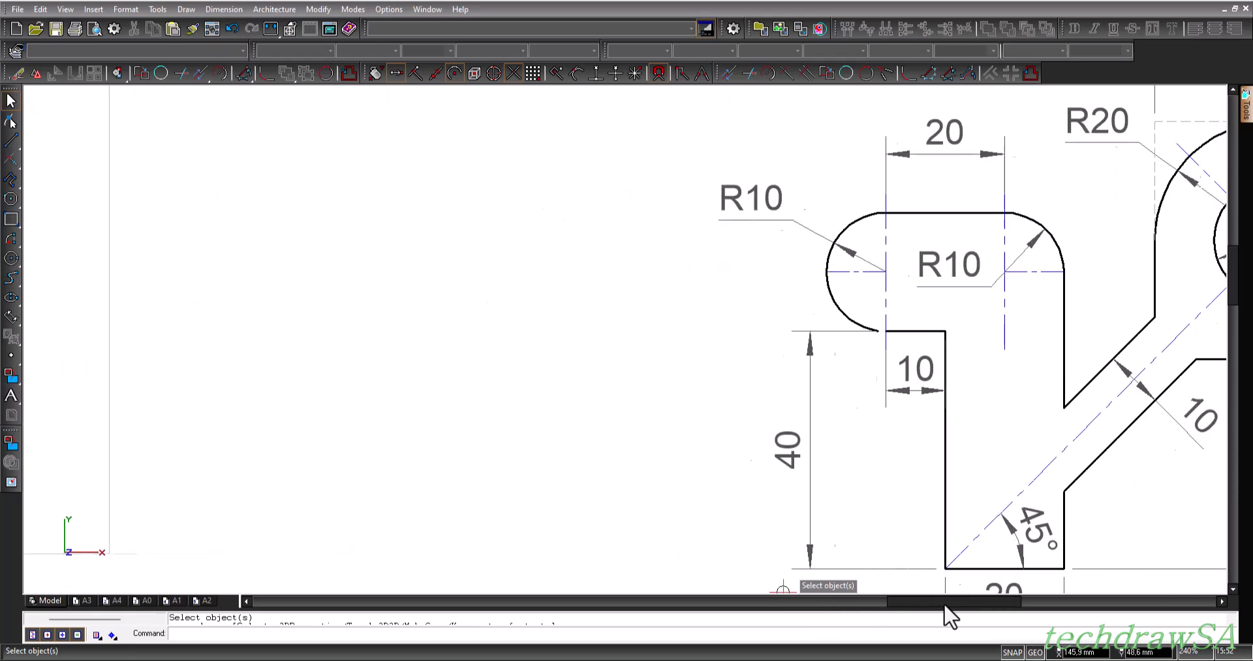
{"action": "left_click_drag", "start_coordinate": [944, 602], "coordinate": [1008, 608]}
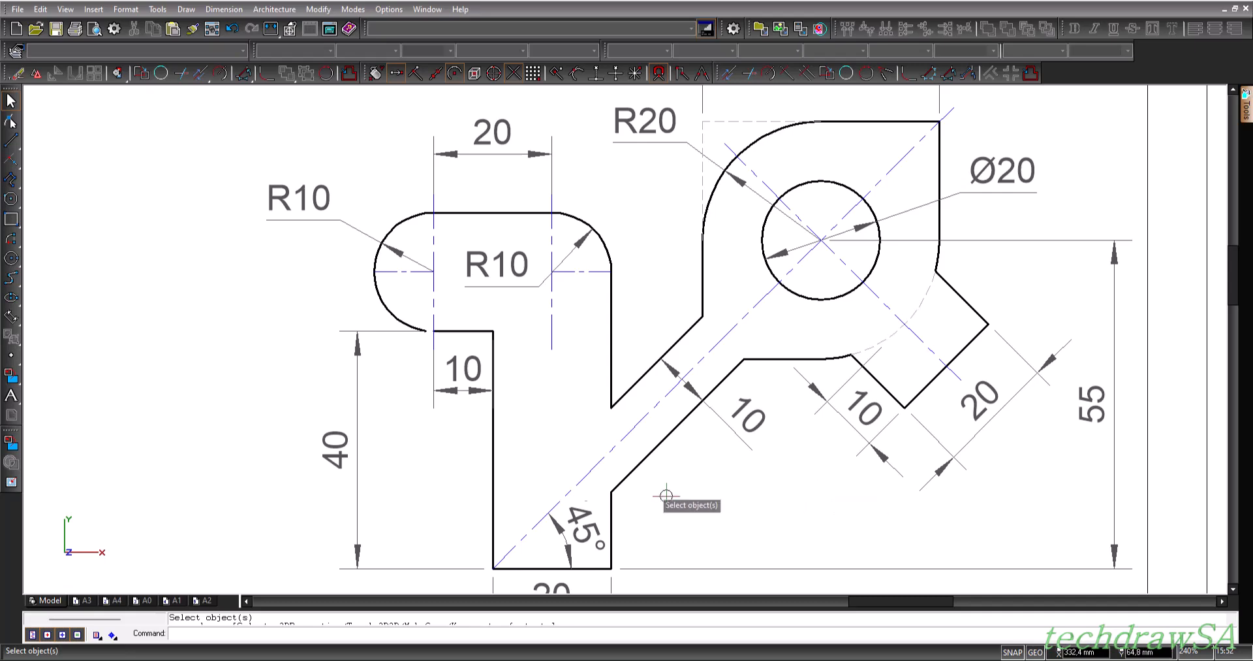
{"action": "left_click_drag", "start_coordinate": [886, 602], "coordinate": [609, 594]}
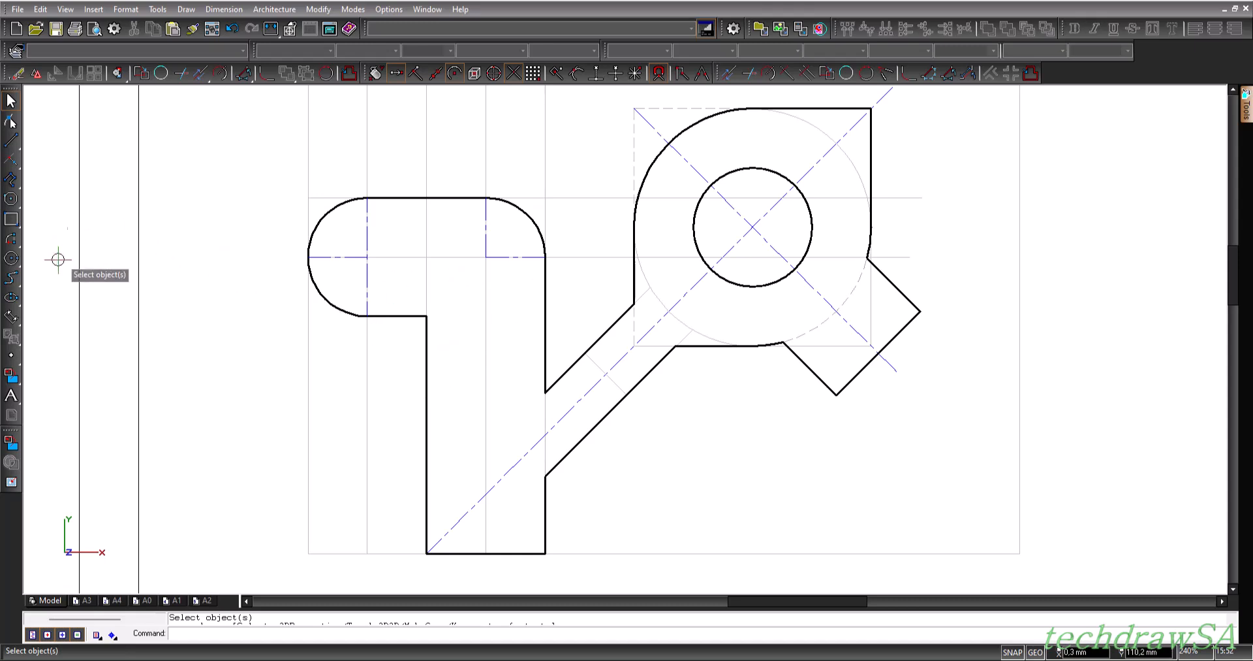
- Dimension the vertical height from the figure's bottom-left corner to the left arc's lower end, placed left of the figure on the Dimensions layer
{"action": "left_click", "coordinate": [11, 318]}
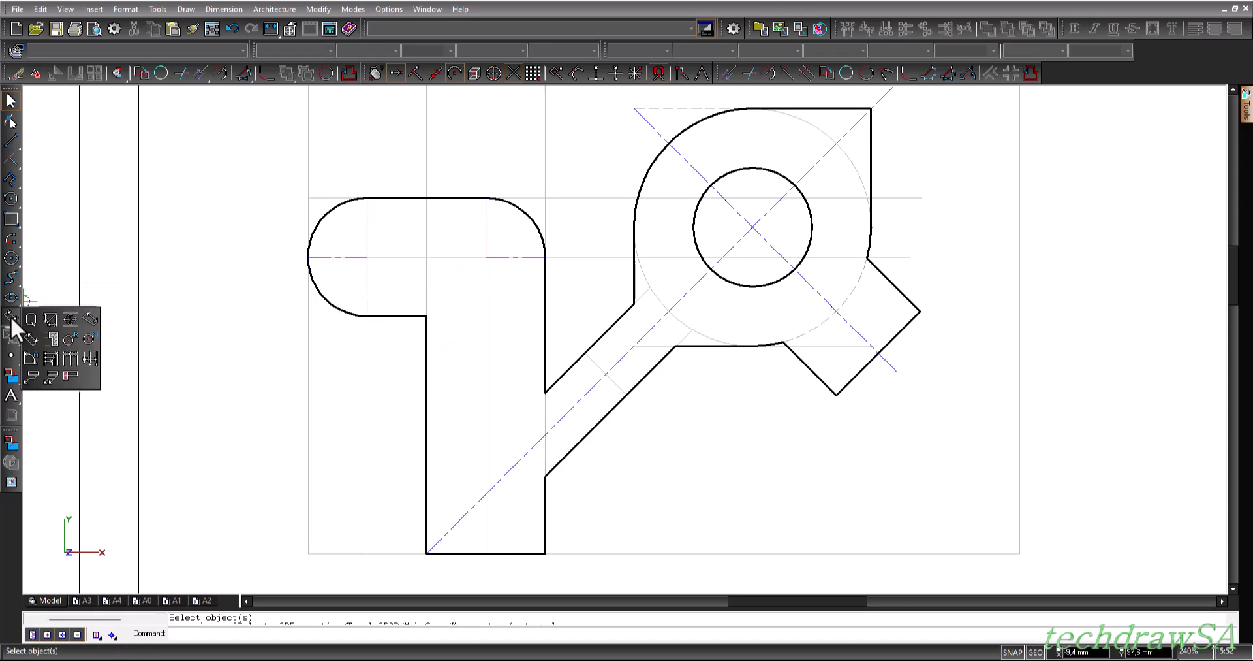
{"action": "left_click", "coordinate": [70, 321]}
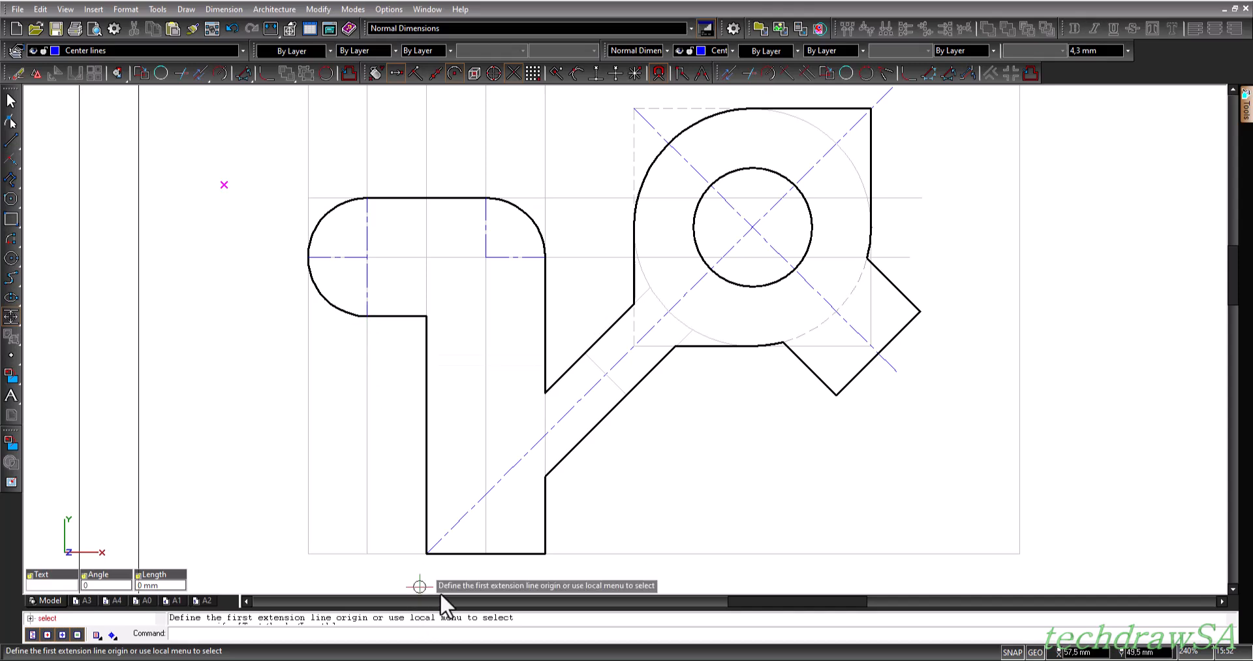
{"action": "left_click", "coordinate": [428, 553]}
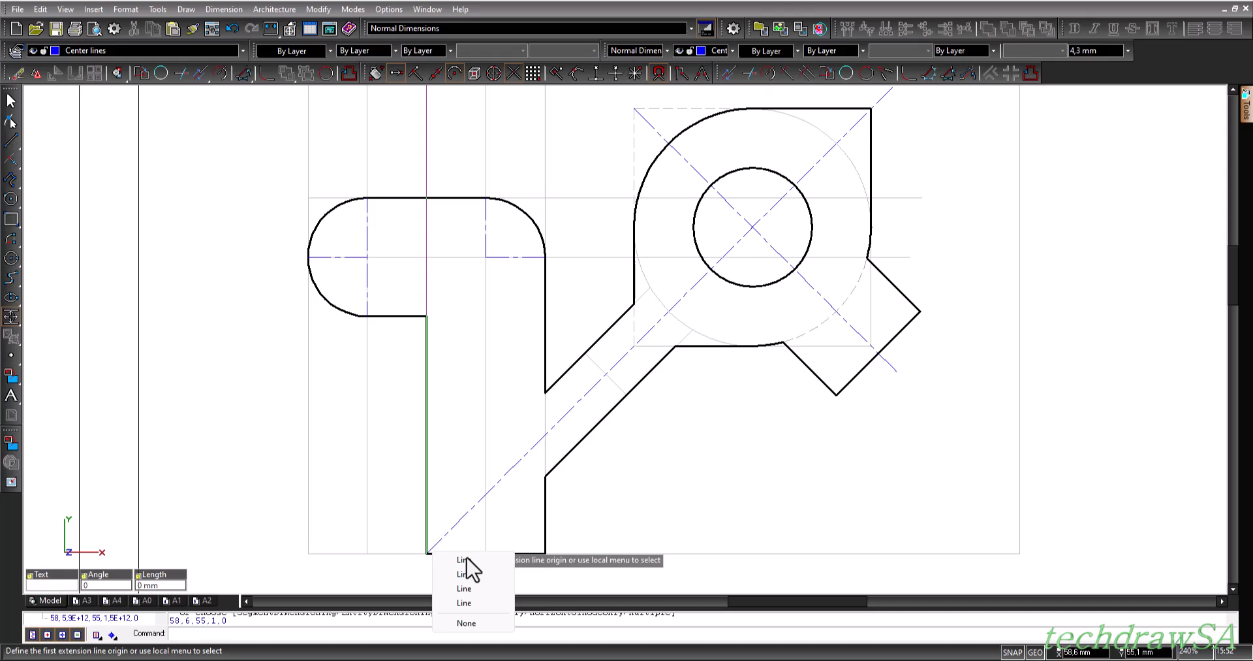
{"action": "left_click", "coordinate": [465, 588]}
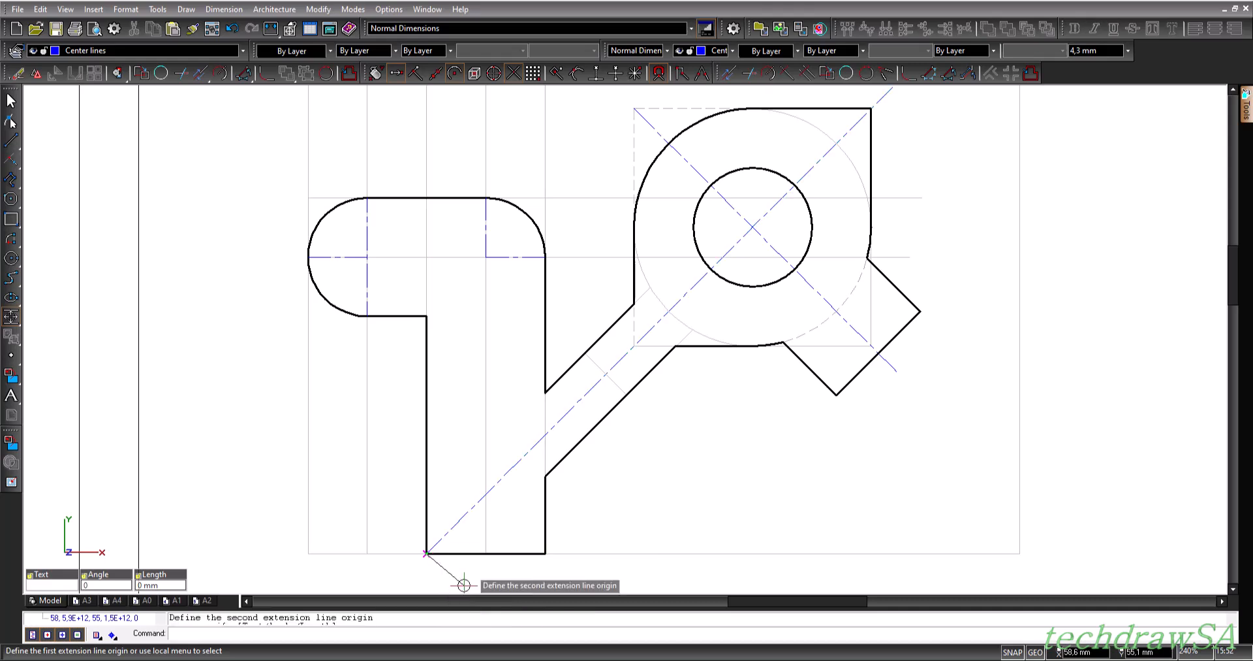
{"action": "left_click", "coordinate": [366, 317]}
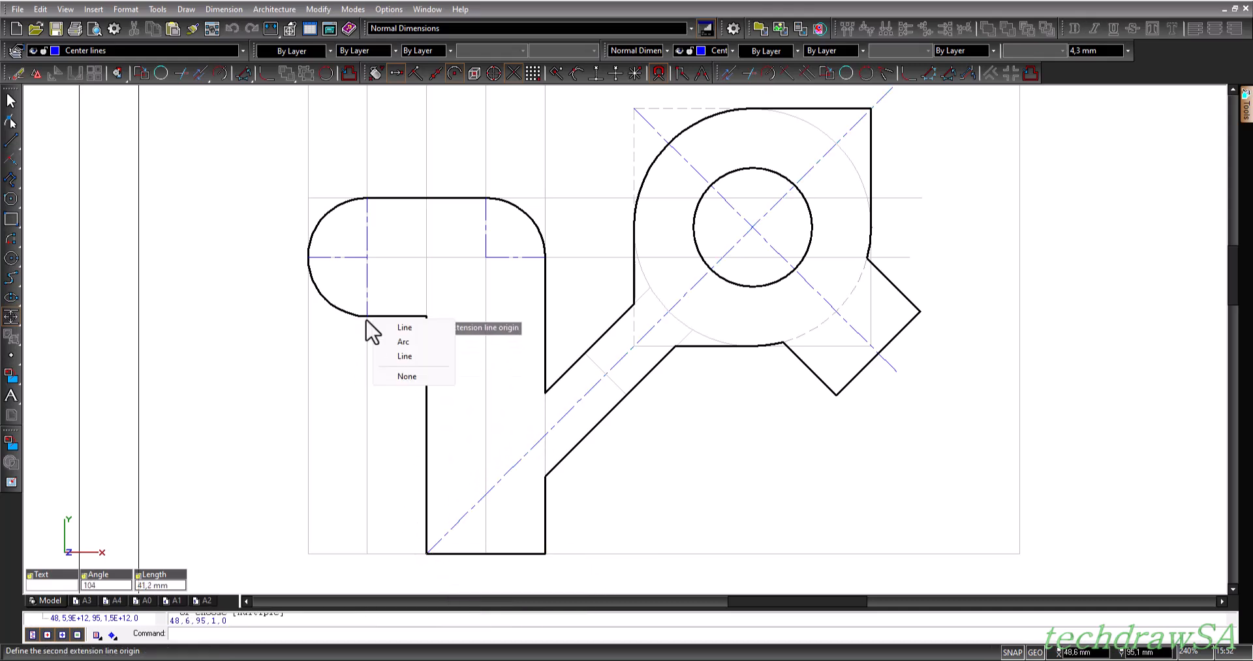
{"action": "left_click", "coordinate": [404, 341]}
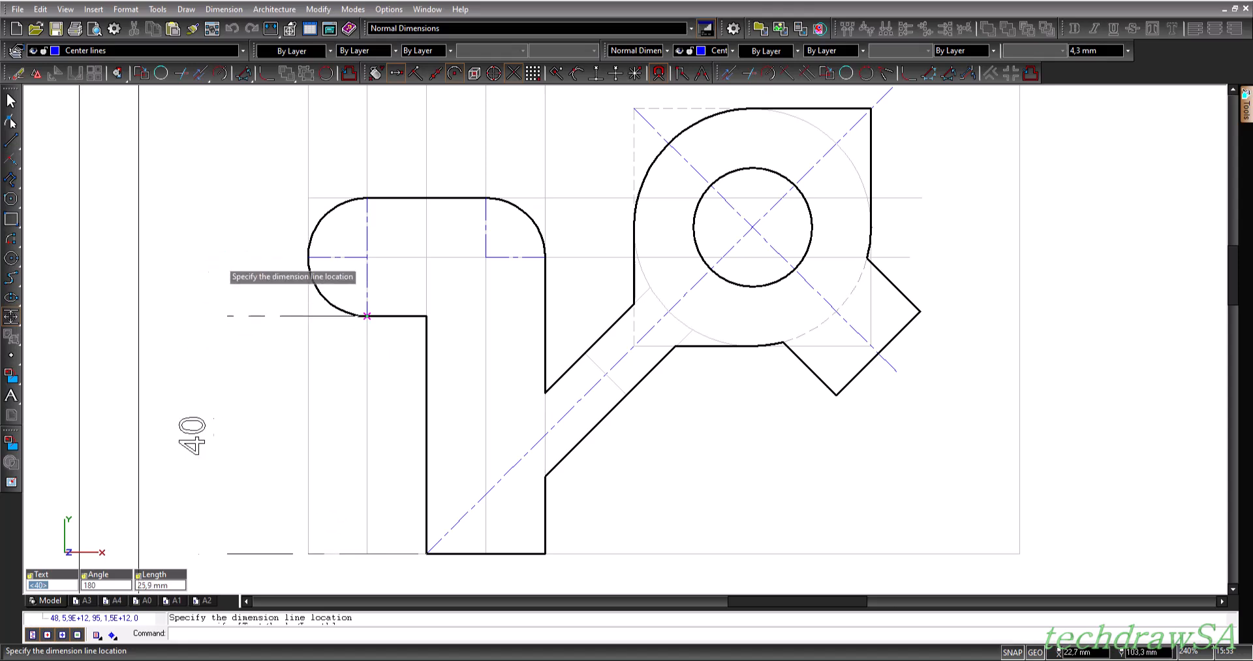
{"action": "left_click", "coordinate": [244, 51]}
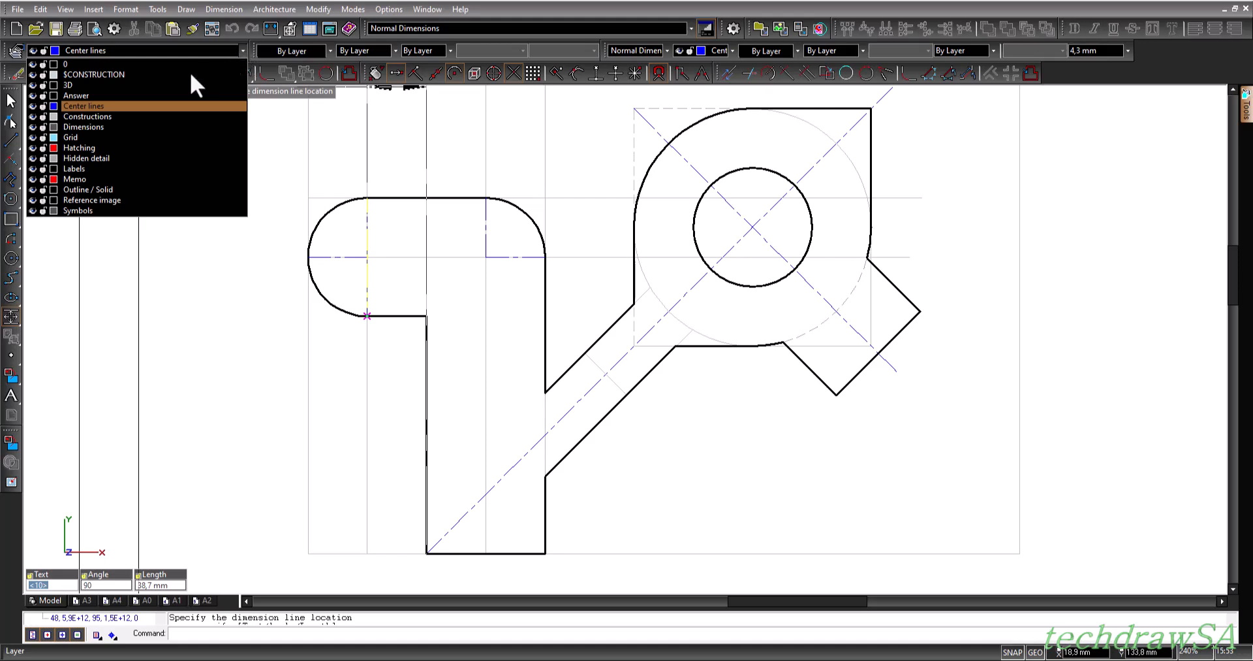
{"action": "left_click", "coordinate": [81, 127]}
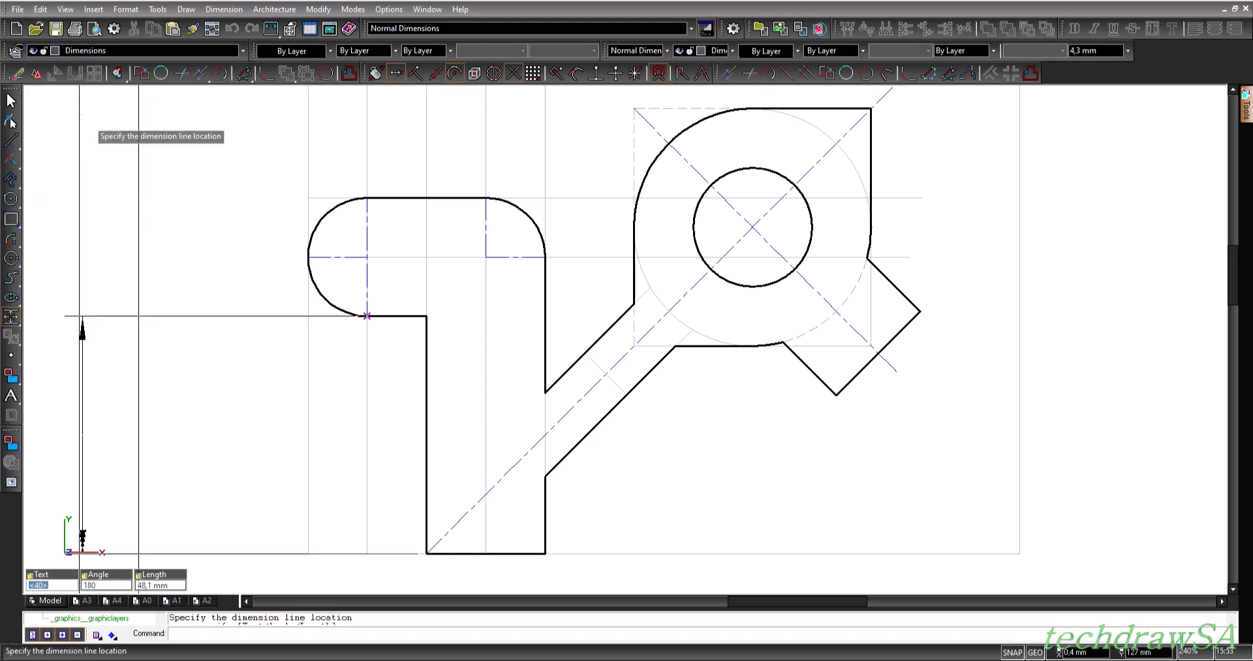
{"action": "left_click", "coordinate": [279, 365]}
- Inspect the vertical dimension's extension lines at the figure's bottom-left corner and at the left arc's lower end
{"action": "scroll", "coordinate": [408, 550], "scroll_direction": "up", "scroll_amount": 4}
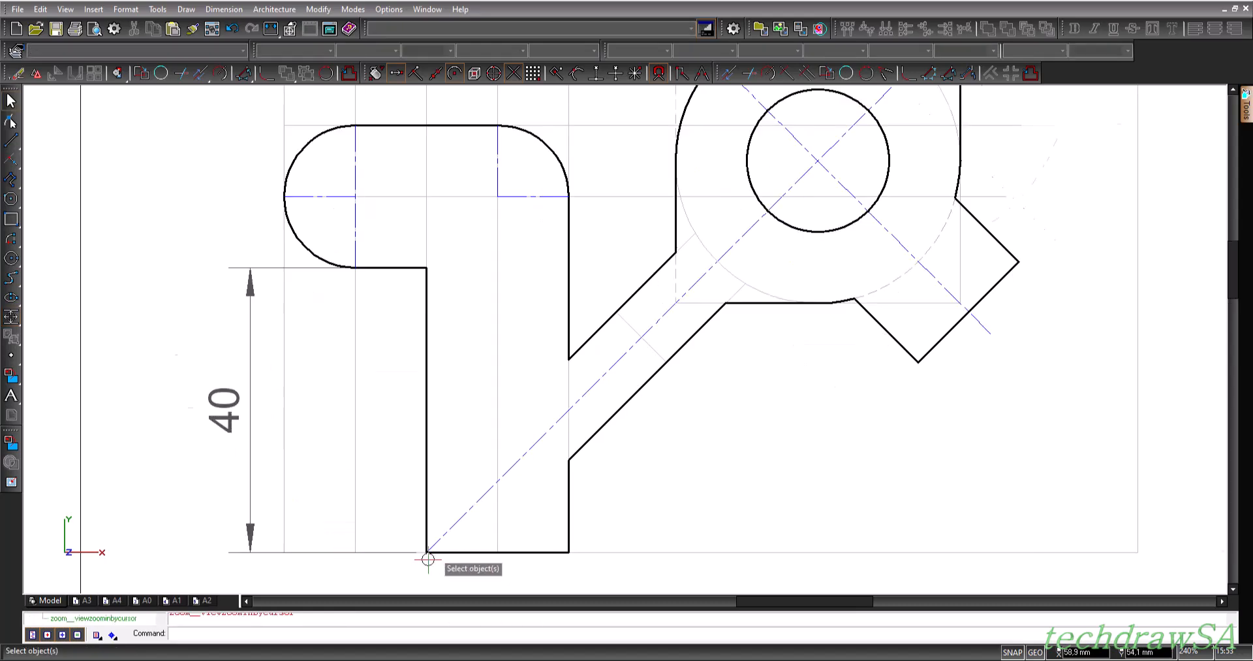
{"action": "scroll", "coordinate": [411, 553], "scroll_direction": "down", "scroll_amount": 4}
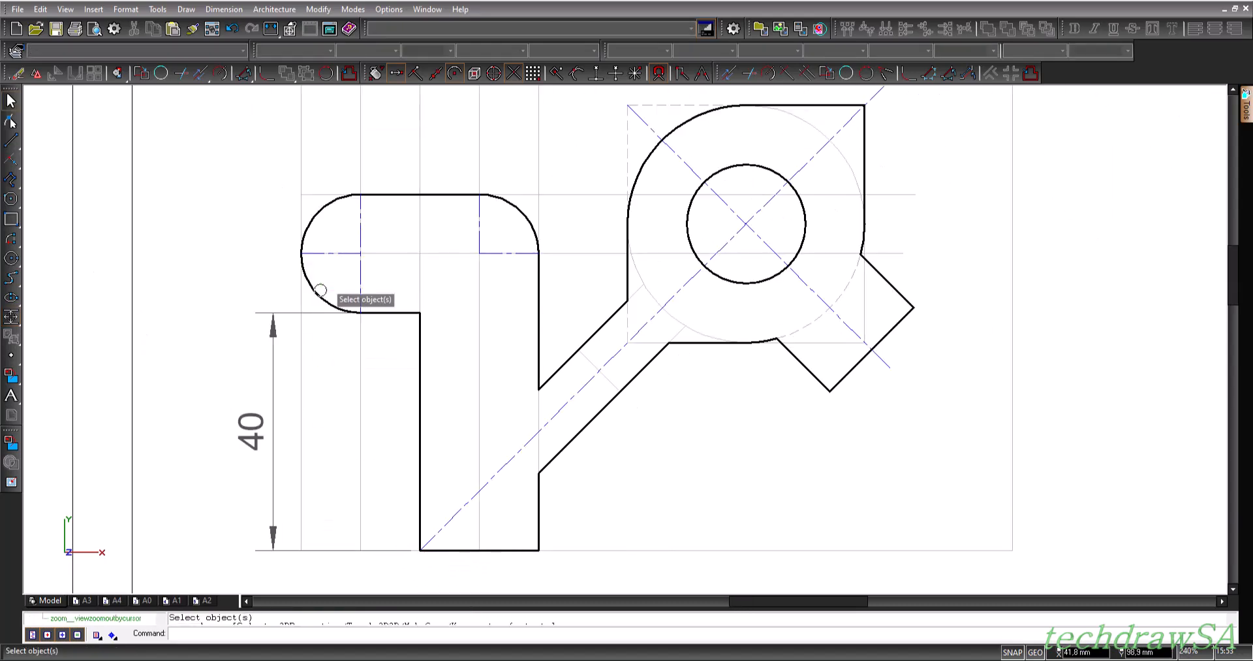
{"action": "scroll", "coordinate": [327, 287], "scroll_direction": "up", "scroll_amount": 3}
{"action": "scroll", "coordinate": [371, 335], "scroll_direction": "up", "scroll_amount": 8}
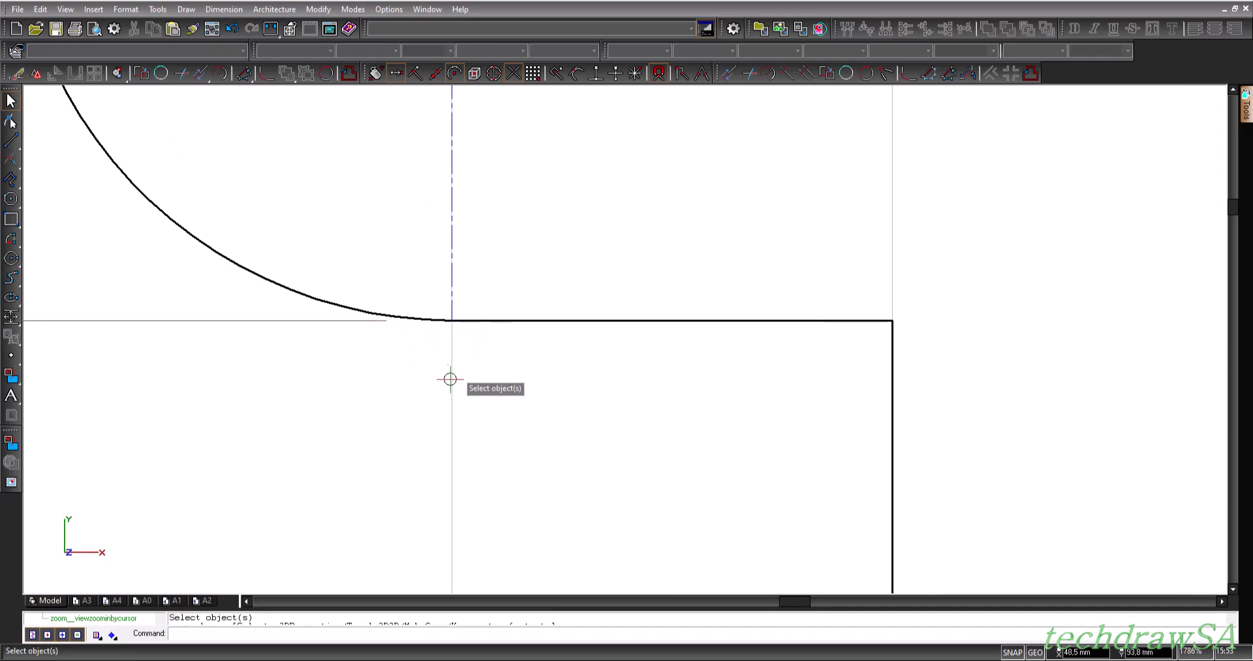
{"action": "scroll", "coordinate": [446, 376], "scroll_direction": "down", "scroll_amount": 9}
{"action": "scroll", "coordinate": [496, 457], "scroll_direction": "down", "scroll_amount": 1}
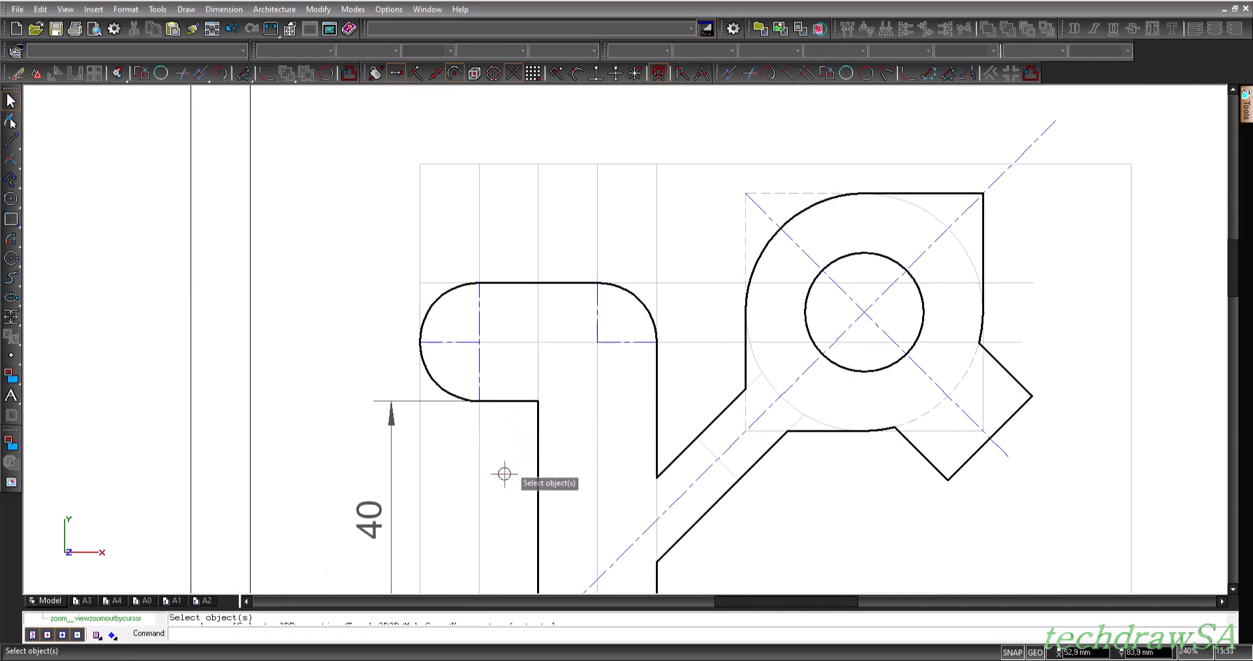
{"action": "scroll", "coordinate": [404, 127], "scroll_direction": "down", "scroll_amount": 2}
{"action": "scroll", "coordinate": [395, 147], "scroll_direction": "down", "scroll_amount": 1}
{"action": "scroll", "coordinate": [385, 156], "scroll_direction": "up", "scroll_amount": 1}
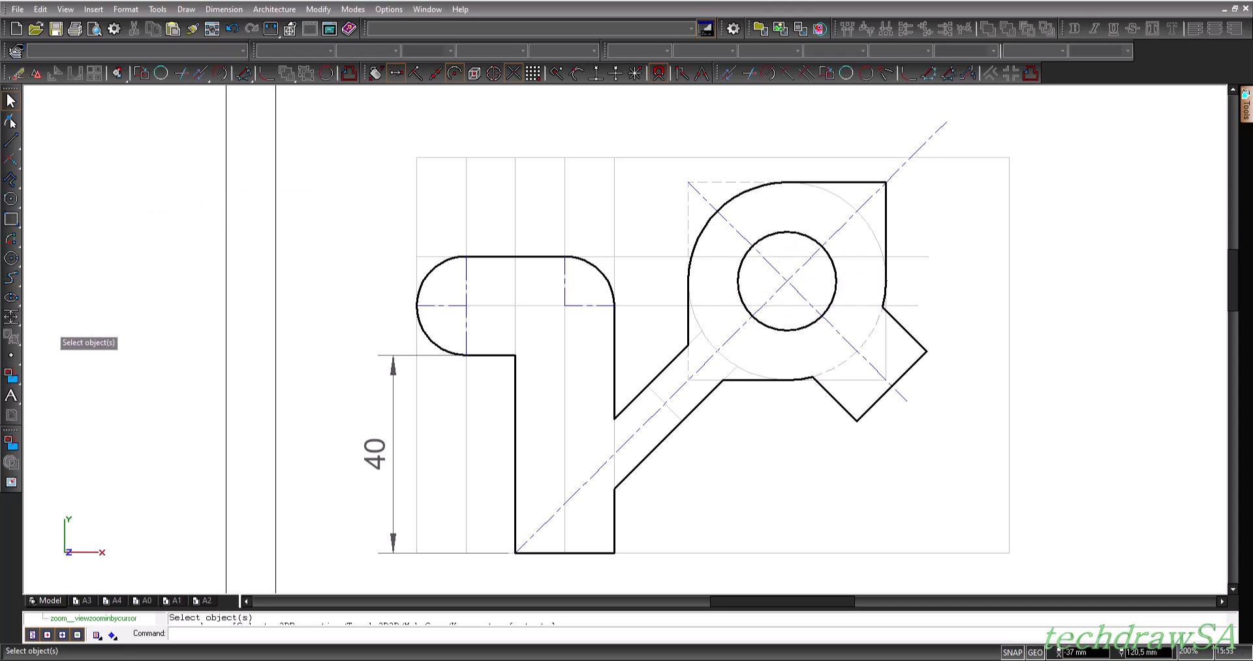
- Add a diameter dimension to the inner circle, with its text outside the outline at the circle's upper right
{"action": "left_click", "coordinate": [10, 318]}
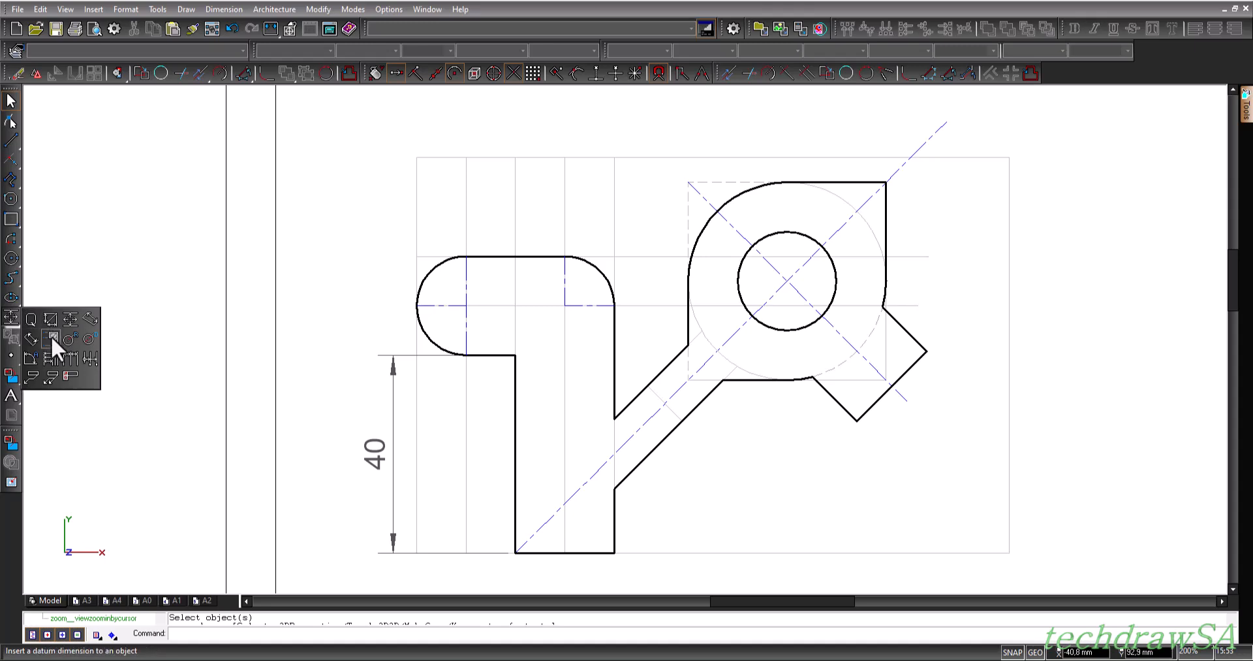
{"action": "left_click", "coordinate": [87, 337]}
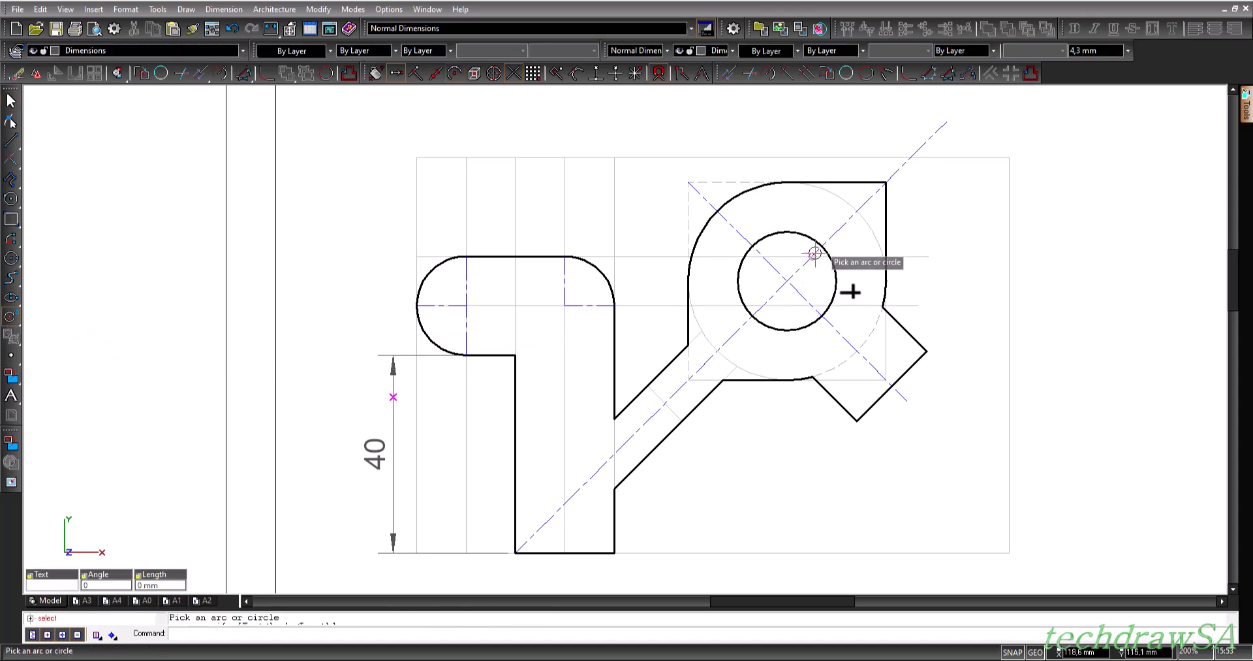
{"action": "scroll", "coordinate": [866, 261], "scroll_direction": "up", "scroll_amount": 4}
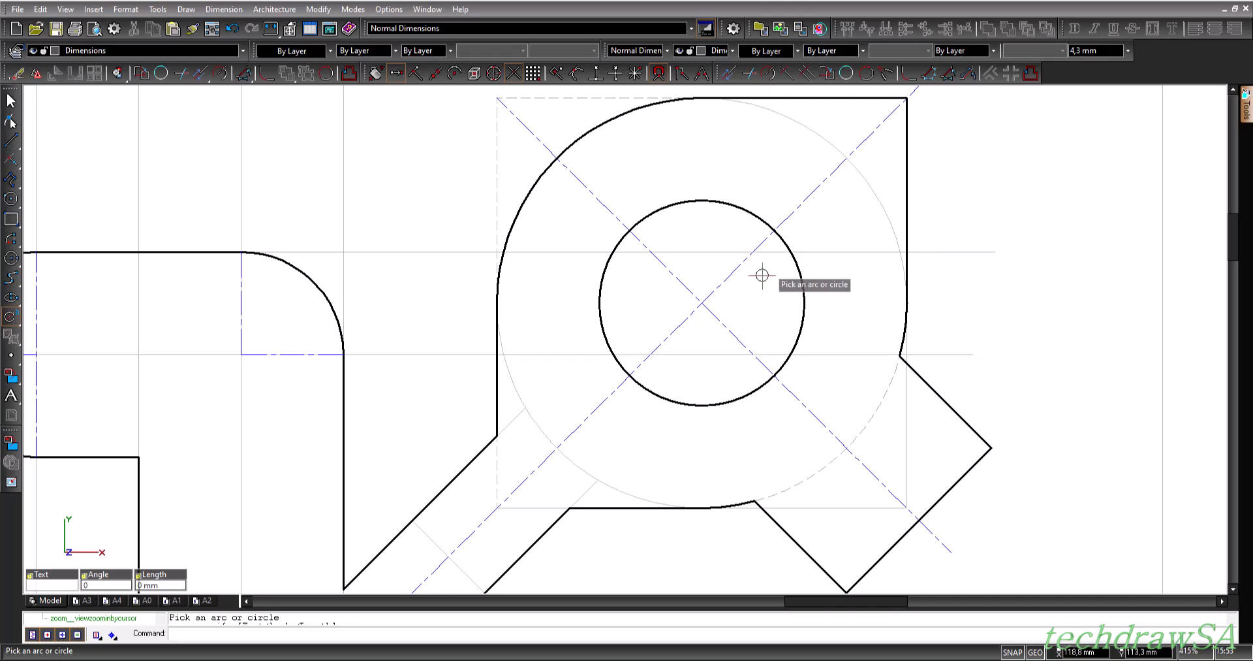
{"action": "left_click", "coordinate": [800, 279]}
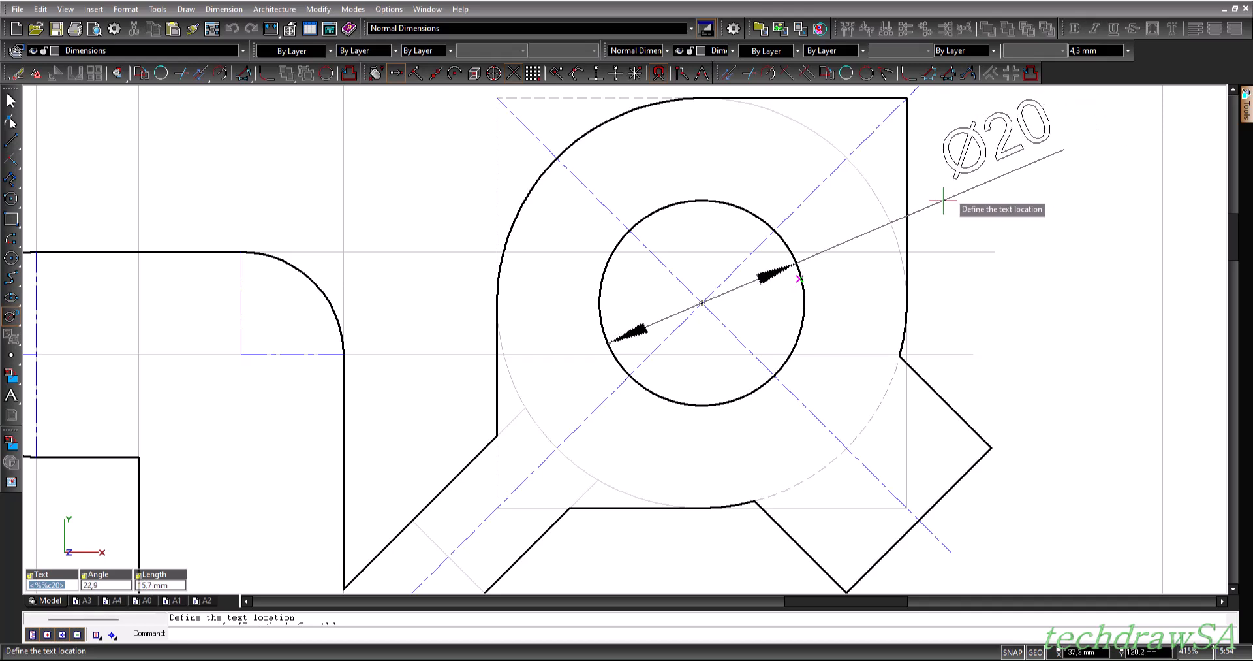
{"action": "left_click", "coordinate": [943, 200]}
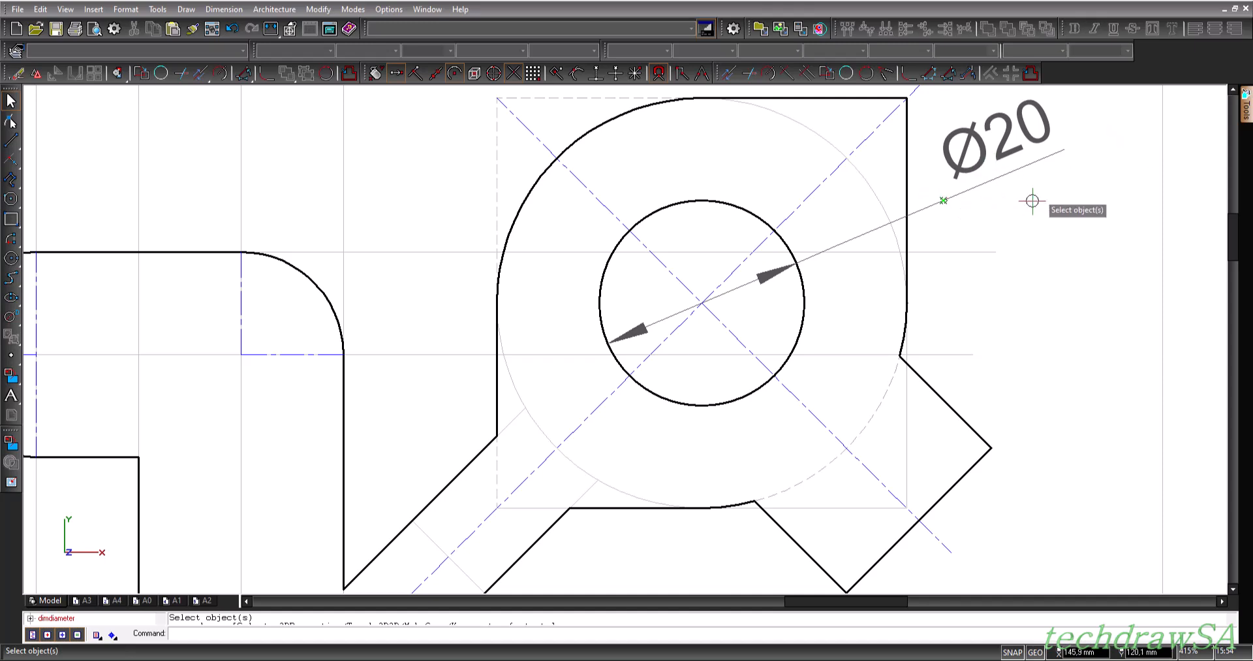
{"action": "scroll", "coordinate": [1032, 201], "scroll_direction": "down", "scroll_amount": 3}
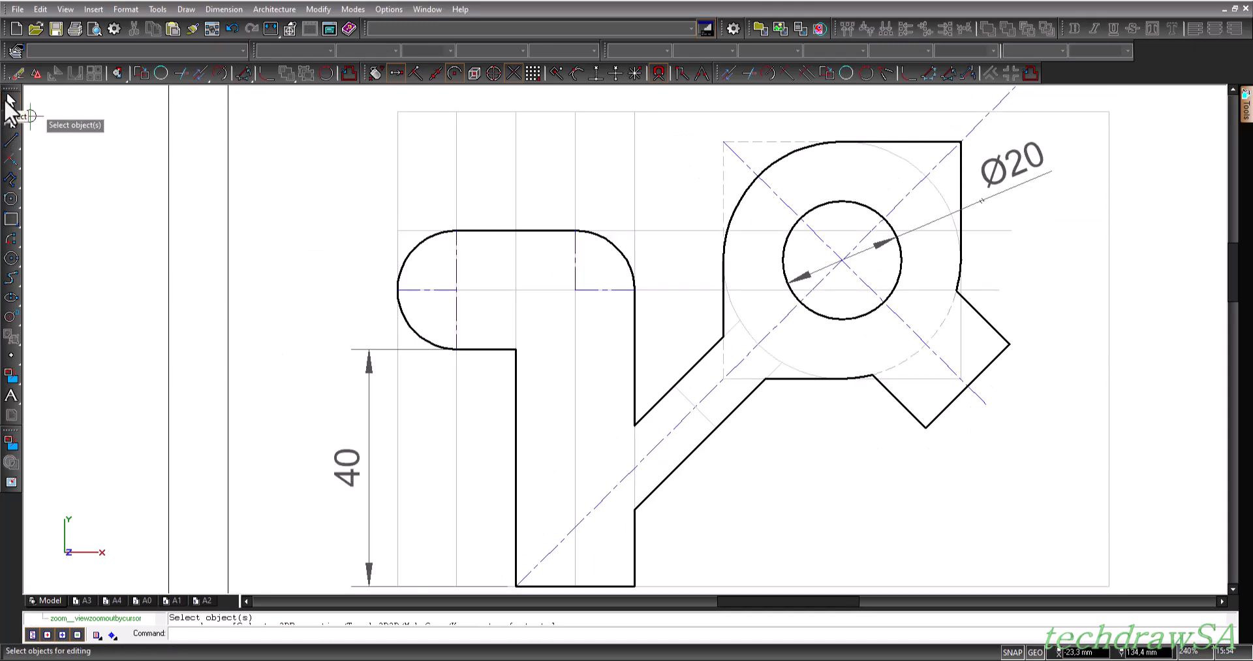
- Enable Force Text Horizontal in the format properties of the circle's diameter dimension
{"action": "left_click", "coordinate": [1007, 167]}
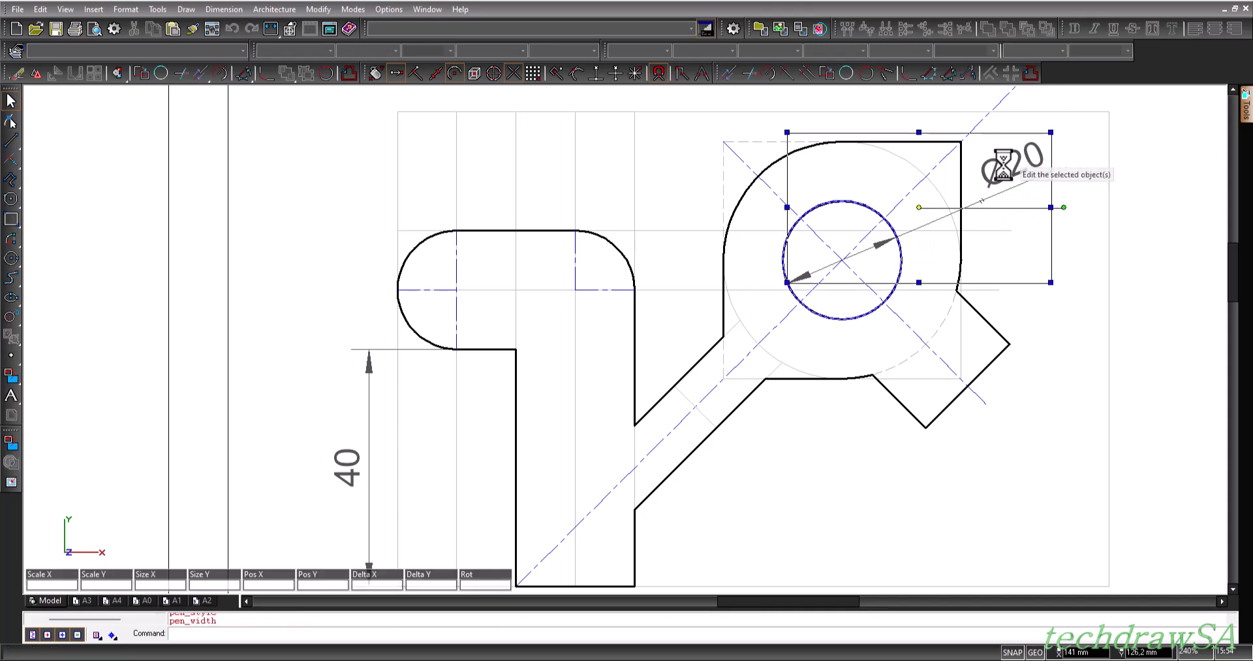
{"action": "left_click", "coordinate": [489, 190]}
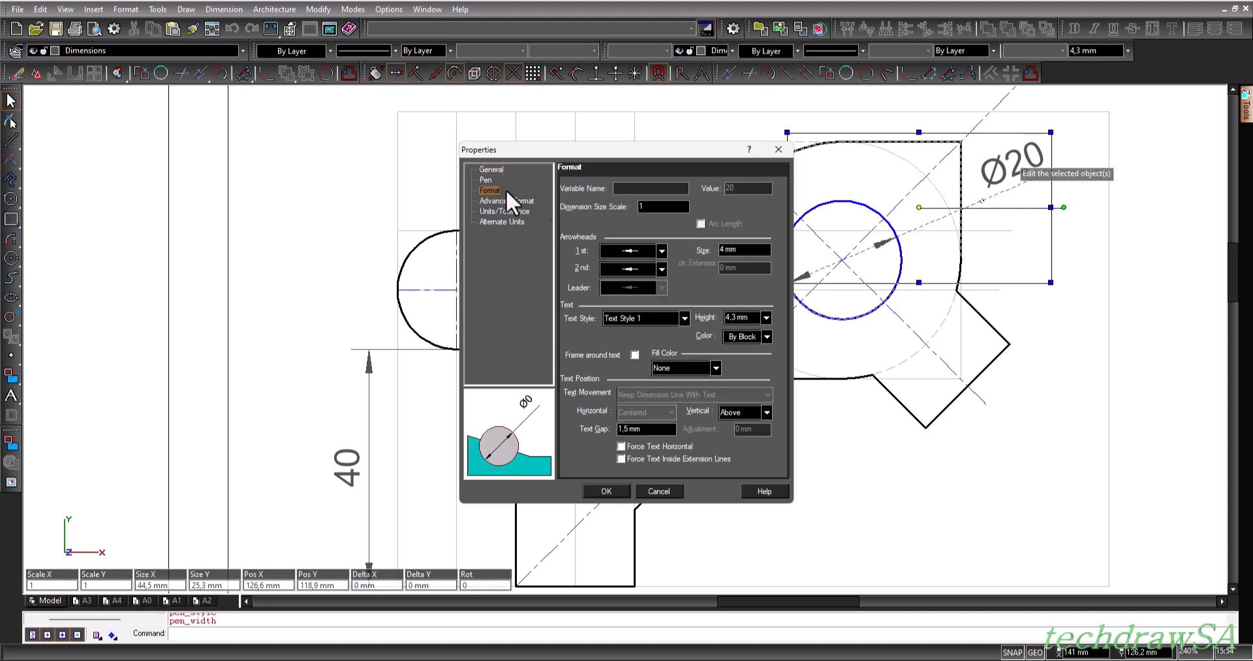
{"action": "left_click", "coordinate": [620, 447]}
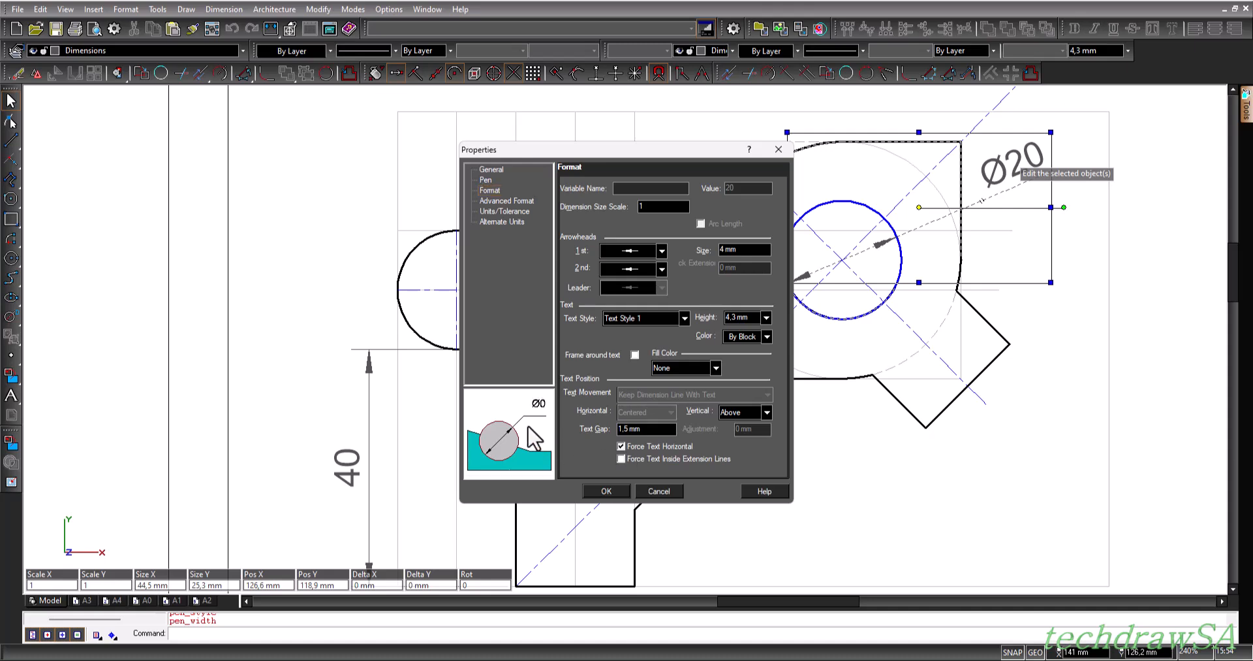
{"action": "left_click", "coordinate": [619, 445]}
{"action": "left_click", "coordinate": [619, 445]}
{"action": "left_click", "coordinate": [608, 491]}
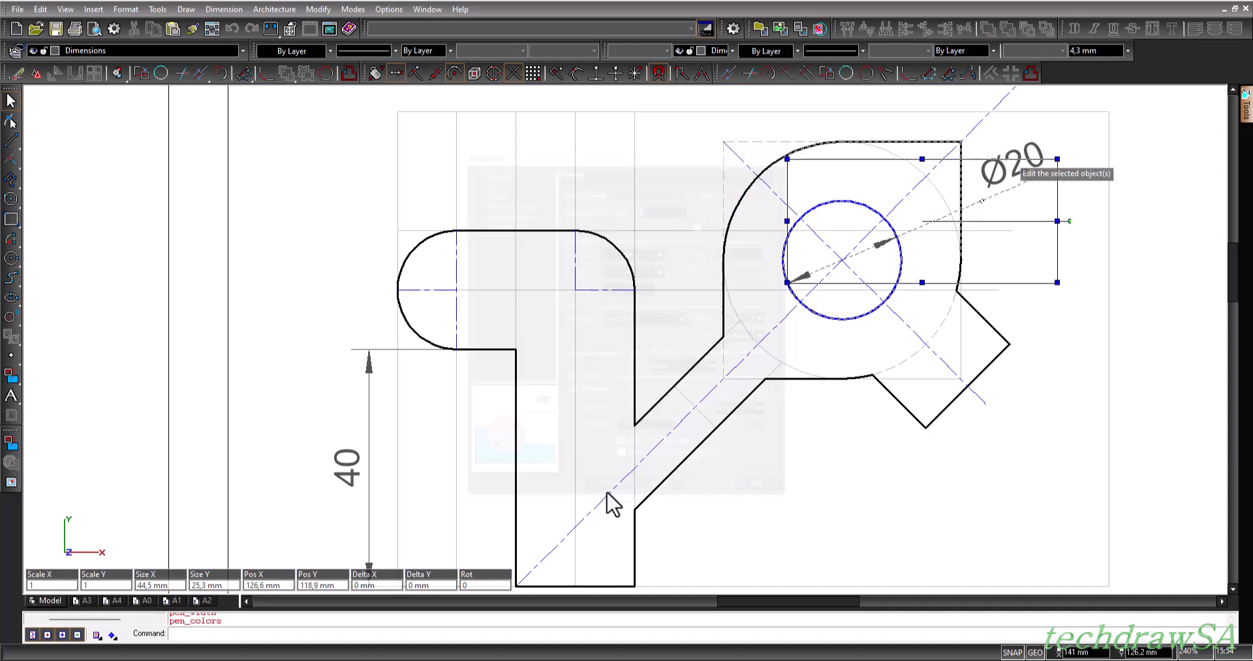
{"action": "key", "text": "Escape"}
{"action": "scroll", "coordinate": [953, 247], "scroll_direction": "up", "scroll_amount": 3}
{"action": "scroll", "coordinate": [973, 223], "scroll_direction": "down", "scroll_amount": 2}
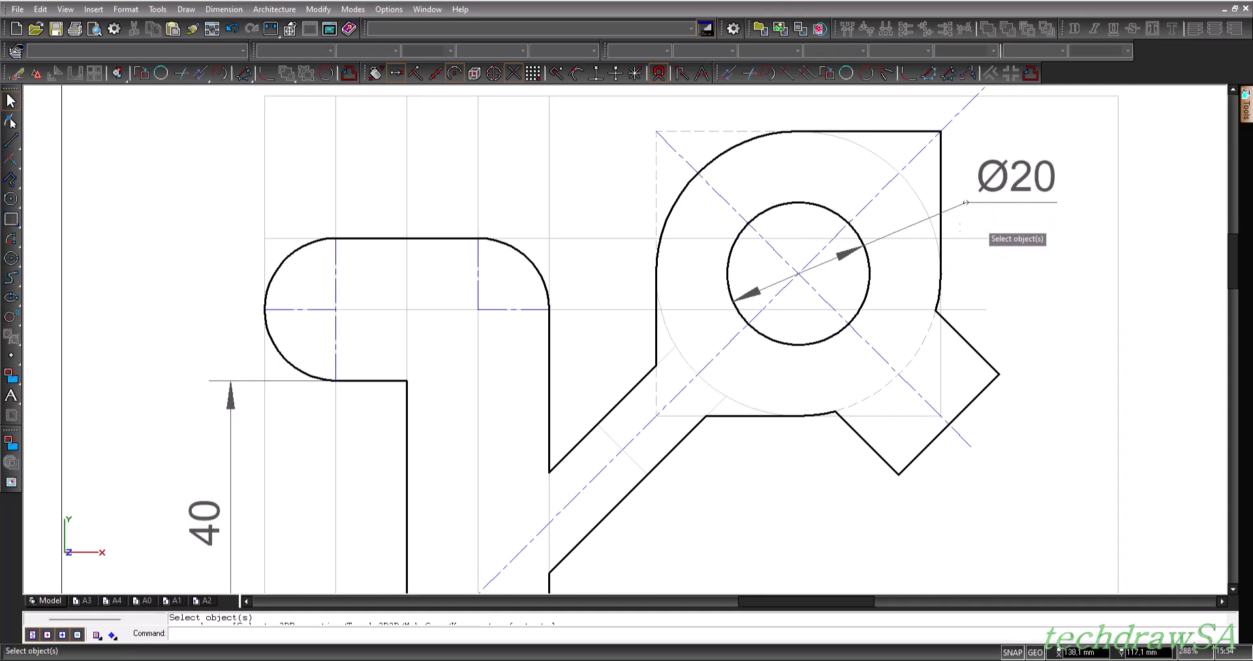
- Add an angular dimension between the long diagonal centre line and the figure's bottom edge, with its arc inside the vertical leg
{"action": "scroll", "coordinate": [1032, 300], "scroll_direction": "down", "scroll_amount": 3}
{"action": "scroll", "coordinate": [729, 505], "scroll_direction": "up", "scroll_amount": 4}
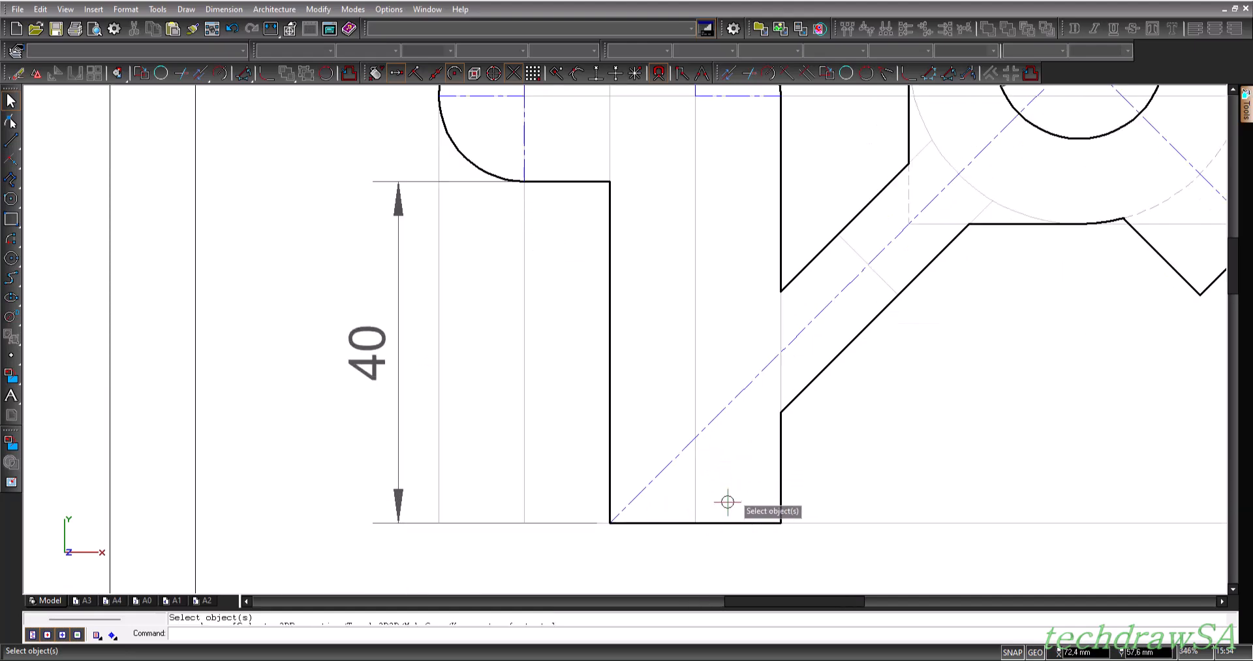
{"action": "scroll", "coordinate": [841, 379], "scroll_direction": "down", "scroll_amount": 3}
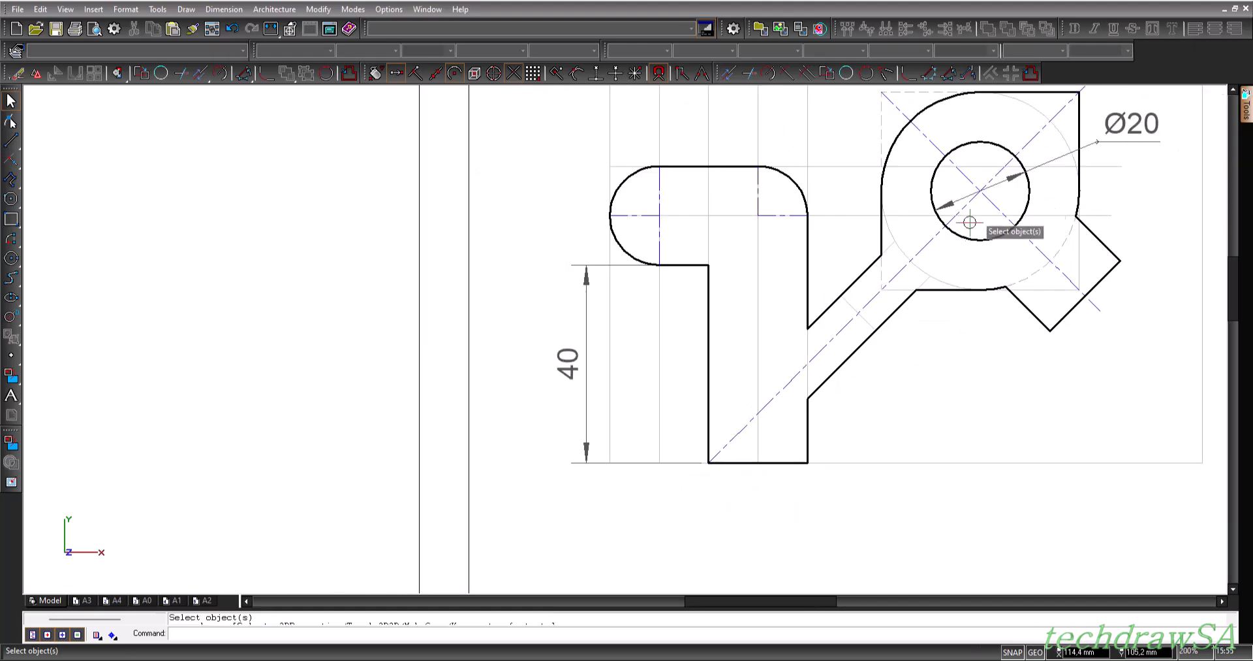
{"action": "scroll", "coordinate": [803, 448], "scroll_direction": "up", "scroll_amount": 3}
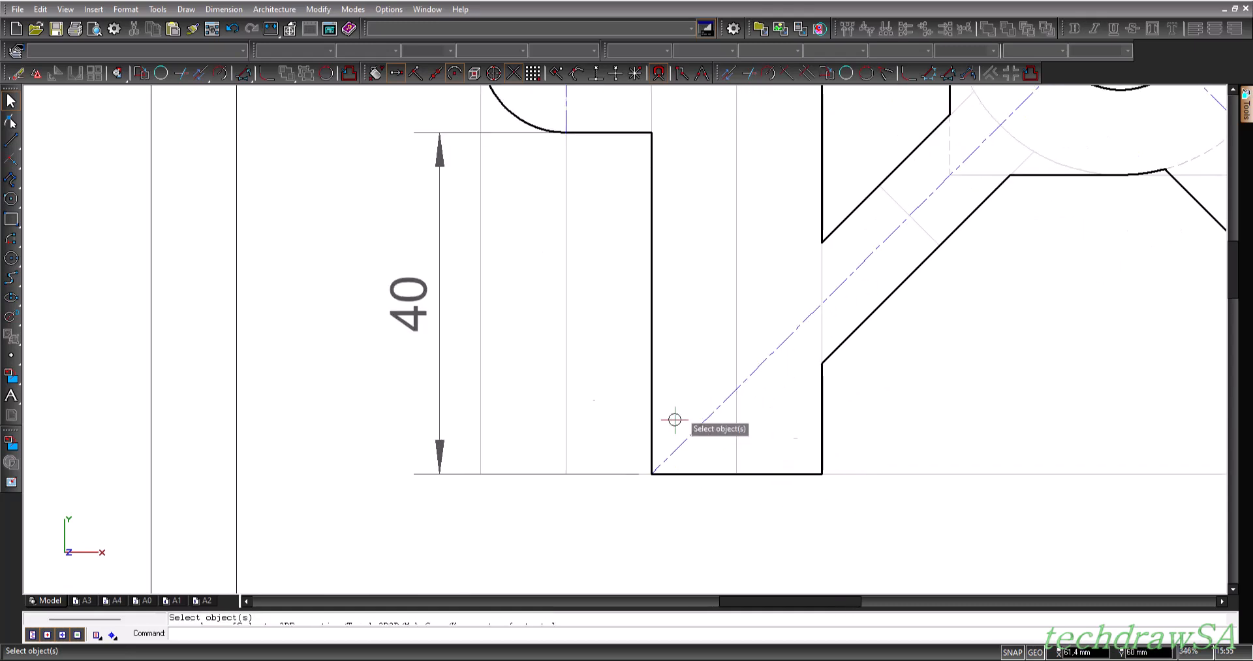
{"action": "left_click", "coordinate": [12, 317]}
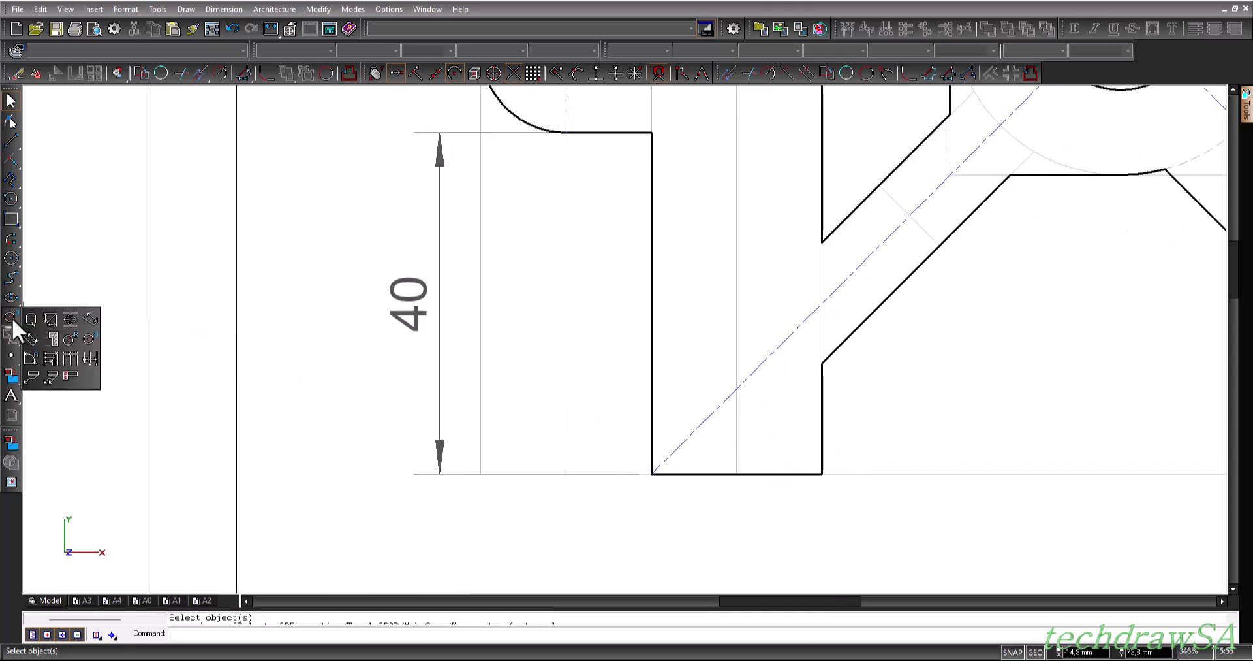
{"action": "left_click", "coordinate": [29, 358]}
{"action": "scroll", "coordinate": [793, 458], "scroll_direction": "up", "scroll_amount": 4}
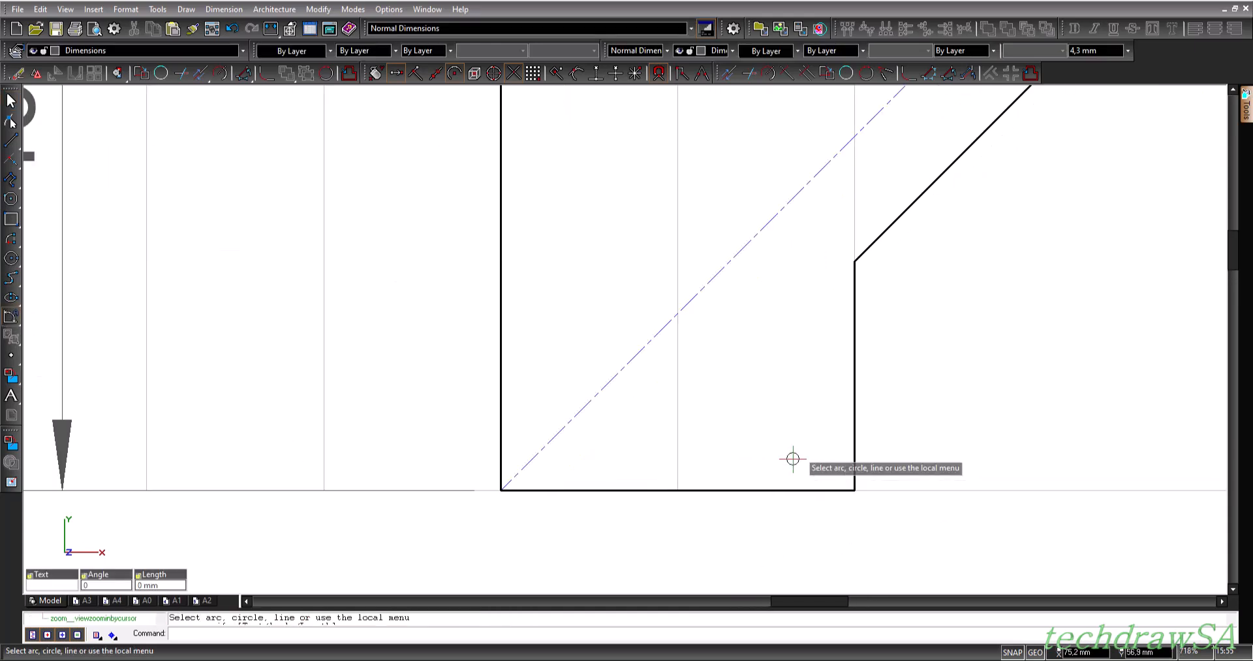
{"action": "left_click", "coordinate": [715, 275]}
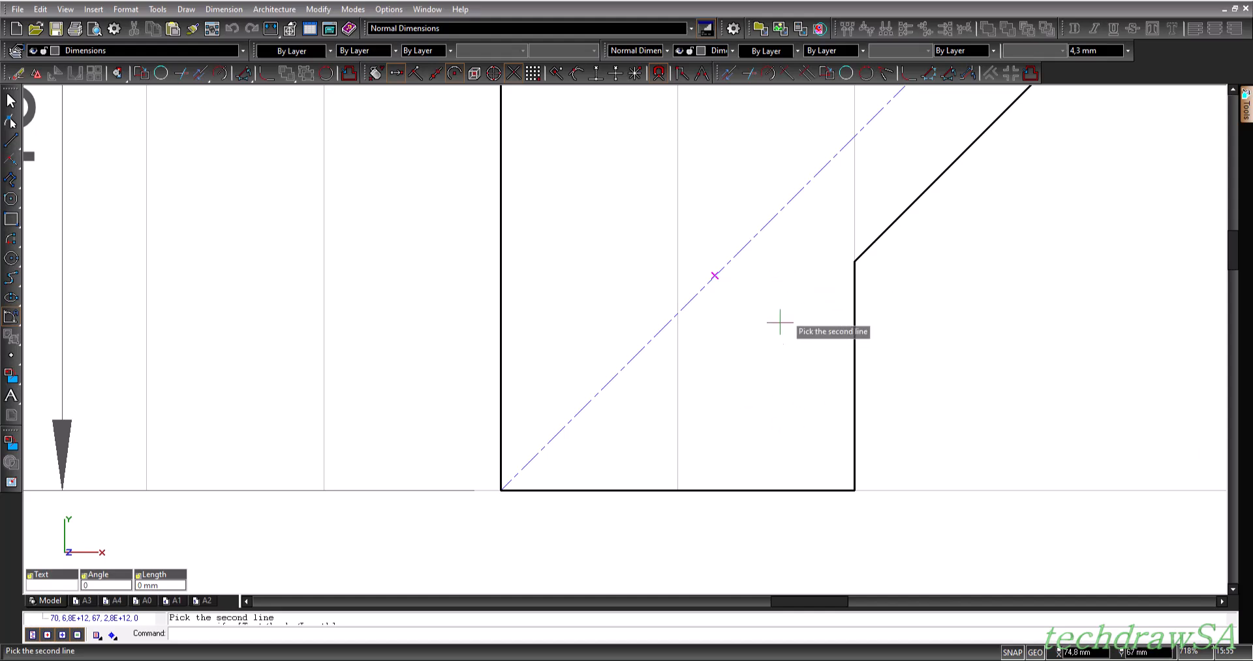
{"action": "left_click", "coordinate": [758, 491]}
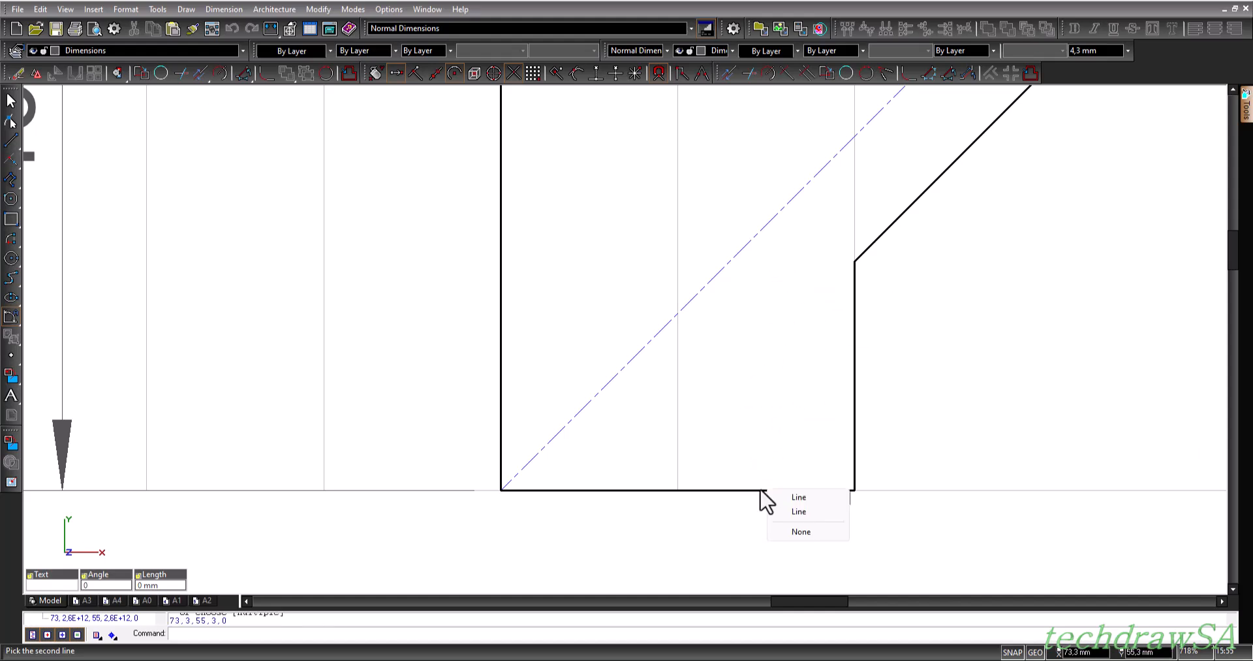
{"action": "left_click", "coordinate": [796, 497]}
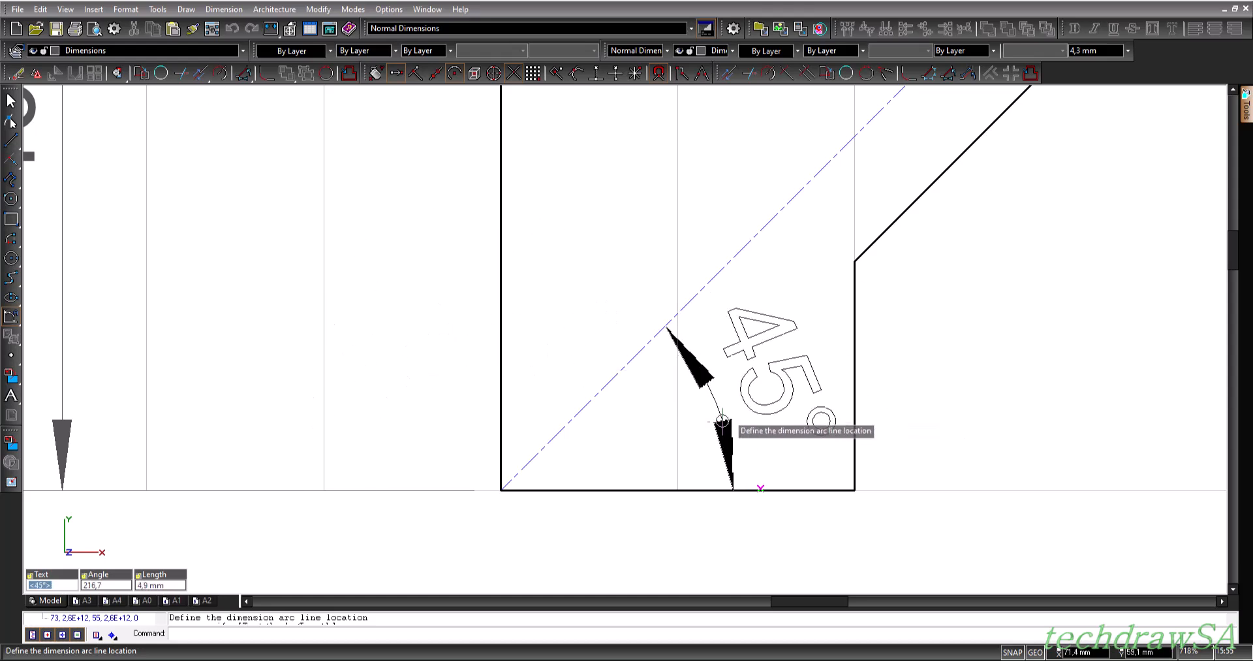
{"action": "left_click", "coordinate": [721, 422]}
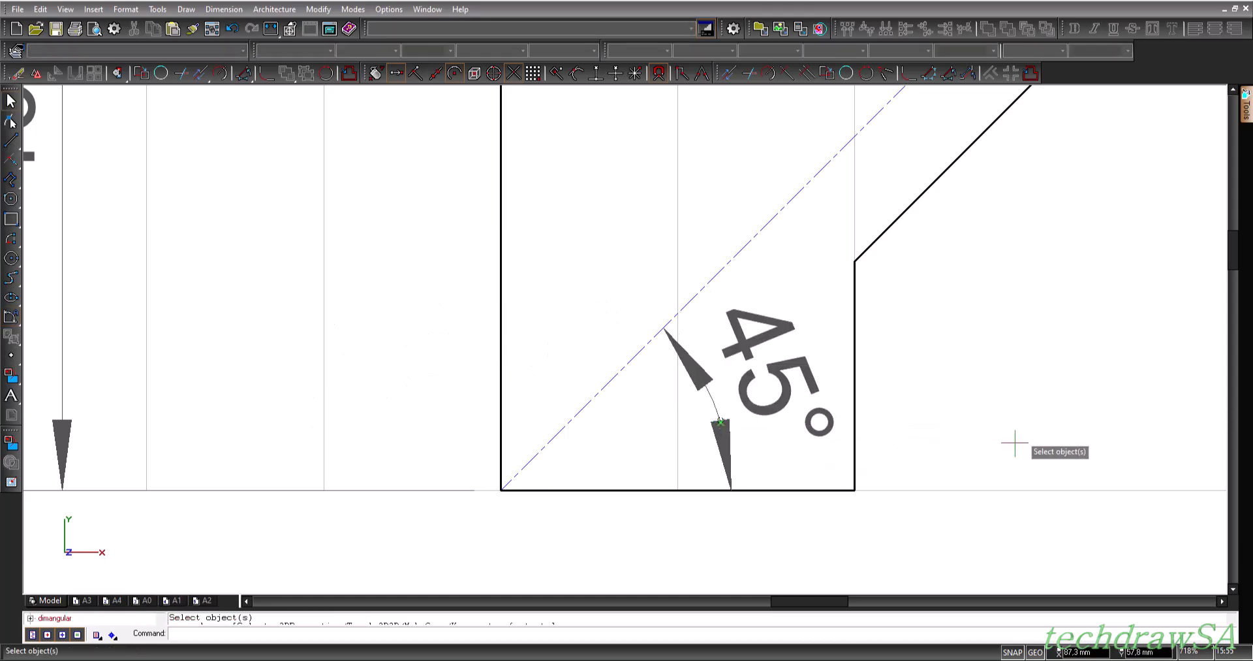
{"action": "scroll", "coordinate": [1017, 441], "scroll_direction": "down", "scroll_amount": 2}
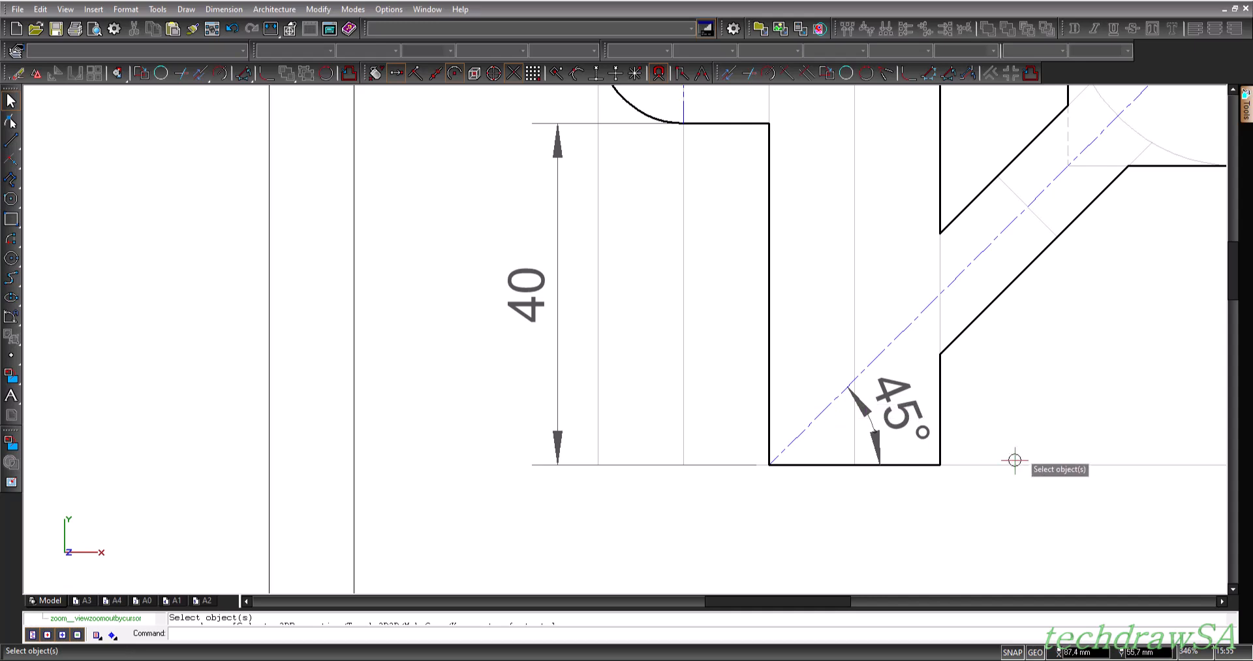
{"action": "scroll", "coordinate": [426, 202], "scroll_direction": "down", "scroll_amount": 3}
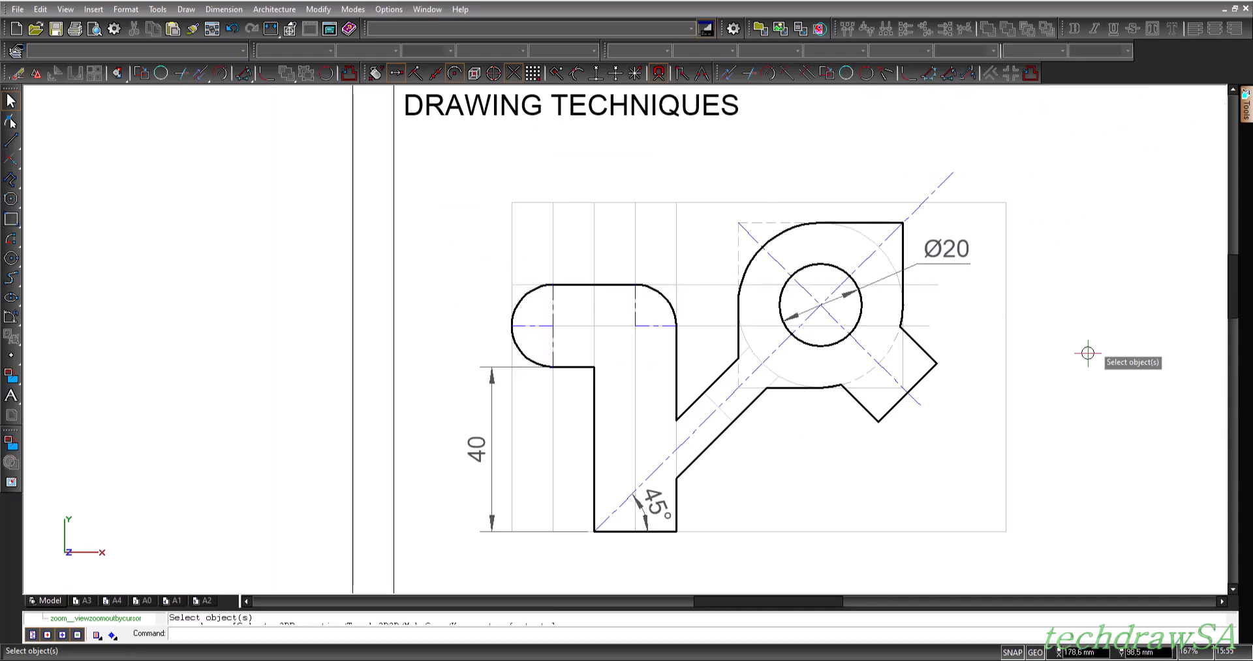
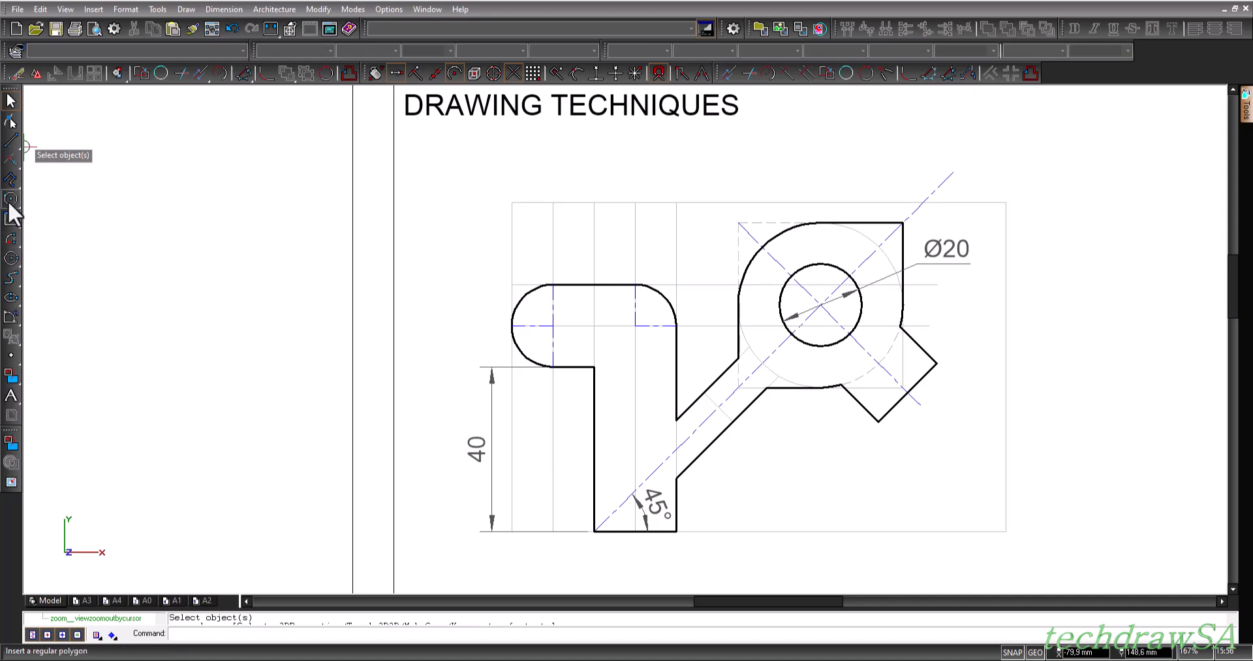
- Draw a construction circle of radius 33 mm centred on the inner circle's centre
{"action": "left_click", "coordinate": [11, 163]}
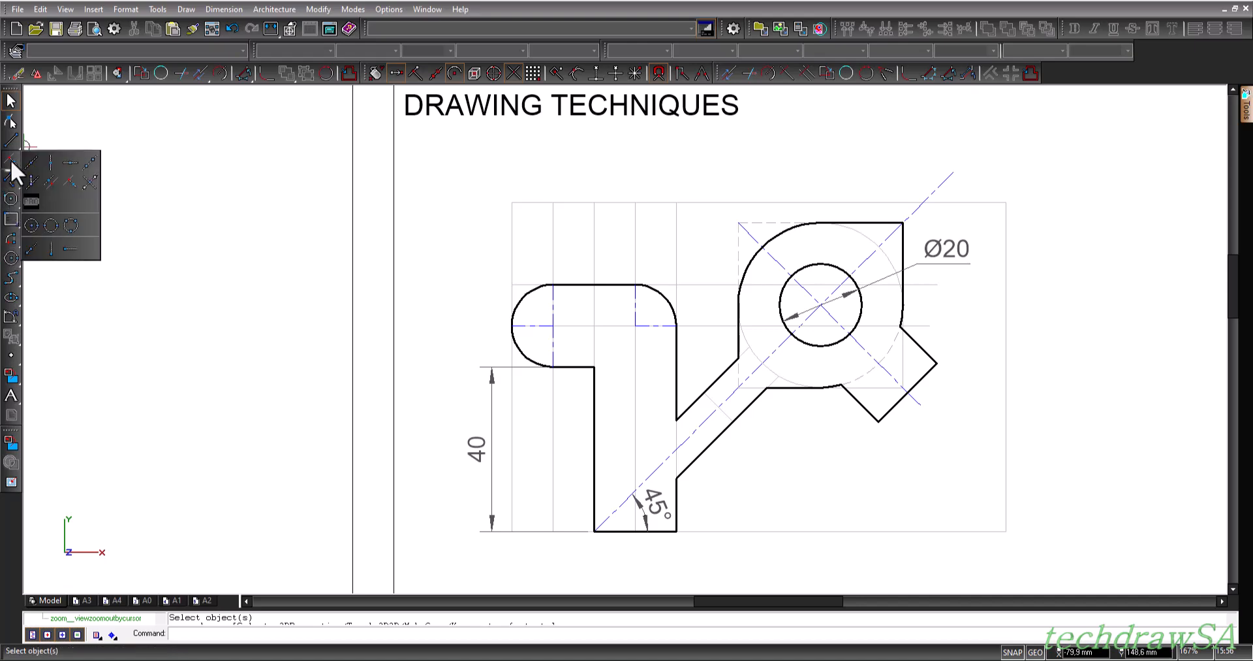
{"action": "left_click", "coordinate": [31, 225]}
{"action": "scroll", "coordinate": [828, 299], "scroll_direction": "up", "scroll_amount": 3}
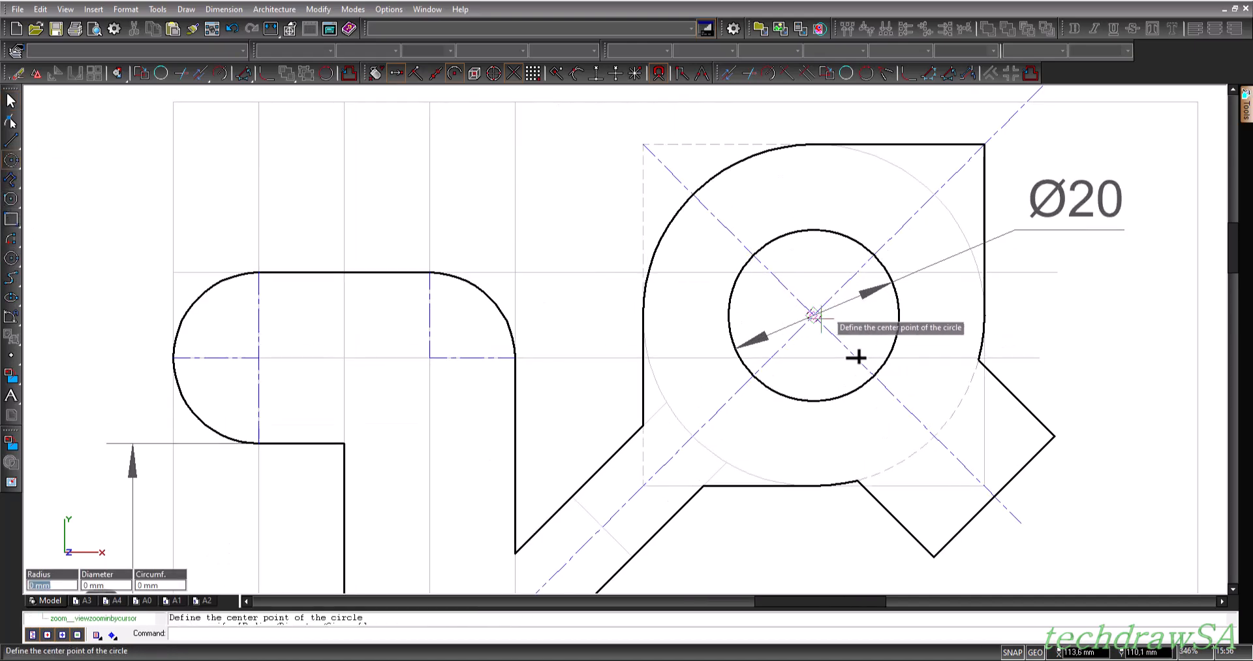
{"action": "scroll", "coordinate": [820, 317], "scroll_direction": "up", "scroll_amount": 3}
{"action": "left_click", "coordinate": [807, 313]}
{"action": "scroll", "coordinate": [882, 252], "scroll_direction": "down", "scroll_amount": 2}
{"action": "scroll", "coordinate": [882, 252], "scroll_direction": "down", "scroll_amount": 1}
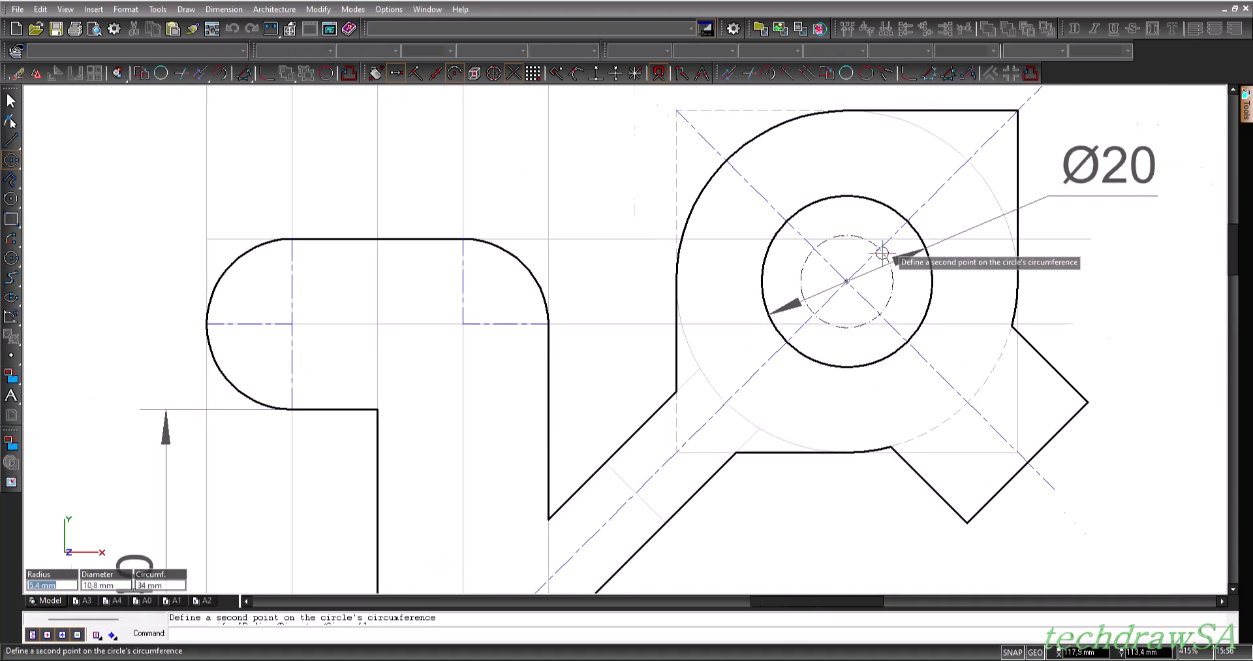
{"action": "scroll", "coordinate": [1022, 160], "scroll_direction": "down", "scroll_amount": 1}
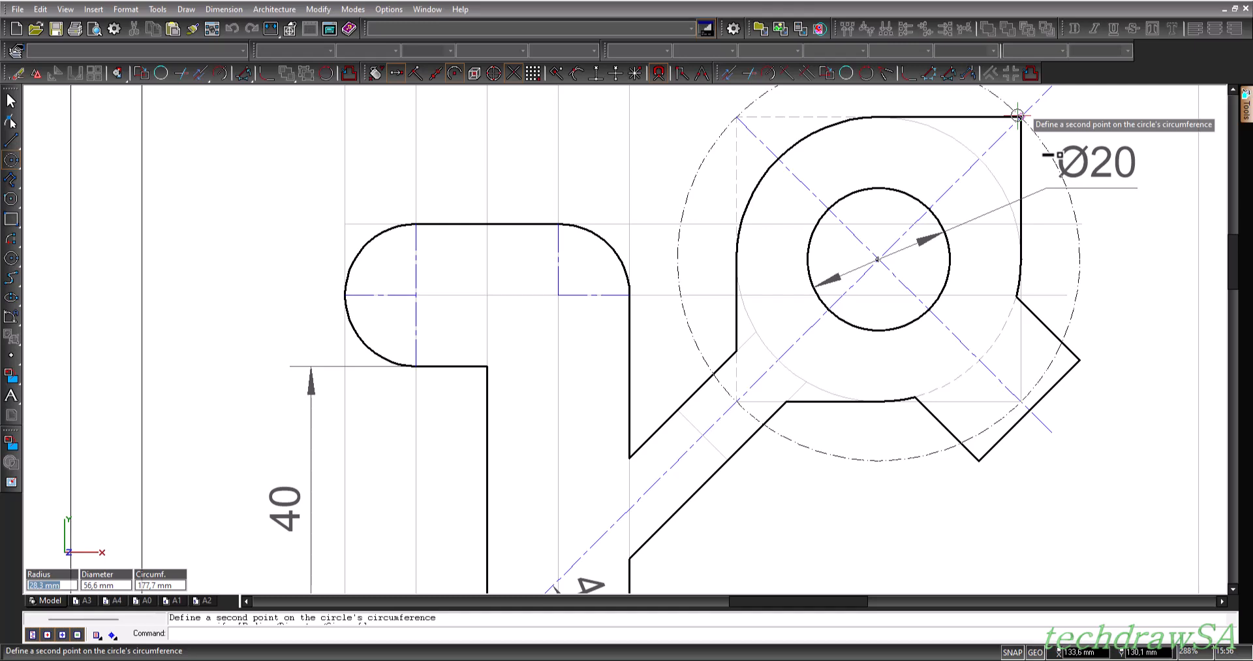
{"action": "scroll", "coordinate": [1041, 115], "scroll_direction": "down", "scroll_amount": 3}
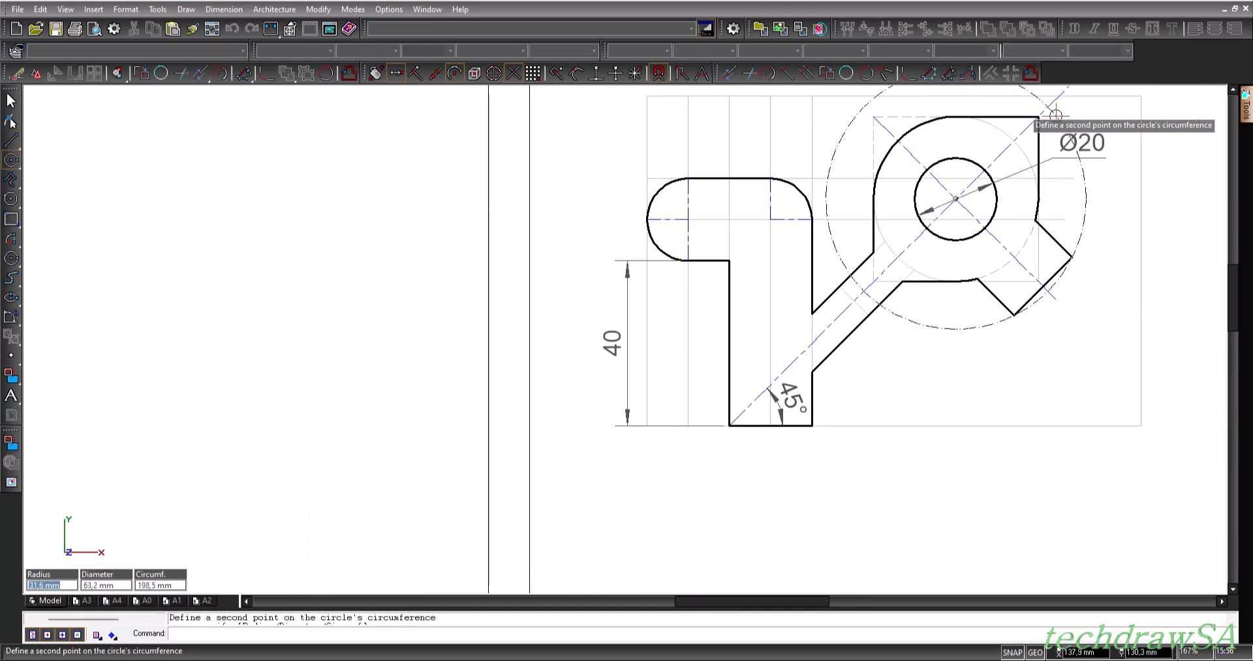
{"action": "type", "text": "33"}
{"action": "key", "text": "Return"}
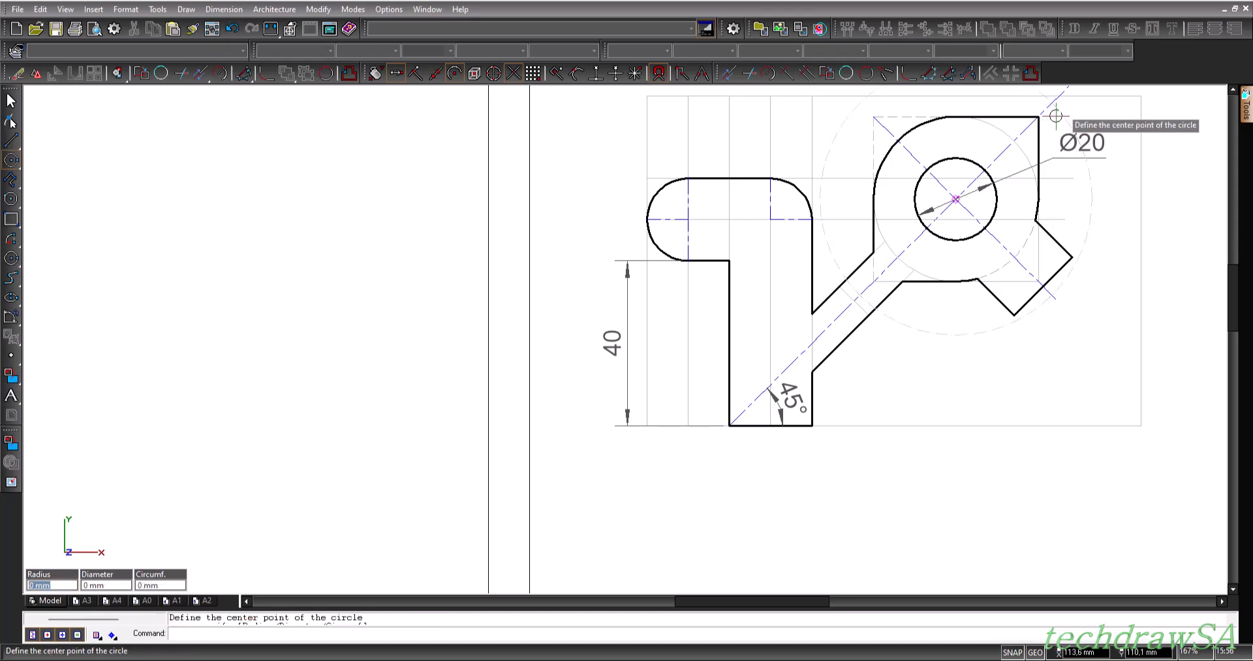
- Draw two construction circles of radius 12 mm, centred on the left and right arc centres of the horizontal arm
{"action": "scroll", "coordinate": [688, 189], "scroll_direction": "up", "scroll_amount": 4}
{"action": "left_click", "coordinate": [689, 251]}
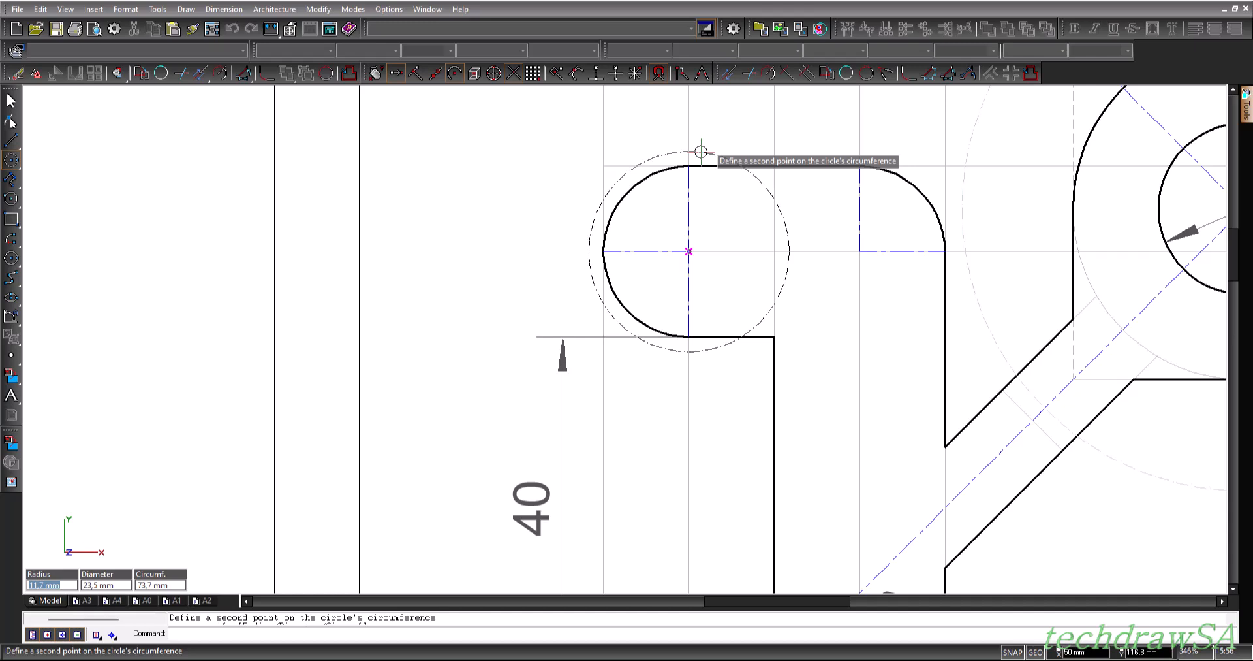
{"action": "type", "text": "12"}
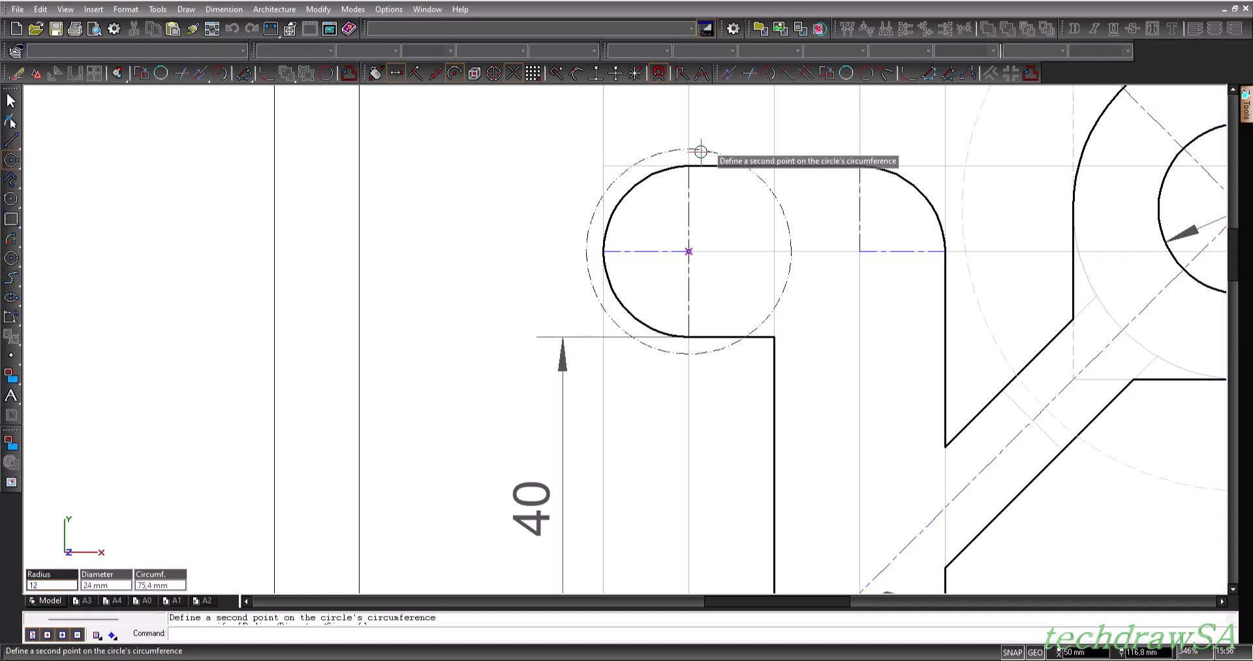
{"action": "key", "text": "Return"}
{"action": "left_click", "coordinate": [859, 251]}
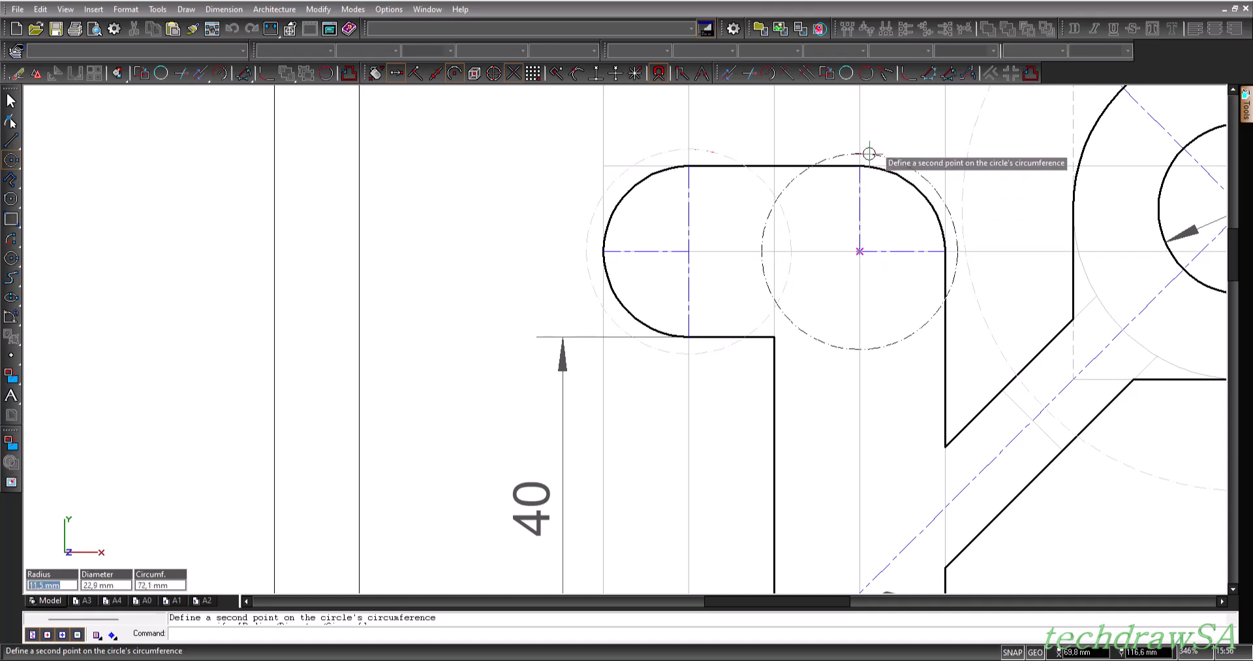
{"action": "type", "text": "12"}
{"action": "key", "text": "Return"}
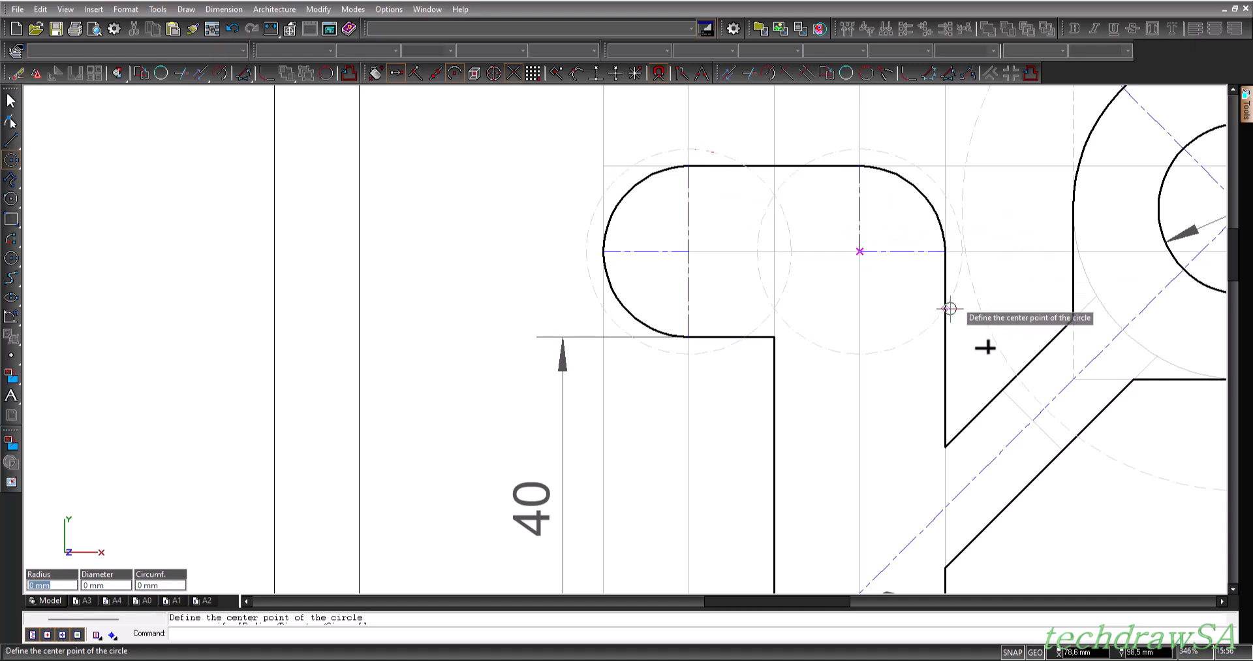
- Lengthen the left arc's vertical centre line upward to meet its 12 mm radius construction circle
{"action": "scroll", "coordinate": [459, 264], "scroll_direction": "down", "scroll_amount": 3}
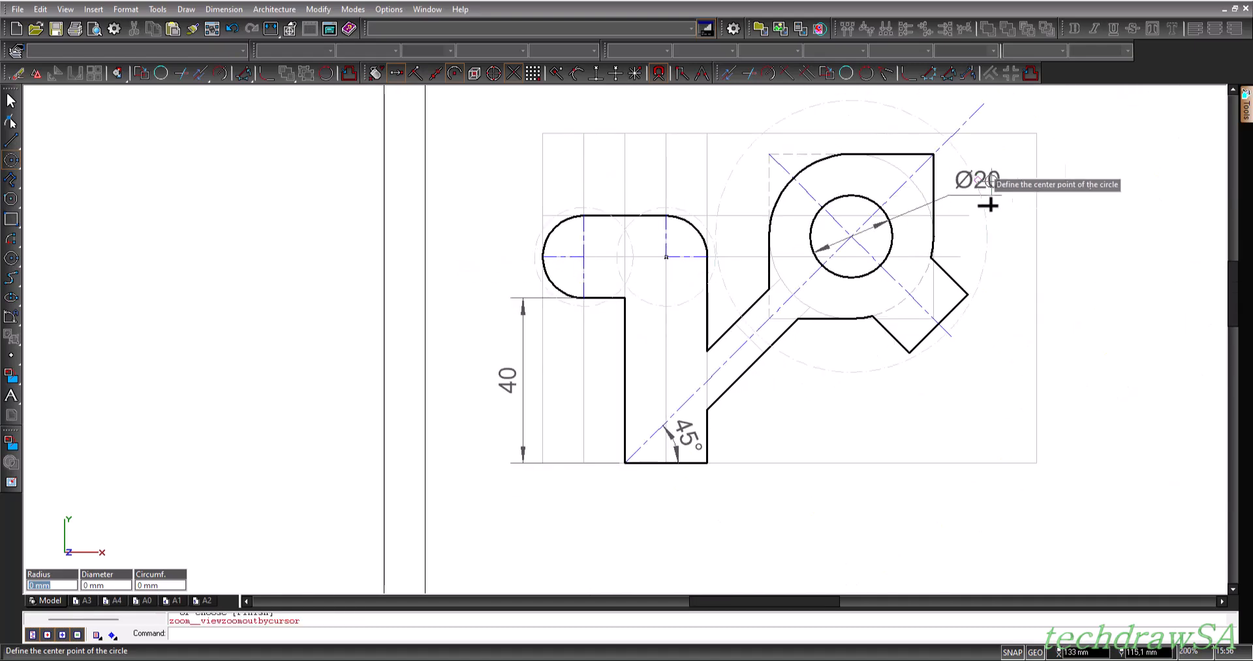
{"action": "scroll", "coordinate": [907, 156], "scroll_direction": "up", "scroll_amount": 2}
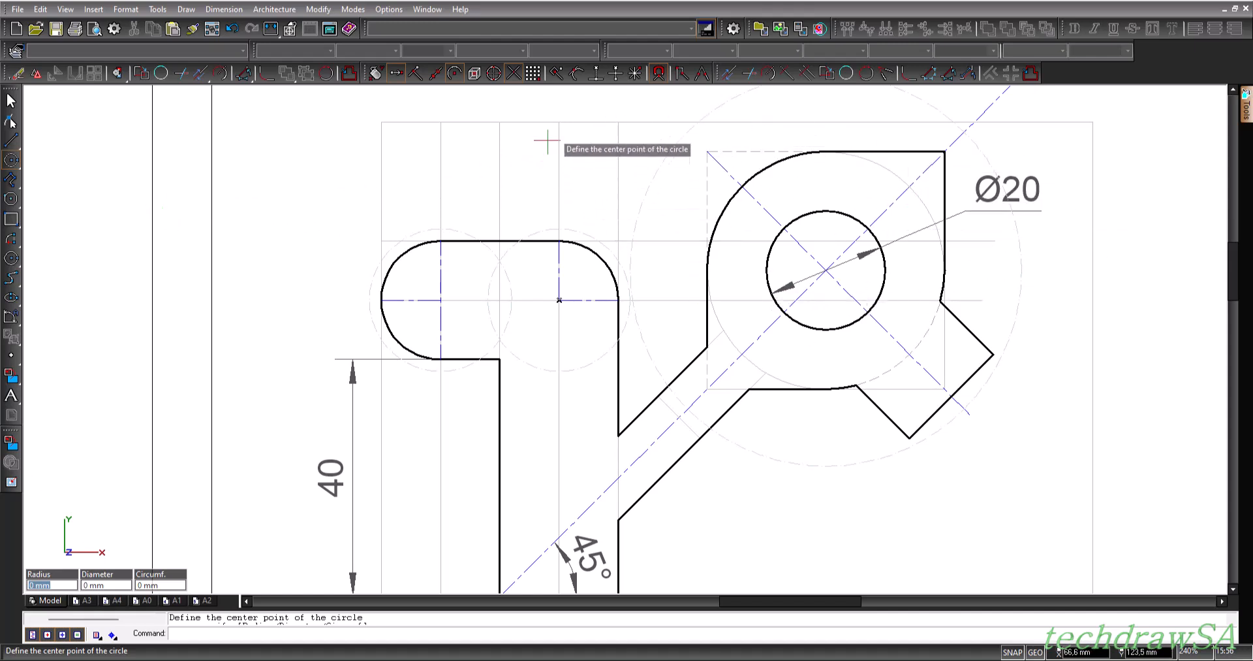
{"action": "left_click", "coordinate": [727, 73]}
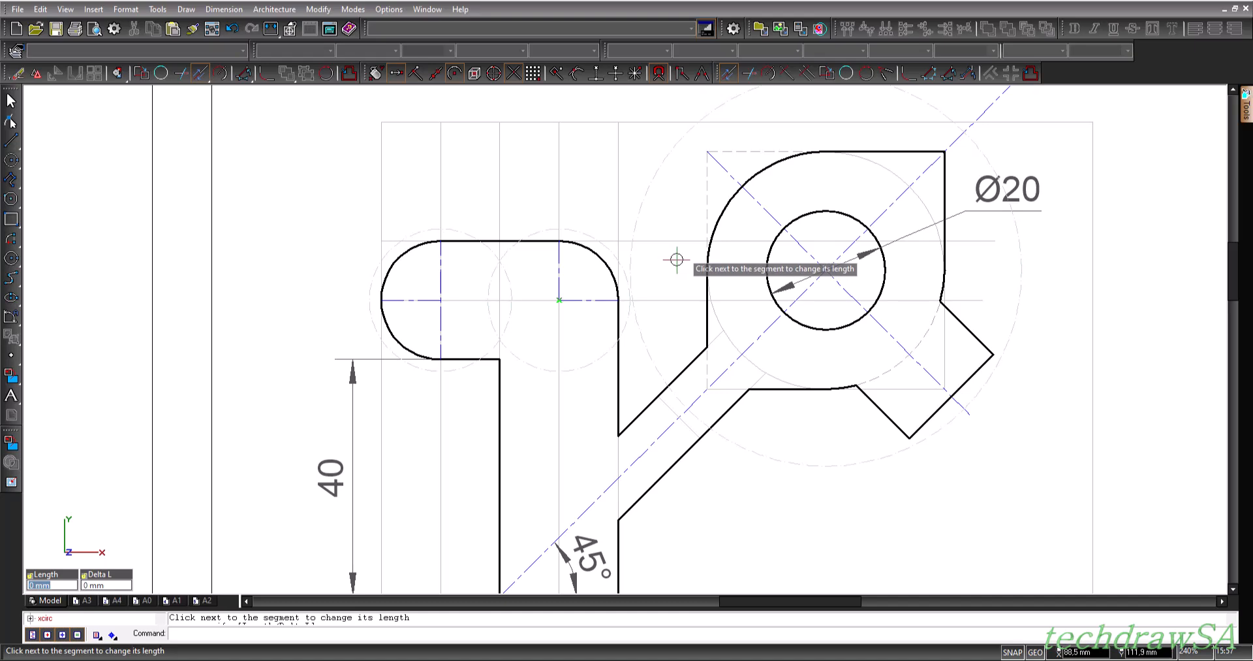
{"action": "scroll", "coordinate": [428, 266], "scroll_direction": "up", "scroll_amount": 2}
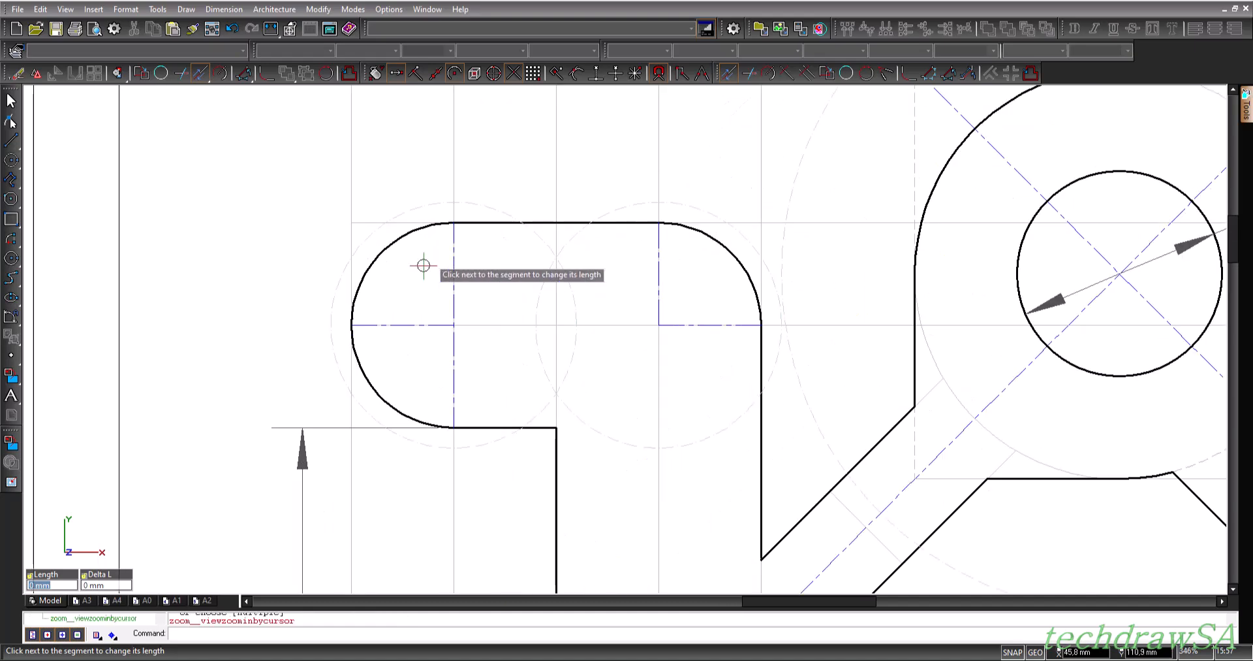
{"action": "left_click", "coordinate": [466, 243]}
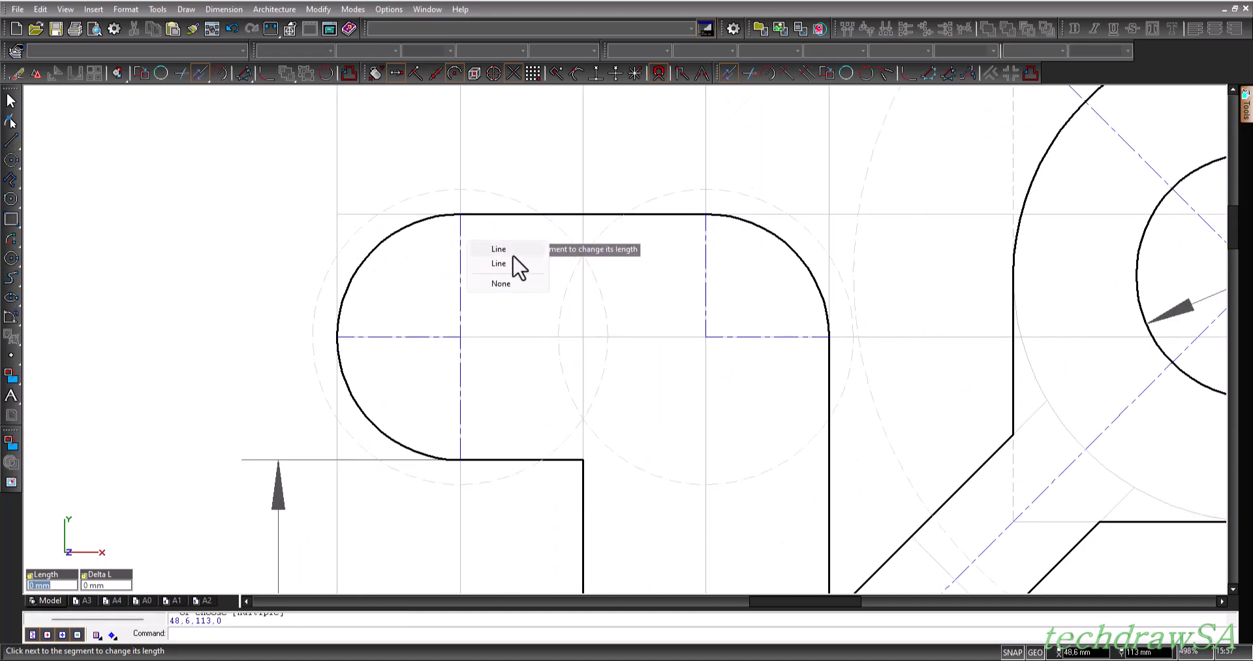
{"action": "left_click", "coordinate": [508, 264]}
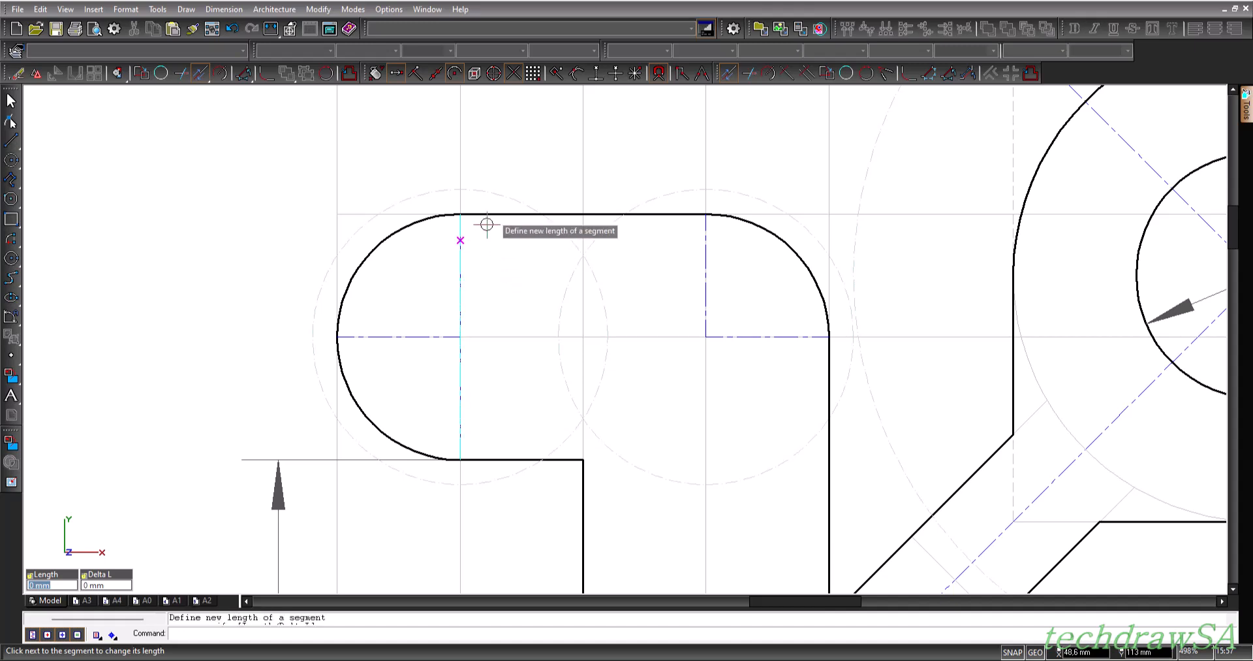
{"action": "left_click", "coordinate": [461, 189]}
- Lengthen the left arc's horizontal centre line outward so it ends on its 12 mm radius construction circle
{"action": "left_click", "coordinate": [726, 74]}
{"action": "left_click", "coordinate": [373, 336]}
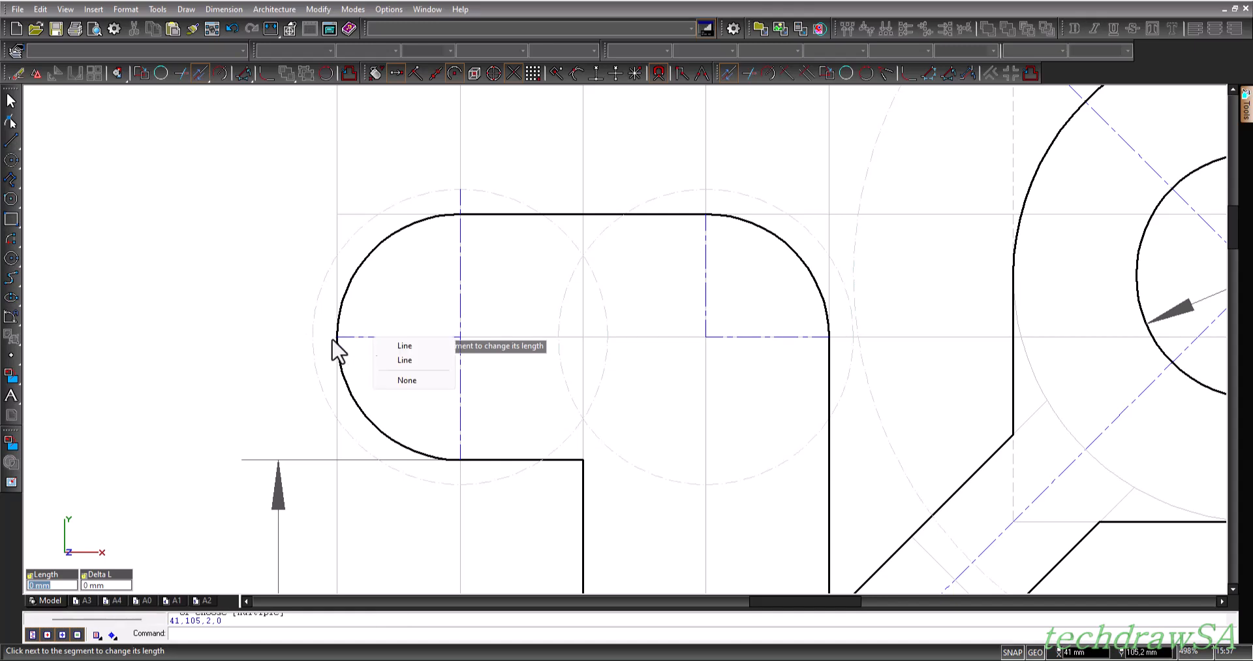
{"action": "left_click", "coordinate": [401, 363]}
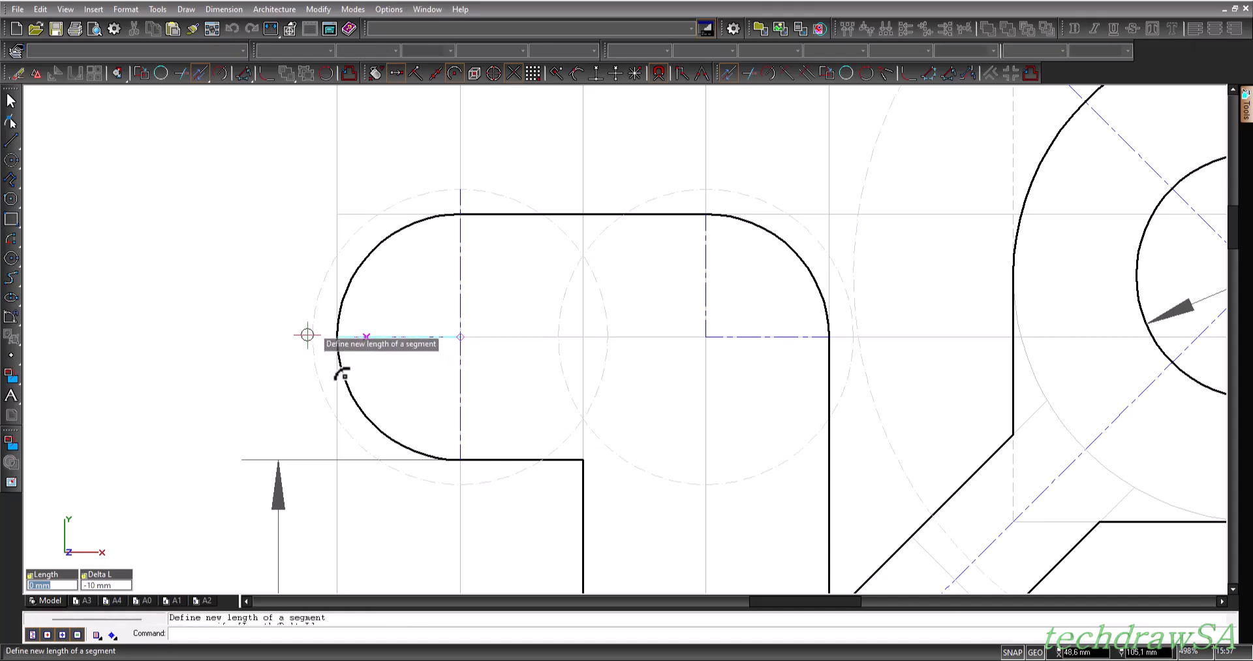
{"action": "left_click", "coordinate": [263, 337]}
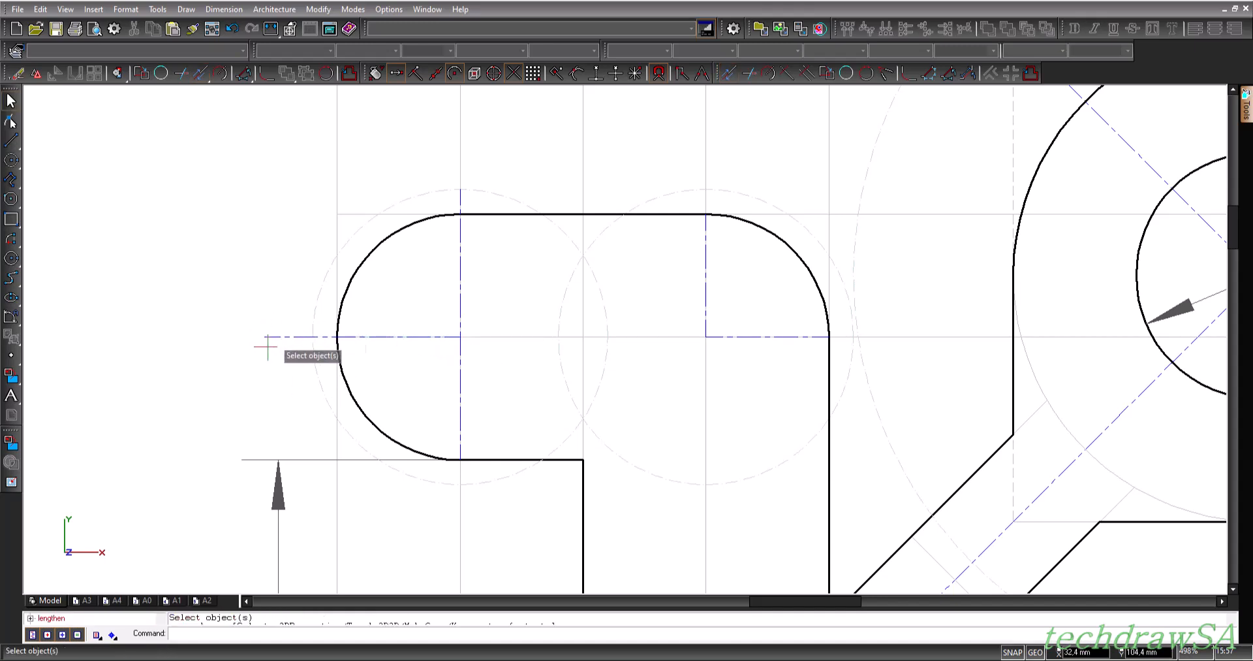
{"action": "left_click", "coordinate": [728, 72]}
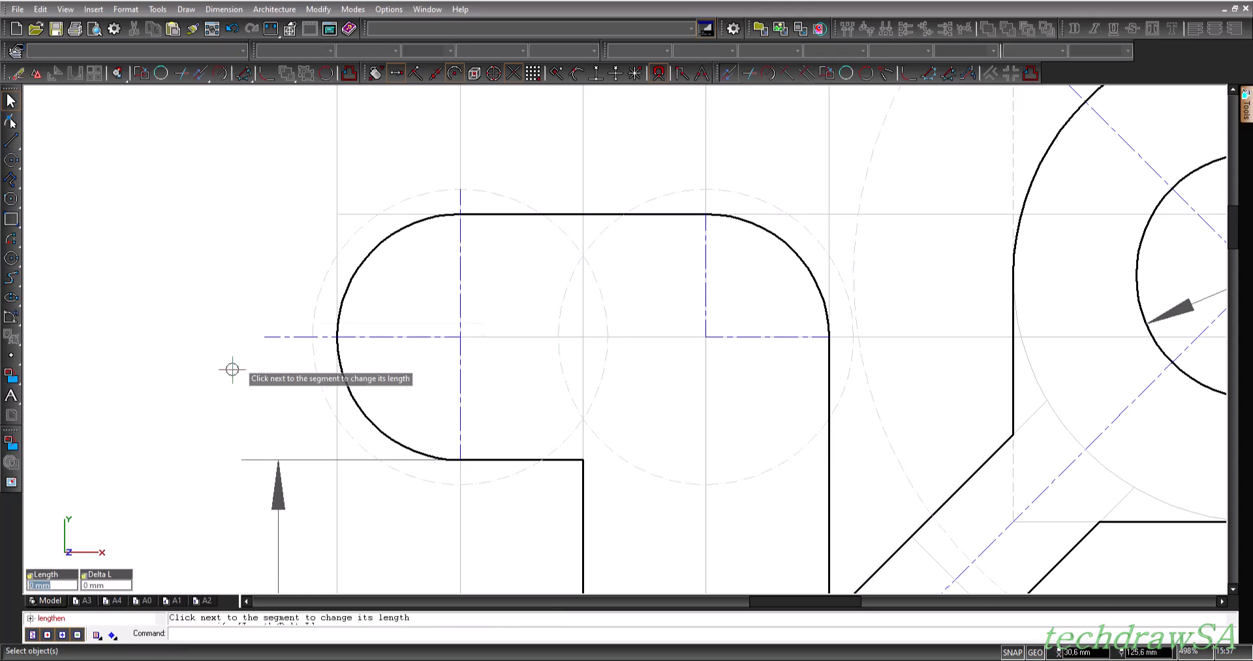
{"action": "left_click", "coordinate": [284, 337]}
{"action": "left_click", "coordinate": [344, 376]}
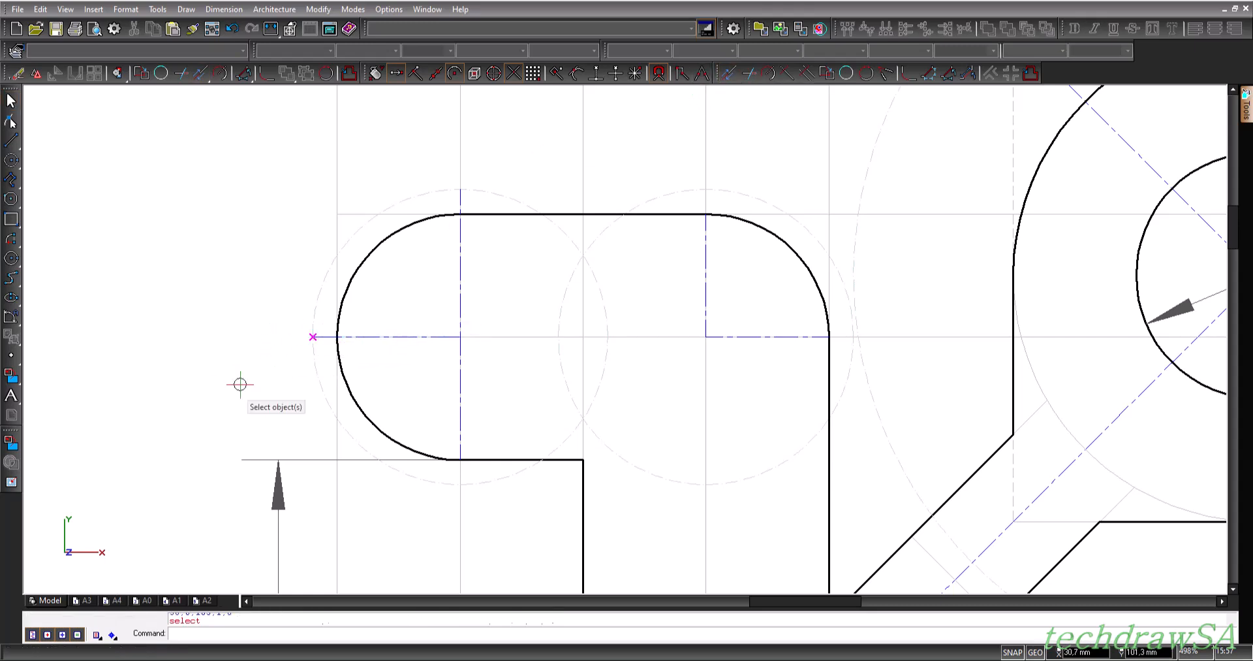
- Lengthen the right arc's vertical and horizontal centre lines outward to its 12 mm radius construction circle
{"action": "left_click", "coordinate": [727, 71]}
{"action": "left_click", "coordinate": [716, 217]}
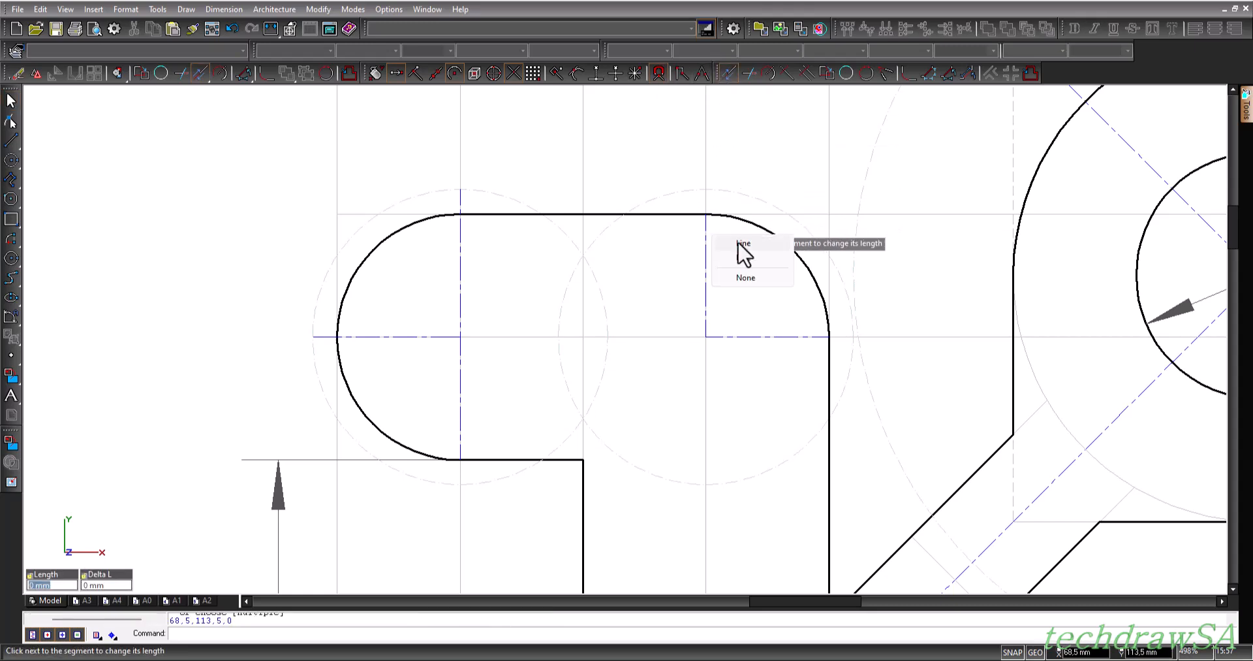
{"action": "left_click", "coordinate": [742, 259]}
{"action": "left_click", "coordinate": [705, 189]}
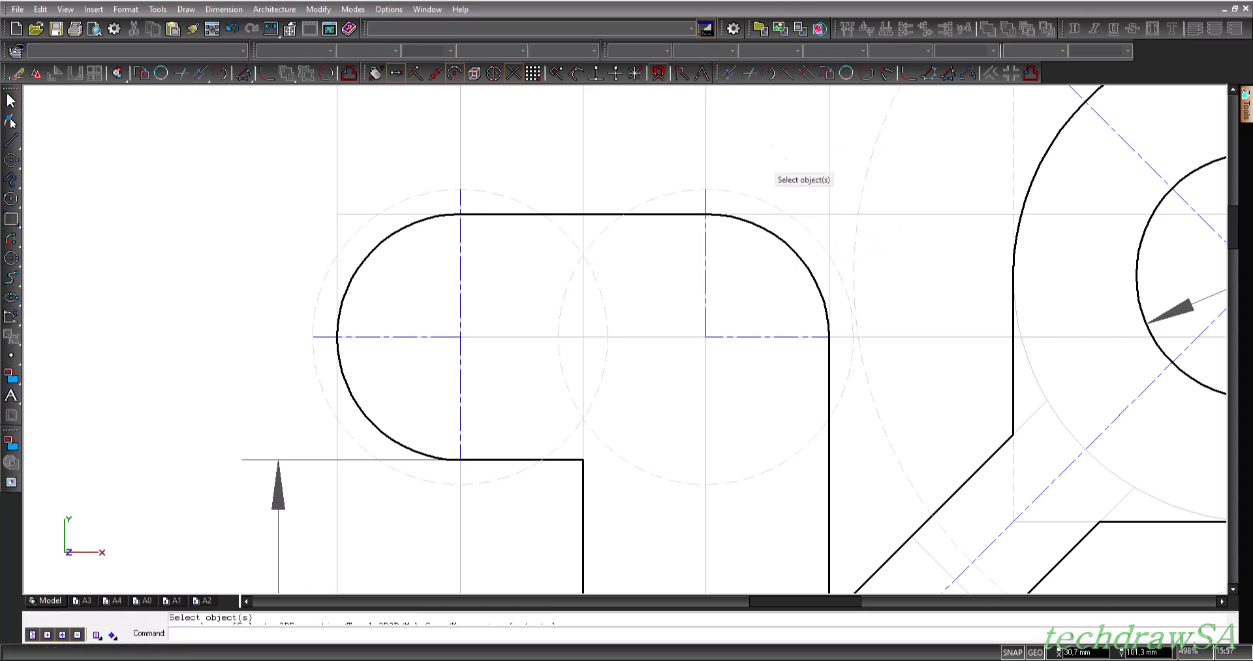
{"action": "left_click", "coordinate": [729, 72]}
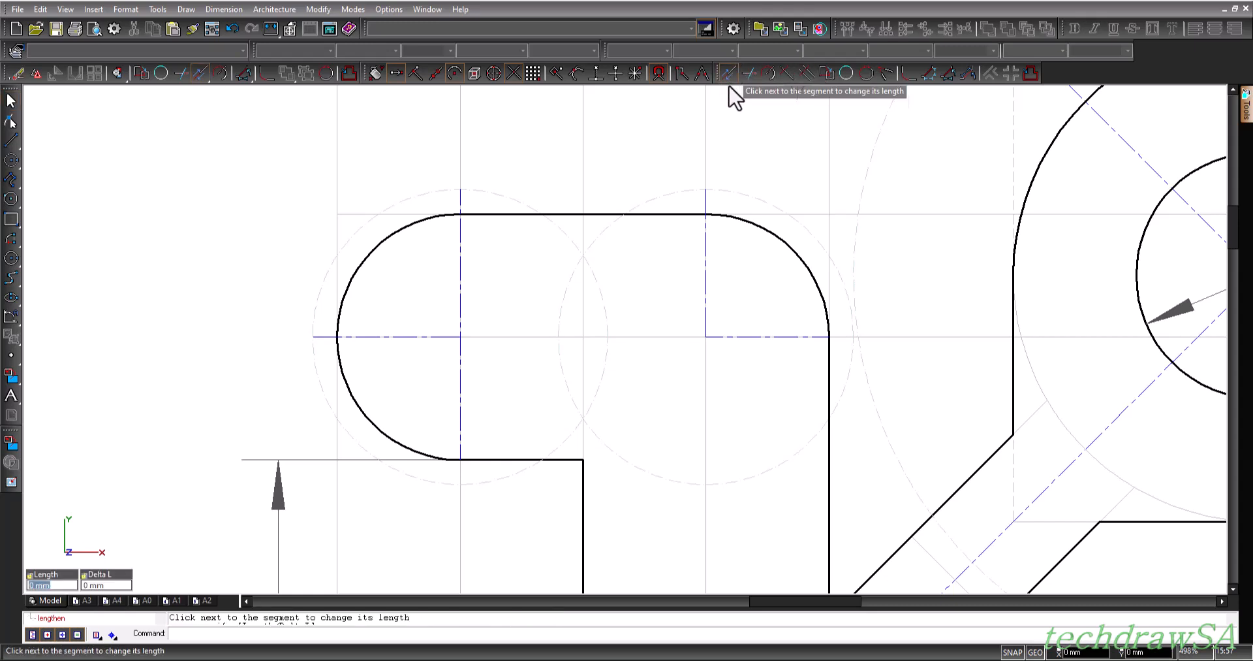
{"action": "left_click", "coordinate": [799, 337]}
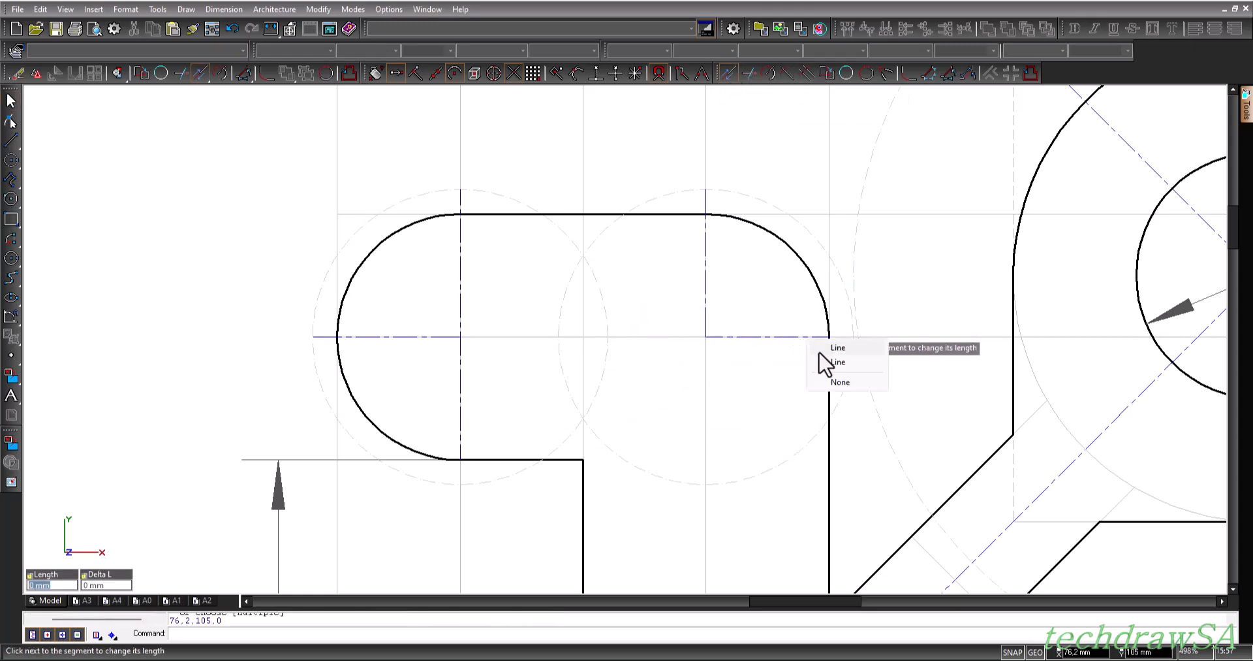
{"action": "left_click", "coordinate": [826, 362]}
{"action": "left_click", "coordinate": [872, 366]}
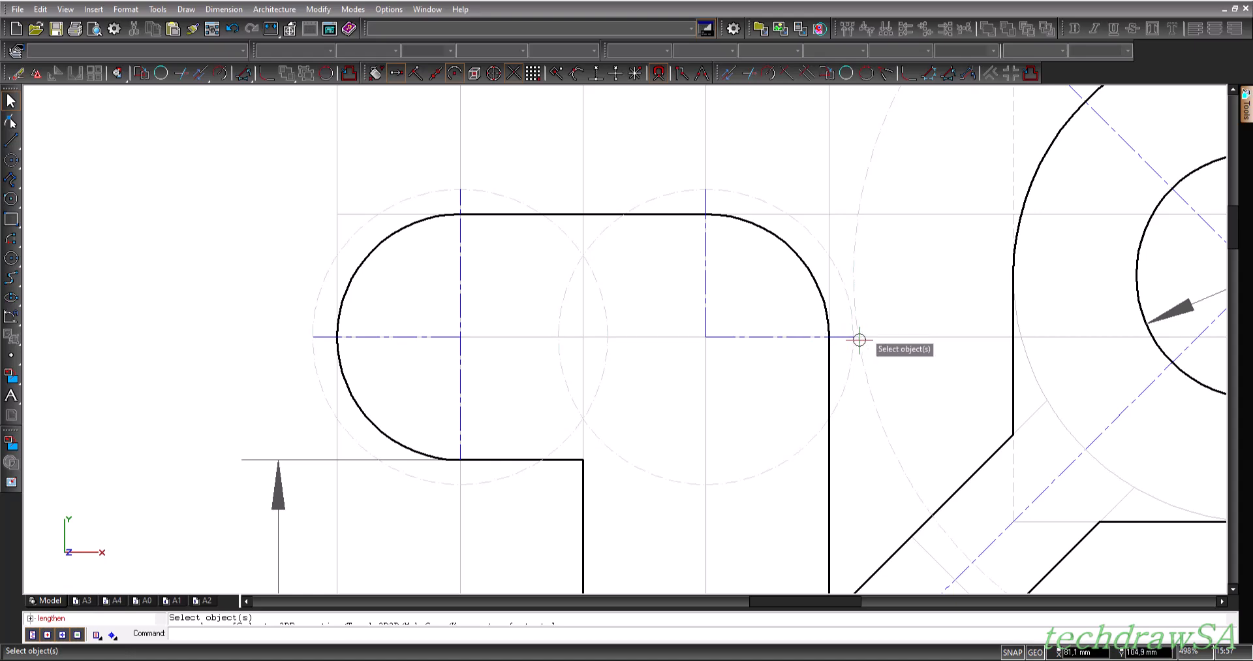
- Shorten the long diagonal centre line's upper end to the large construction circle beyond the figure's upper-right corner
{"action": "scroll", "coordinate": [682, 331], "scroll_direction": "down", "scroll_amount": 5}
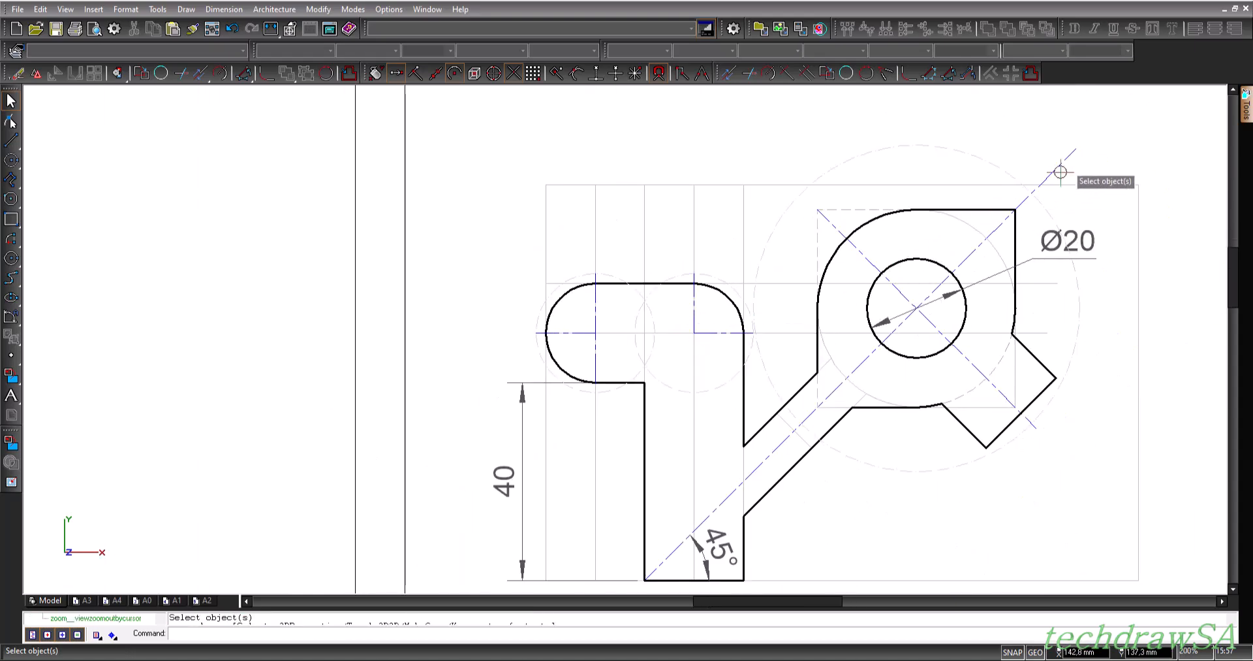
{"action": "scroll", "coordinate": [1060, 172], "scroll_direction": "up", "scroll_amount": 2}
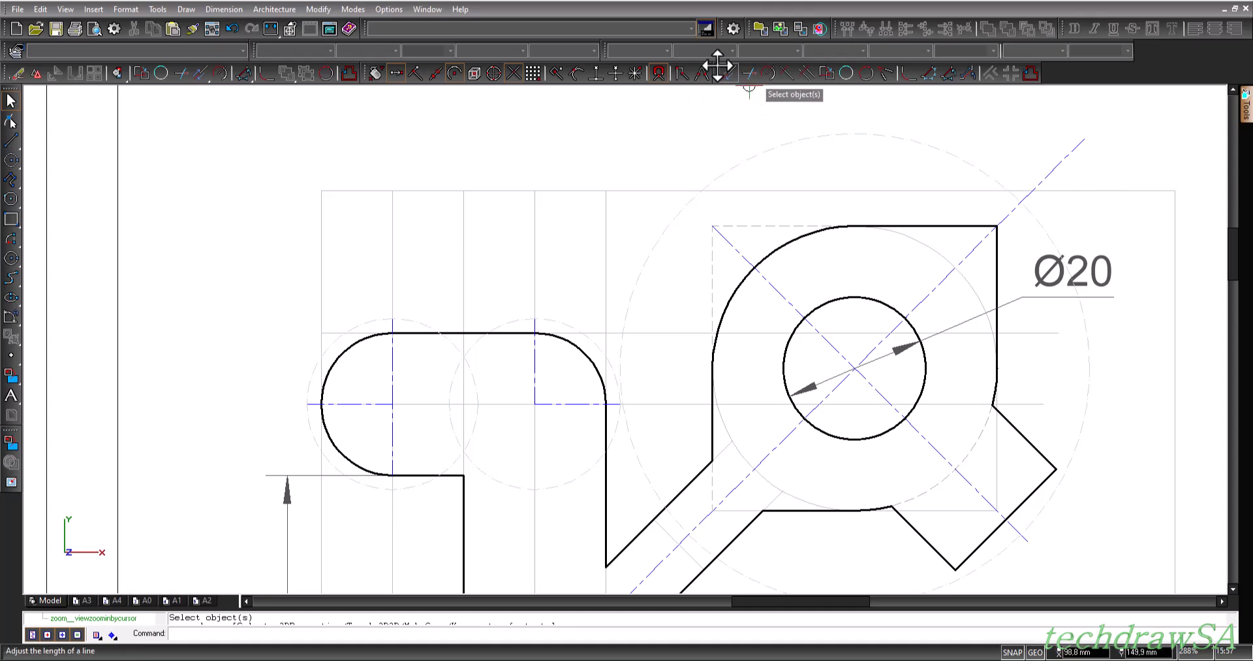
{"action": "left_click", "coordinate": [771, 451]}
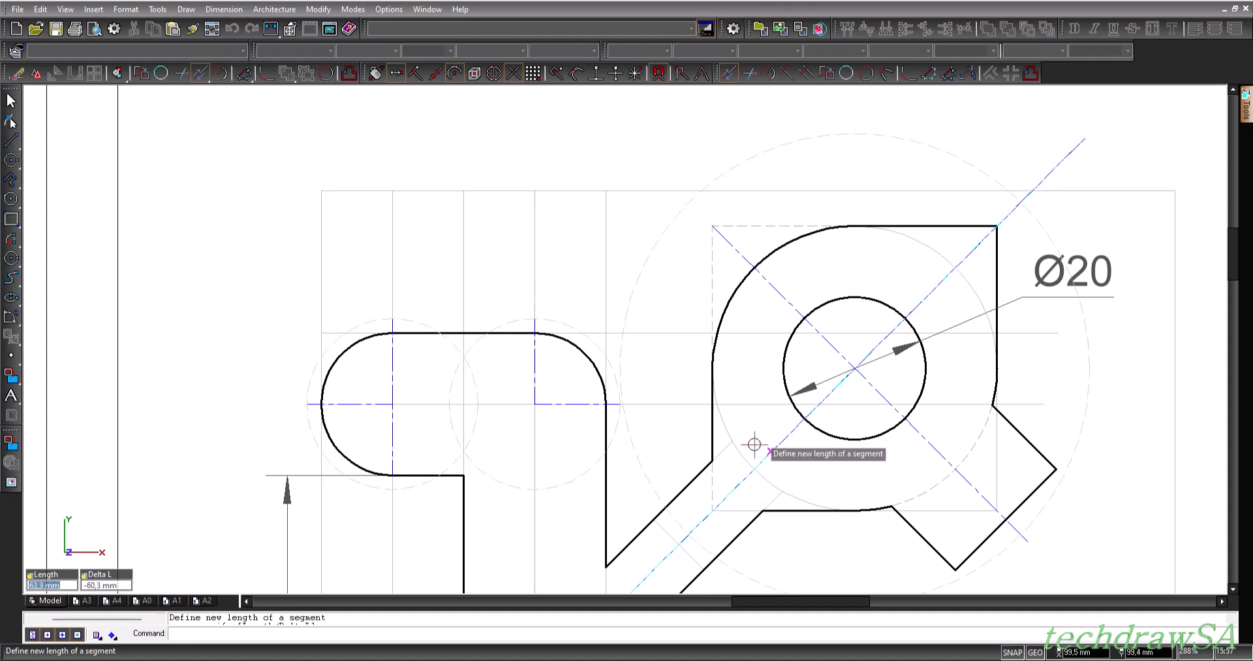
{"action": "left_click", "coordinate": [754, 445]}
{"action": "left_click", "coordinate": [727, 73]}
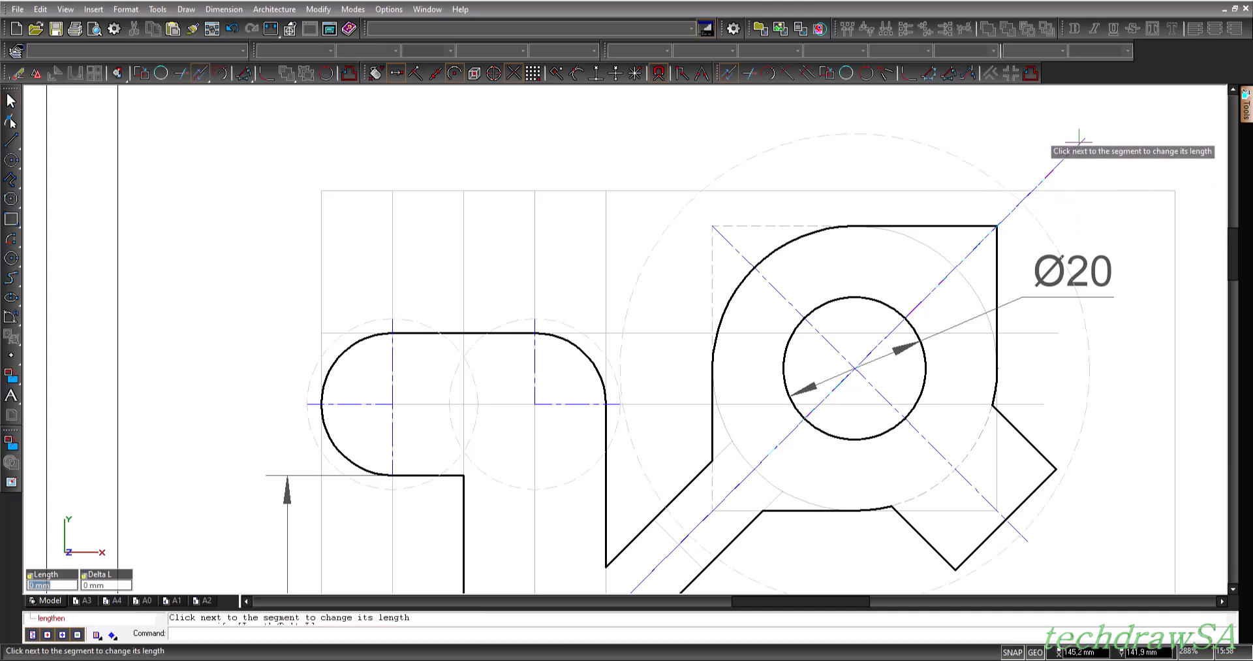
{"action": "left_click", "coordinate": [1022, 202]}
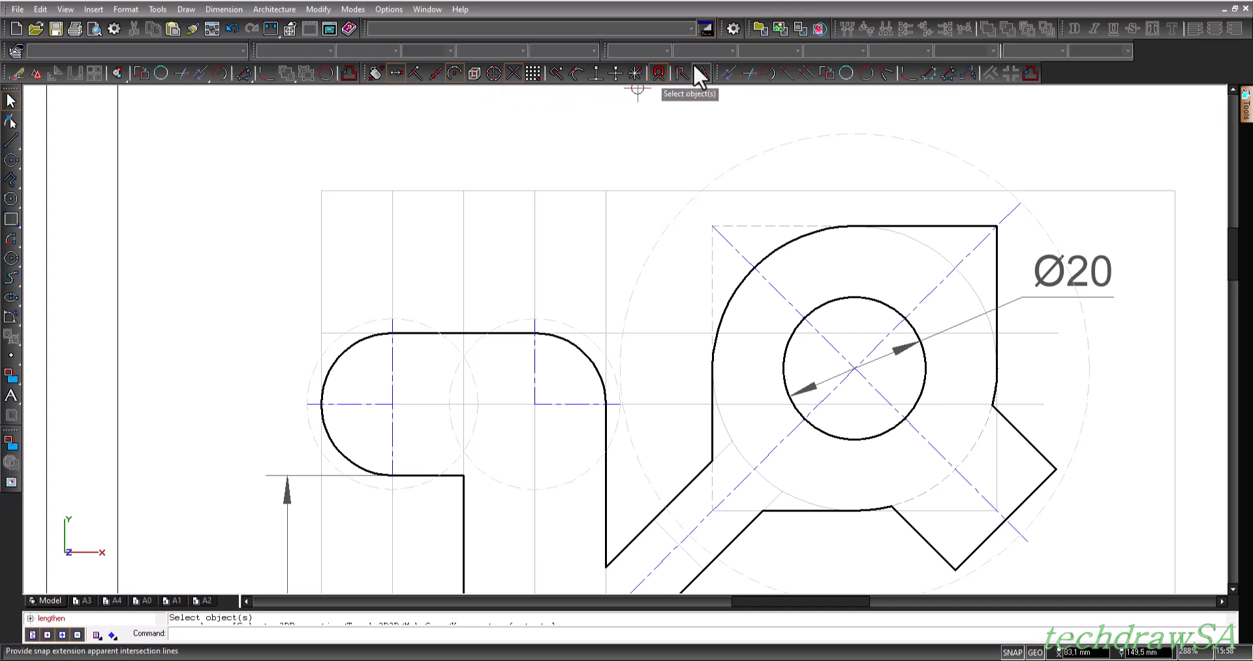
- Lengthen the inner circle's other diagonal centre line at its upper-left end so it stops on the large construction circle
{"action": "left_click", "coordinate": [727, 74]}
{"action": "left_click", "coordinate": [725, 239]}
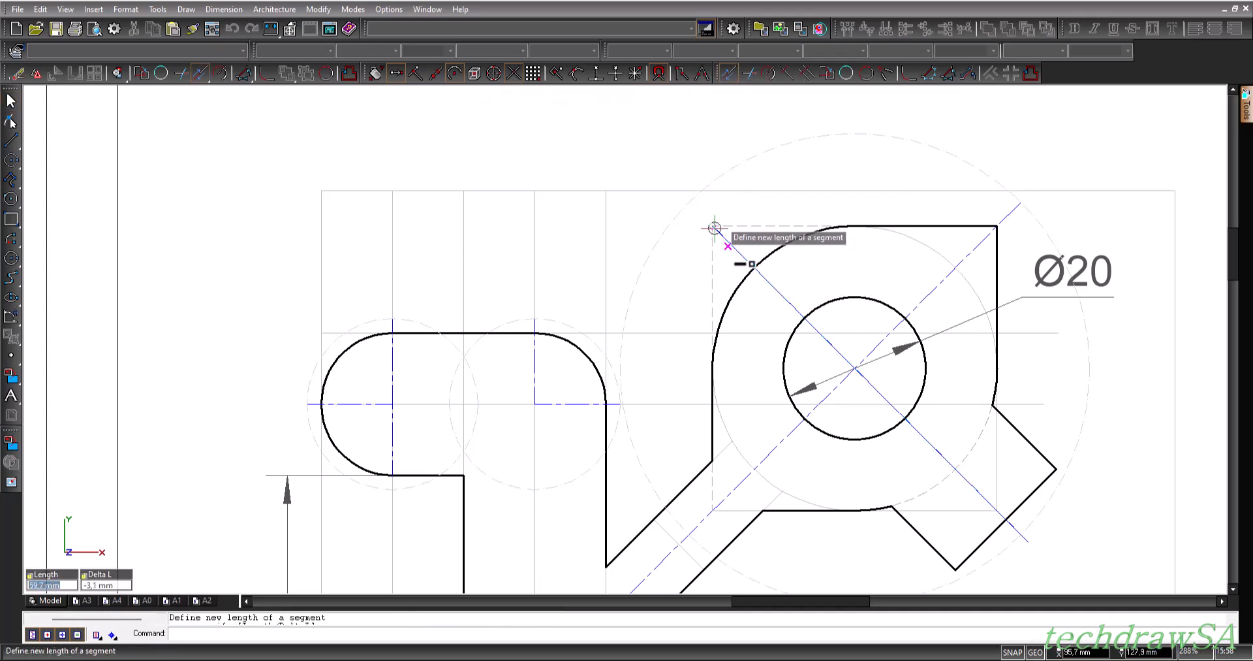
{"action": "left_click", "coordinate": [658, 186]}
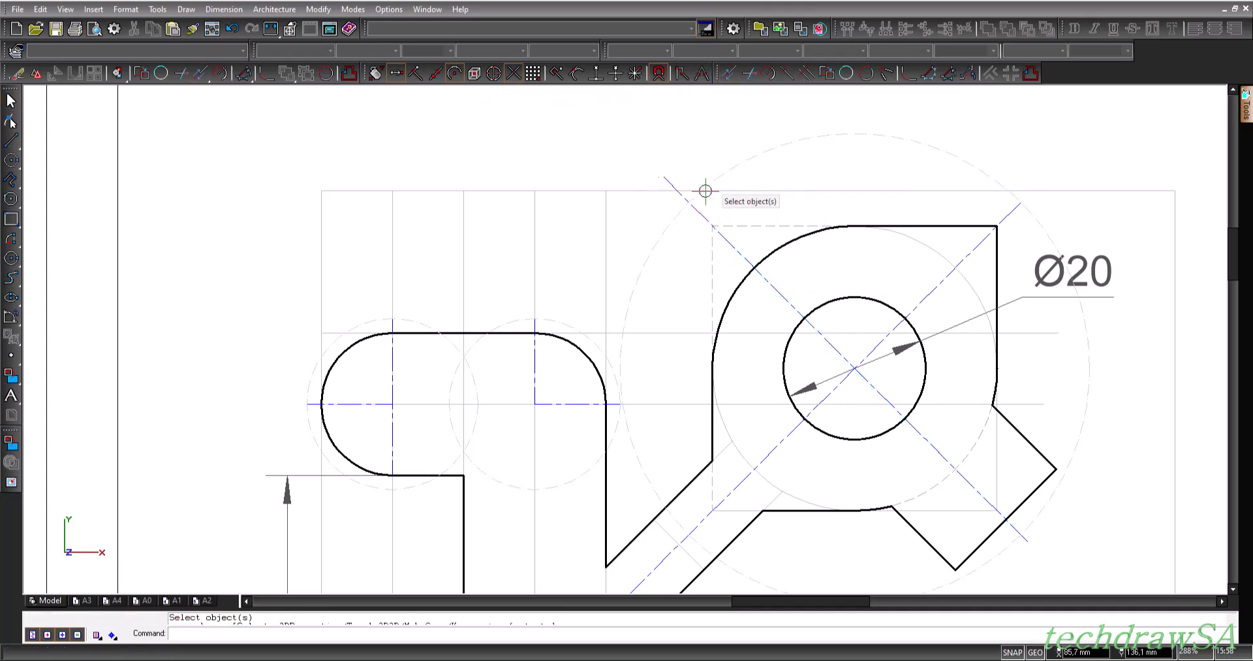
{"action": "left_click", "coordinate": [727, 74]}
{"action": "left_click", "coordinate": [666, 173]}
{"action": "left_click", "coordinate": [688, 201]}
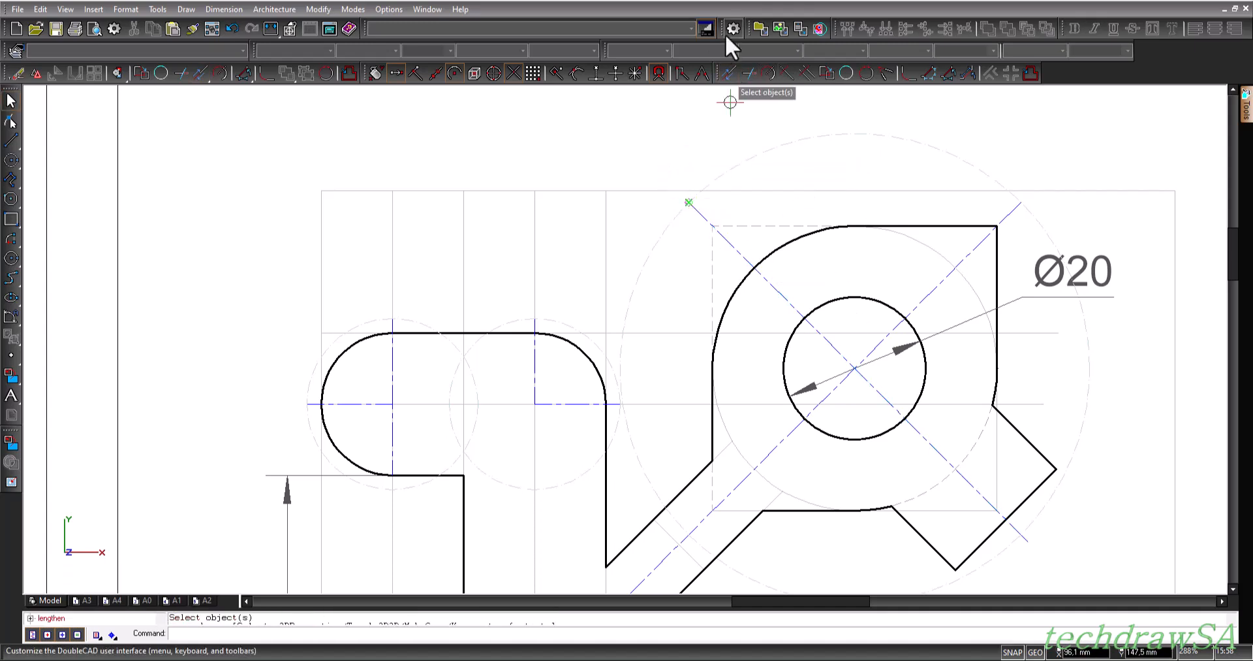
- Shorten the inner circle's diagonal centre line at its lower-right end so it stops on the large construction circle
{"action": "left_click", "coordinate": [728, 73]}
{"action": "scroll", "coordinate": [1022, 532], "scroll_direction": "up", "scroll_amount": 5}
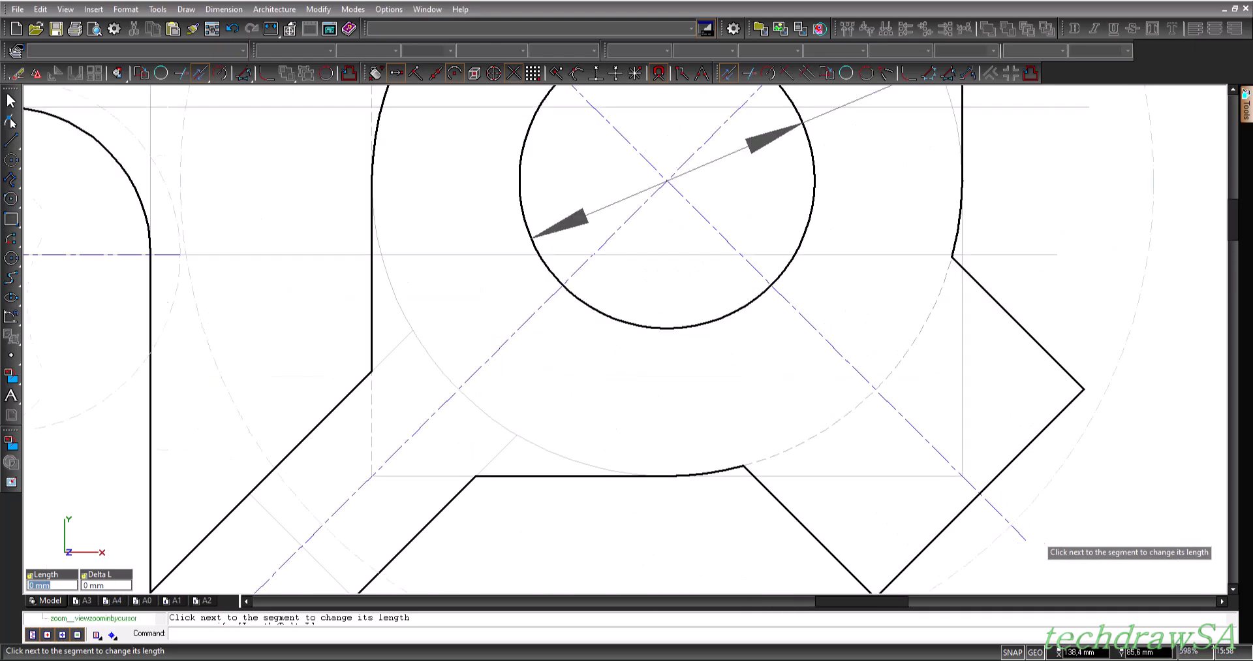
{"action": "left_click", "coordinate": [1018, 532]}
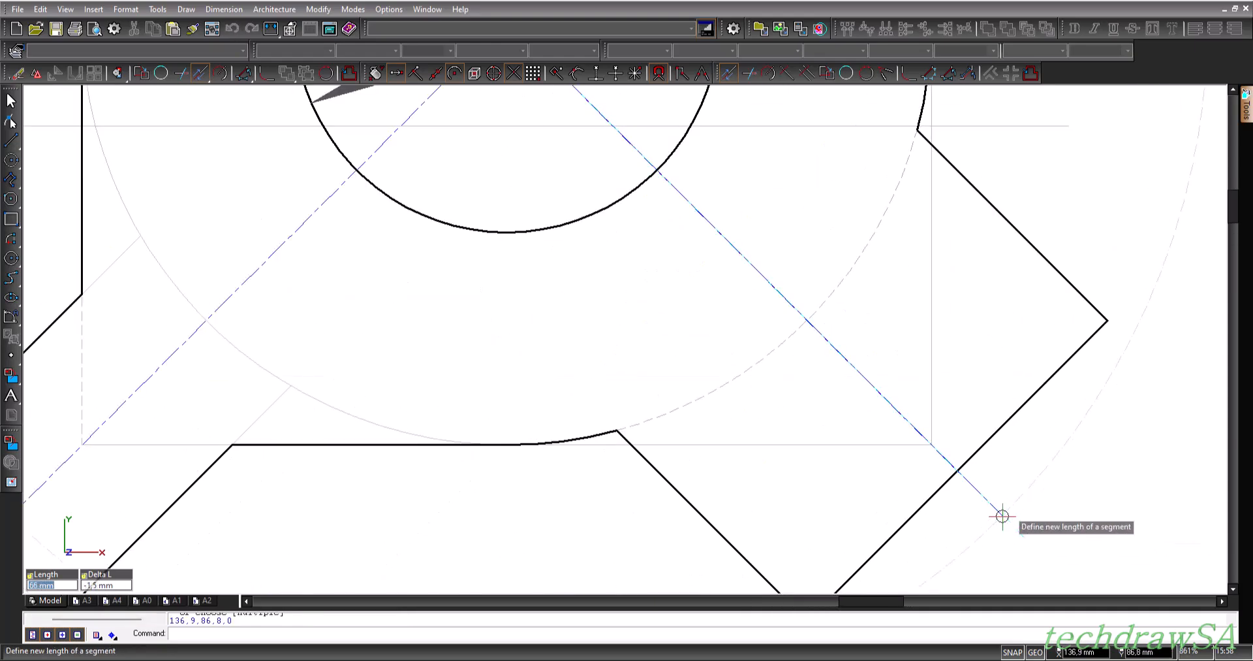
{"action": "left_click", "coordinate": [1000, 513]}
- Clear all construction geometry from the drawing, removing the overhang construction circles around the arcs and the inner circle
{"action": "scroll", "coordinate": [628, 354], "scroll_direction": "down", "scroll_amount": 8}
{"action": "scroll", "coordinate": [257, 261], "scroll_direction": "up", "scroll_amount": 2}
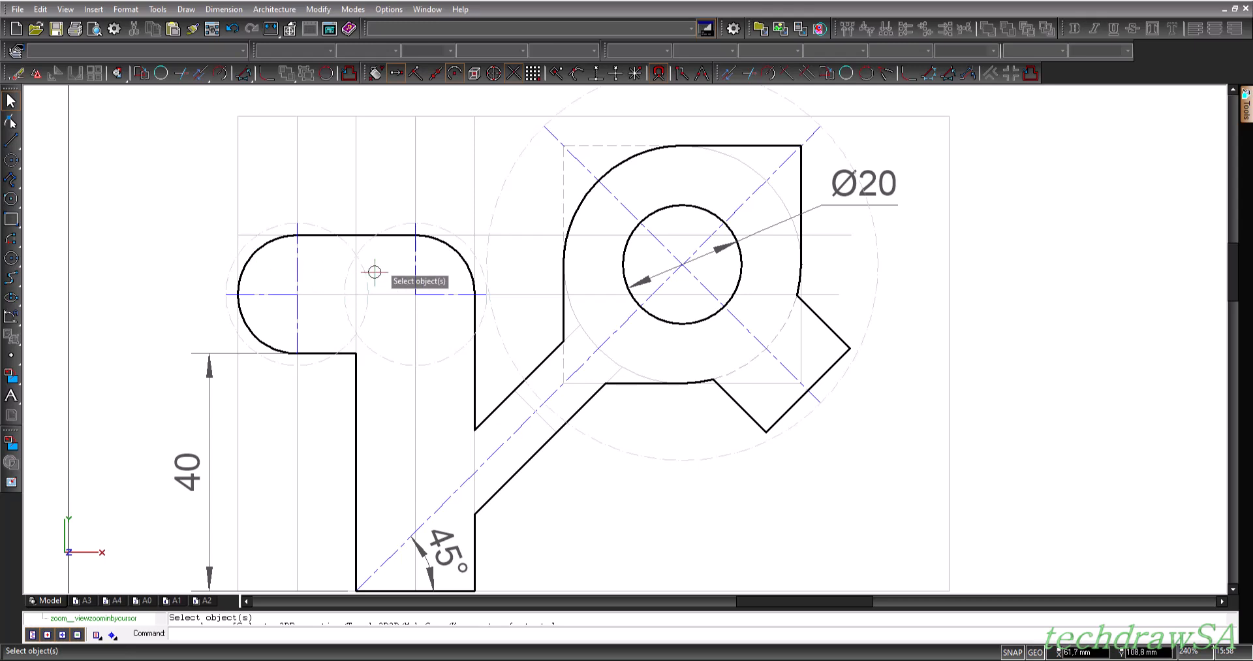
{"action": "scroll", "coordinate": [374, 271], "scroll_direction": "down", "scroll_amount": 1}
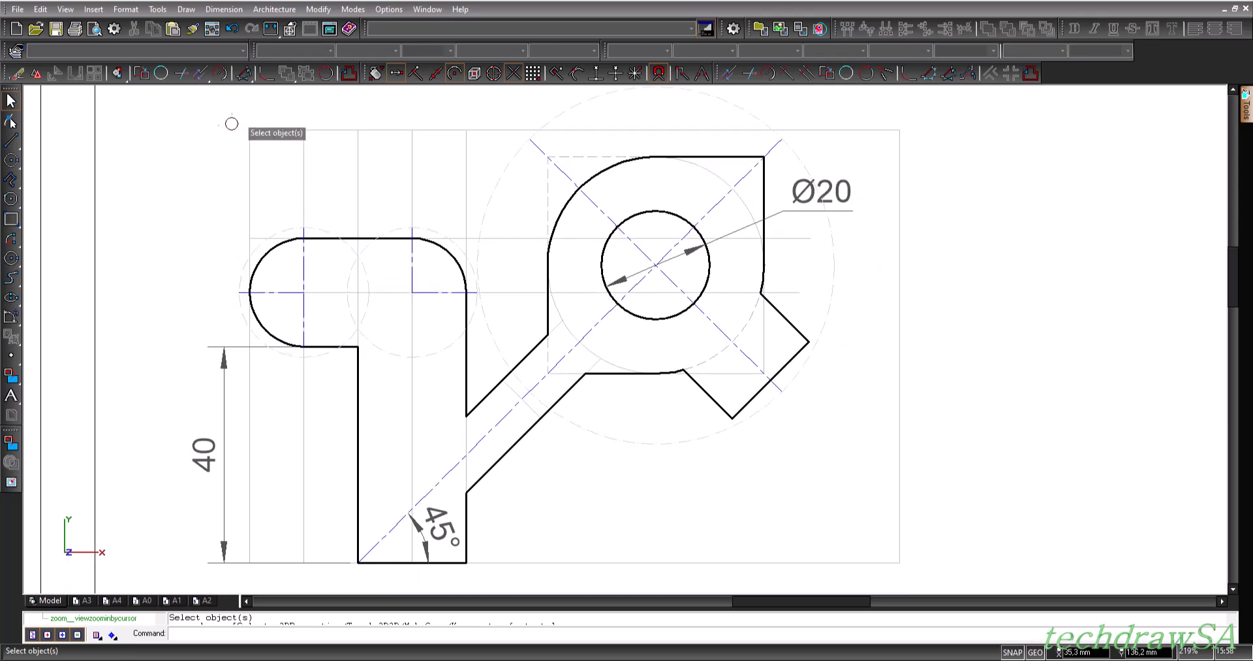
{"action": "left_click", "coordinate": [43, 10]}
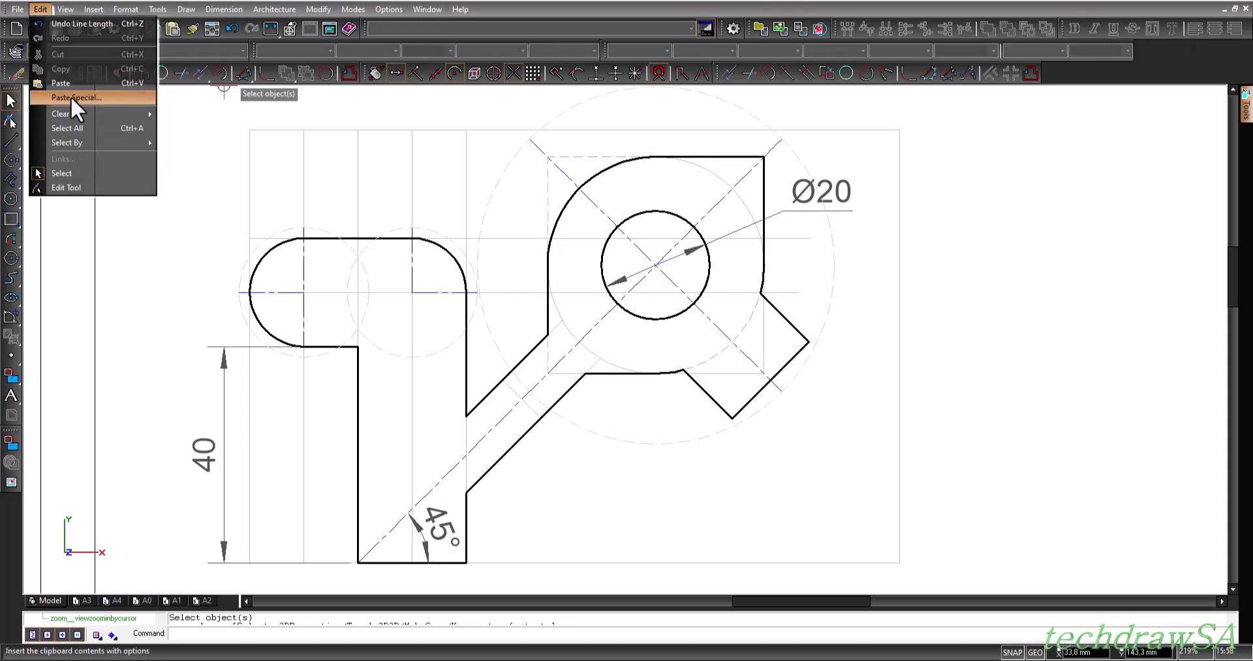
{"action": "mouse_move", "coordinate": [77, 114]}
{"action": "left_click", "coordinate": [209, 145]}
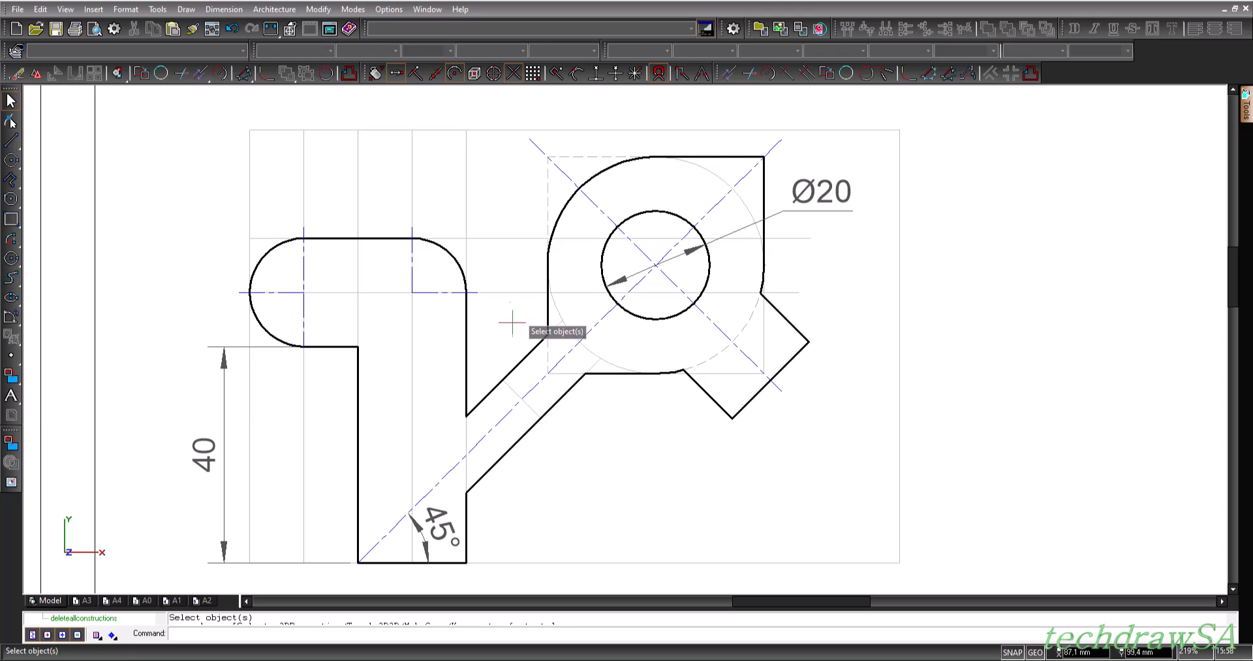
- Compare the completed figure and its dimensions with the reference example, and review the question and specifications text below it
{"action": "scroll", "coordinate": [516, 289], "scroll_direction": "down", "scroll_amount": 2}
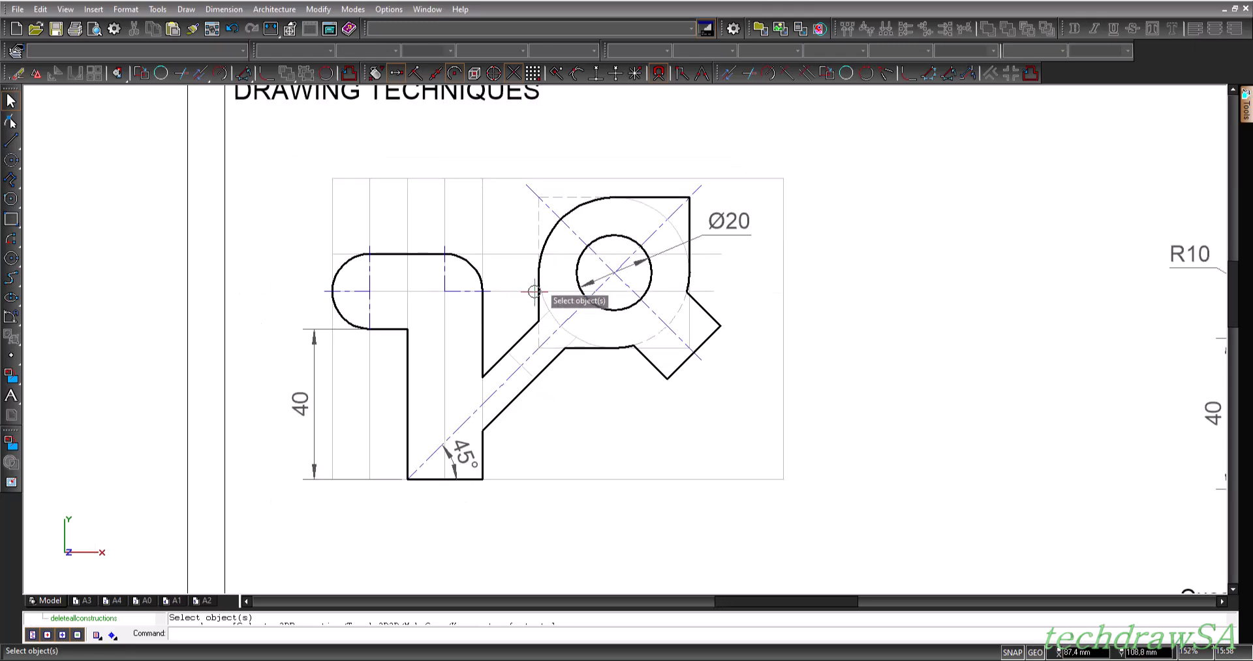
{"action": "scroll", "coordinate": [1239, 280], "scroll_direction": "up", "scroll_amount": 3}
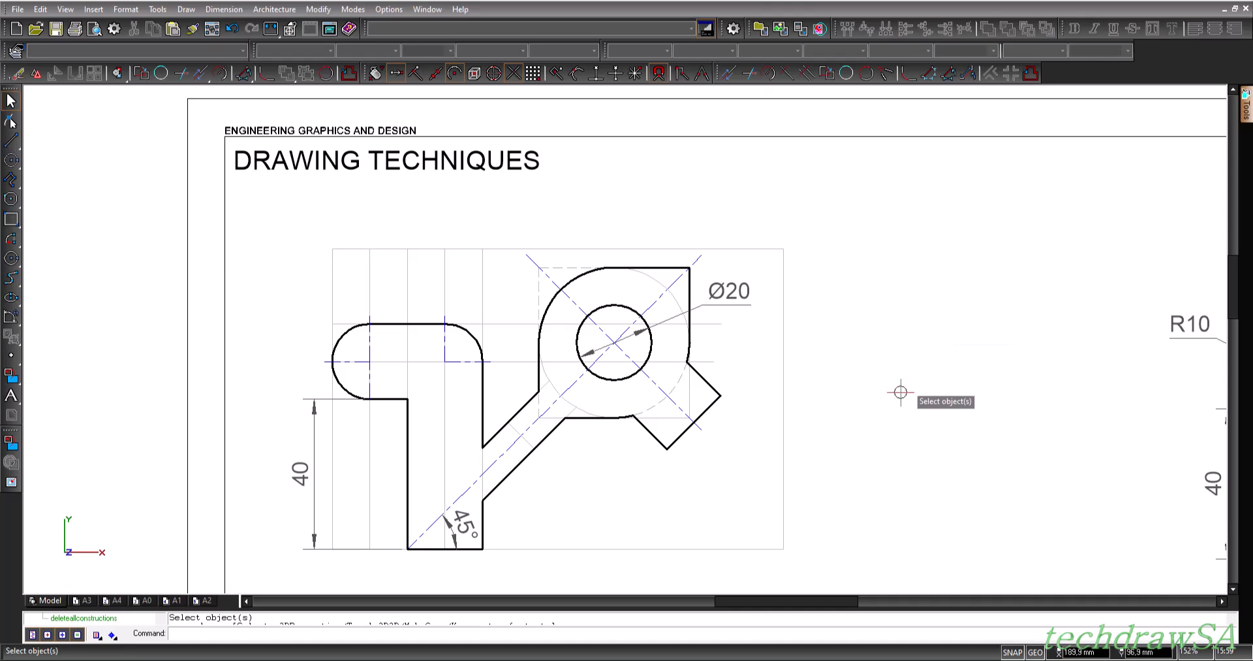
{"action": "scroll", "coordinate": [900, 392], "scroll_direction": "down", "scroll_amount": 2}
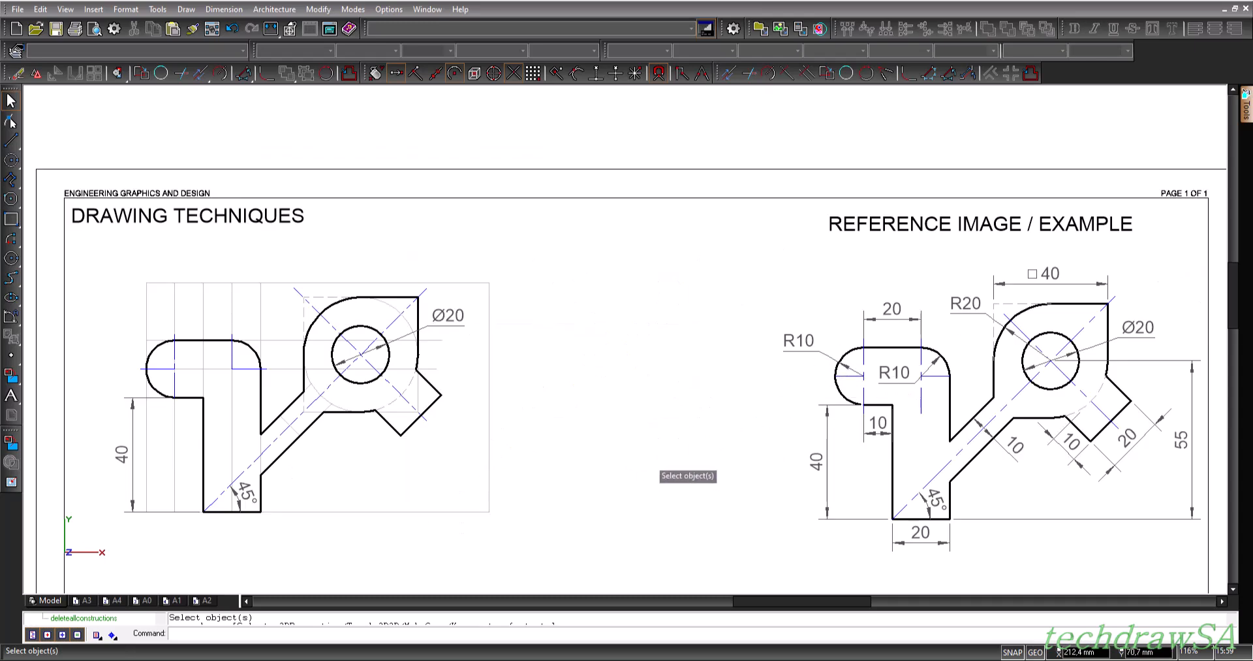
{"action": "left_click_drag", "start_coordinate": [1240, 283], "coordinate": [1241, 300]}
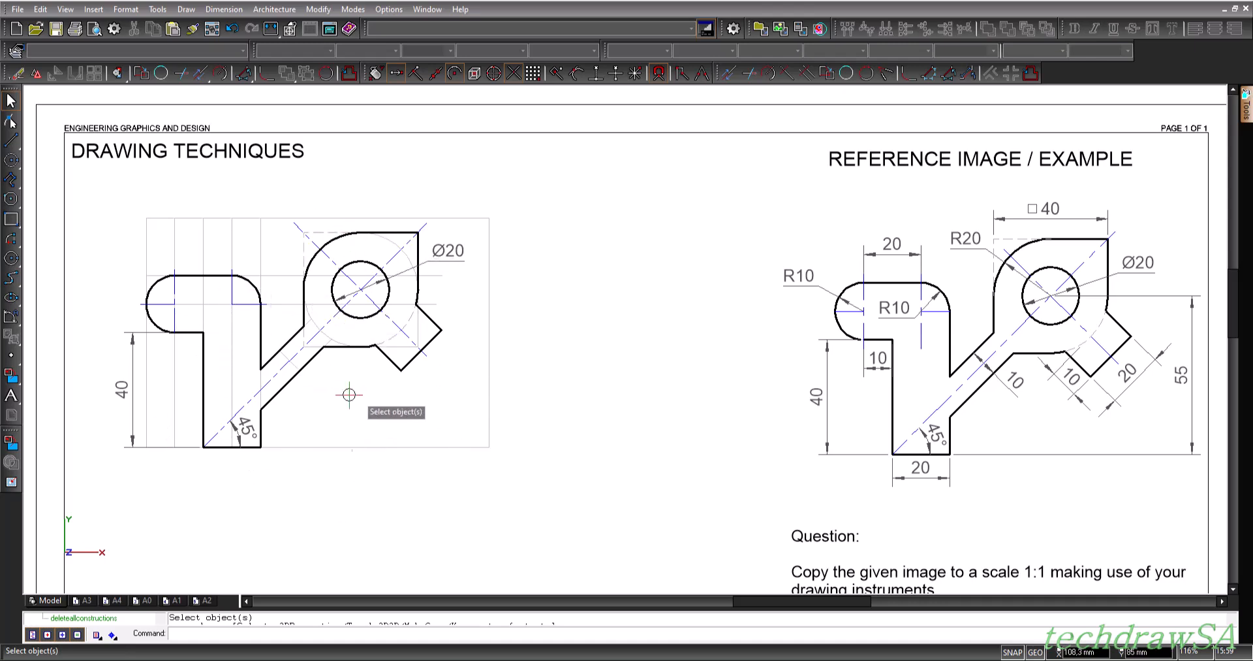
{"action": "scroll", "coordinate": [1242, 304], "scroll_direction": "down", "scroll_amount": 1}
{"action": "left_click_drag", "start_coordinate": [1242, 307], "coordinate": [1240, 369]}
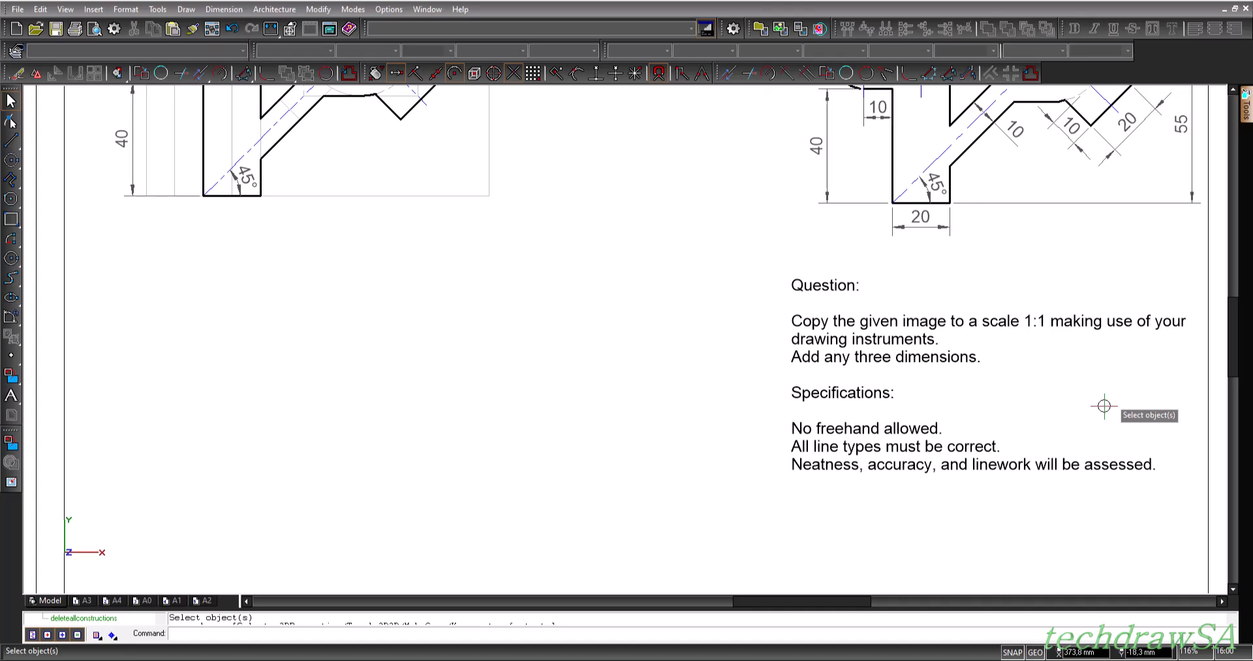
{"action": "left_click_drag", "start_coordinate": [1238, 334], "coordinate": [1238, 289]}
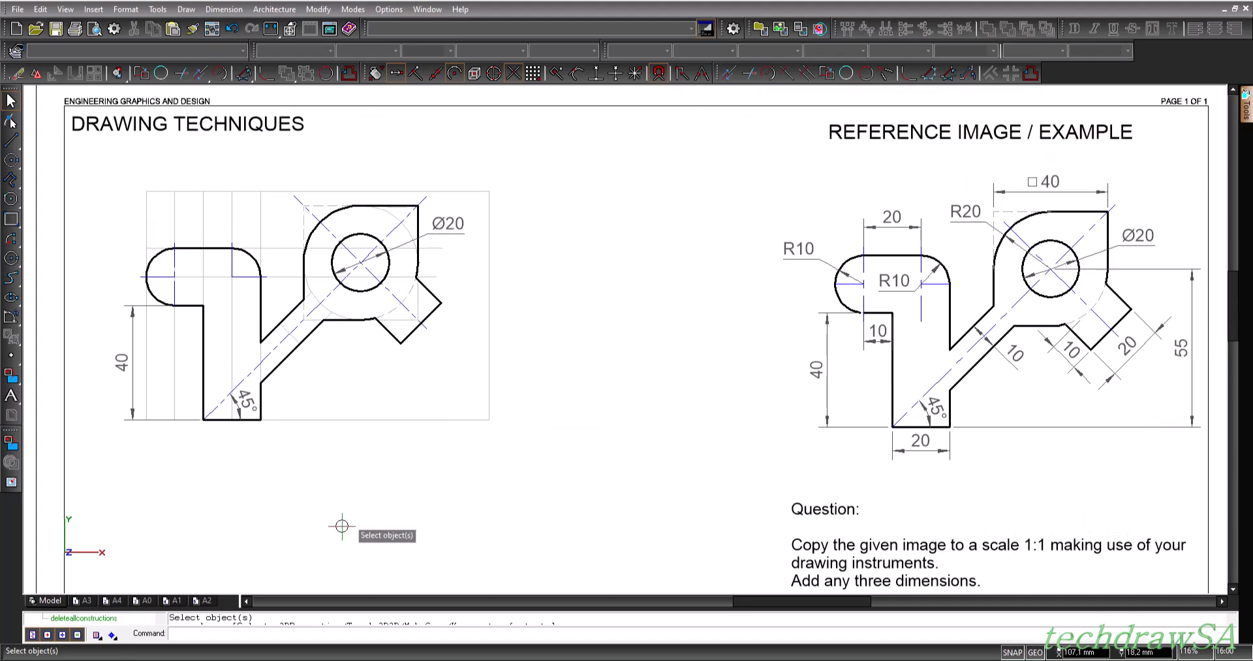